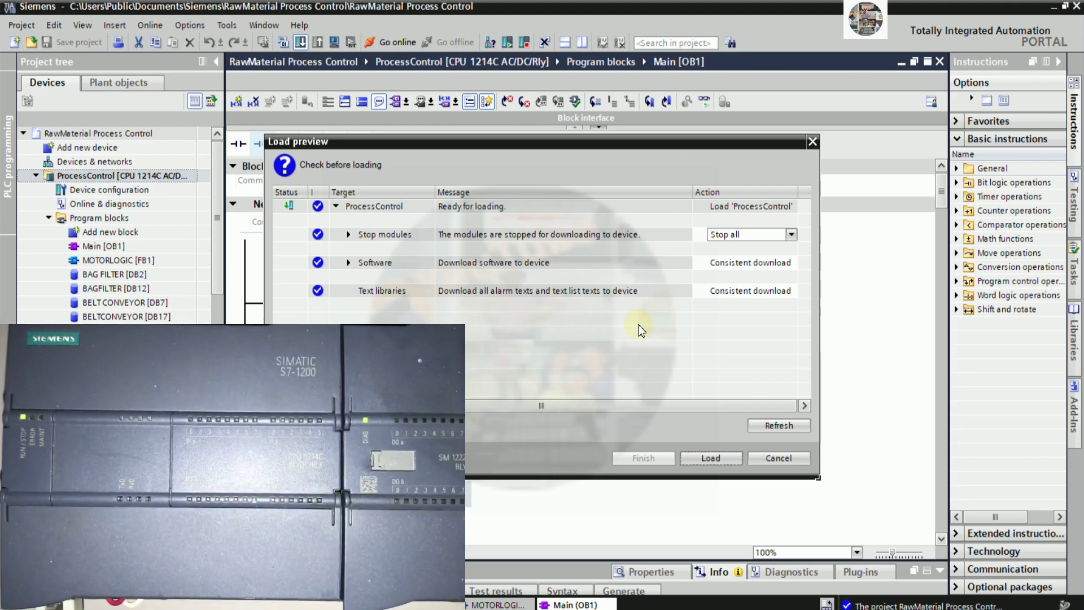
Step: Finish downloading the program to the ProcessControl PLC, starting its modules, and monitor the Main [OB1] block online
click(705, 453)
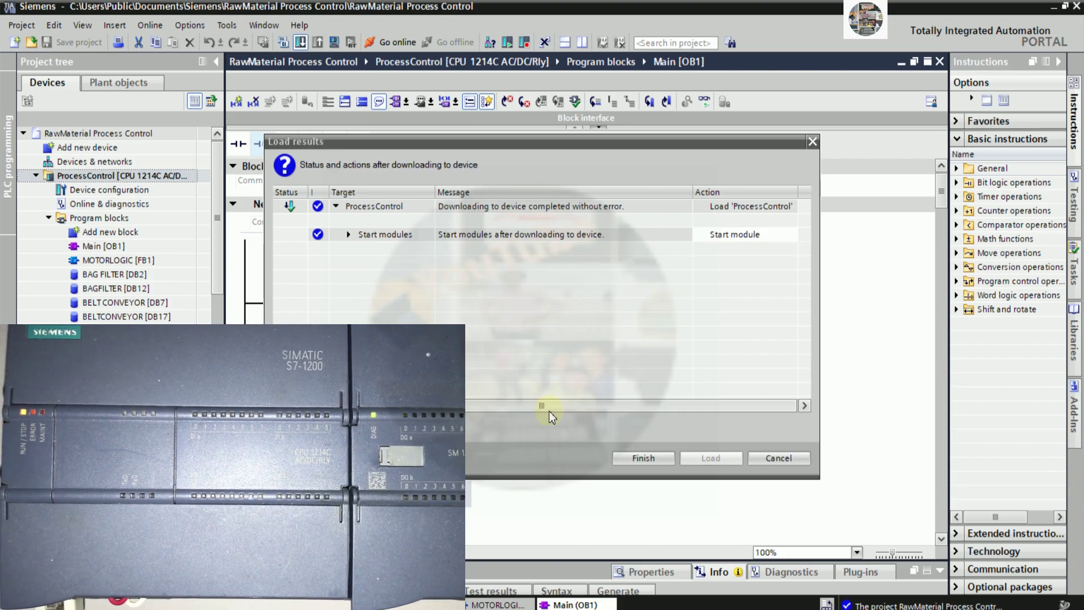
click(652, 458)
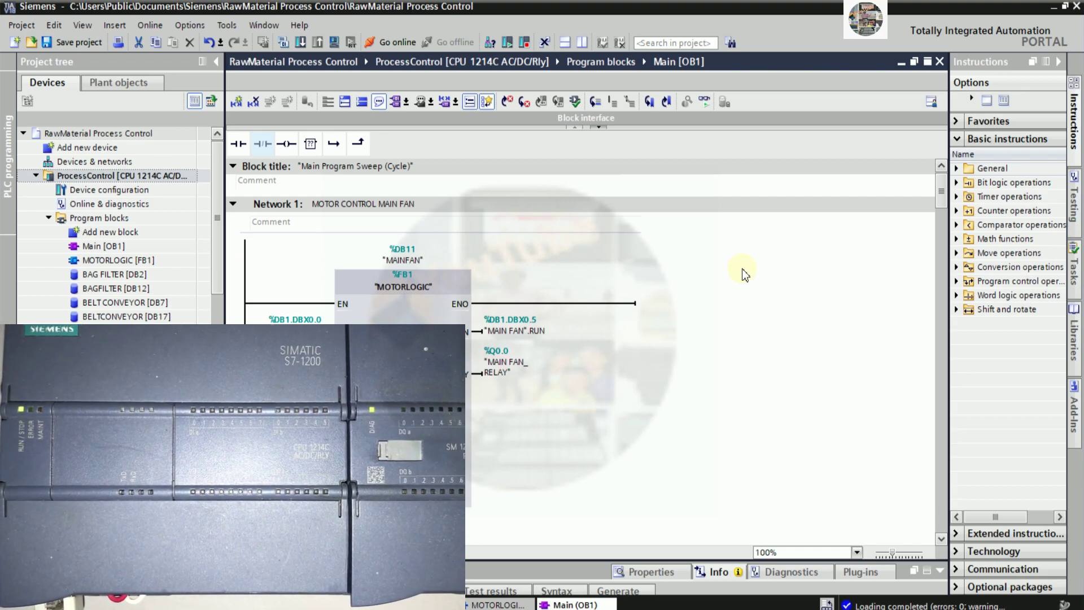
click(704, 102)
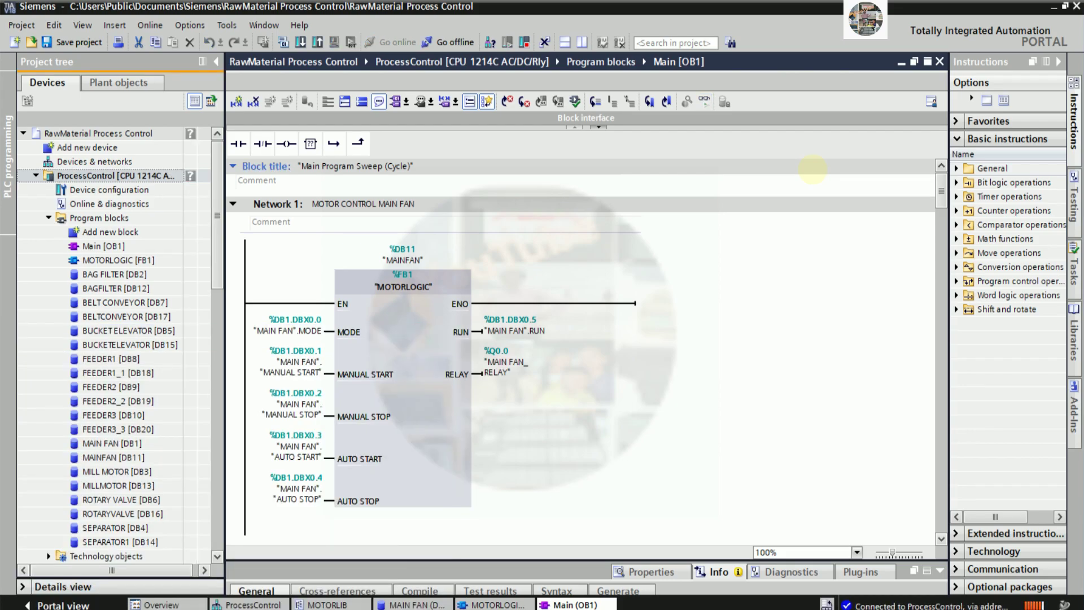
key(ctrl+t)
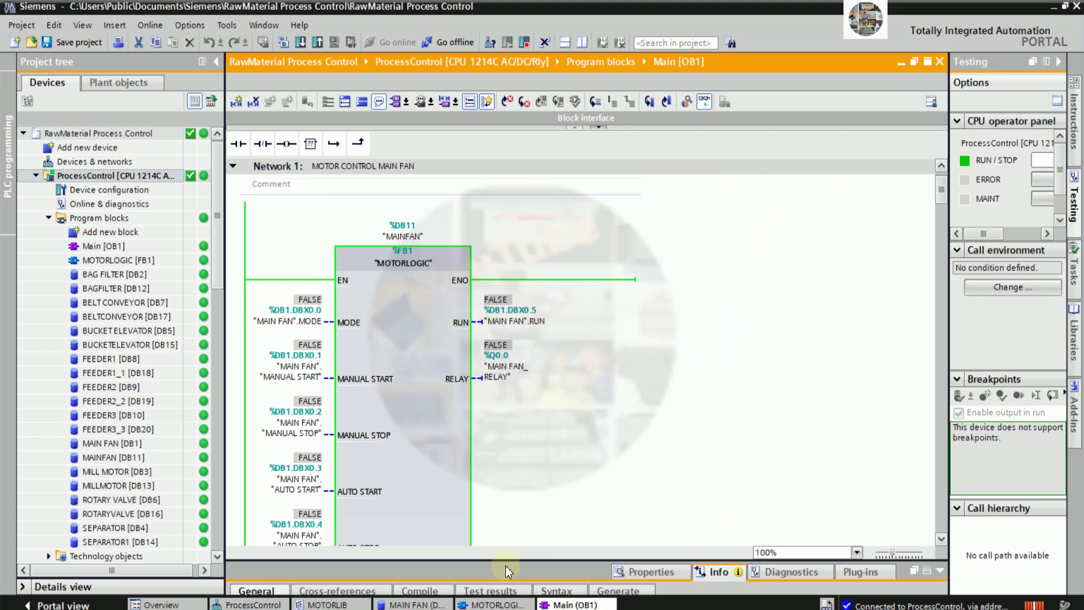
Step: Switch to Notepad and add the line "Next let create WinCC Explorer project" at the end of the notes
click(474, 605)
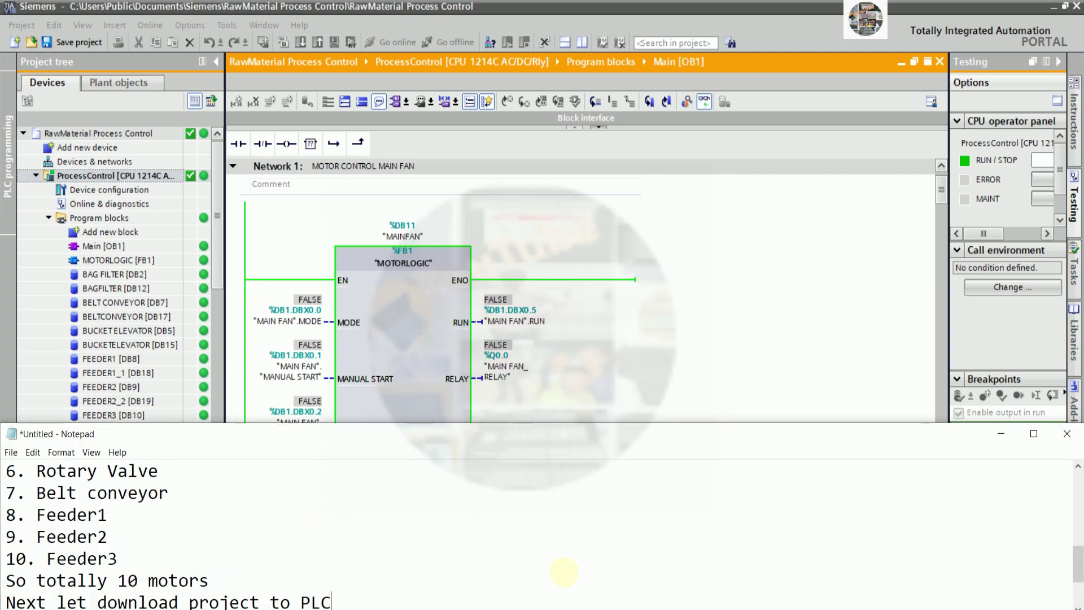
key(Return)
text(Nex)
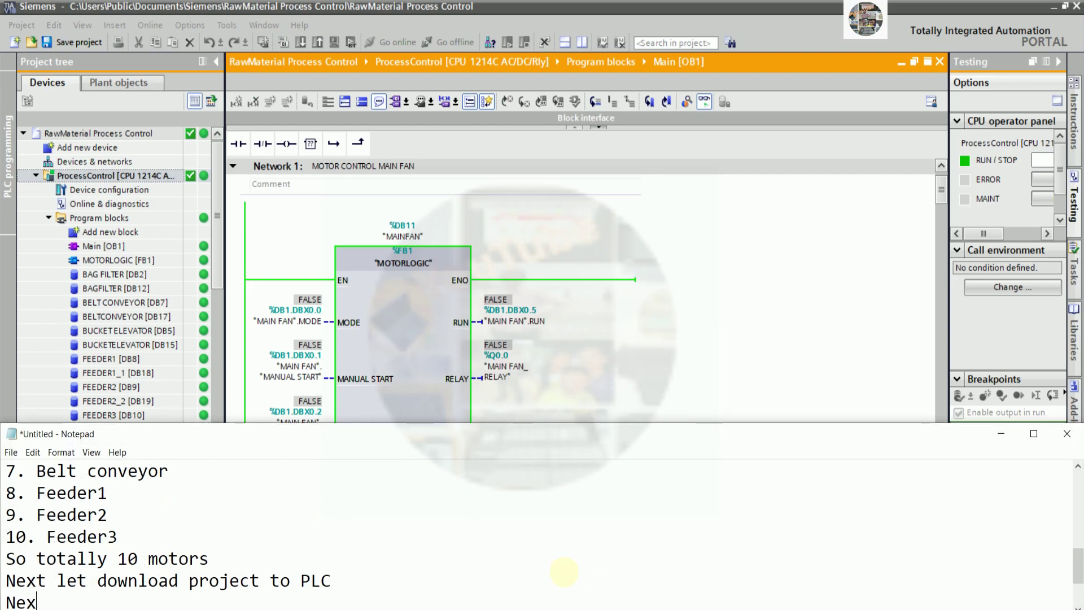
text(t let create WinCC )
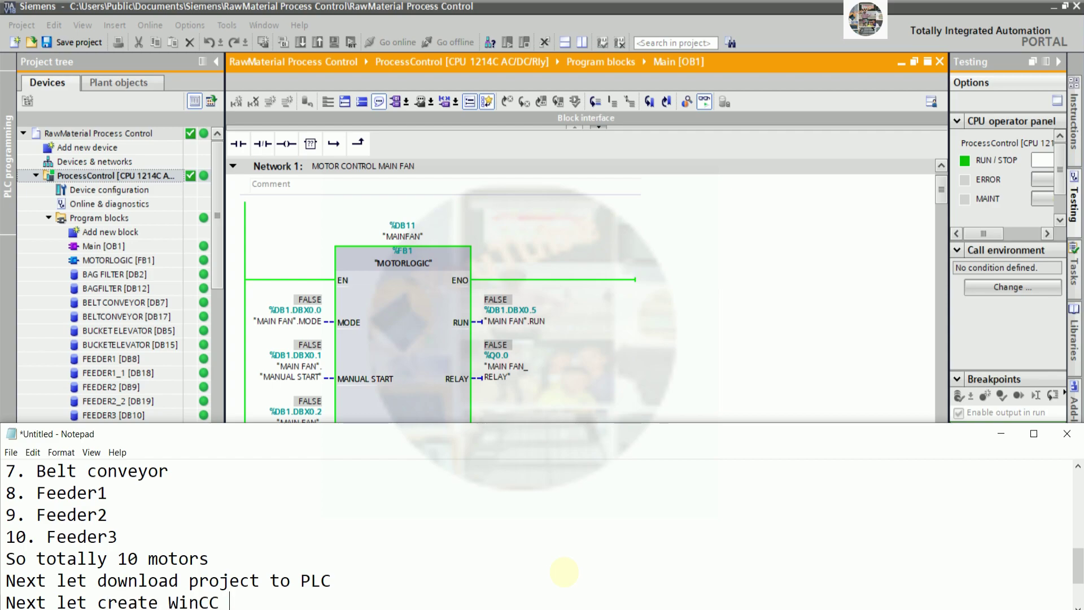
text(Explorer p)
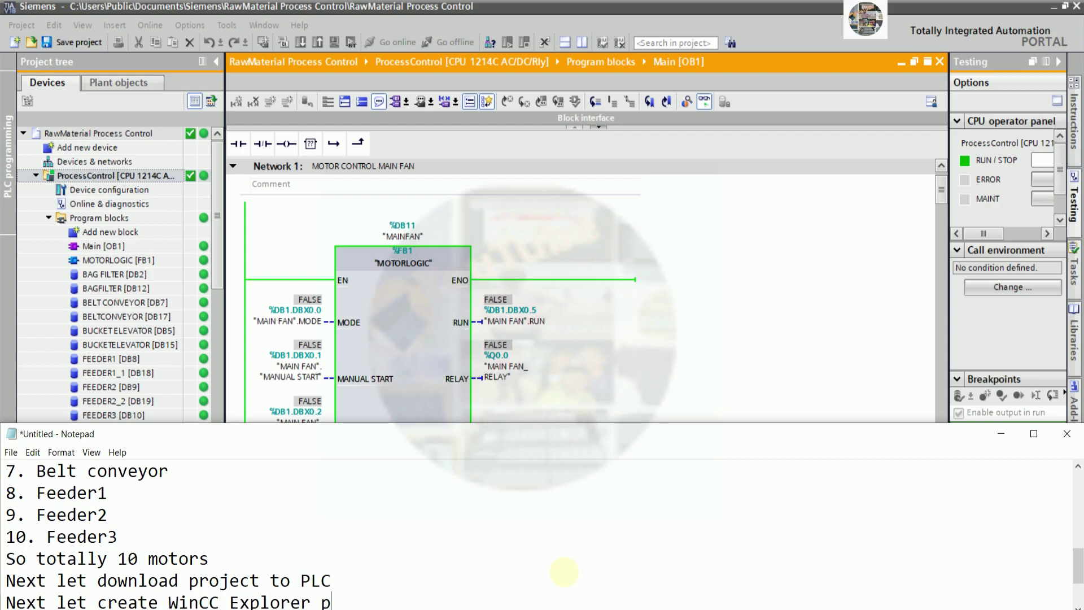
text(roject)
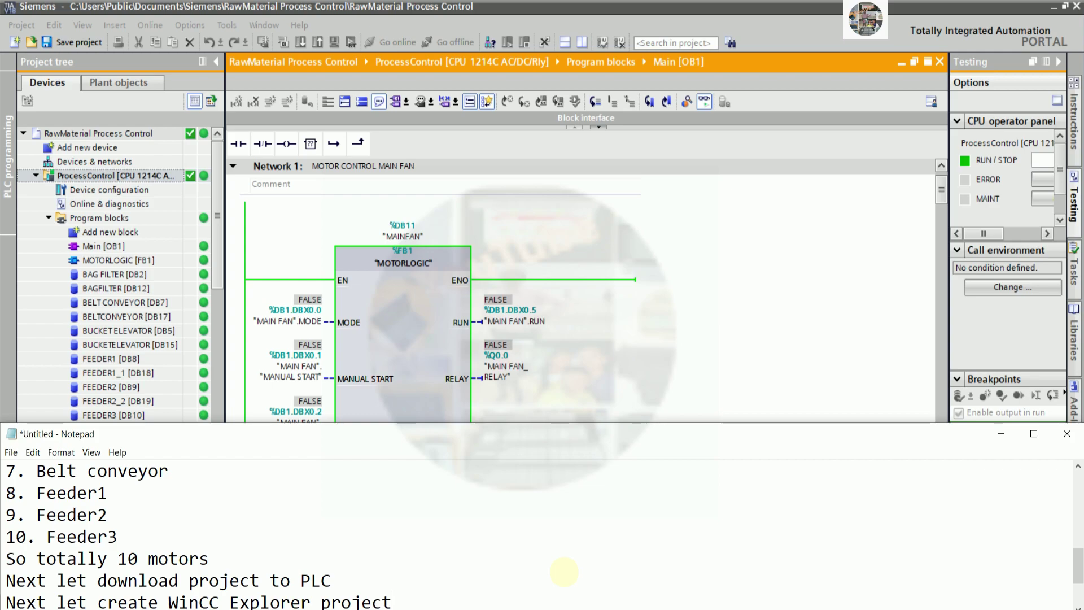
click(1002, 433)
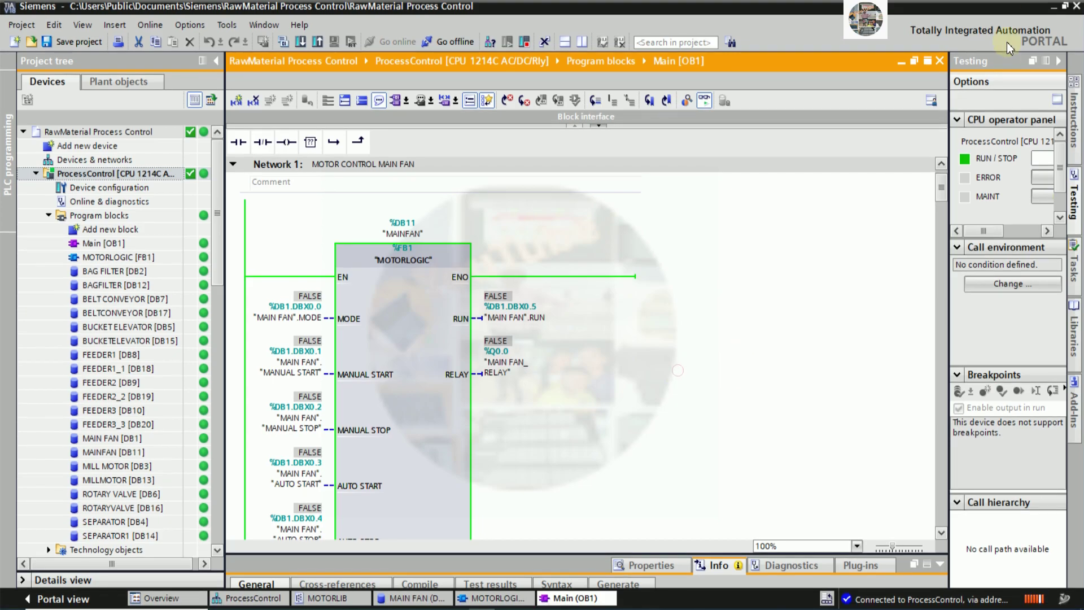
Step: Switch to WinCC Explorer and narrow its navigation pane
click(1053, 6)
double_click(777, 102)
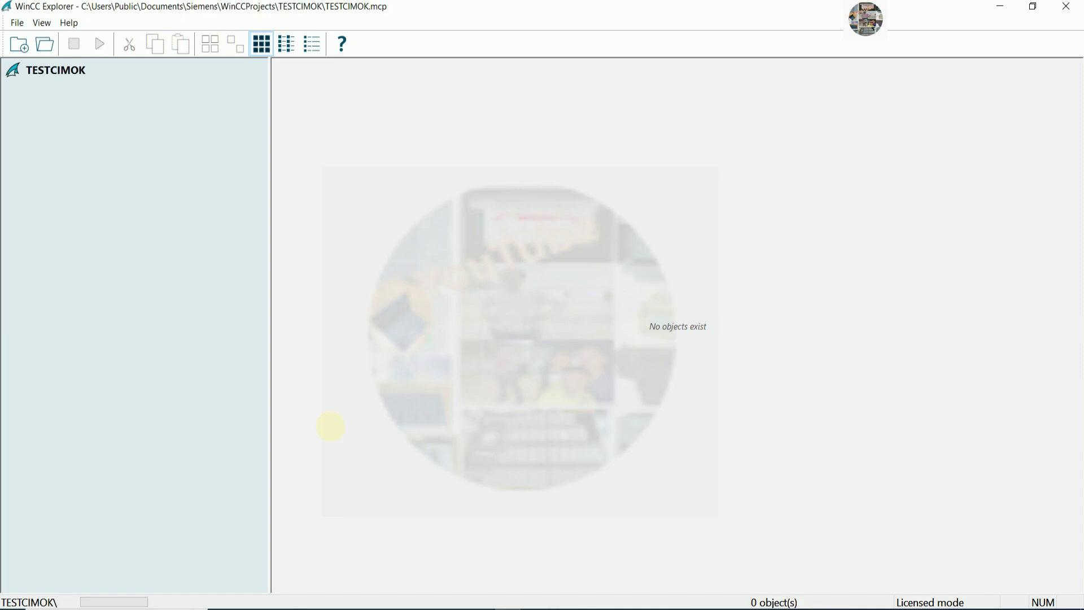
drag(266, 435, 185, 370)
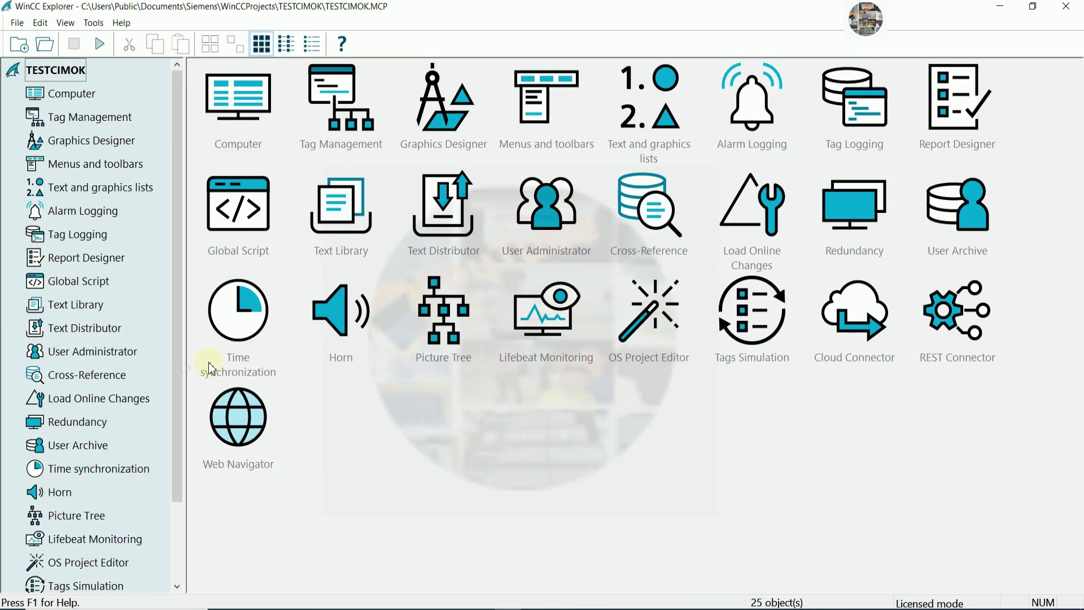
Step: Create a new WinCC project named ProcessControl in the default project path
click(17, 23)
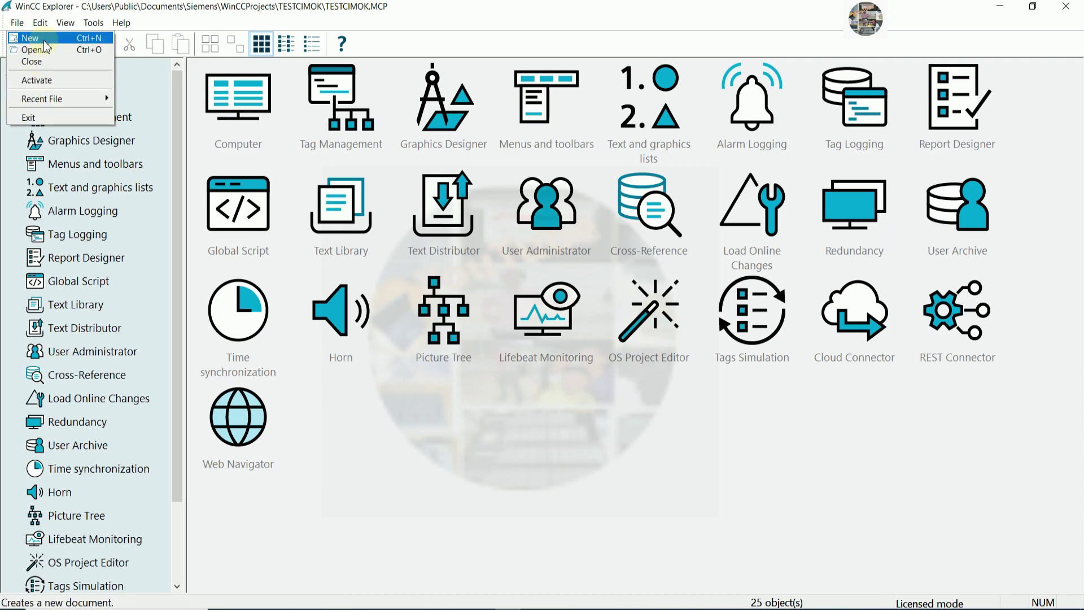
click(33, 38)
click(553, 402)
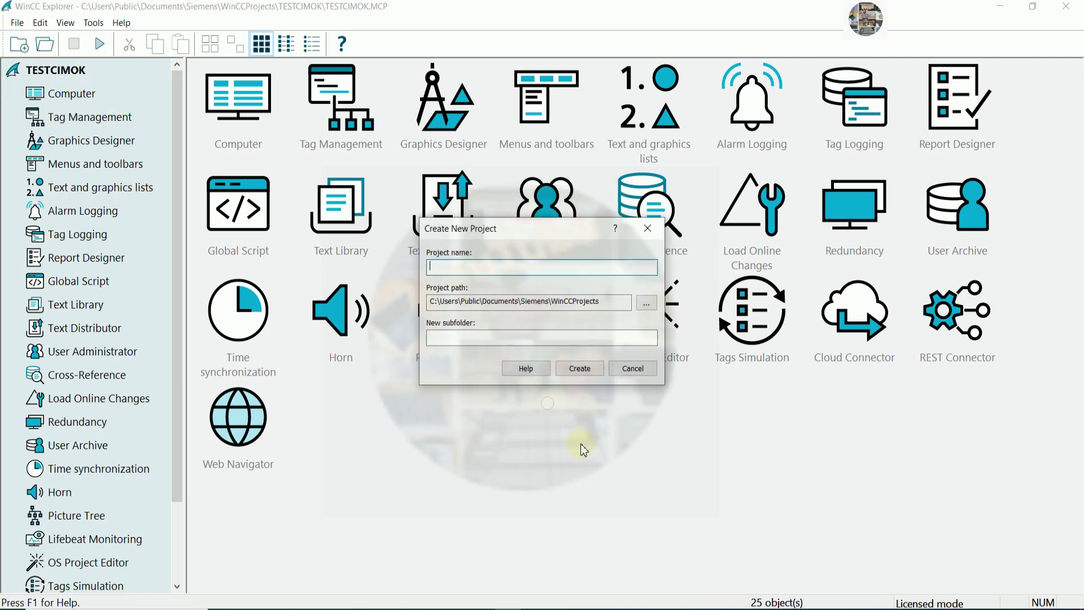
text(ProcessControl)
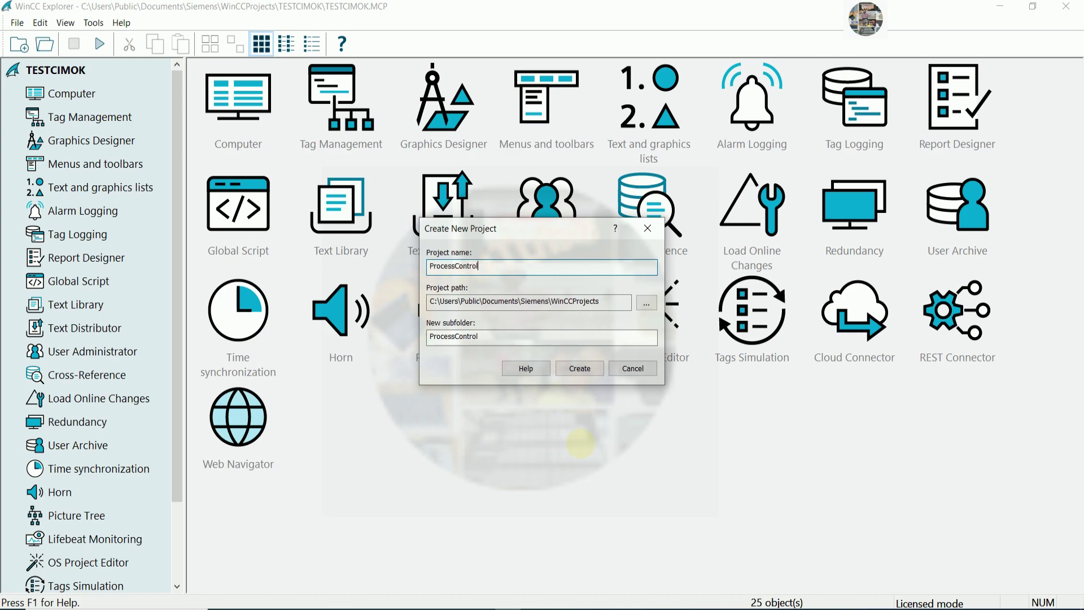
click(582, 370)
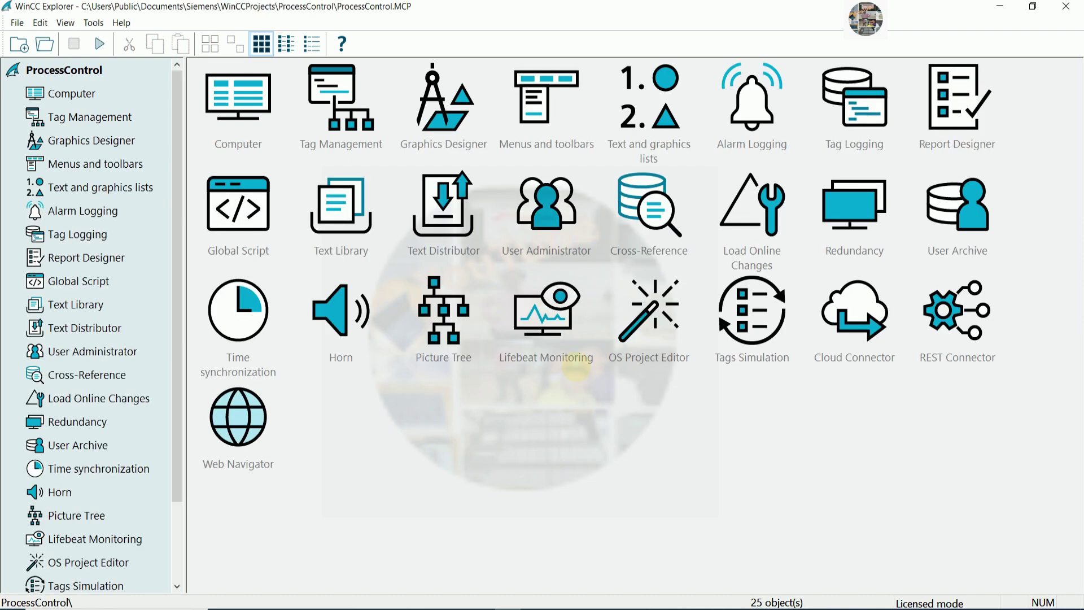
Step: Create a new picture in the Graphics Designer and rename it screenlib.Pdl
click(93, 146)
right_click(350, 199)
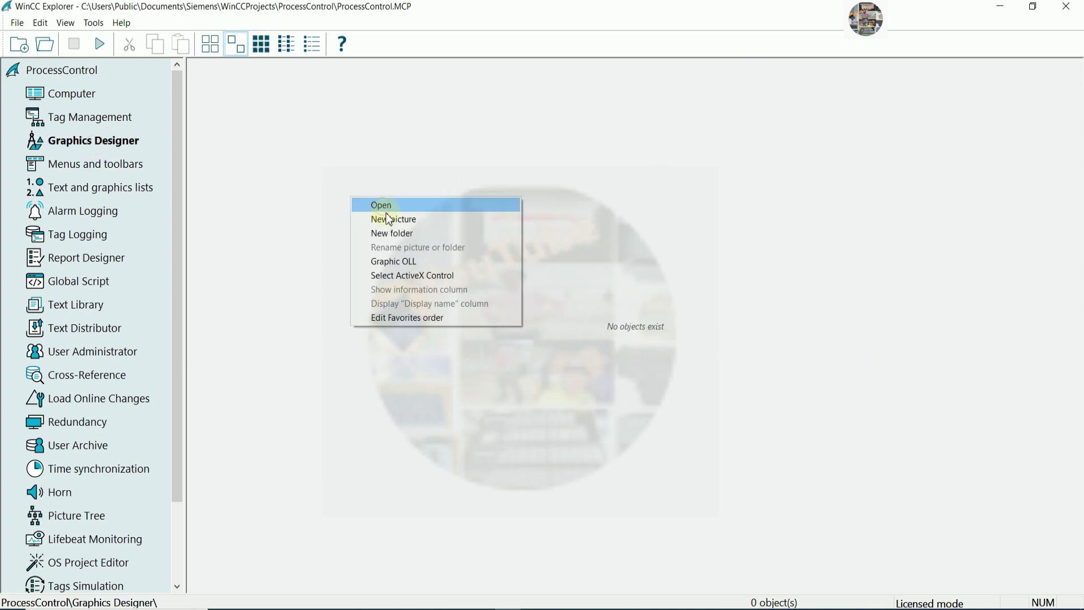
click(393, 220)
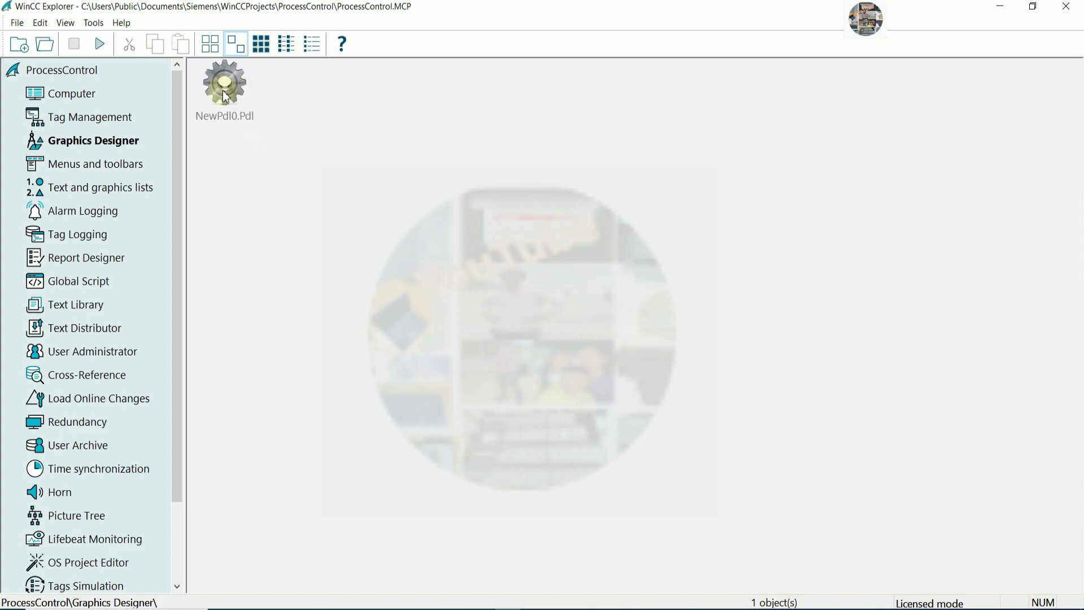
right_click(224, 94)
click(284, 114)
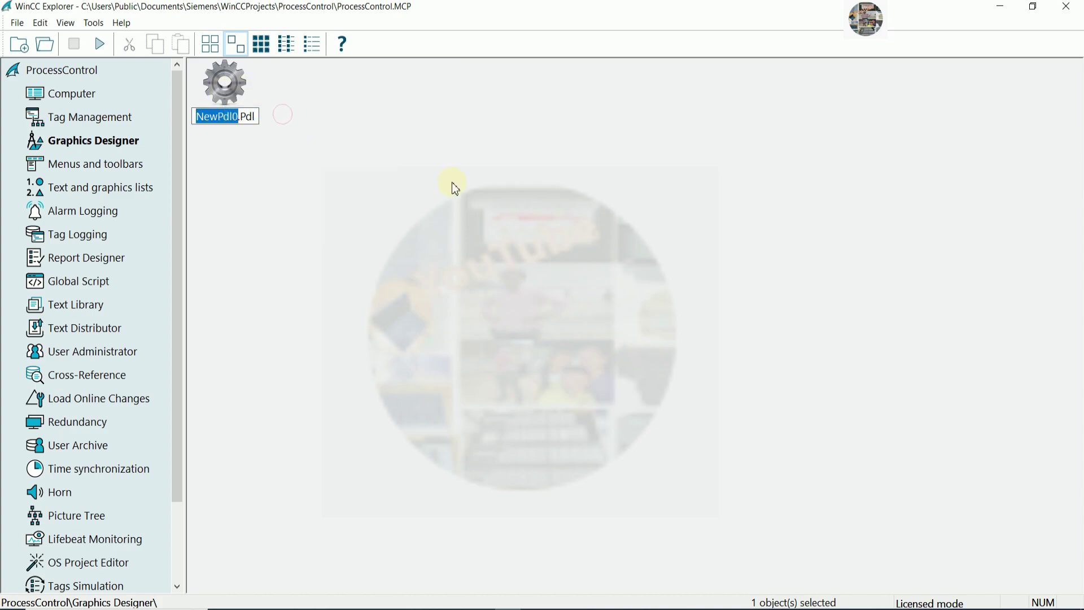
text(screen)
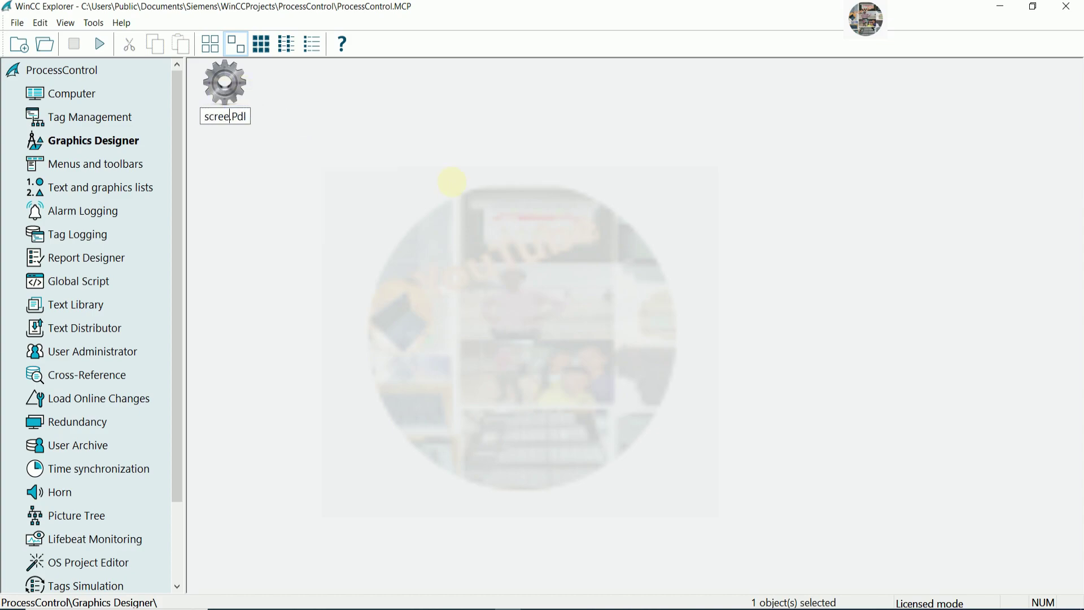
text(lib)
key(Return)
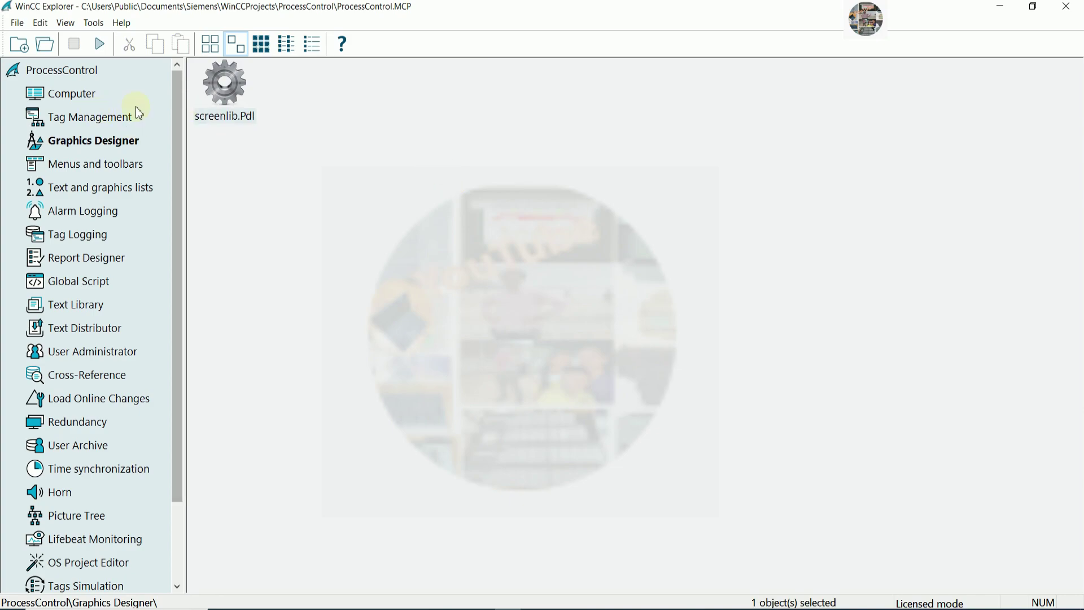
right_click(82, 94)
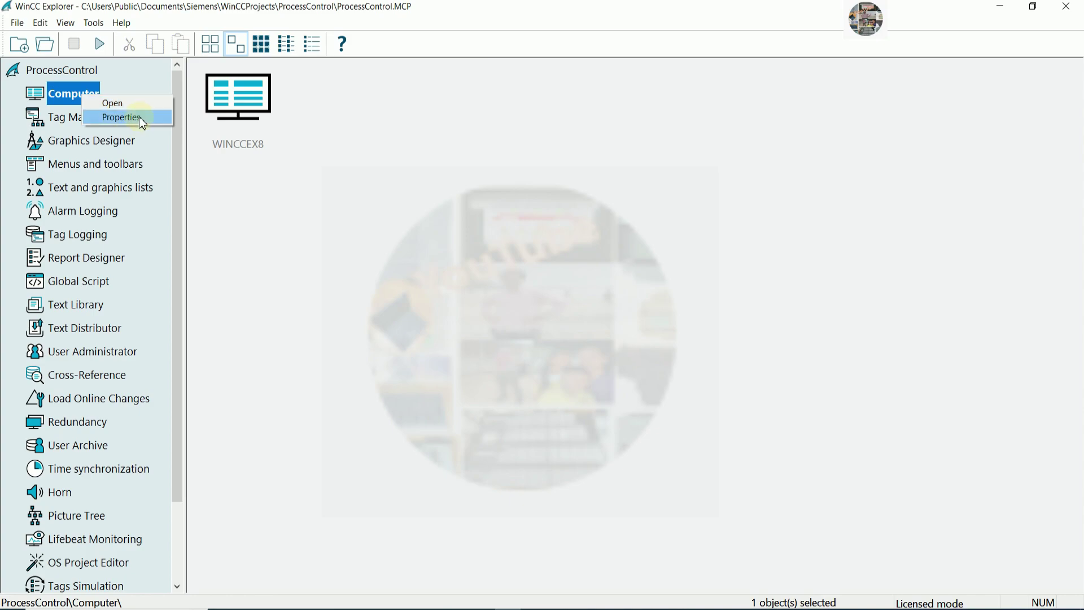
click(139, 116)
click(720, 80)
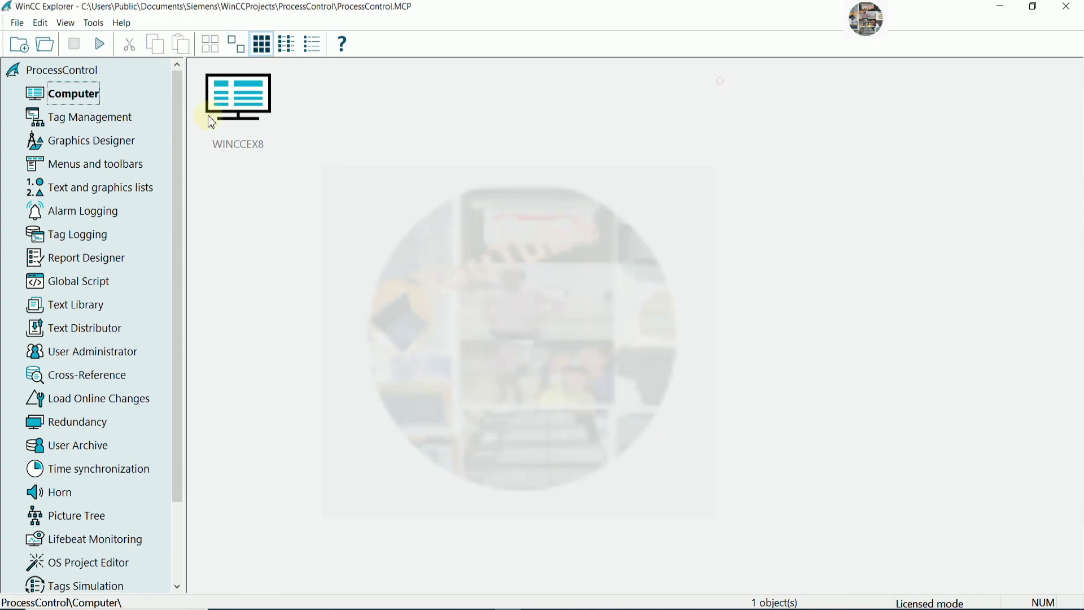
Step: Add a second picture in the Graphics Designer and rename it operation screen.Pdl
click(111, 141)
right_click(311, 172)
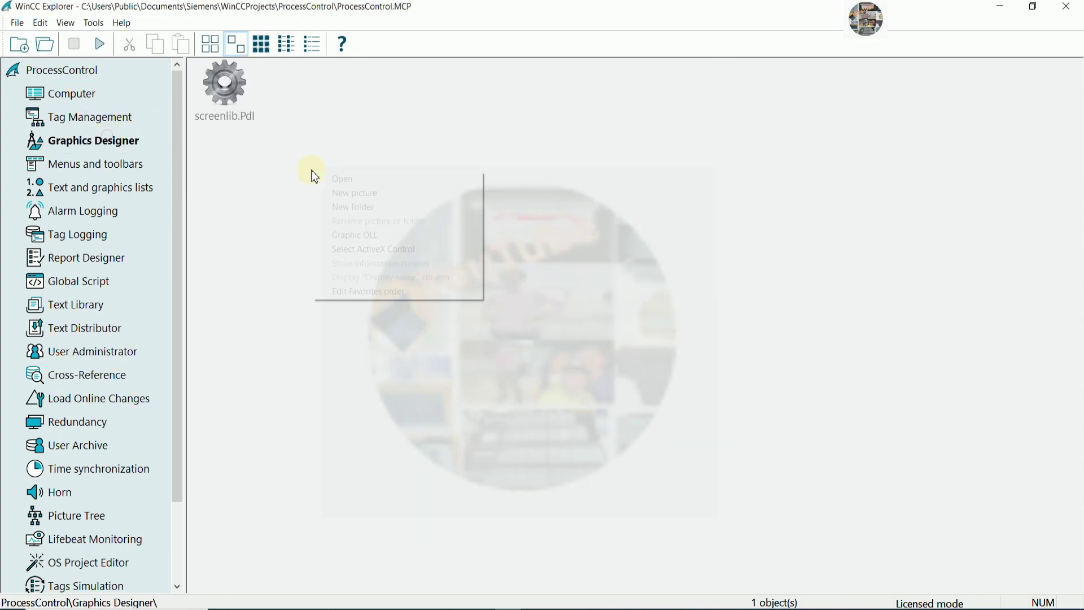
click(361, 192)
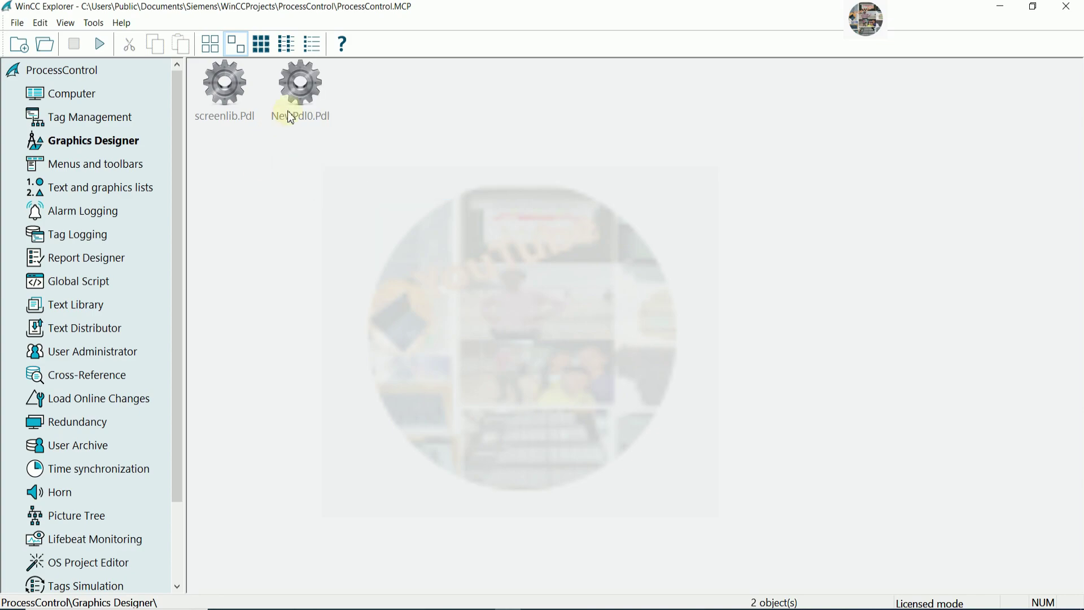
right_click(291, 117)
click(333, 133)
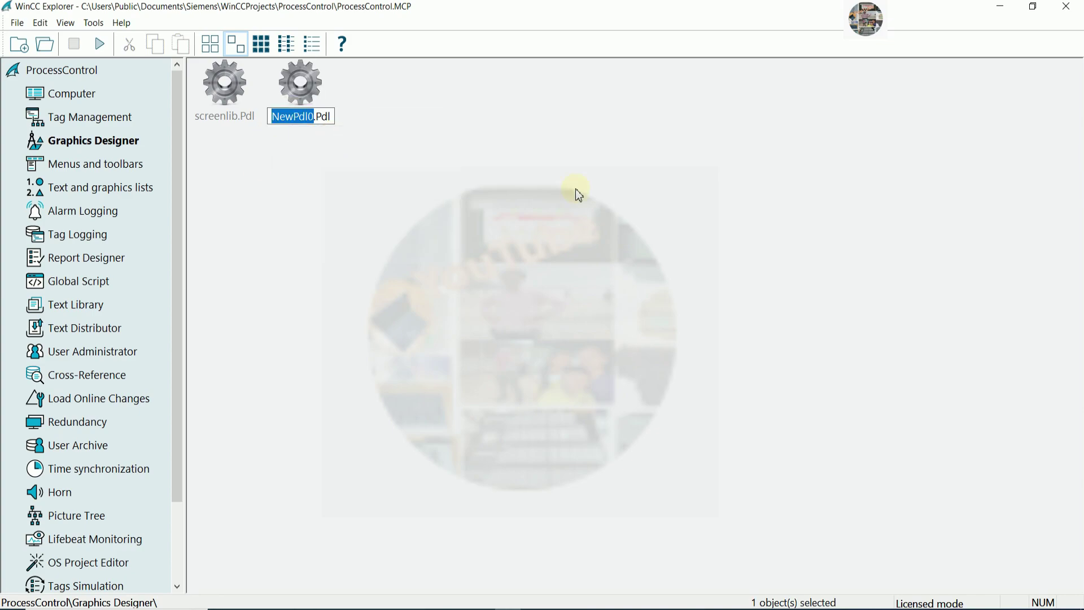
text(operati)
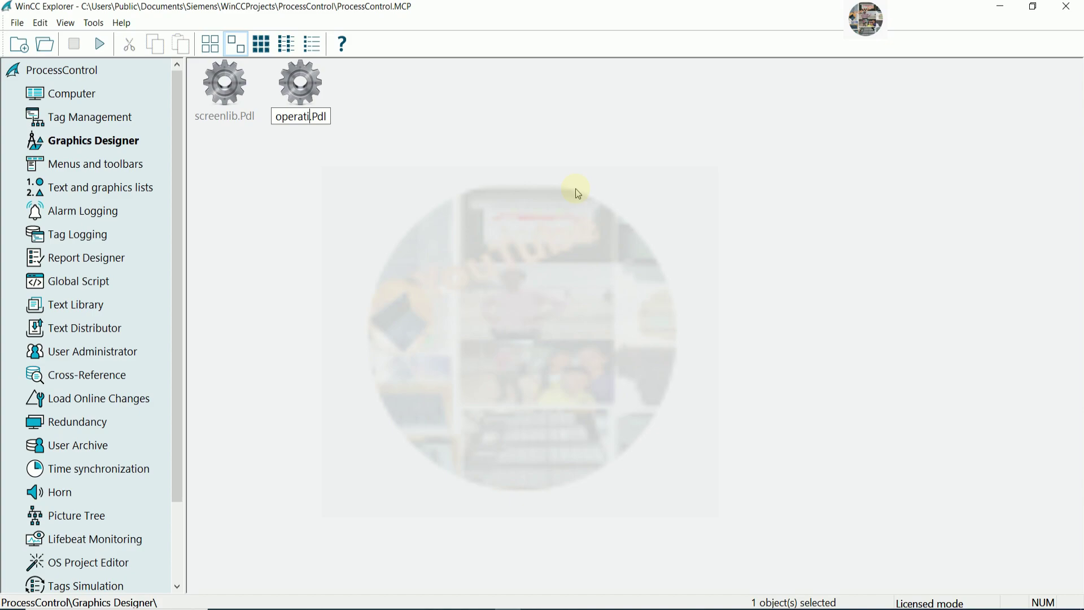
text(on scr)
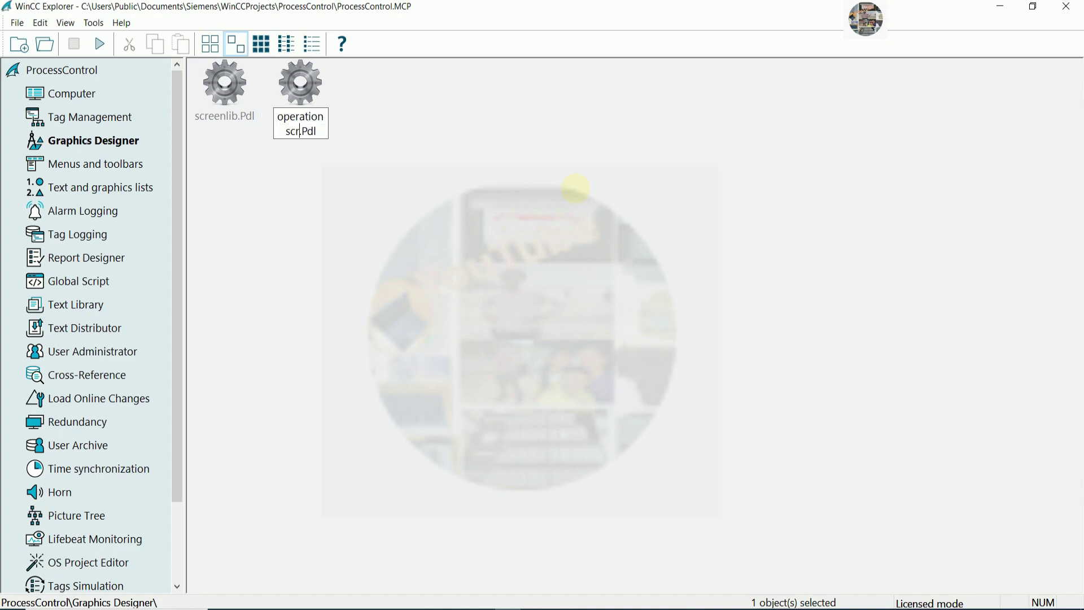
text(een)
key(Return)
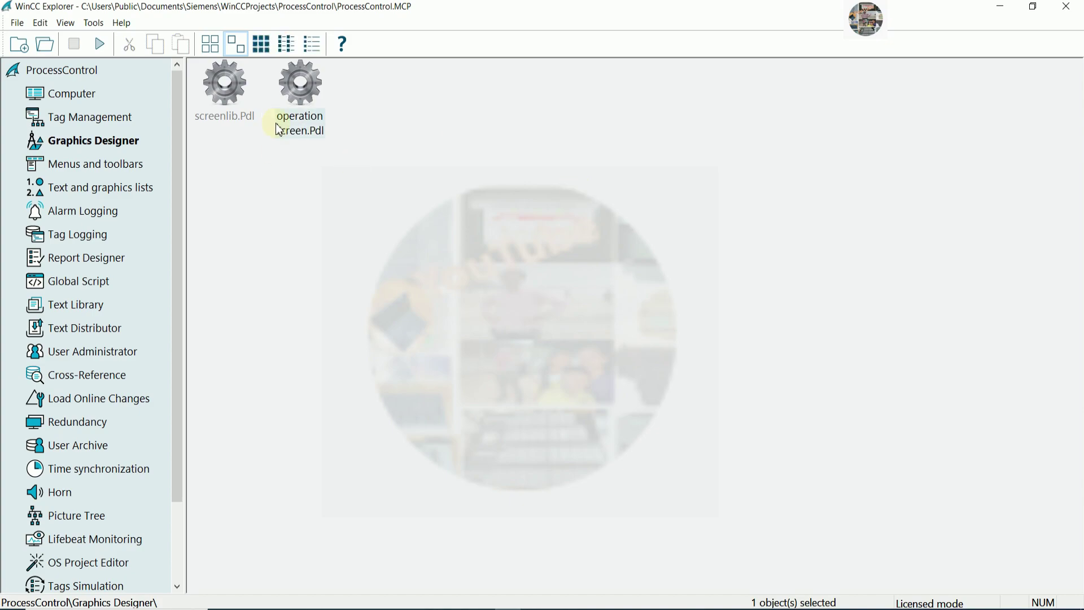
Step: Set operation screen.Pdl as the start picture in the computer's Graphics Runtime properties
right_click(85, 94)
click(140, 114)
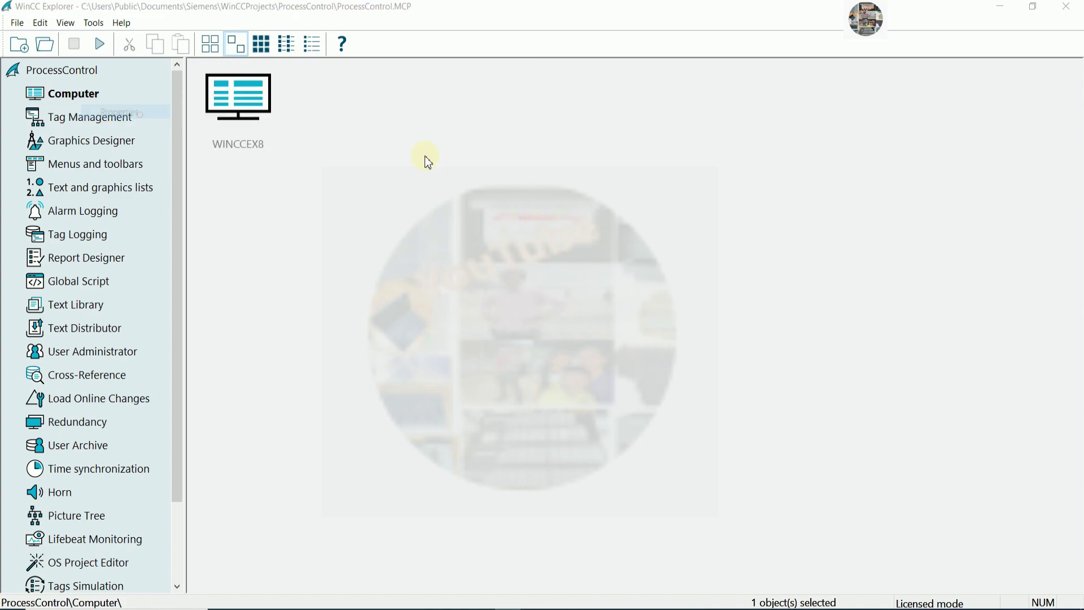
click(556, 103)
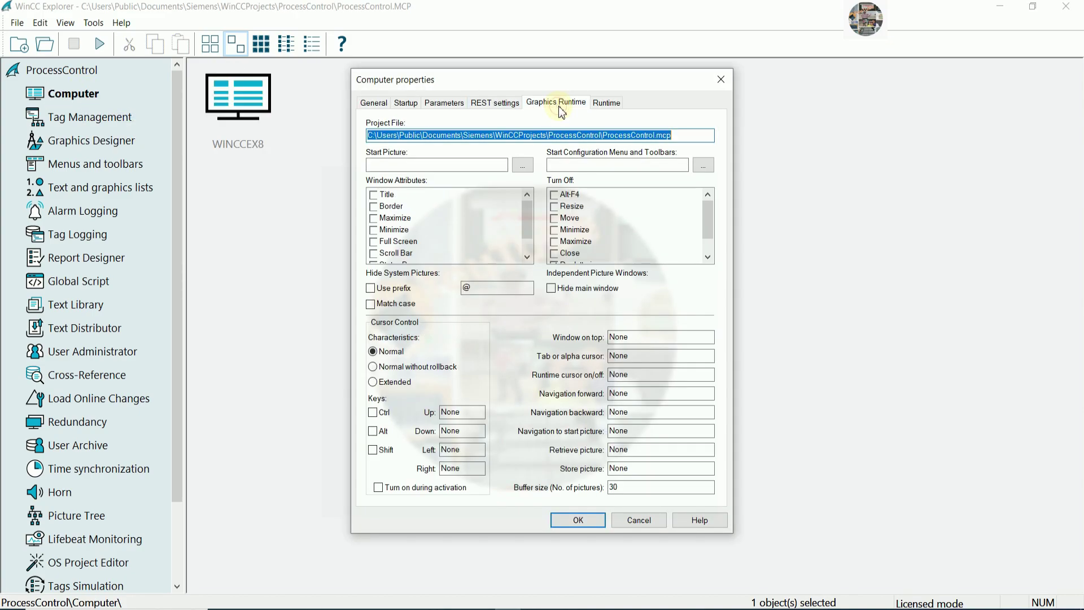
click(523, 165)
click(545, 293)
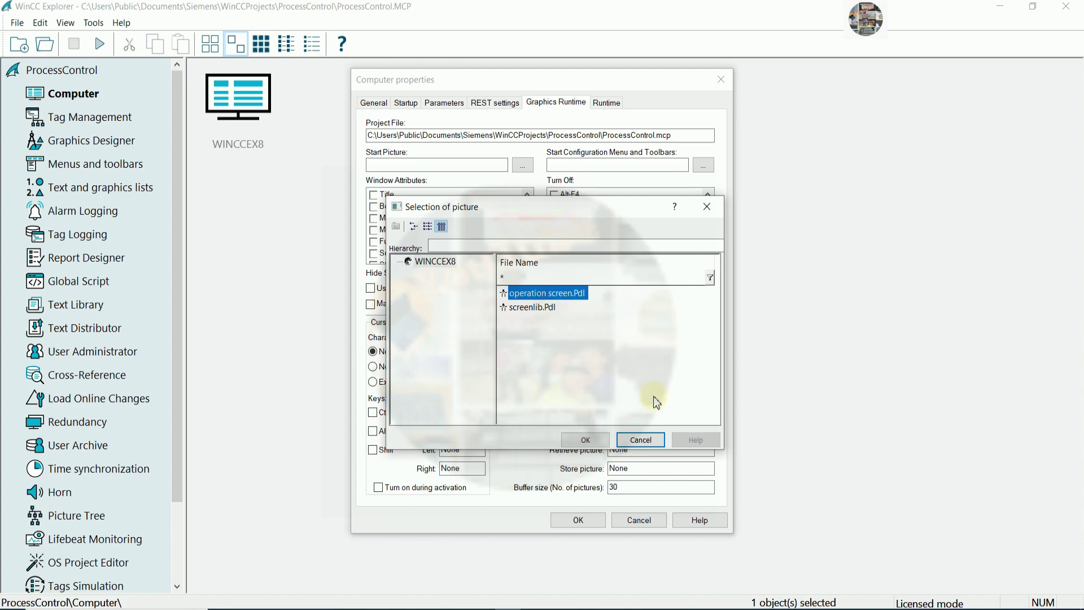
click(585, 440)
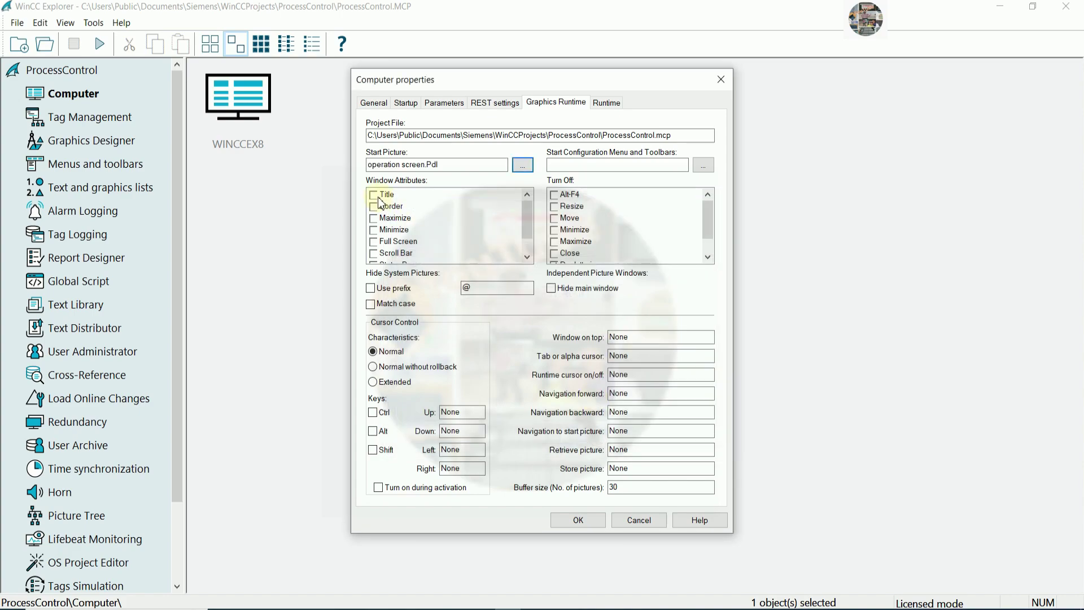
Step: Enable the Title, Border, Maximize, Minimize and Scroll Bar window attributes for the Graphics Runtime
click(373, 194)
click(373, 207)
click(373, 218)
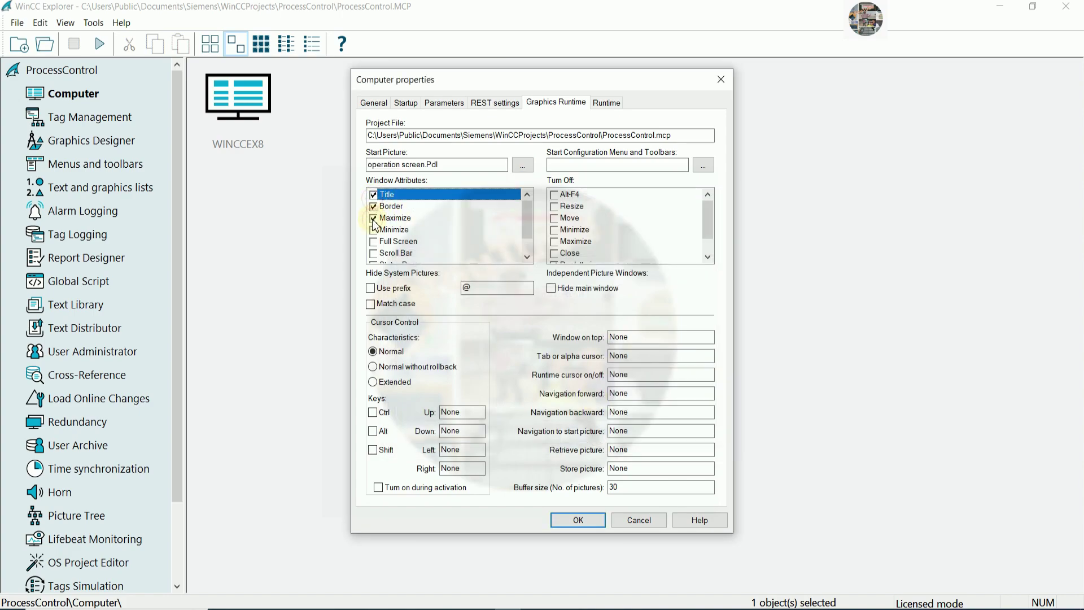
click(373, 230)
click(374, 253)
scroll(379, 246, down, 2)
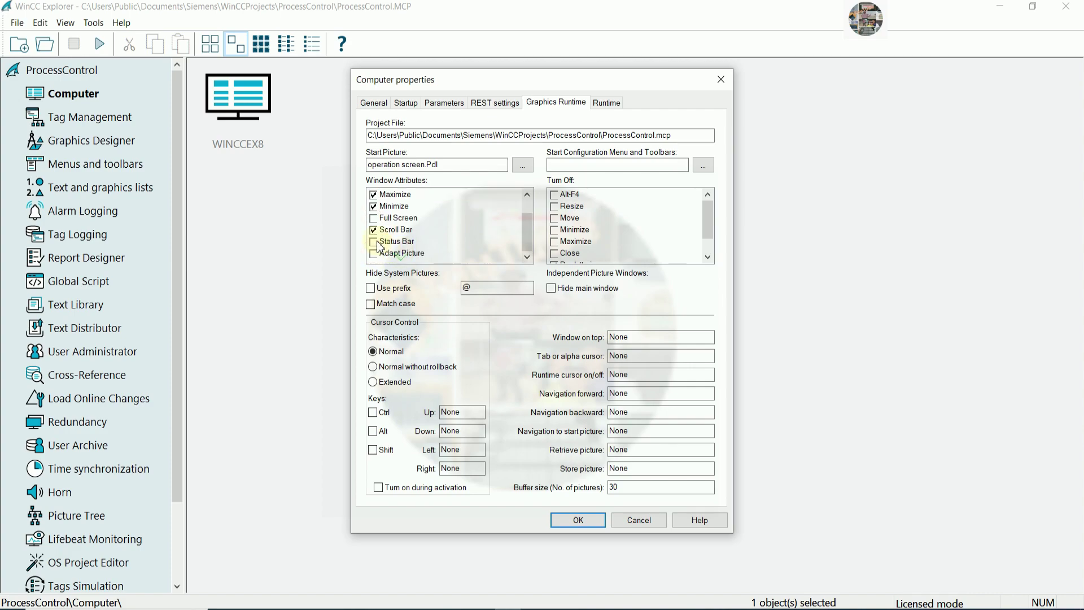
scroll(427, 249, up, 2)
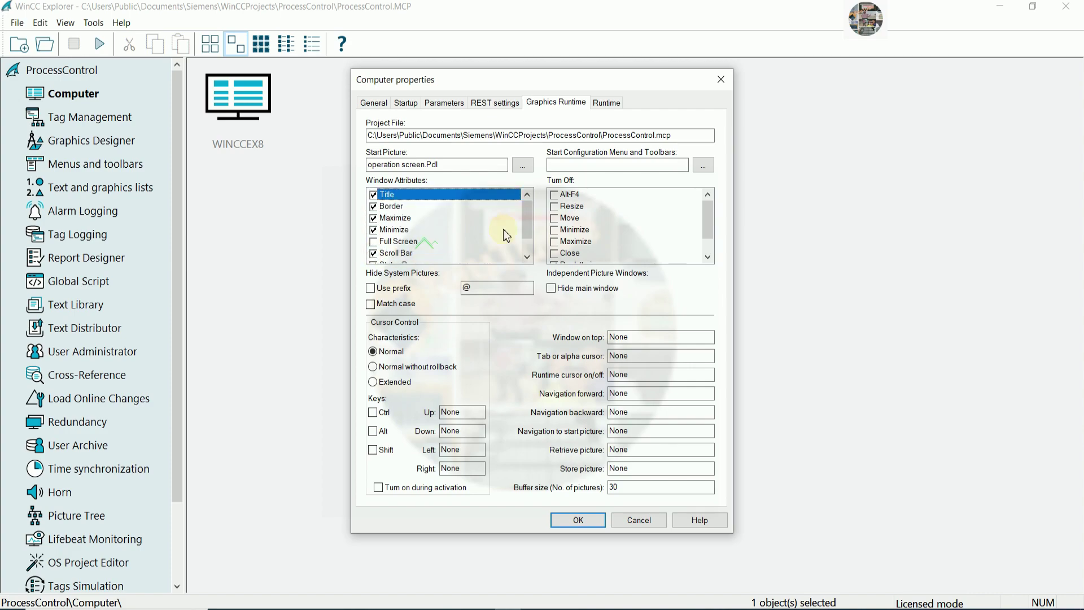
Step: Clear Extended Zooming in the Graphics Runtime's Turn Off options and accept the computer properties
scroll(599, 237, down, 1)
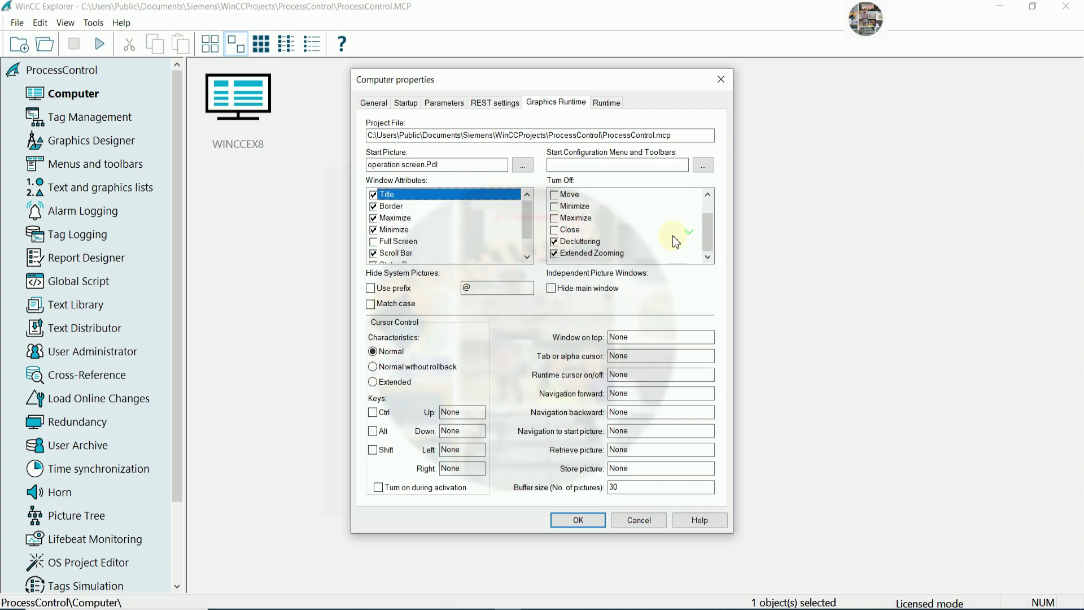
click(555, 253)
click(564, 519)
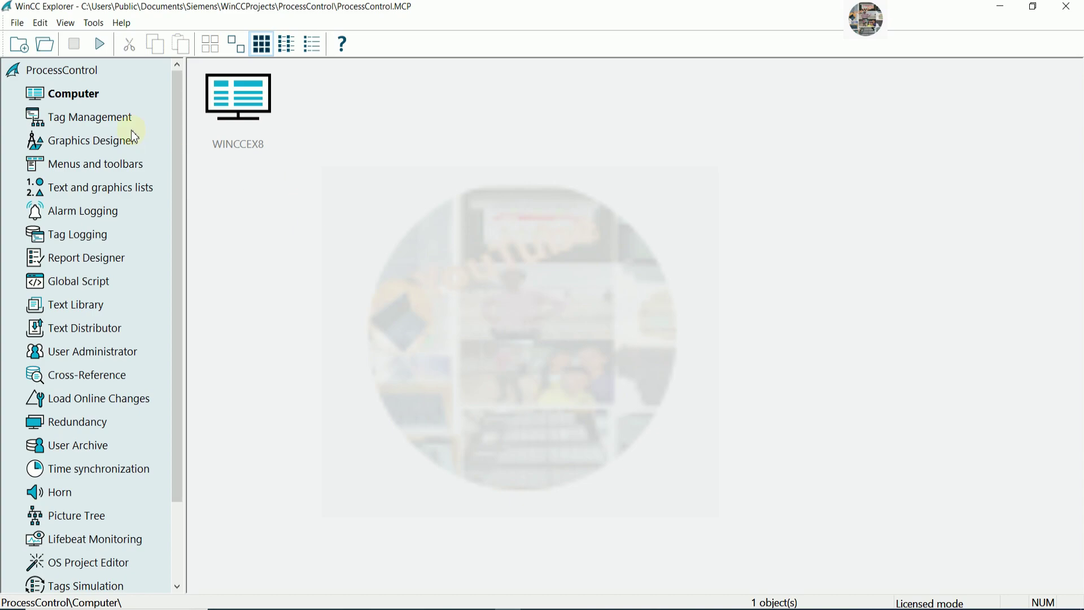
Step: Add the SIMATIC S7-1200, S7-1500 Channel driver to the project's Tag Management
click(104, 119)
click(104, 140)
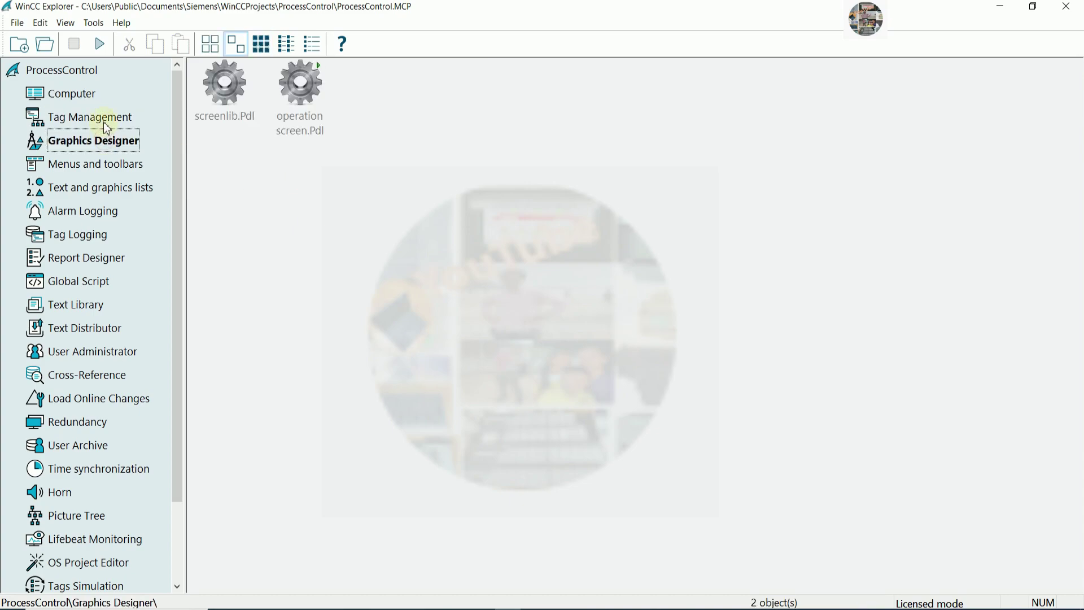
click(104, 120)
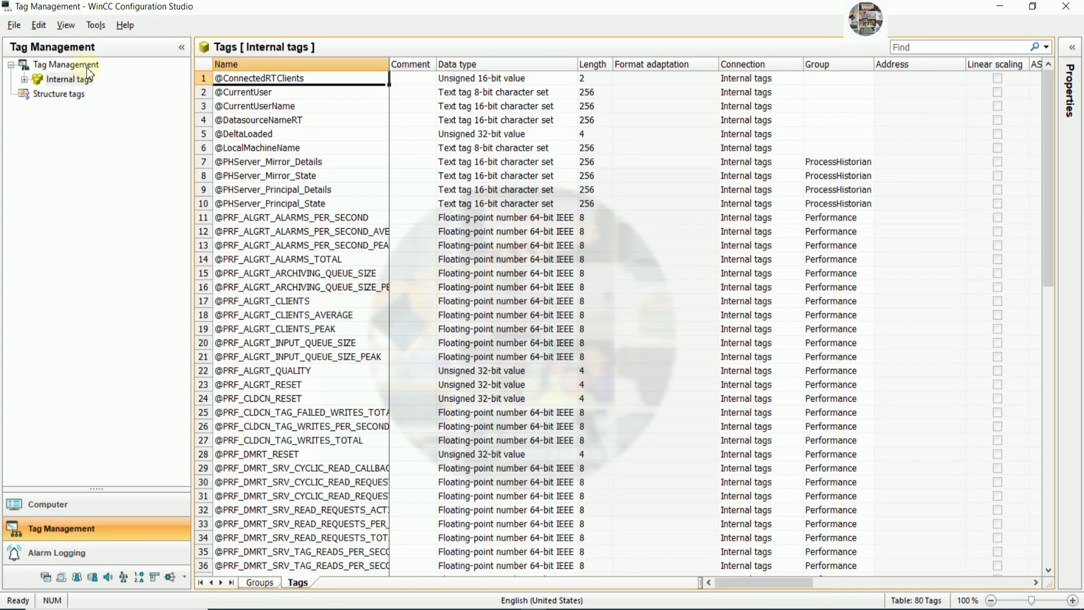
right_click(82, 66)
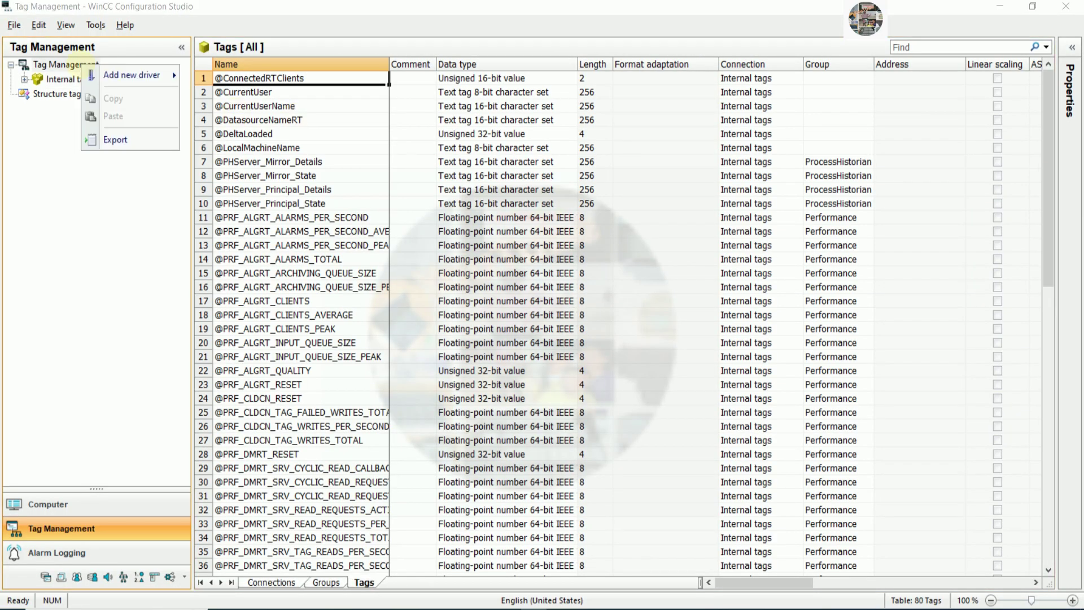
mouse_move(131, 75)
click(263, 92)
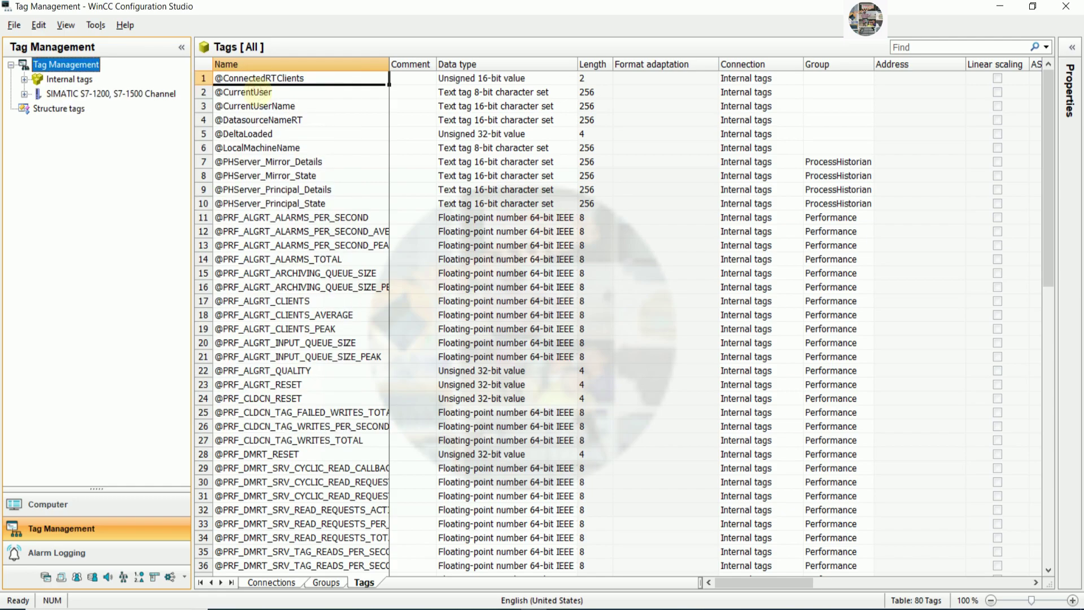
Step: Create a new connection under the OMS+ channel unit and name it s71200
right_click(82, 114)
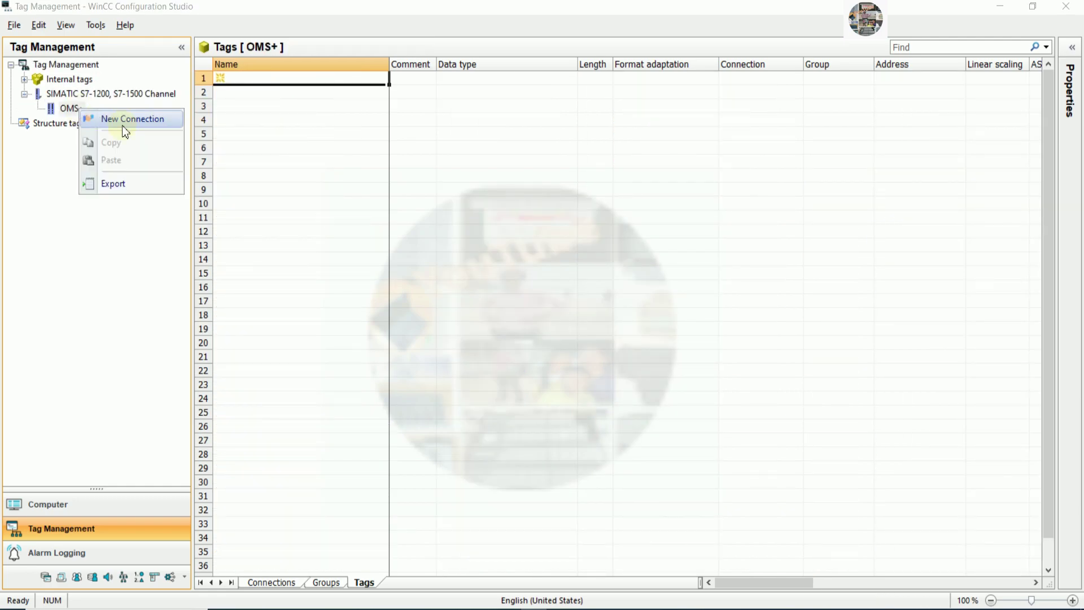
click(133, 117)
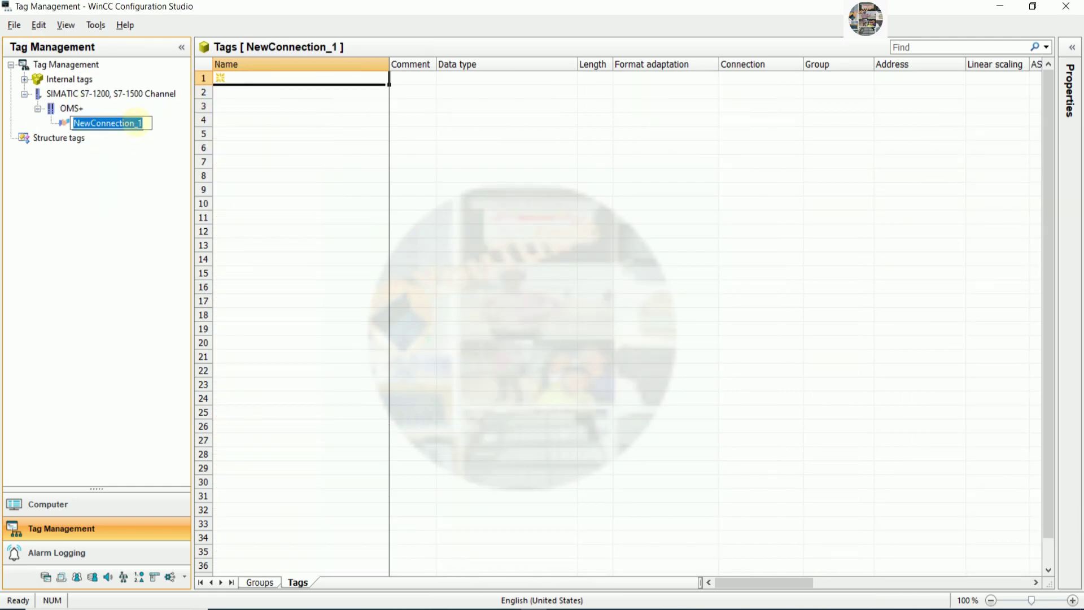
text(s71200)
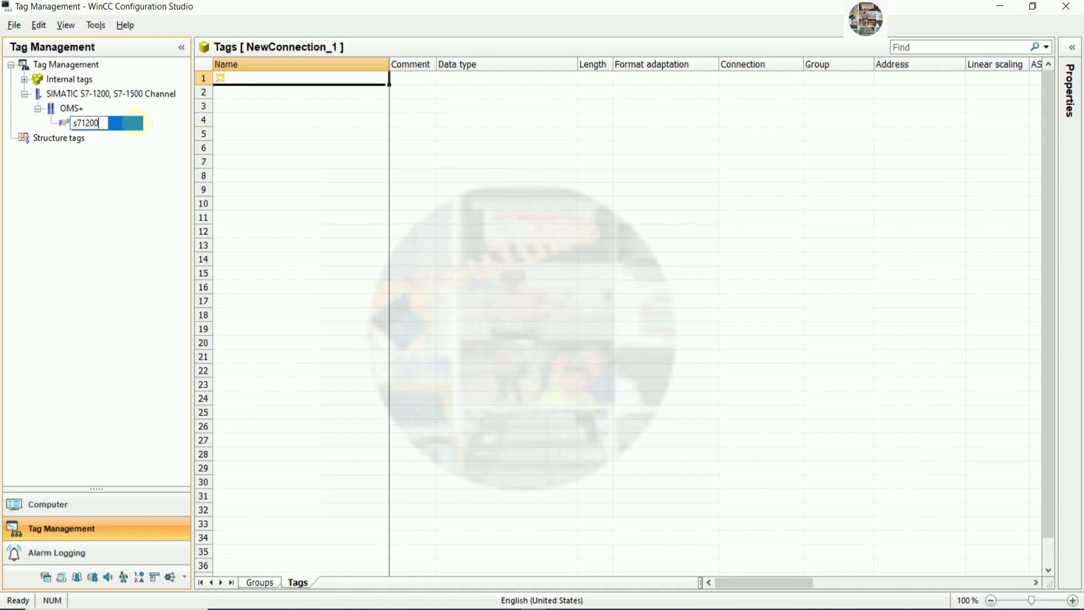
key(Return)
Step: Set the s71200 connection parameters to IP address 192.168.0.2, access point S7ONLINE and product family s71200-connection
right_click(91, 123)
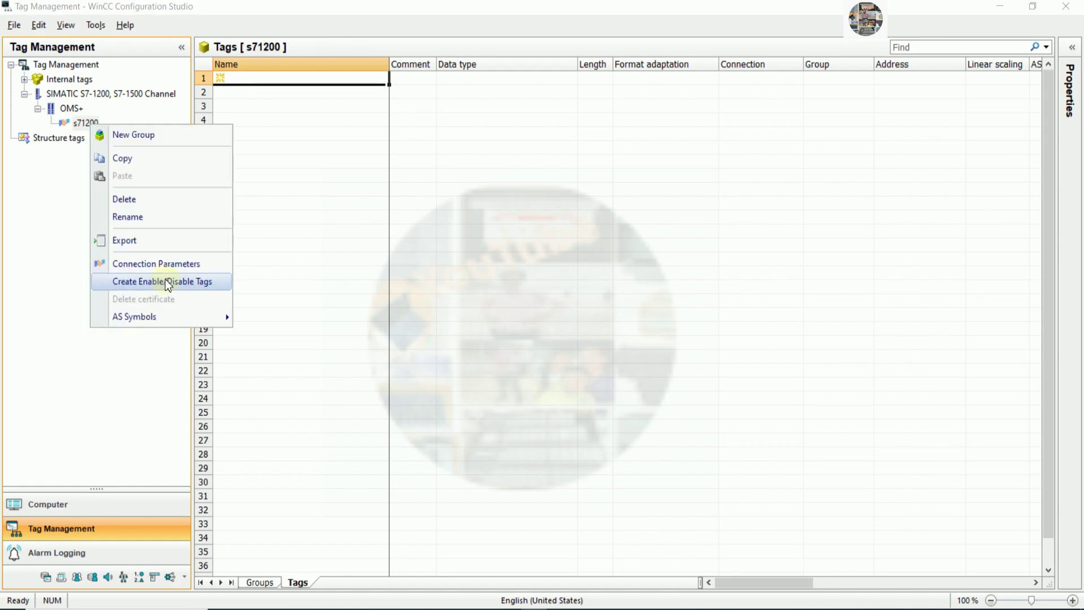
click(165, 265)
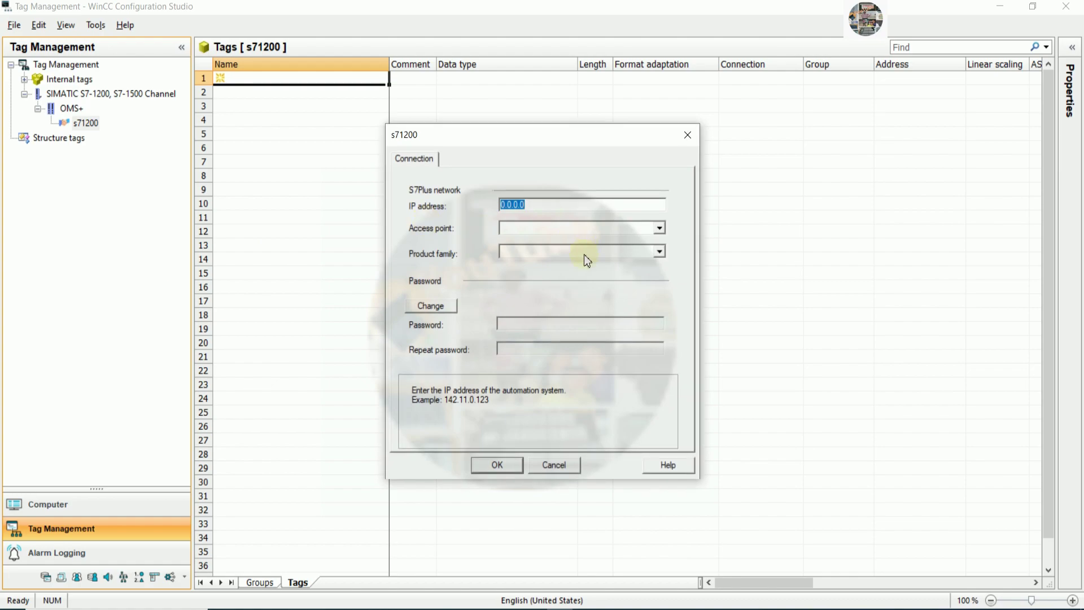
text(192.168.0.2)
click(659, 228)
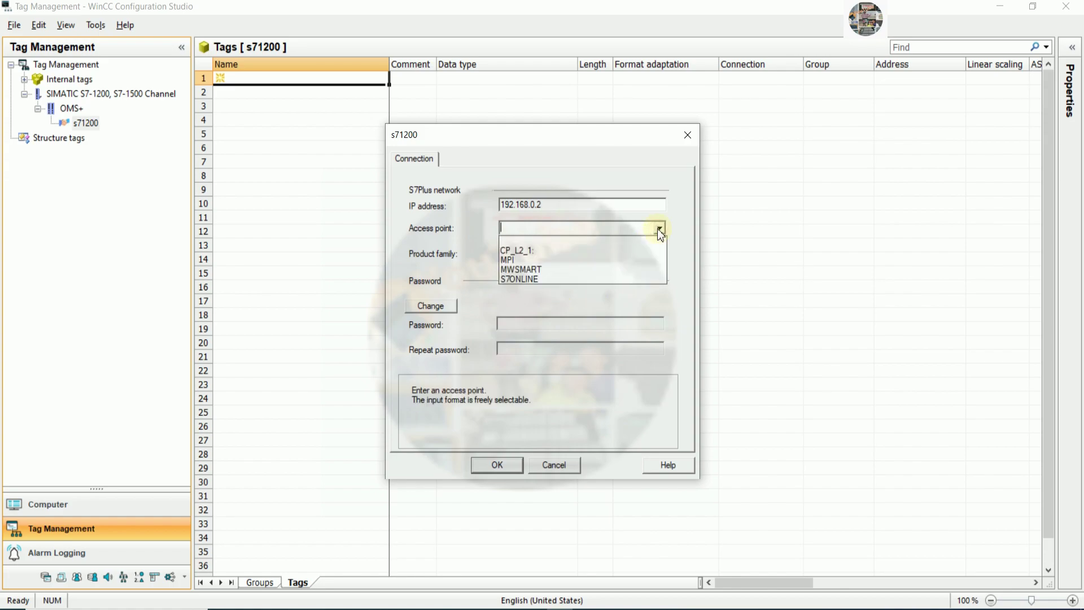
click(533, 278)
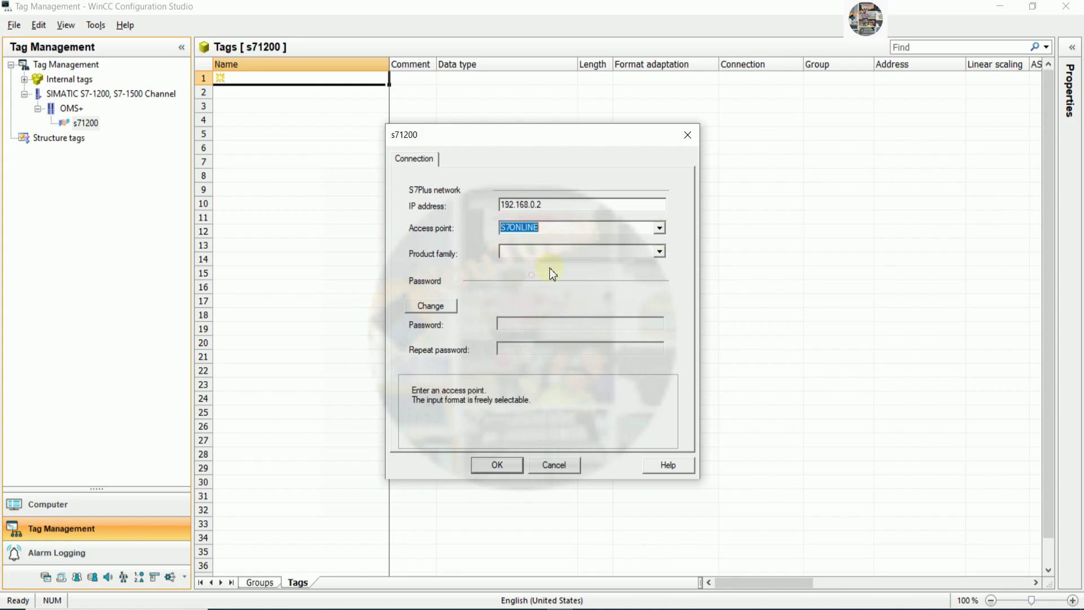
click(660, 252)
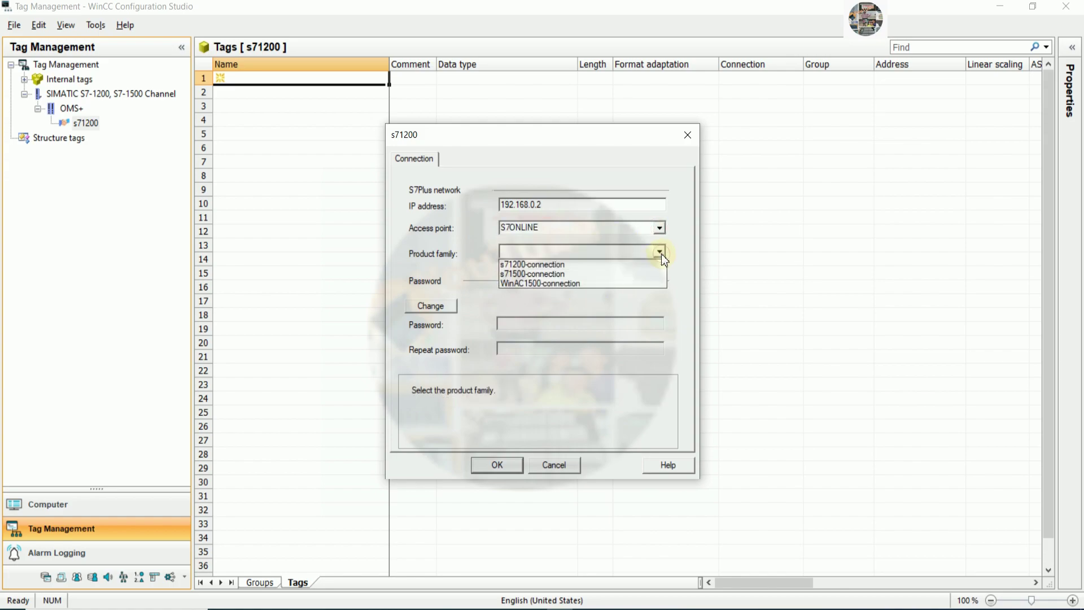
click(556, 265)
click(498, 465)
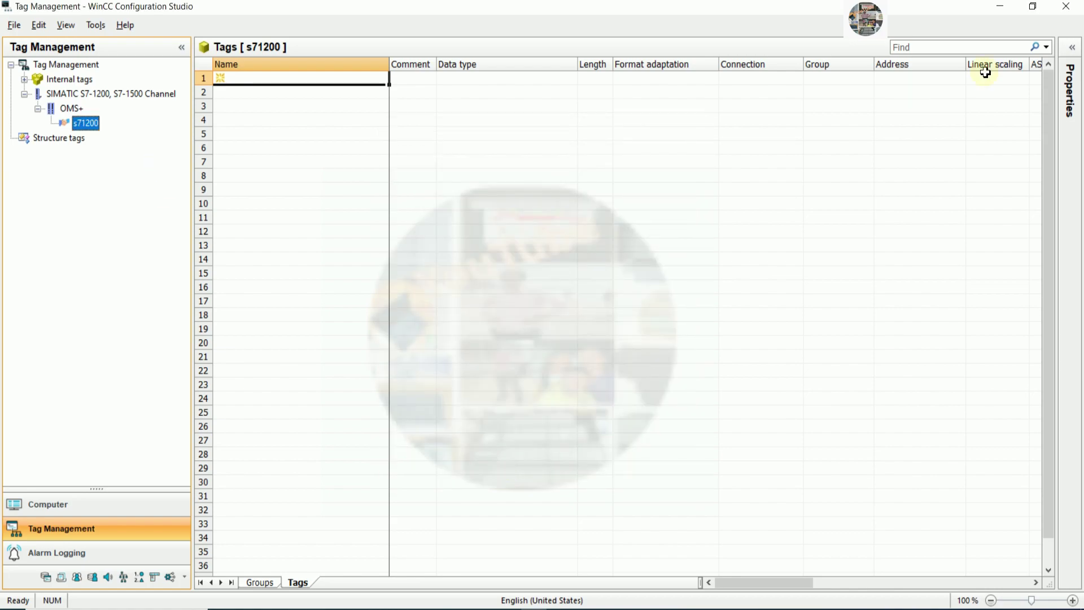
Step: Activate the ProcessControl project from WinCC Explorer, and close the runtime window once it has loaded
click(1000, 7)
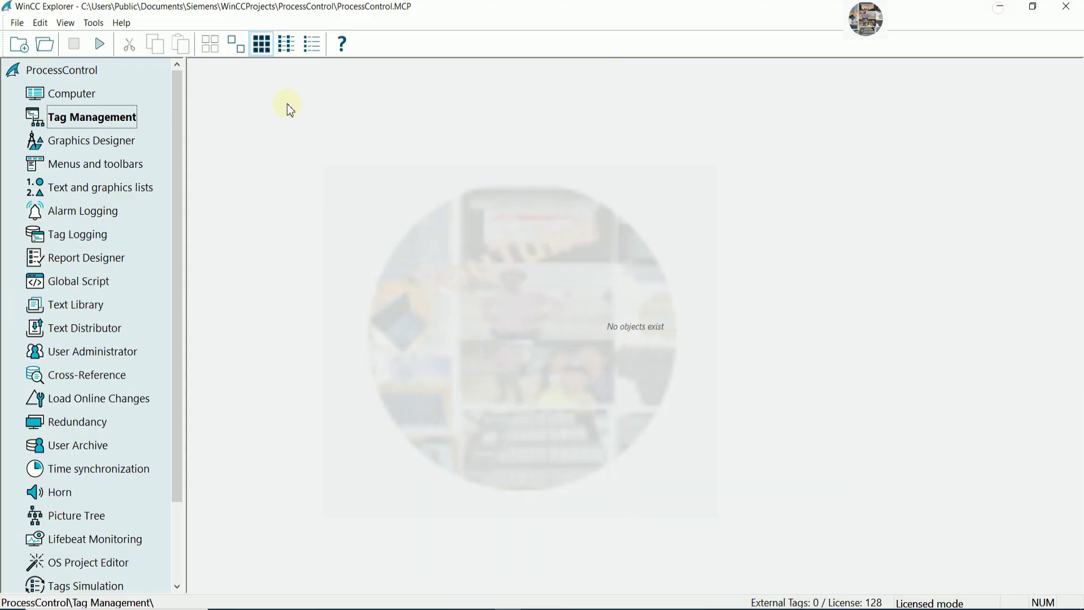
click(99, 44)
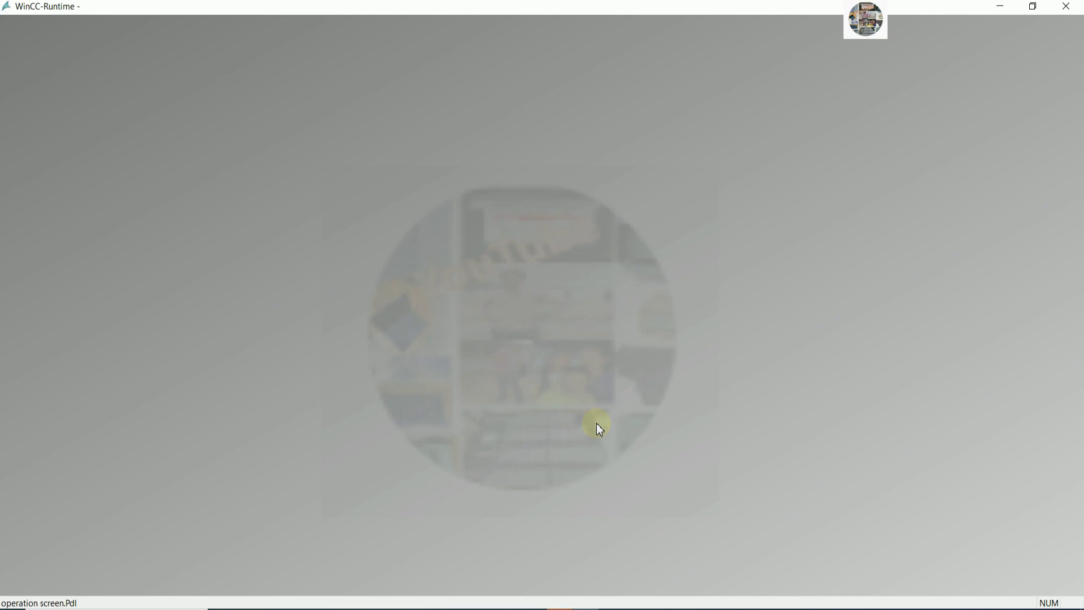
click(1066, 6)
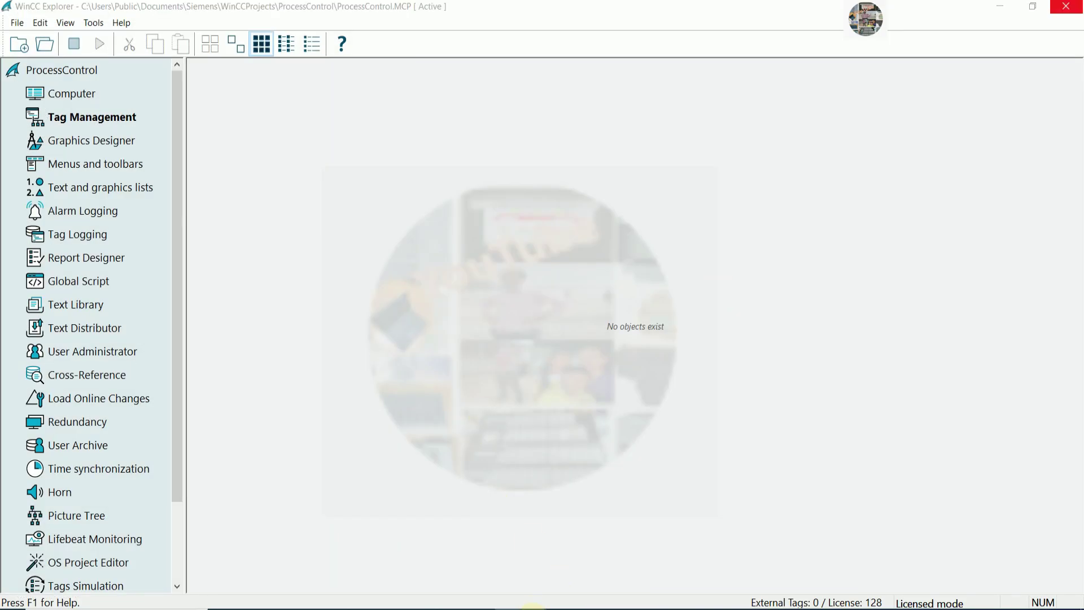
Step: Return to Tag Management and read the AS symbols from the PLC over the s71200 connection
click(534, 609)
click(86, 123)
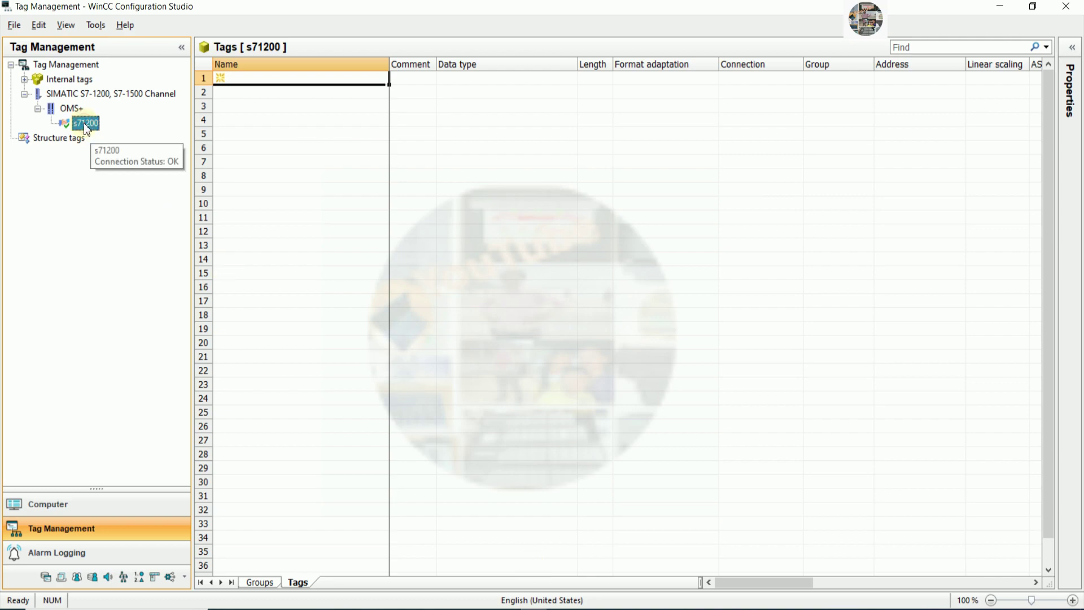
right_click(87, 127)
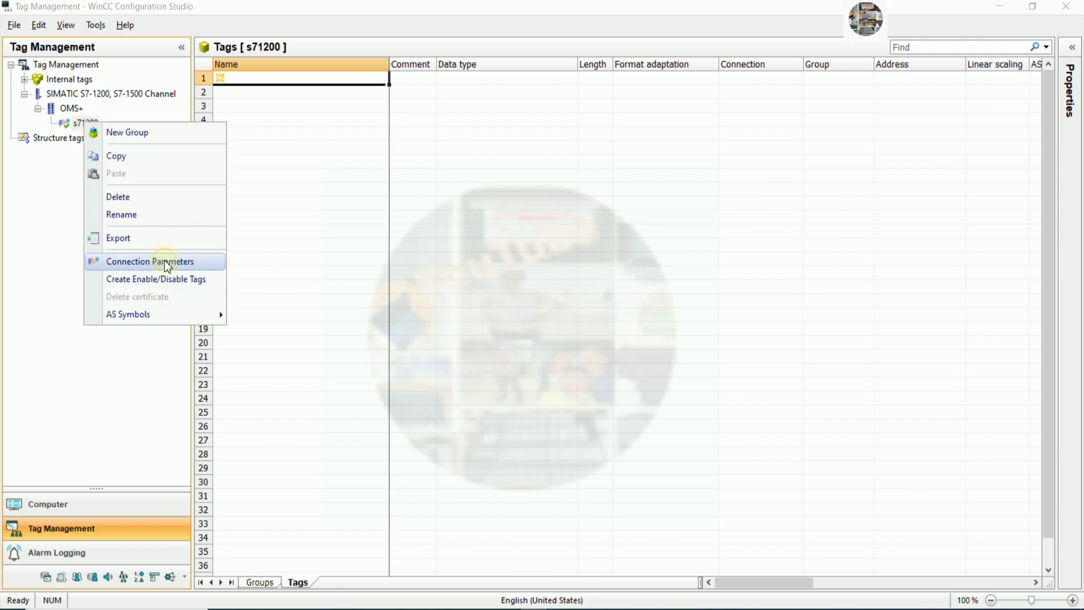
mouse_move(196, 315)
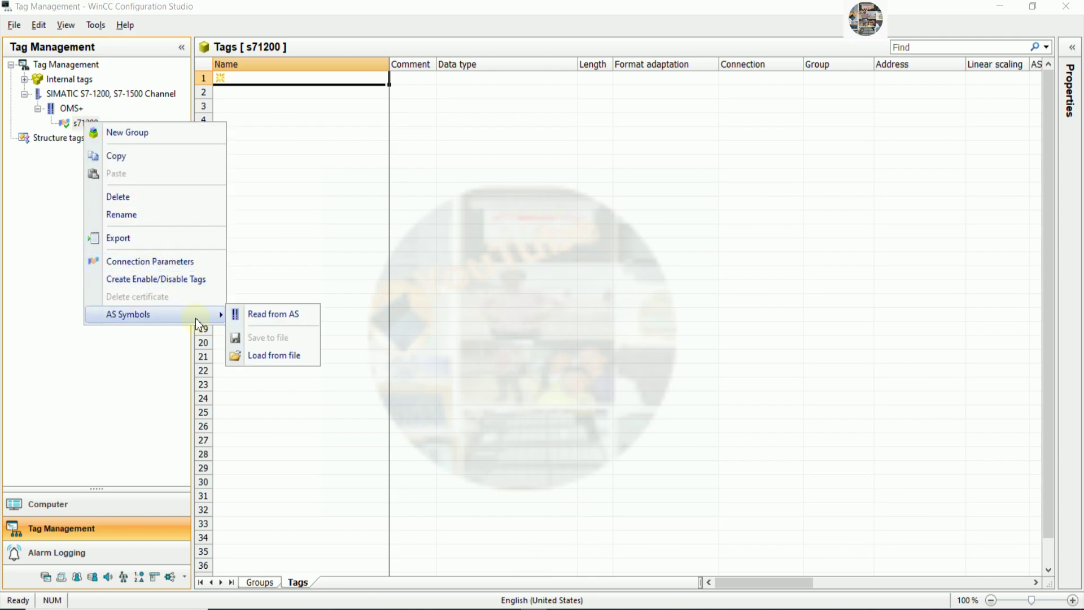
click(286, 317)
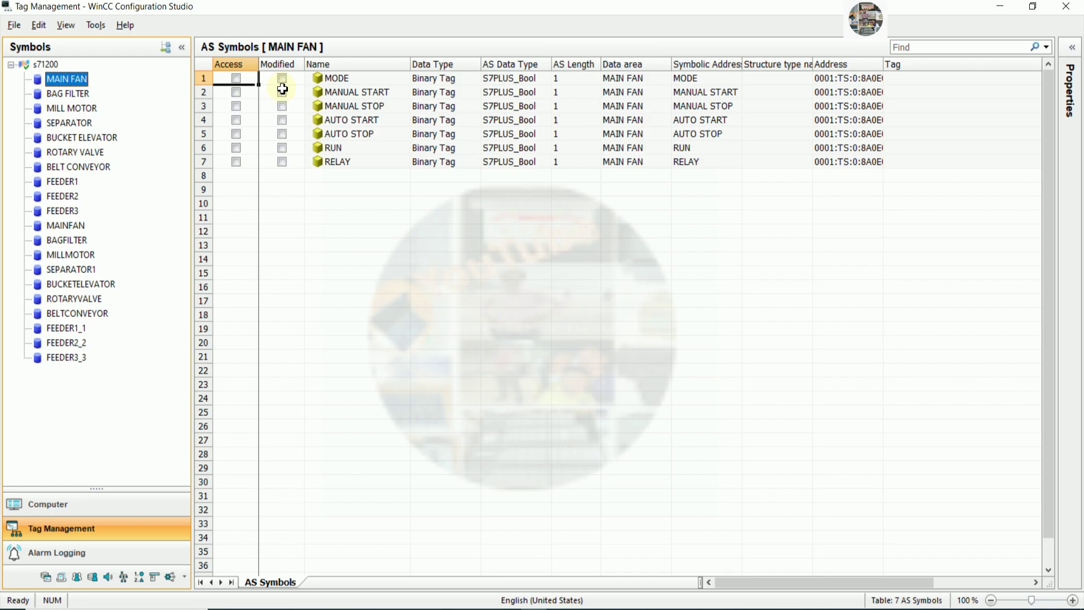
Step: Enable access to all seven MAIN FAN symbols, from MODE through RELAY, to create their tags
click(236, 78)
click(236, 92)
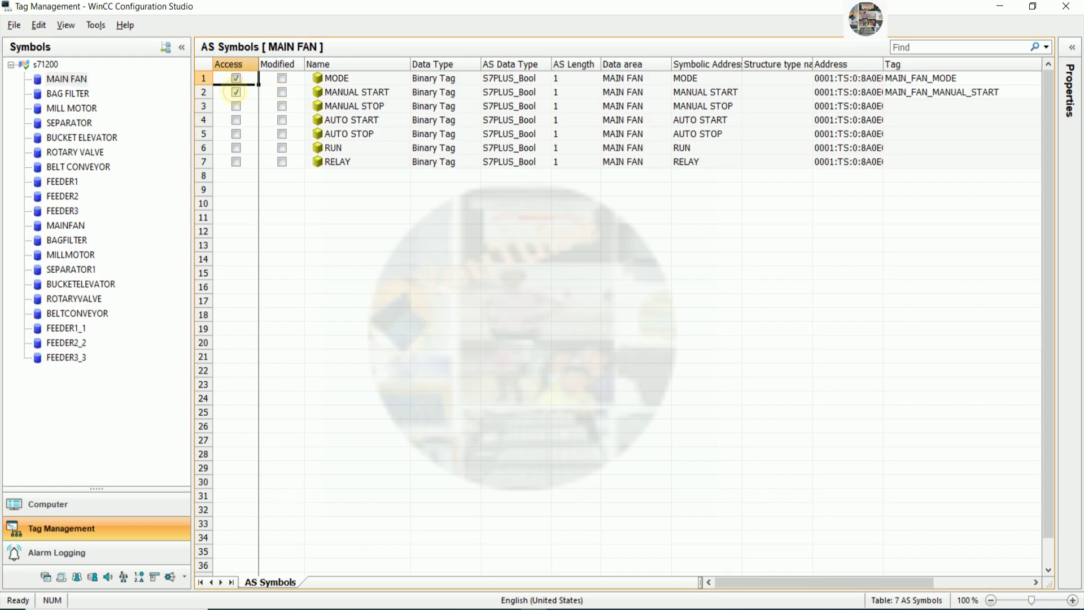
click(236, 106)
click(236, 120)
click(236, 134)
click(236, 148)
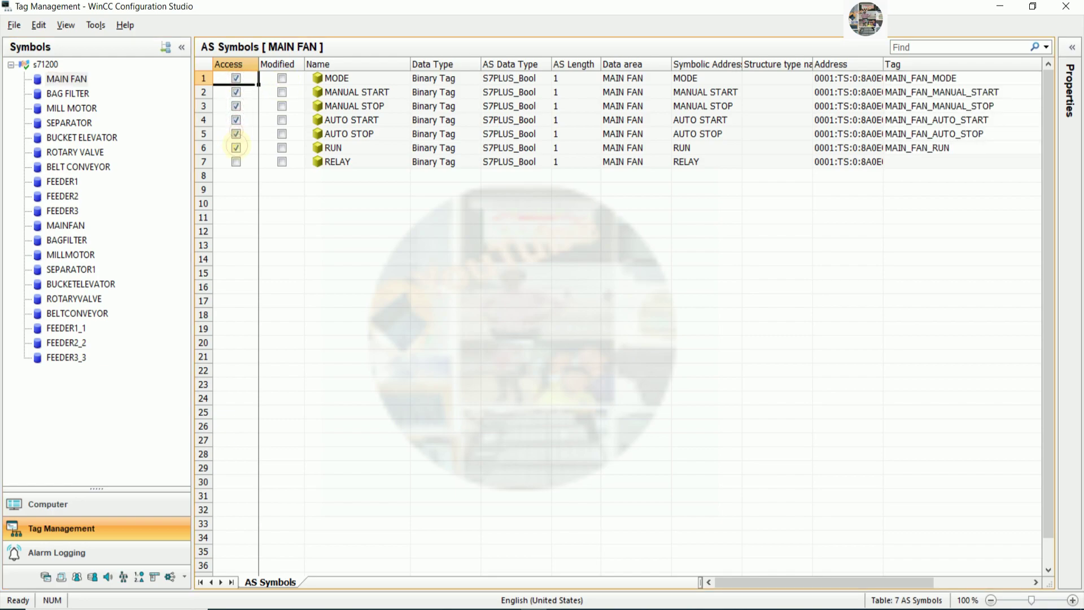
click(237, 162)
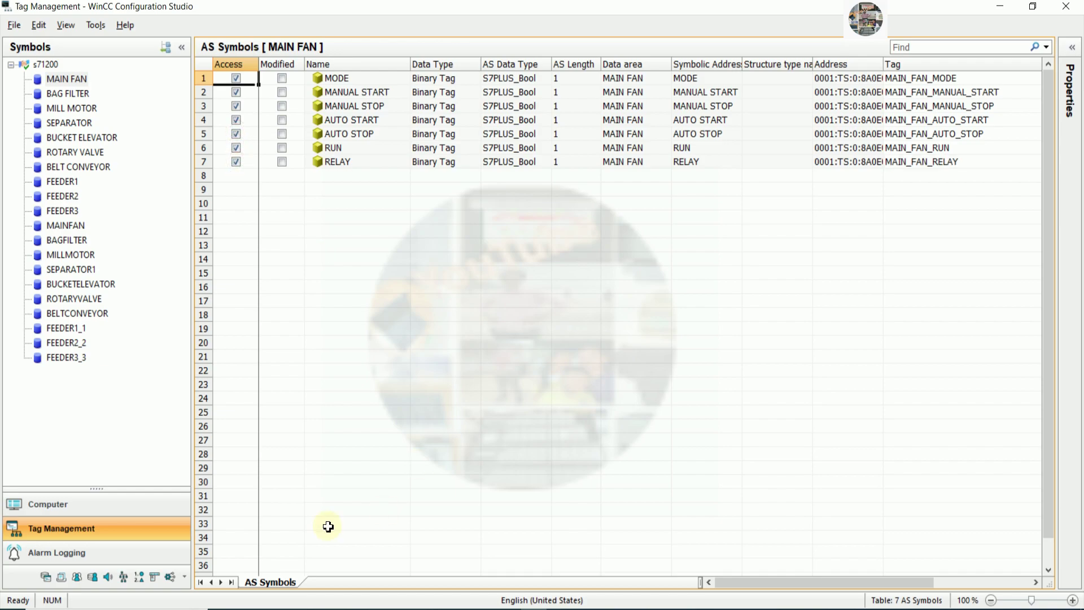
Step: Enable access to all seven BAG FILTER symbols, from MODE through RELAY, to create their tags
click(68, 93)
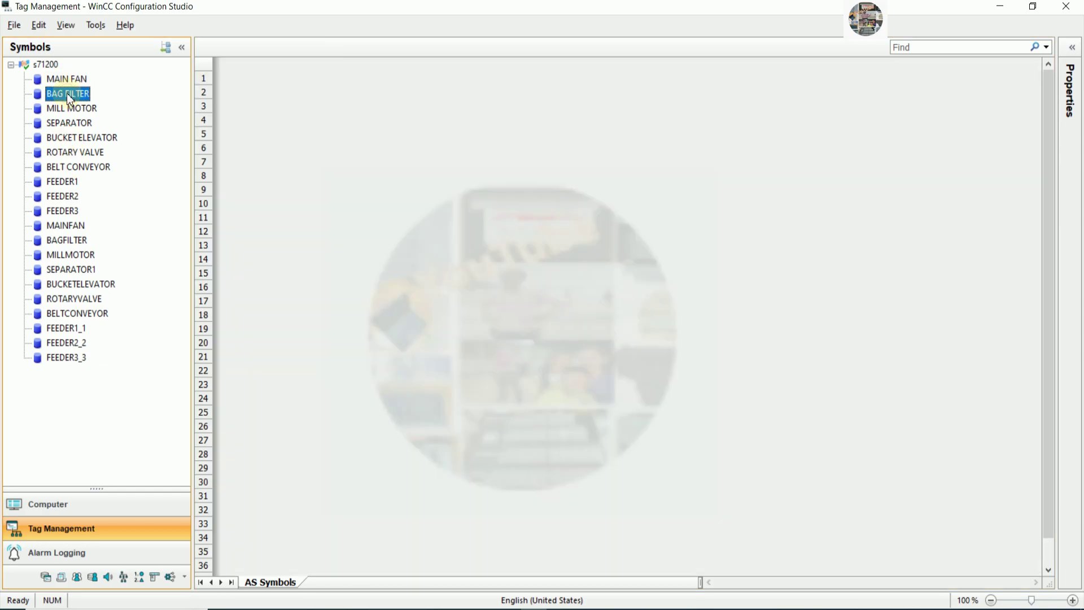
click(236, 78)
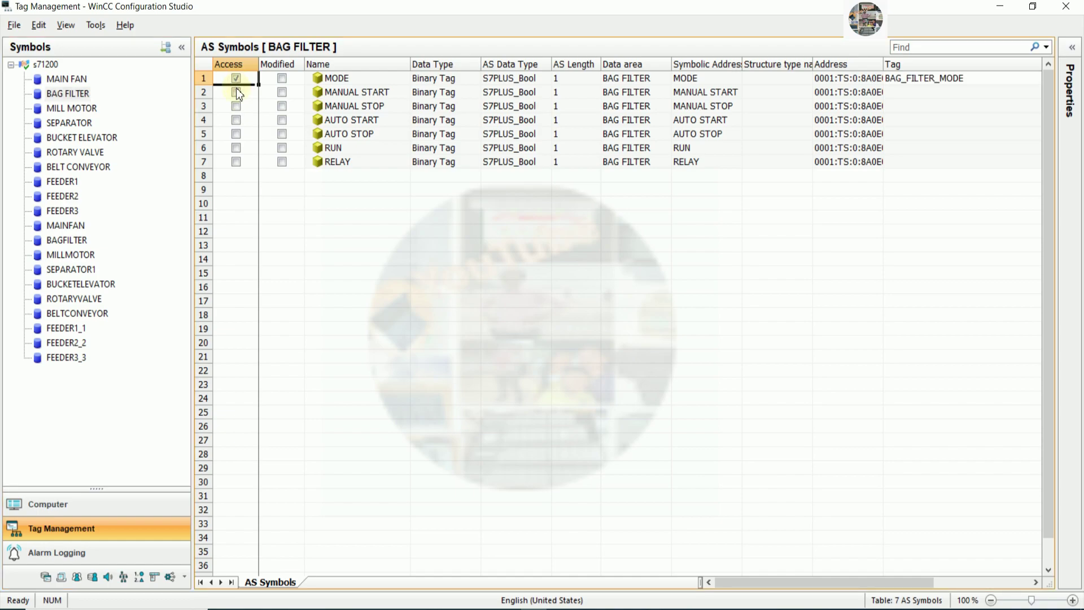
click(236, 92)
click(236, 106)
click(236, 120)
click(236, 134)
click(236, 148)
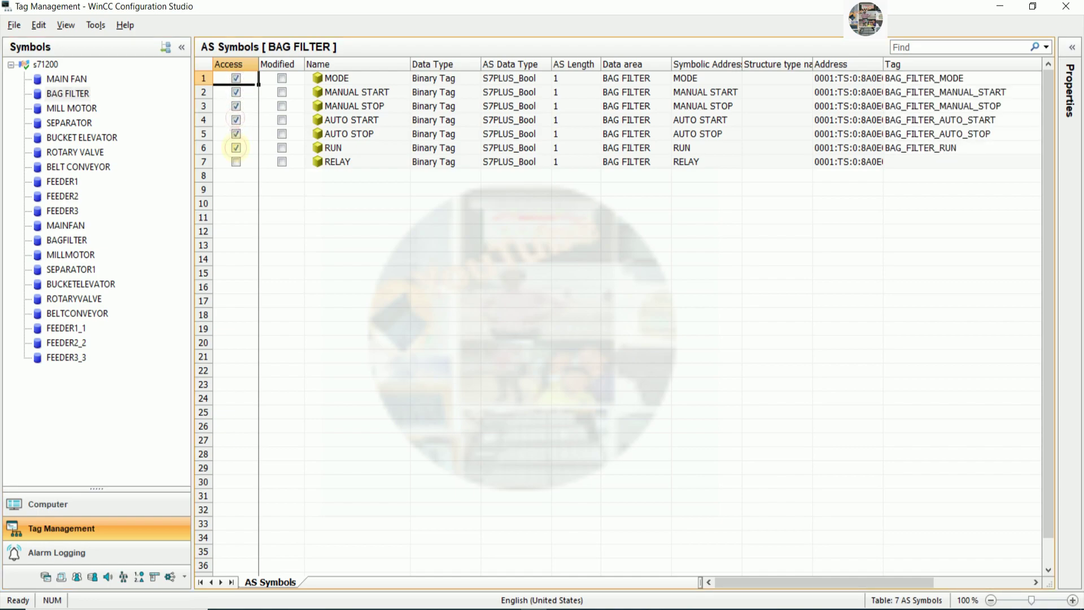
click(236, 162)
Step: Enable access to all seven MILL MOTOR symbols, from MODE through RELAY, to create their tags
click(69, 108)
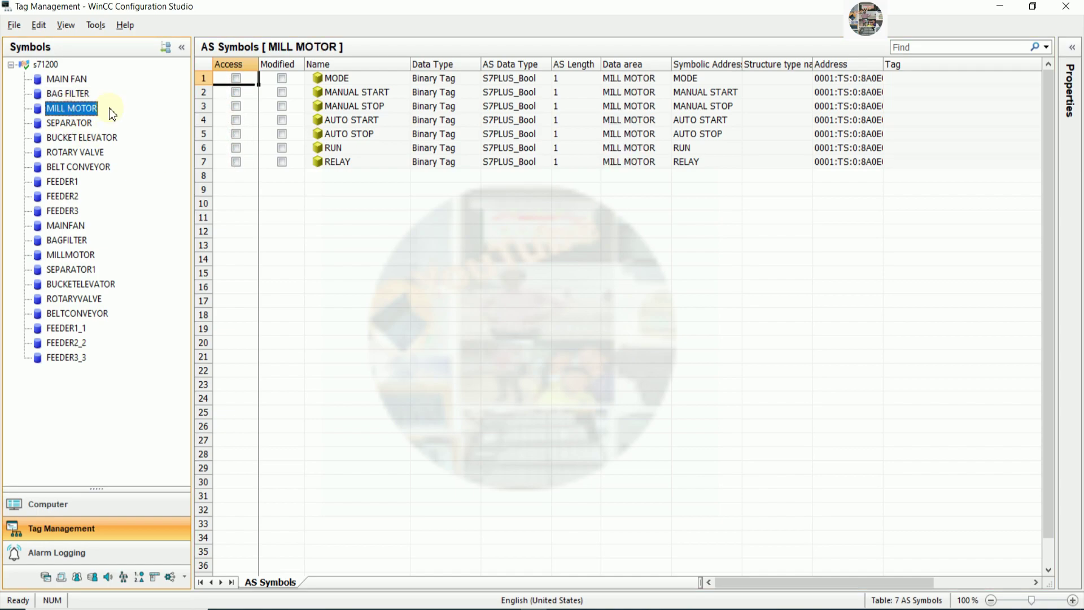
click(236, 78)
click(236, 92)
click(236, 106)
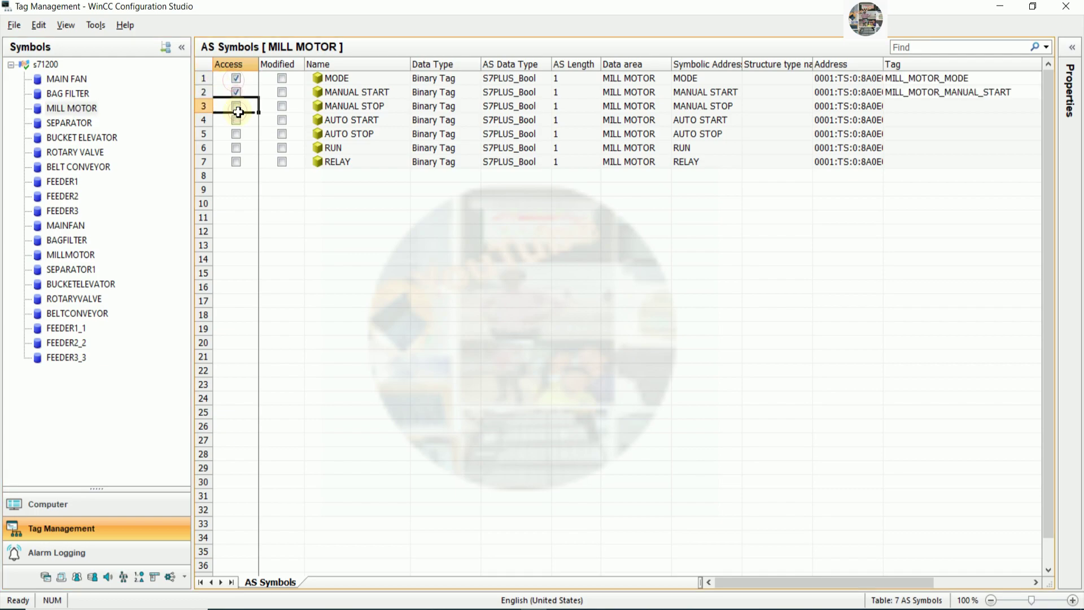
click(237, 120)
click(238, 134)
click(237, 148)
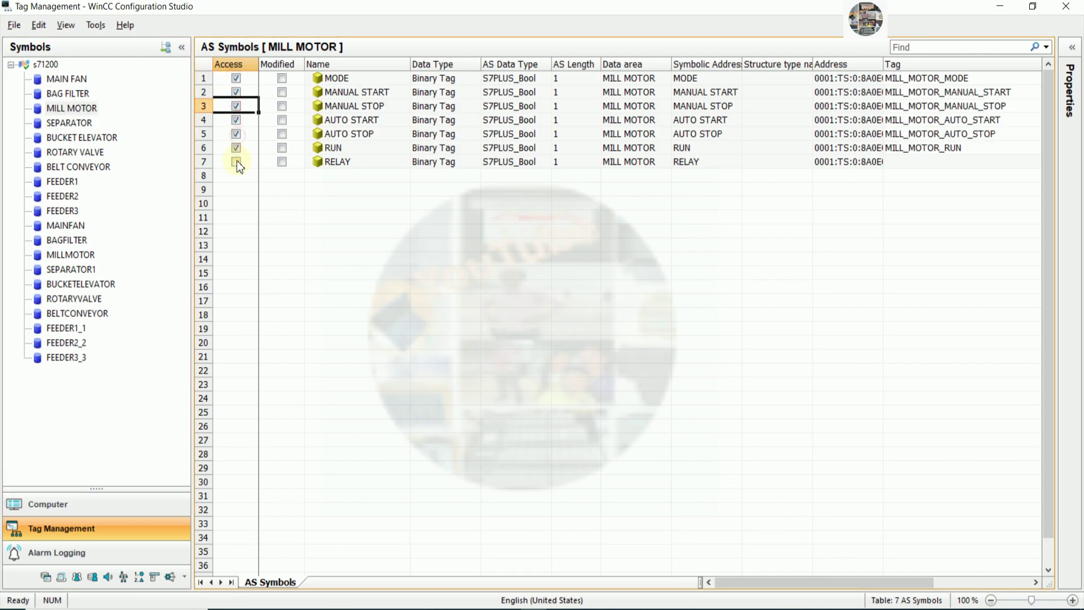
click(236, 162)
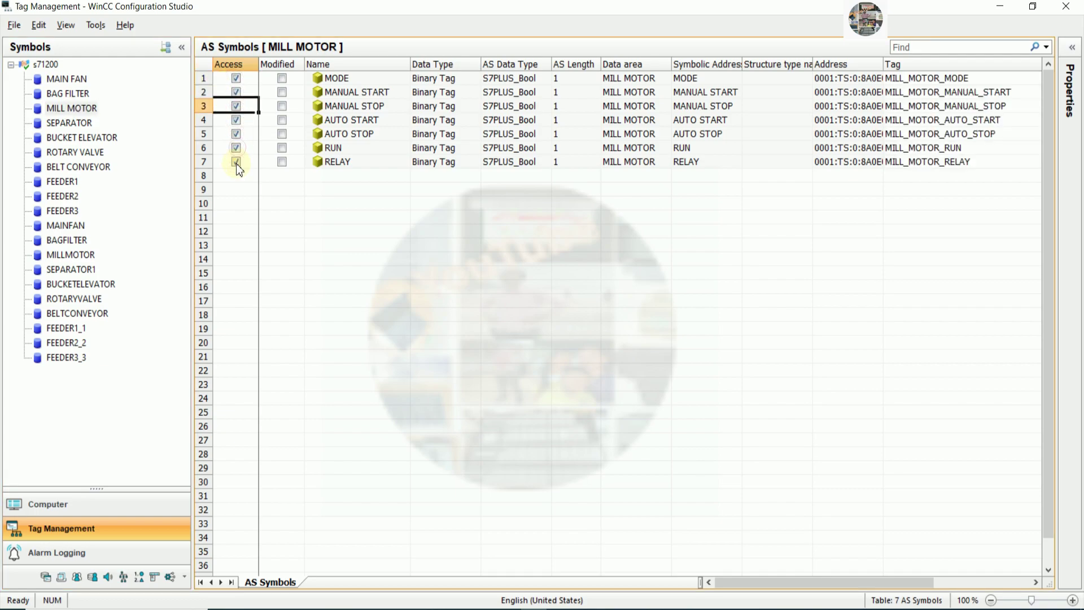
Step: Enable access to all seven SEPARATOR symbols, from MODE through RELAY, to create their tags
click(70, 125)
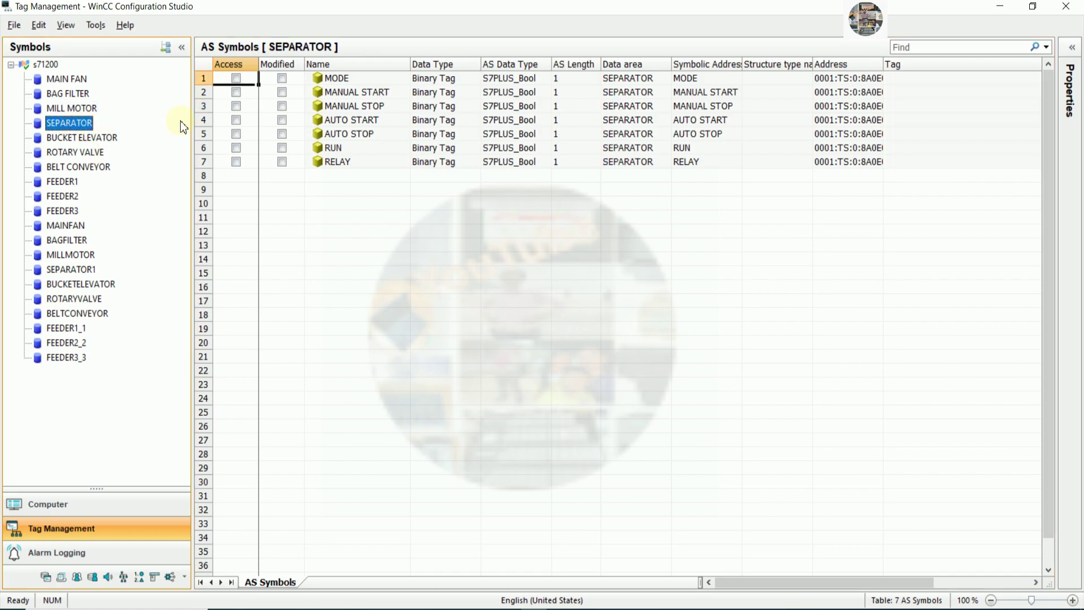
click(236, 79)
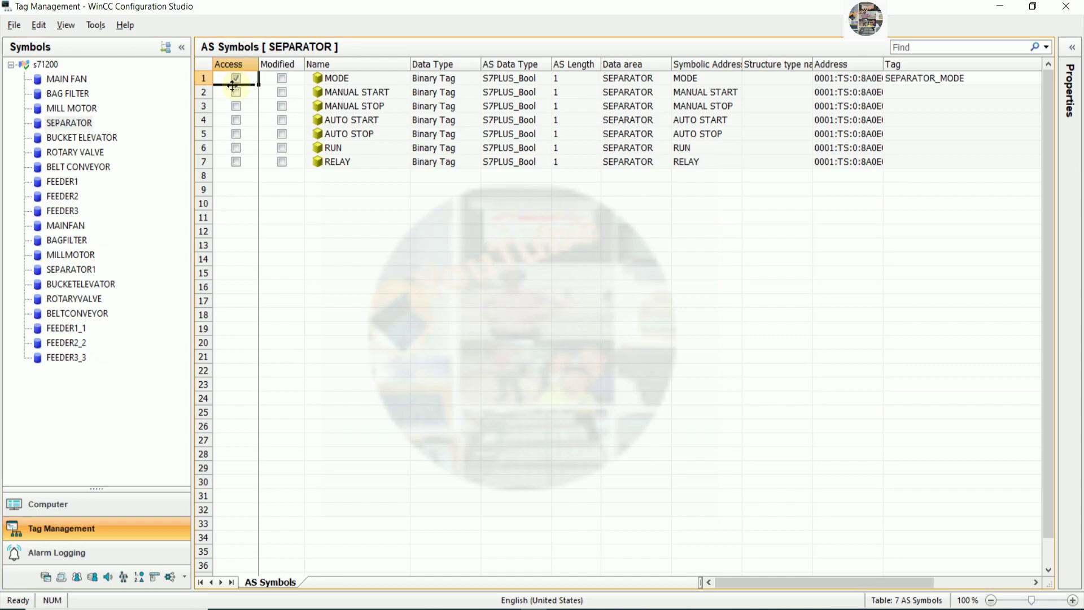
click(237, 92)
click(236, 106)
click(236, 120)
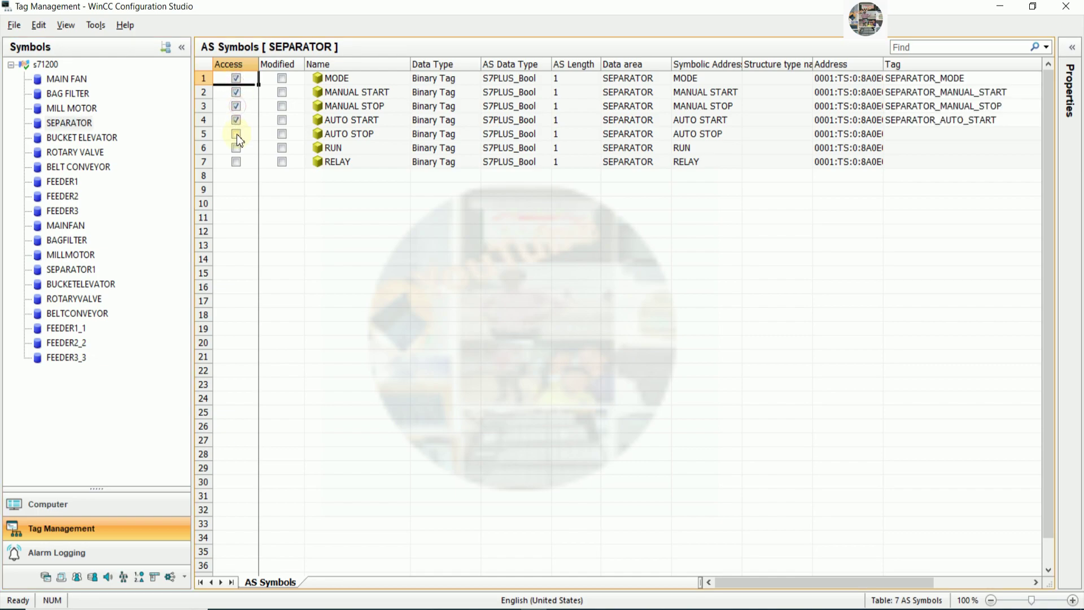
click(236, 134)
click(236, 148)
click(236, 162)
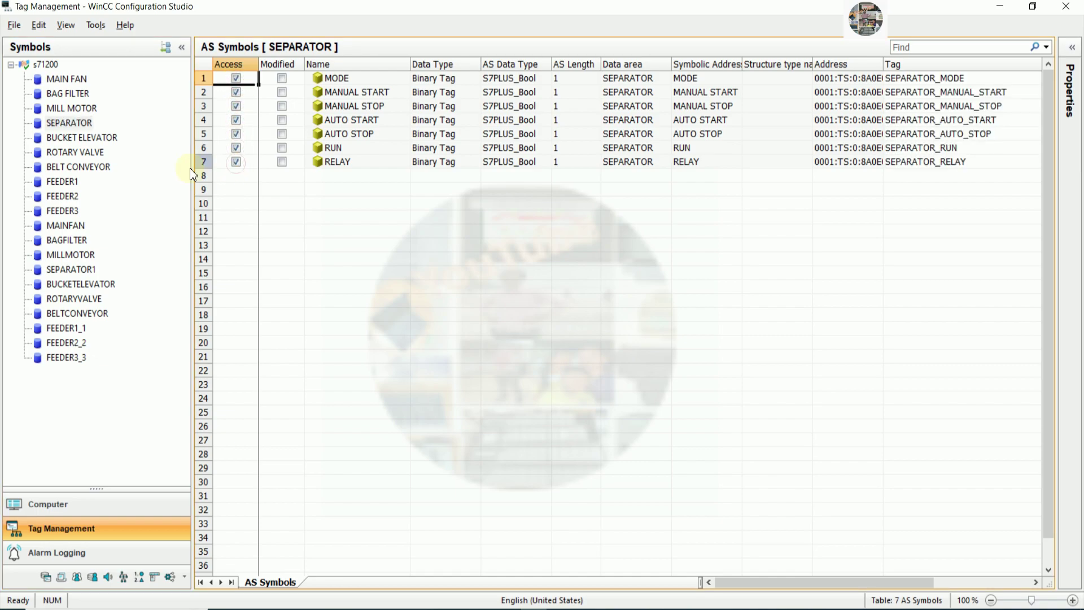
Step: Enable access to all seven BUCKET ELEVATOR symbols, from MODE through RELAY, to create their tags
click(98, 139)
click(236, 79)
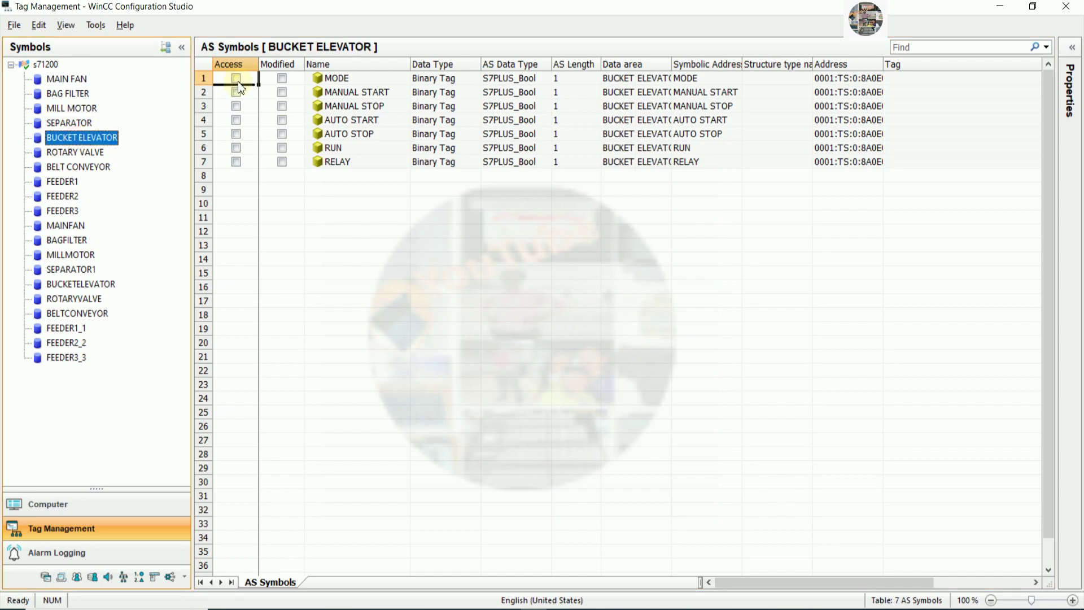
click(236, 92)
click(236, 106)
click(236, 119)
click(236, 134)
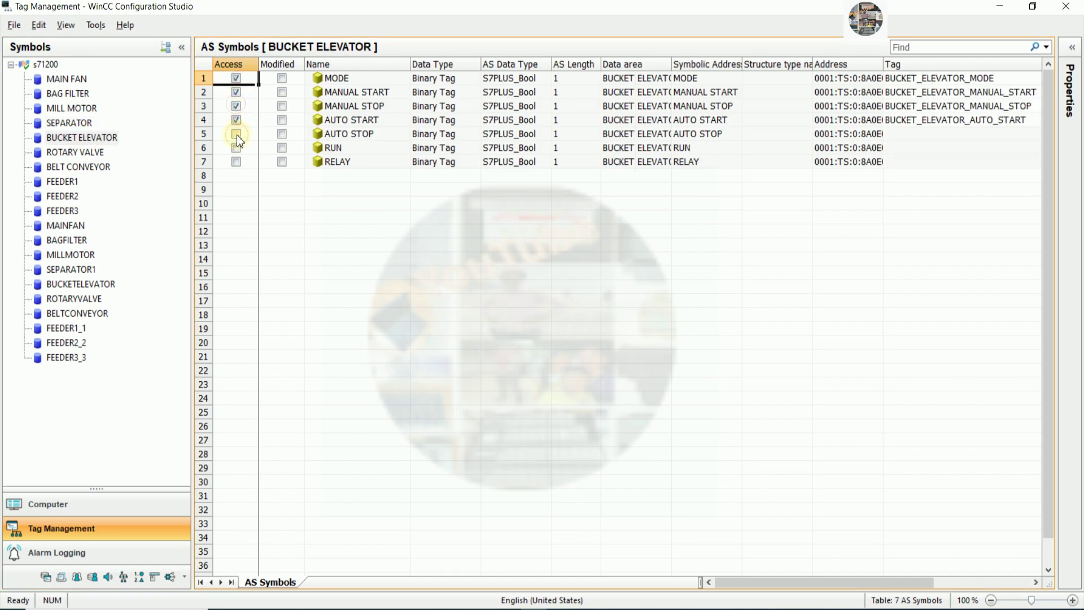
click(236, 148)
click(236, 149)
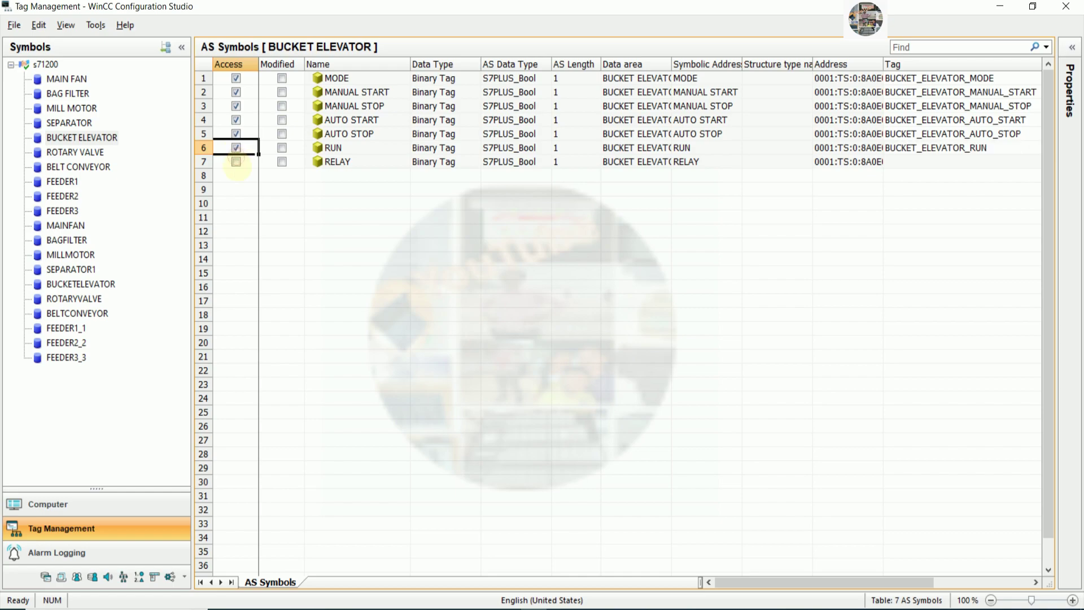
click(237, 162)
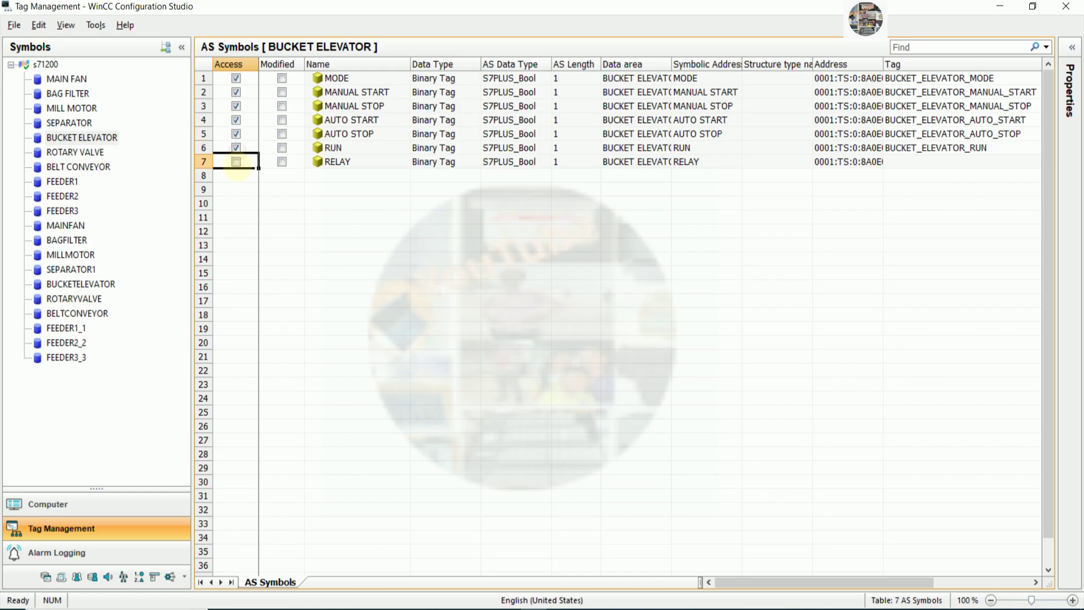
click(236, 161)
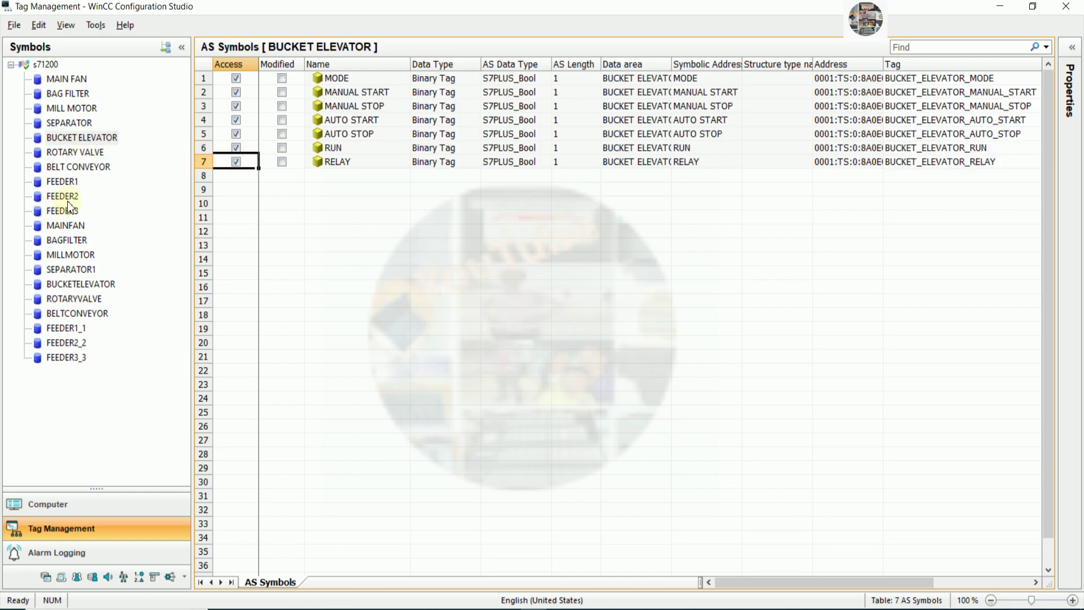
Step: Enable access to all seven ROTARY VALVE symbols, from MODE through RELAY, to create their tags
click(70, 153)
click(237, 81)
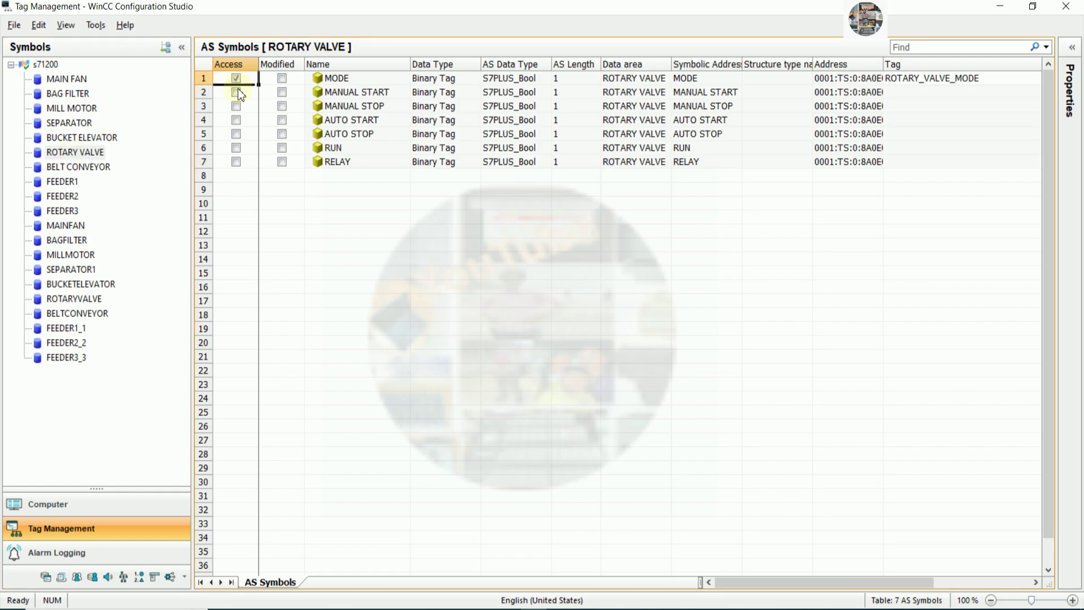
click(236, 93)
click(236, 106)
click(236, 119)
click(236, 134)
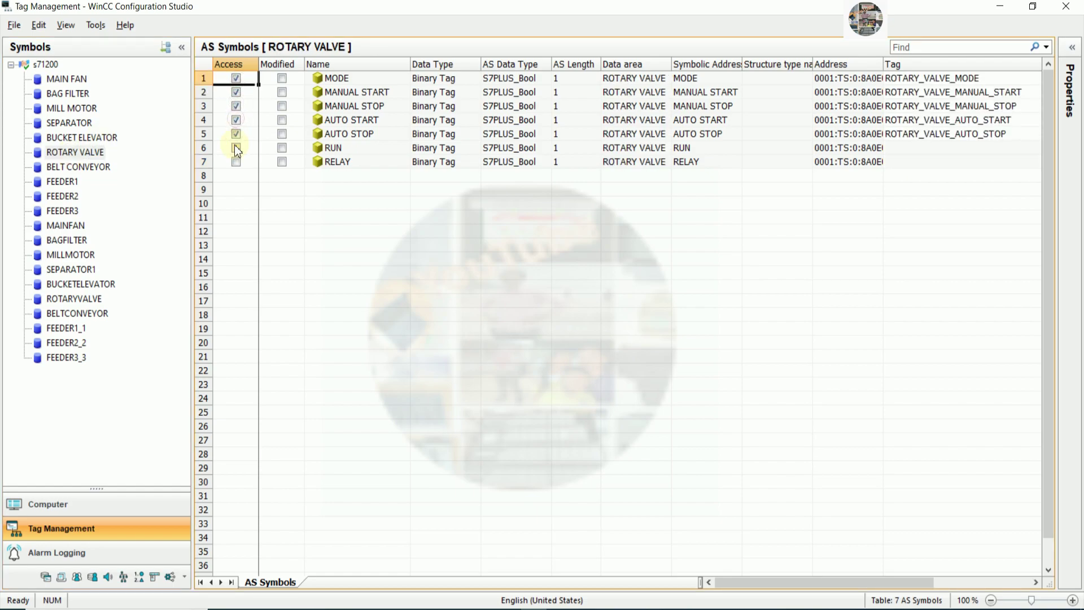
click(236, 148)
click(237, 162)
Step: Enable access to all seven BELT CONVEYOR symbols, from MODE through RELAY, to create their tags
click(79, 166)
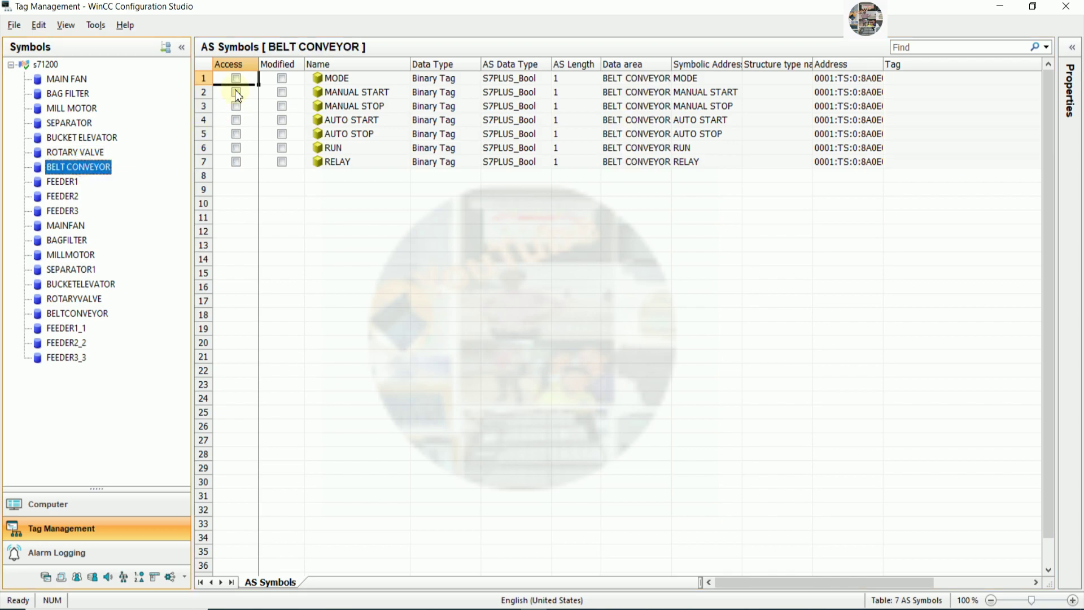
click(236, 78)
click(236, 92)
click(236, 106)
click(236, 120)
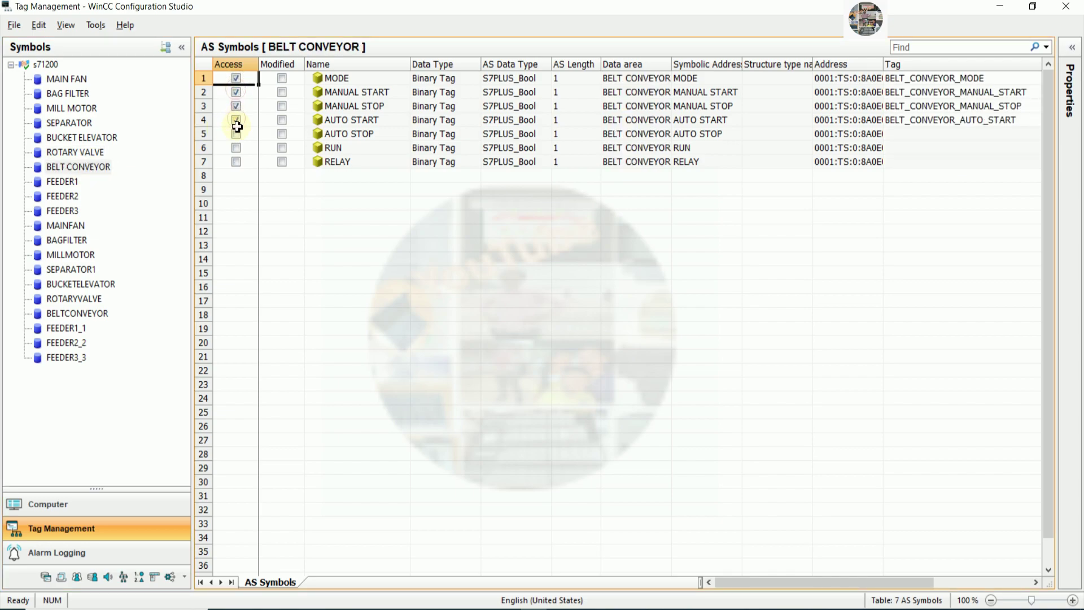
click(236, 134)
click(236, 147)
click(236, 161)
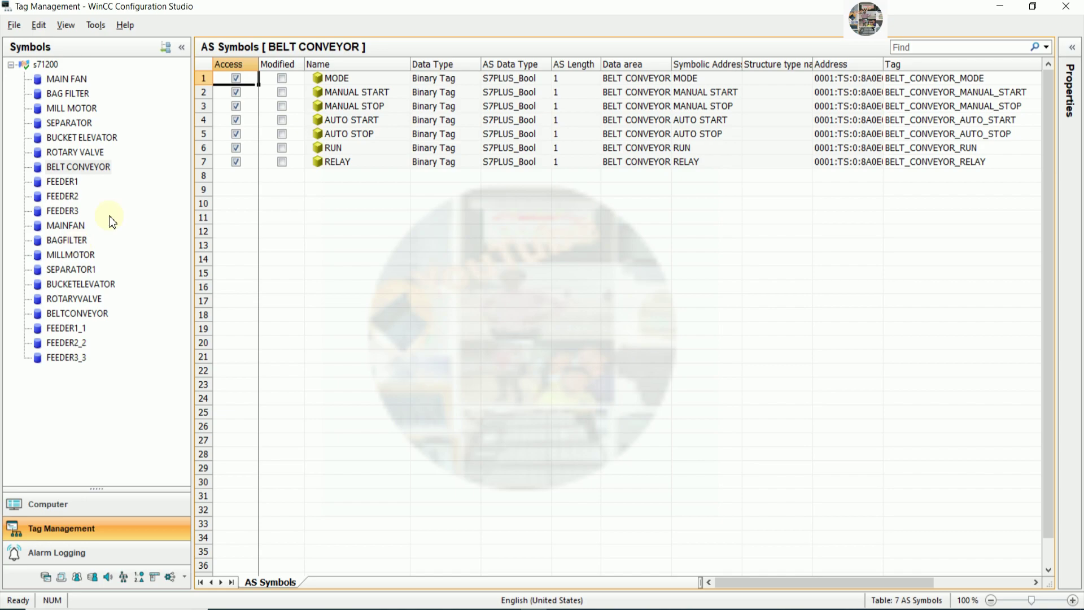
Step: Enable access to all seven FEEDER1 symbols, from MODE through RELAY, to create their tags
click(90, 177)
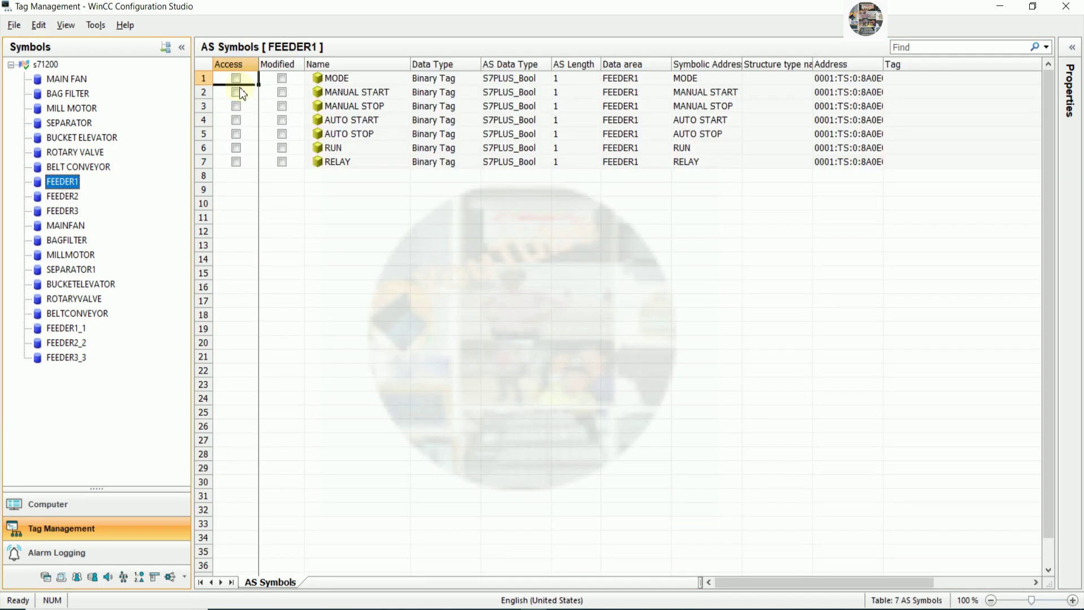
click(236, 79)
click(236, 92)
click(237, 106)
click(236, 120)
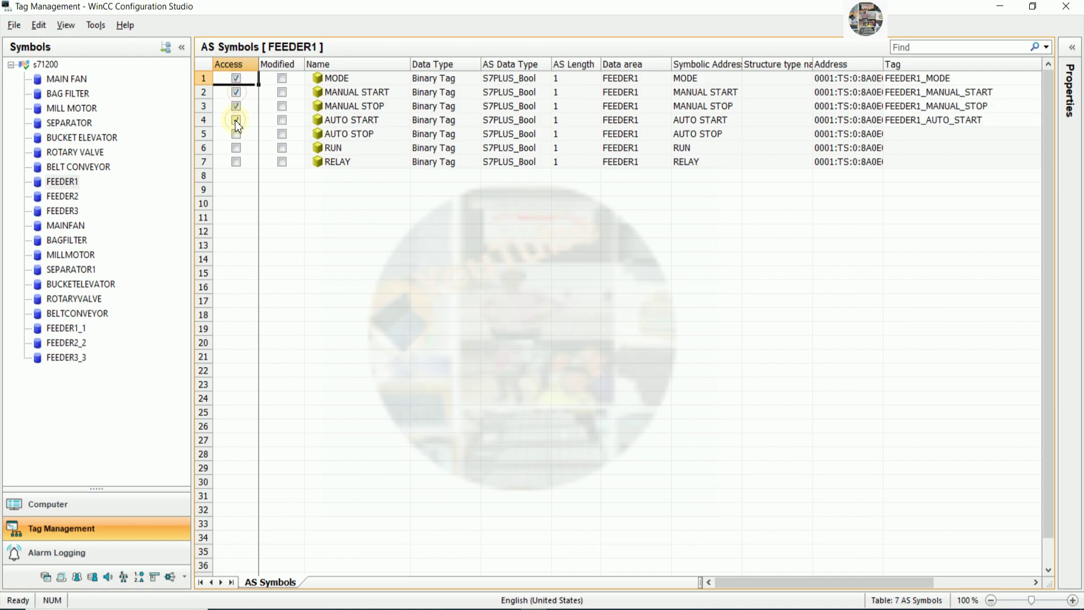
click(236, 134)
click(236, 147)
click(236, 161)
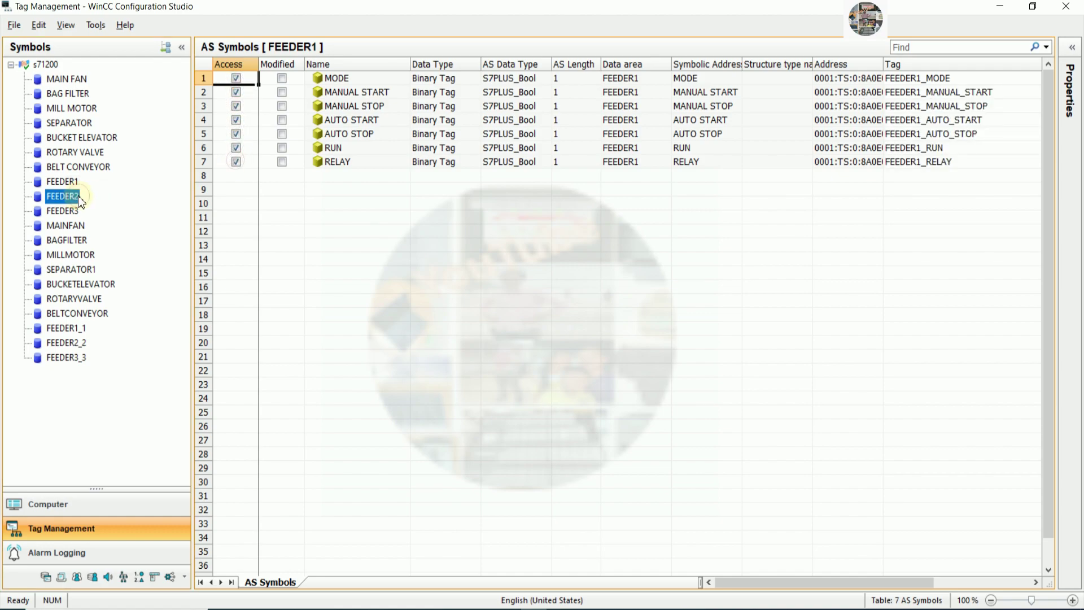
Step: Enable access to all seven FEEDER2 symbols, from MODE through RELAY, to create their tags
click(236, 79)
click(236, 92)
click(236, 106)
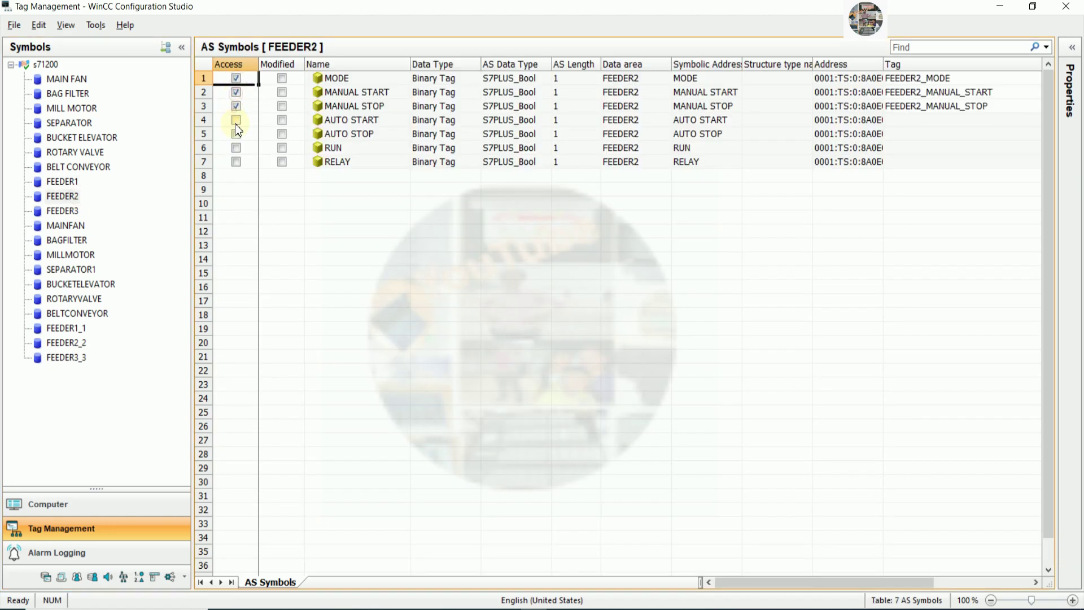
click(236, 120)
click(236, 134)
click(236, 147)
click(236, 162)
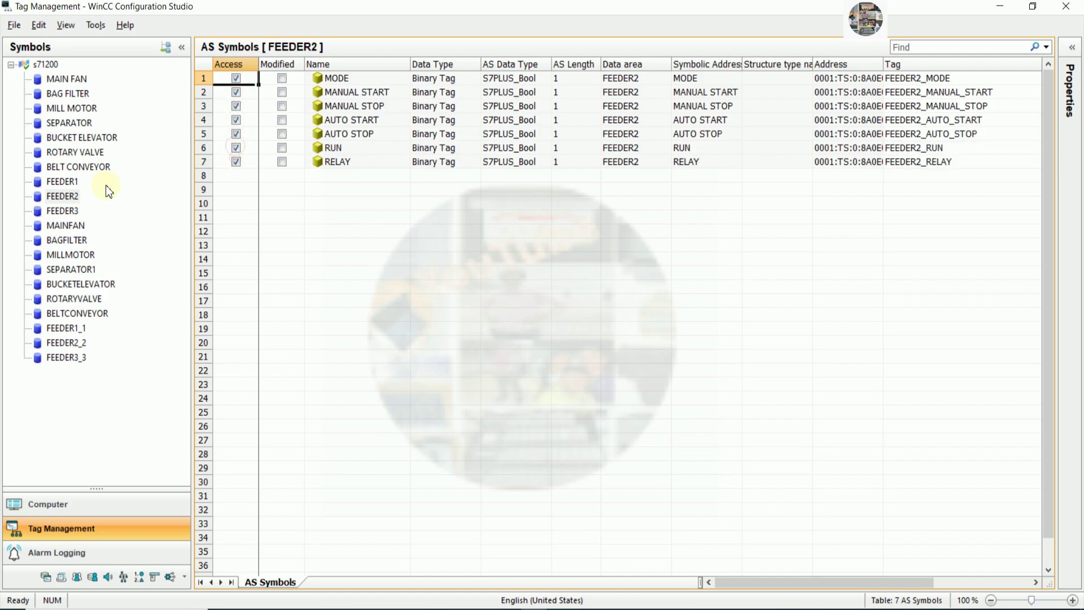
Step: Enable access to all seven FEEDER3 symbols, from MODE through RELAY, to create their tags
click(62, 210)
click(236, 79)
click(236, 92)
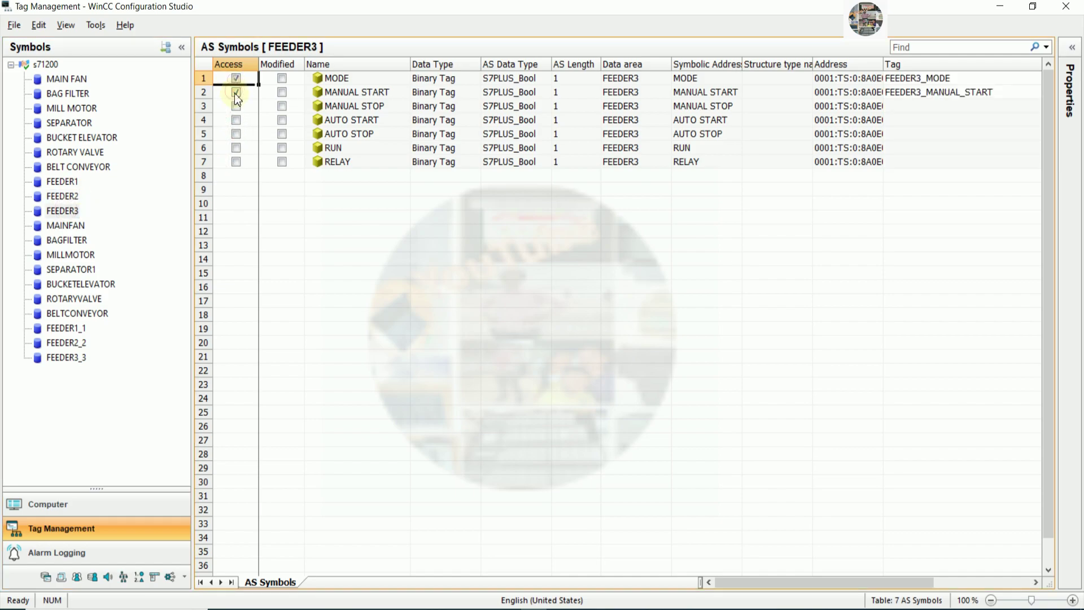
click(236, 106)
click(236, 120)
click(236, 134)
click(236, 147)
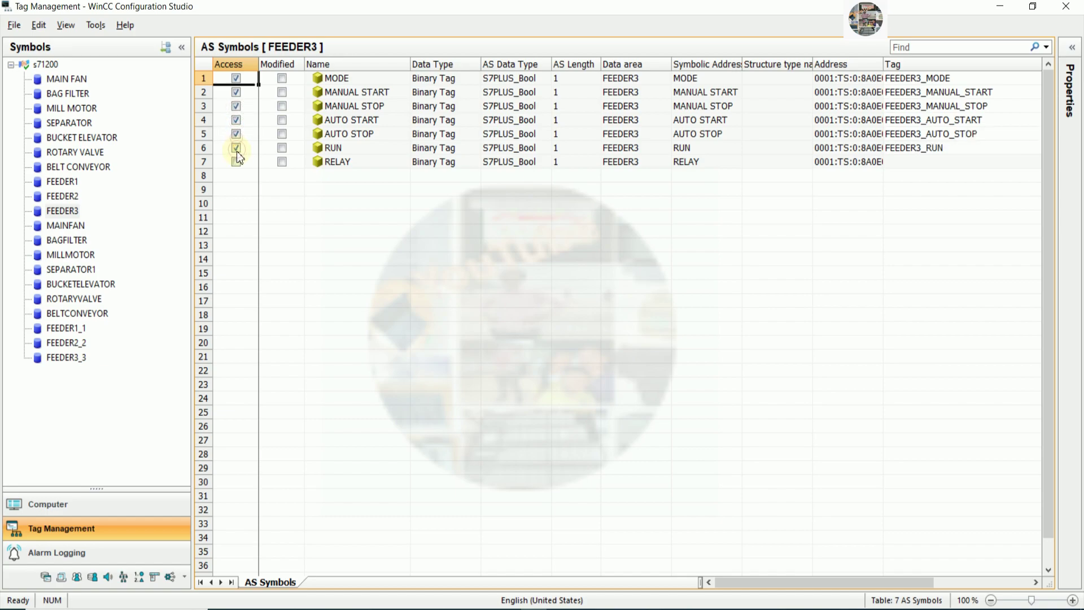
click(236, 162)
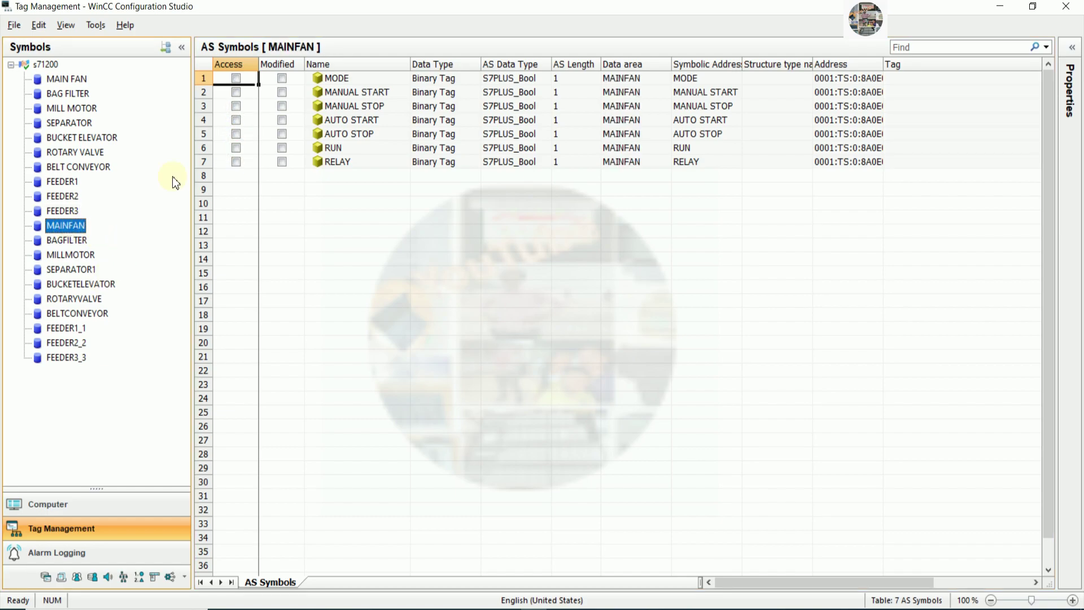
Step: Enable access to all seven symbols of the MAINFAN block, from MODE through RELAY
click(237, 79)
click(236, 92)
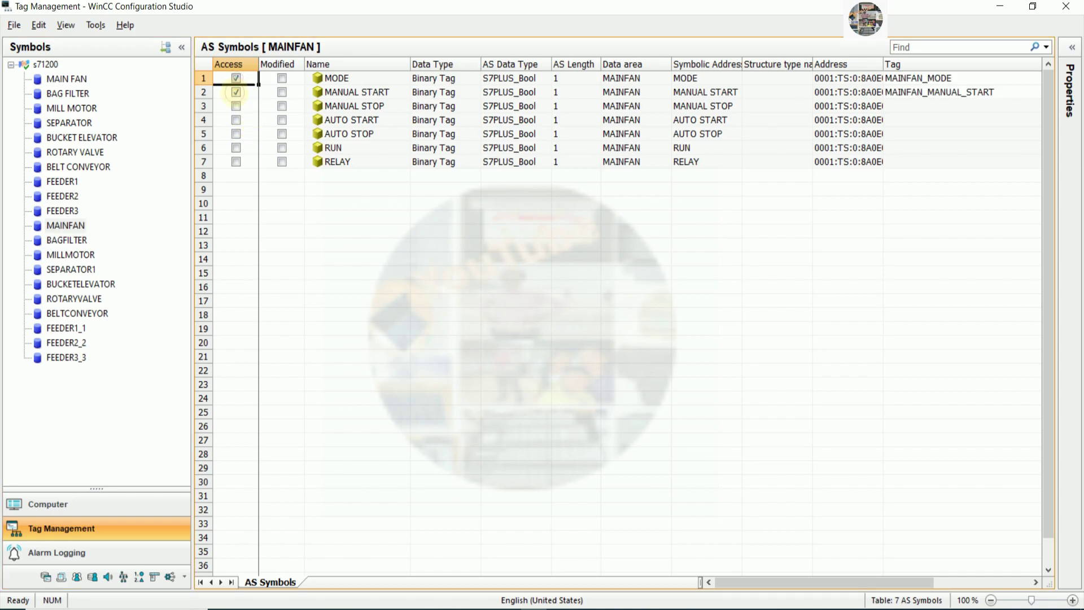
click(236, 106)
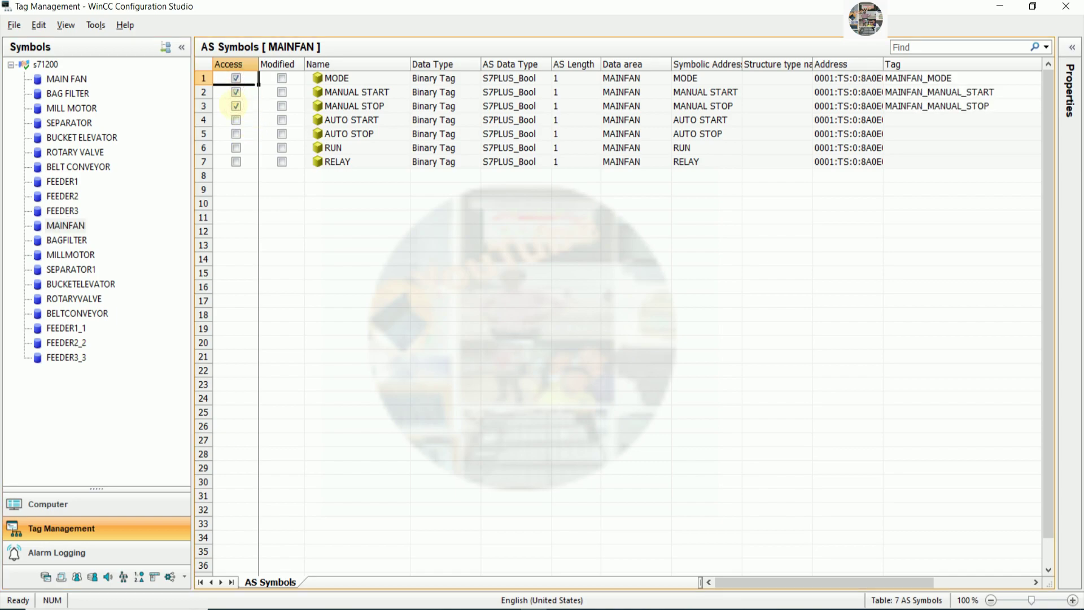
click(237, 119)
click(237, 134)
click(236, 148)
click(237, 161)
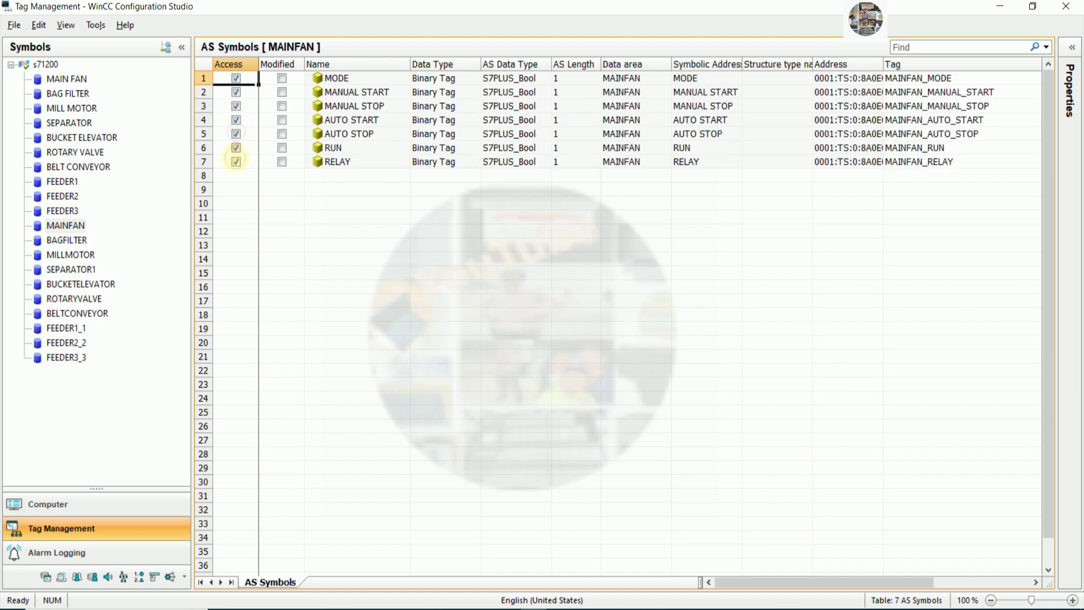
click(236, 168)
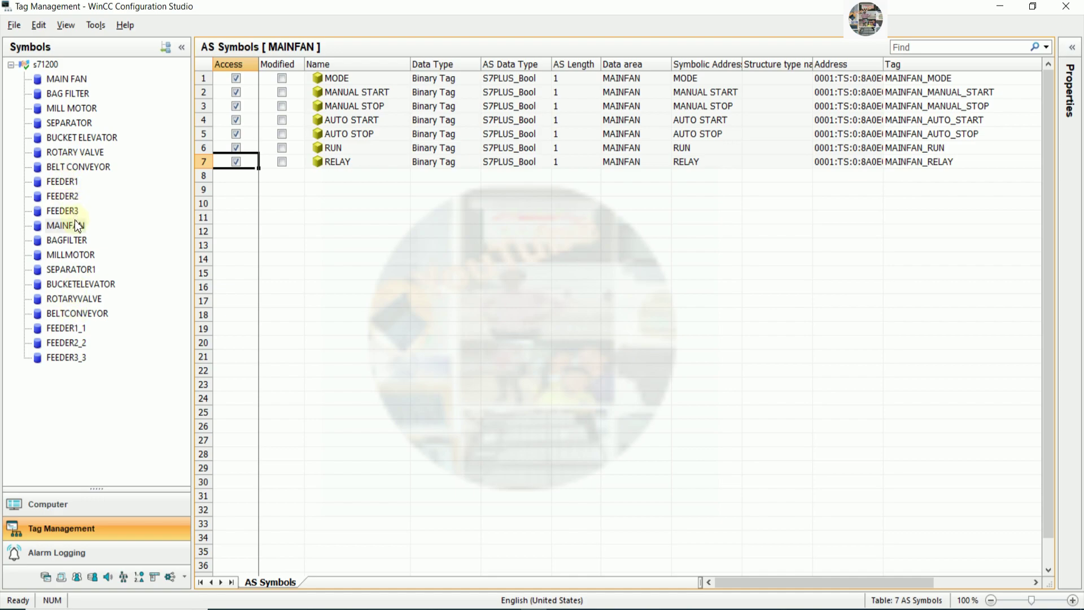
Step: Review the access settings of the symbol blocks from BAG FILTER through FEEDER3 and MAINFAN
click(76, 93)
click(74, 107)
click(74, 122)
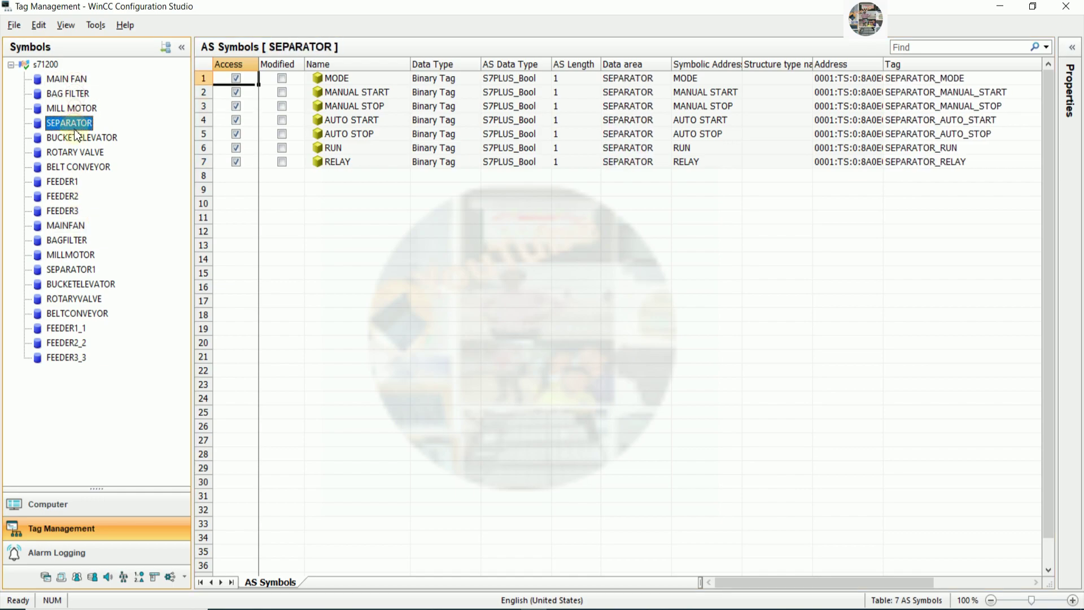
click(74, 137)
click(74, 152)
click(71, 183)
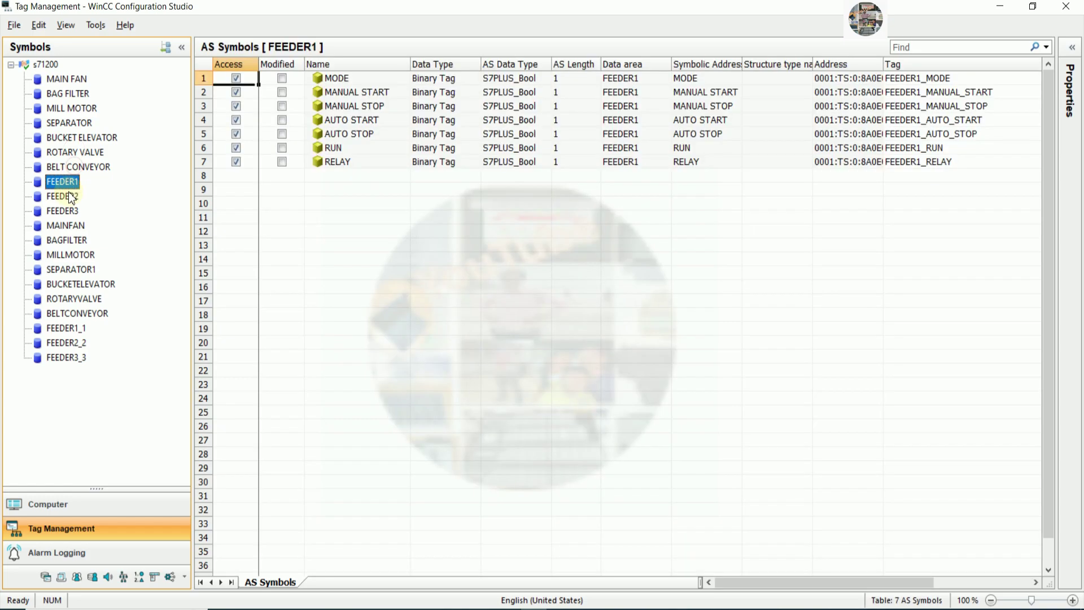
click(67, 197)
click(68, 211)
click(71, 226)
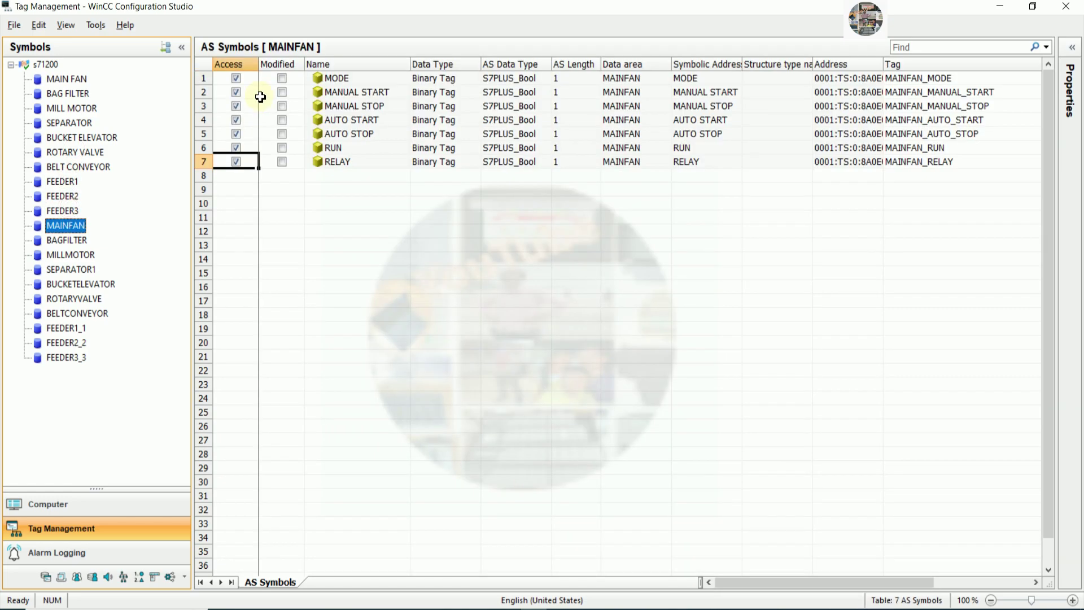
Step: Remove access from all seven symbols of the MAINFAN block, from MODE through RELAY
click(237, 77)
click(236, 92)
click(236, 106)
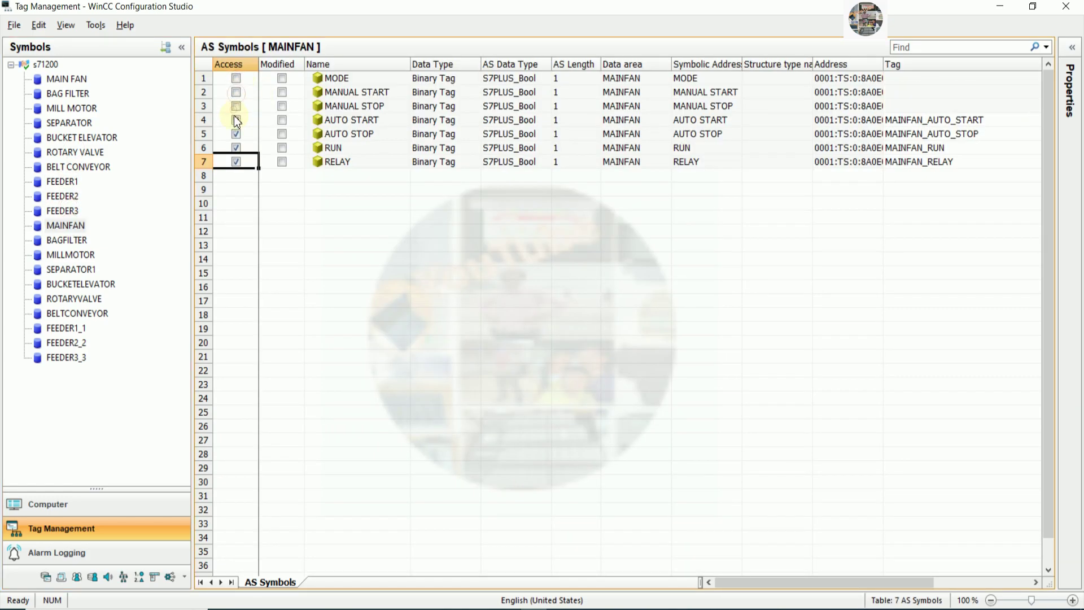
click(236, 120)
click(236, 134)
click(236, 148)
click(236, 161)
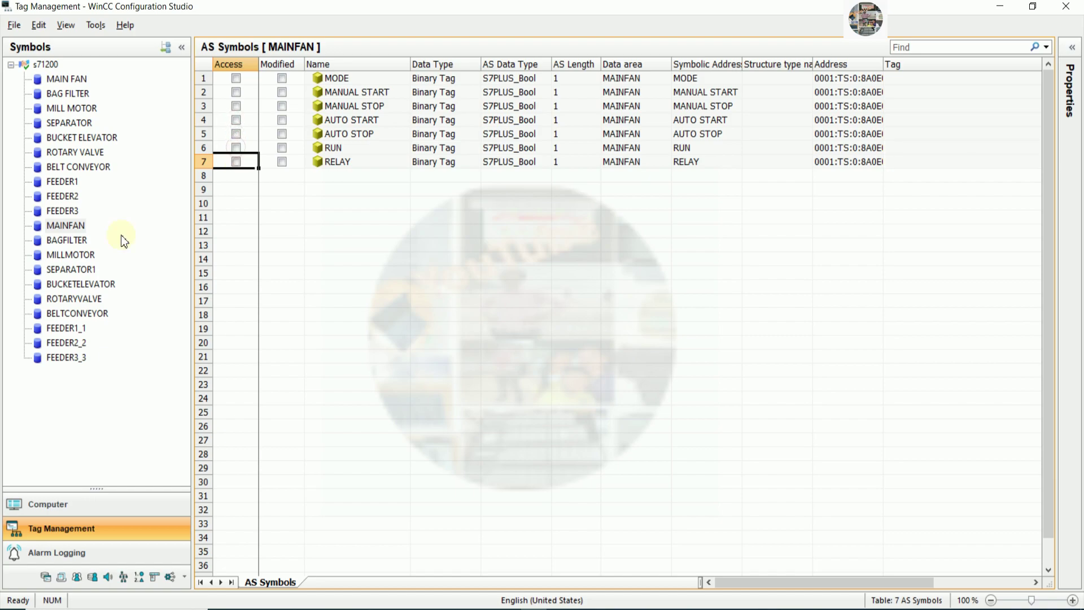
click(68, 212)
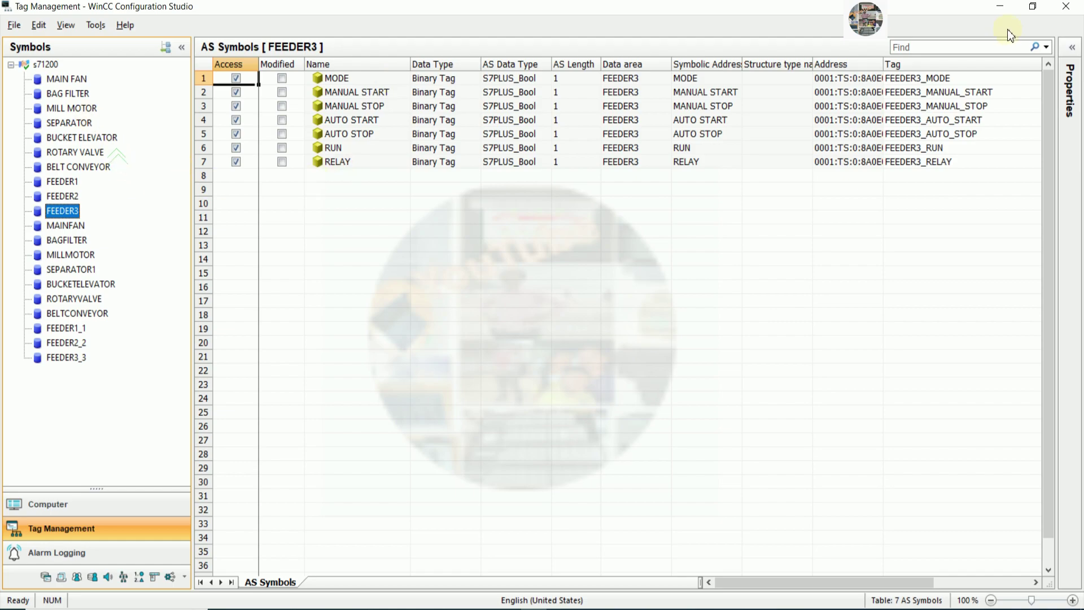
Step: Close the AS symbols view and reopen Tag Management from the ProcessControl project
click(1067, 6)
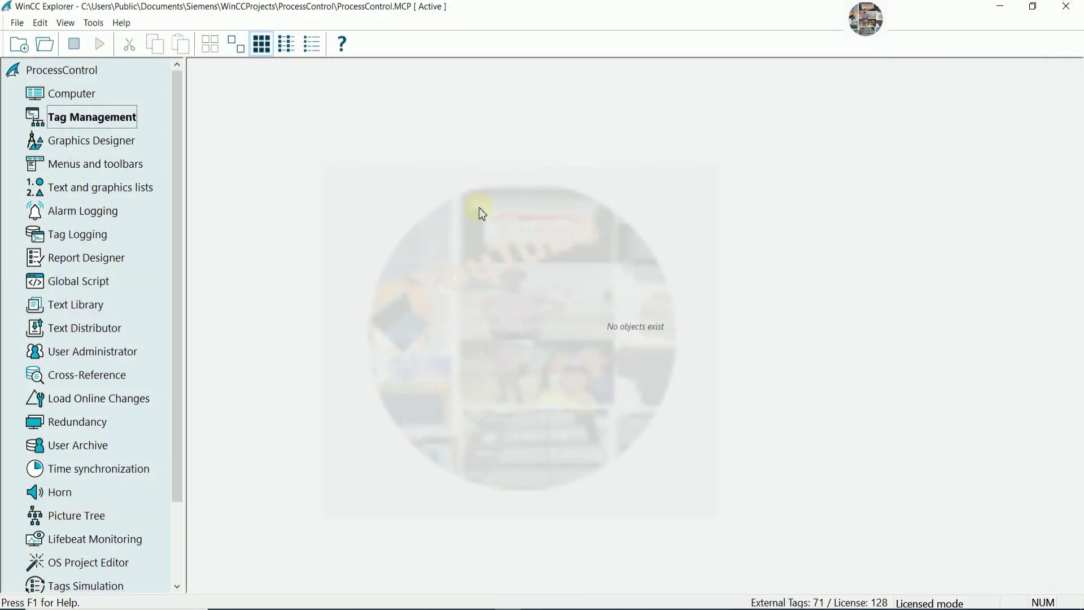
click(118, 143)
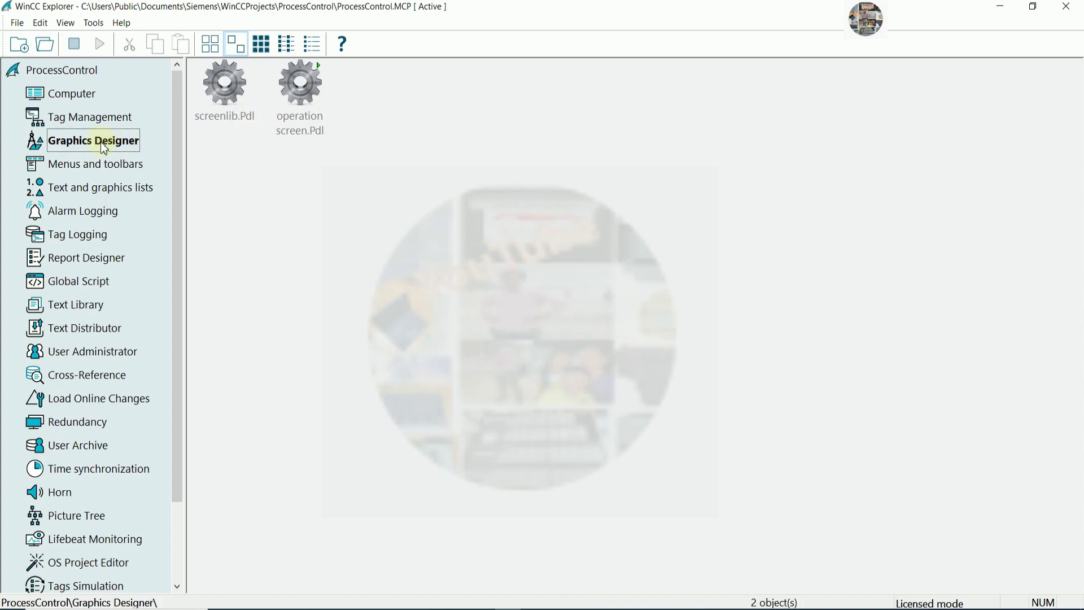
double_click(79, 118)
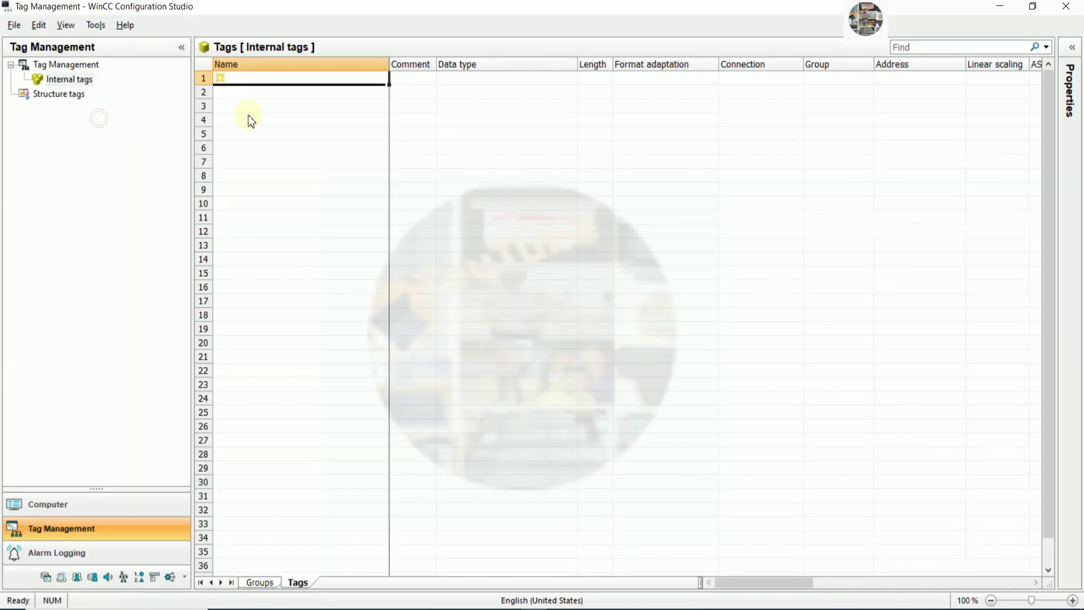
Step: Open the tag list of the s71200 connection and look through all the imported tags
click(86, 122)
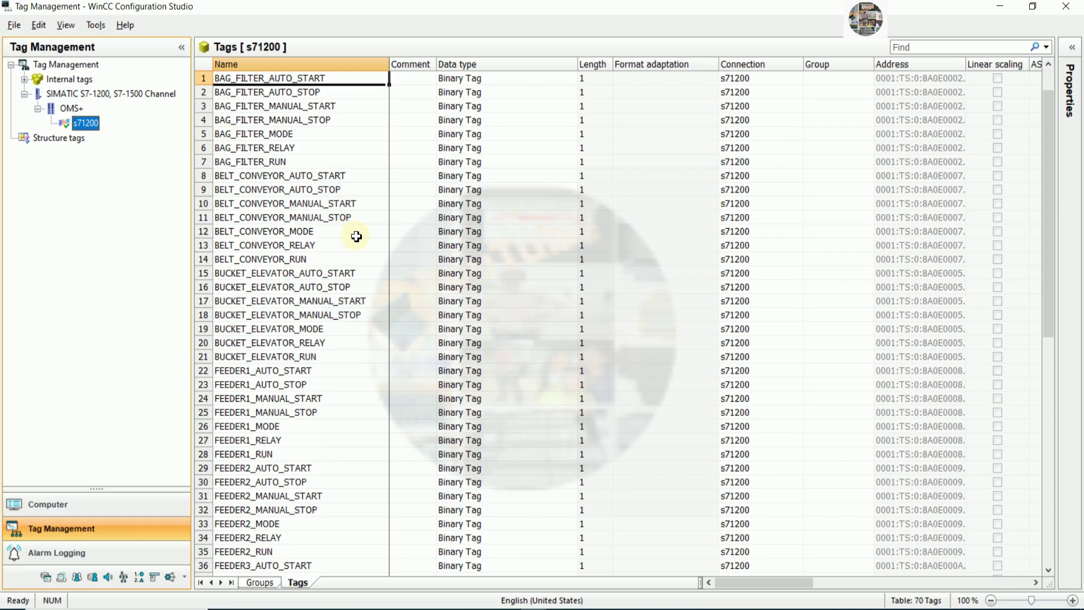
scroll(356, 236, down, 9)
scroll(357, 241, down, 5)
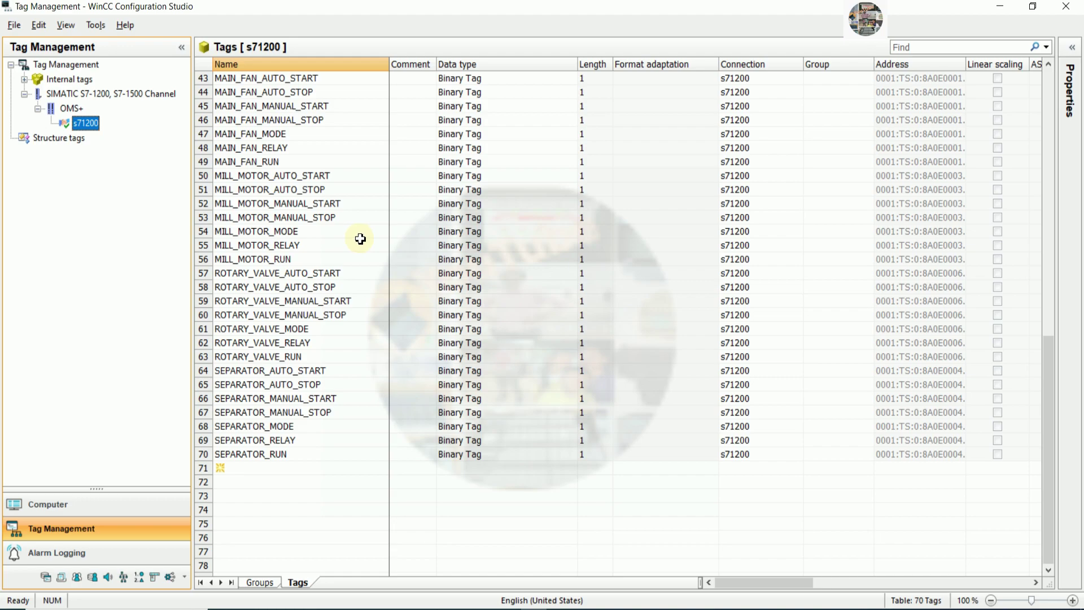
scroll(361, 239, up, 13)
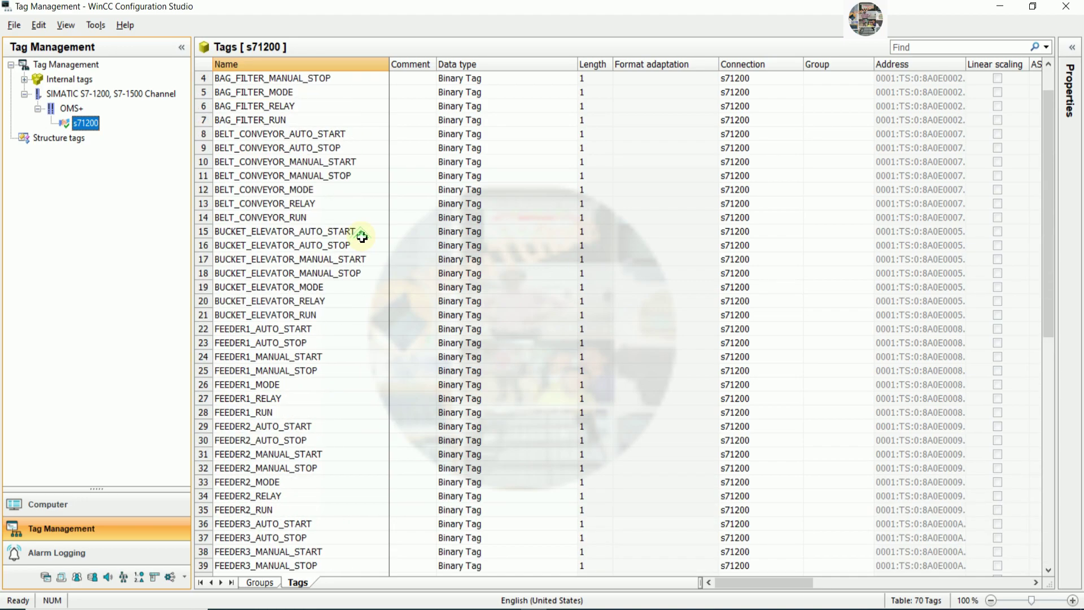
scroll(362, 237, up, 1)
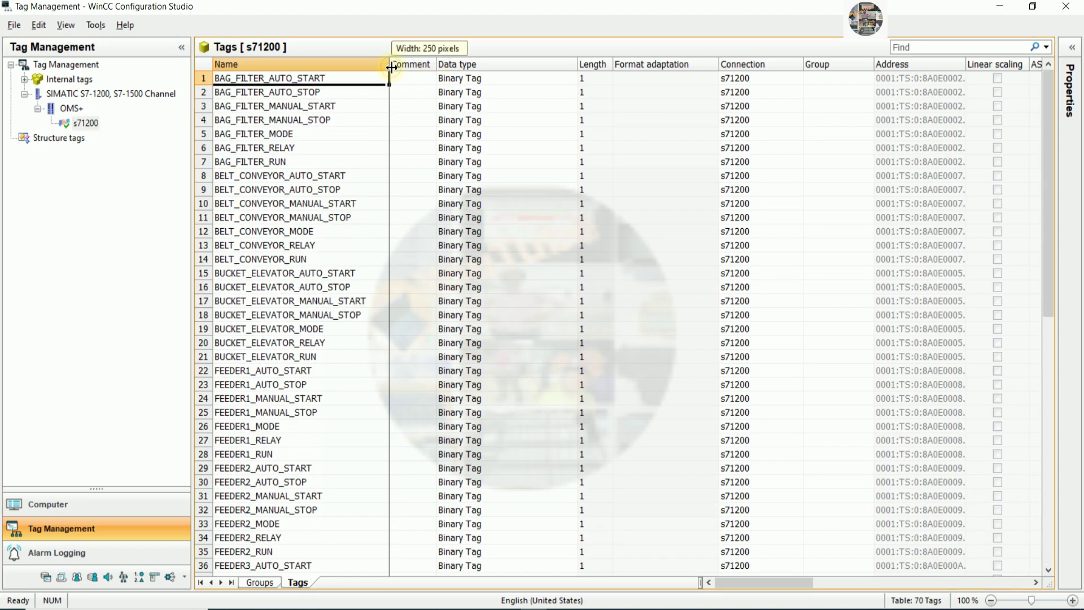
Step: Fit the tag table's column widths to their contents, from Name, Data type and Format adaptation through Connection, Group and Address
mouse_move(391, 67)
mouse_down()
mouse_move(368, 66)
mouse_move(411, 66)
mouse_up()
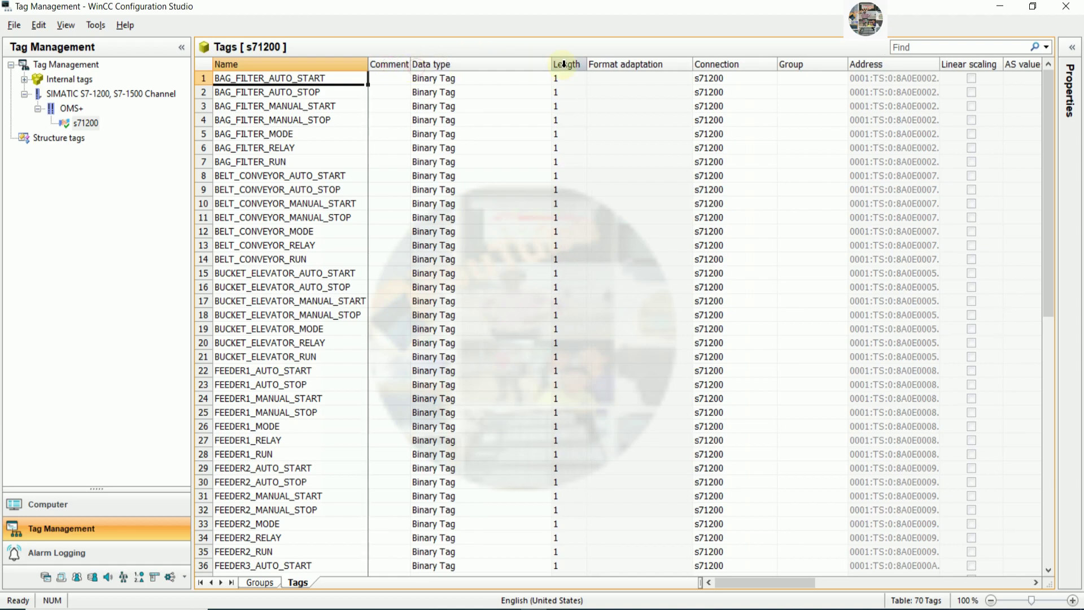
drag(552, 65, 456, 65)
drag(599, 65, 570, 66)
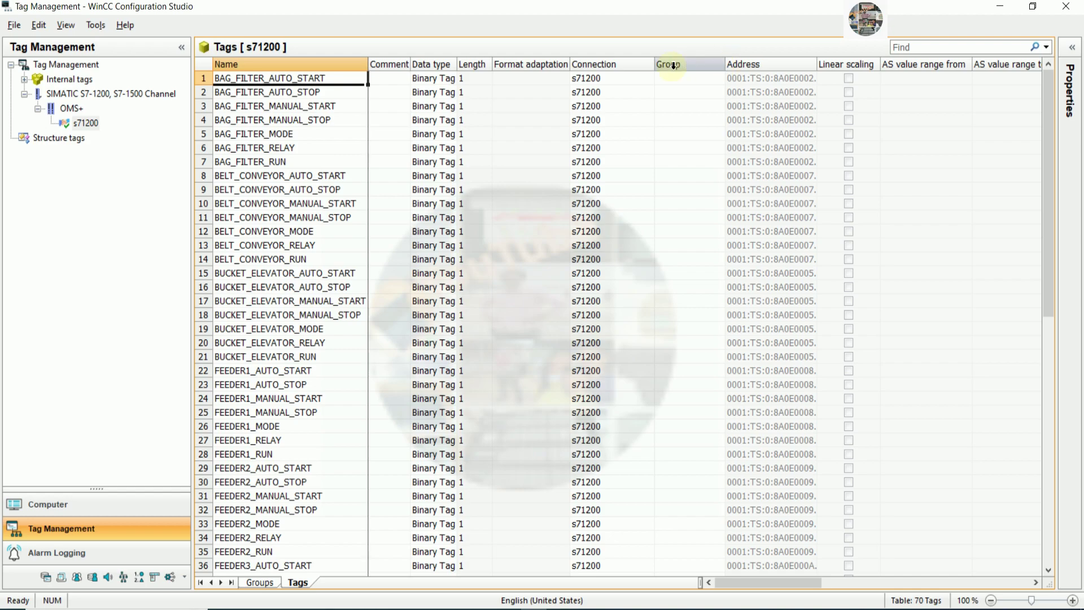
double_click(654, 64)
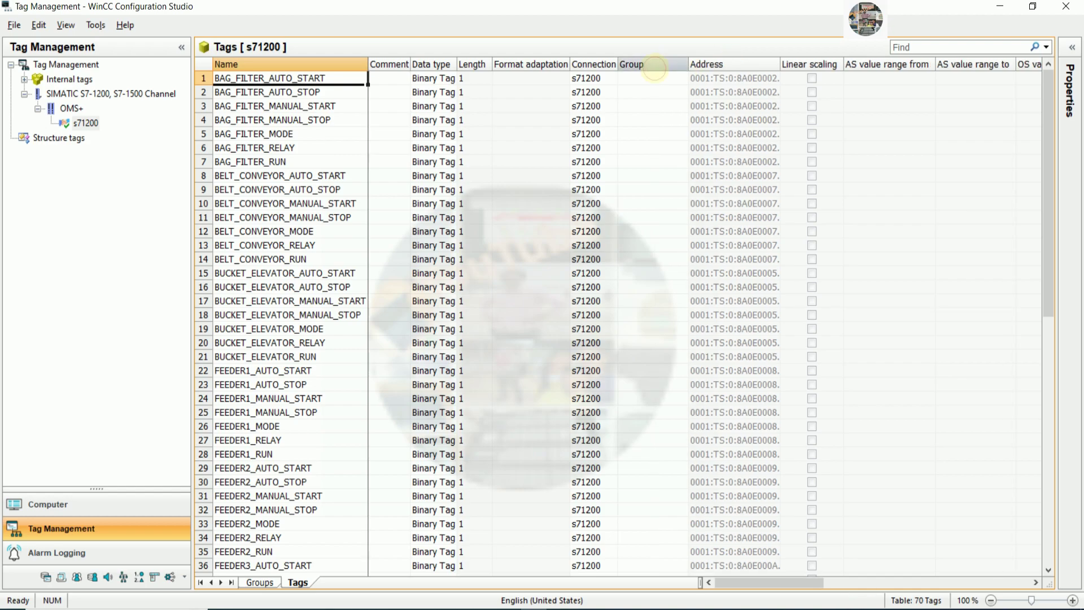
double_click(689, 64)
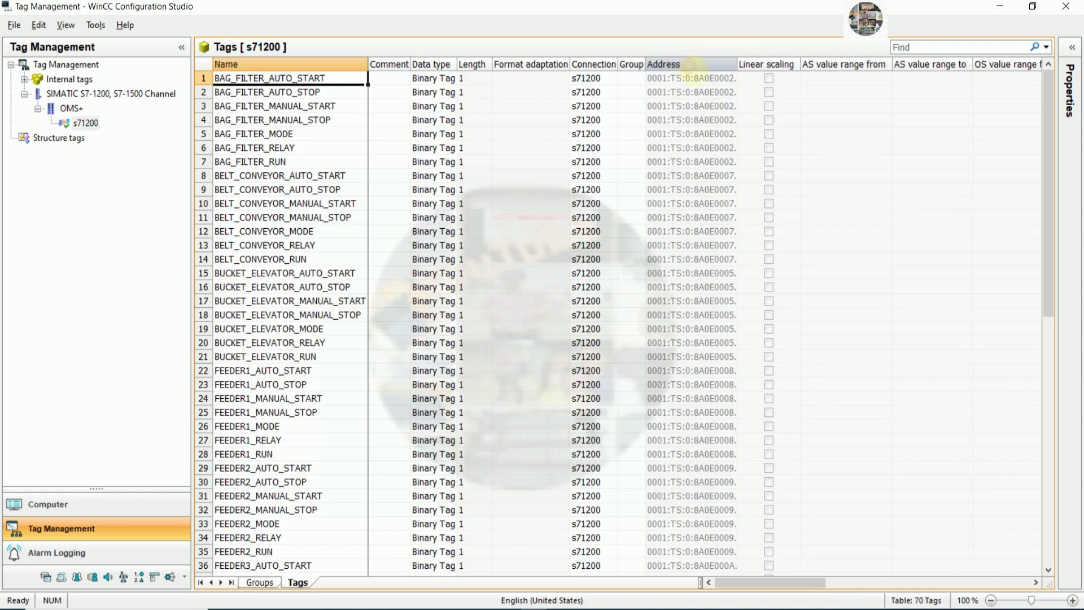
double_click(735, 64)
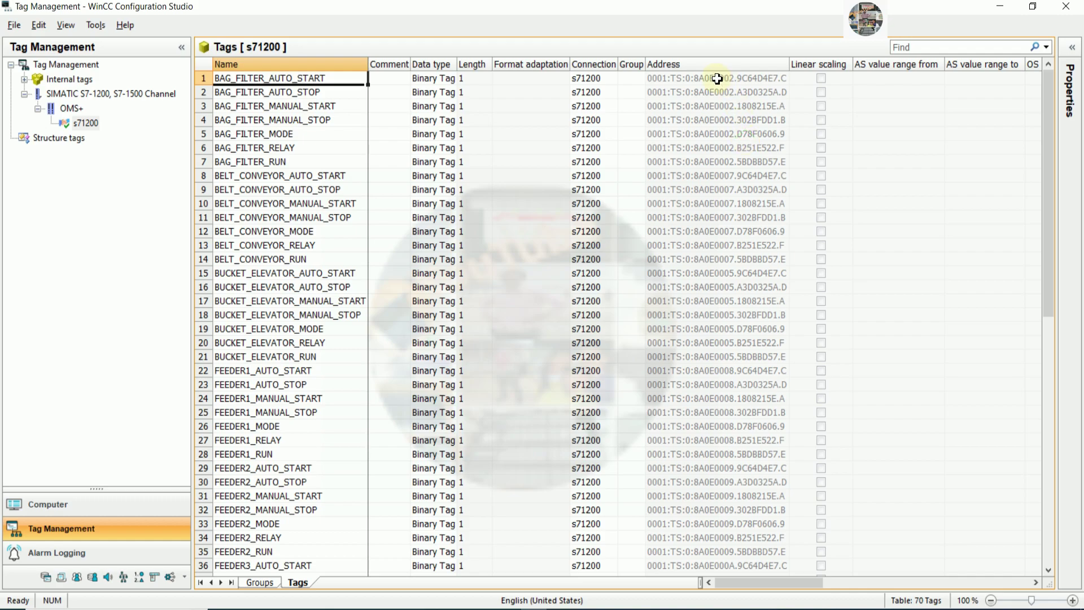
Step: Inspect the connection, data type and row entries of the first BAG_FILTER tags
click(589, 79)
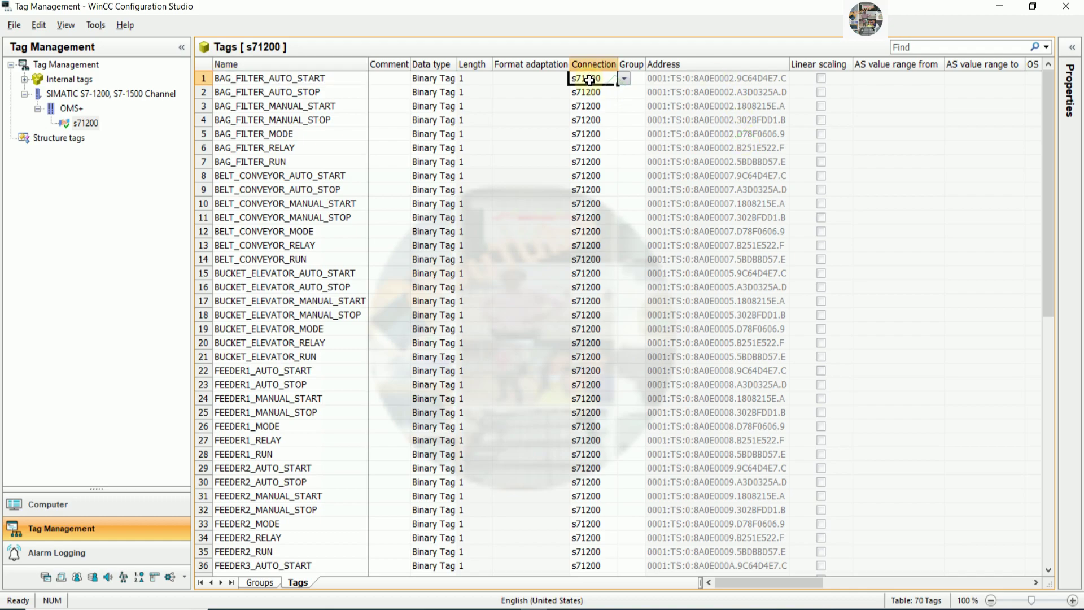
click(429, 80)
click(204, 79)
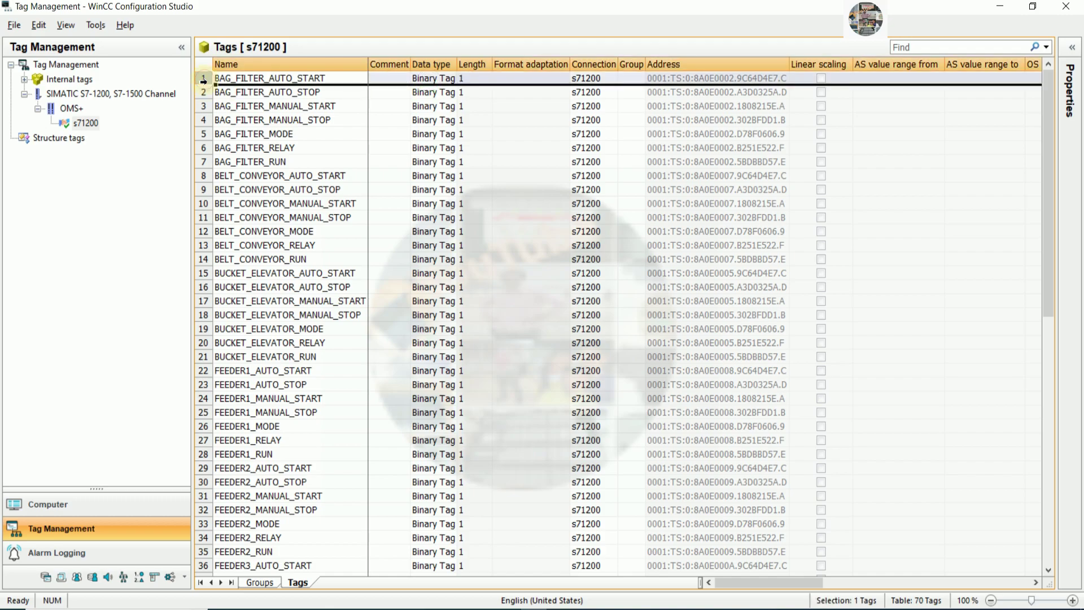
click(204, 93)
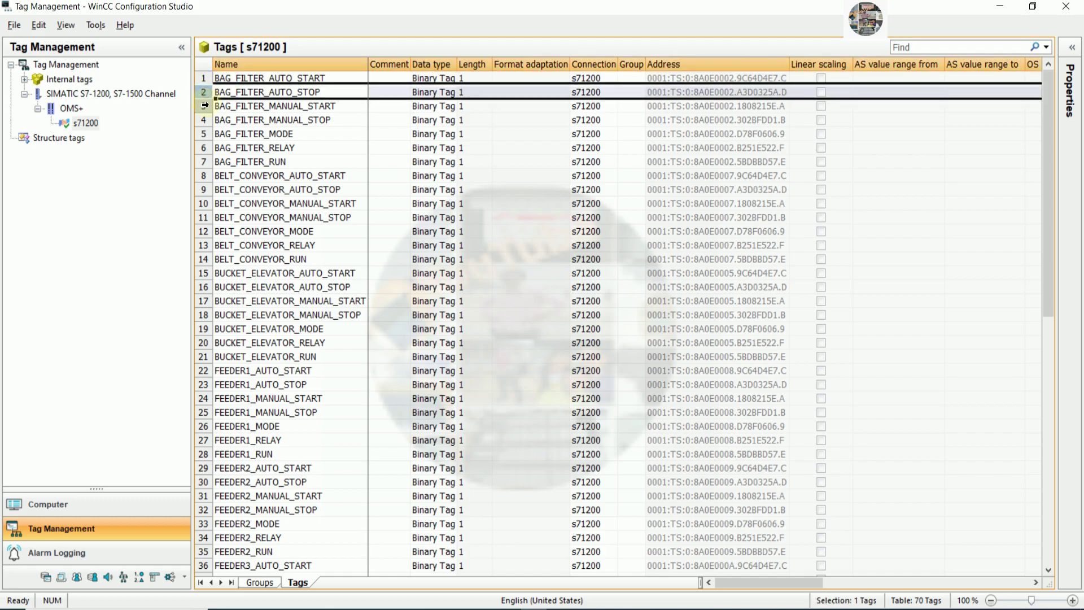
click(205, 106)
click(204, 94)
click(203, 78)
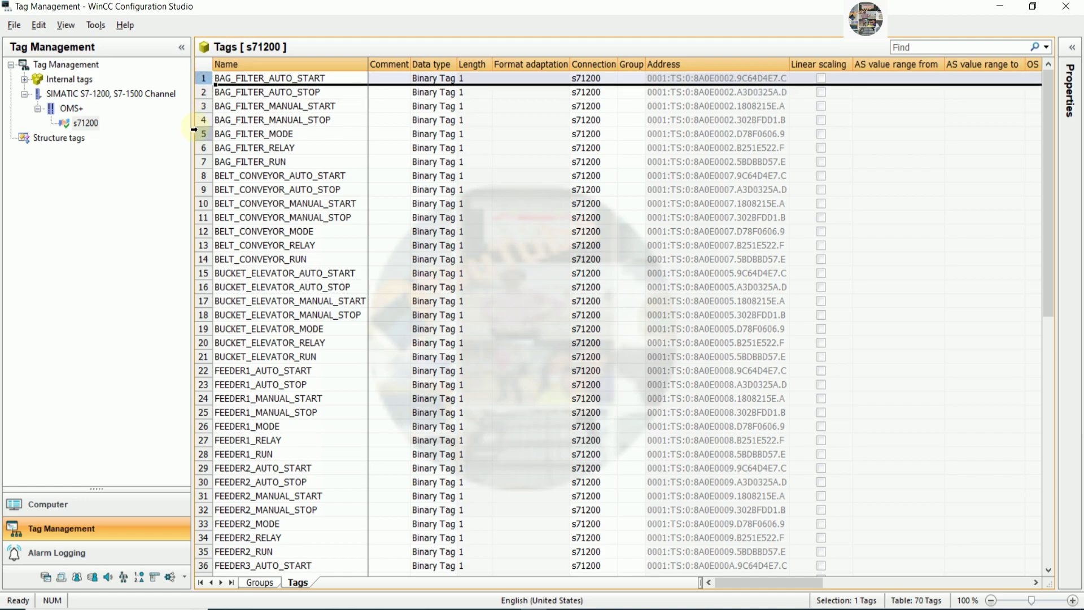
Step: Narrow the navigation area and review the s71200 tags from BAG_FILTER through SEPARATOR, including the connection's status
drag(193, 130, 148, 131)
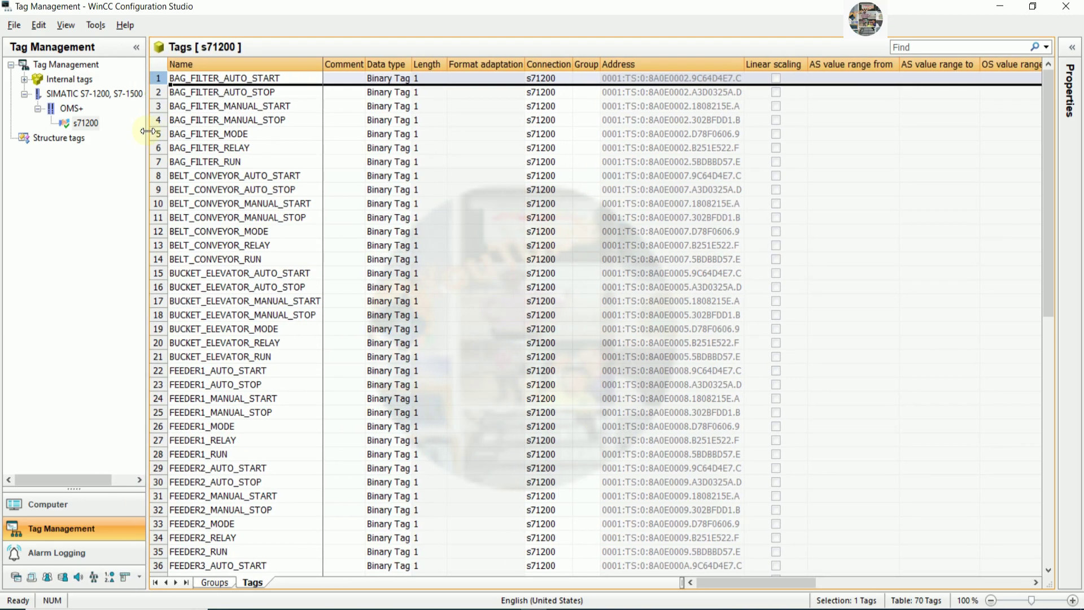
click(252, 94)
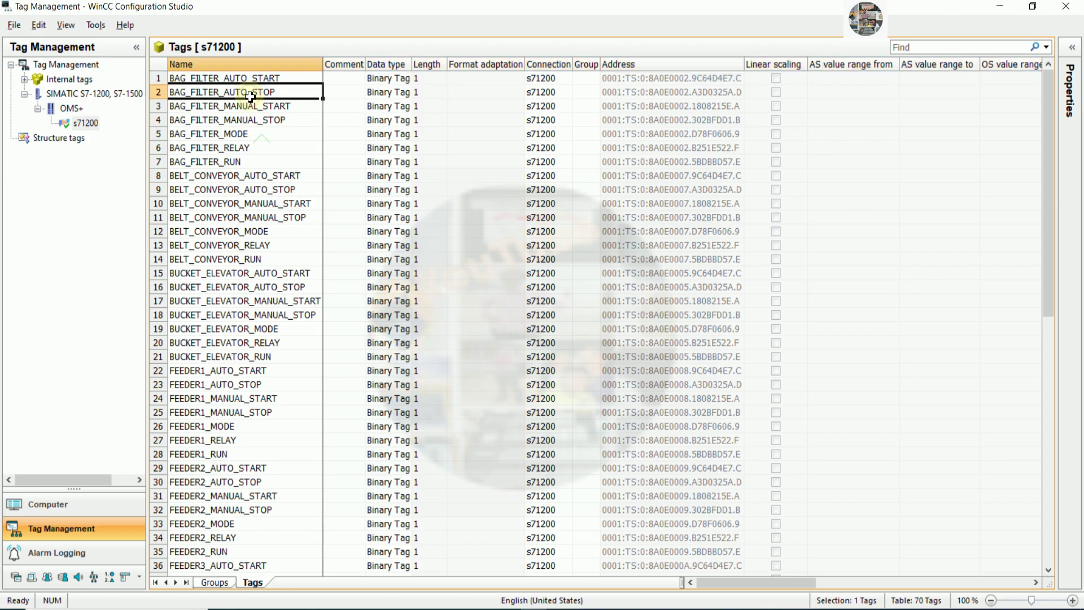
click(257, 106)
click(259, 118)
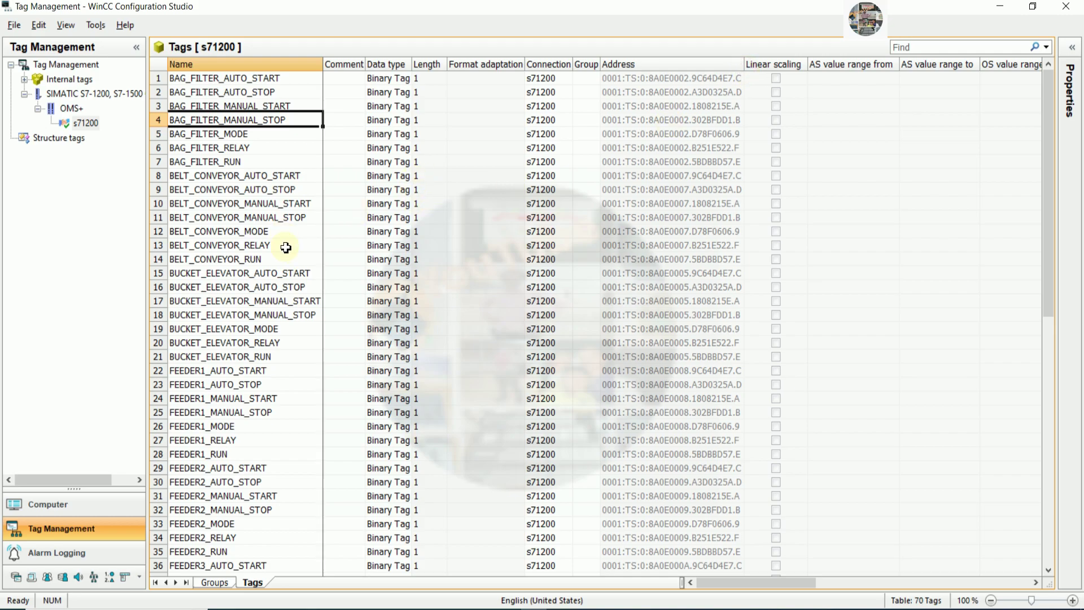
scroll(285, 247, down, 12)
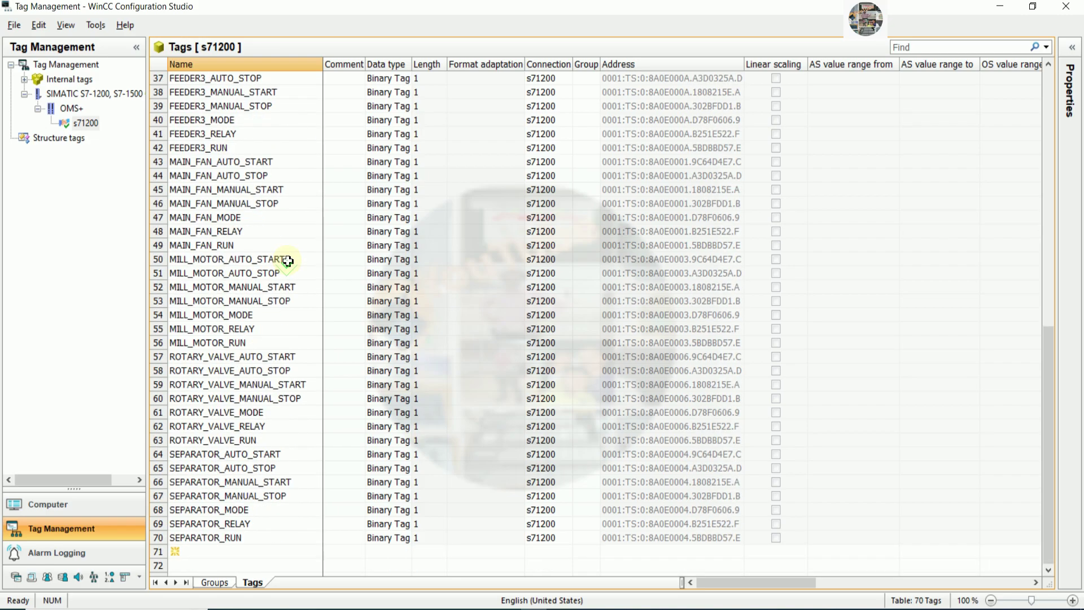
scroll(287, 261, down, 4)
scroll(290, 260, up, 11)
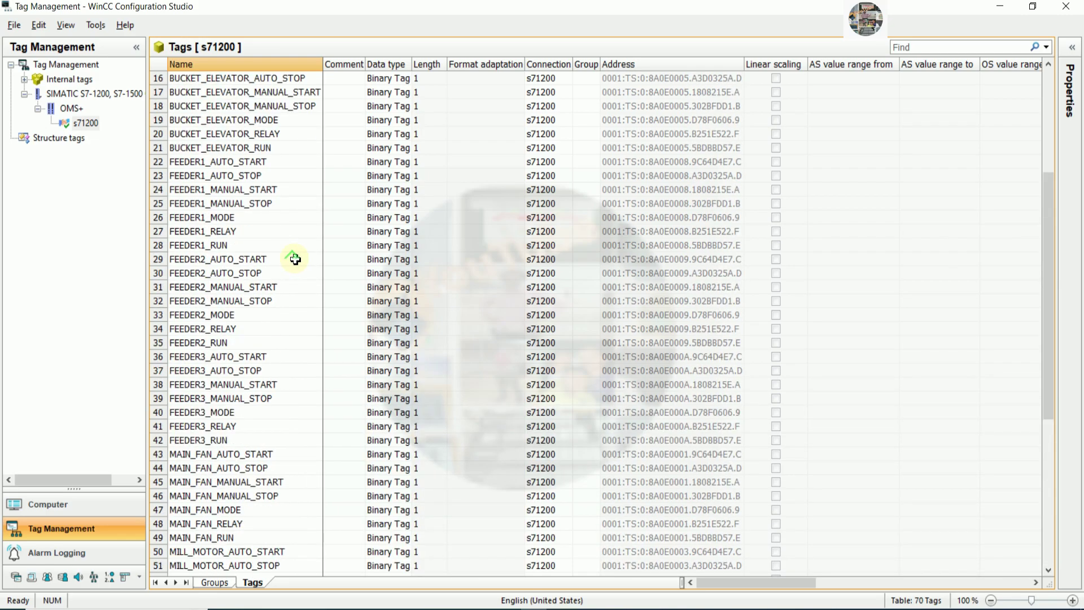
scroll(294, 257, up, 5)
click(81, 122)
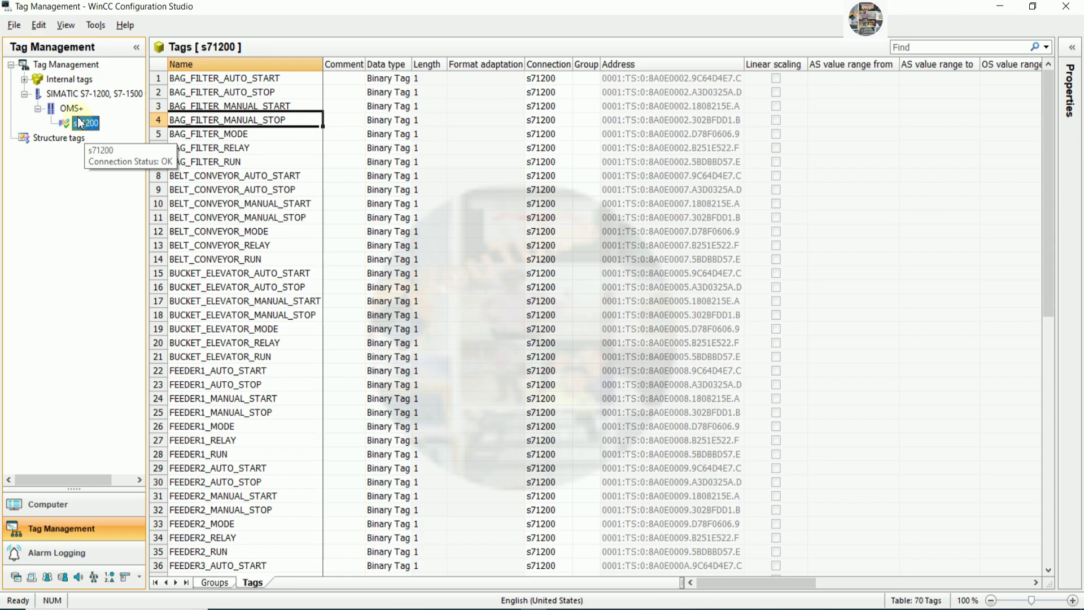
click(85, 93)
click(73, 121)
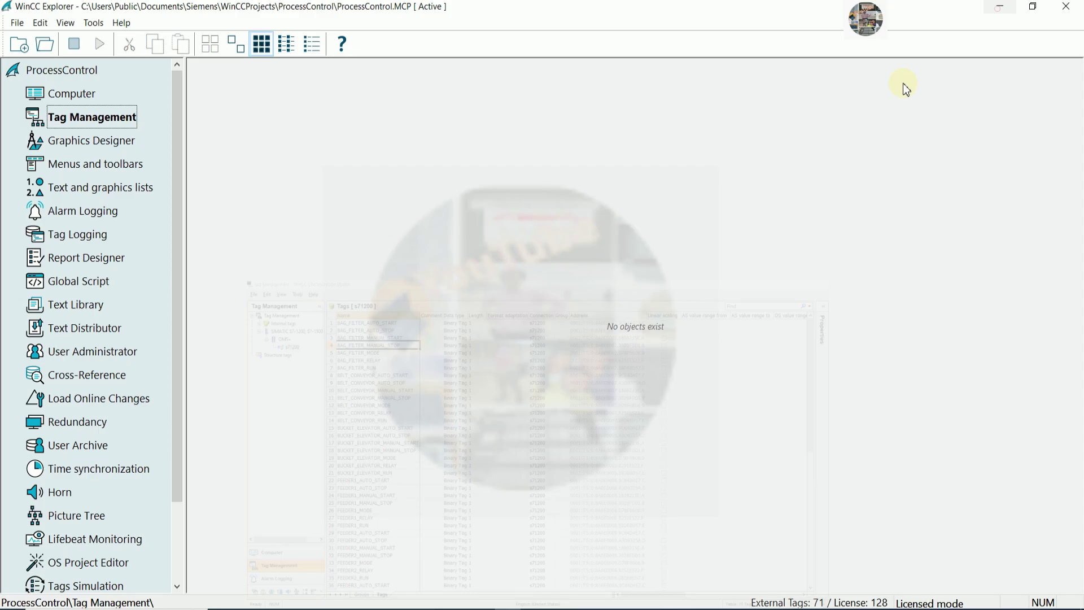
Step: Minimize Tag Management and open the screenlib.Pdl picture in Graphics Designer
click(1001, 6)
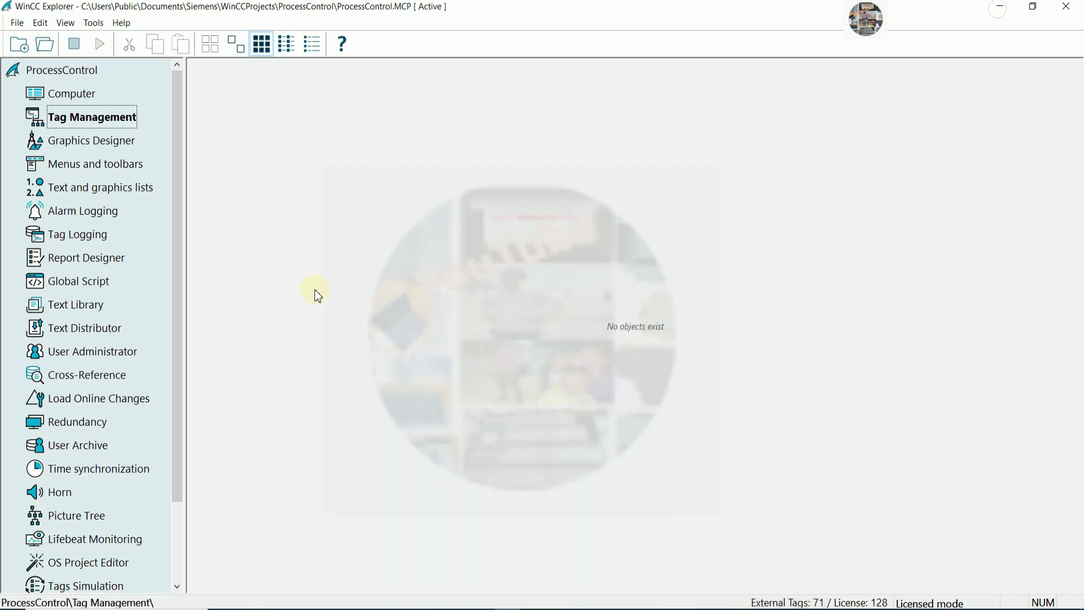
click(102, 141)
click(120, 117)
click(110, 139)
right_click(315, 104)
click(225, 110)
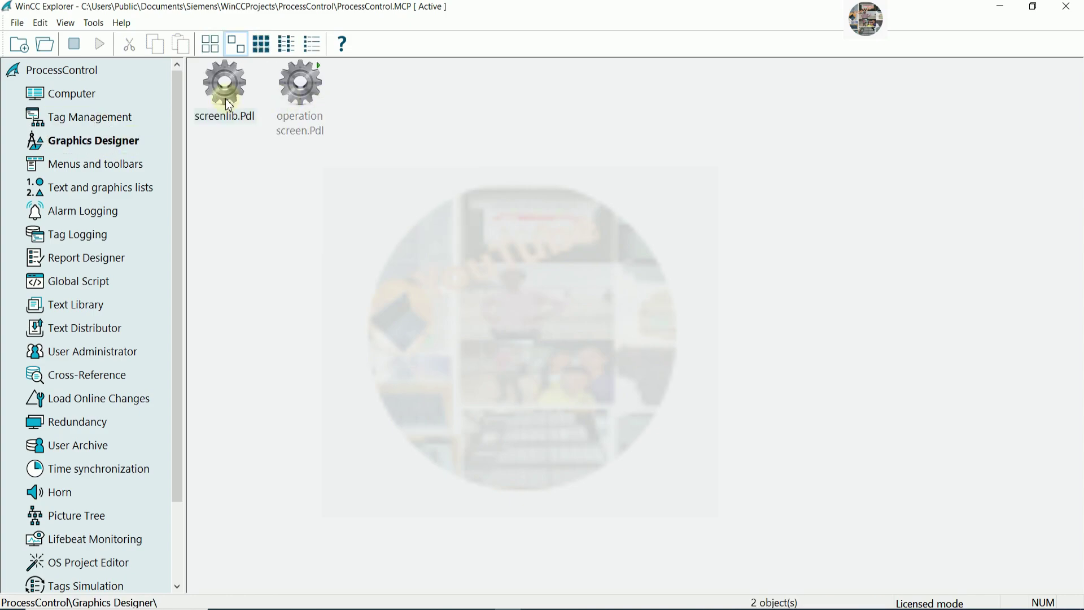
right_click(229, 100)
click(265, 107)
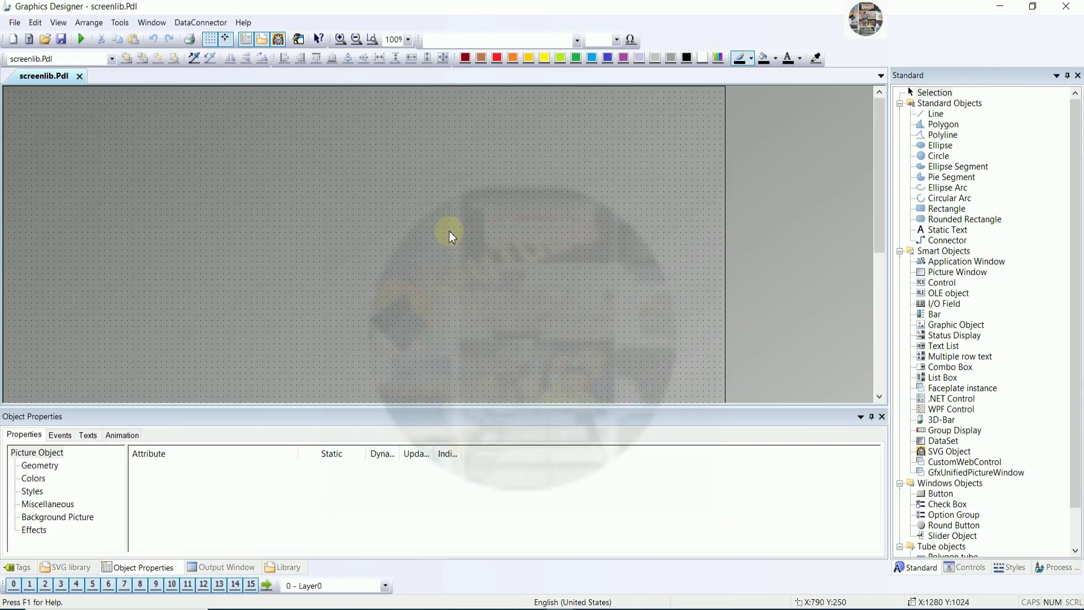
Step: Show the geometry properties of the screenlib.Pdl picture
right_click(453, 217)
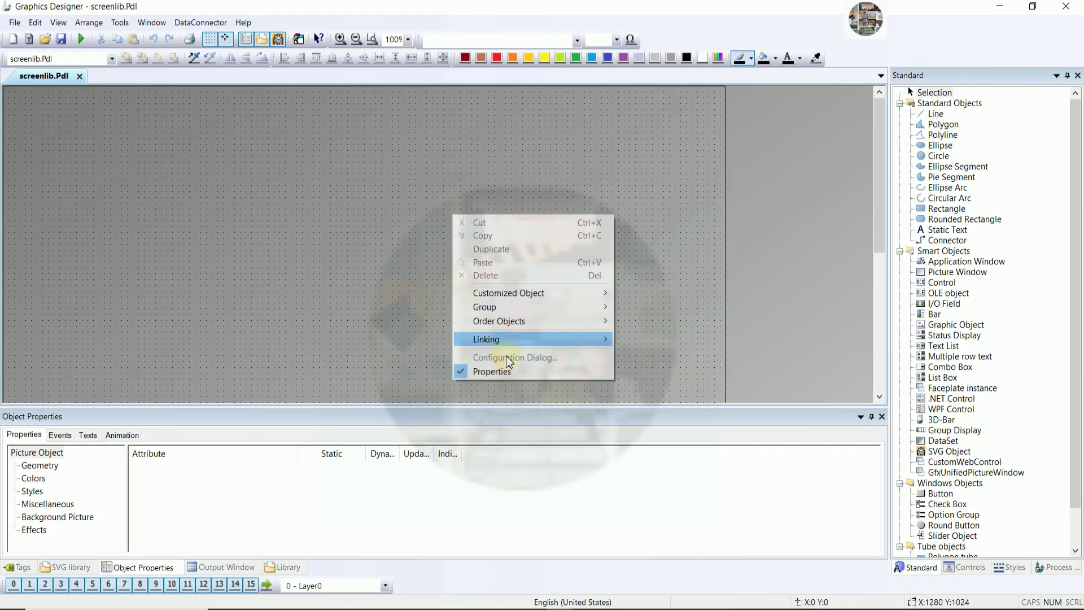
click(37, 529)
click(52, 472)
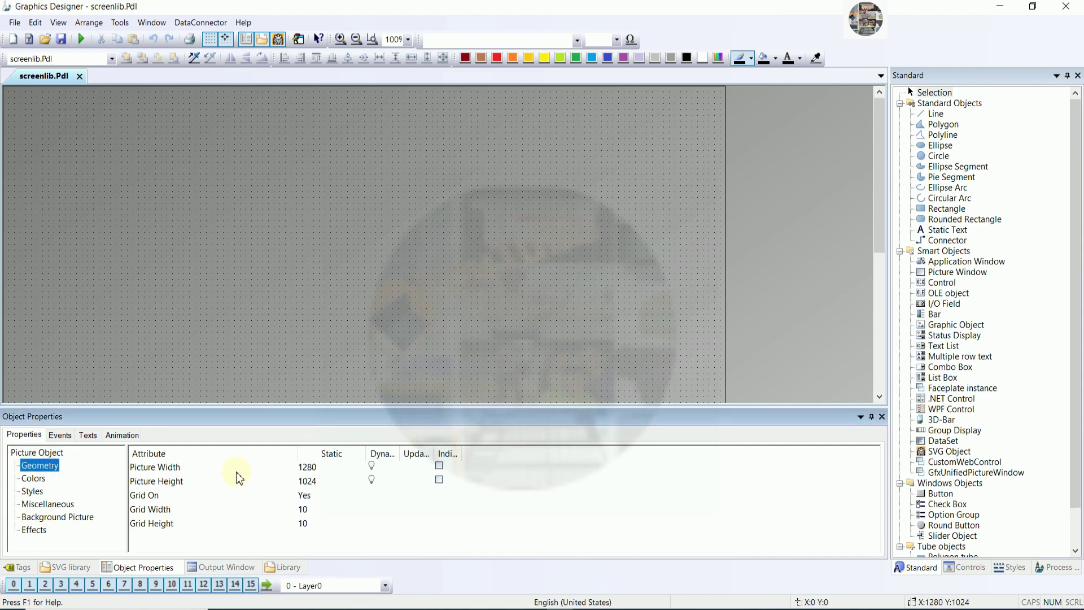
Step: Set the screenlib.Pdl picture width to 500
double_click(261, 467)
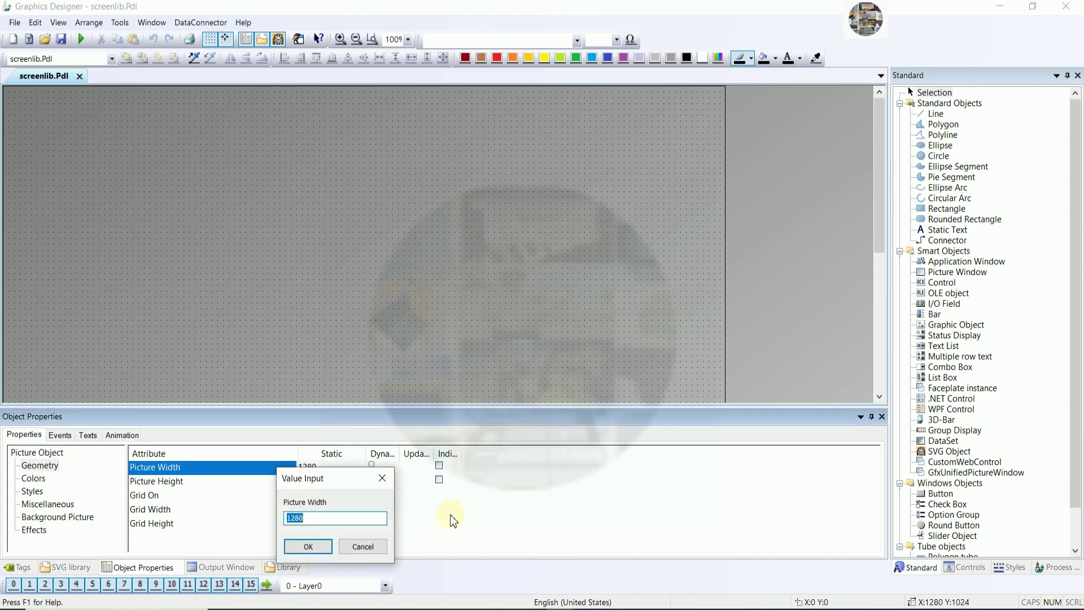
text(500)
key(Return)
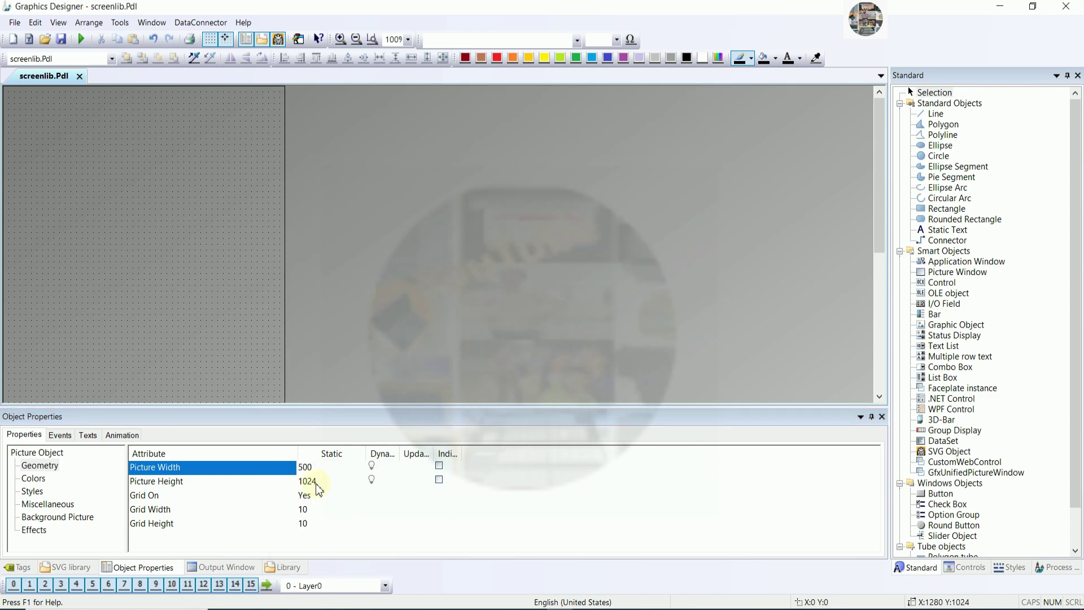
Step: Resize the screenlib.Pdl picture to a width of 300 and a height of 250
double_click(280, 466)
text(3)
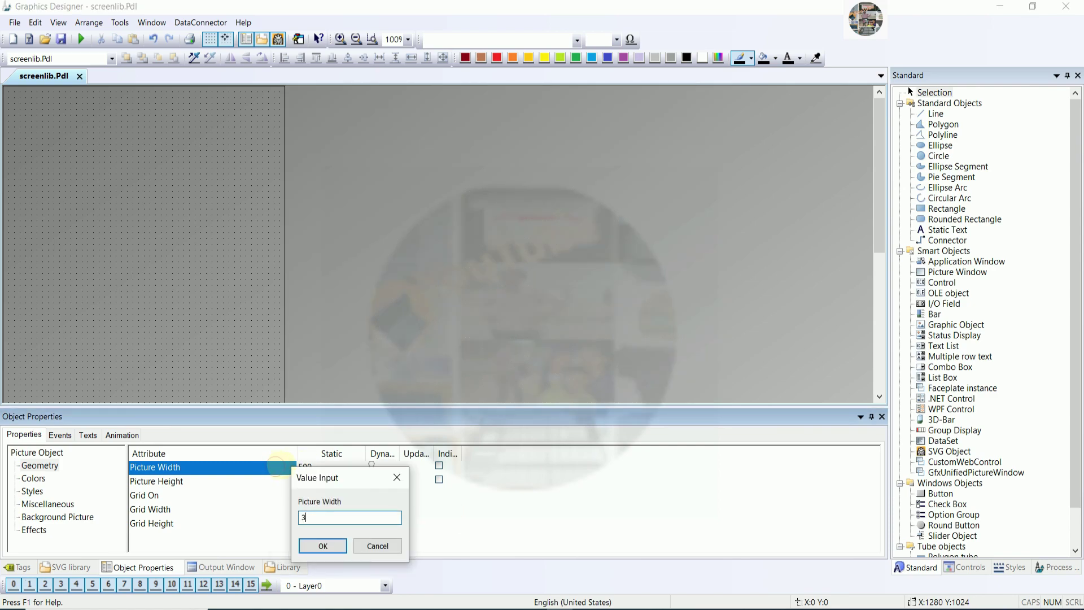
text(00)
key(Return)
double_click(280, 481)
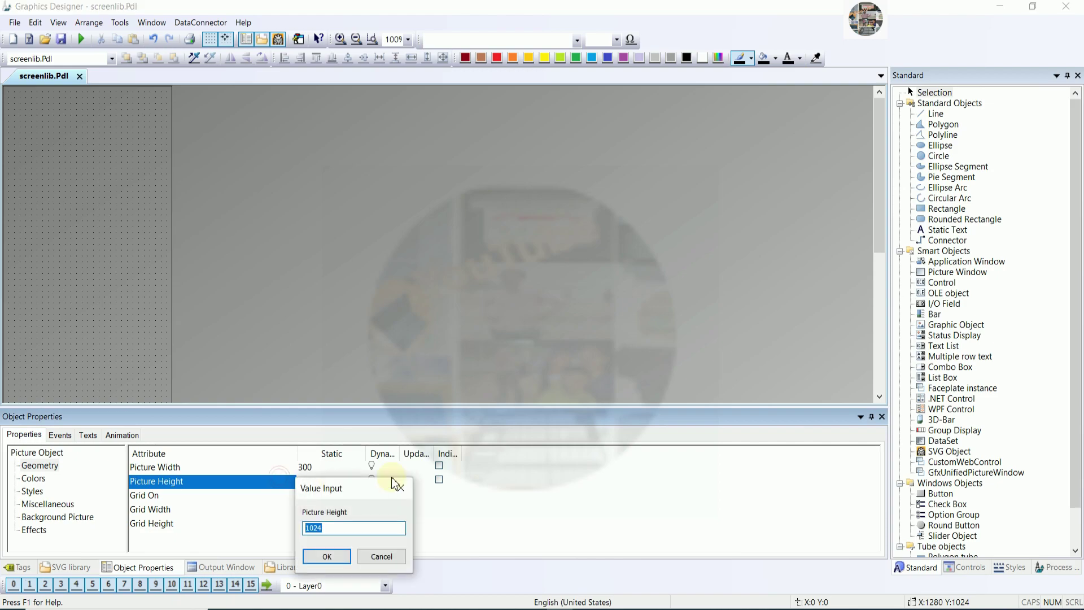
text(250)
key(Return)
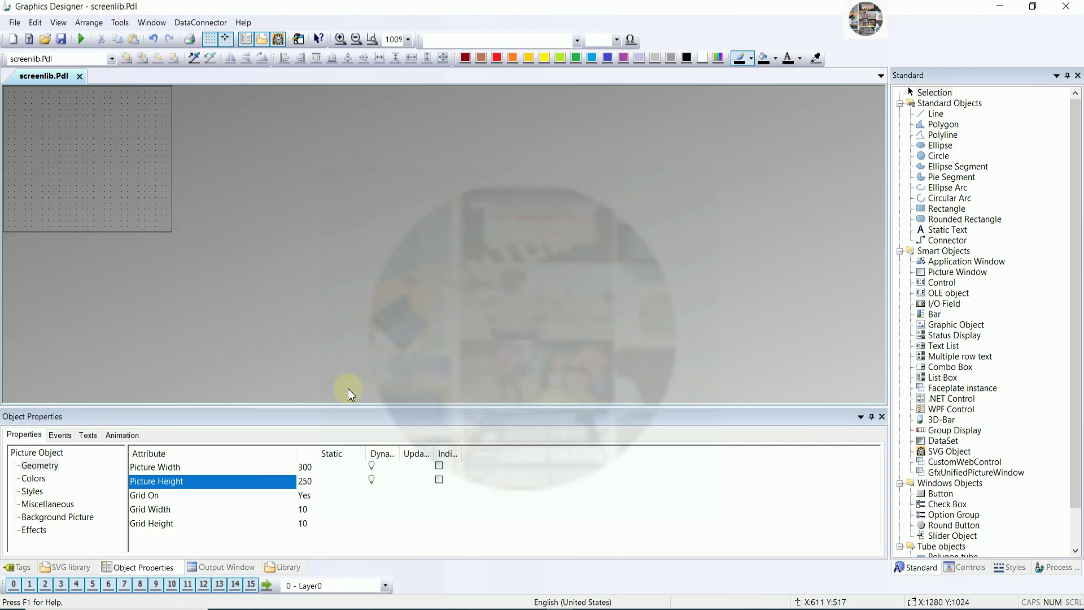
click(155, 251)
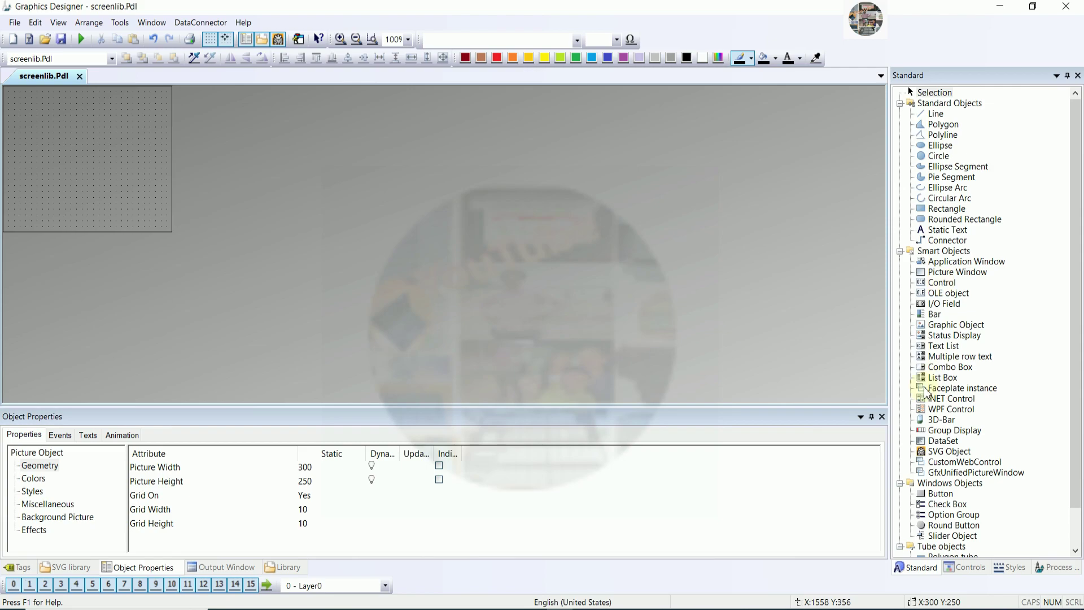
Step: Place a 150 × 50 button in the lower-left corner of the screenlib.Pdl picture and label it MANUAL
scroll(954, 401, down, 1)
click(985, 418)
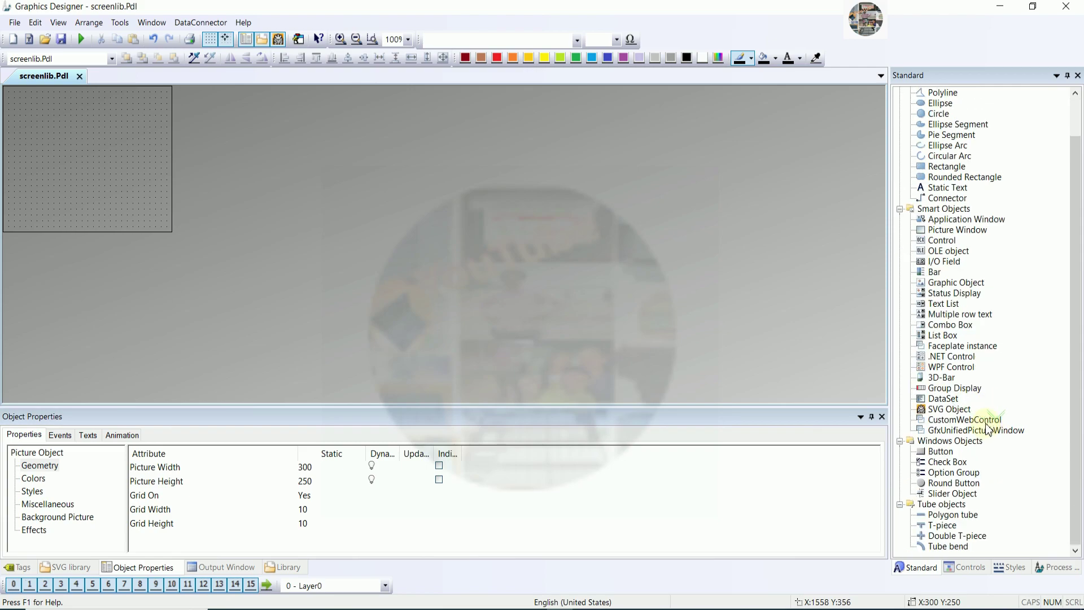
click(938, 452)
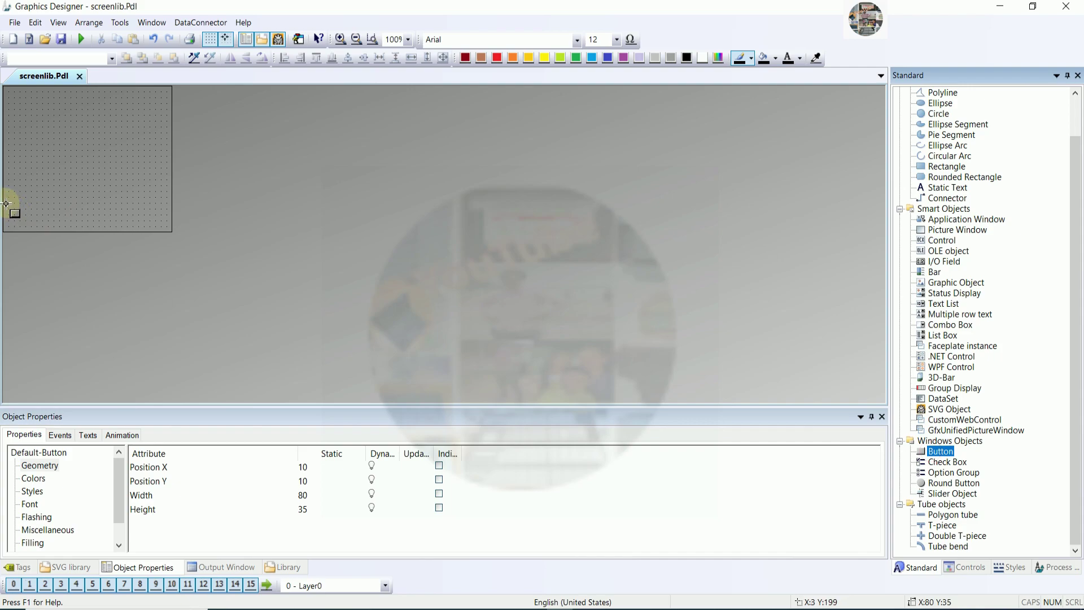
mouse_move(4, 202)
mouse_down()
mouse_move(62, 232)
mouse_move(87, 230)
mouse_up()
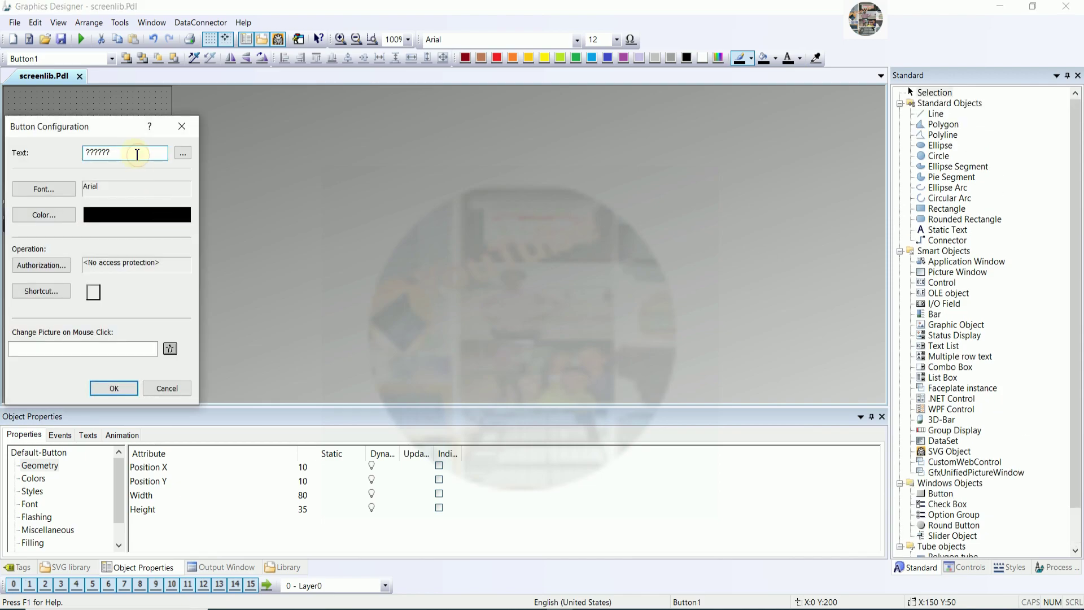
drag(110, 133, 416, 122)
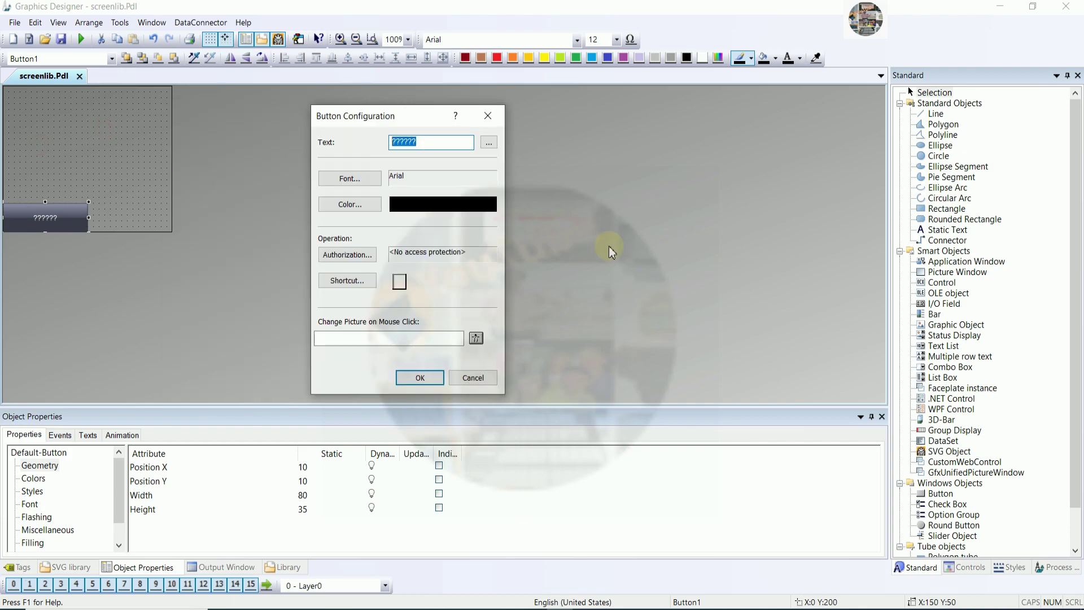
text(m)
click(420, 377)
click(32, 542)
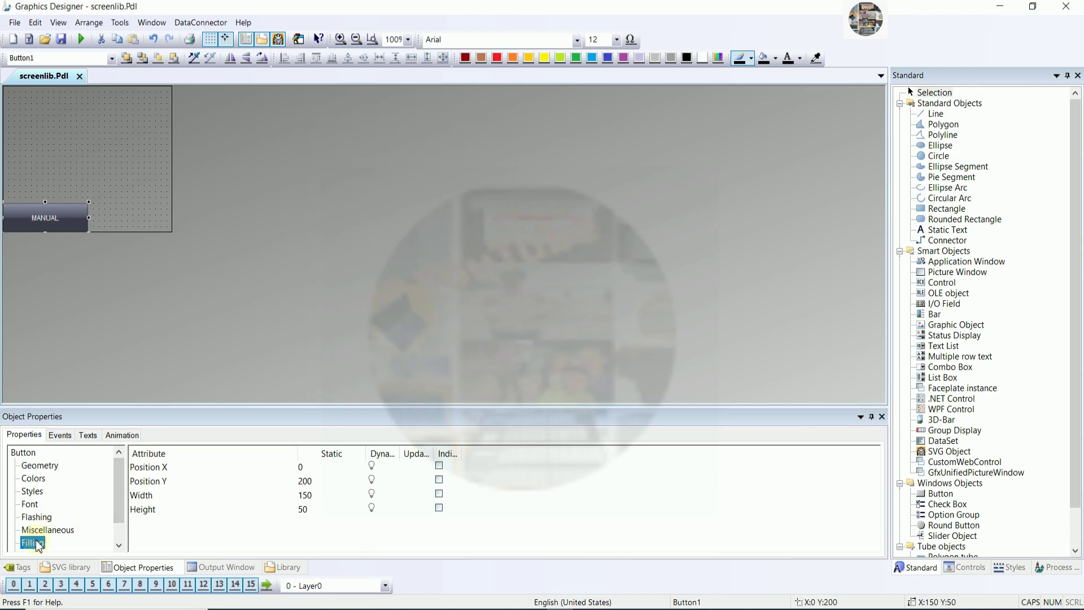
double_click(213, 467)
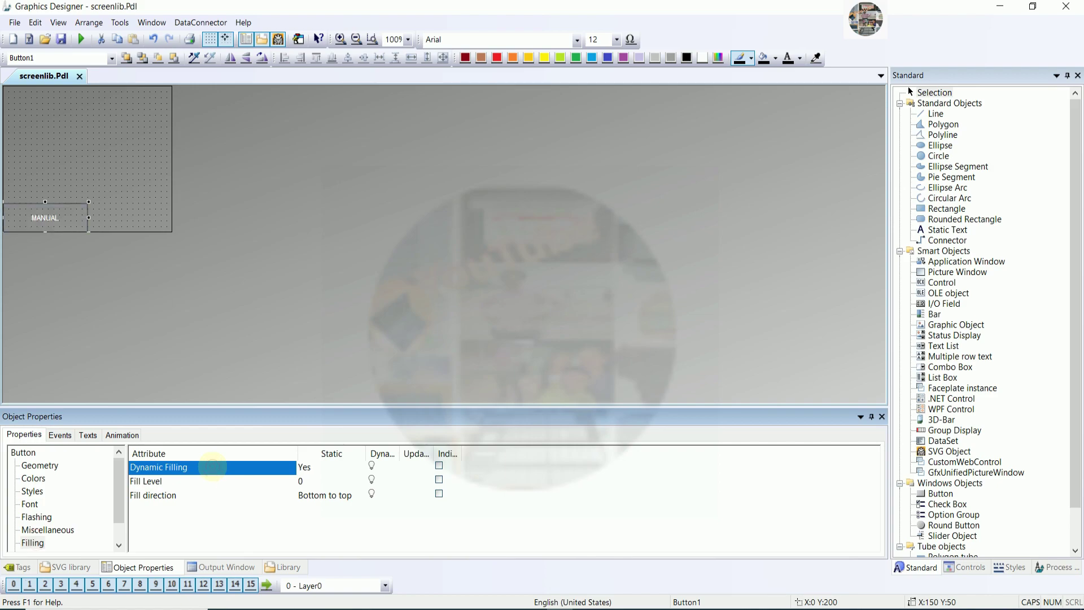
double_click(212, 468)
Step: Turn off Global Shadow and Global Color Scheme for the MANUAL button
scroll(79, 526, down, 1)
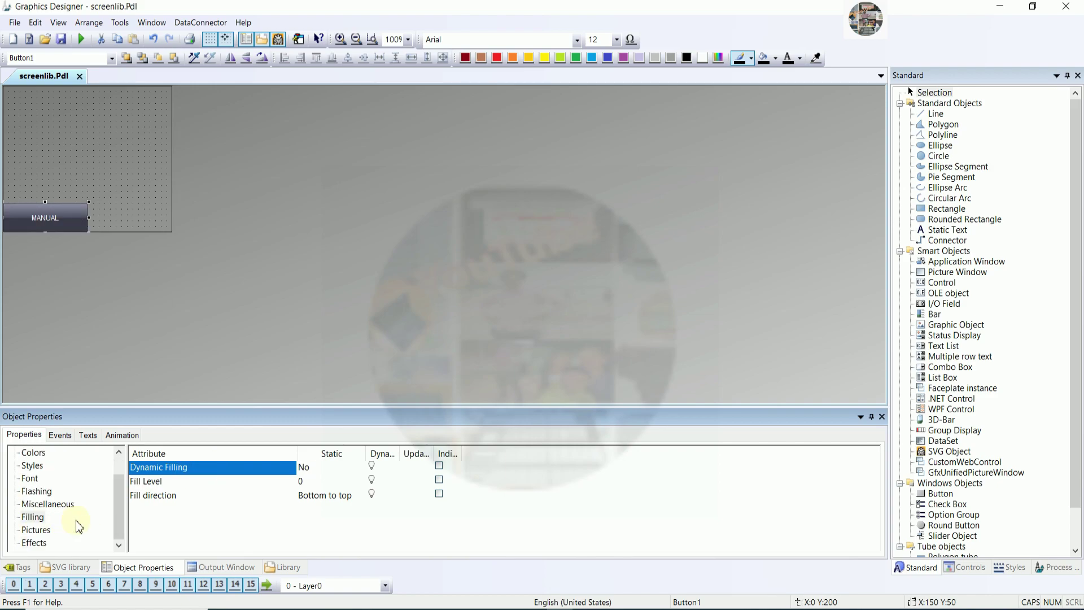
click(33, 542)
double_click(237, 468)
double_click(243, 481)
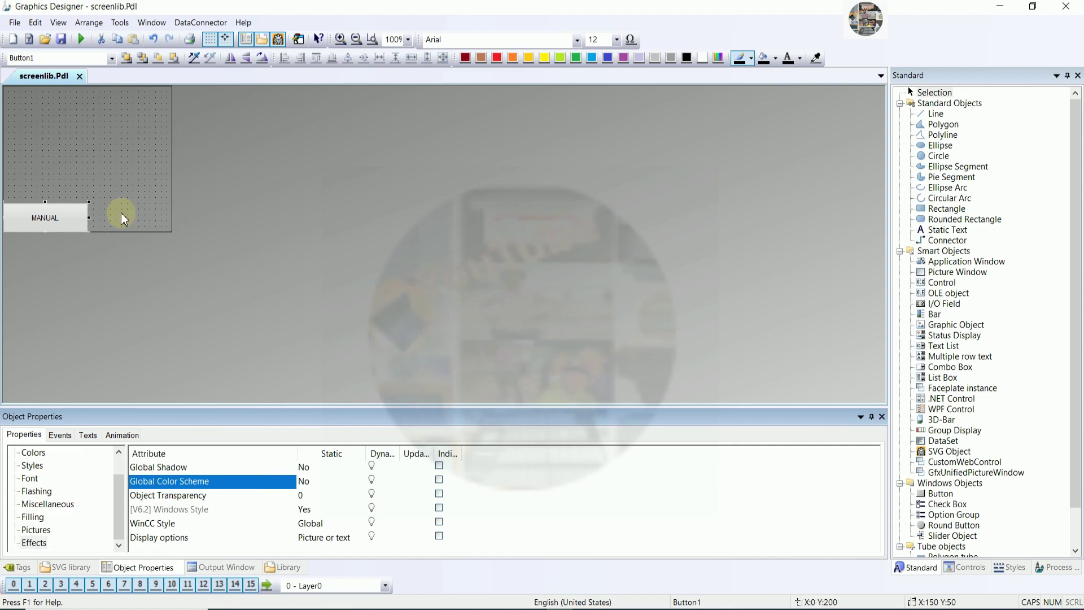
Step: Set the MANUAL button's font size to 22
click(618, 39)
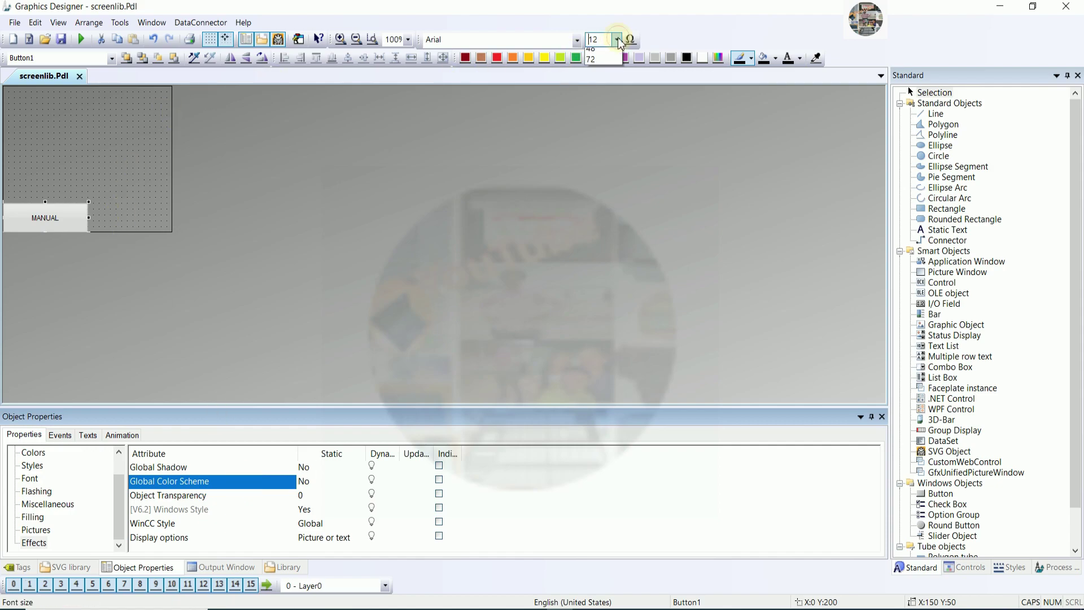
click(598, 161)
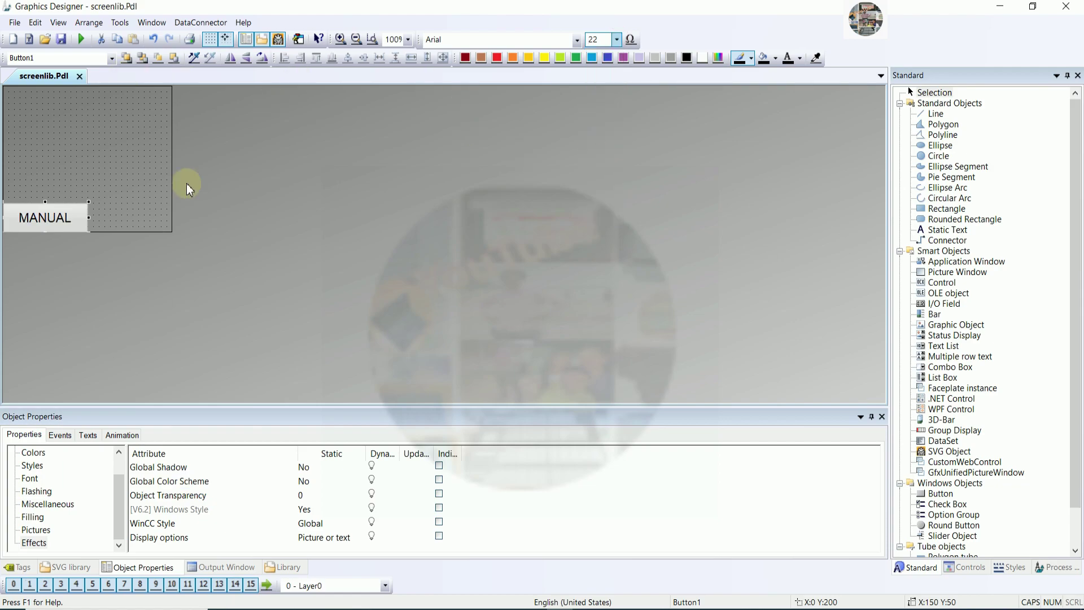
click(291, 172)
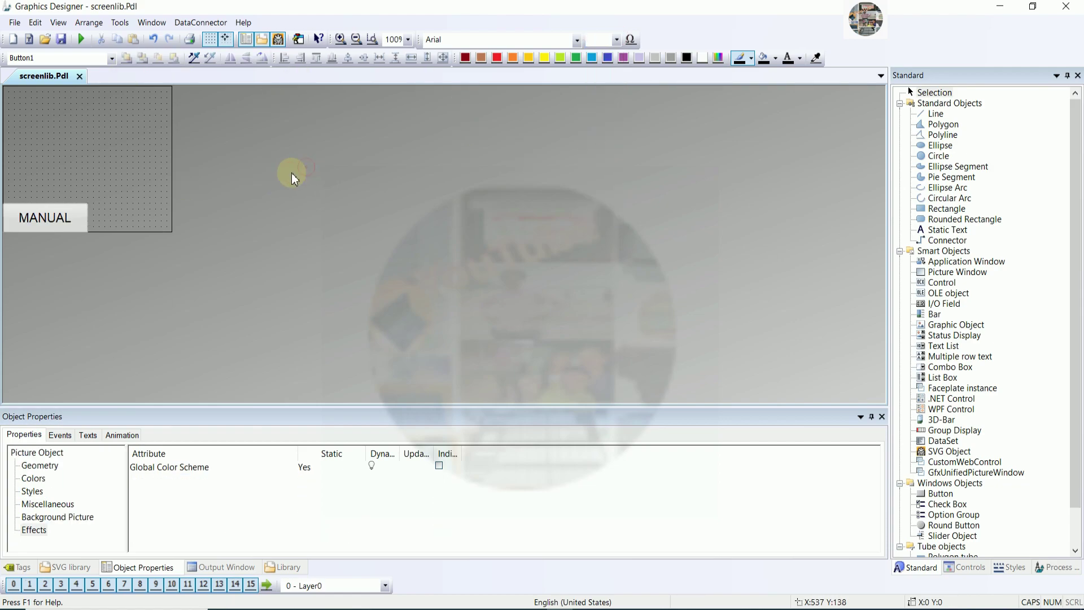
Step: Nudge the MANUAL button up and right to X 1, Y 197
click(50, 222)
key(Up)
key(Up)
key(Up)
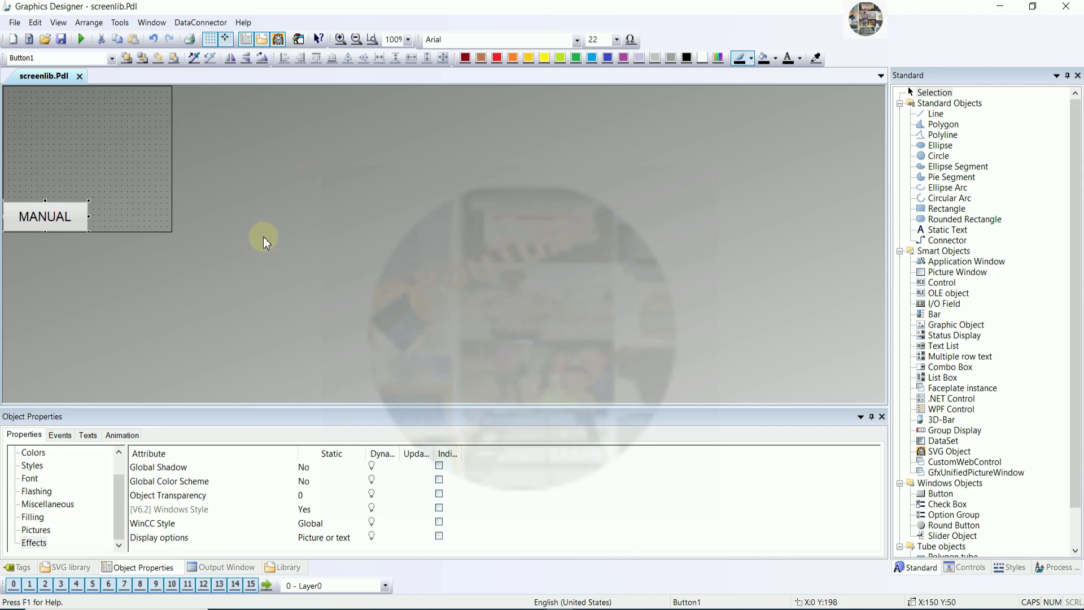
key(Right)
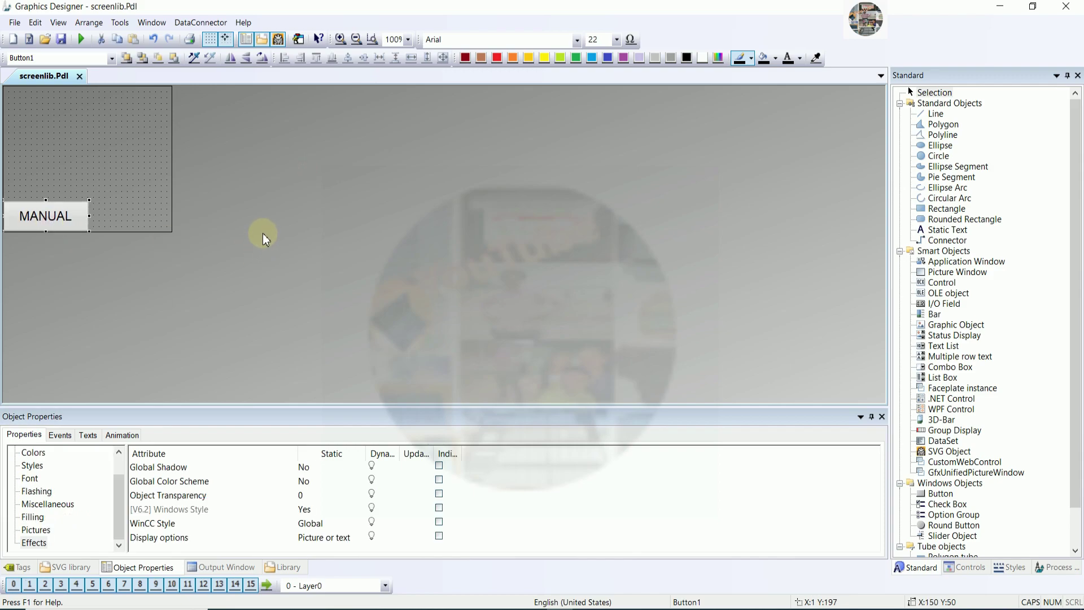
Step: Make the MANUAL button's text bold and set its font size to 25
click(31, 479)
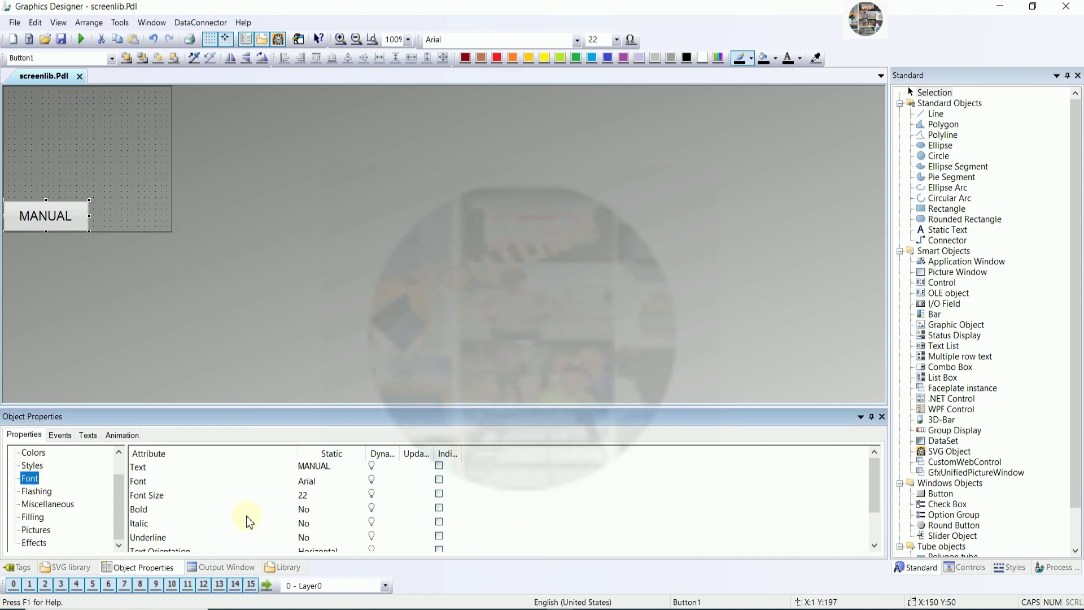
double_click(211, 510)
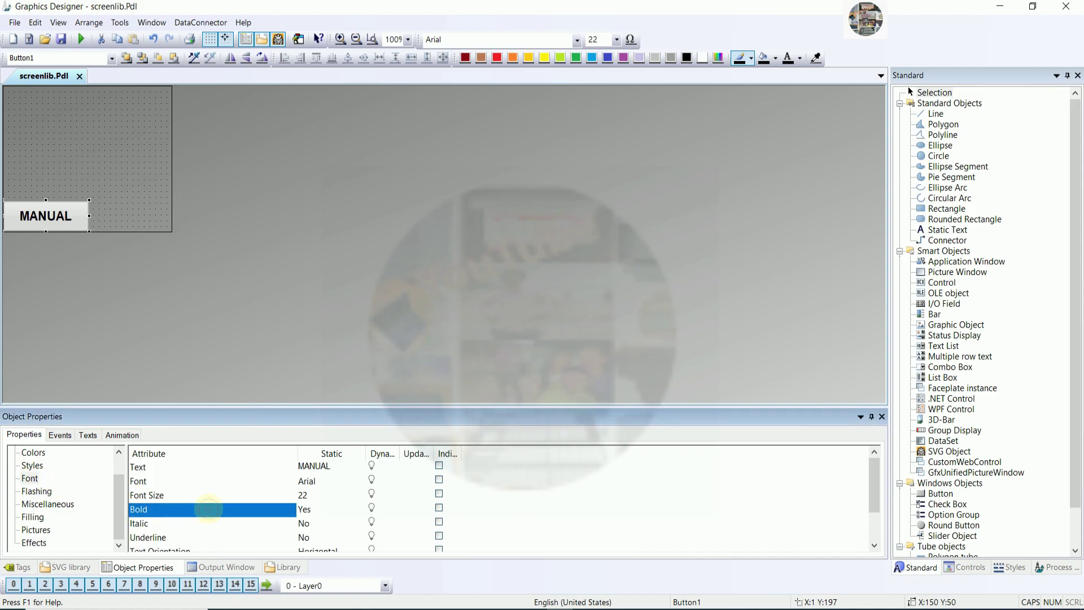
double_click(255, 496)
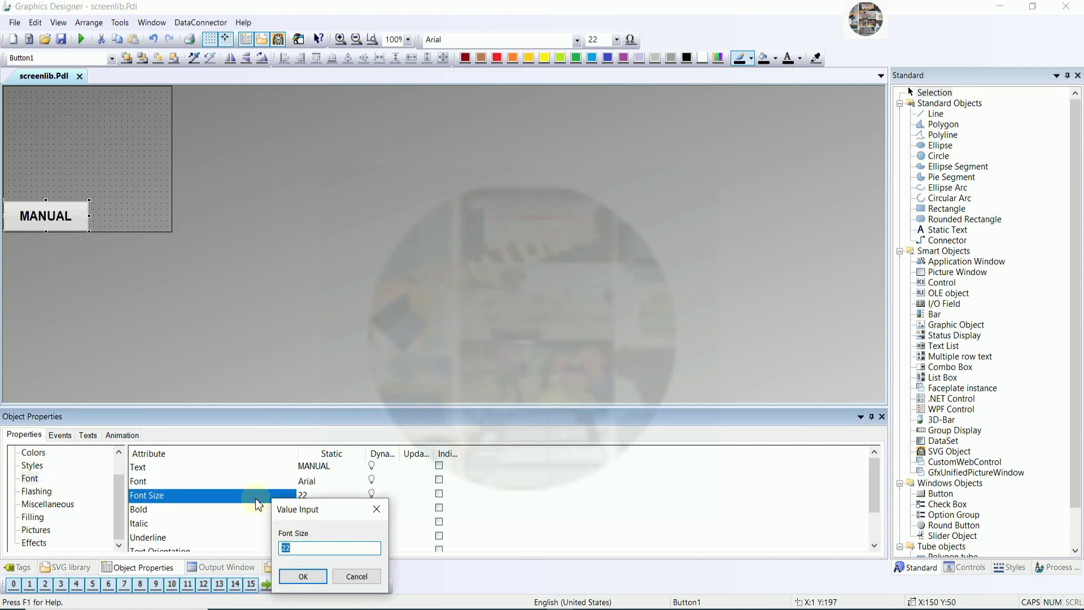
text(25)
key(Return)
click(248, 289)
Step: Nudge the MANUAL button up and right to X 2, Y 196
click(84, 220)
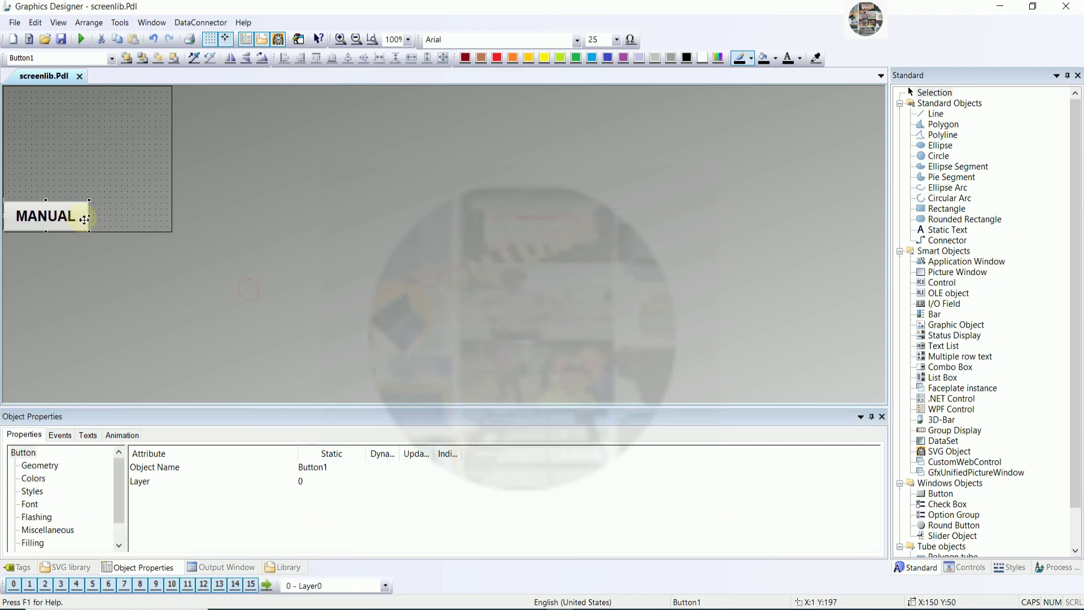
click(80, 236)
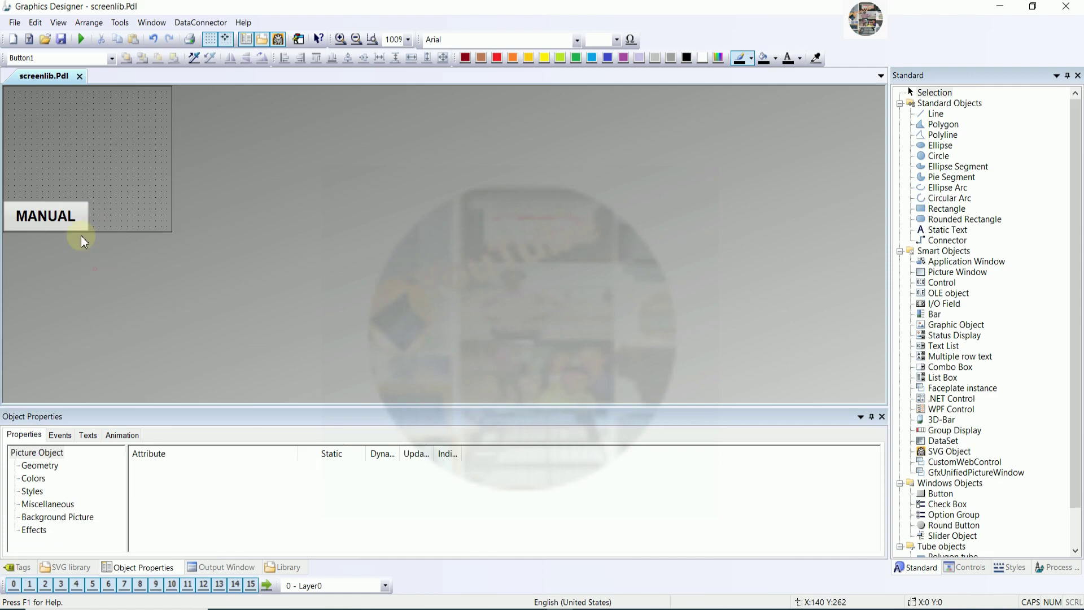
click(79, 218)
key(Up)
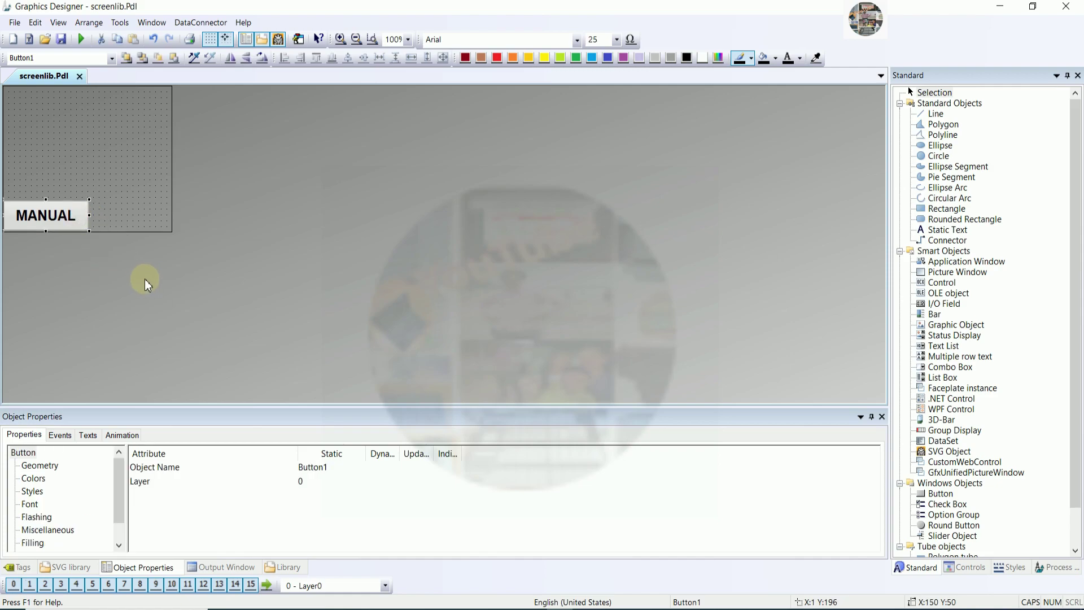
key(Right)
click(144, 278)
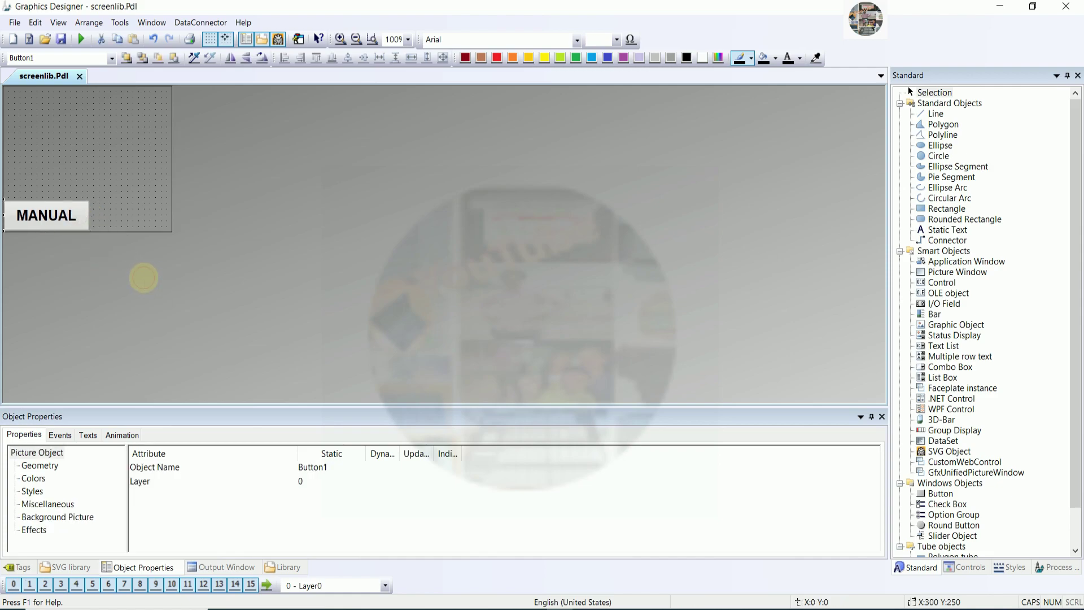
Step: Increase the MANUAL button's font size to 30
click(82, 218)
click(31, 504)
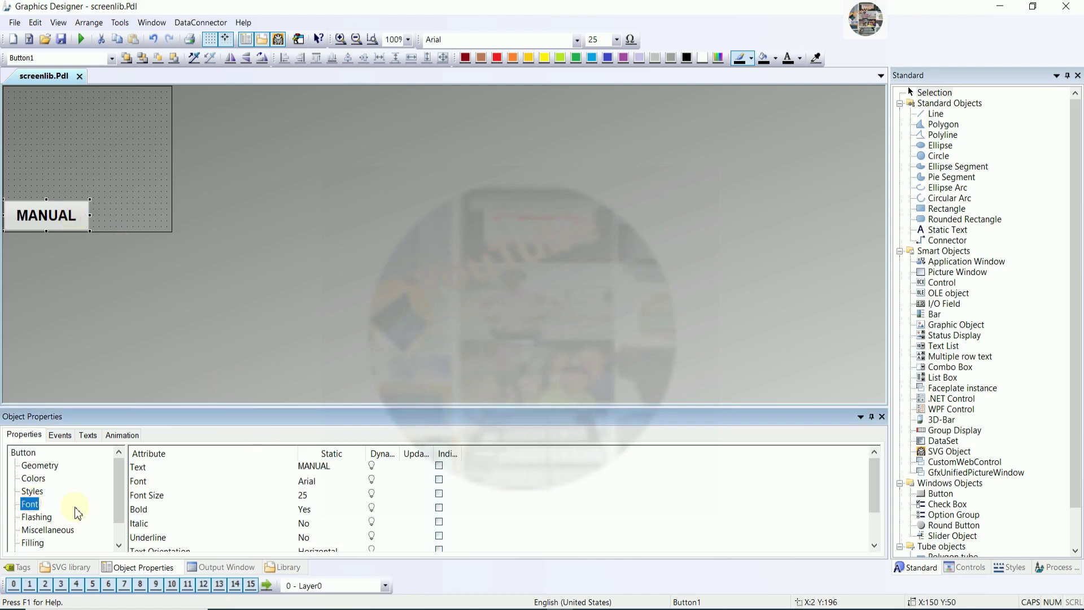
double_click(267, 500)
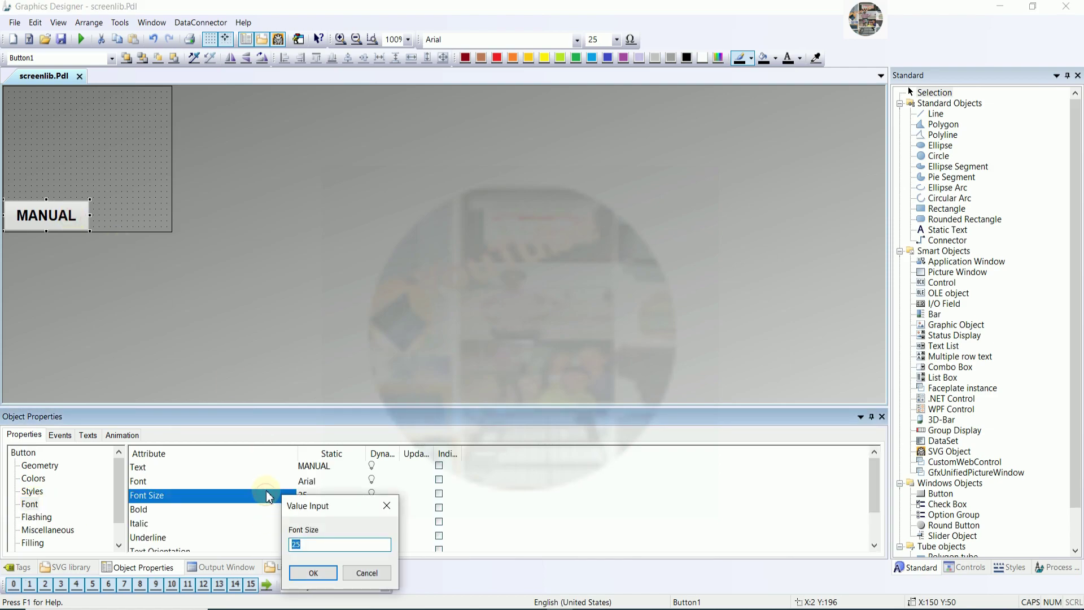
key(Return)
click(284, 259)
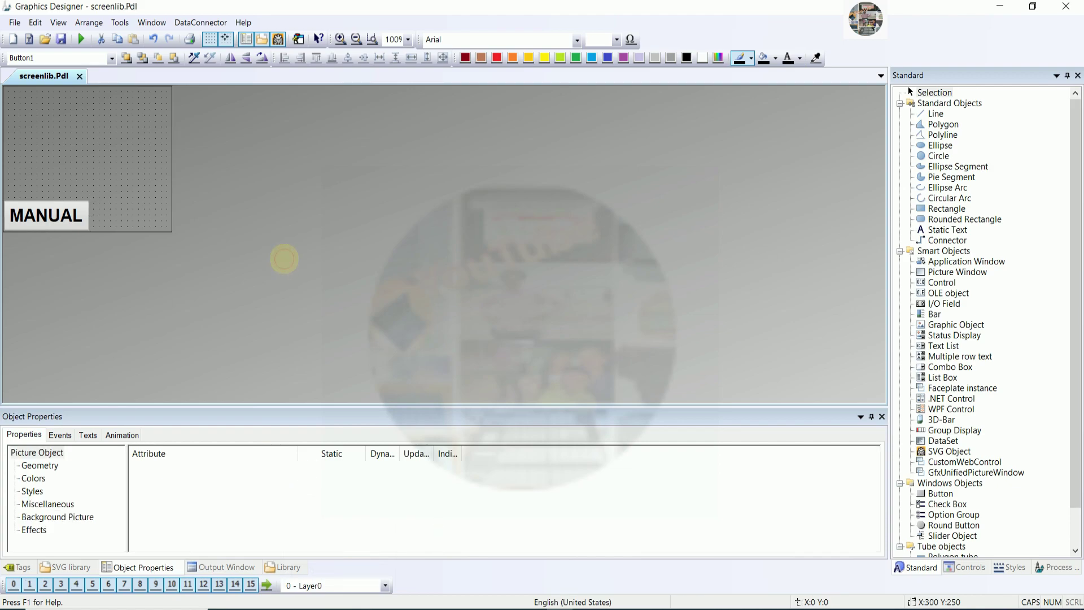
Step: Duplicate the MANUAL button and move the copy above the original to X 80, Y 90
click(64, 221)
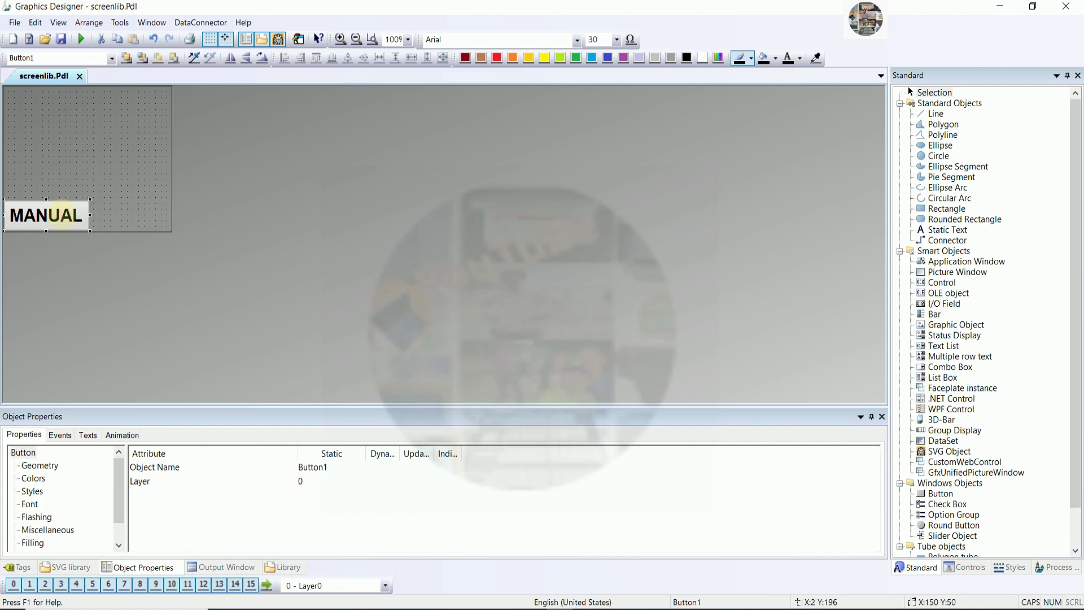
right_click(64, 220)
click(98, 248)
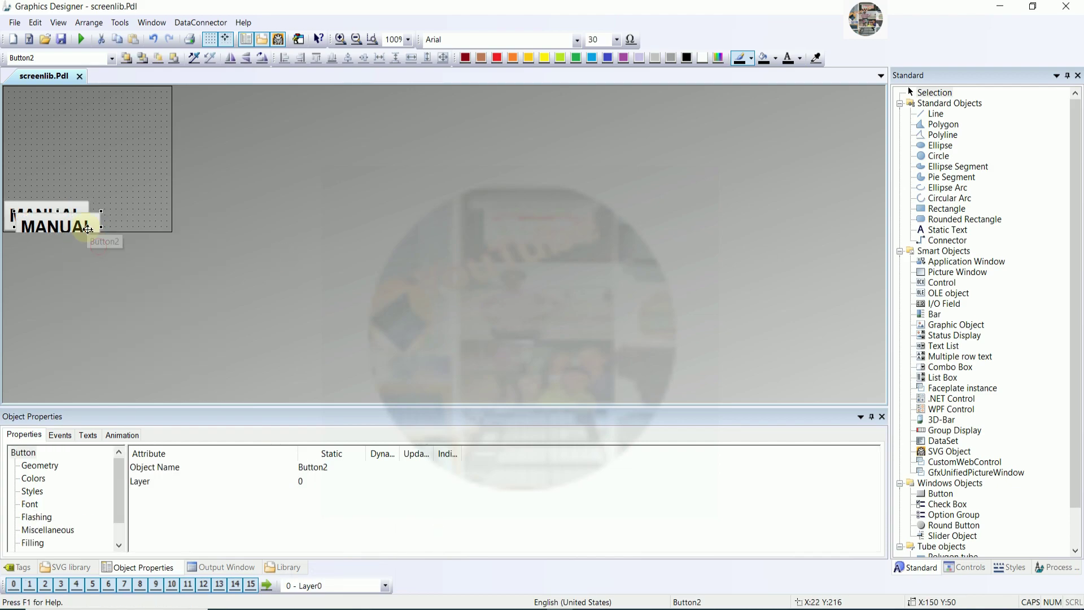
drag(92, 220, 112, 160)
click(226, 232)
Step: Narrow the original MANUAL button to a width of 138 from its right edge
click(152, 222)
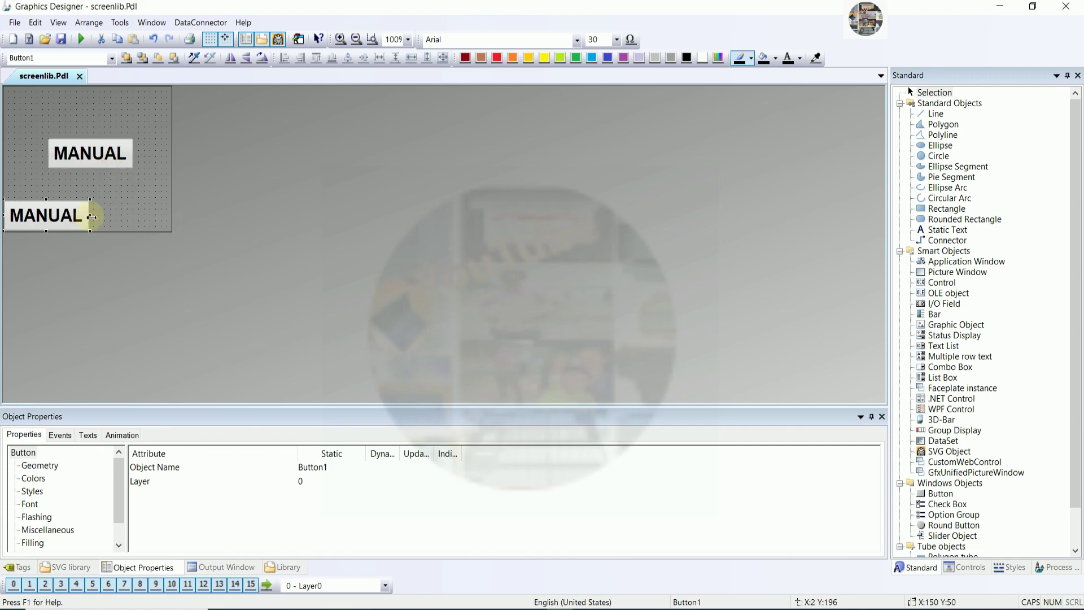
drag(91, 217, 85, 216)
click(240, 248)
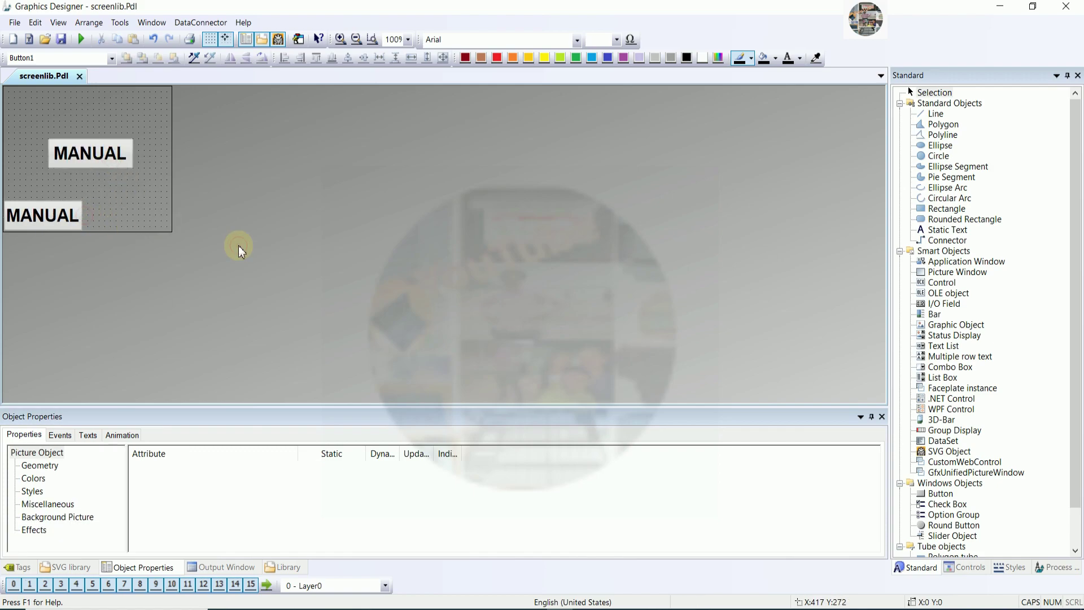
Step: Delete the duplicate MANUAL button in the middle of the picture
click(115, 163)
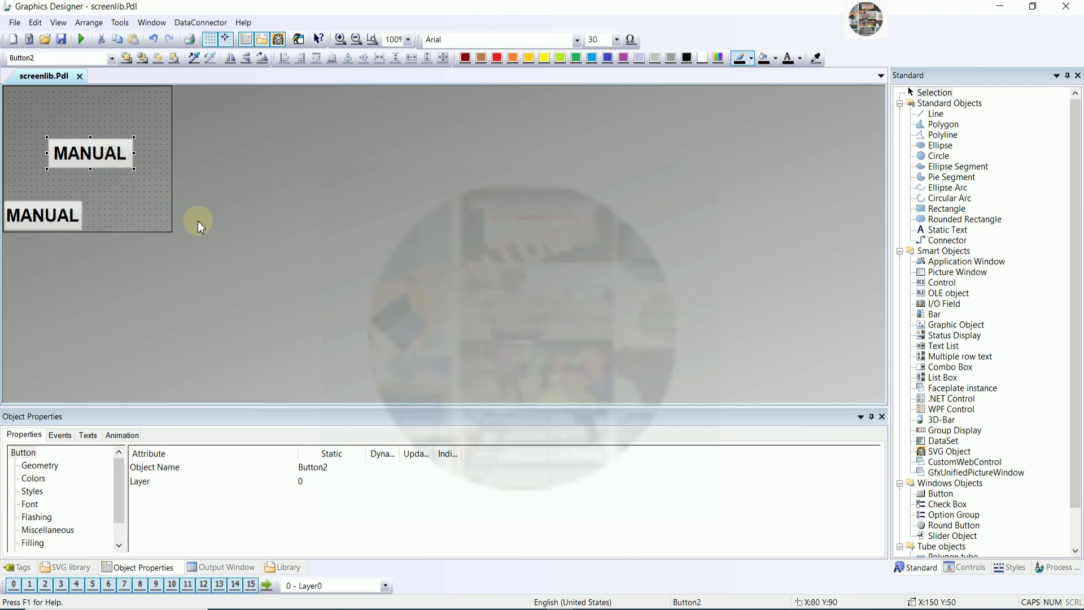
key(Delete)
click(203, 244)
Step: Duplicate the narrowed MANUAL button and position the copy in the picture's lower-right corner at X 157, Y 197
click(47, 208)
right_click(47, 207)
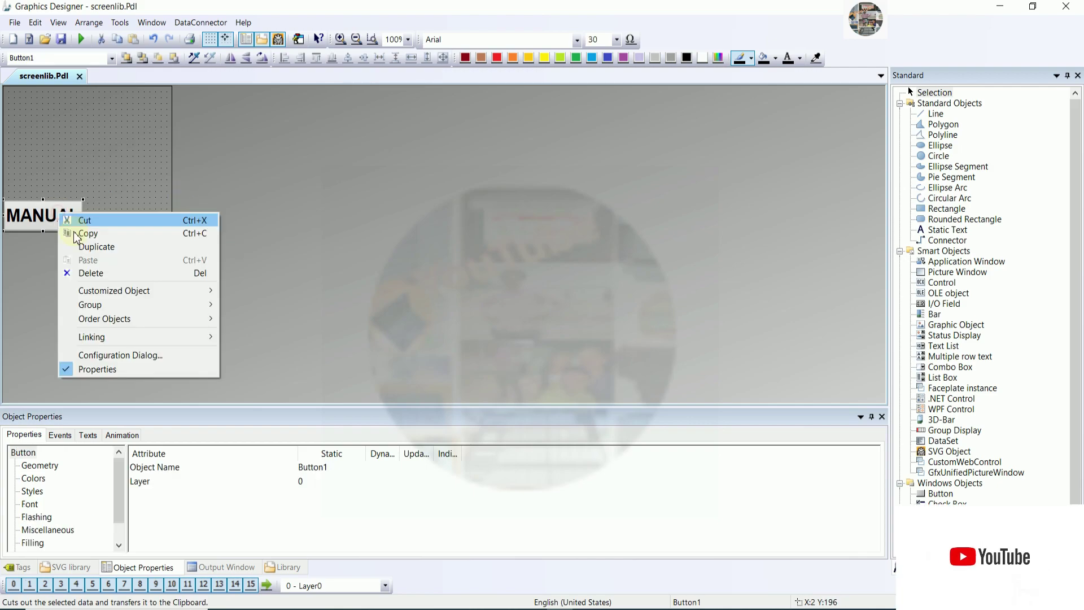
click(91, 244)
drag(77, 232, 148, 218)
key(Up)
key(Up)
key(Up)
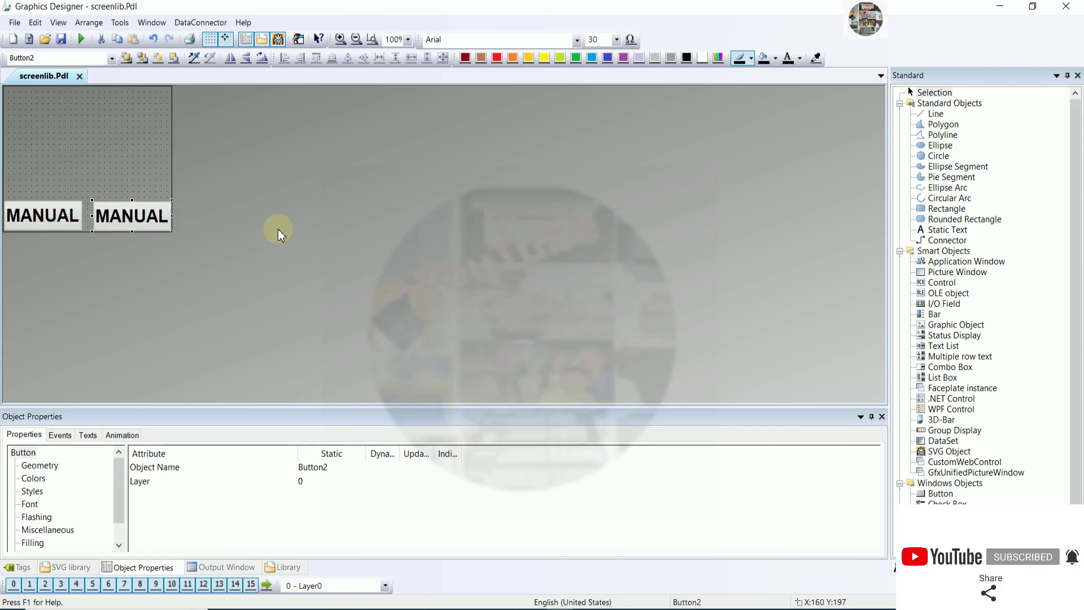
key(Left)
key(Left)
key(Left)
click(287, 228)
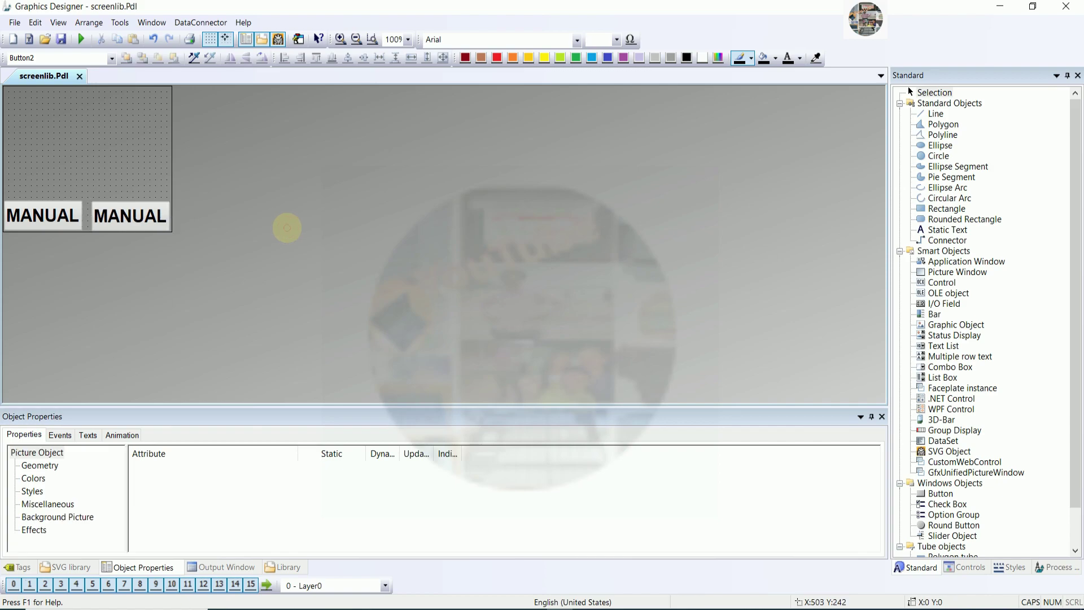
Step: Change the label of the lower-right button to AUTO
click(90, 225)
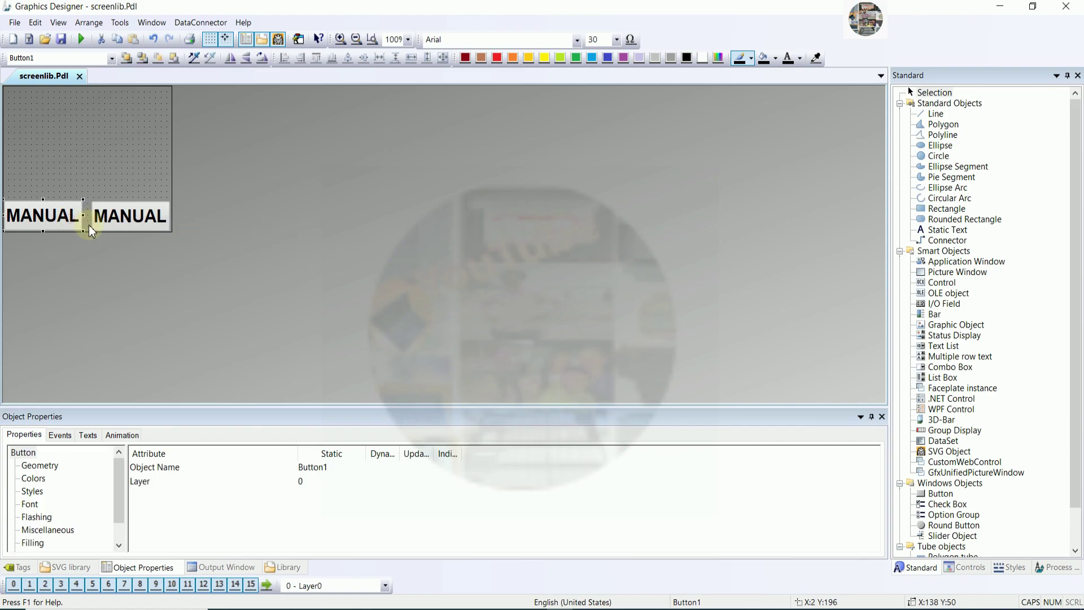
double_click(93, 217)
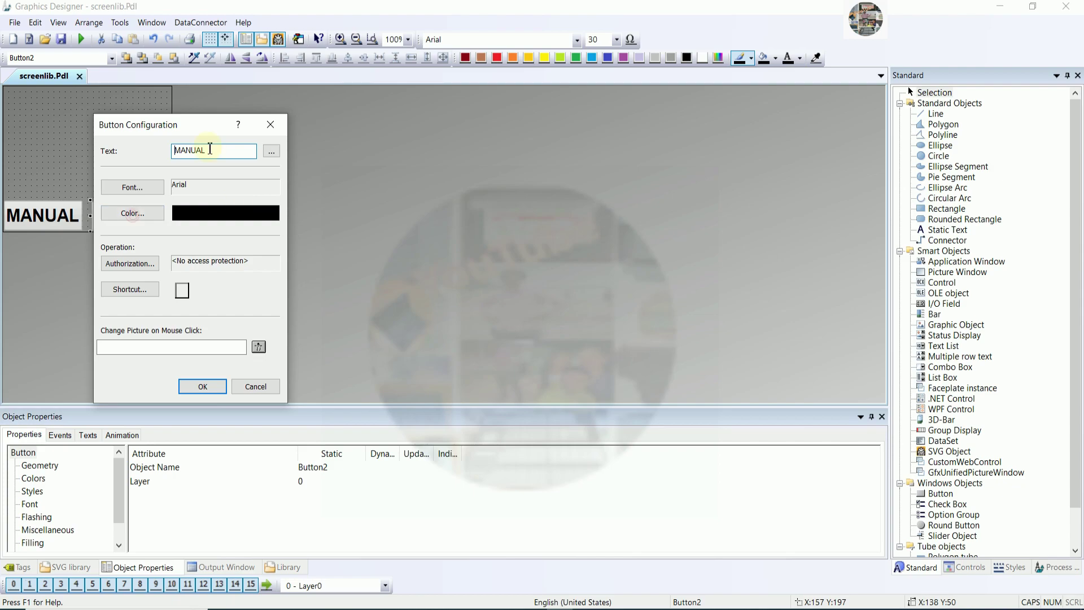
drag(219, 115, 517, 122)
double_click(512, 145)
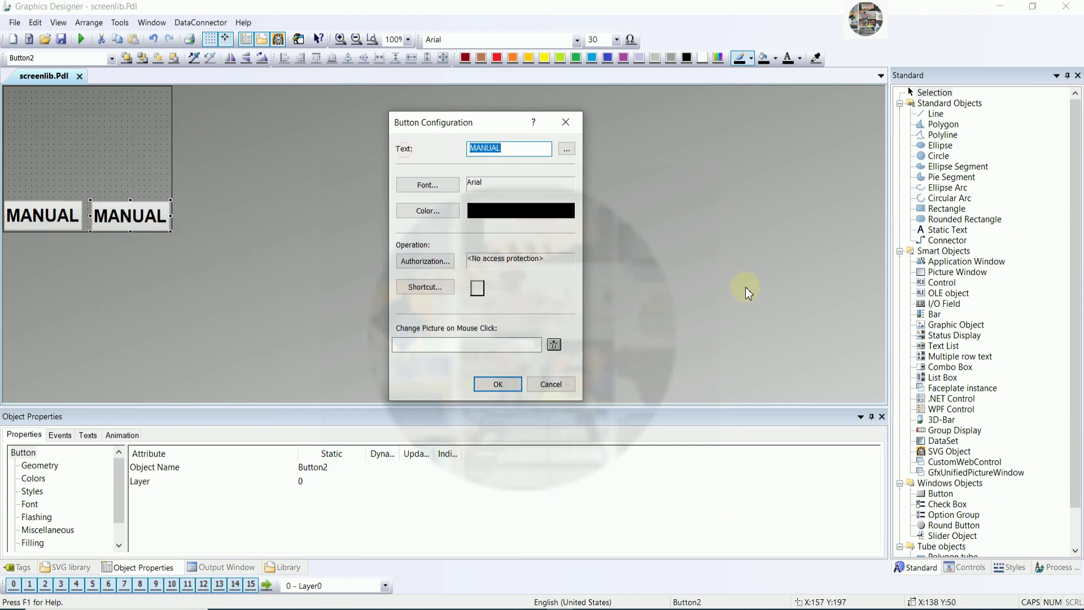
text(MAN)
click(497, 383)
click(315, 293)
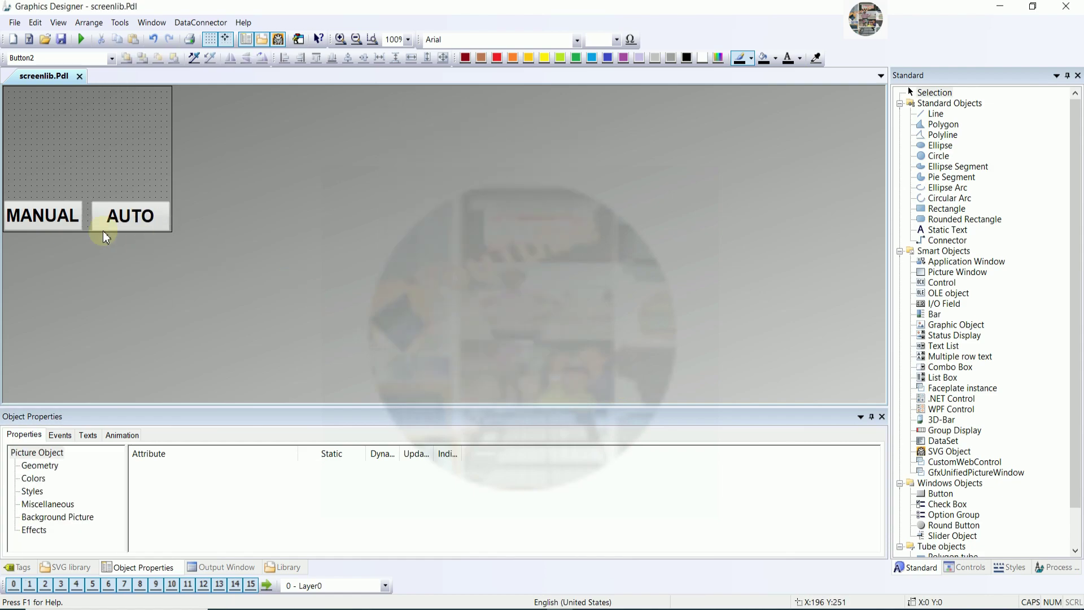
Step: Align the MANUAL and AUTO buttons along their top edges
click(72, 222)
shift+click(130, 217)
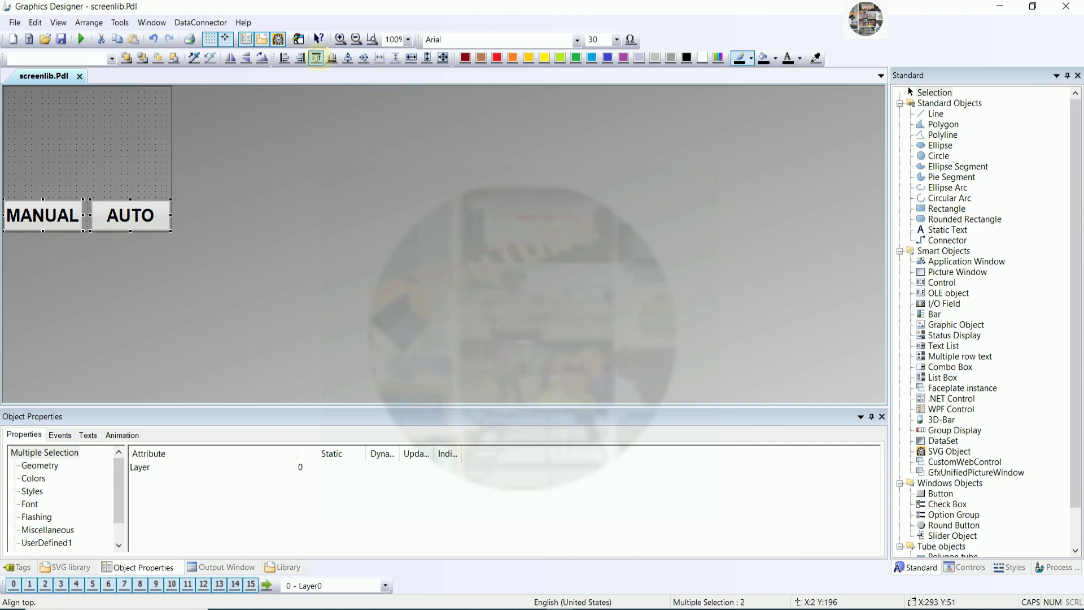
click(319, 213)
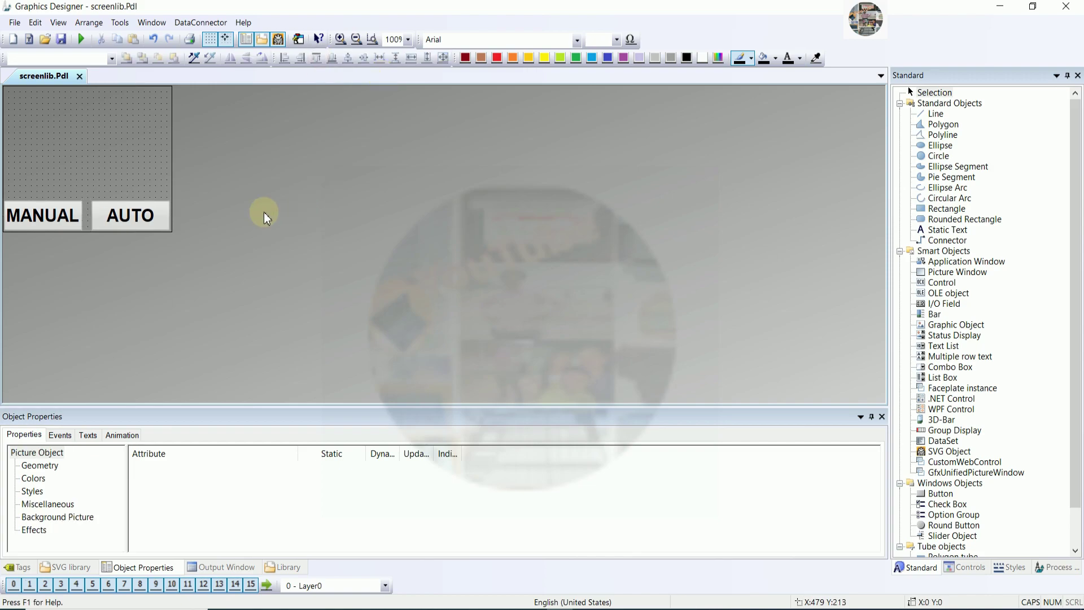
Step: Widen the AUTO button by stretching its left edge slightly toward the MANUAL button
click(136, 217)
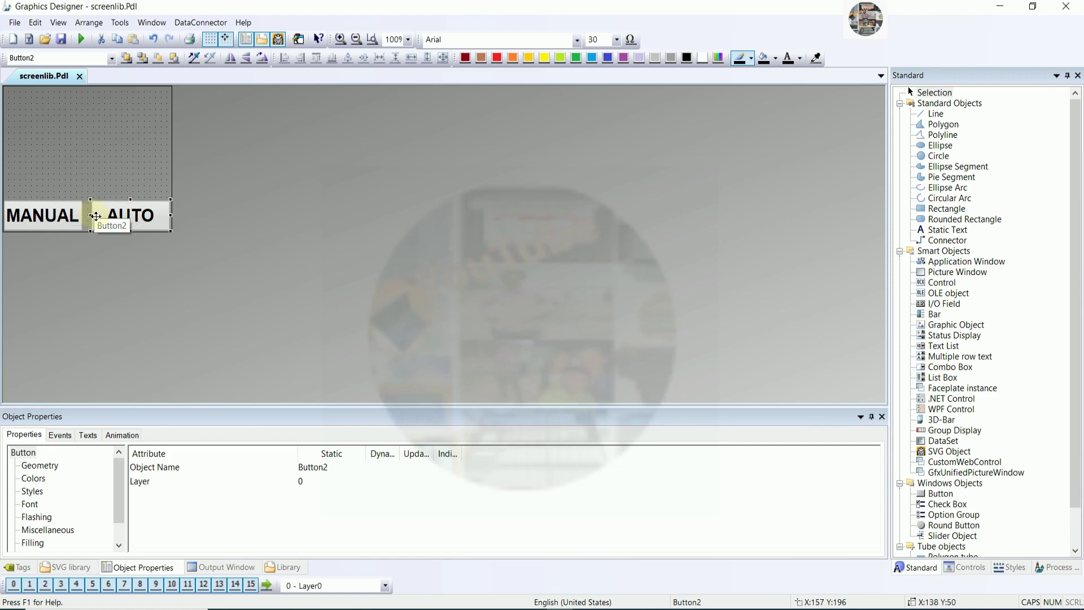
click(249, 237)
click(138, 221)
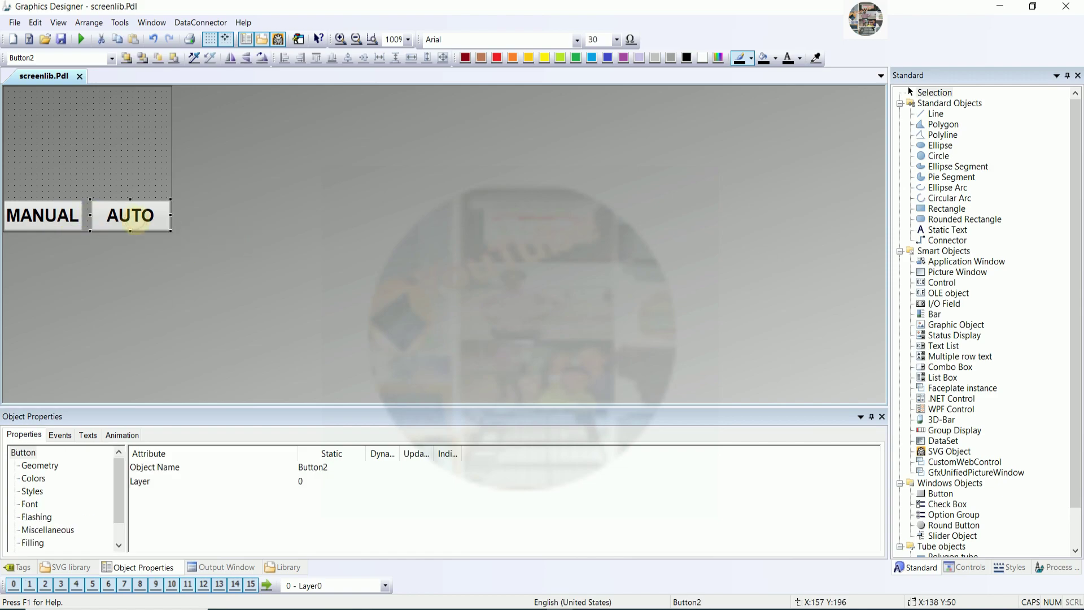
drag(92, 217, 88, 217)
click(247, 217)
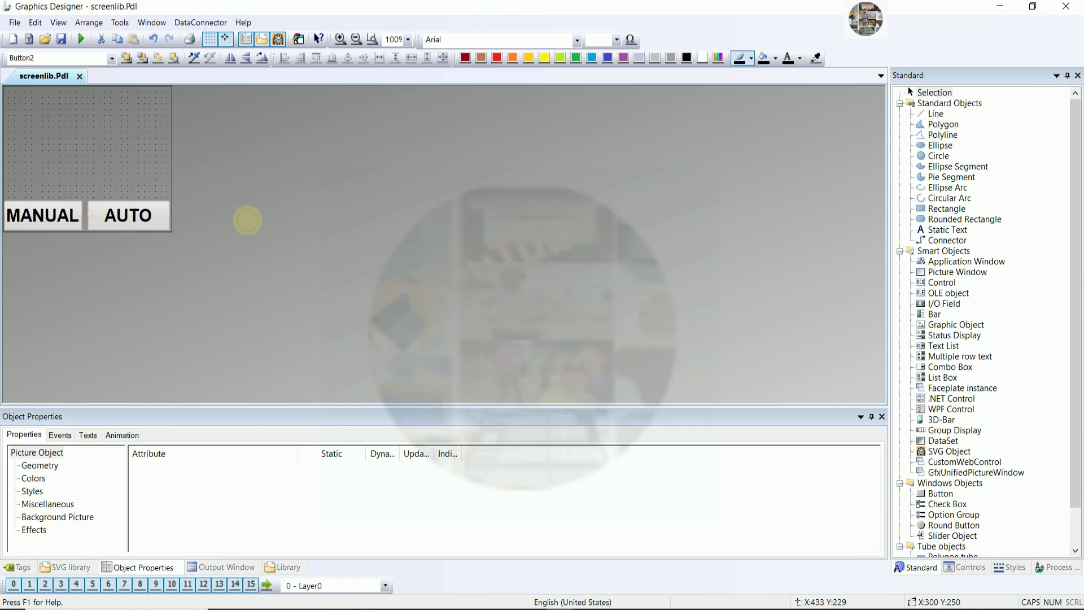
Step: Match the AUTO button's width to the MANUAL button
click(143, 220)
shift+click(79, 214)
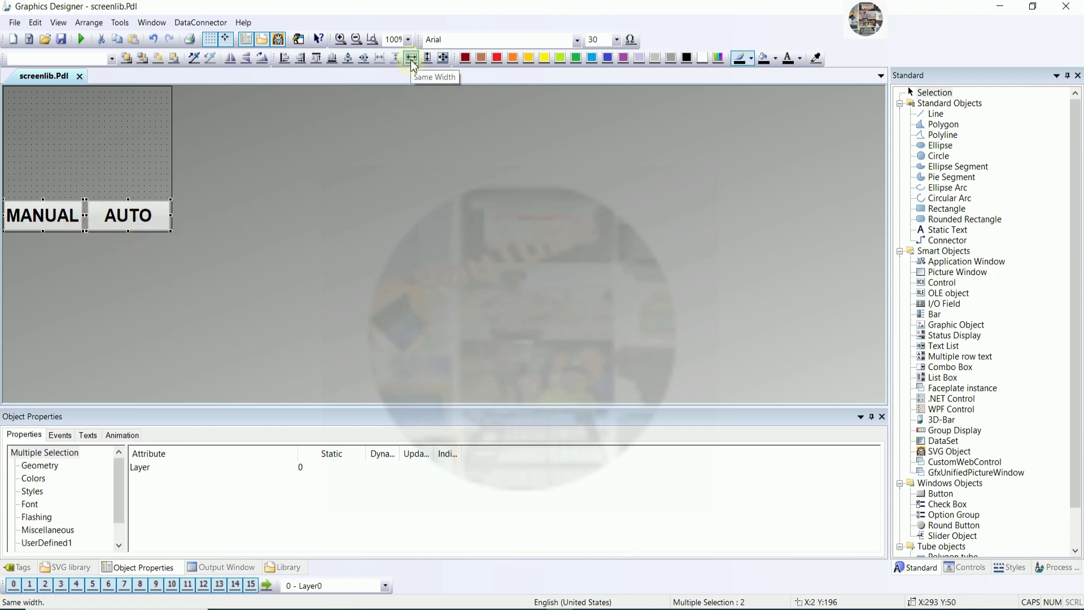
click(444, 57)
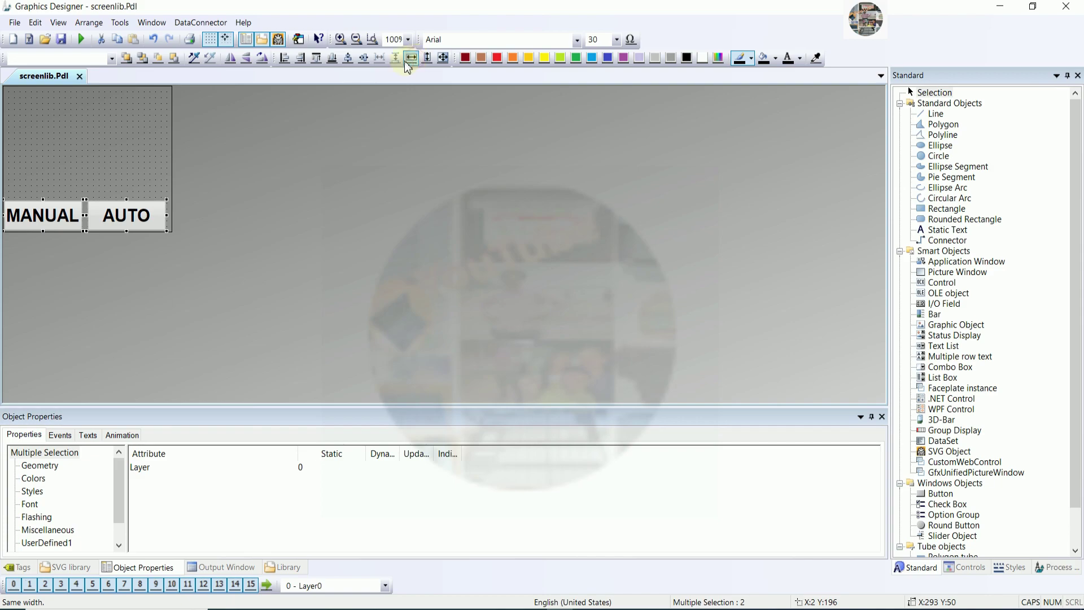
click(323, 147)
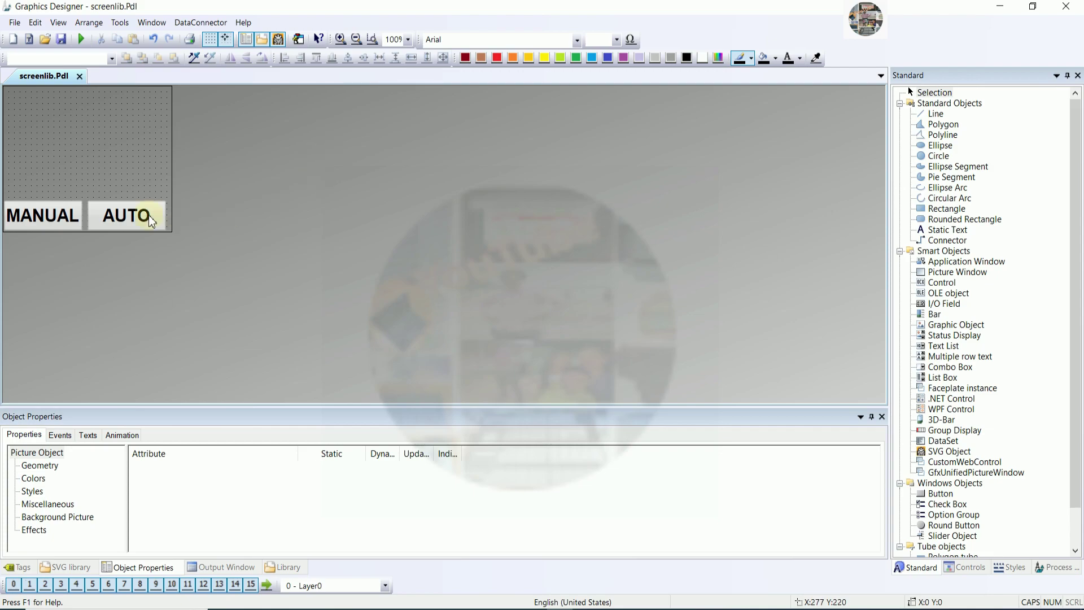
click(63, 217)
shift+click(139, 216)
click(241, 219)
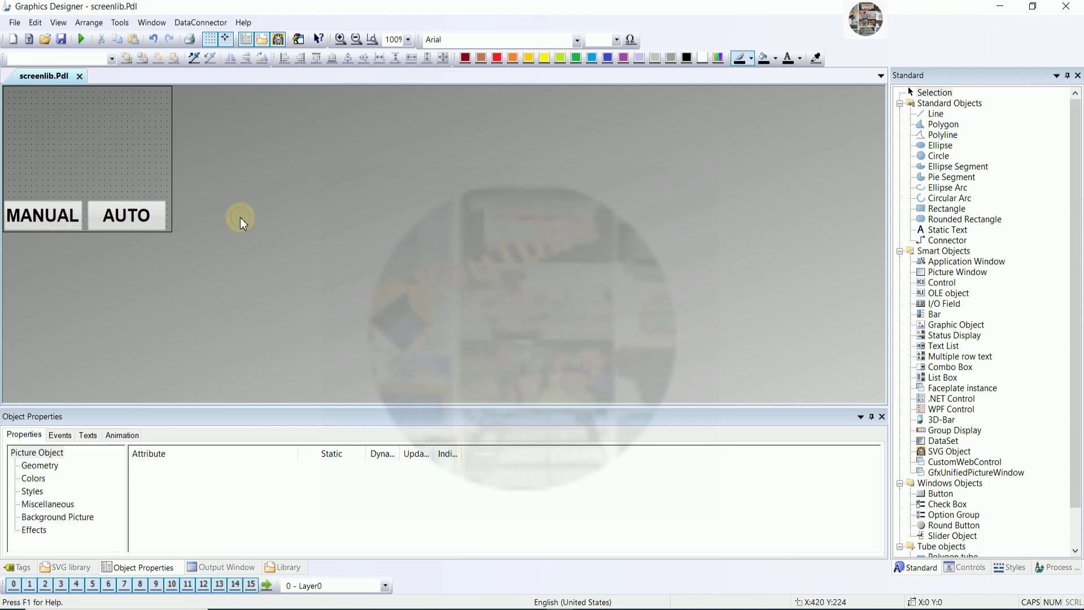
Step: Nudge the AUTO button right to X 157 so it meets the picture's right edge
click(164, 217)
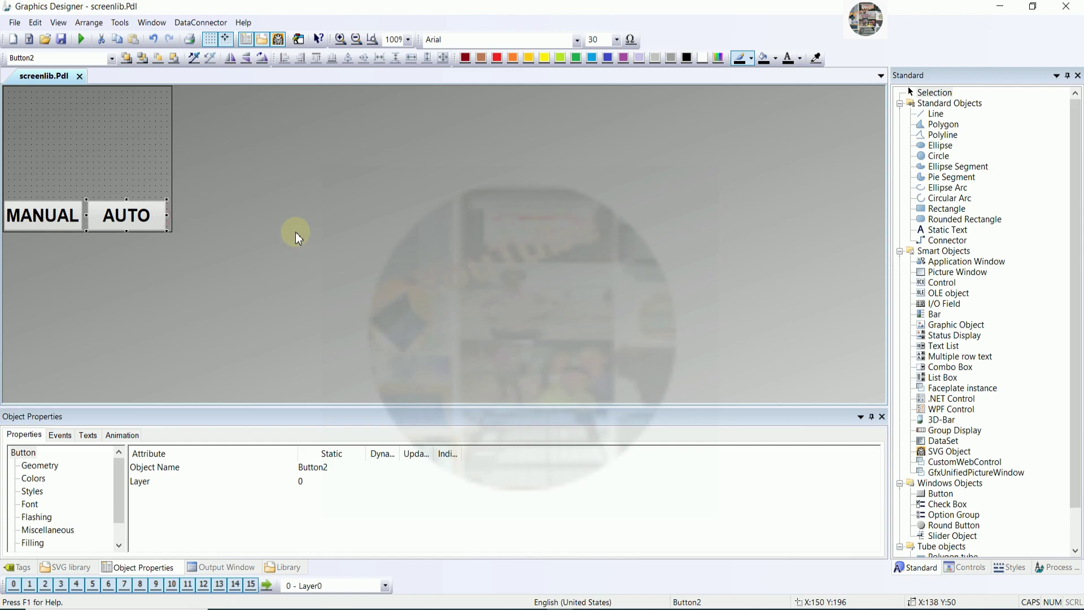
key(Right)
key(Right)
key(Right)
key(Right)
key(Right)
key(Right)
key(Right)
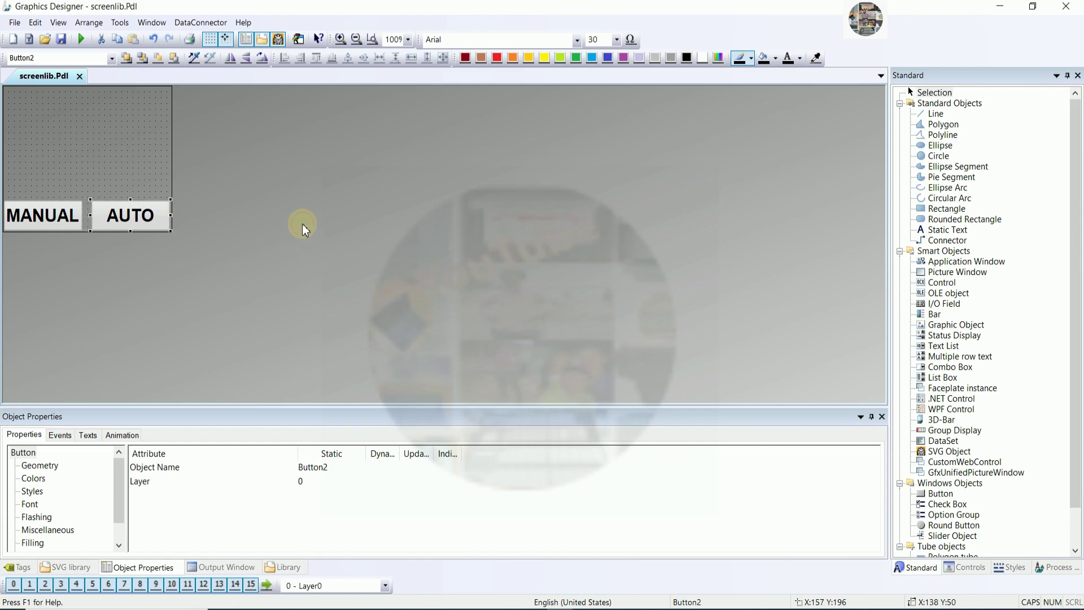
click(302, 223)
Step: Stretch the AUTO button's left edge to X 150, making the button 145 wide
click(82, 214)
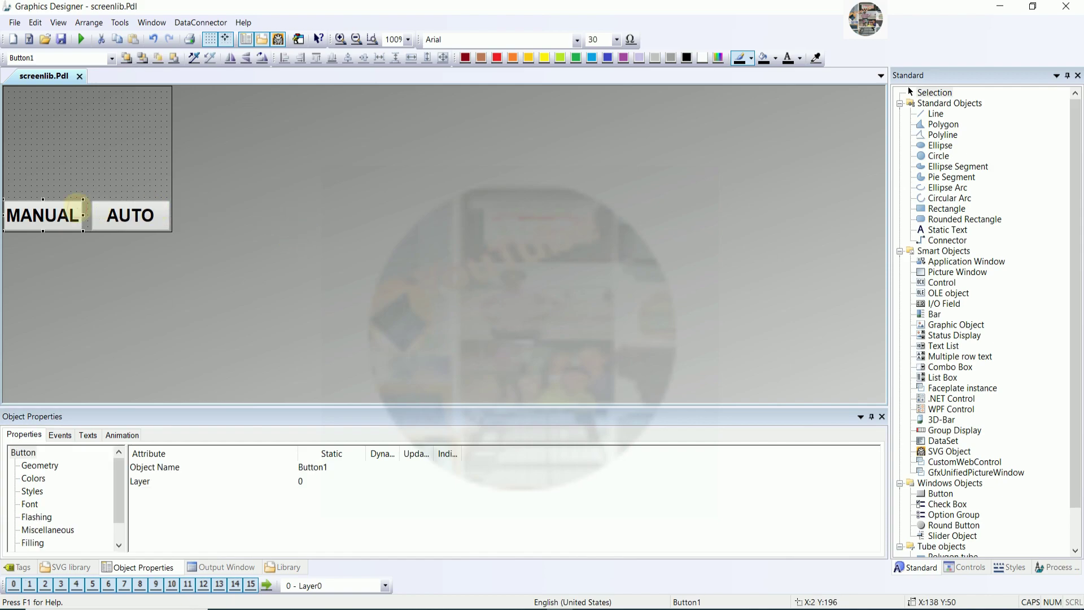
click(229, 215)
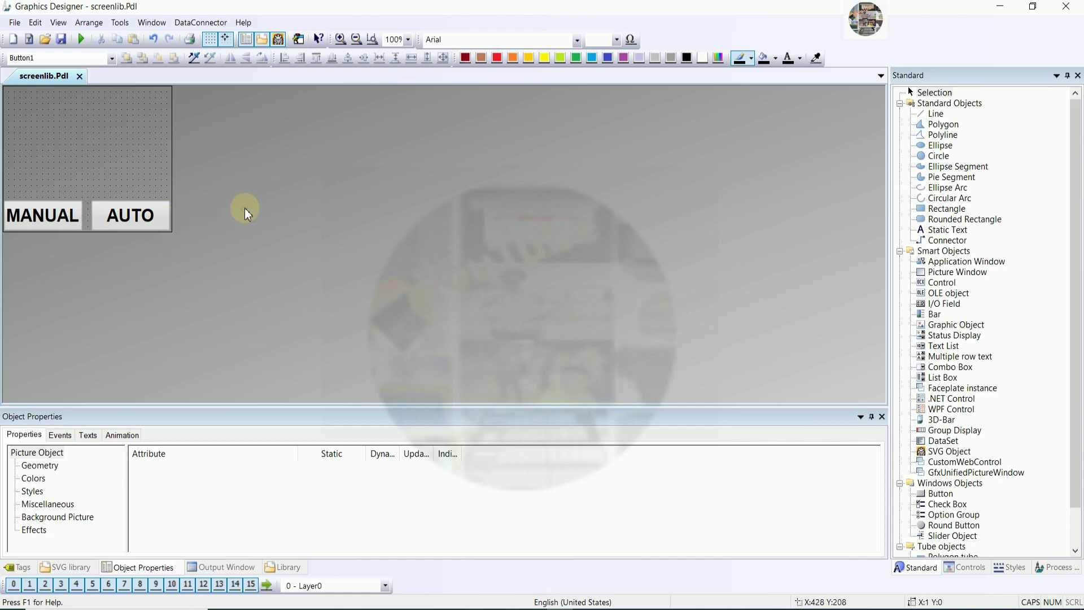
click(163, 223)
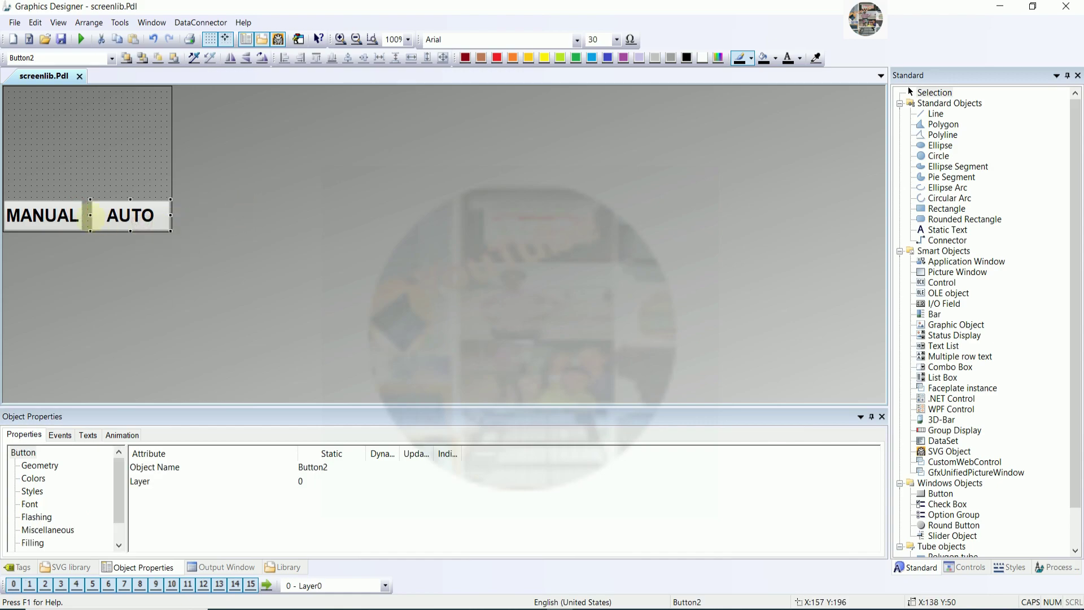
drag(91, 217, 87, 216)
click(133, 266)
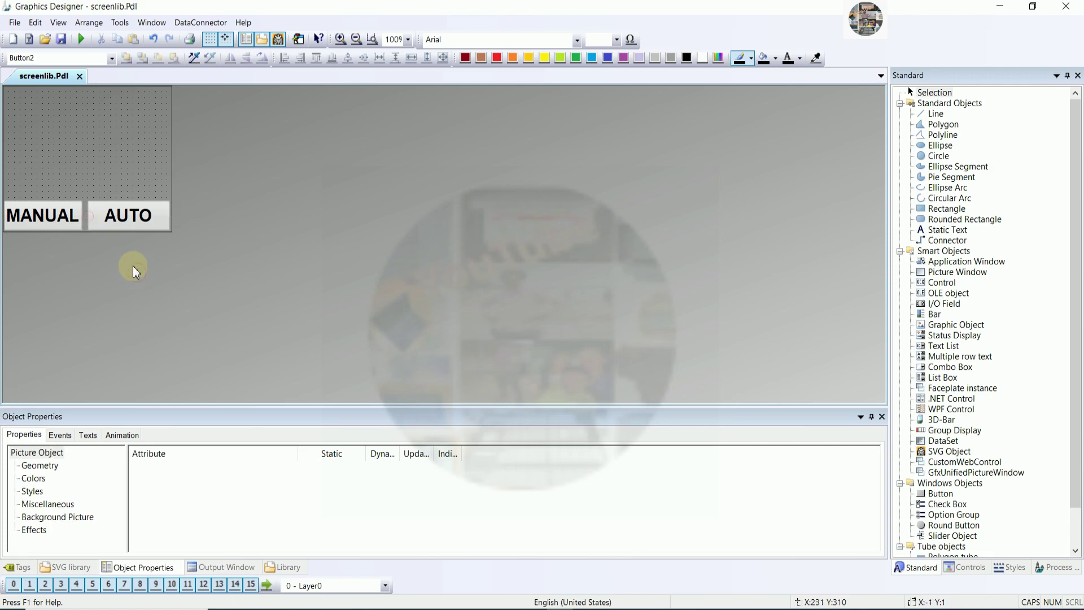
click(79, 220)
click(171, 256)
click(81, 219)
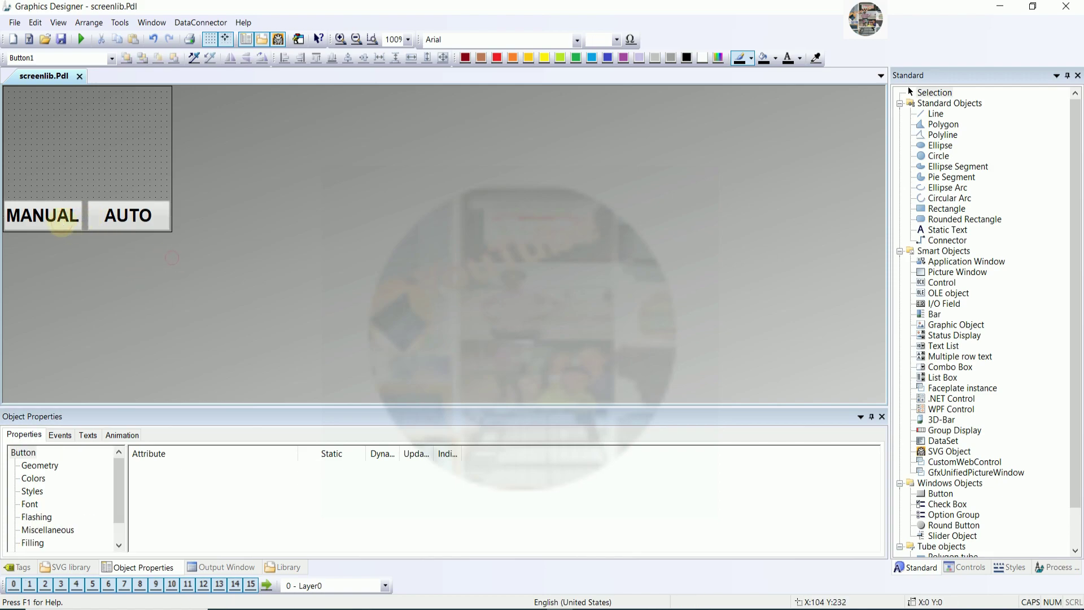
shift+click(128, 226)
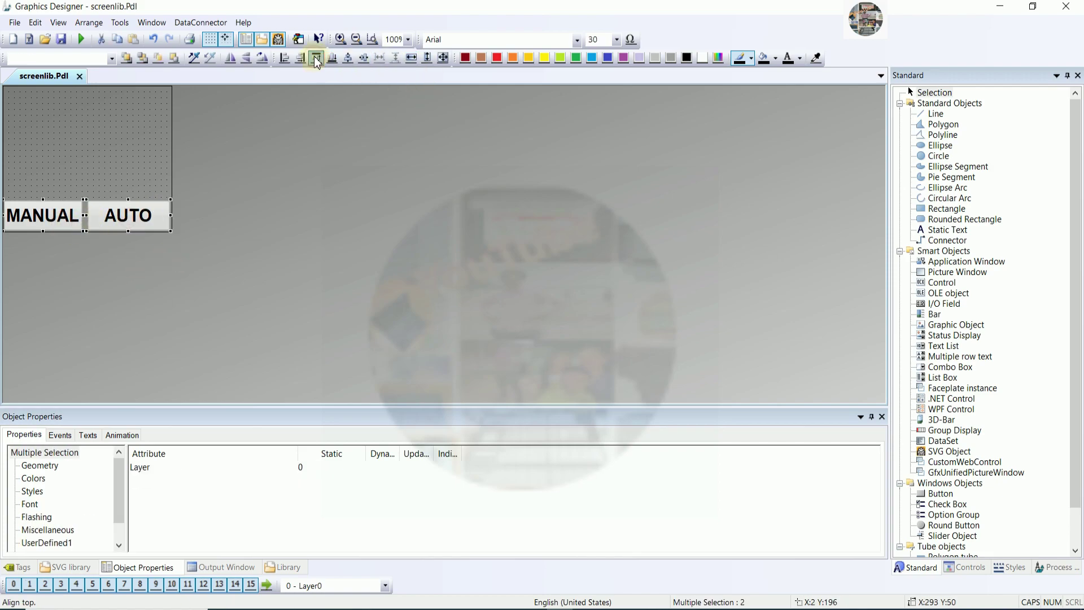
click(305, 246)
Step: Duplicate the MANUAL and AUTO buttons together and place the copies above the originals at X 10, Y 120
click(57, 218)
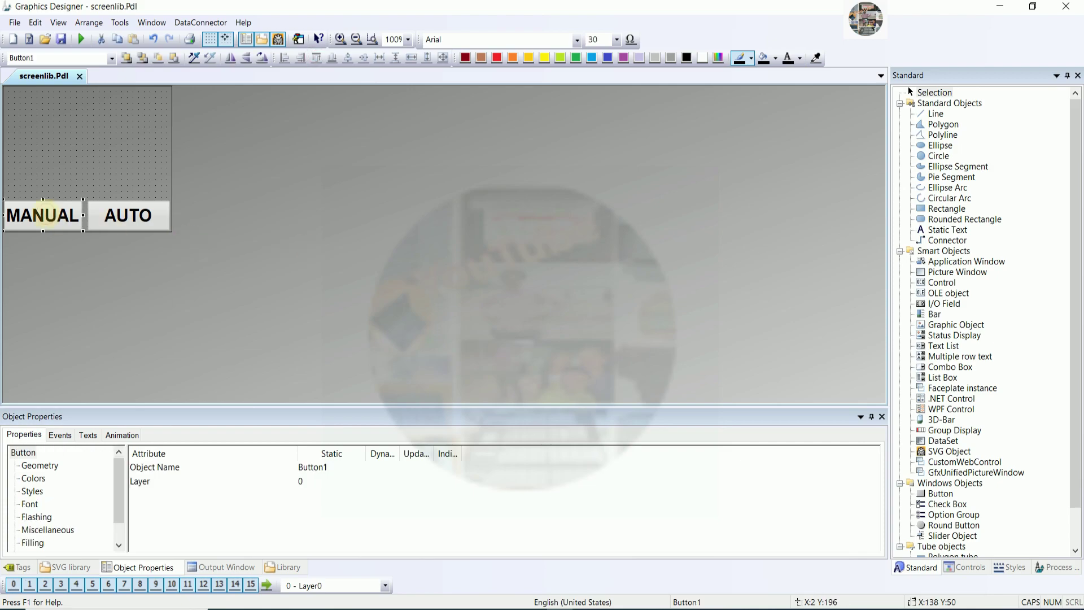
shift+click(110, 218)
right_click(129, 216)
click(169, 250)
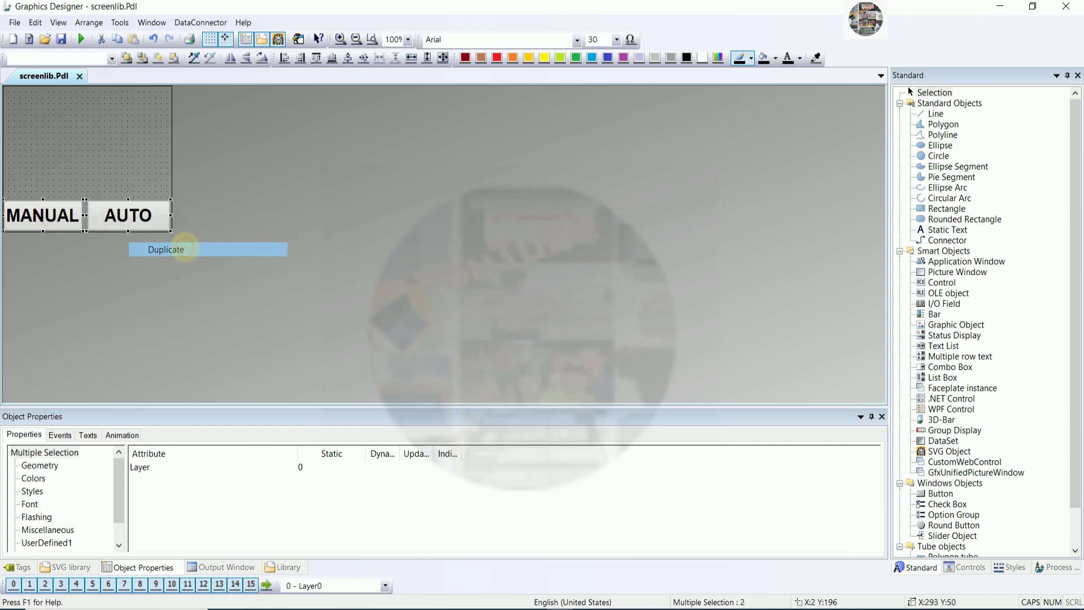
drag(141, 184, 140, 164)
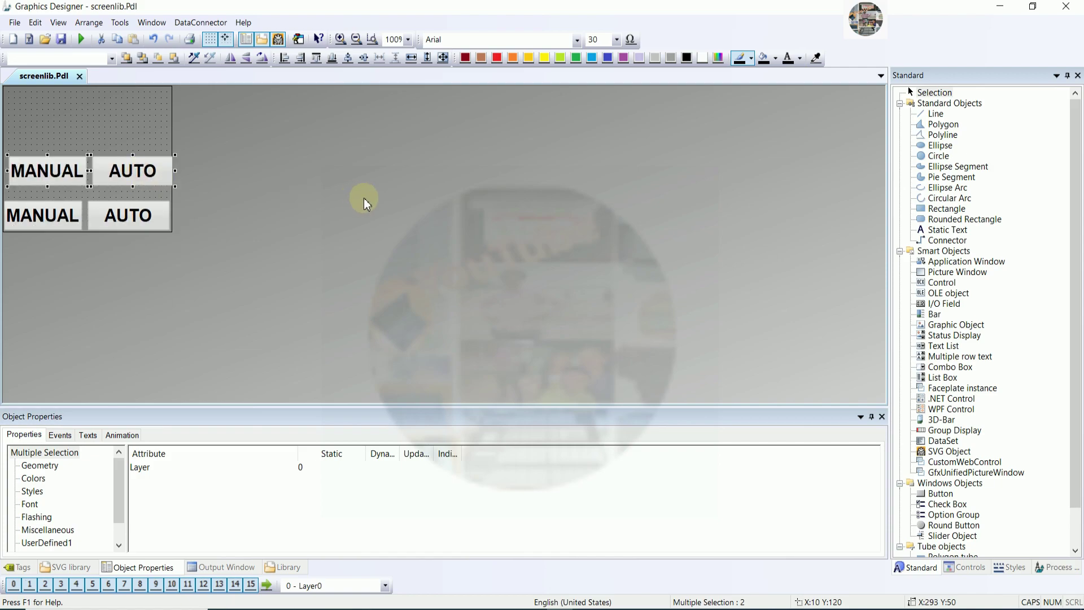
Step: Nudge the duplicated button pair to X 2, Y 143 so it sits directly above the original row
key(Down)
key(Down)
key(Left)
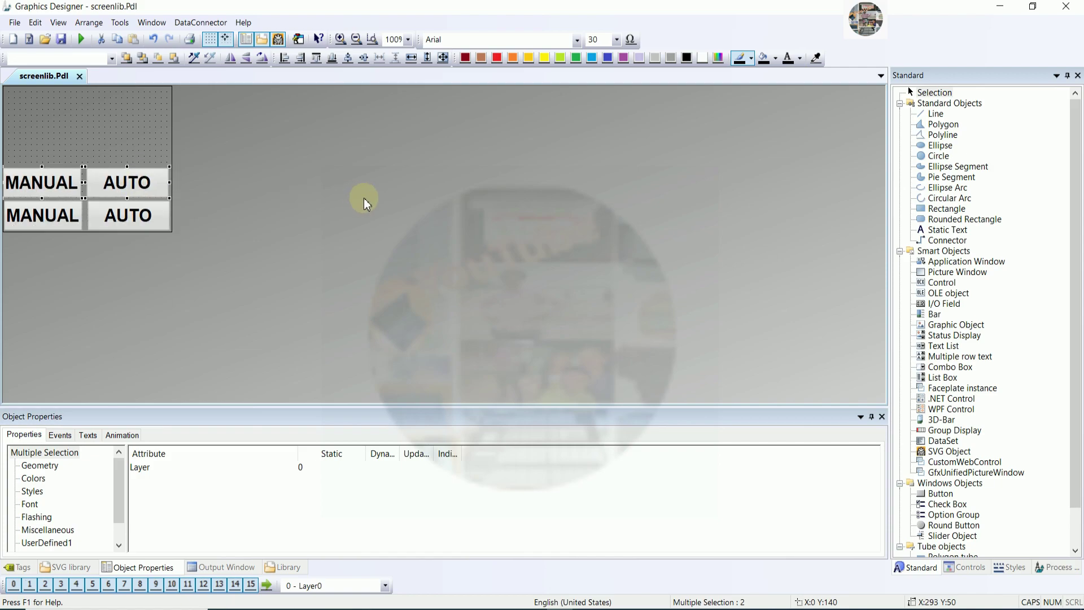
key(Right)
key(Right)
key(Right)
key(Right)
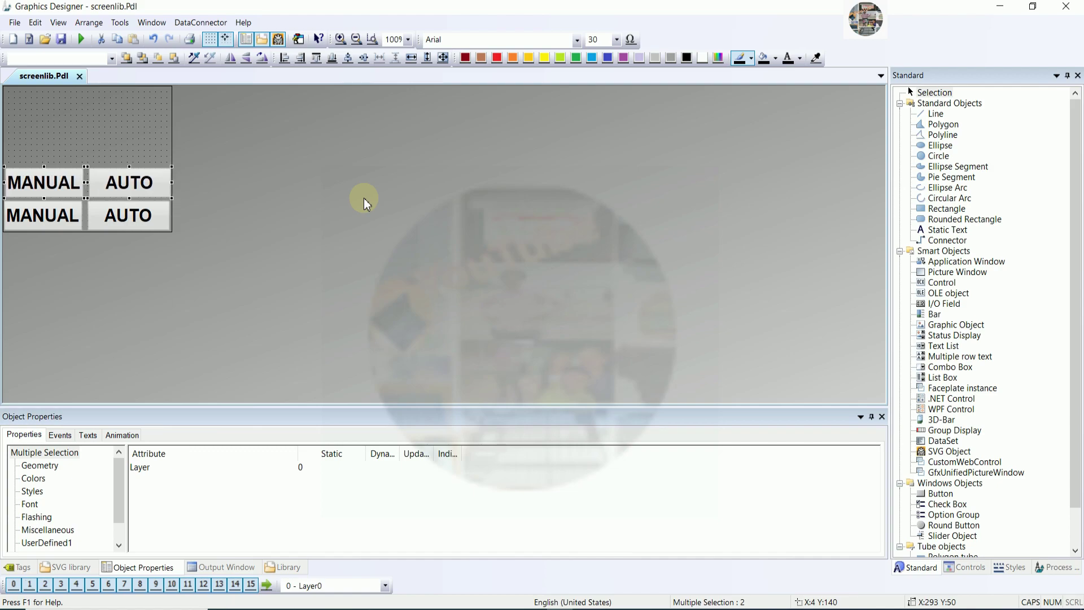
key(Left)
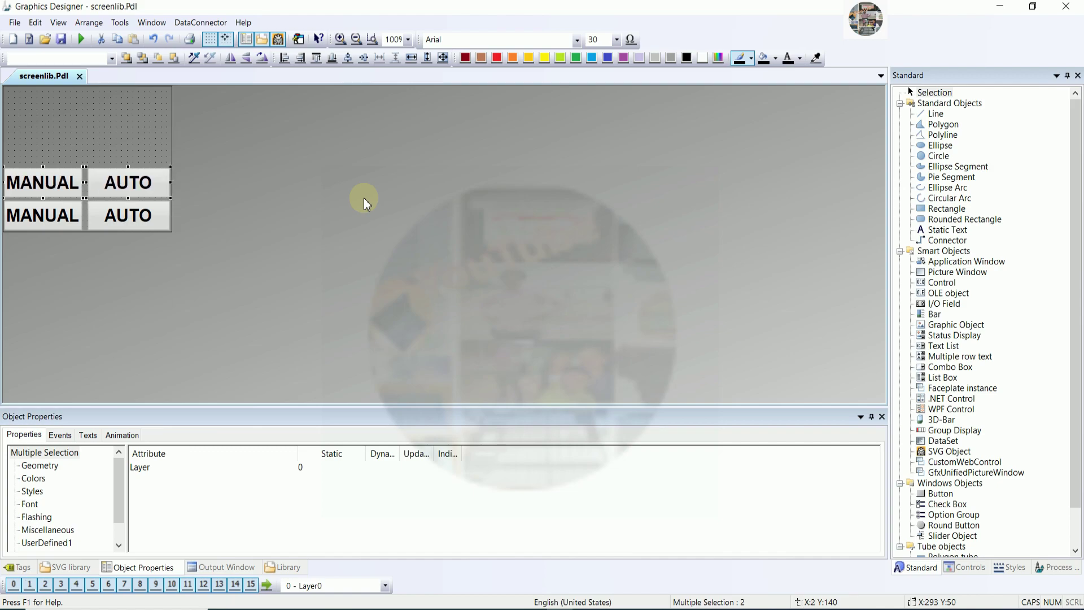
key(Left)
key(Down)
key(Down)
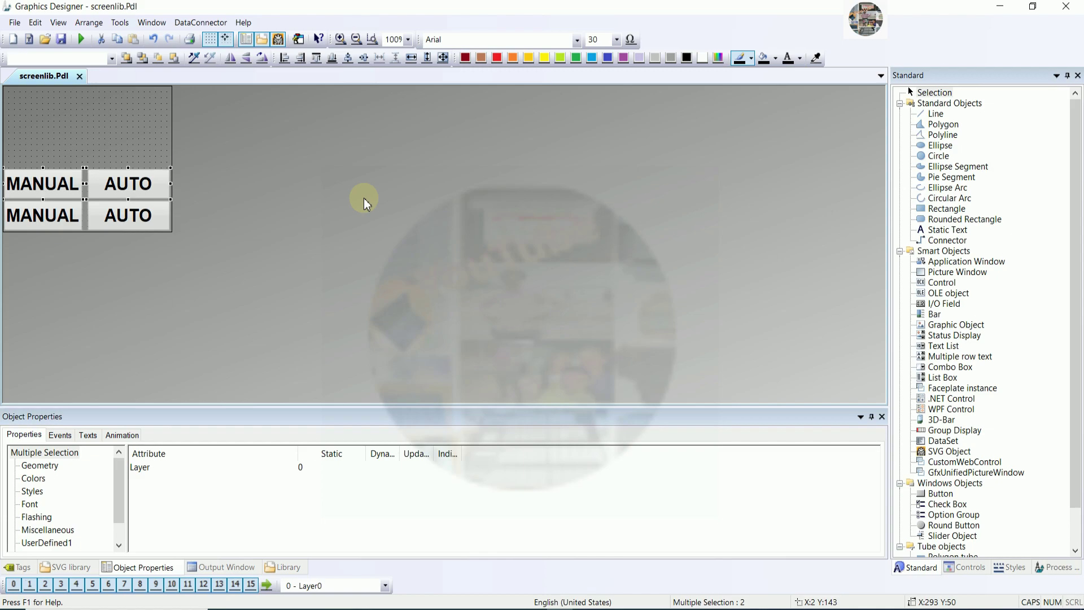
key(Down)
click(363, 191)
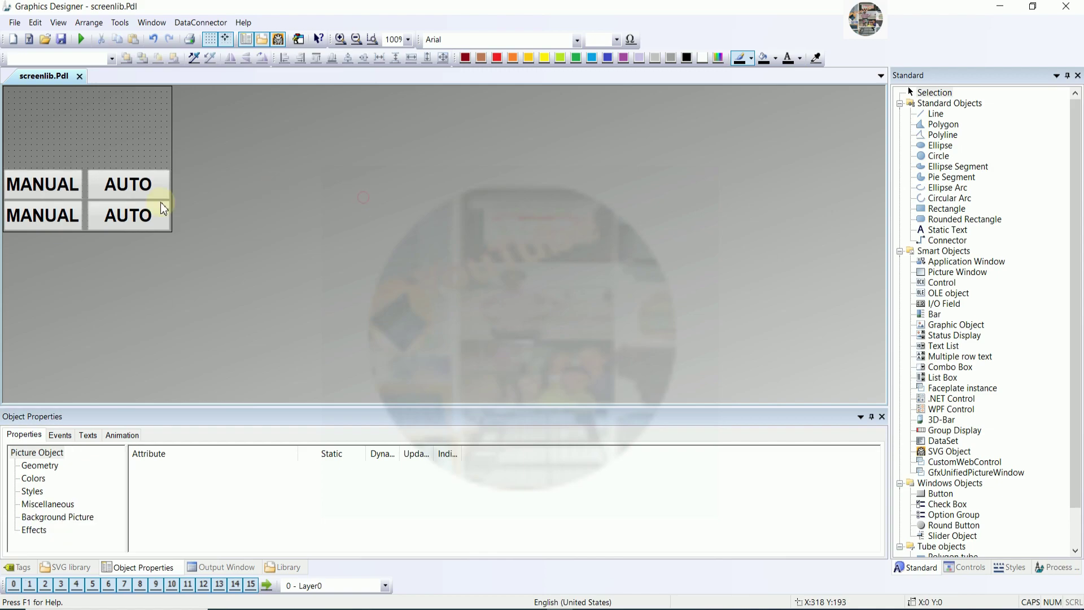
Step: Change the label of the upper-left MANUAL button to AUTO
double_click(64, 189)
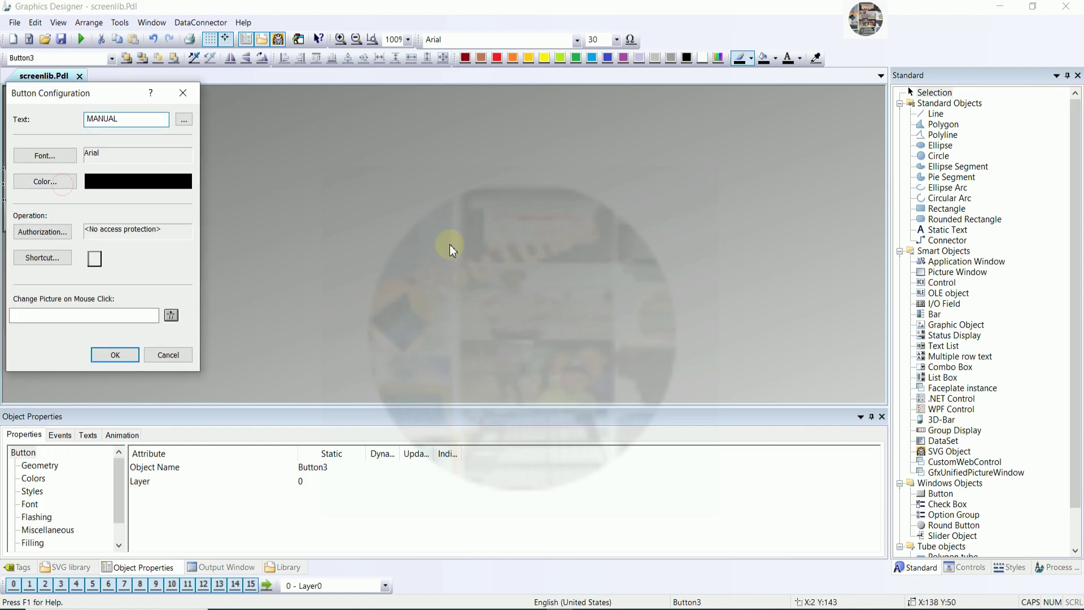
text(AUTO)
click(128, 352)
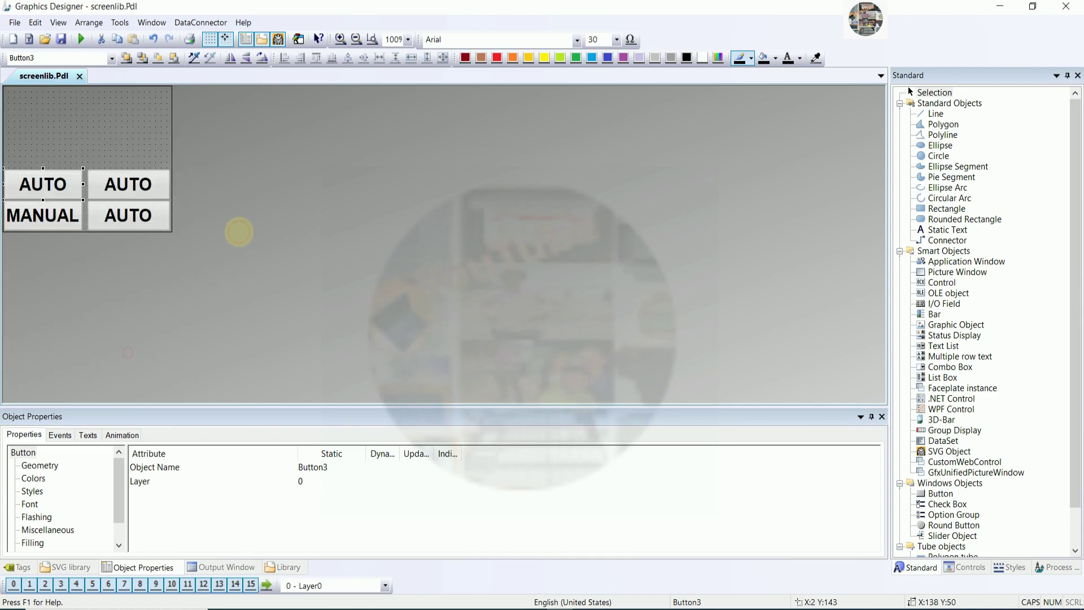
click(236, 221)
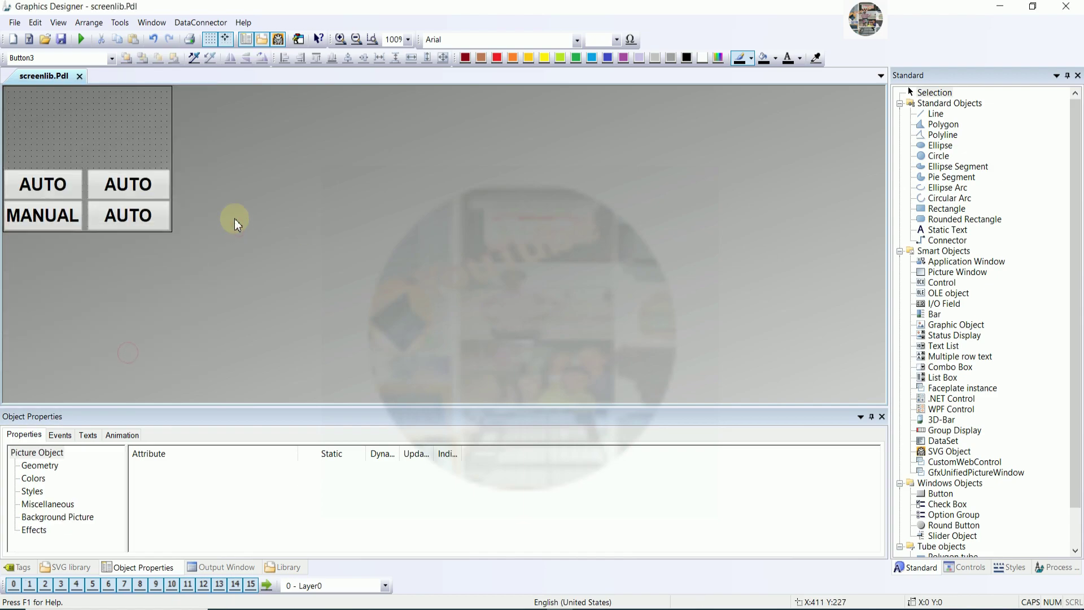
Step: Change the label of the upper-right AUTO button to START
double_click(156, 192)
drag(209, 117, 125, 129)
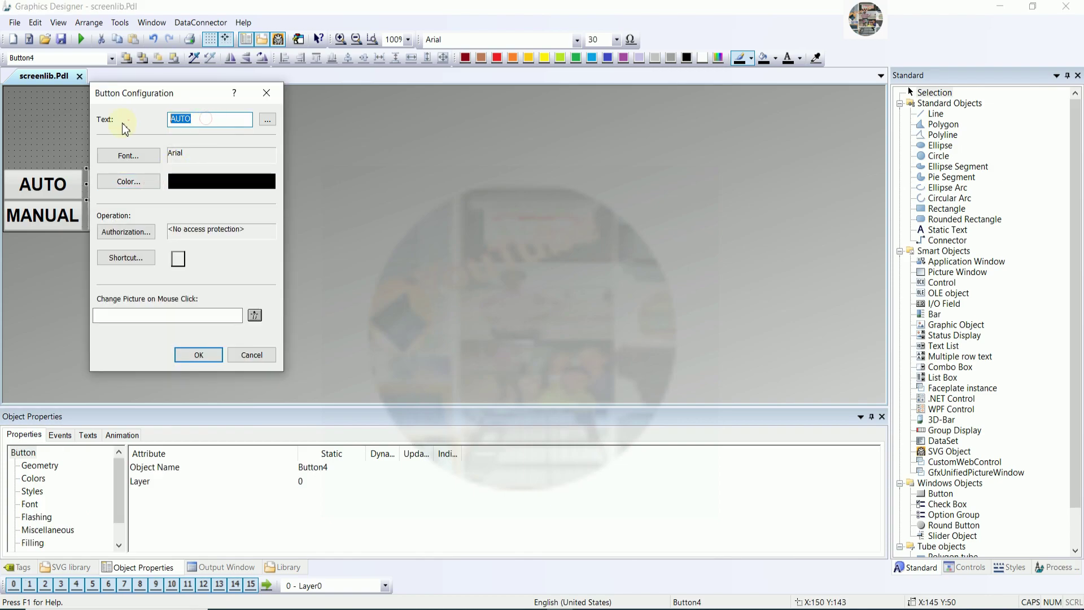
text(AT)
key(BackSpace)
key(BackSpace)
text(STAR)
click(198, 355)
Step: Change the label of the lower-right AUTO button to STOP
double_click(141, 214)
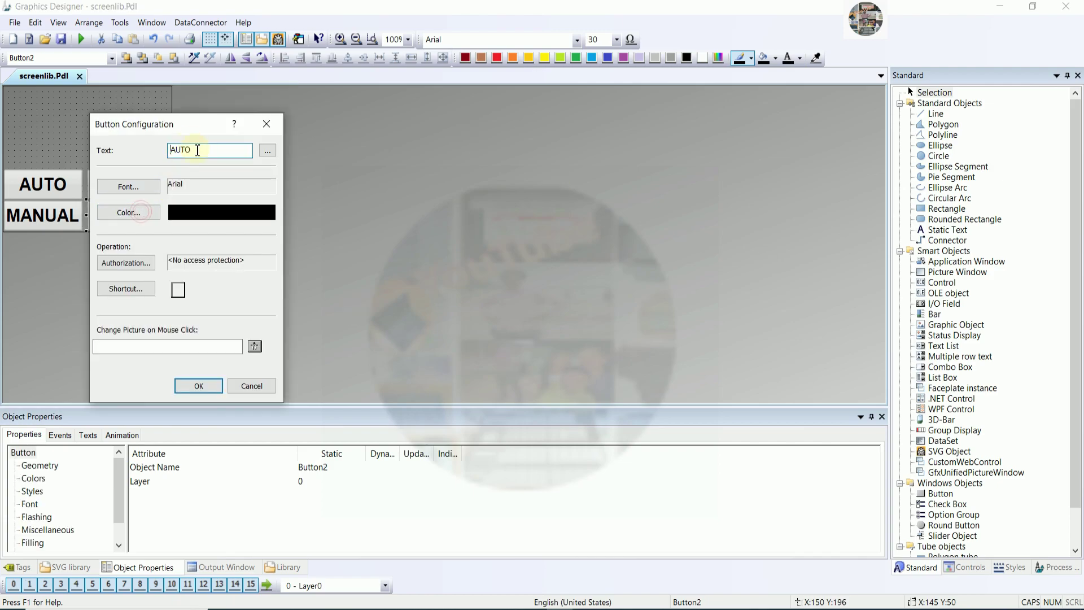
text(STOP)
click(217, 387)
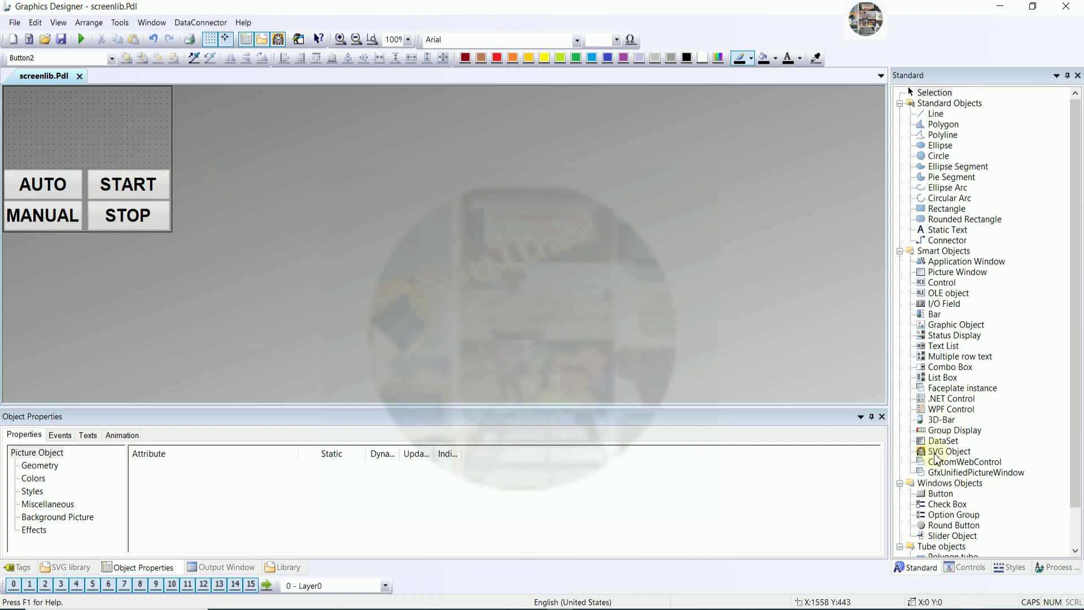
Step: Insert a Siemens HMI Symbol Library 1.4.1 control, 130 × 90 at X 90, Y 20, above the buttons
scroll(937, 459, down, 1)
scroll(944, 520, up, 1)
click(965, 567)
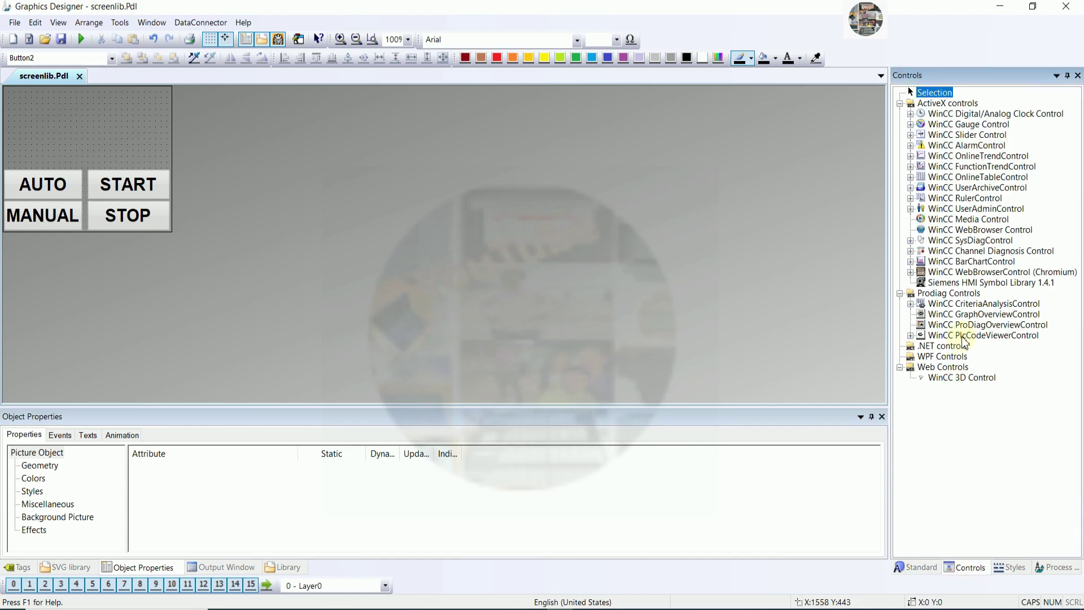
click(954, 283)
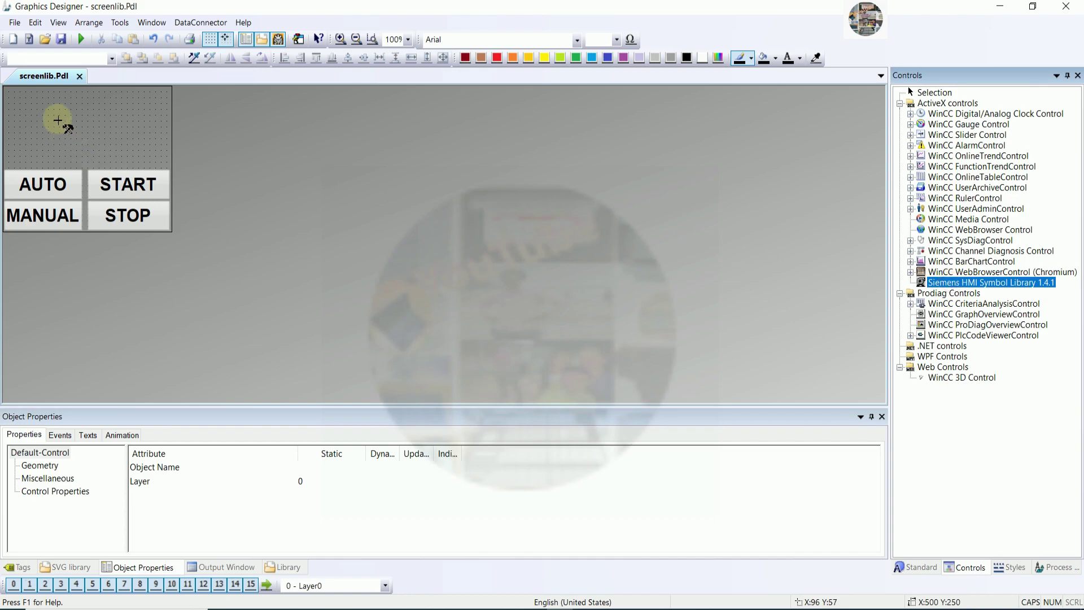
drag(53, 97, 129, 152)
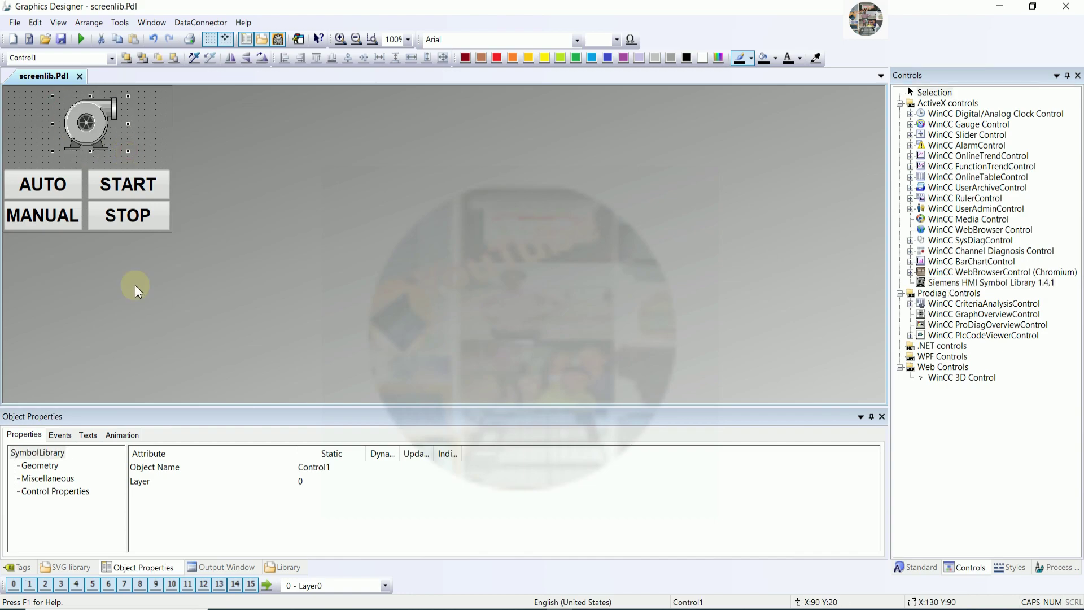
Step: Replace the inserted symbol with a motor from the Motors category of the Siemens HMI Symbol Library
double_click(85, 131)
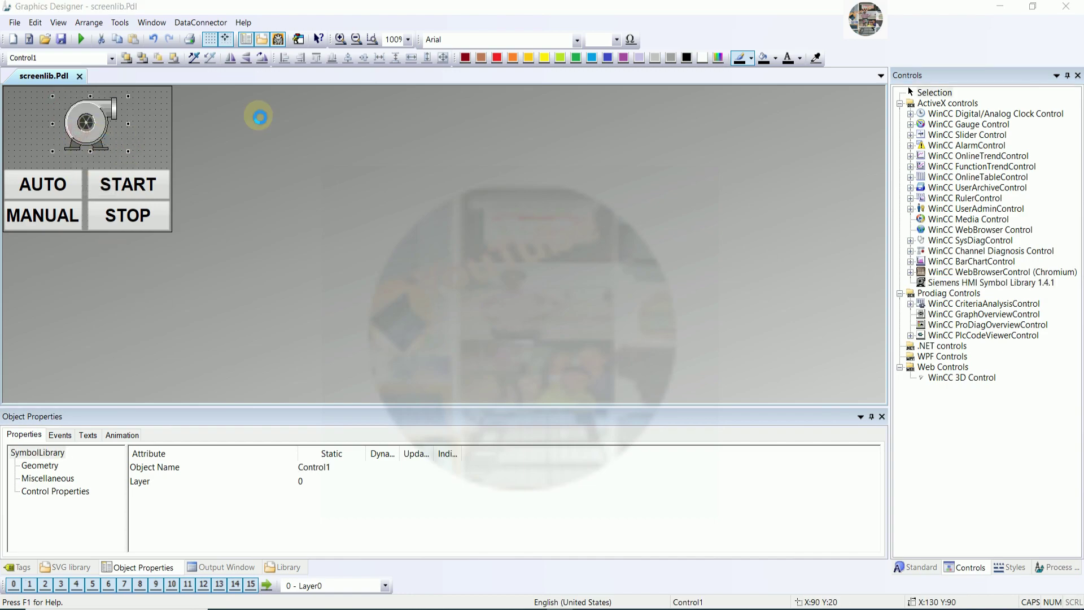
drag(252, 17, 532, 38)
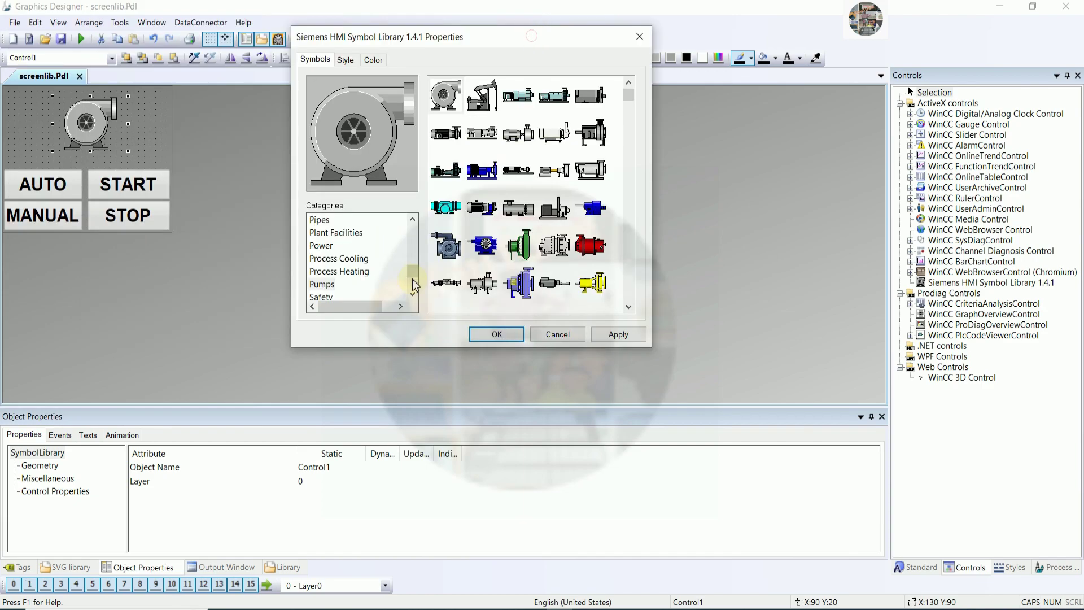
scroll(413, 265, up, 1)
click(323, 246)
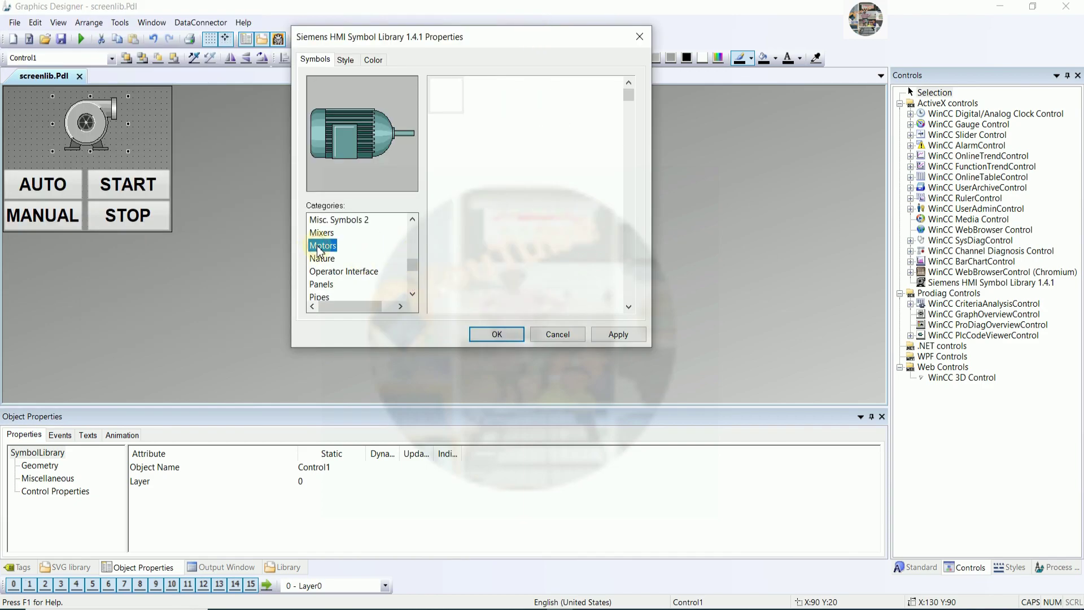
double_click(582, 97)
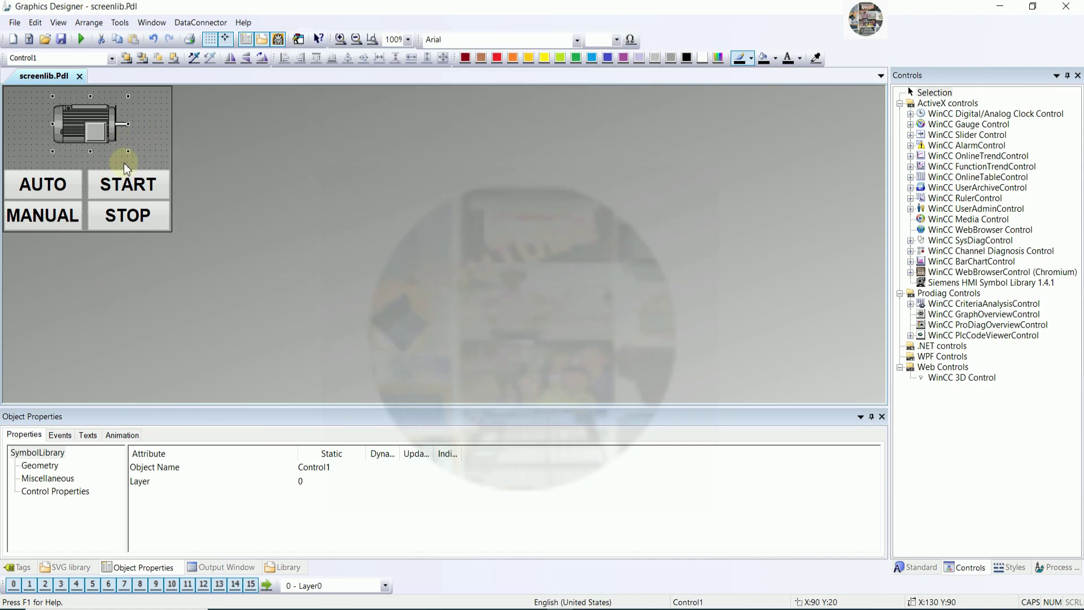
Step: Enlarge the motor symbol to 190 × 130 with its origin at X 50, Y 10, above the buttons
drag(129, 151, 140, 163)
key(Left)
key(Left)
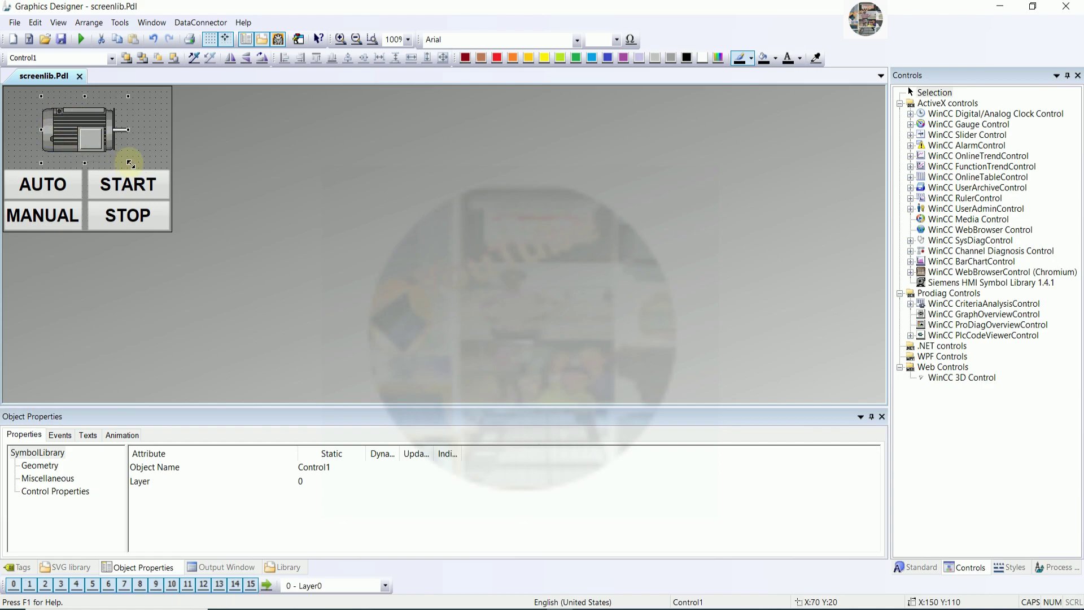
drag(130, 164, 135, 169)
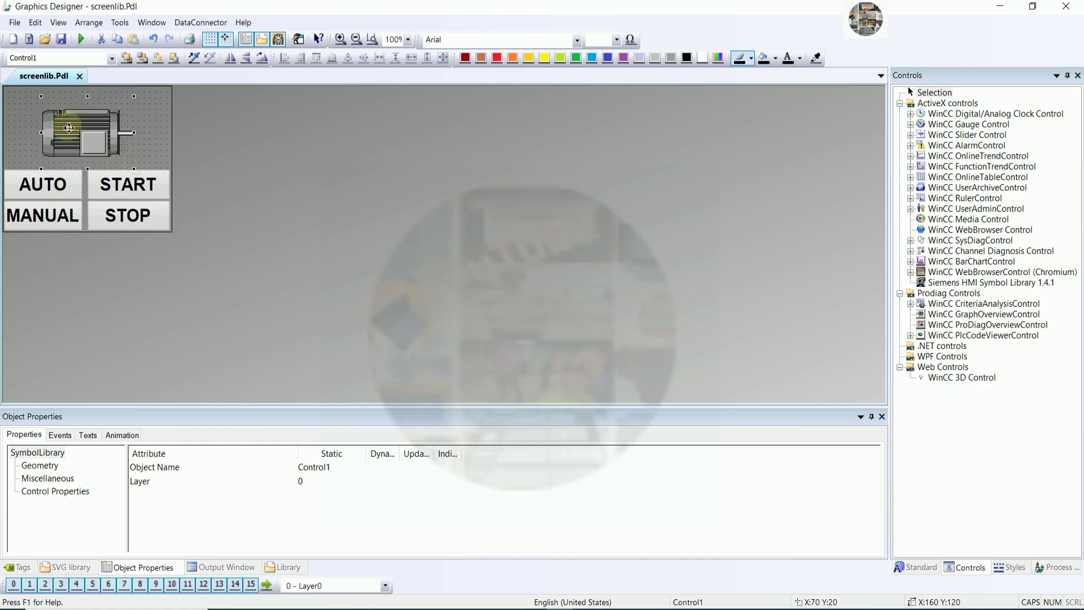
drag(42, 97, 30, 90)
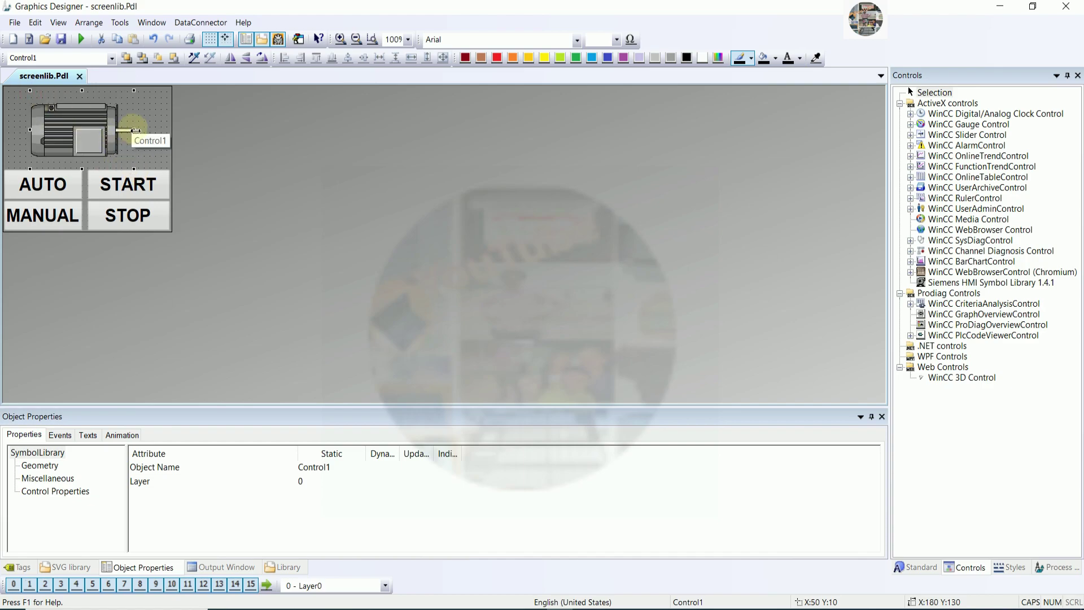
drag(135, 131, 141, 130)
click(288, 174)
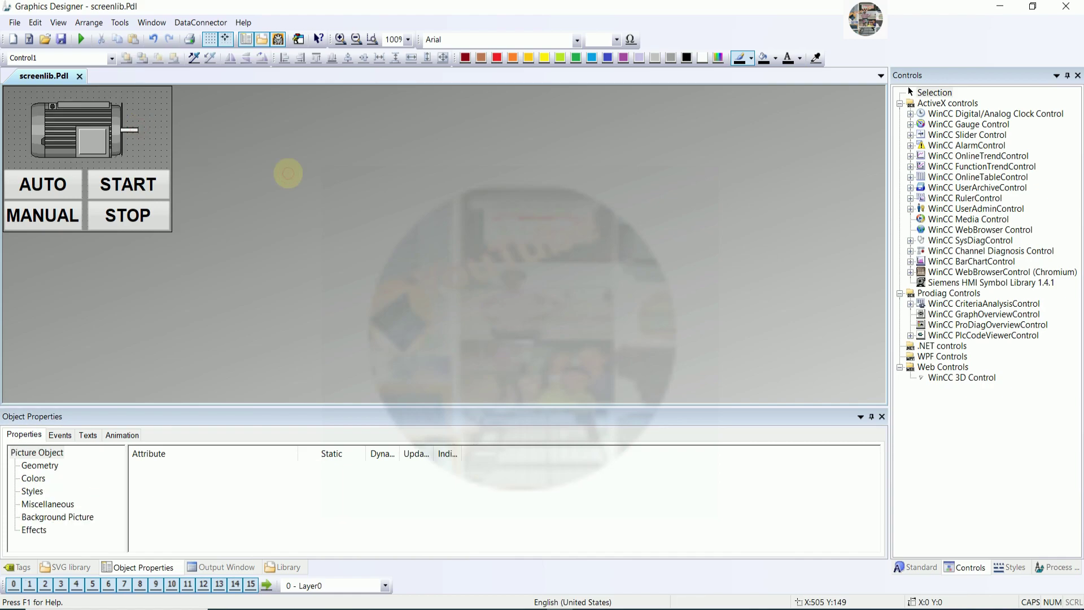
Step: Set the motor symbol's Stretch control property to Yes
click(89, 140)
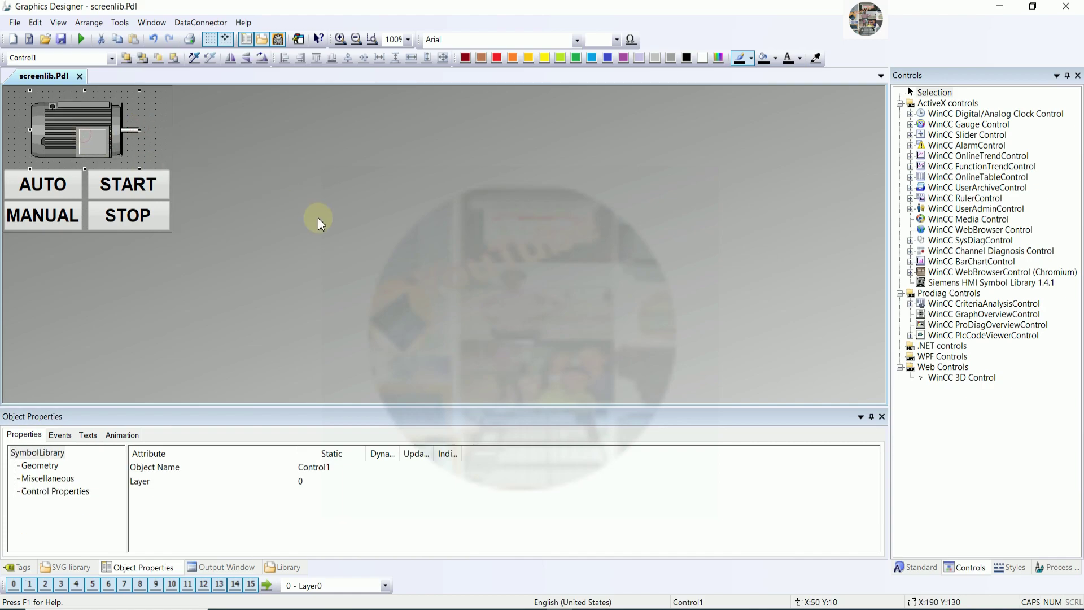
click(65, 493)
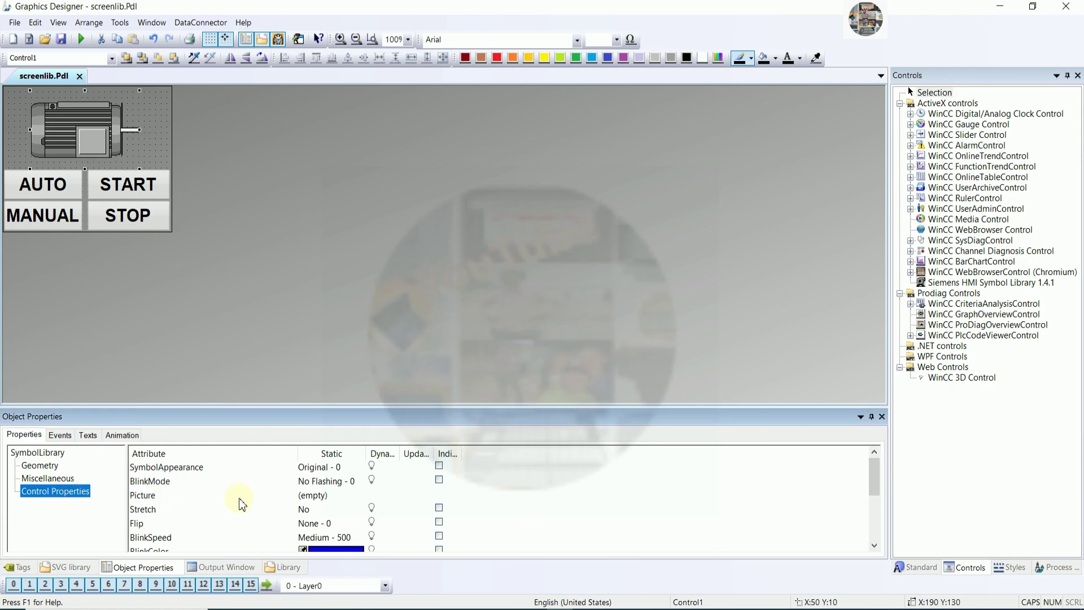
click(251, 497)
click(251, 510)
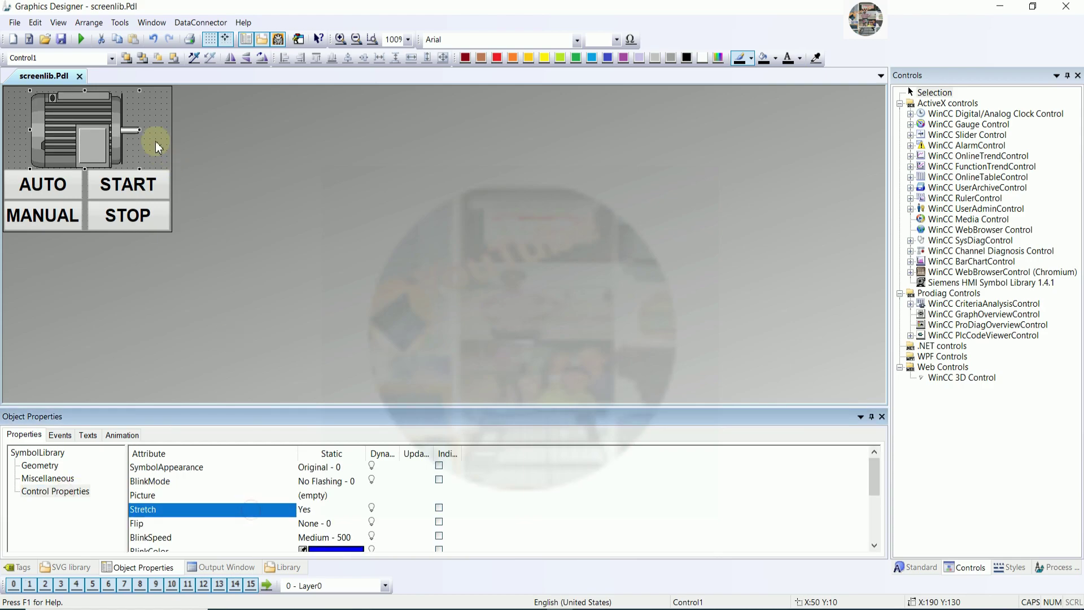
Step: Widen the motor symbol to 260 × 130 with its origin at X 20, Y 10
drag(142, 131, 163, 138)
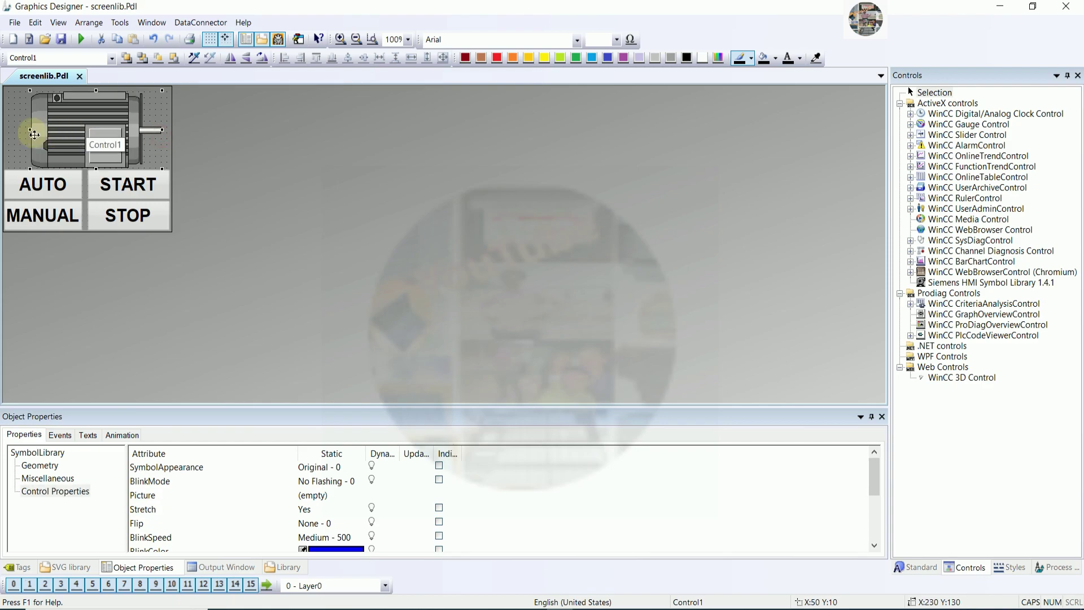
drag(26, 132, 13, 132)
click(218, 142)
Step: Shrink the motor symbol to 170 × 90 and place it at X 70, Y 47, just above the buttons
click(90, 127)
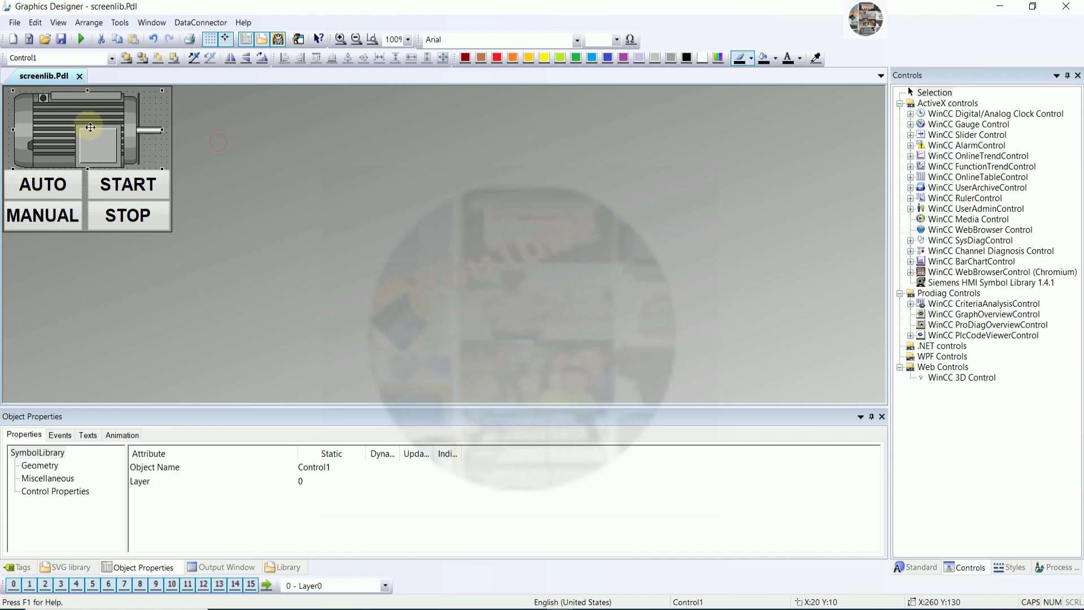
drag(14, 92, 41, 115)
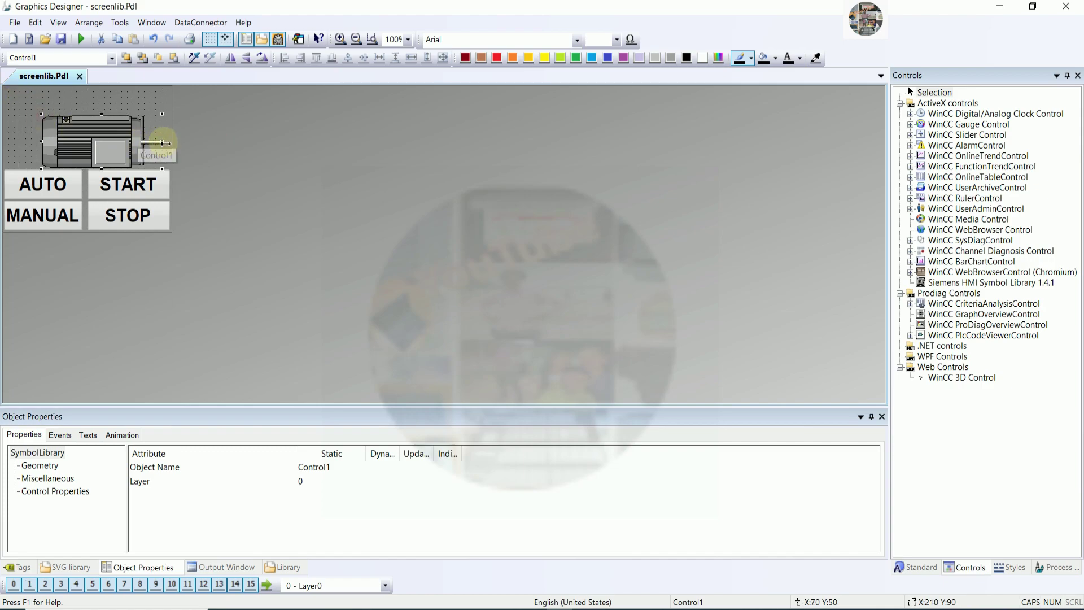
drag(162, 142, 143, 144)
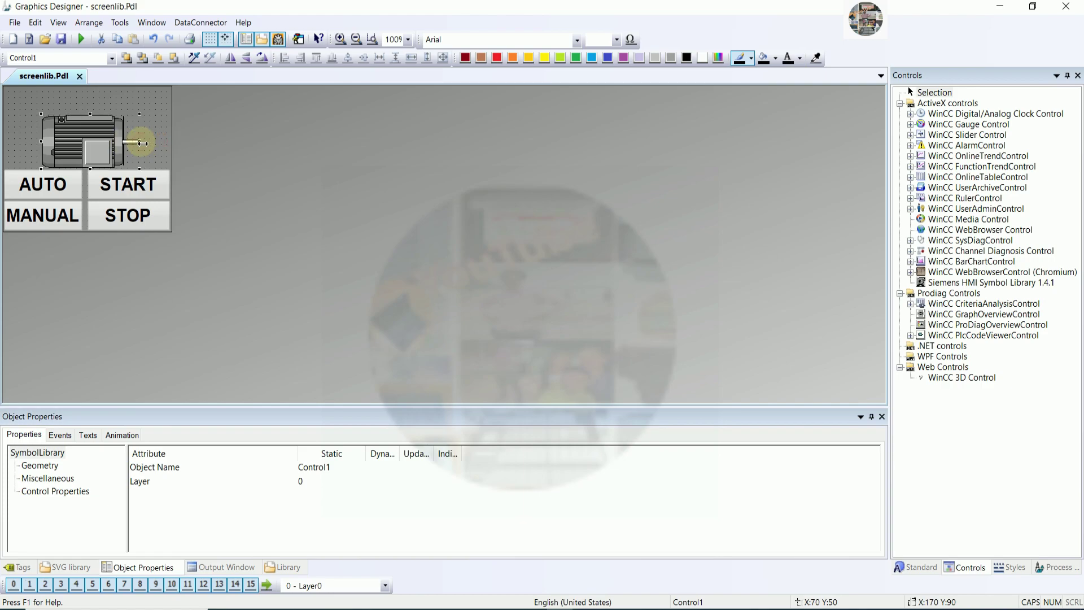
click(249, 126)
click(88, 140)
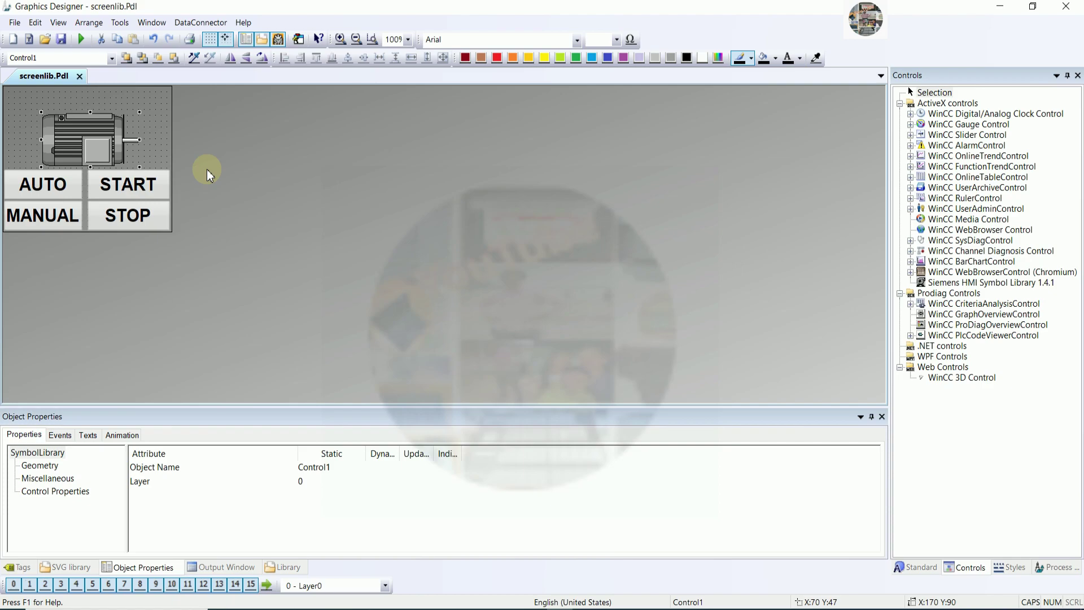
click(278, 205)
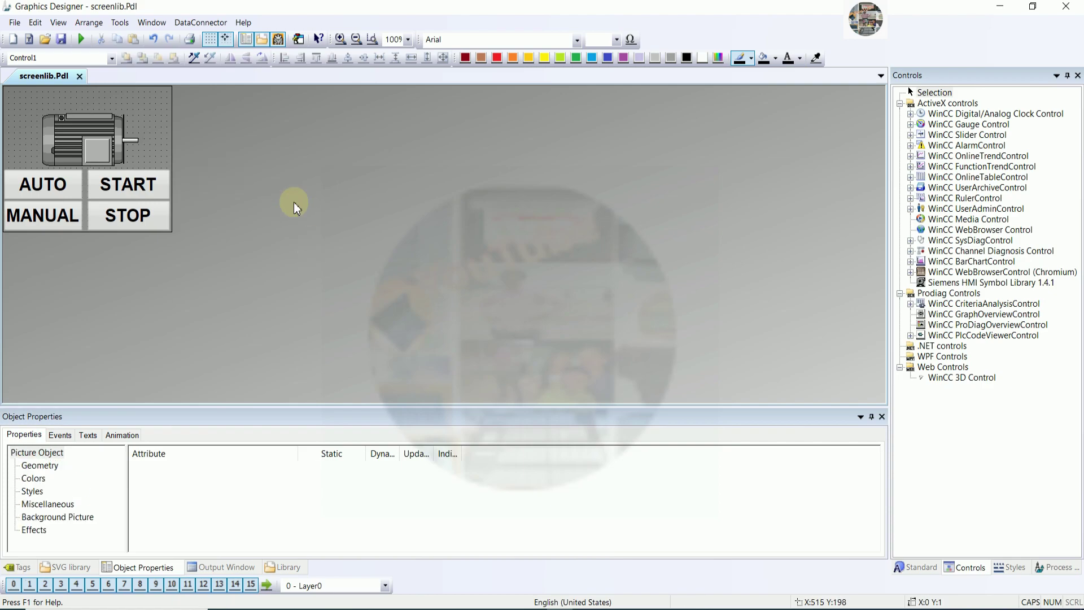
Step: Insert a 300 × 30 static text reading MOTOR CONTROL FACEPLATE at X 0, Y 10, above the motor symbol
click(915, 567)
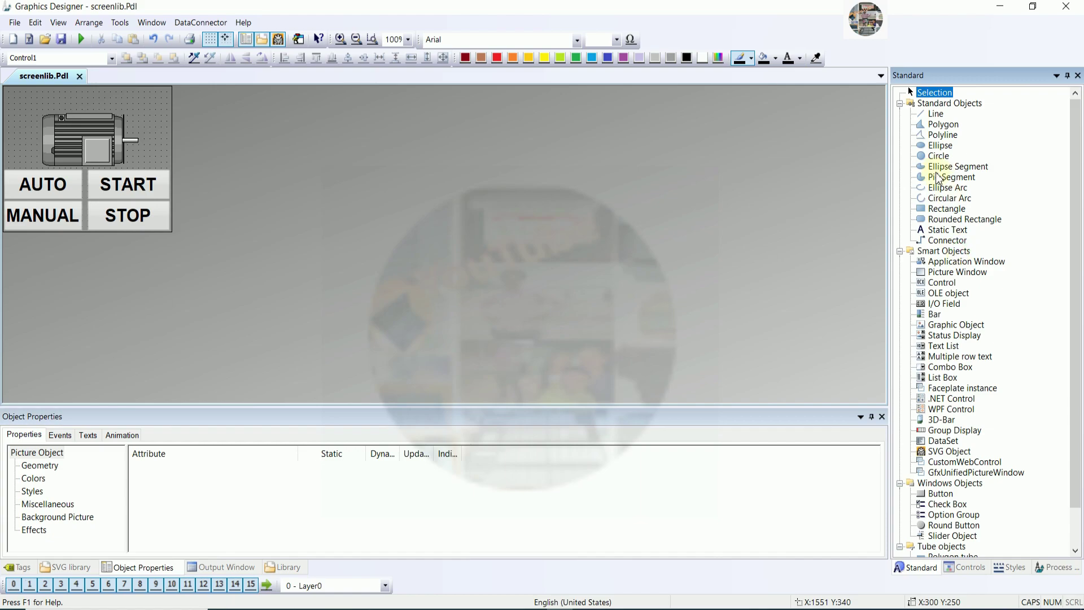
click(941, 230)
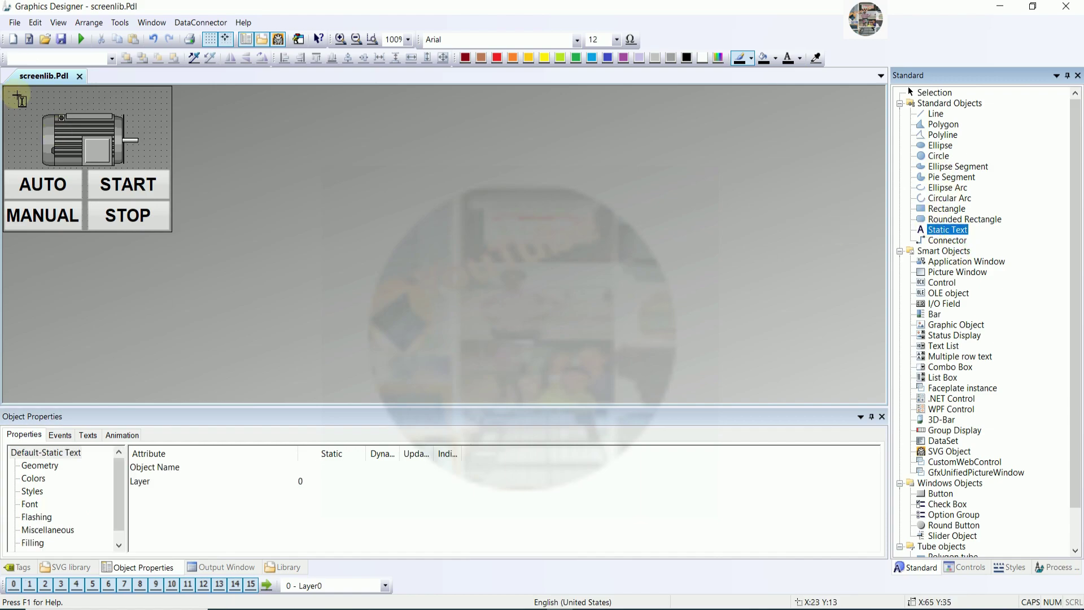
drag(3, 89, 173, 109)
text(MOTOR CONTROL FACEPLATE)
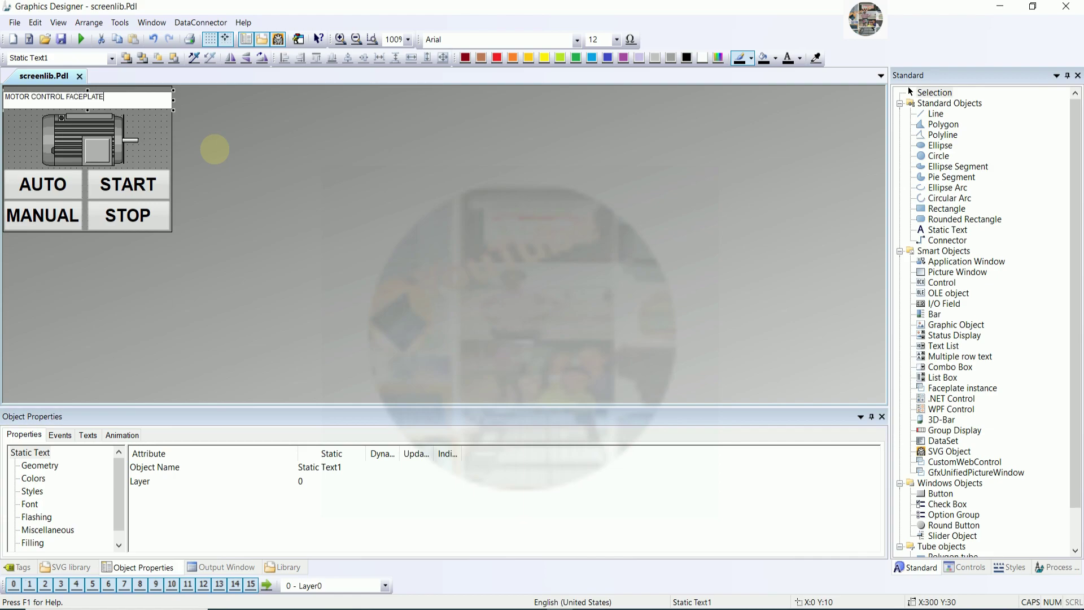
click(227, 154)
Step: Move the MOTOR CONTROL FACEPLATE text up to the picture's upper edge at X 0, Y 0
click(148, 103)
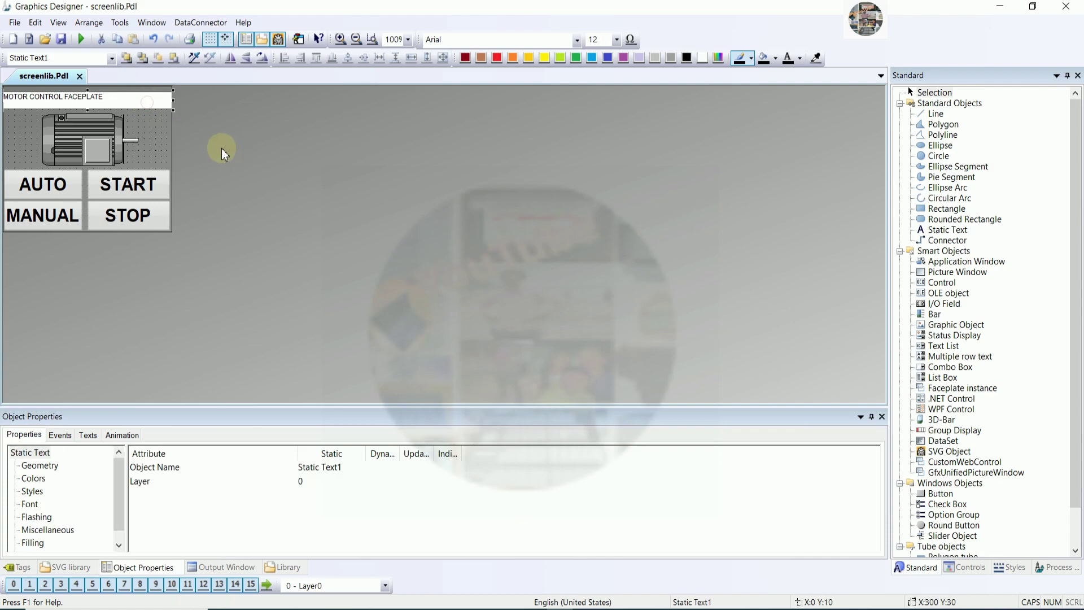
key(Up)
key(Up)
key(Up)
key(Up)
key(Up)
key(Up)
key(Up)
key(Up)
key(Up)
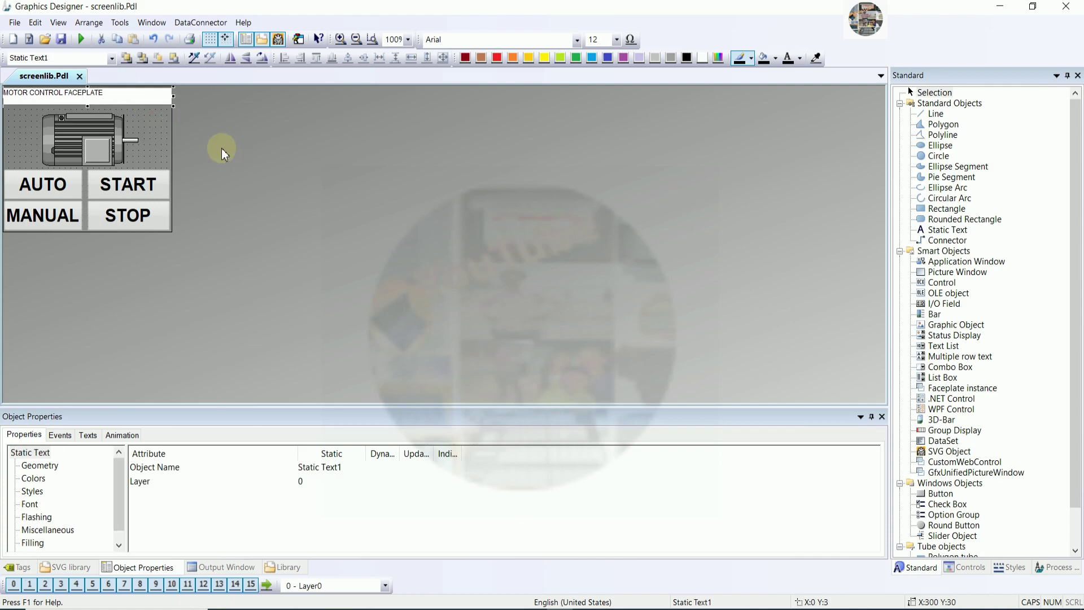
key(Up)
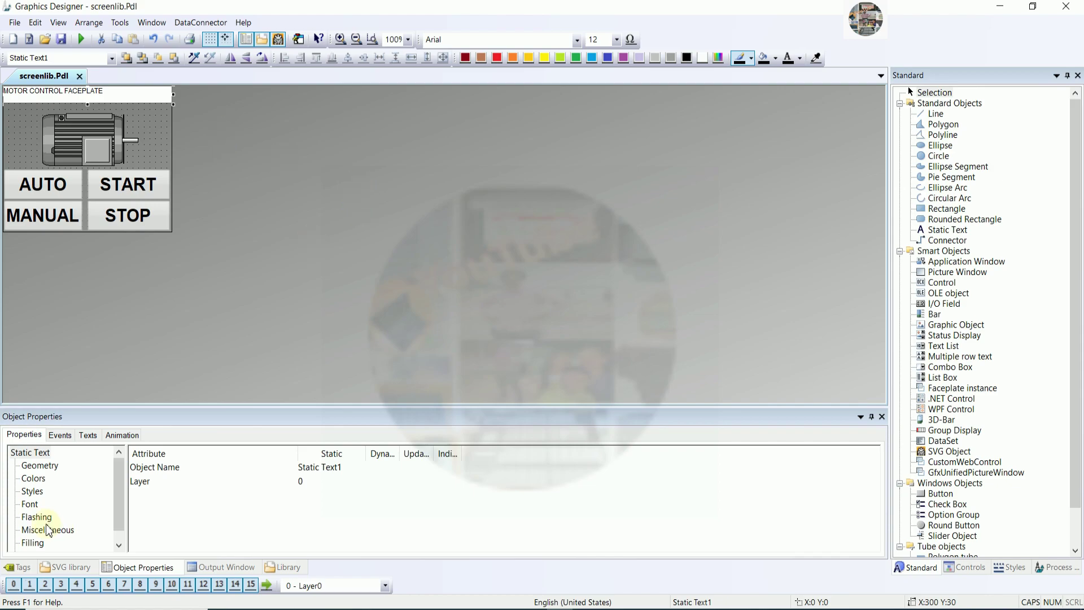
Step: Make the MOTOR CONTROL FACEPLATE text bold
scroll(51, 523, down, 1)
click(29, 491)
scroll(283, 519, down, 1)
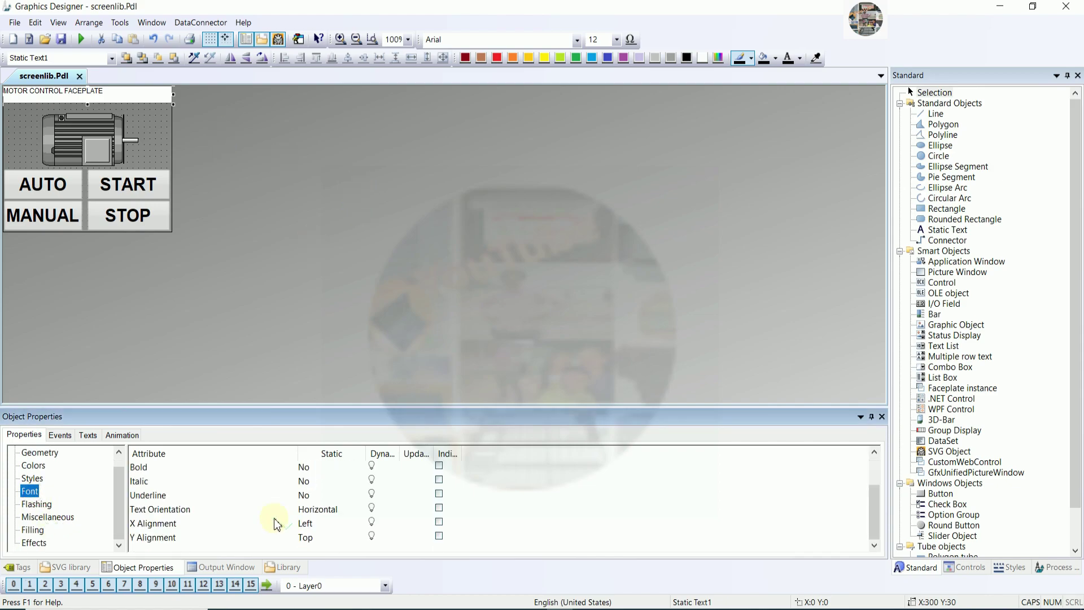
scroll(274, 514, up, 1)
click(223, 497)
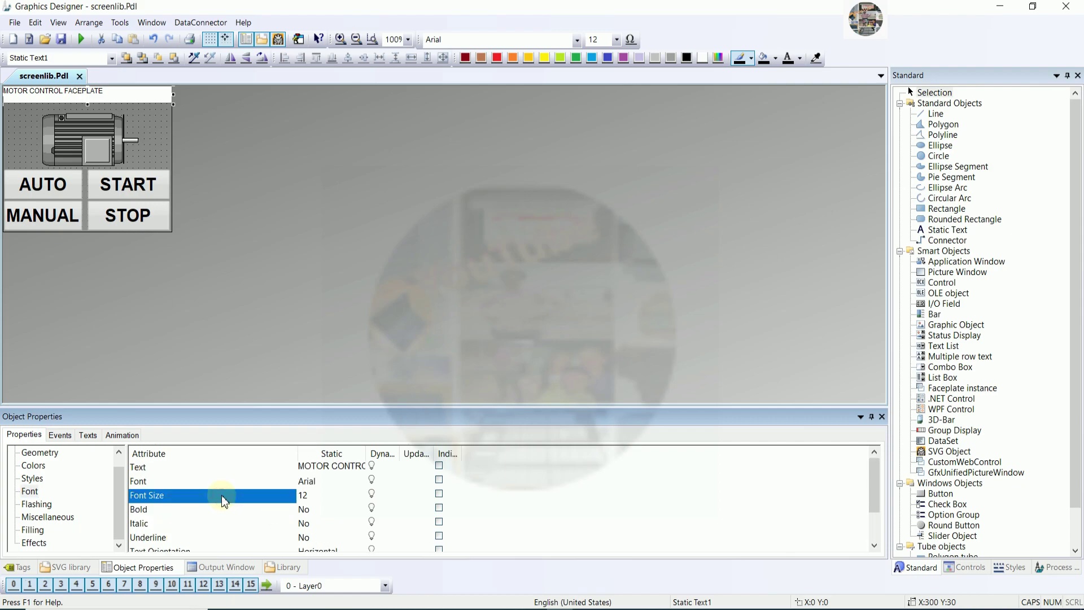
double_click(219, 510)
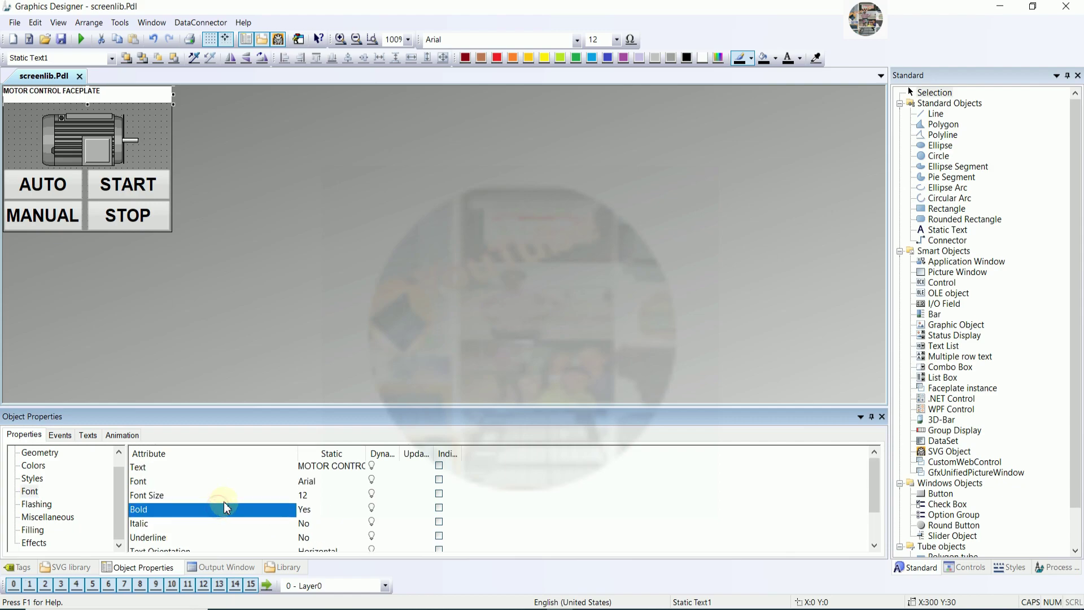
Step: Set both the X and Y alignment of the MOTOR CONTROL FACEPLATE text to Centered
scroll(240, 492, down, 1)
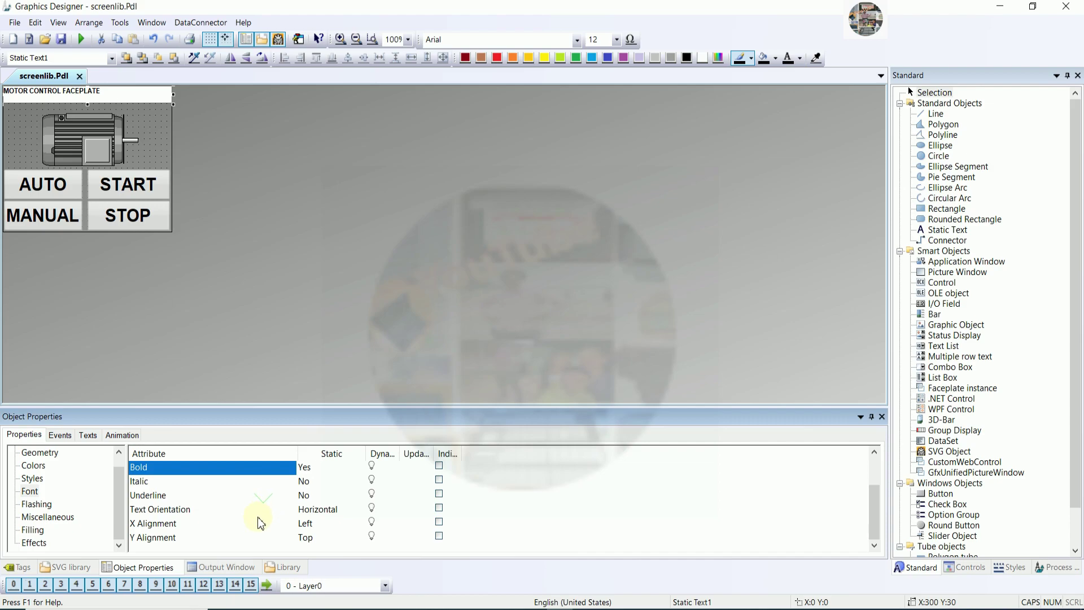
double_click(258, 523)
click(305, 459)
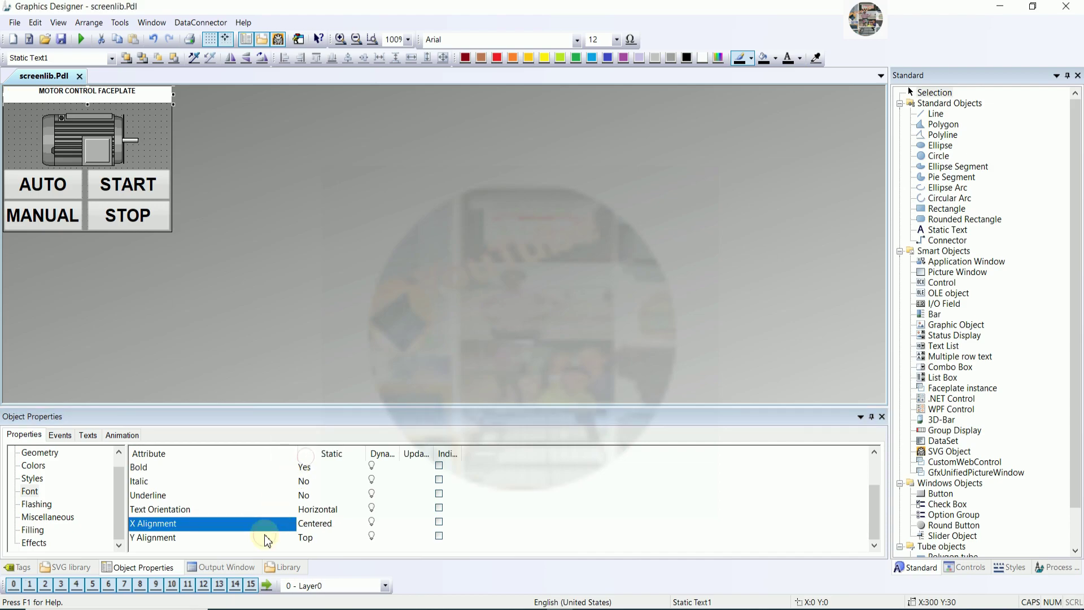
double_click(264, 534)
click(311, 460)
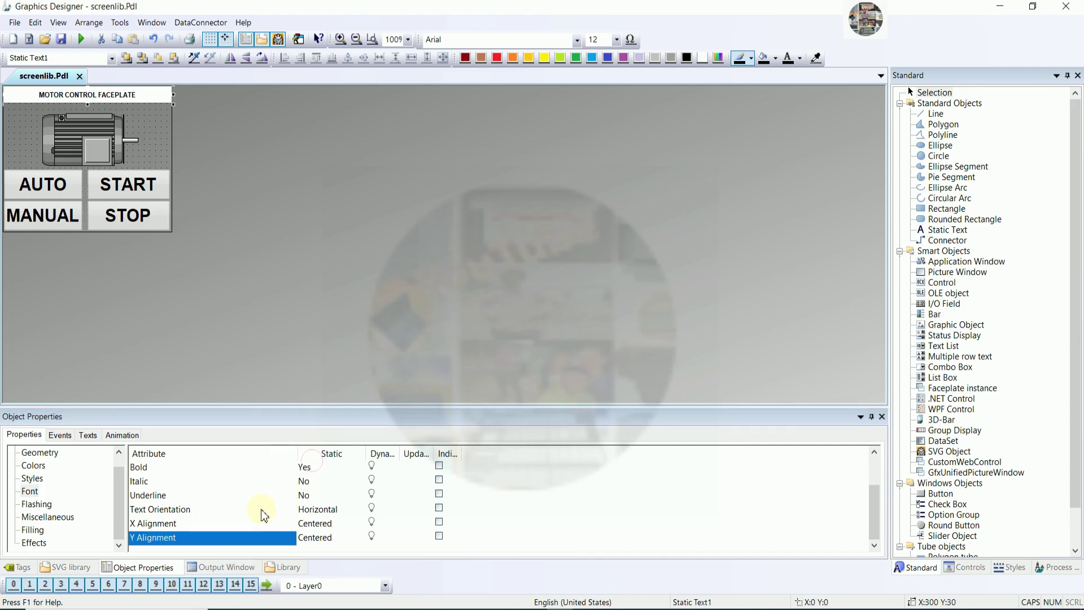
Step: Set the font size of the MOTOR CONTROL FACEPLATE text to 25
scroll(265, 511, up, 1)
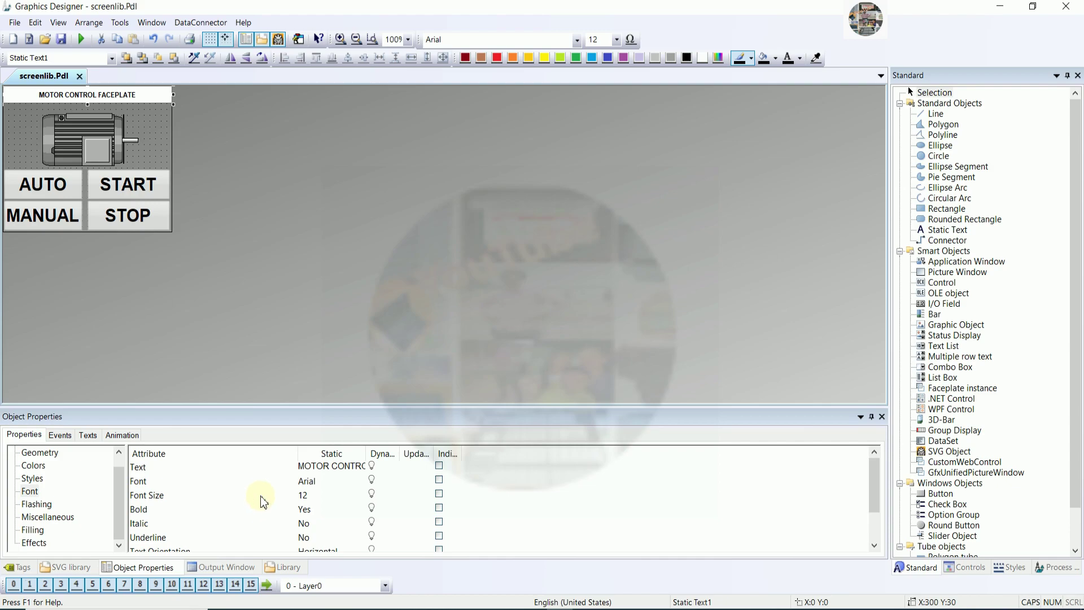
double_click(263, 501)
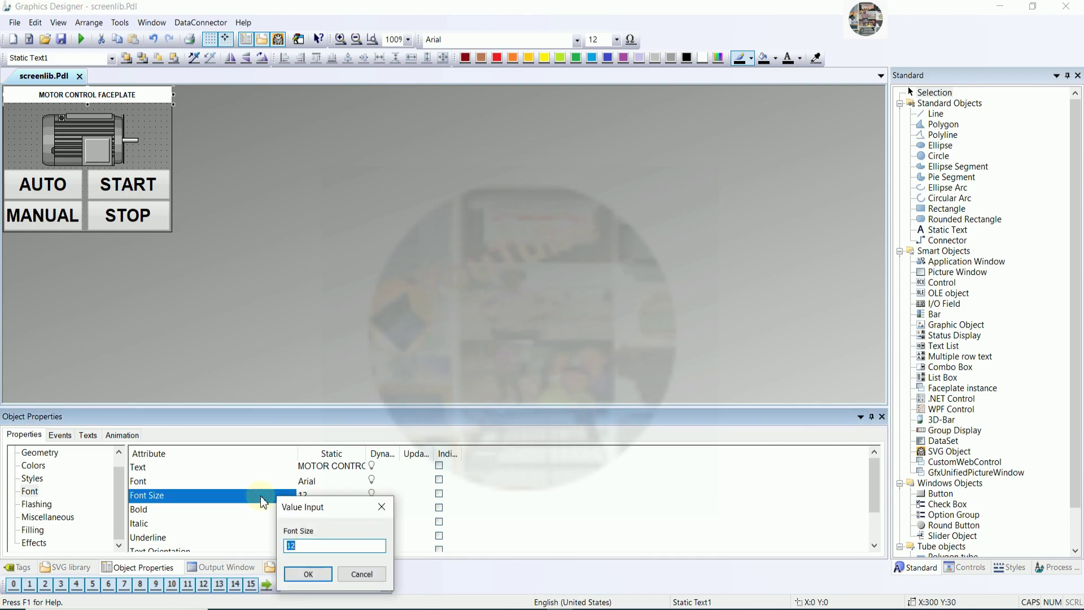
text(25)
key(Return)
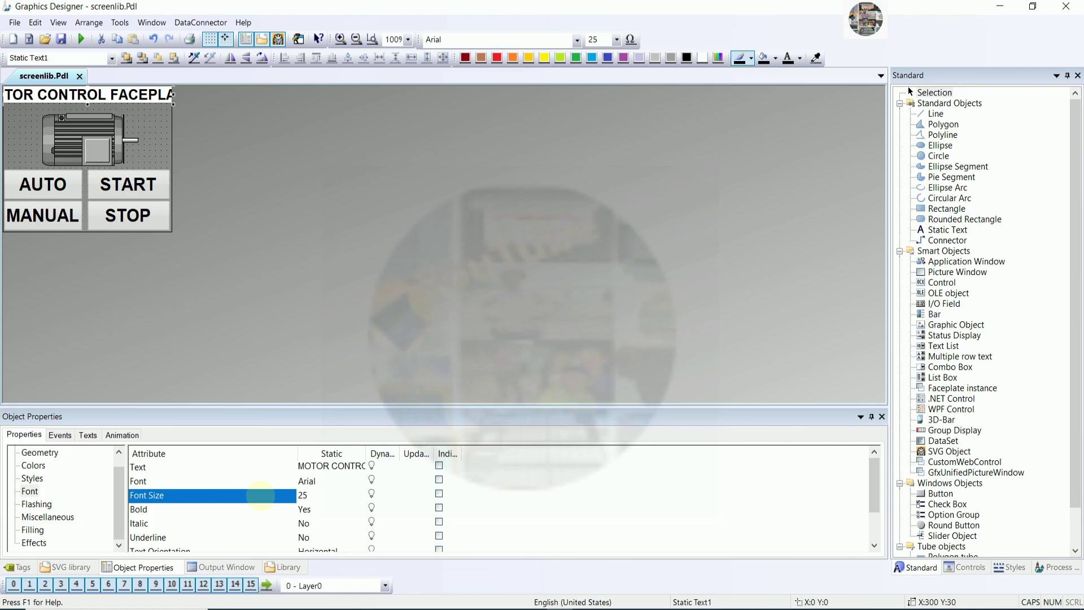
Step: Reduce the font size of the MOTOR CONTROL FACEPLATE text to 20
double_click(268, 497)
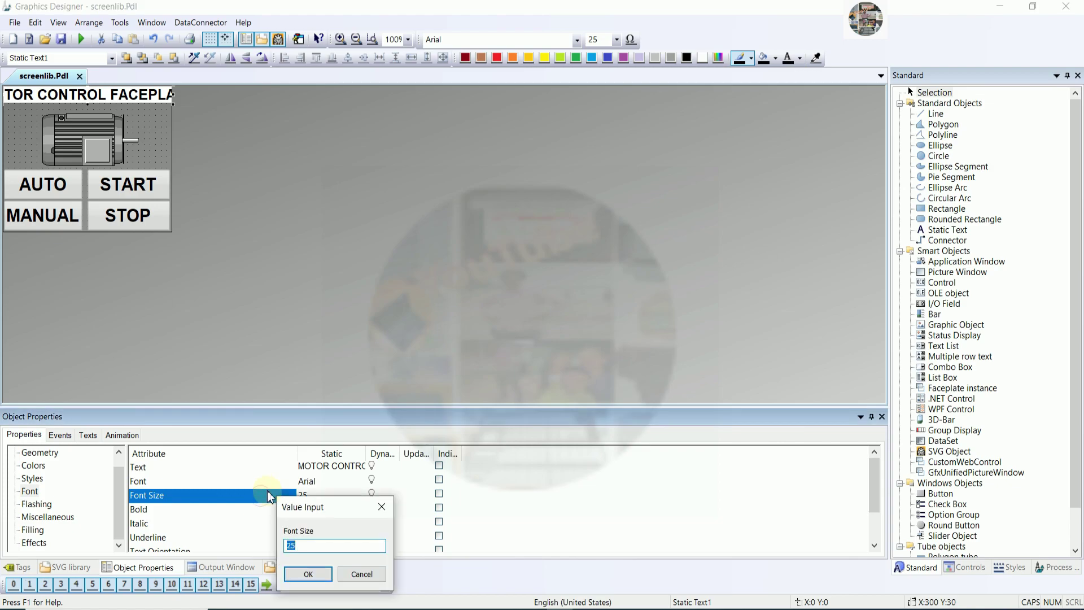
text(2)
key(Return)
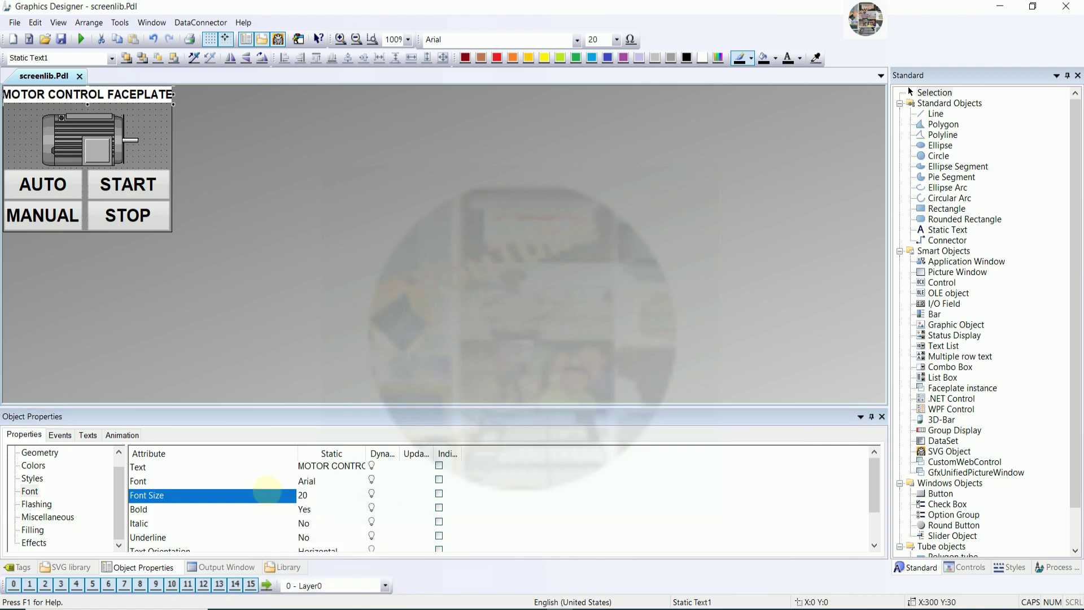
Step: Set the font size of the MOTOR CONTROL FACEPLATE text to 18
double_click(272, 495)
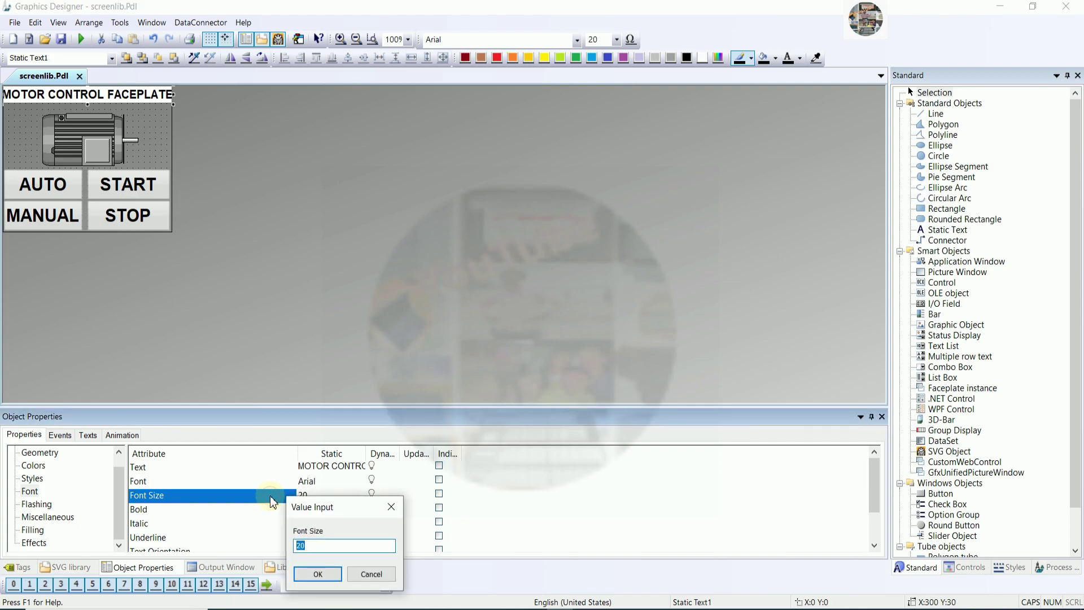
text(18)
key(Return)
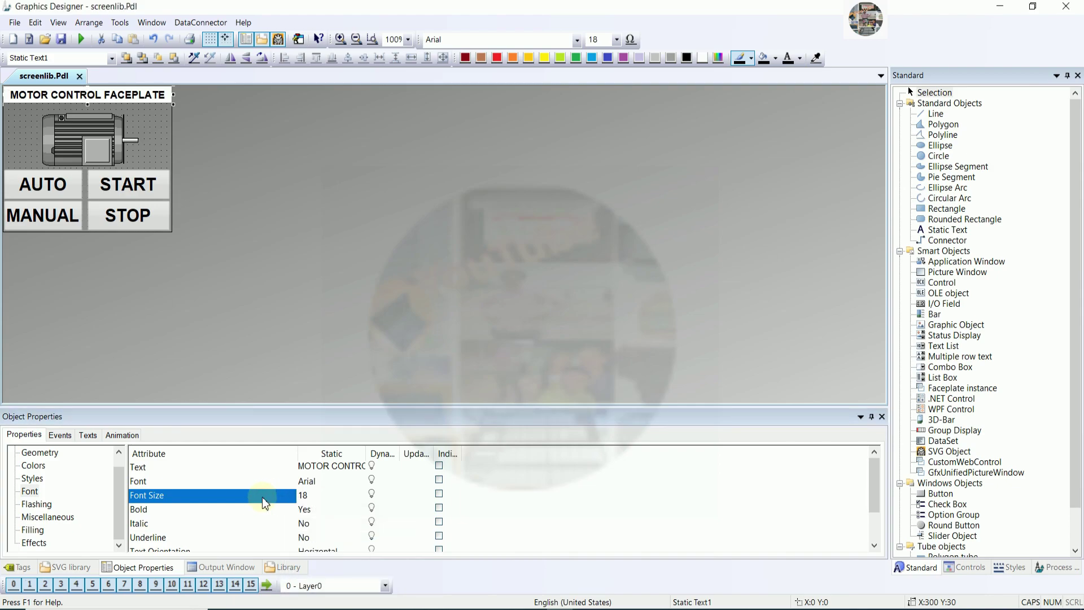
click(261, 233)
Step: Set the background color of the MOTOR CONTROL FACEPLATE heading to dark green
click(160, 103)
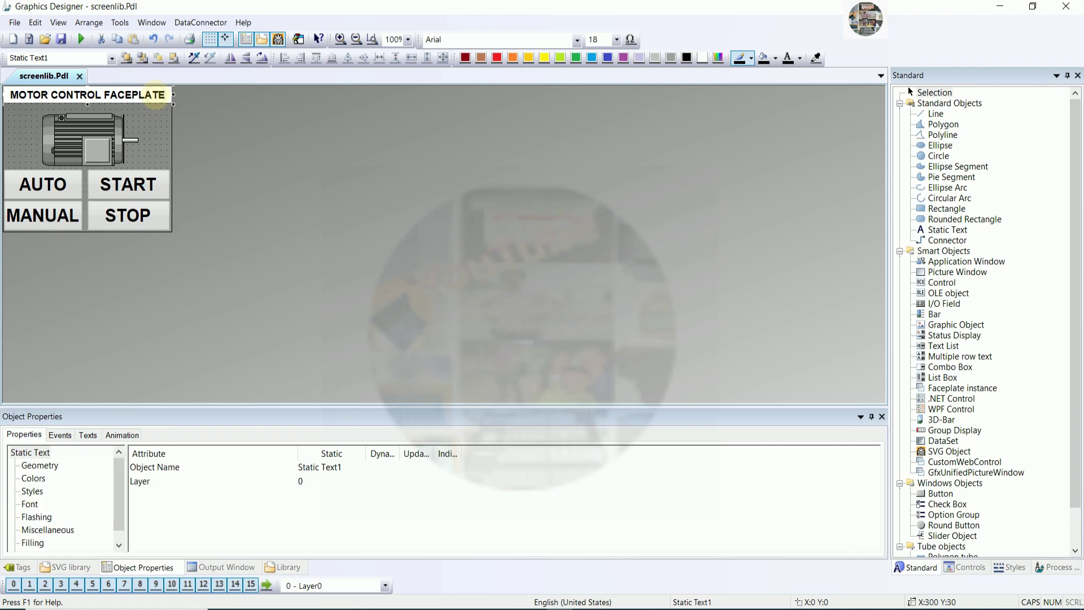
click(37, 480)
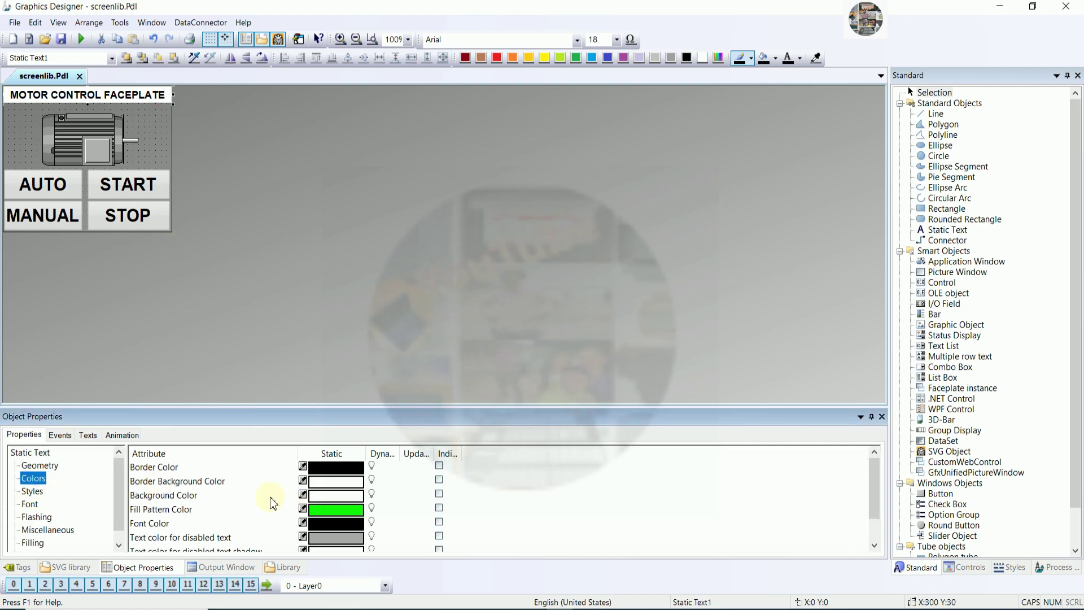
double_click(333, 495)
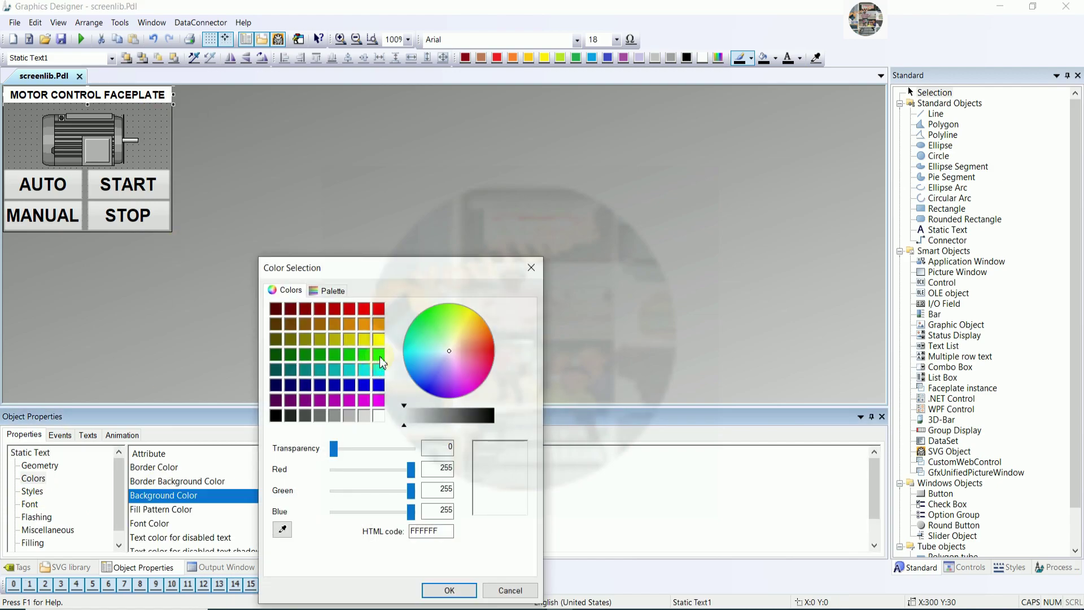
click(276, 354)
click(445, 591)
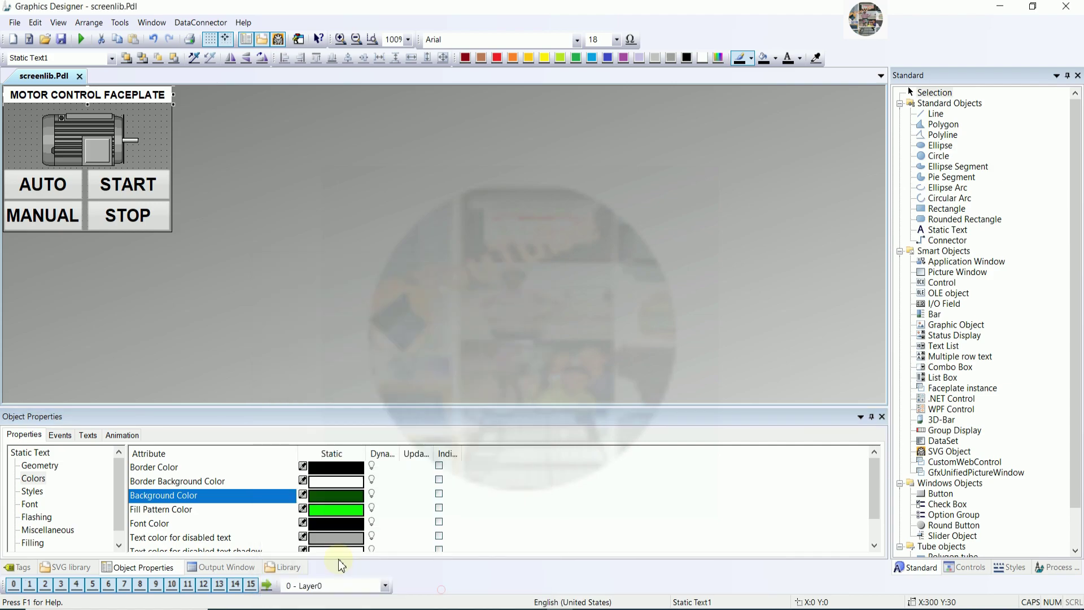
Step: Set the font color of the MOTOR CONTROL FACEPLATE heading to yellow (FFFA00)
click(167, 527)
double_click(167, 525)
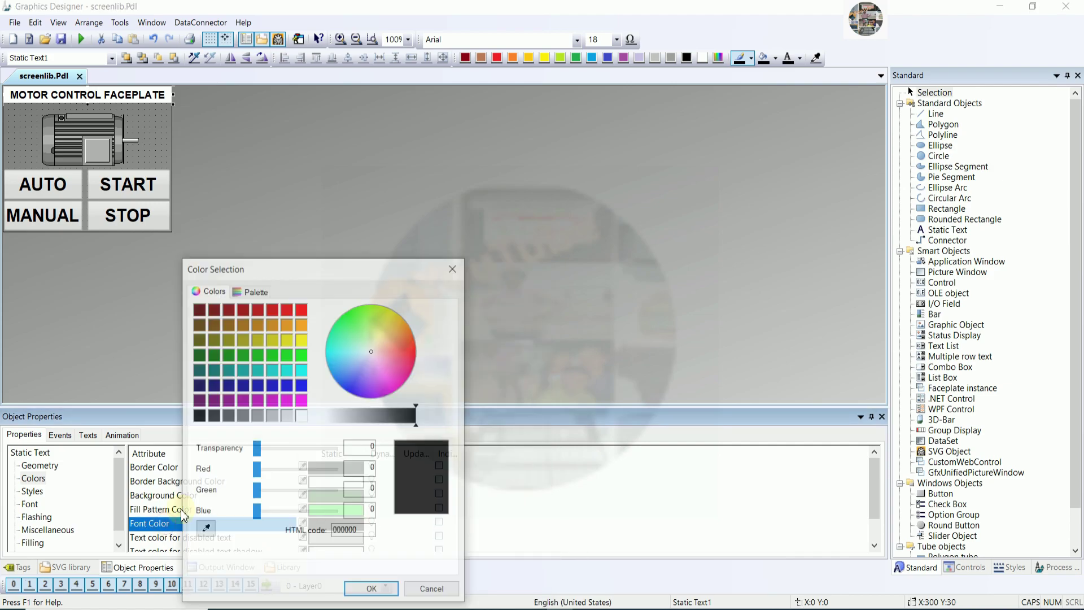
click(302, 341)
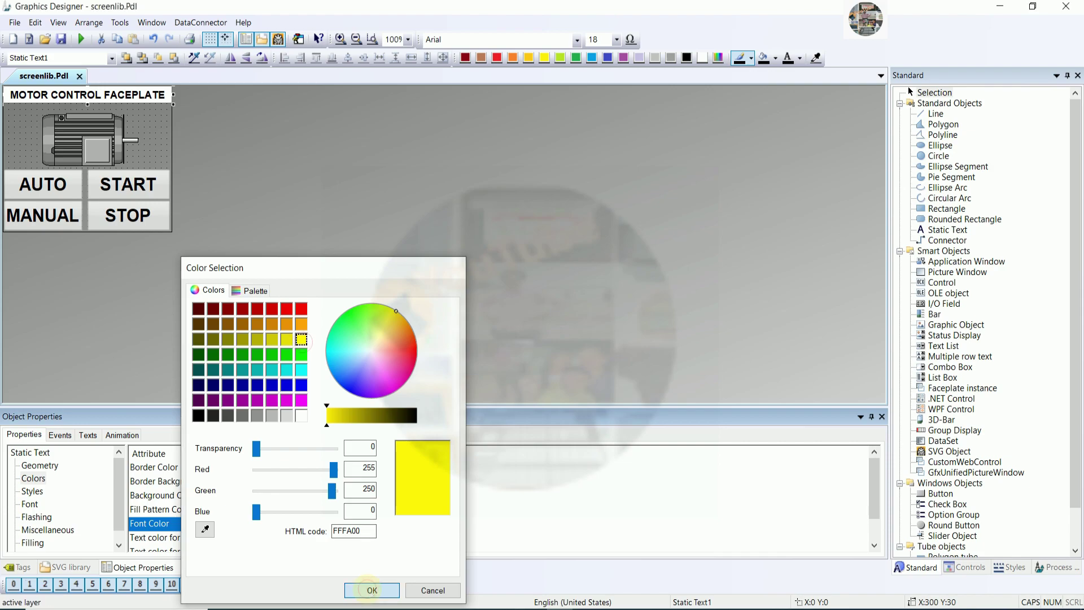
click(372, 590)
Step: Turn off Global Color Scheme for the MOTOR CONTROL FACEPLATE heading and toggle its Global Shadow effect
scroll(57, 525, down, 1)
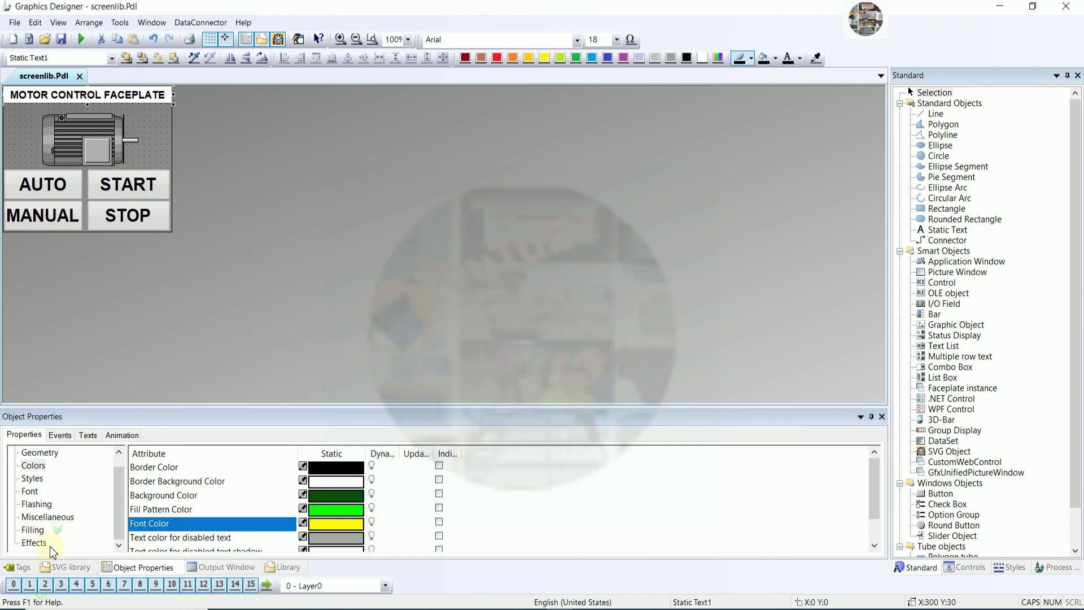
click(46, 543)
click(230, 482)
double_click(230, 481)
click(243, 467)
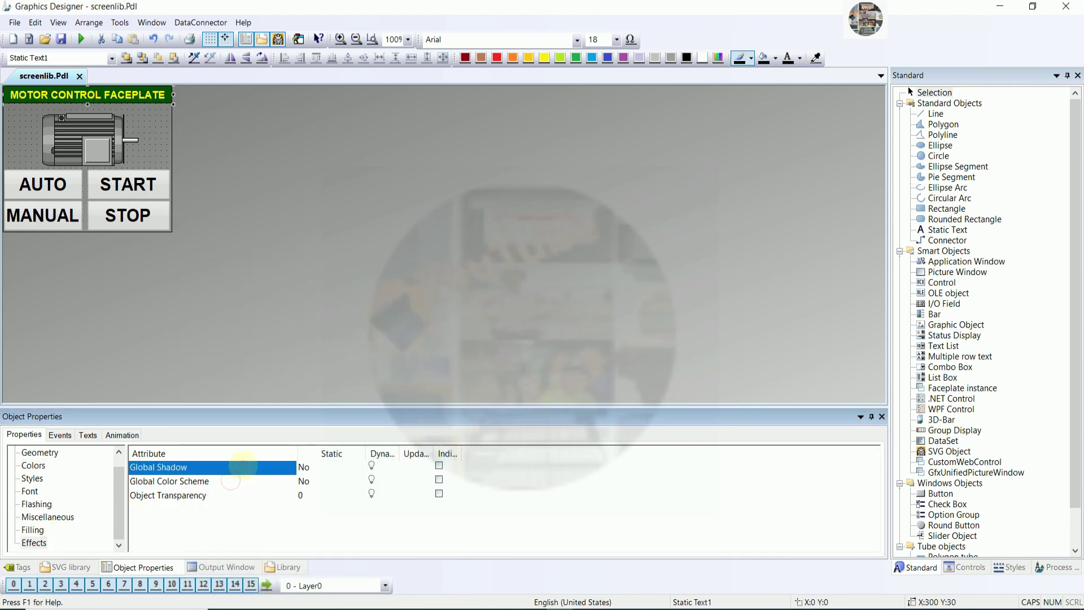
double_click(246, 467)
click(246, 208)
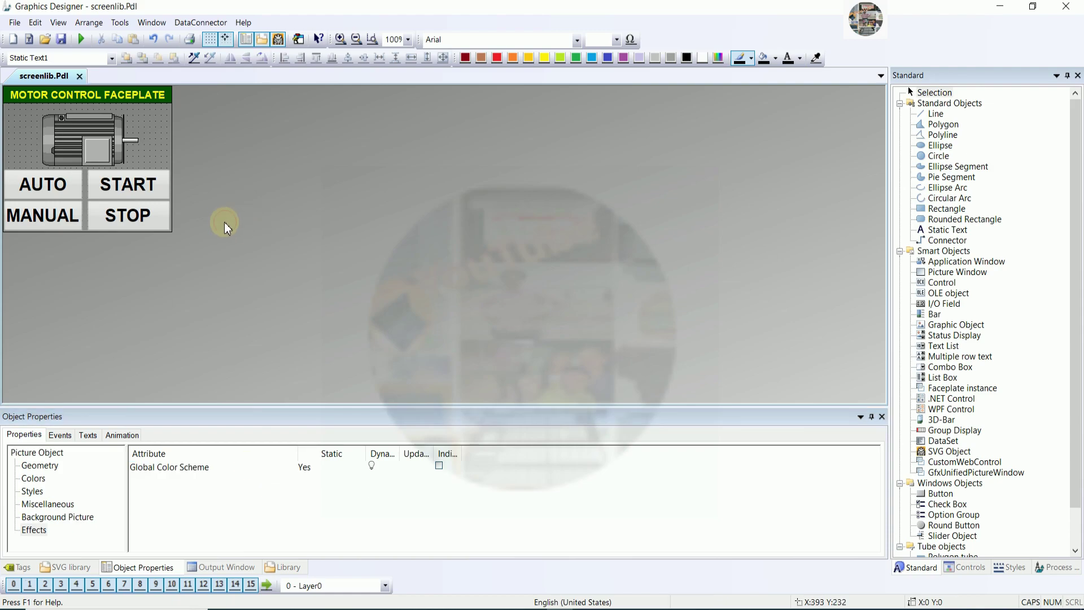
Step: Enlarge the motor symbol between the heading and the buttons to about 220 by 107 pixels
click(104, 136)
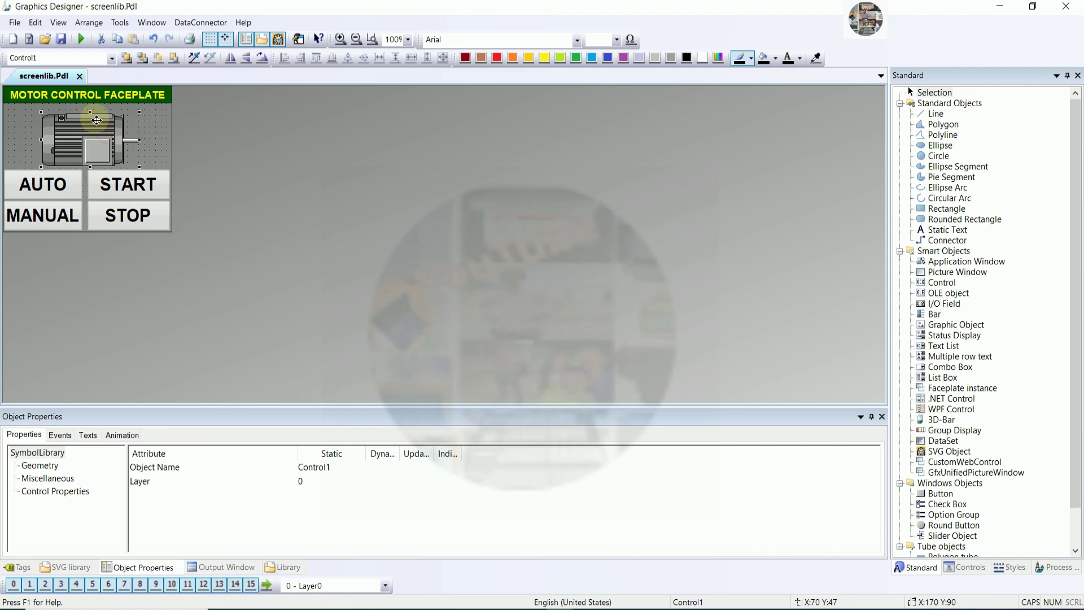
drag(94, 112, 93, 107)
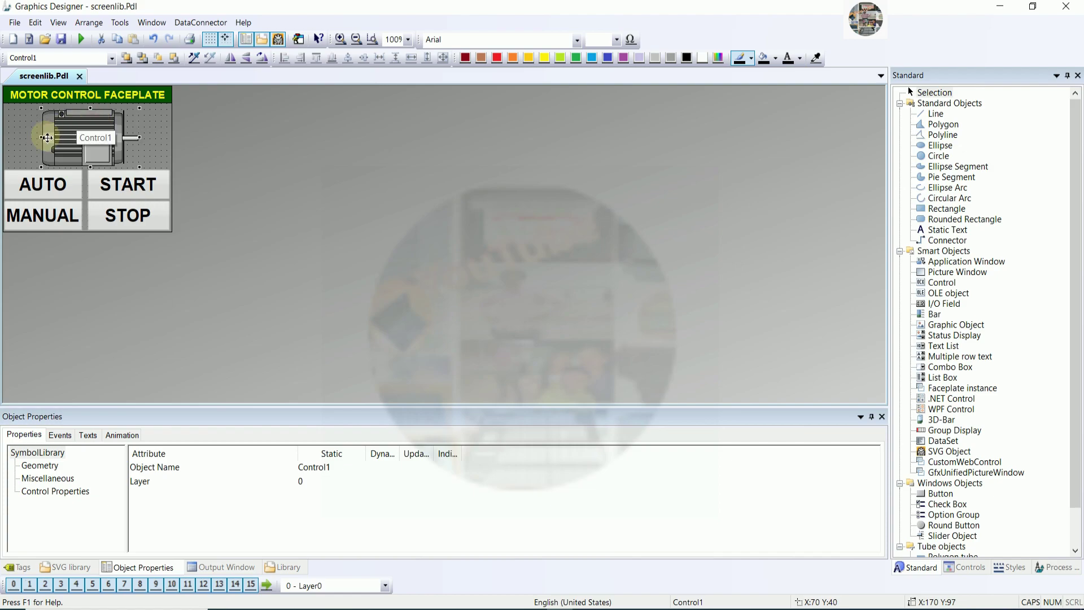
drag(39, 140, 30, 139)
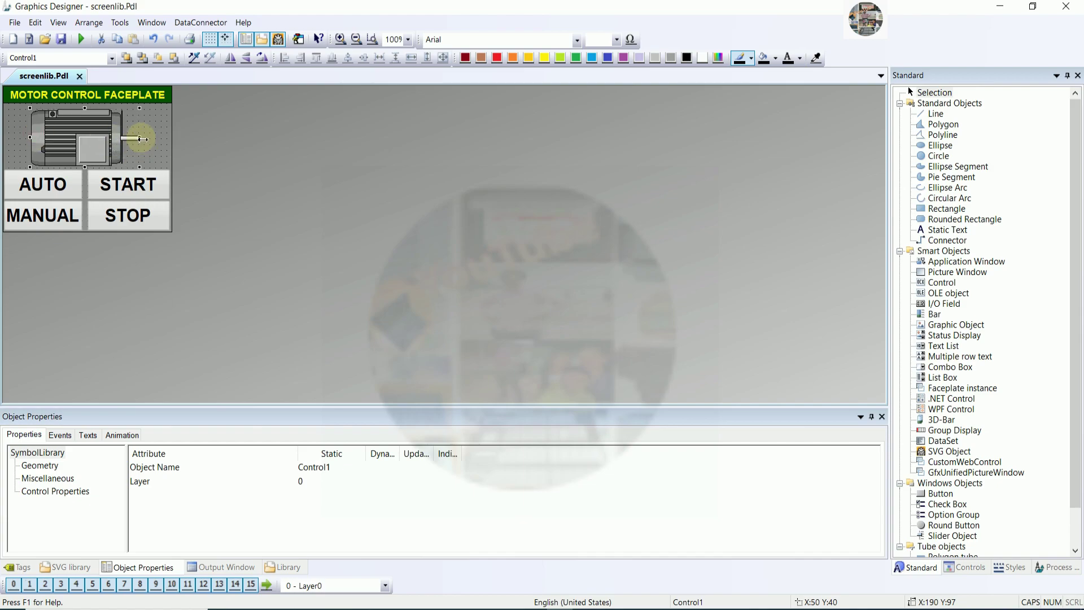
drag(141, 139, 151, 139)
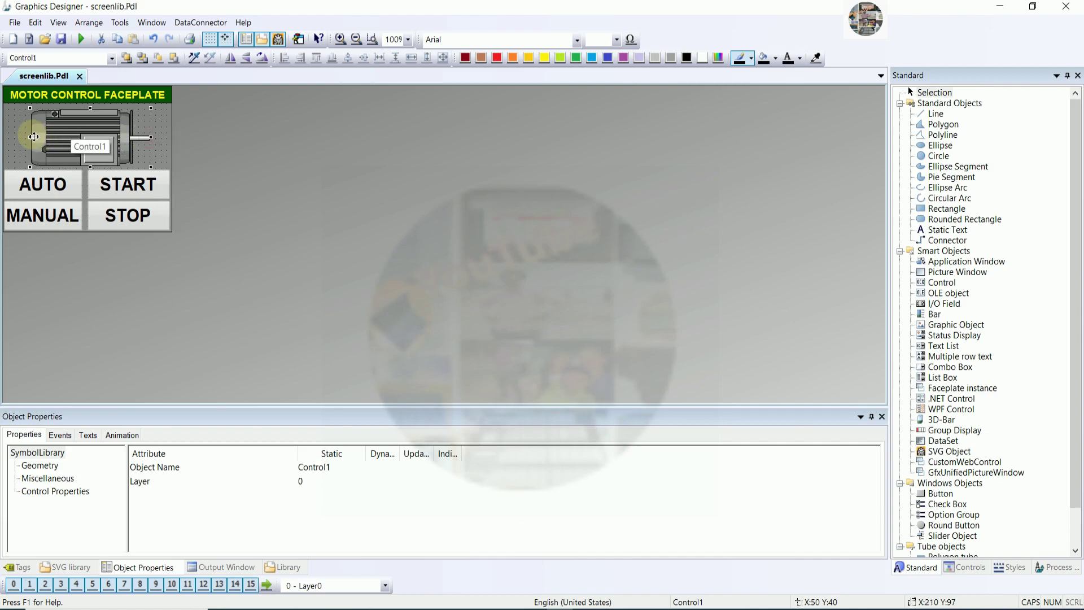
drag(30, 137, 25, 138)
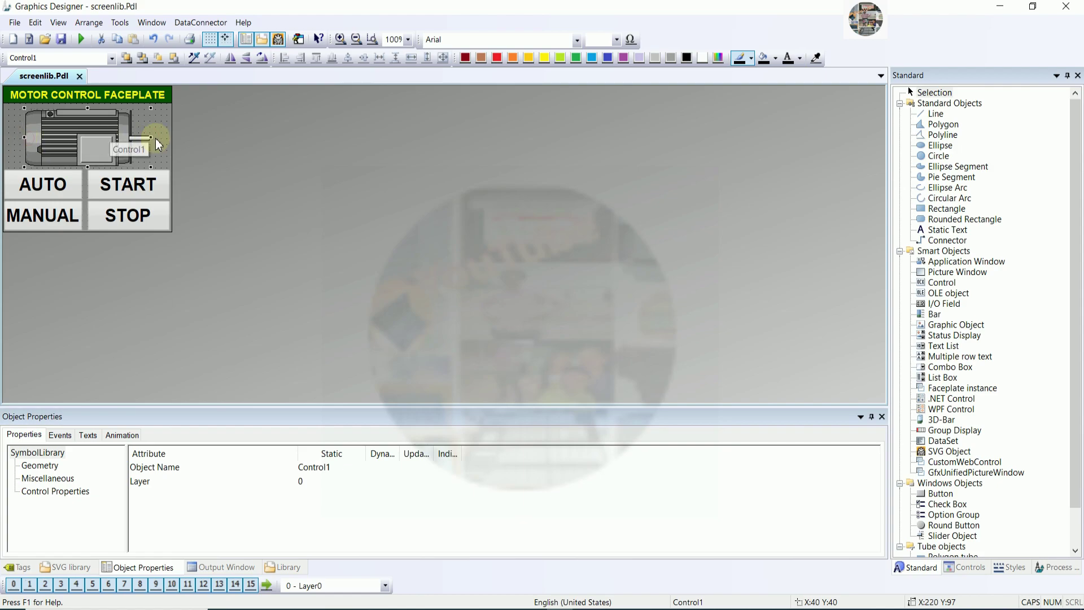
click(243, 133)
click(94, 126)
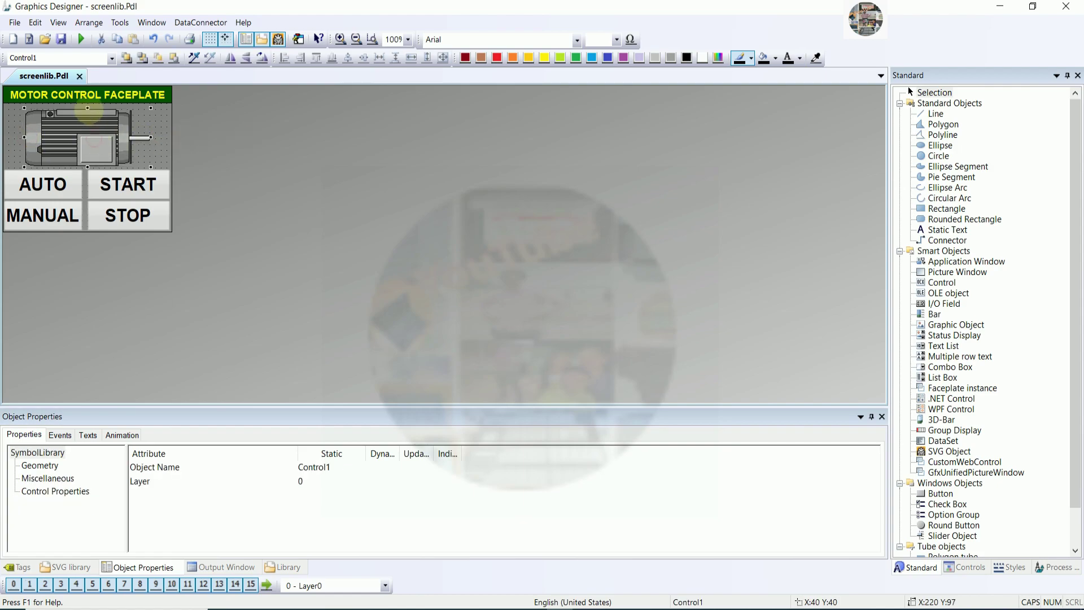
drag(90, 108, 87, 103)
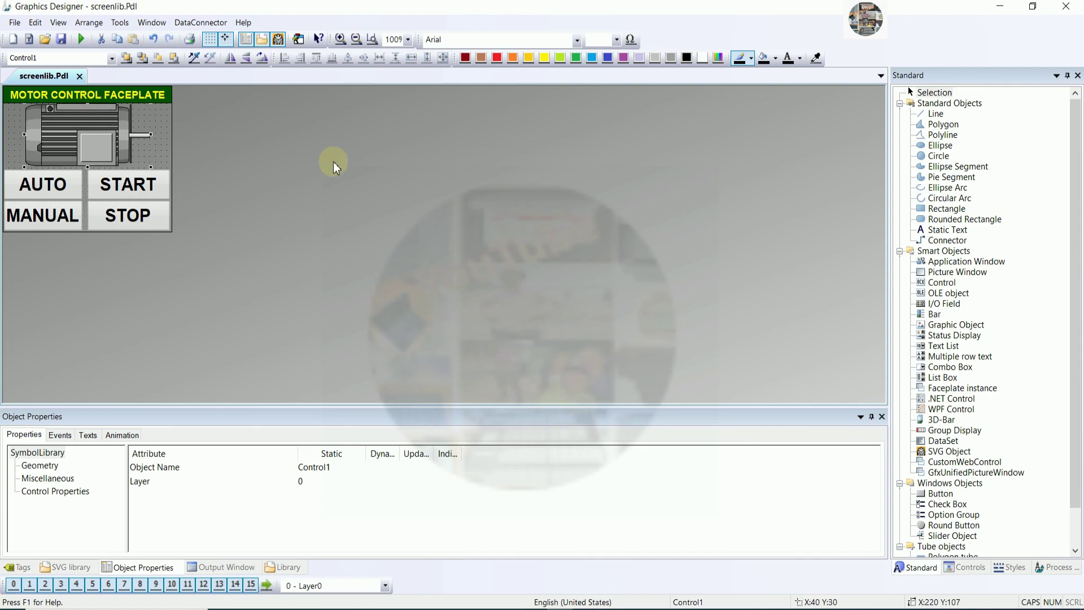
Step: Nudge the motor symbol 4 pixels right and 3 pixels down to position X 44, Y 33
key(Right)
key(Right)
key(Right)
key(Right)
key(Down)
key(Down)
key(Down)
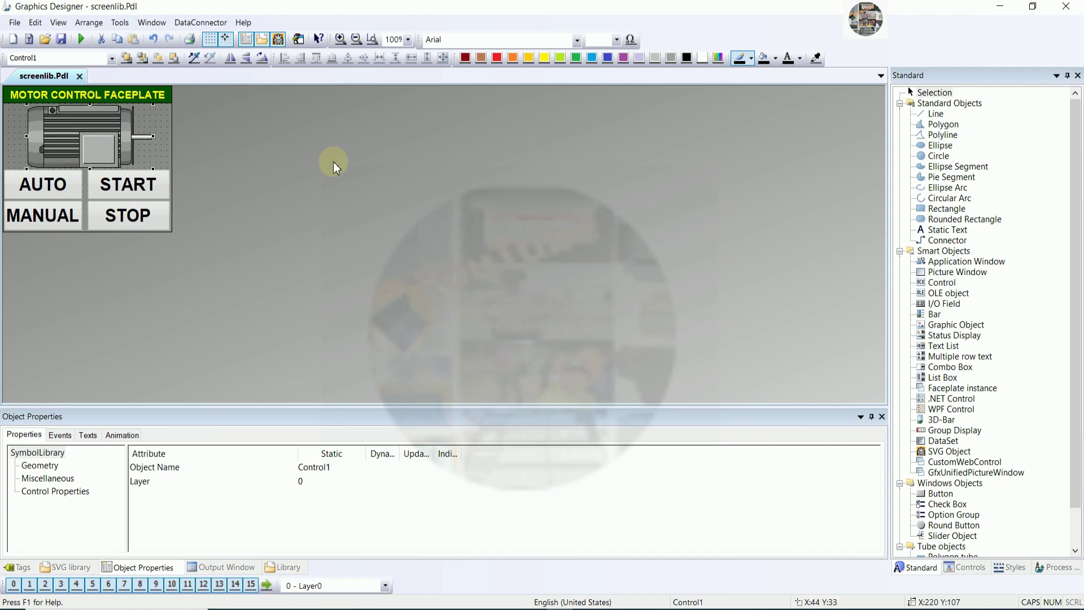
click(333, 162)
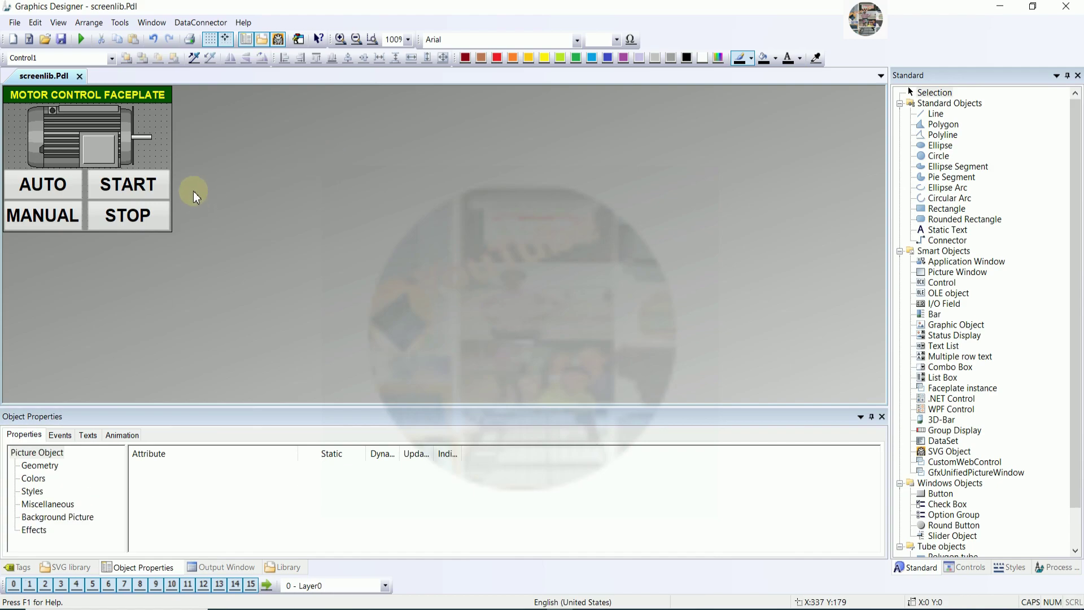
Step: Set the background color of the START button to blue (0000FF)
click(138, 185)
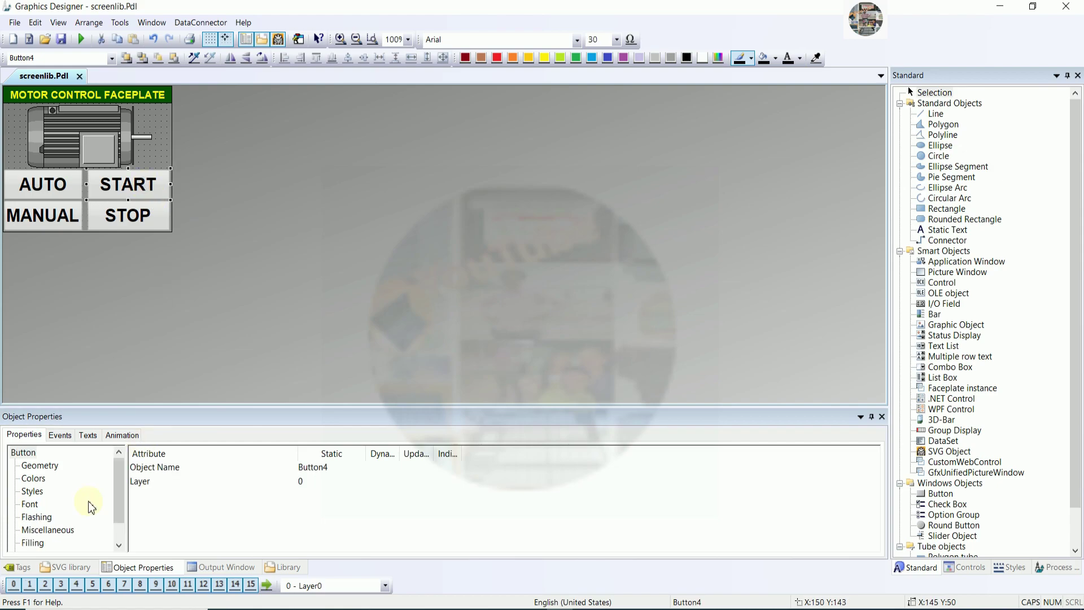
click(33, 478)
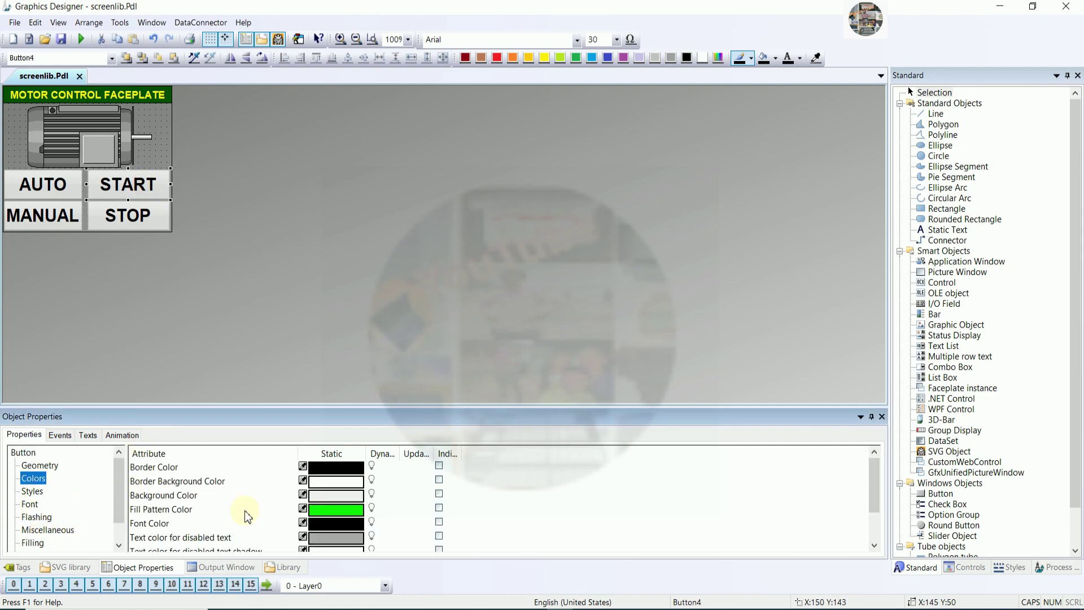
double_click(226, 500)
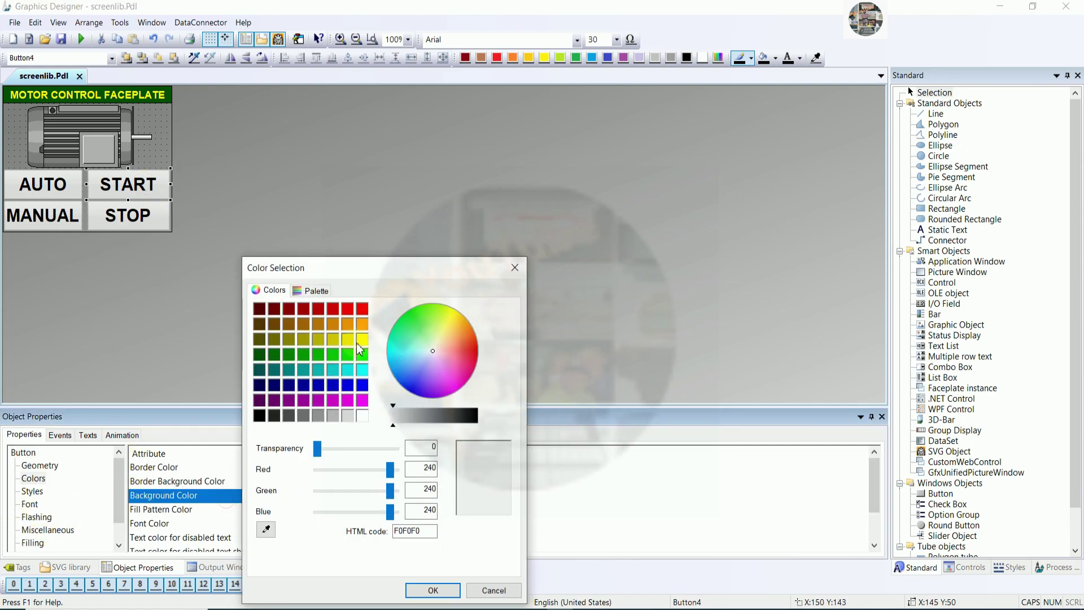
drag(398, 276, 547, 182)
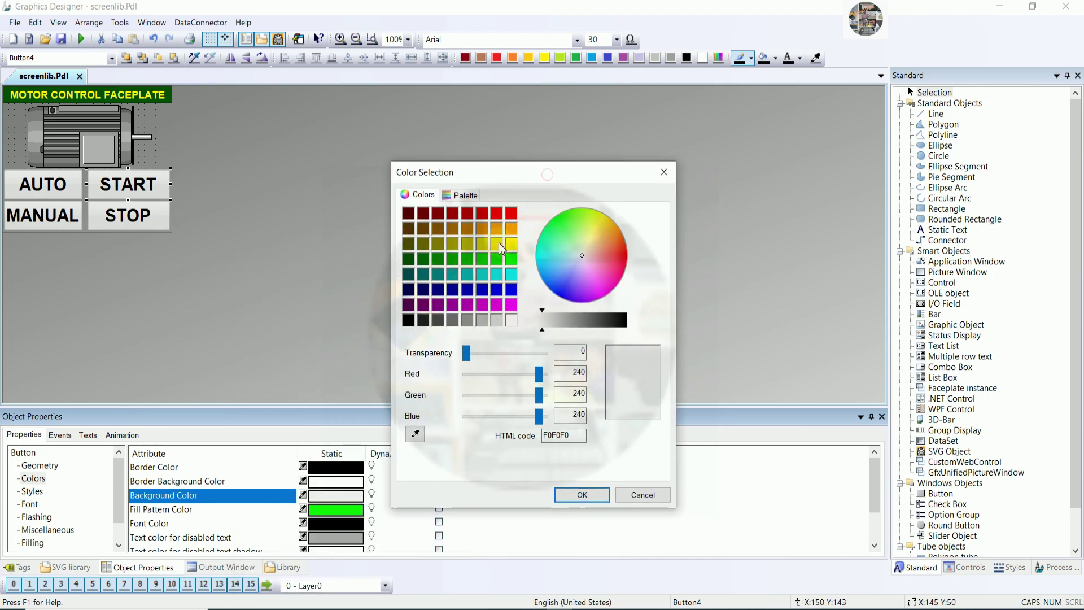
click(511, 291)
click(582, 495)
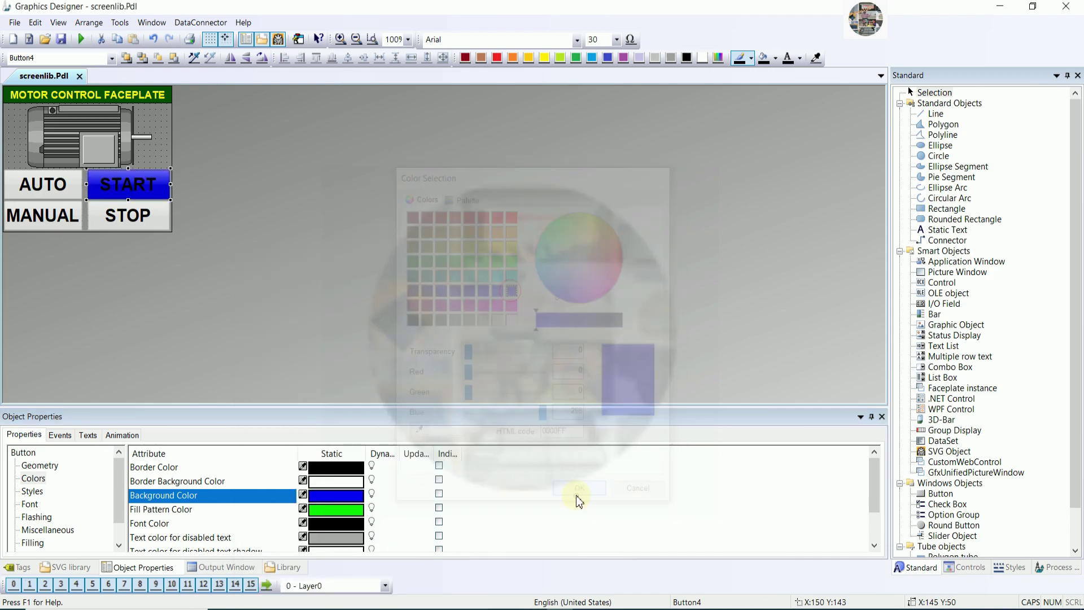
Step: Set the background color of the STOP button to bright red
click(143, 222)
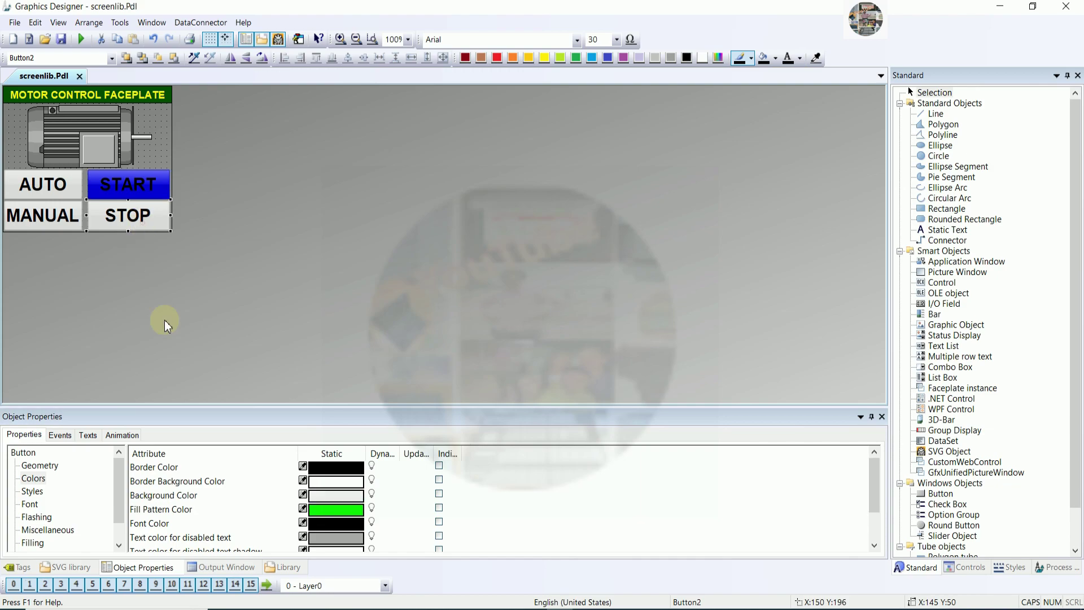
click(223, 499)
double_click(223, 504)
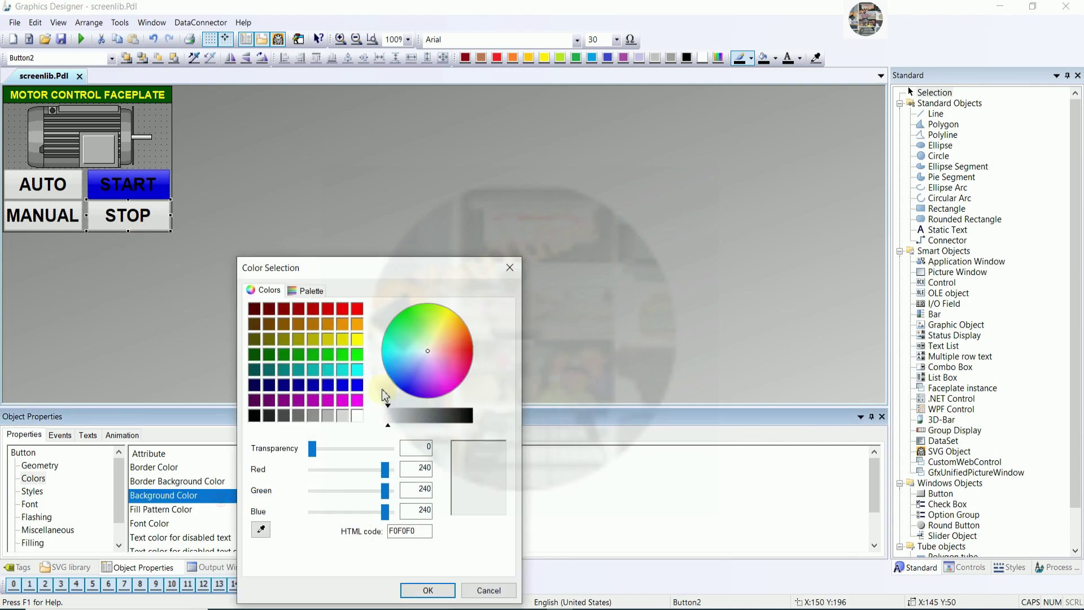
click(357, 314)
click(428, 590)
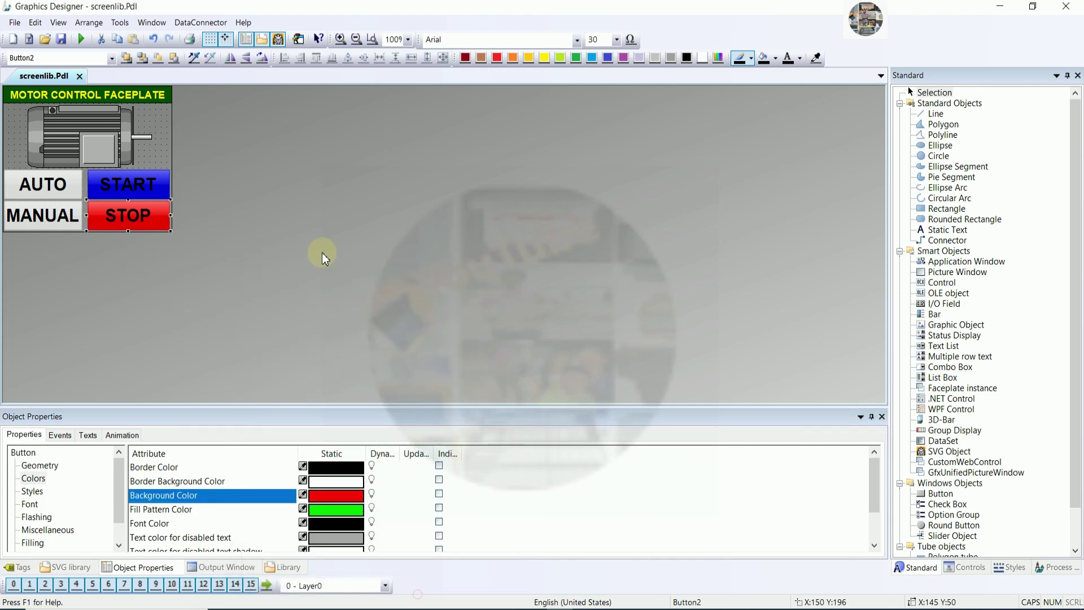
click(322, 251)
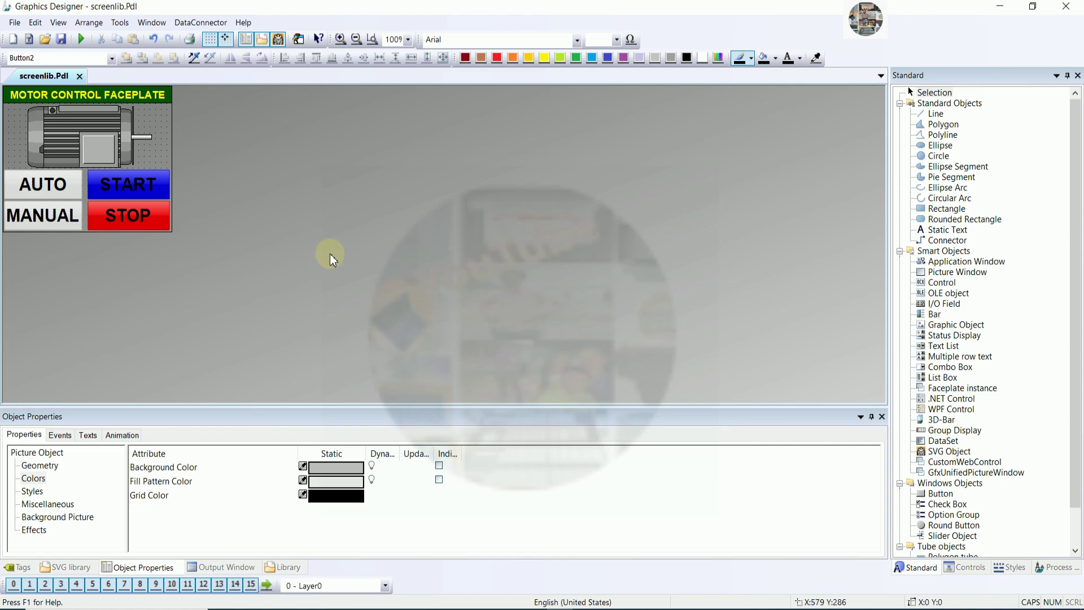
click(299, 216)
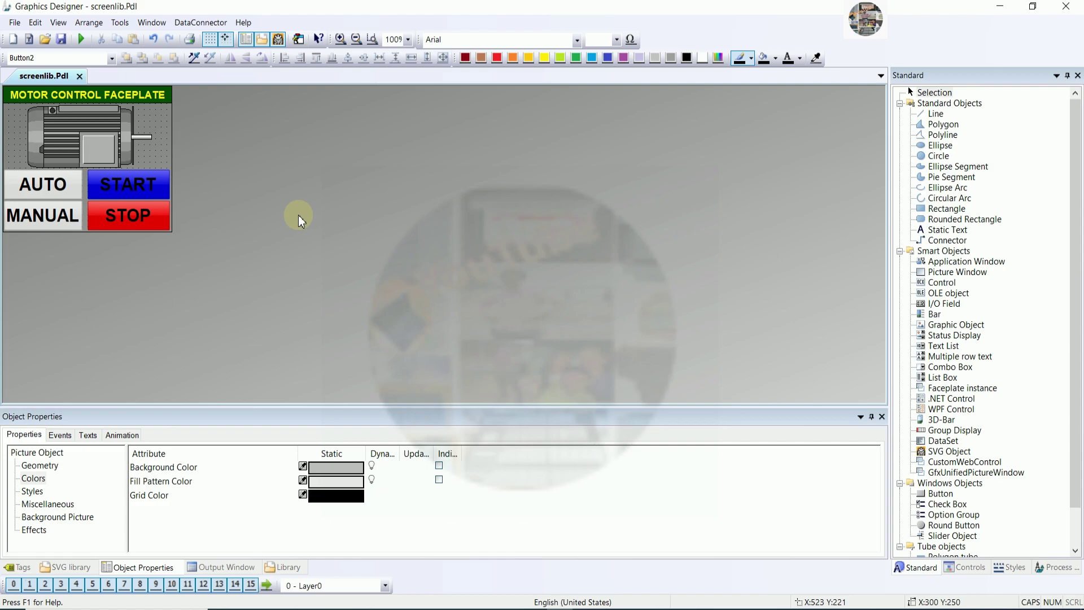
click(41, 175)
shift+click(97, 182)
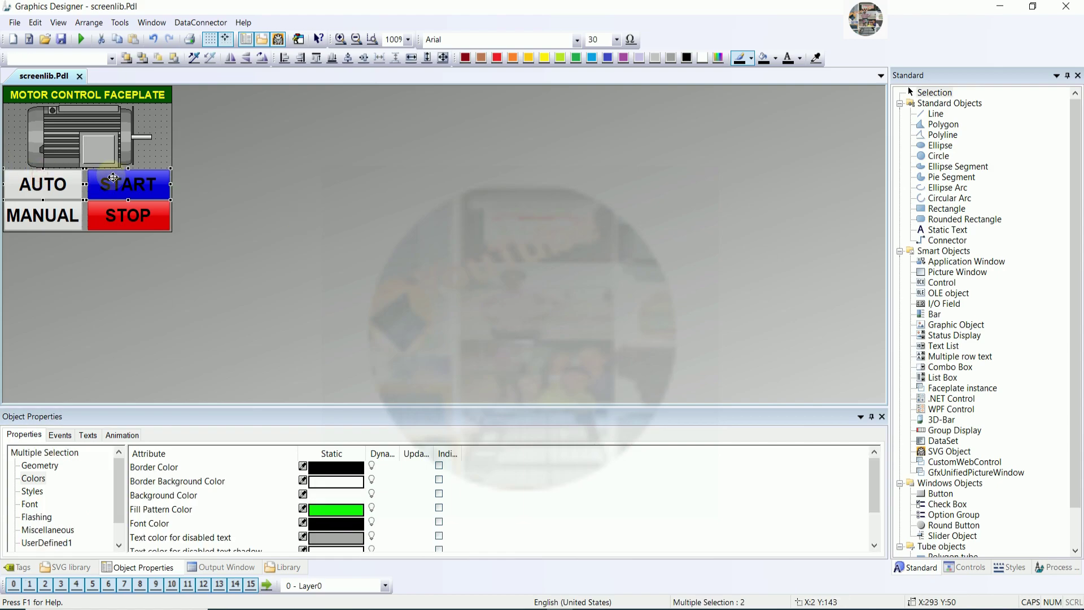
click(277, 198)
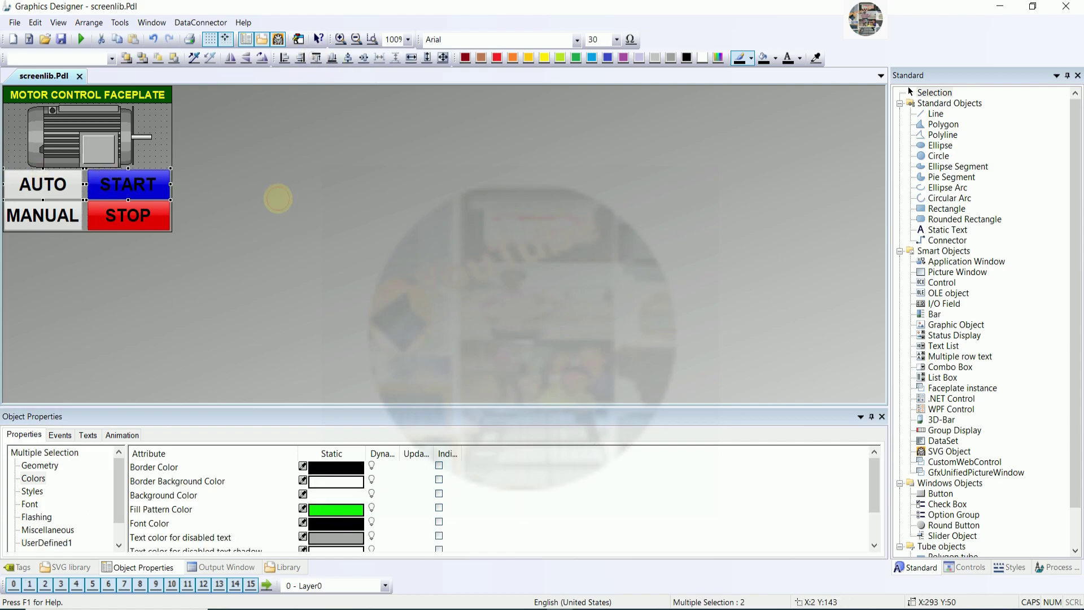
click(49, 211)
shift+click(111, 219)
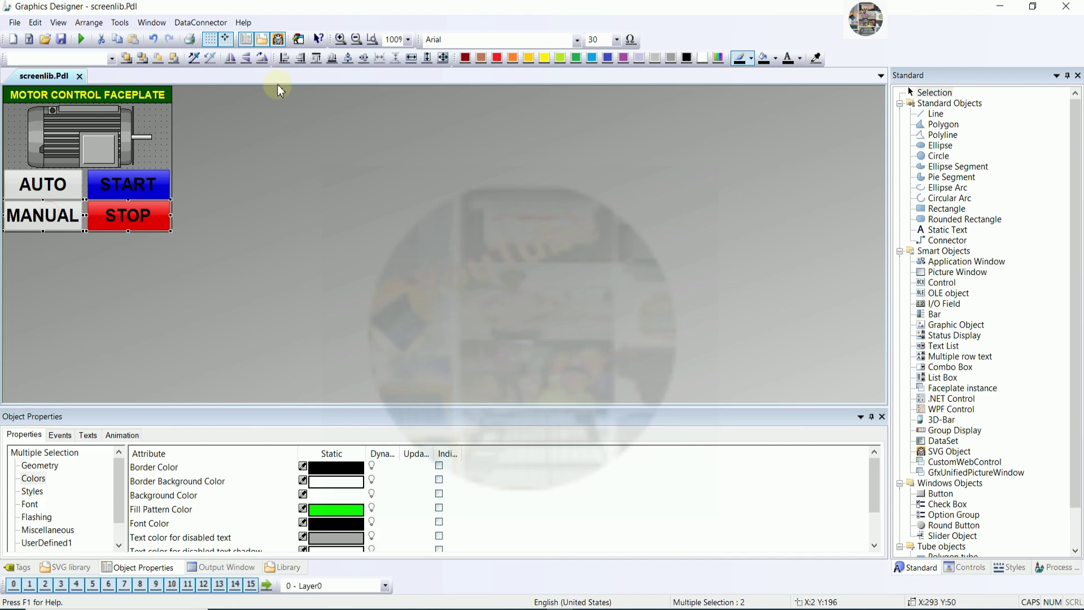
click(289, 192)
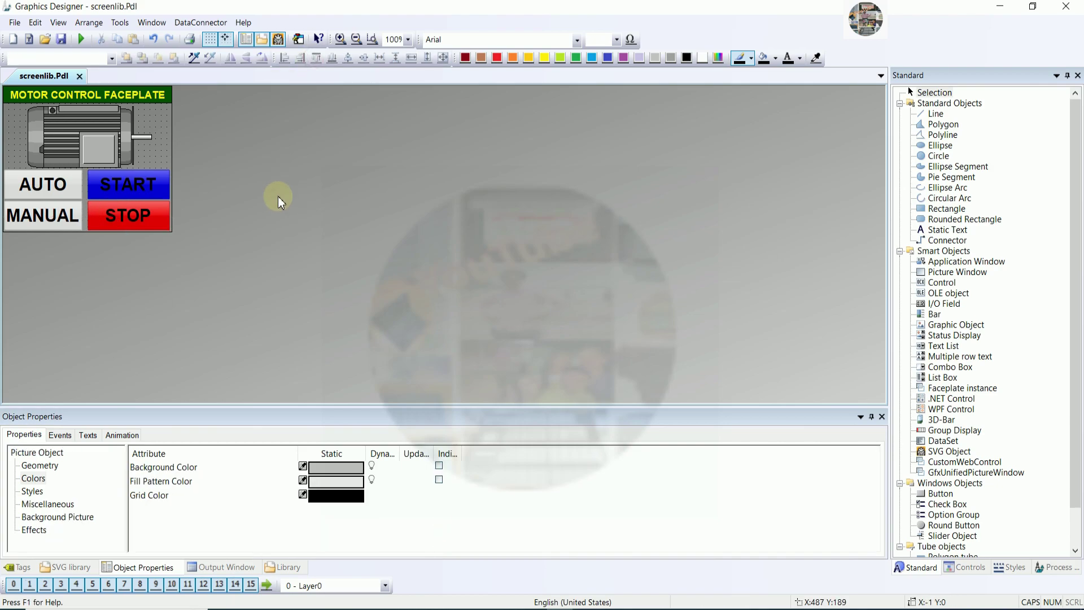
click(280, 181)
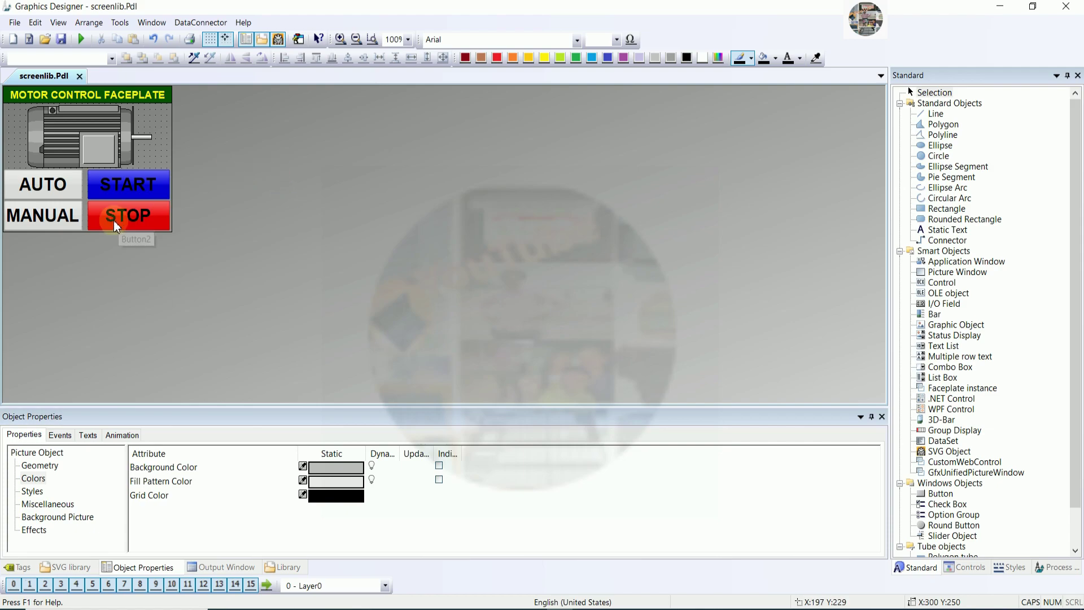
Step: Set the font color of both the START and STOP buttons to yellow (FFFA00)
click(153, 169)
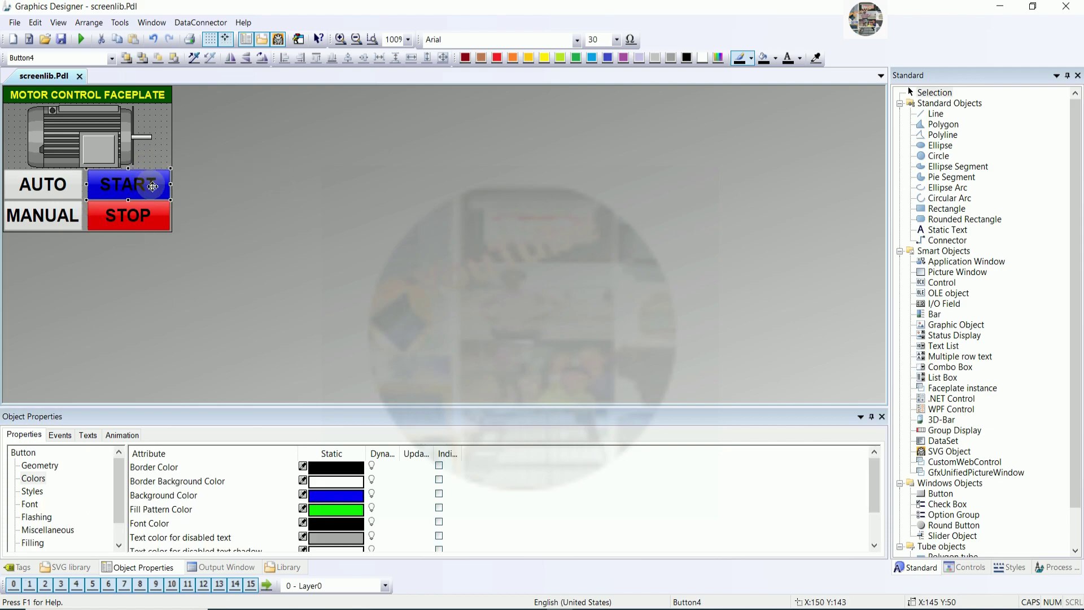
shift+click(153, 218)
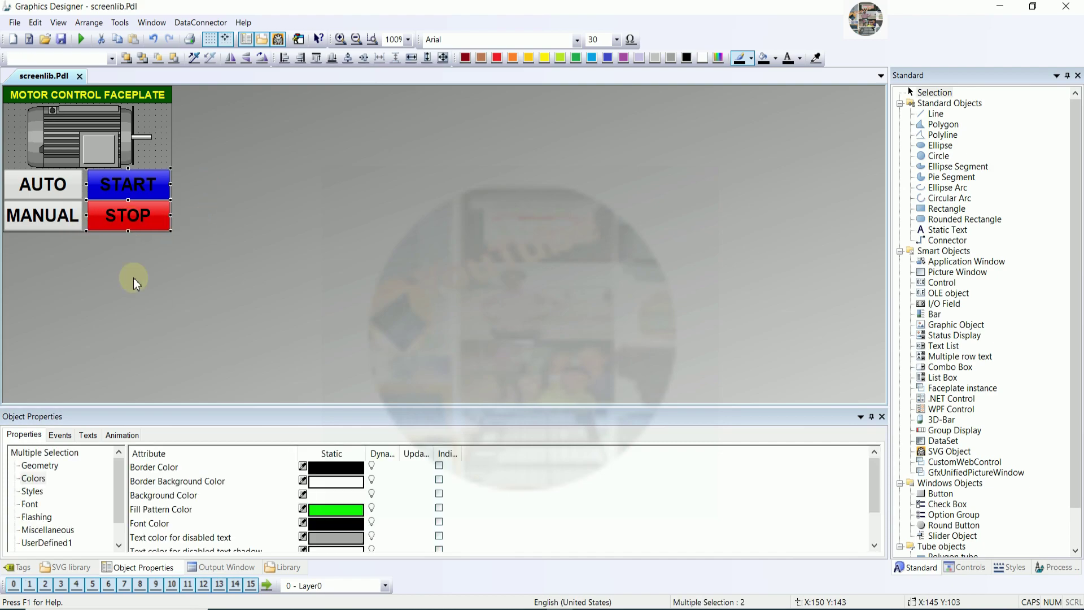
scroll(196, 517, down, 1)
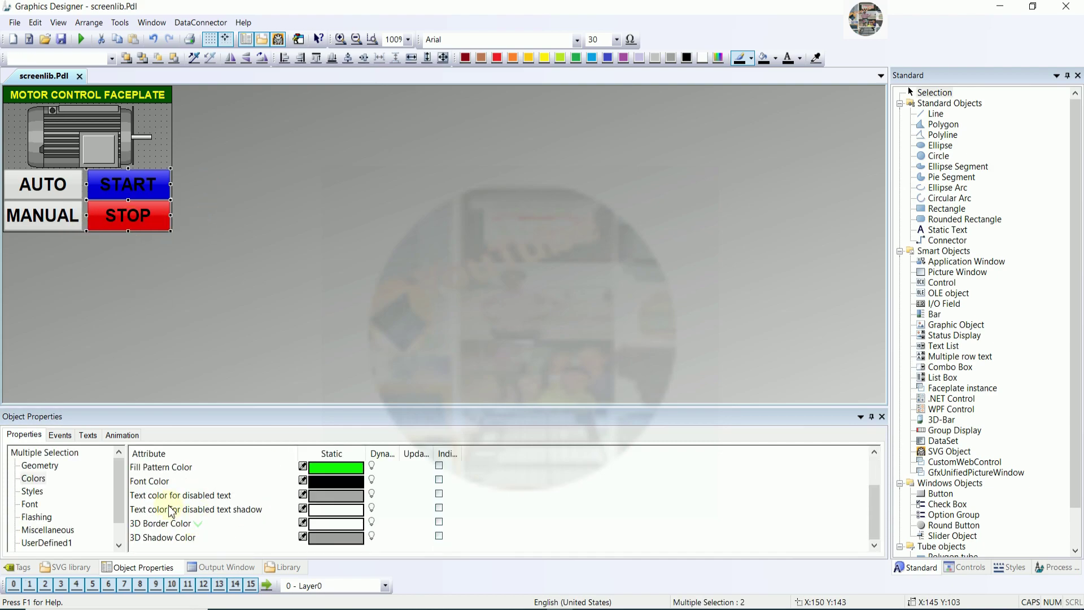
double_click(150, 481)
click(295, 338)
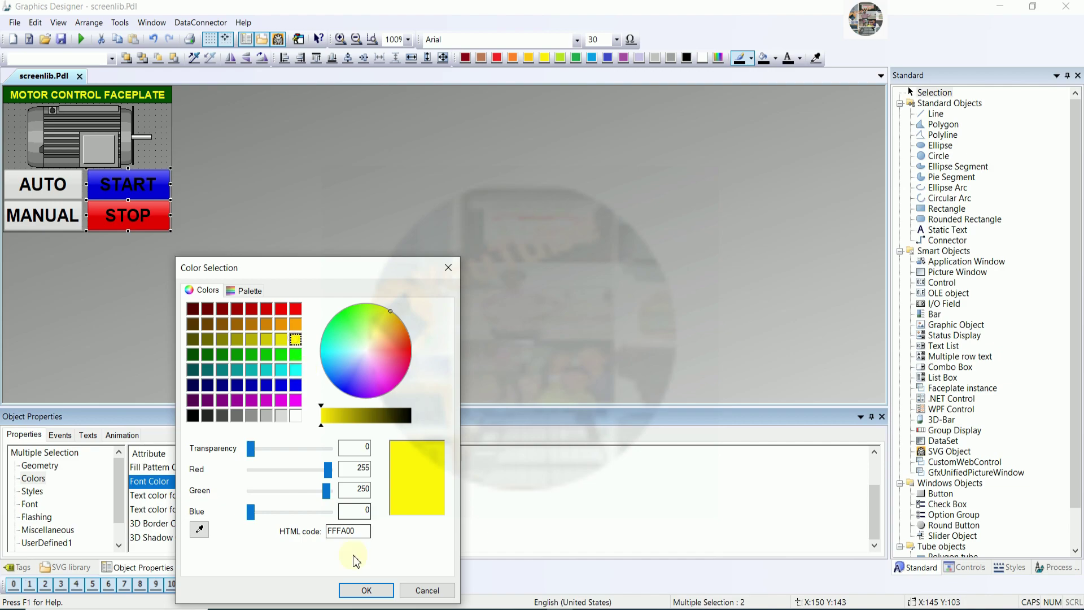
click(361, 590)
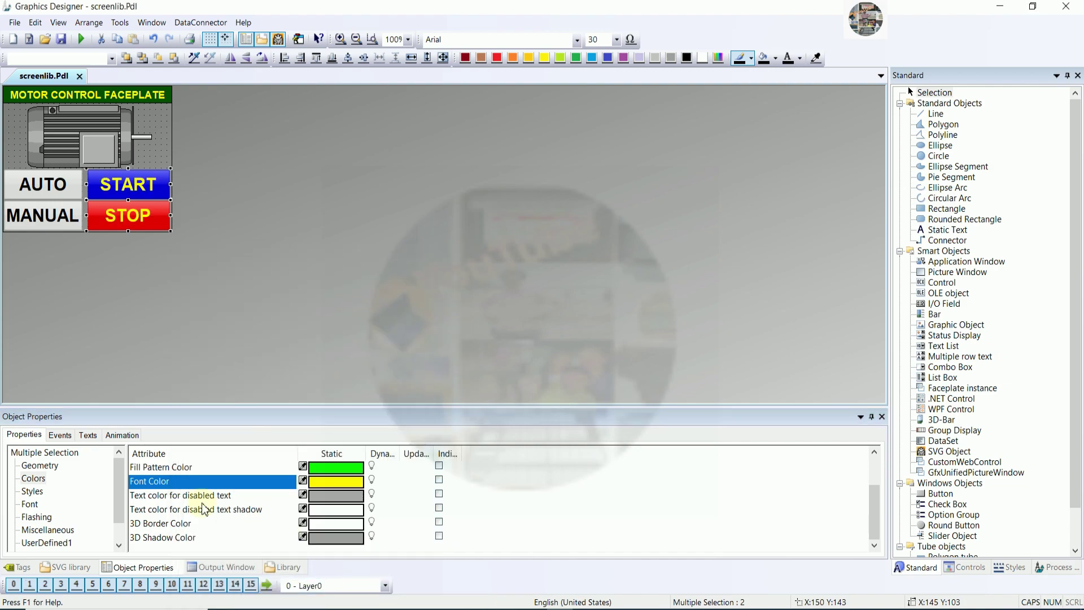
Step: Set the font color of both the START and STOP buttons to white
double_click(207, 479)
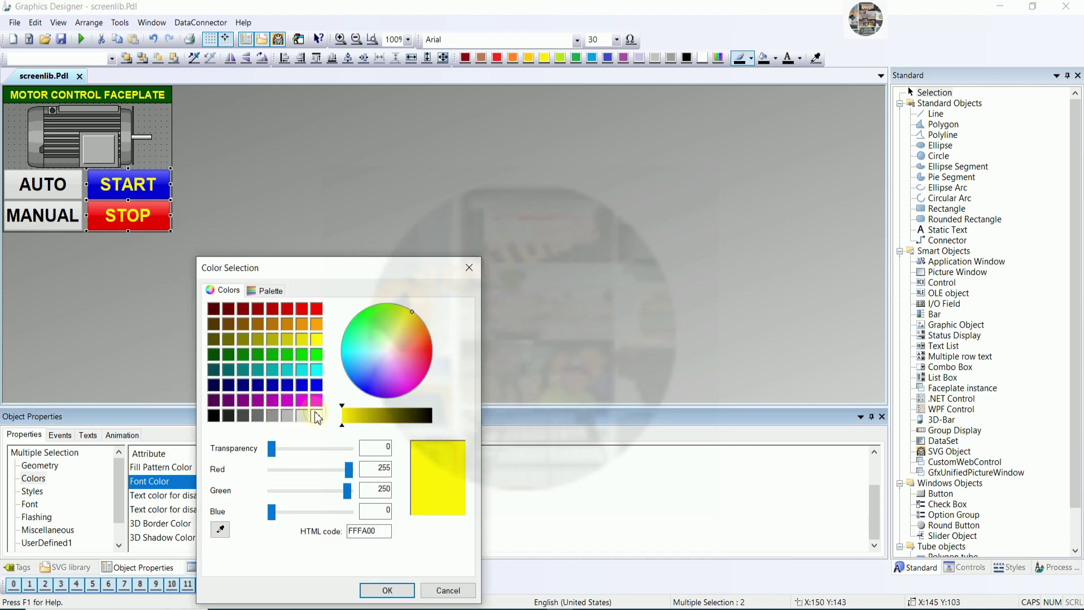
click(316, 415)
click(386, 588)
click(270, 241)
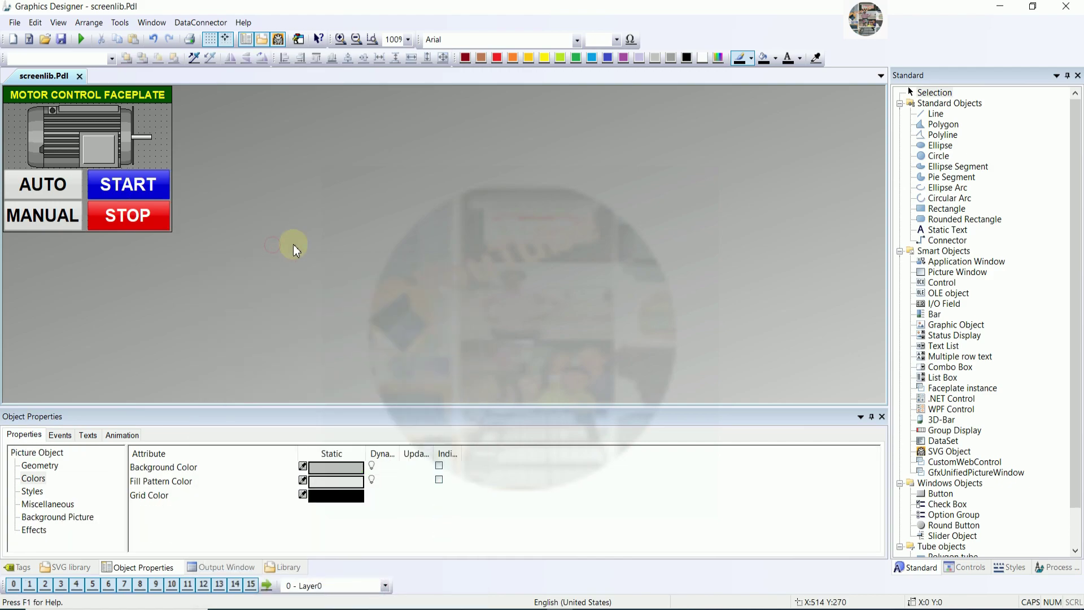
Step: Set the SymbolAppearance of the motor symbol to Shaded - 1 in its control properties
click(102, 135)
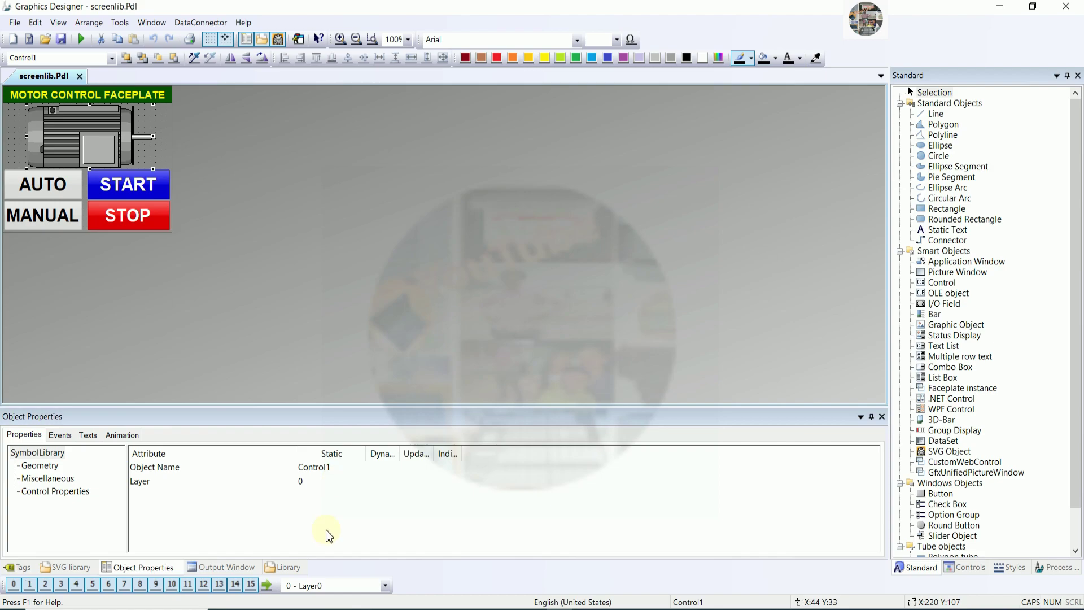
click(70, 439)
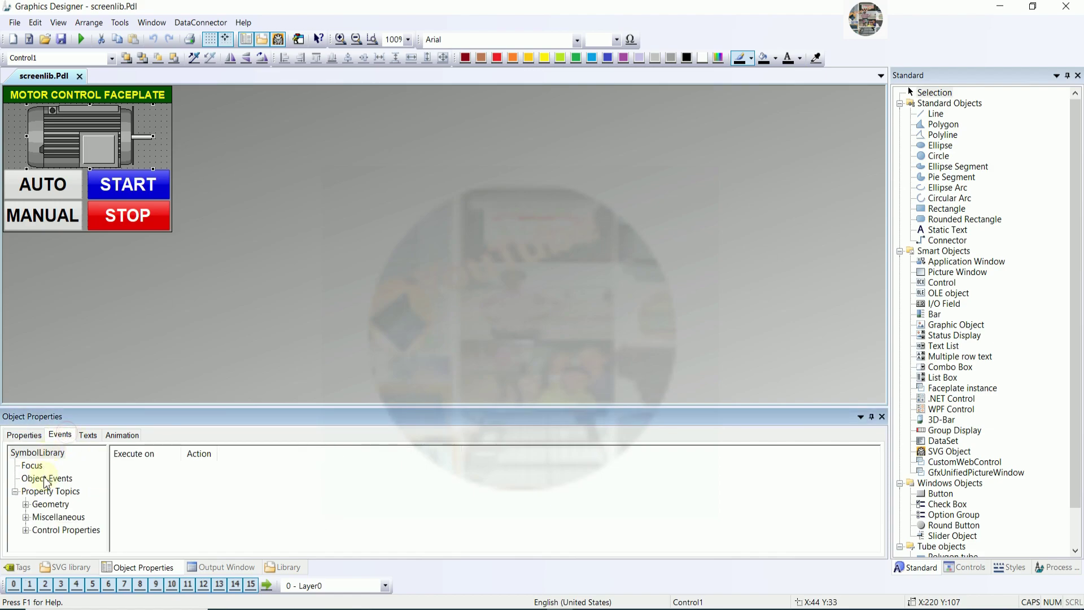
click(30, 437)
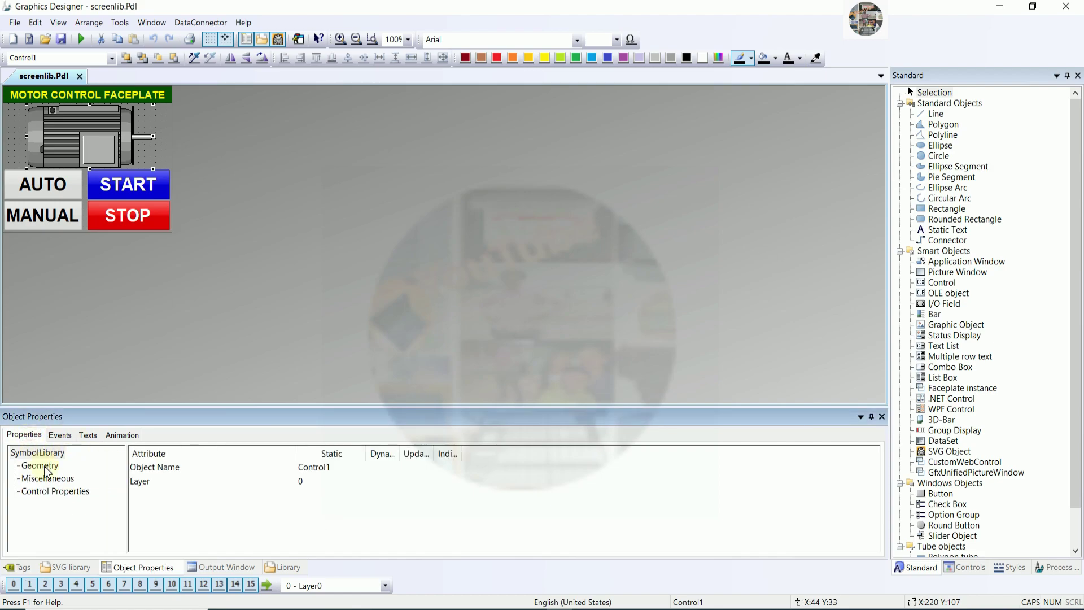
click(48, 478)
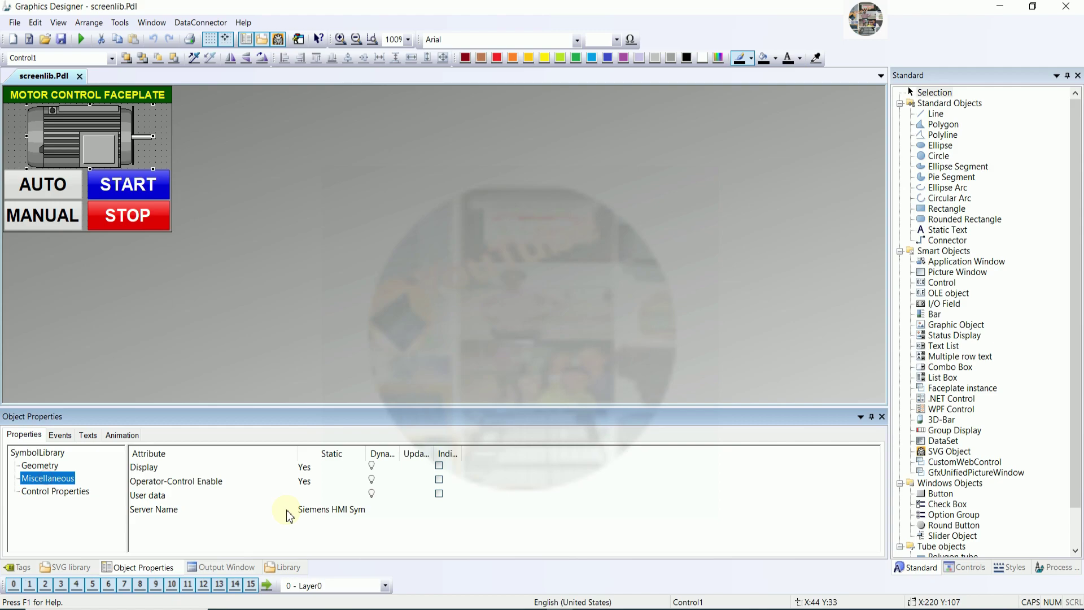
click(61, 491)
double_click(314, 471)
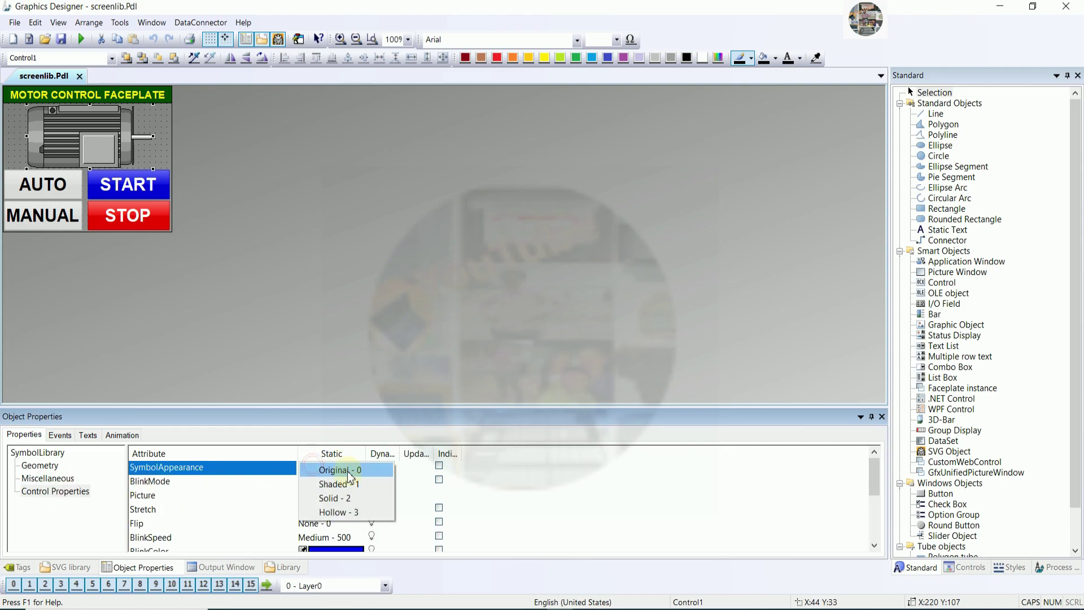
click(342, 481)
Step: Set the ForeColor of the motor symbol to bright red and save the screen
scroll(343, 481, down, 3)
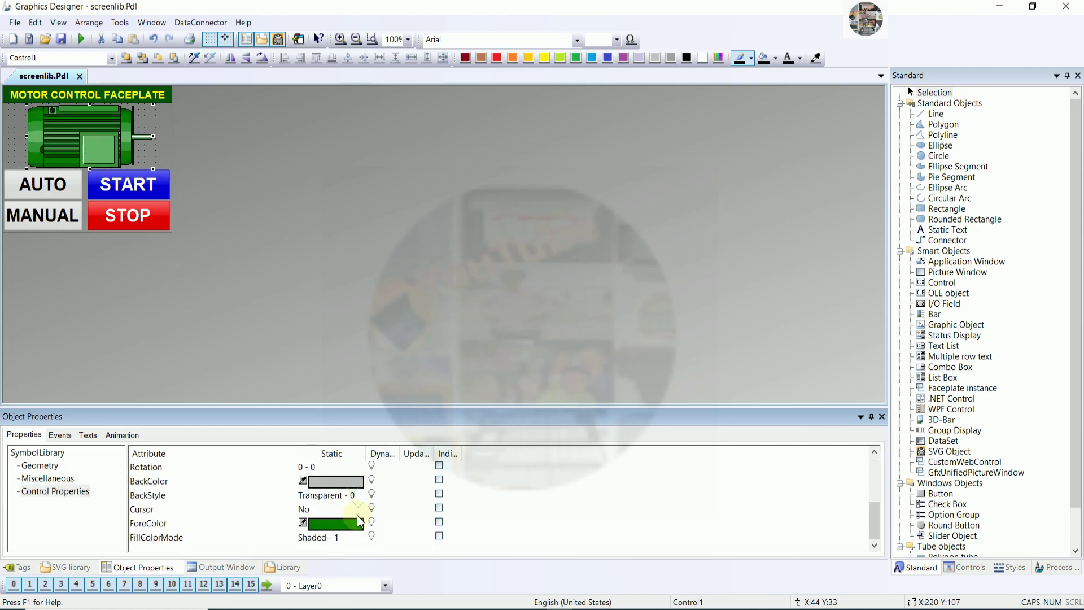
double_click(343, 524)
click(423, 341)
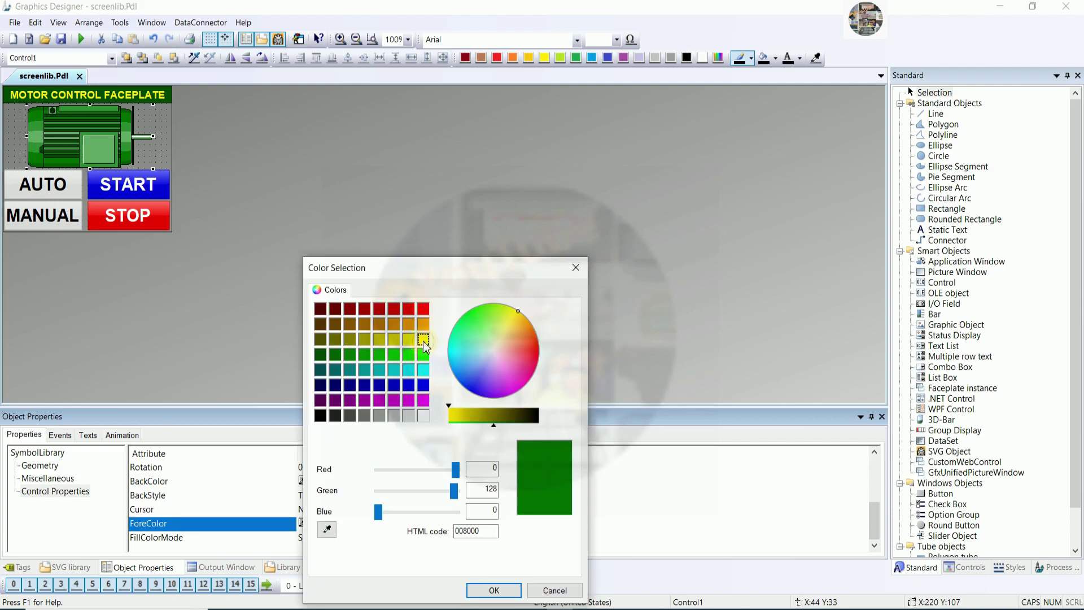
click(423, 355)
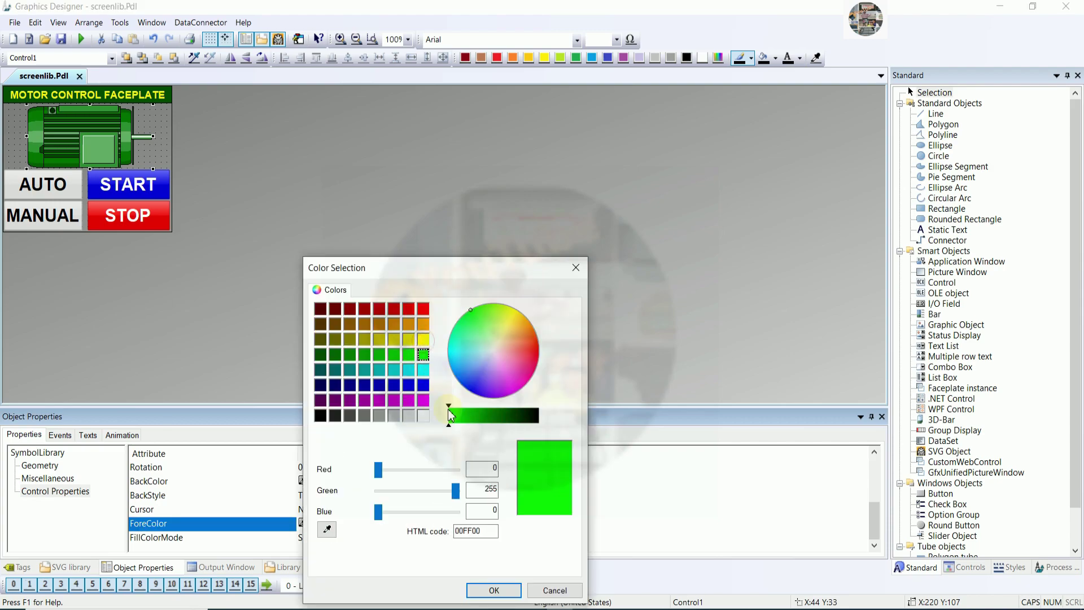
click(423, 312)
click(495, 589)
click(285, 226)
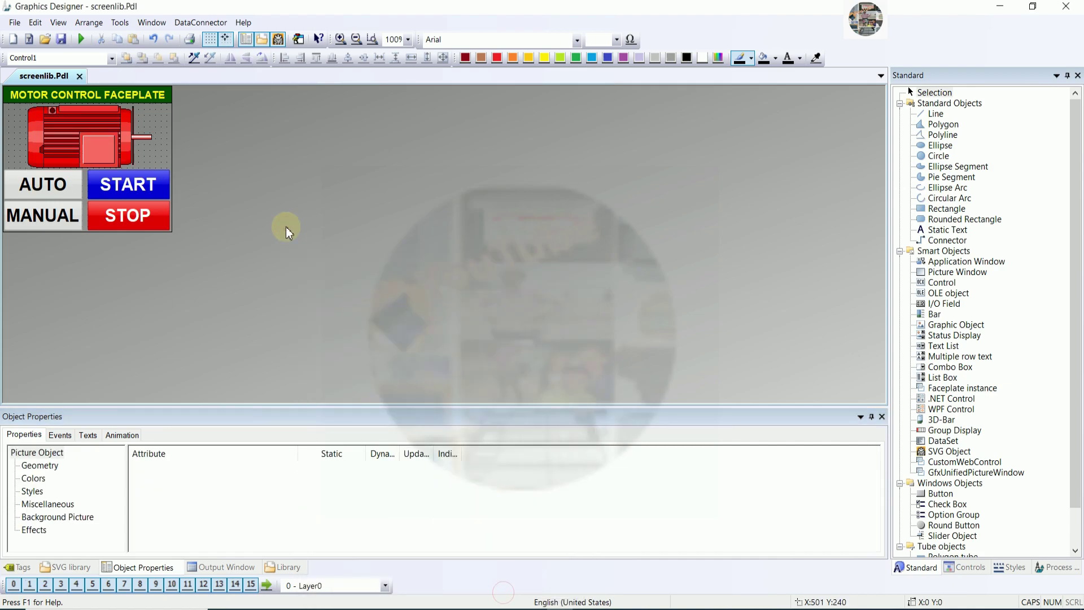
click(61, 39)
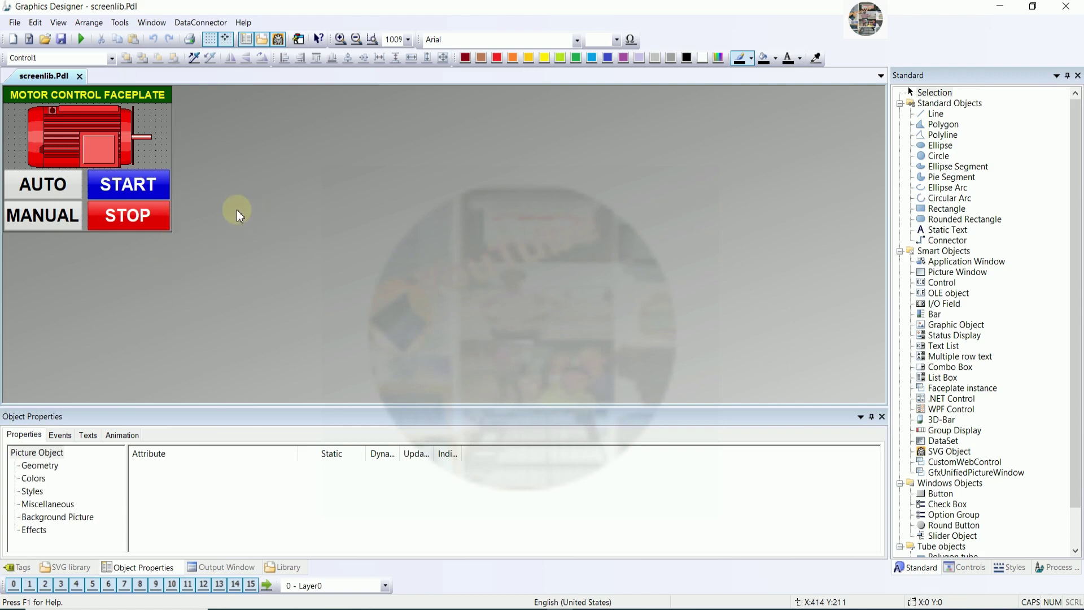
Step: Rename the MOTOR CONTROL FACEPLATE heading's static text object as TXTHEADER
click(151, 104)
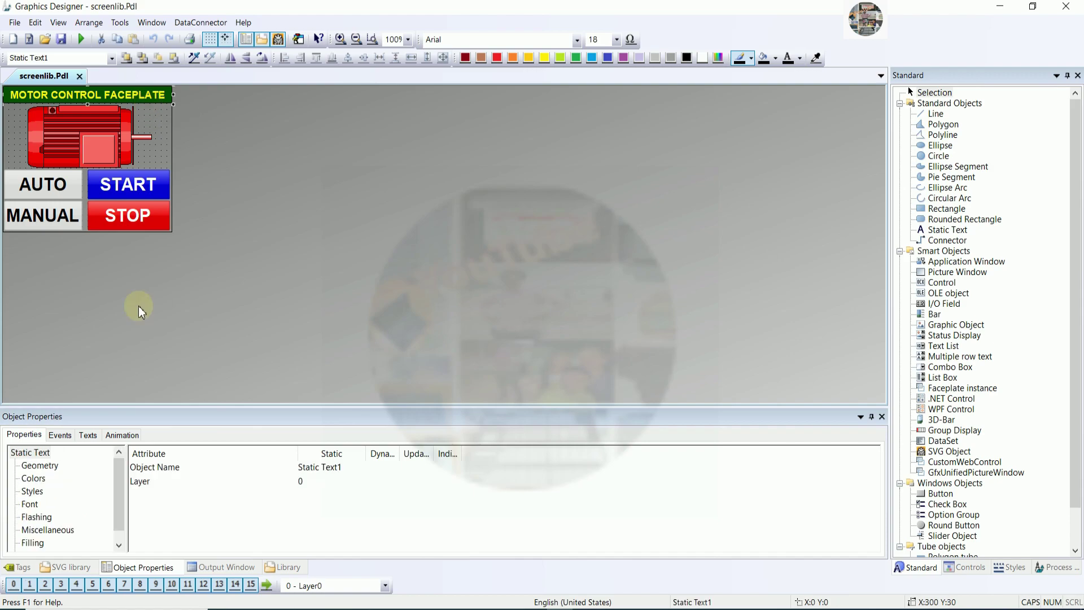
click(30, 457)
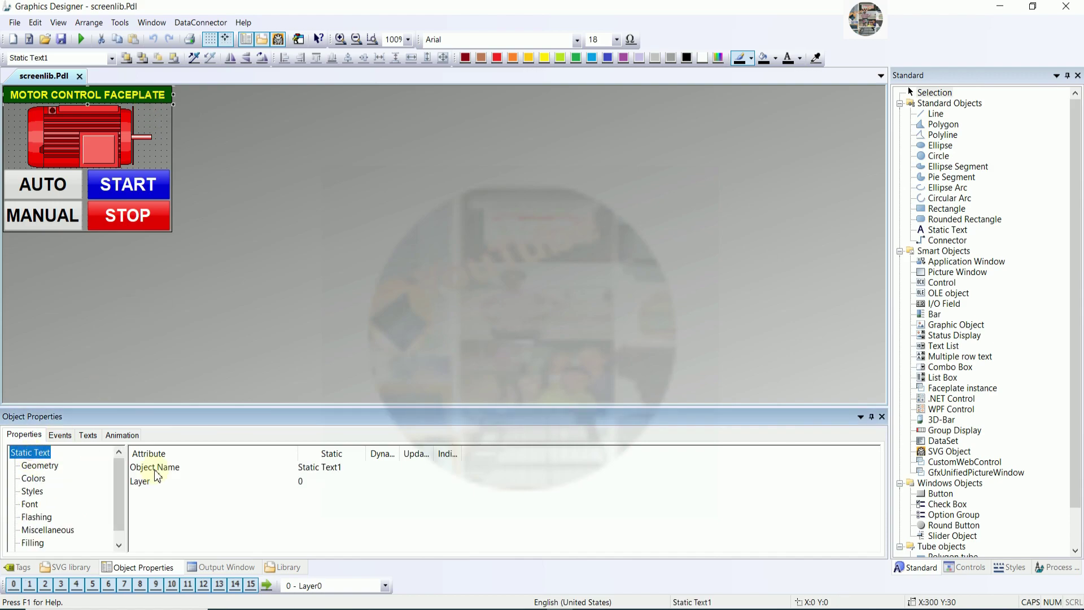
double_click(319, 471)
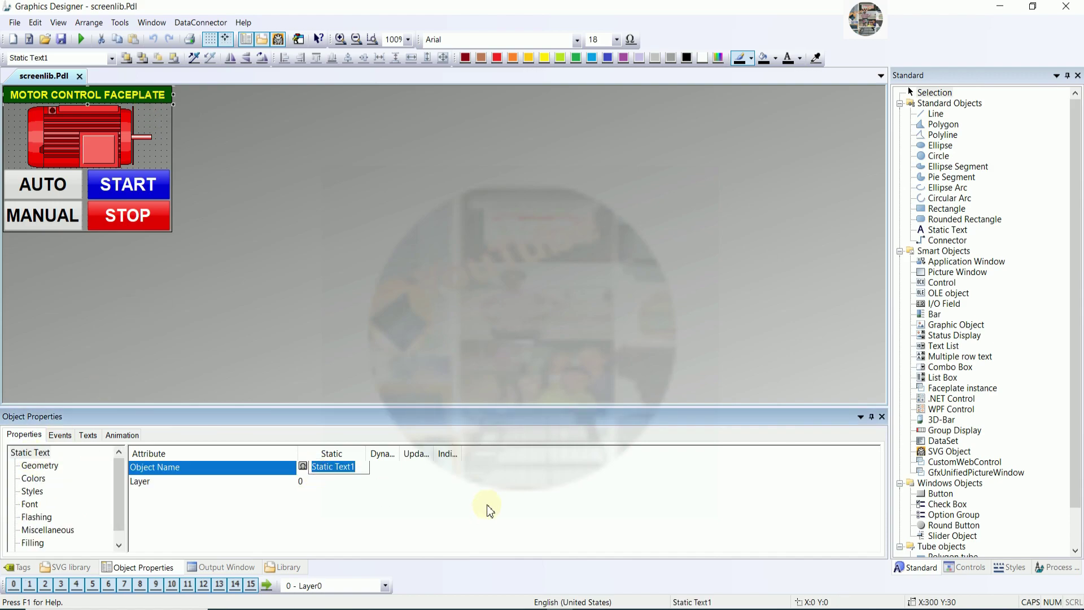
text(TXTHEADER)
key(Return)
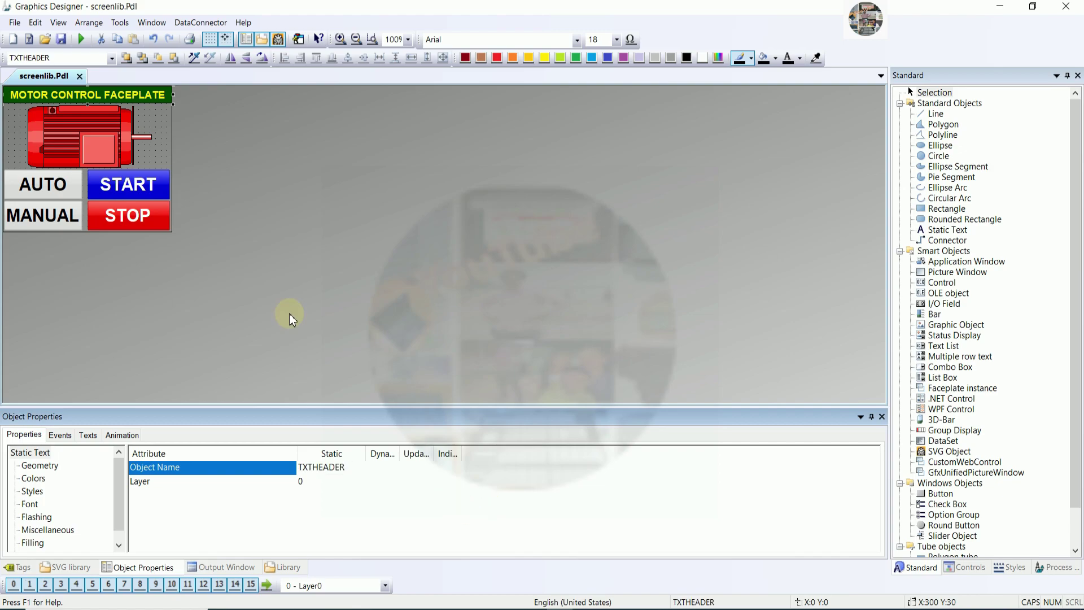
click(99, 146)
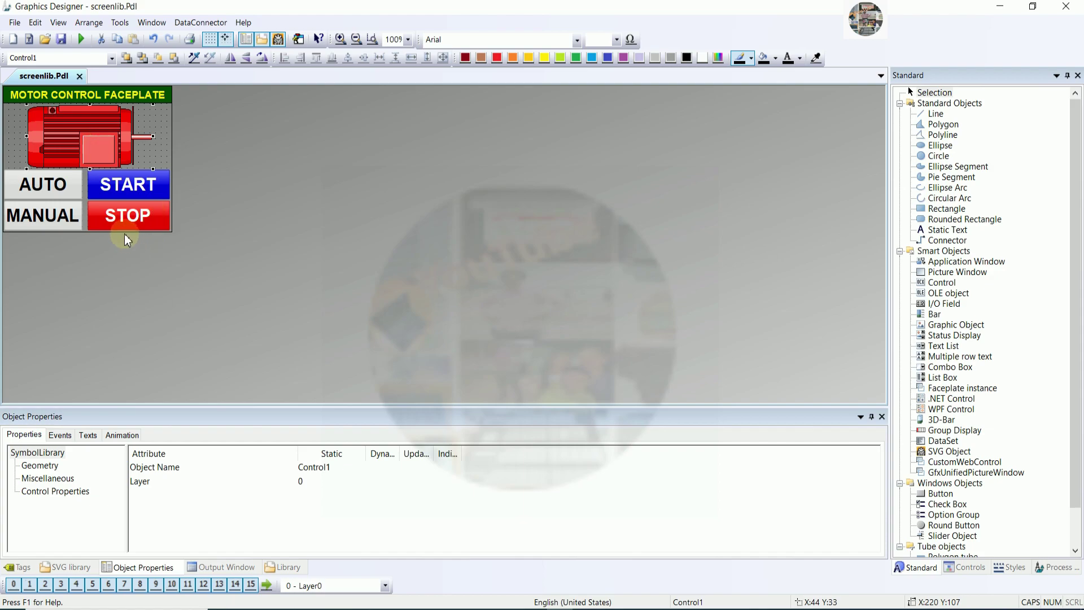
click(56, 189)
shift+click(133, 188)
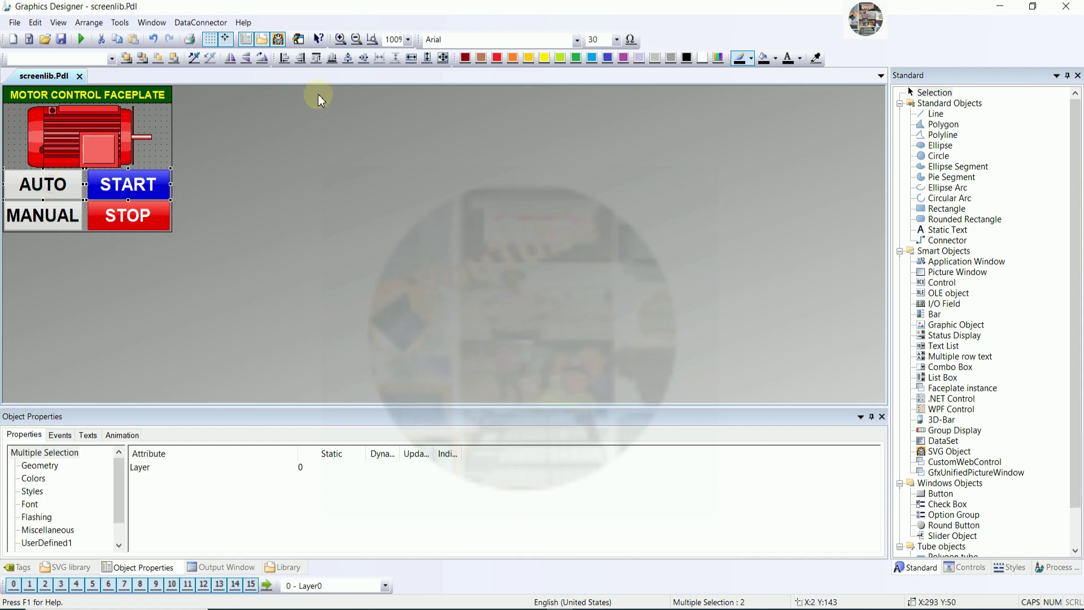
click(68, 213)
shift+click(126, 212)
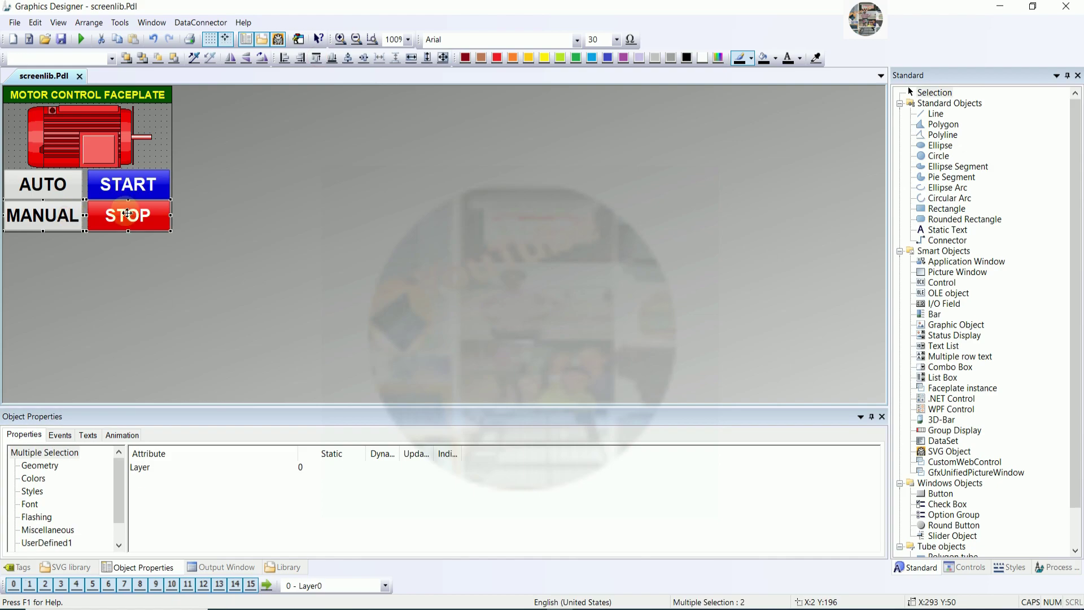
click(42, 186)
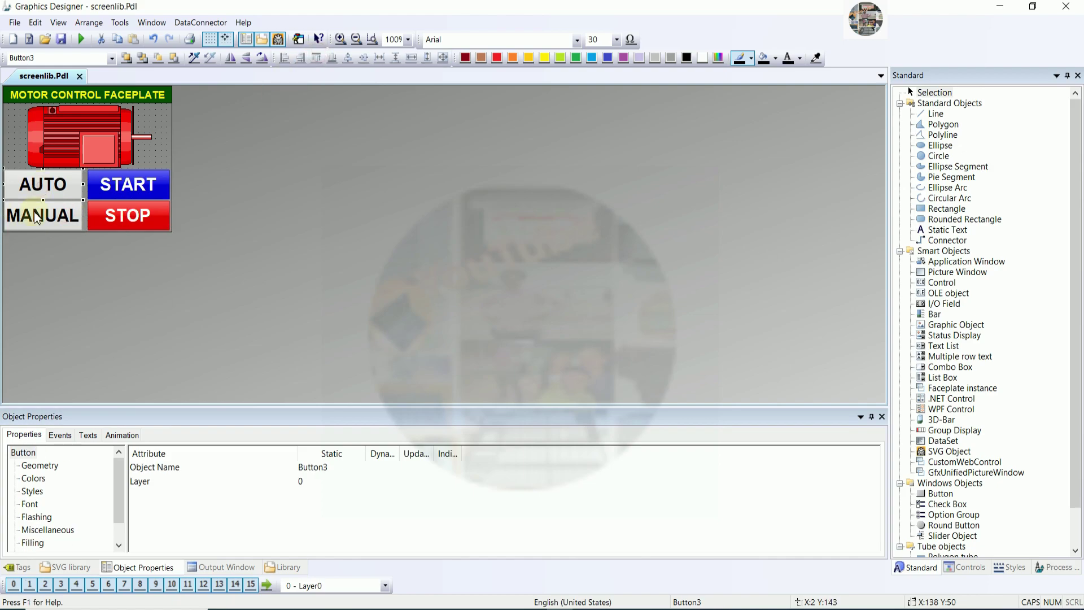
Step: Align the stacked AUTO and MANUAL buttons, right-align the START and STOP buttons, and save the picture
shift+click(34, 211)
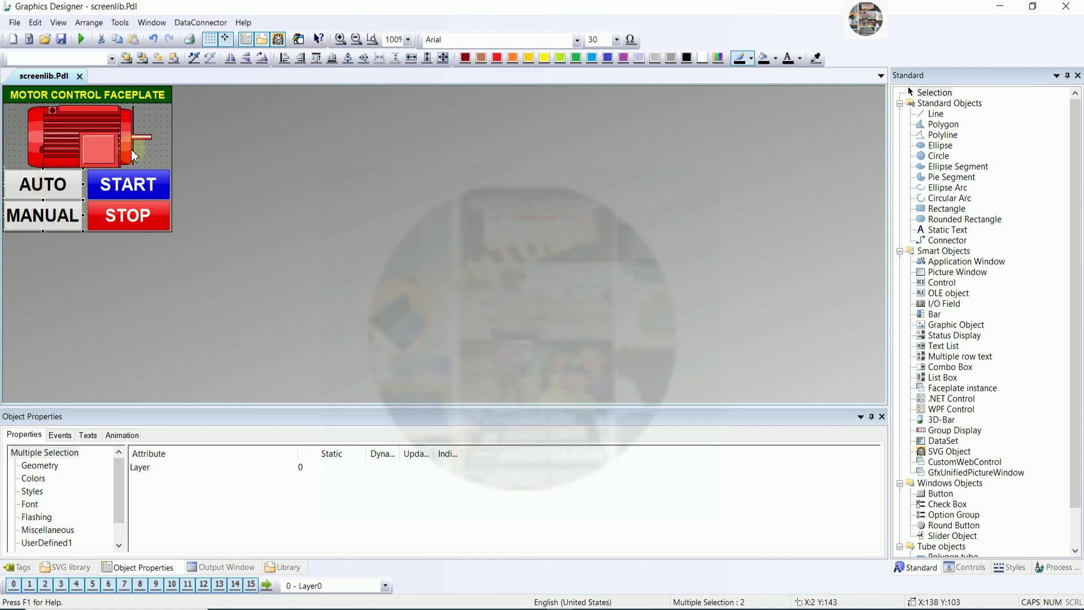
click(154, 210)
shift+click(150, 197)
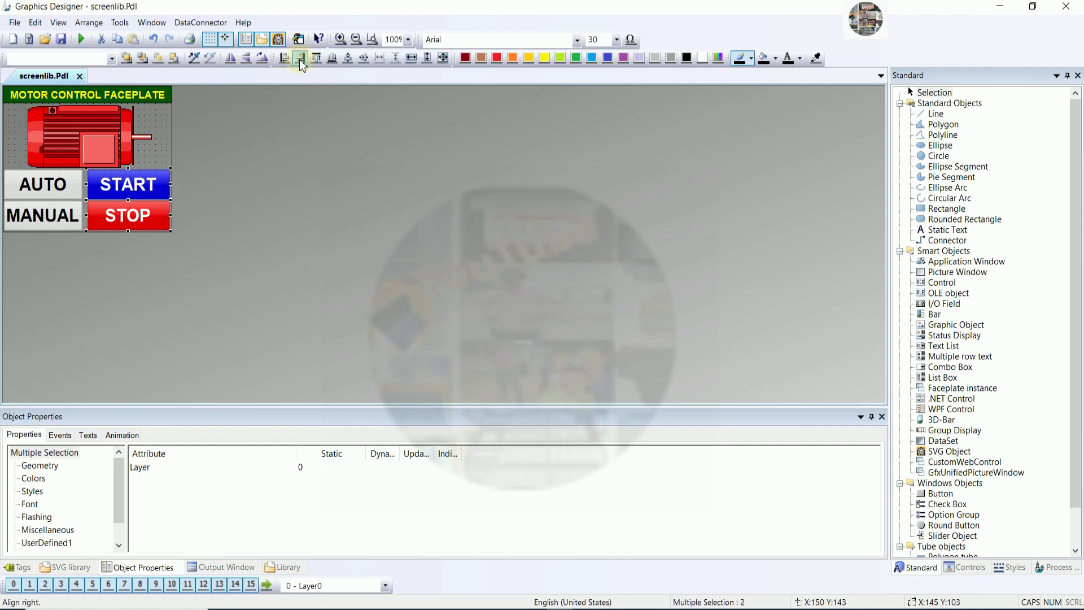
click(296, 177)
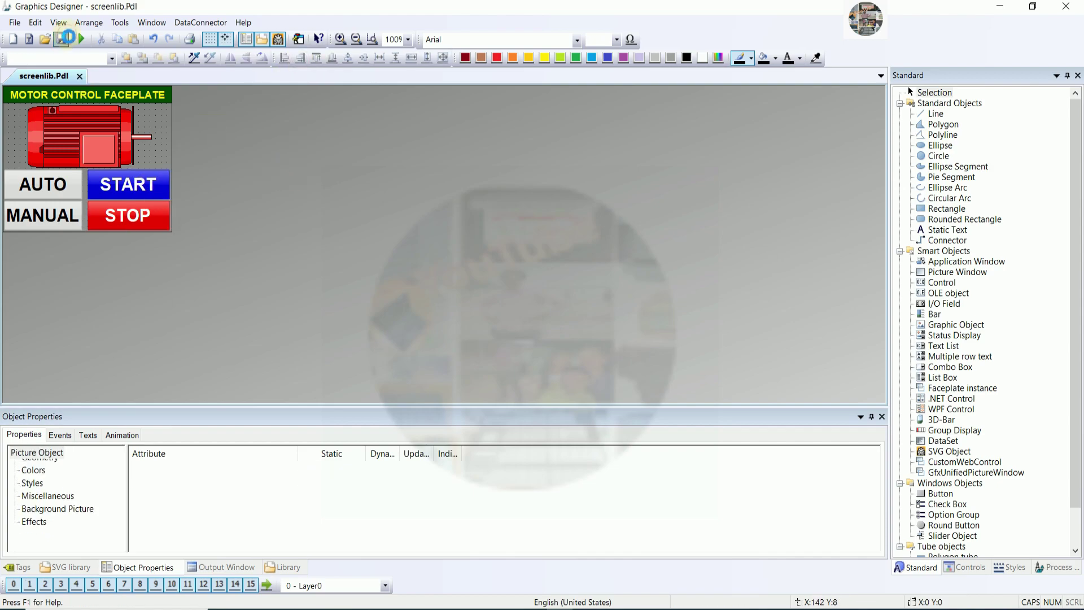
Step: Open the dynamic dialog for the red motor symbol's ForeColor control property
click(110, 141)
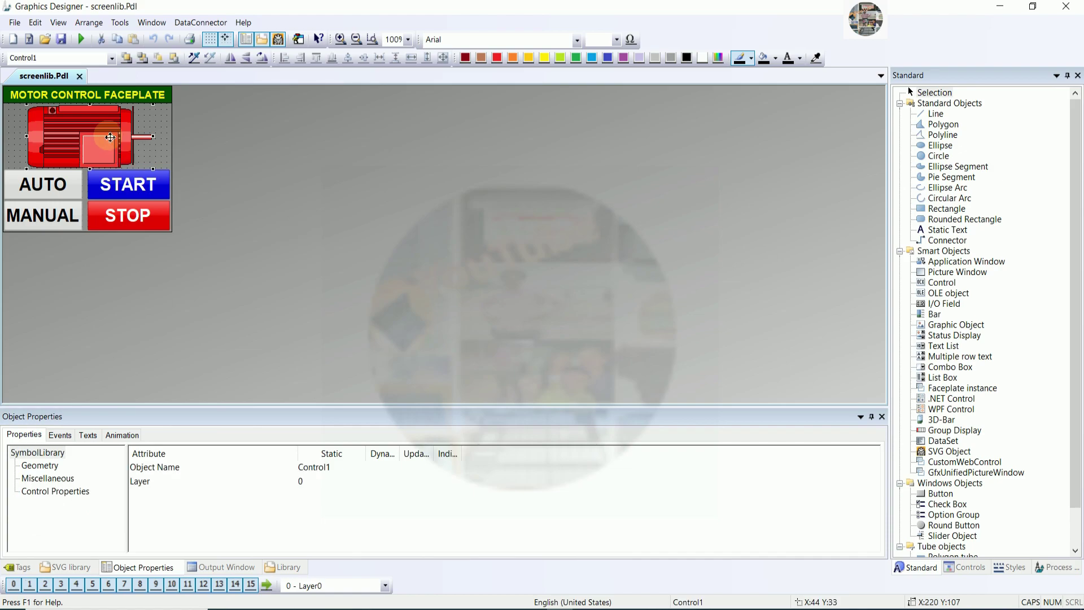
click(60, 437)
click(38, 440)
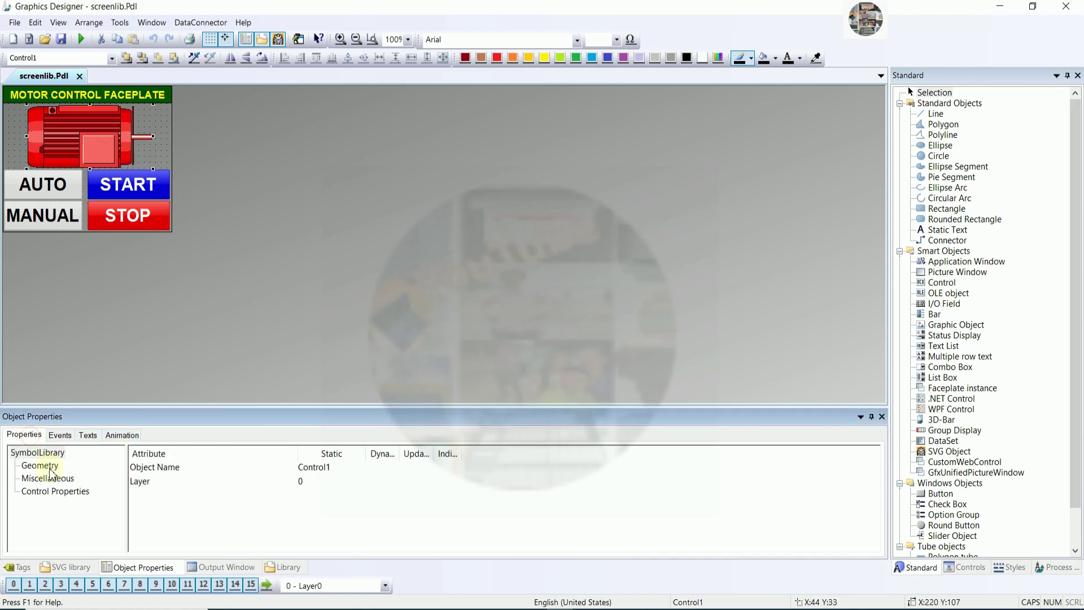
click(71, 491)
right_click(372, 523)
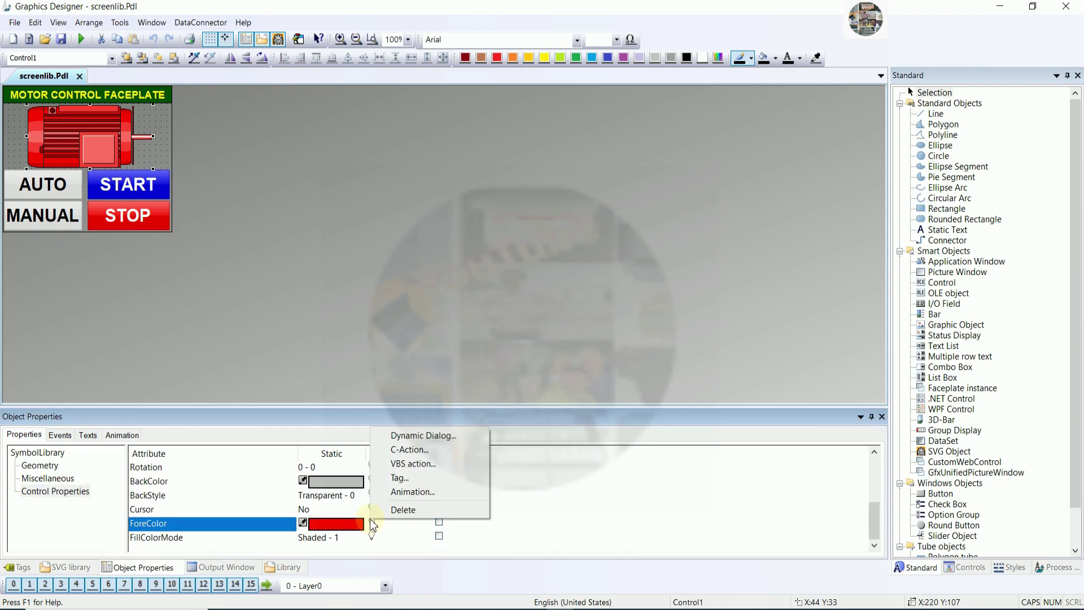
click(417, 436)
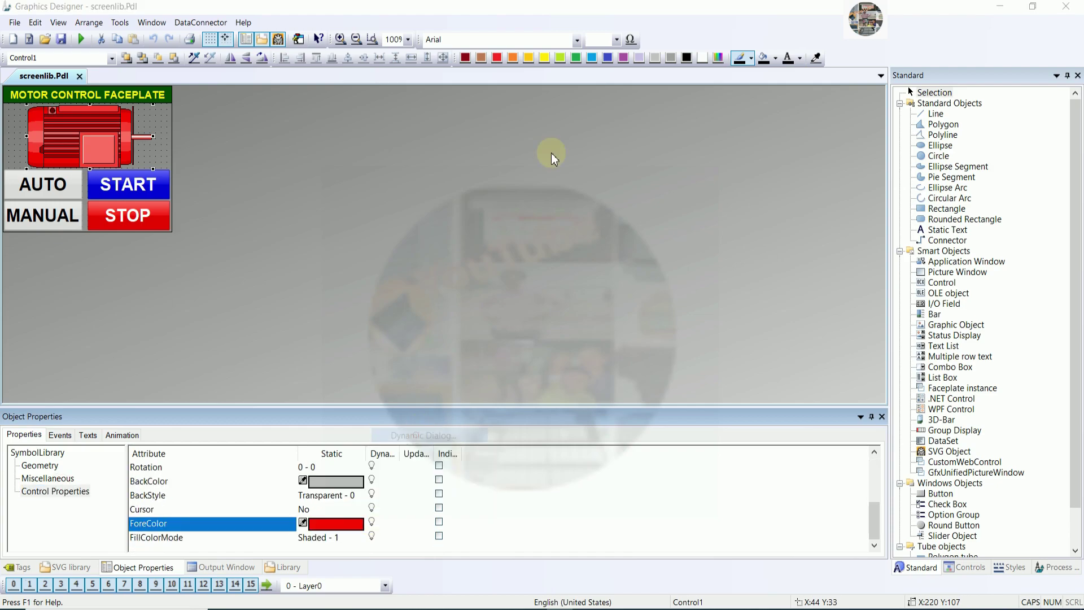
Step: Set the ForeColor expression's data type to Boolean and the Yes / TRUE colour to green 00FF00
drag(659, 121, 540, 76)
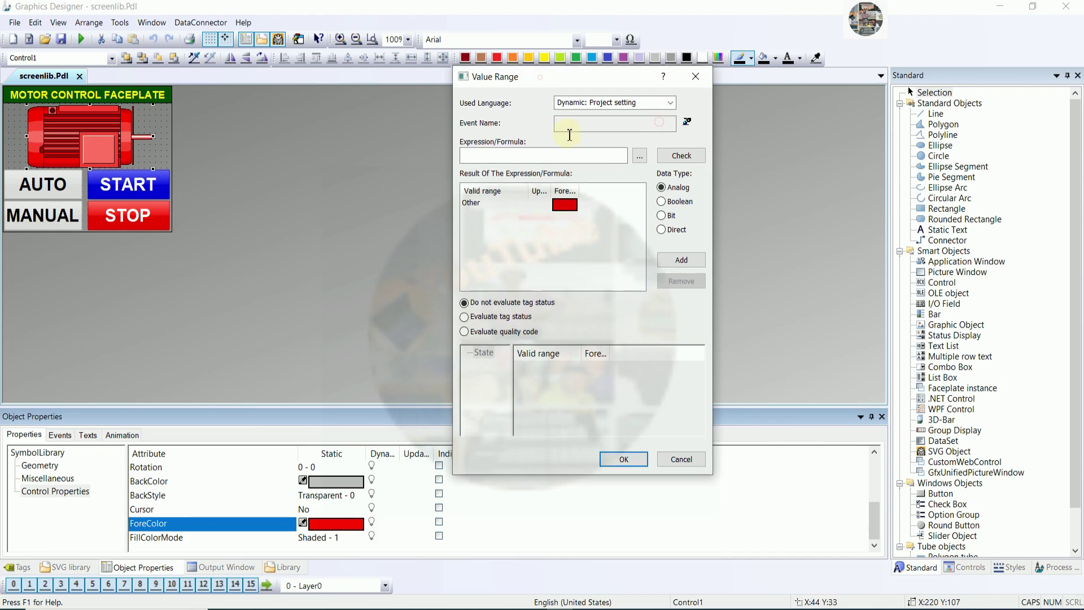
click(662, 202)
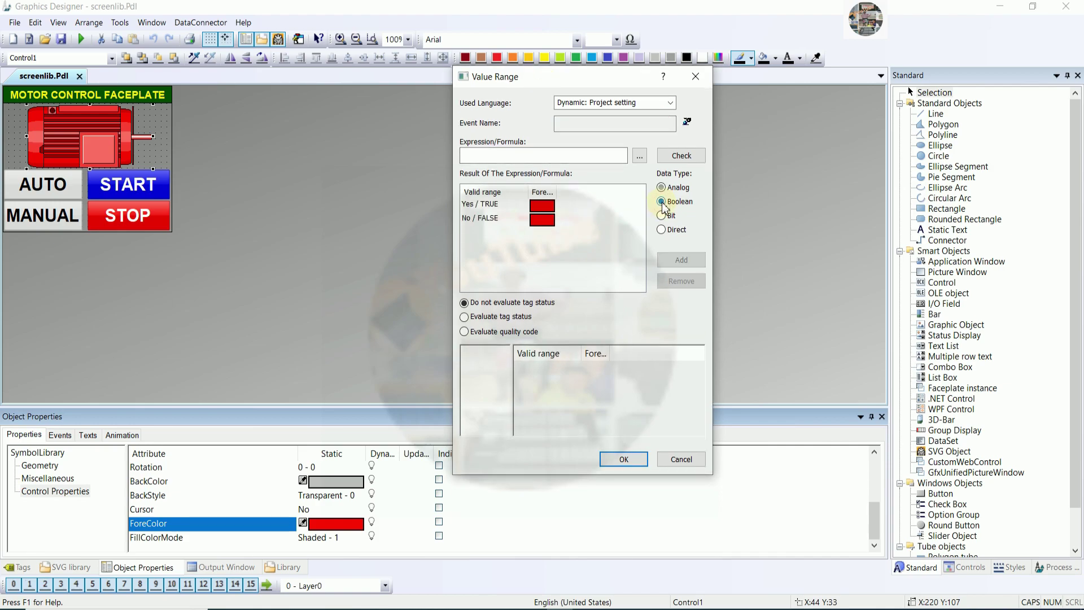
double_click(542, 205)
click(678, 303)
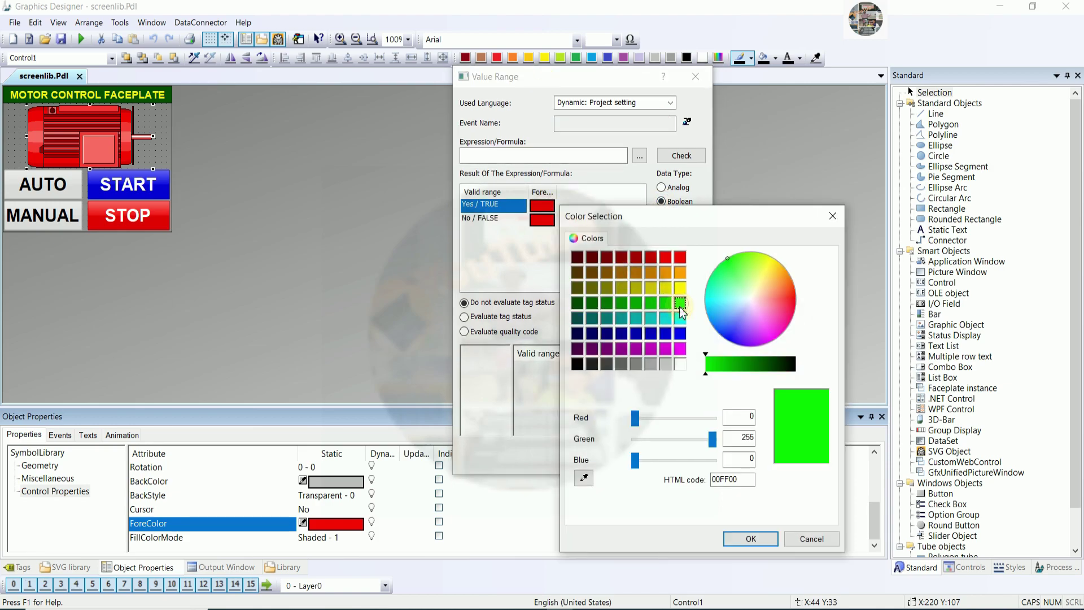
click(766, 537)
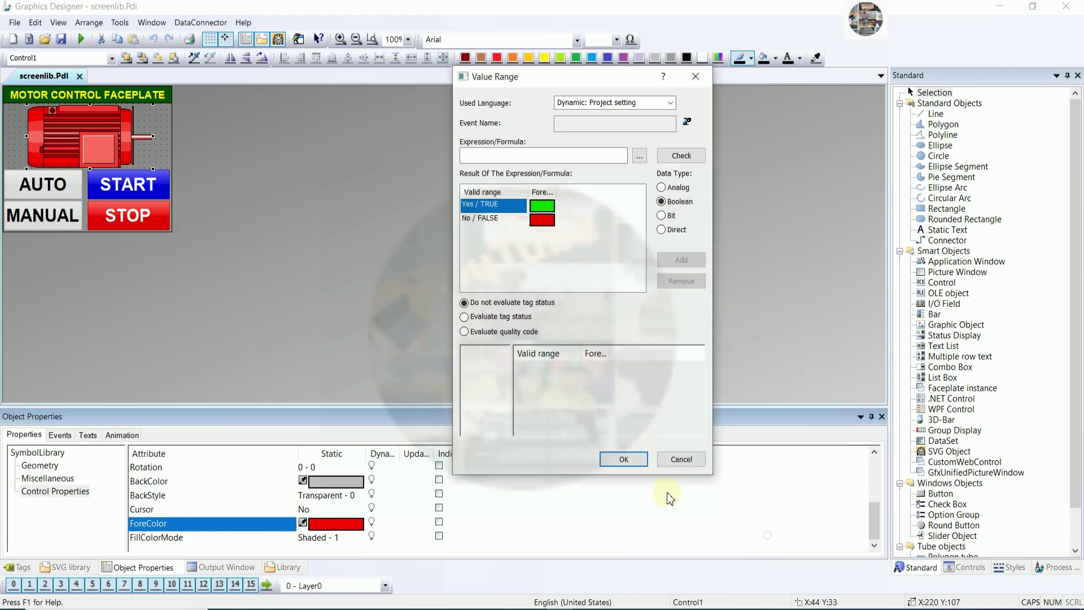
Step: Choose the internal tag function GetTagBit for the ForeColor expression
click(640, 157)
click(678, 182)
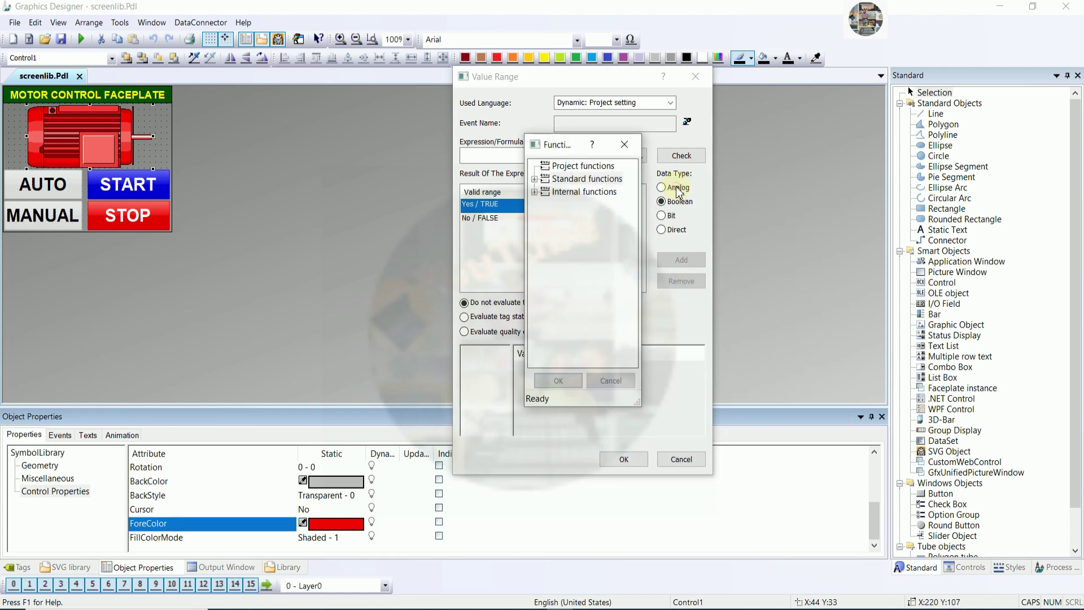
click(534, 192)
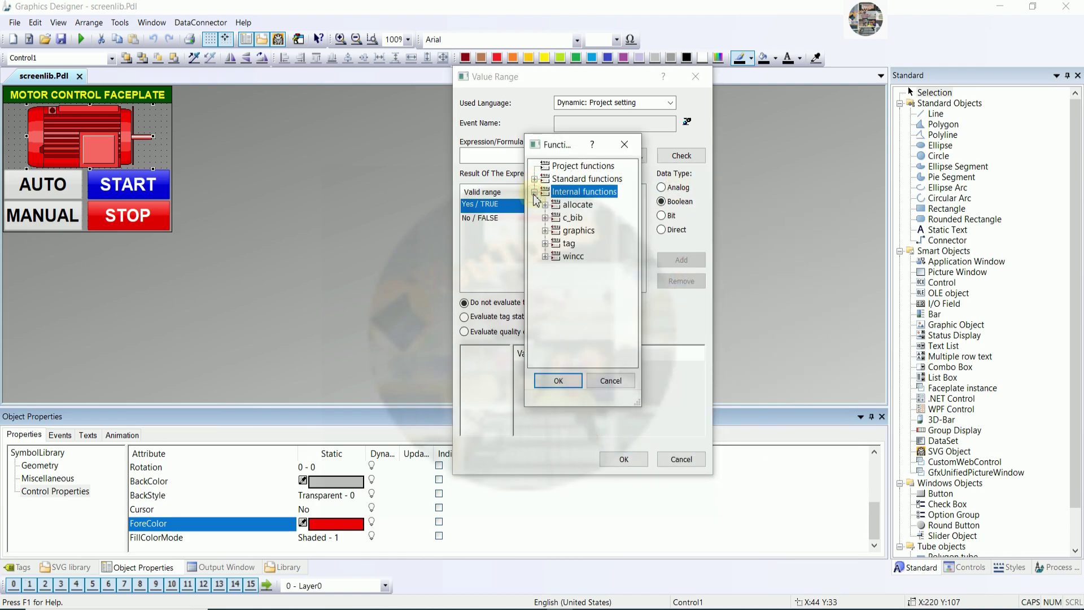
click(545, 244)
click(557, 256)
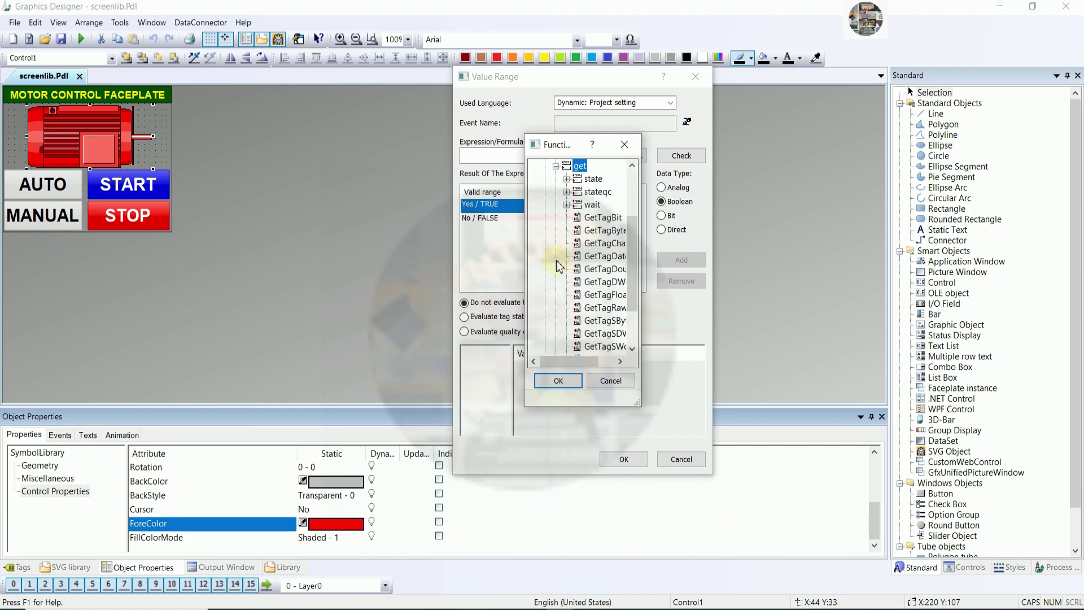
double_click(603, 218)
Step: Assign the s71200 connection's FEEDER3_RUN tag as the Tag_Name parameter of GetTagBit
click(655, 255)
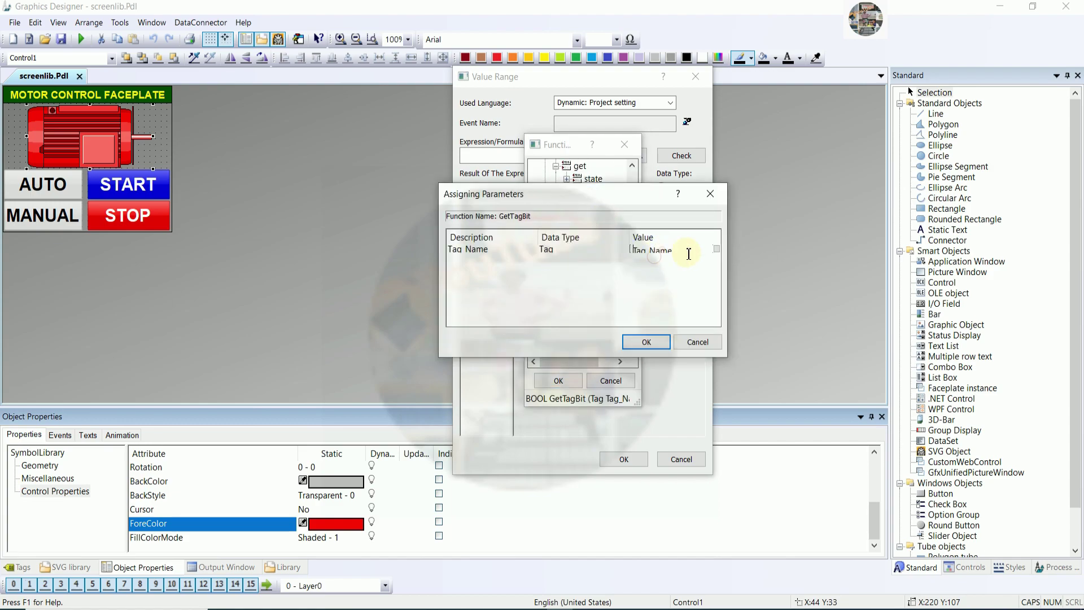
click(717, 249)
click(667, 262)
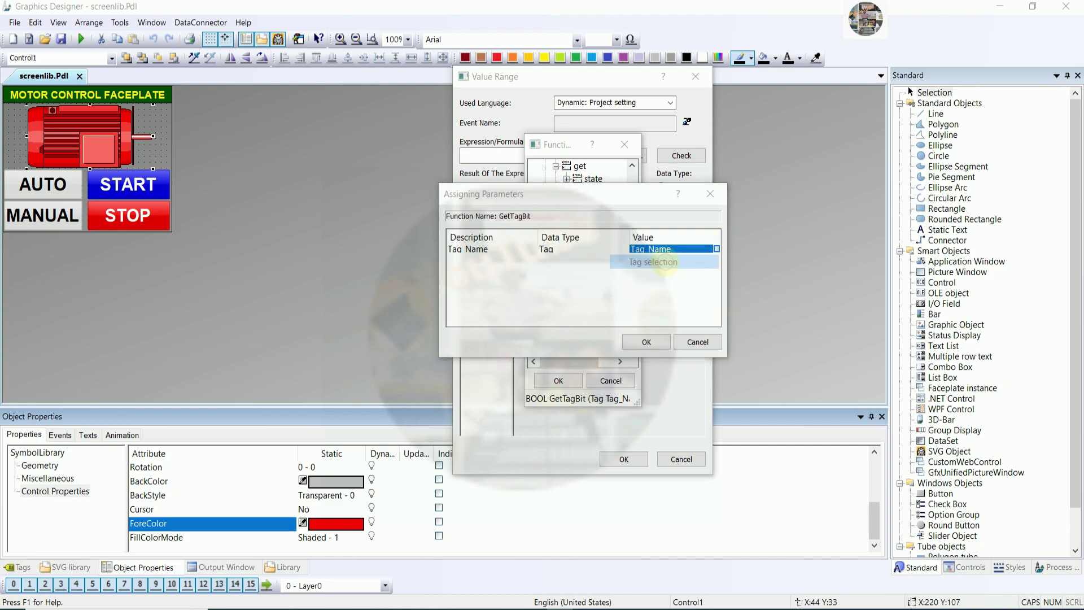
click(392, 271)
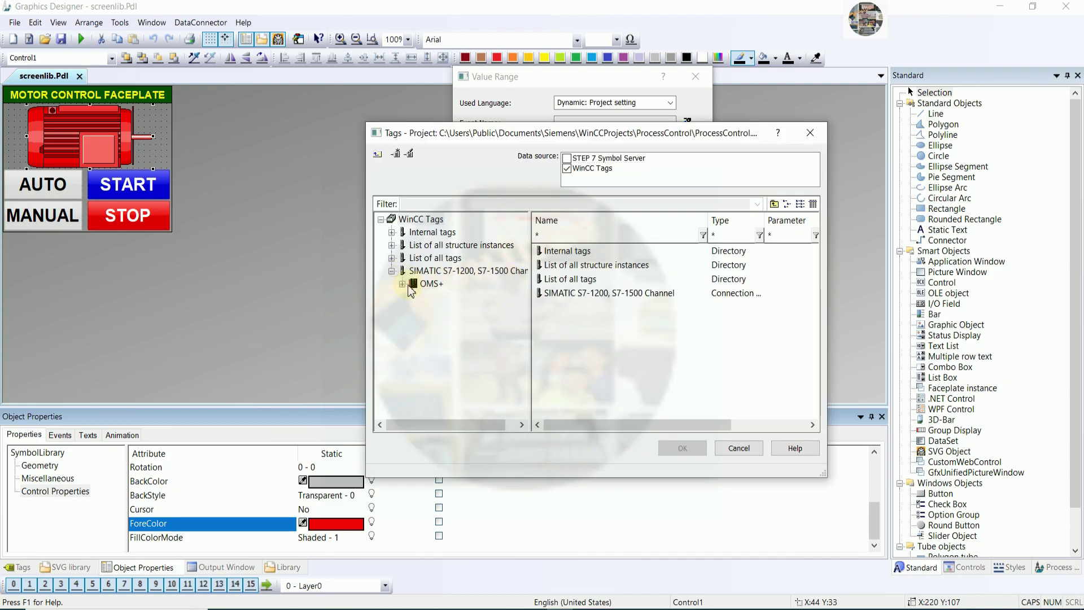
click(402, 284)
click(444, 297)
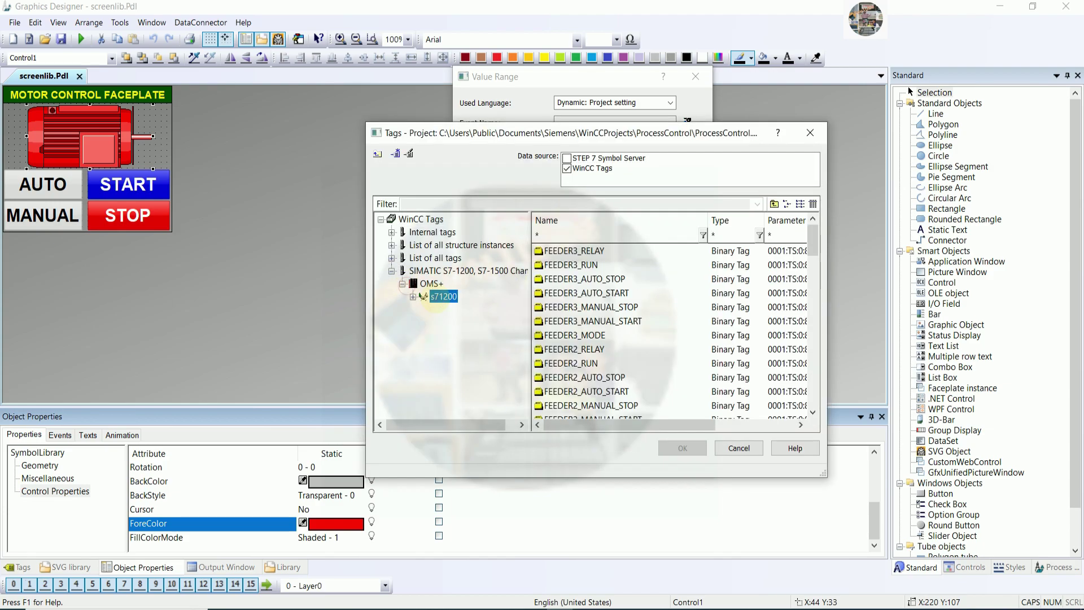
double_click(583, 265)
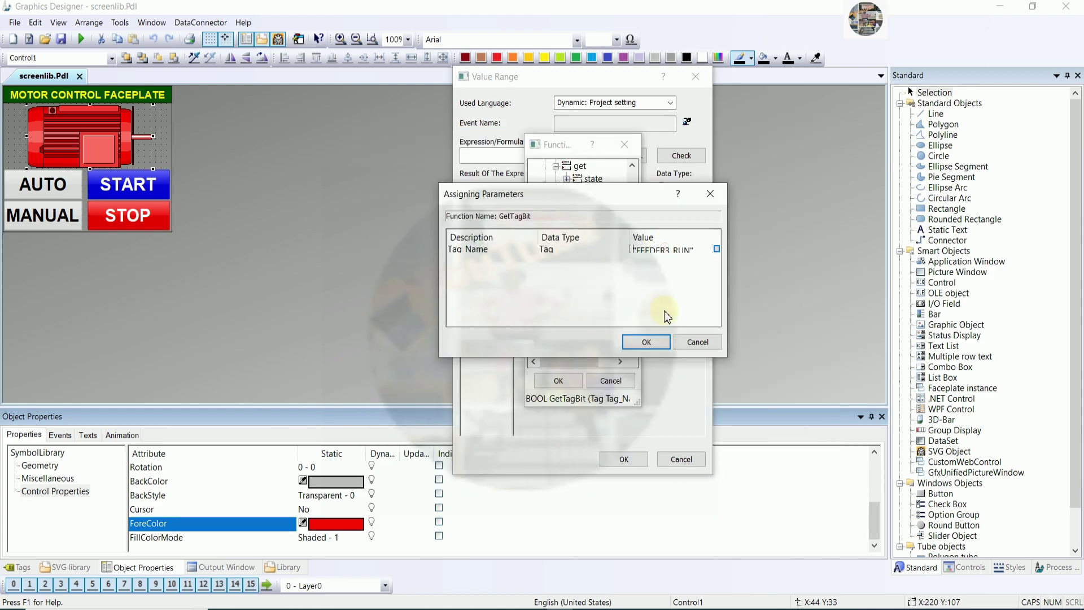
click(647, 341)
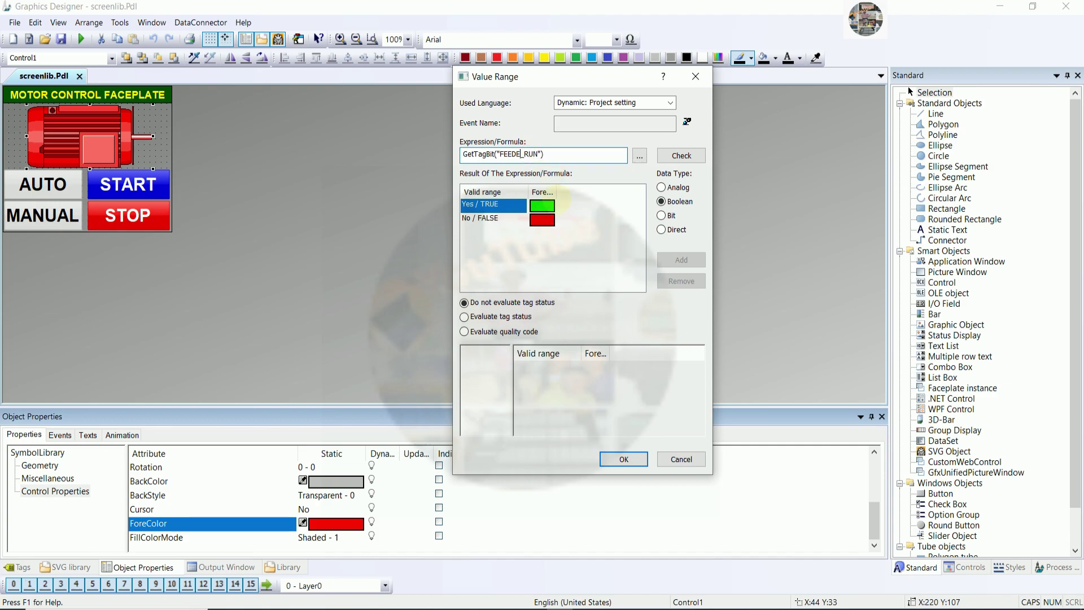
Step: Remove the FEEDER3 prefix from the tag name in the GetTagBit expression
key(BackSpace)
key(BackSpace)
key(BackSpace)
Step: Set the ForeColor trigger to a standard cycle of 250 ms, apply the dynamic, and save the picture
click(687, 123)
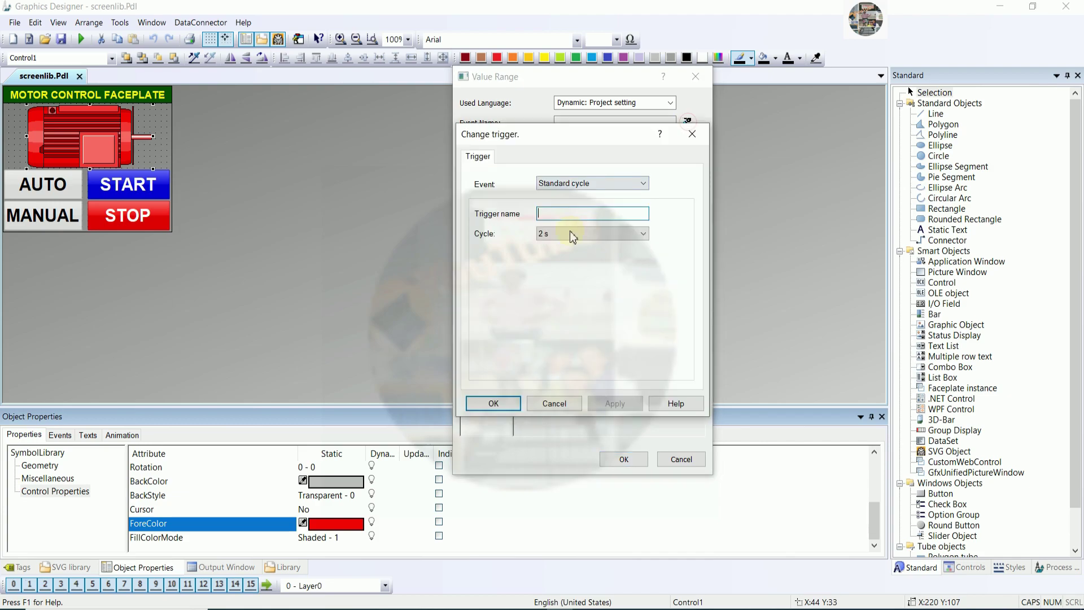
click(570, 232)
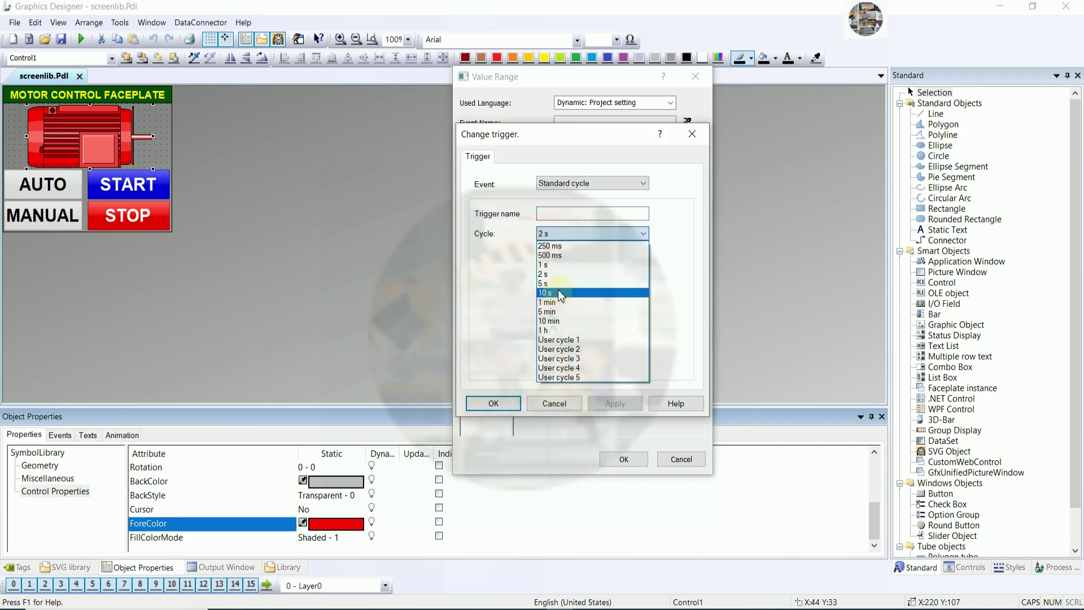
click(559, 246)
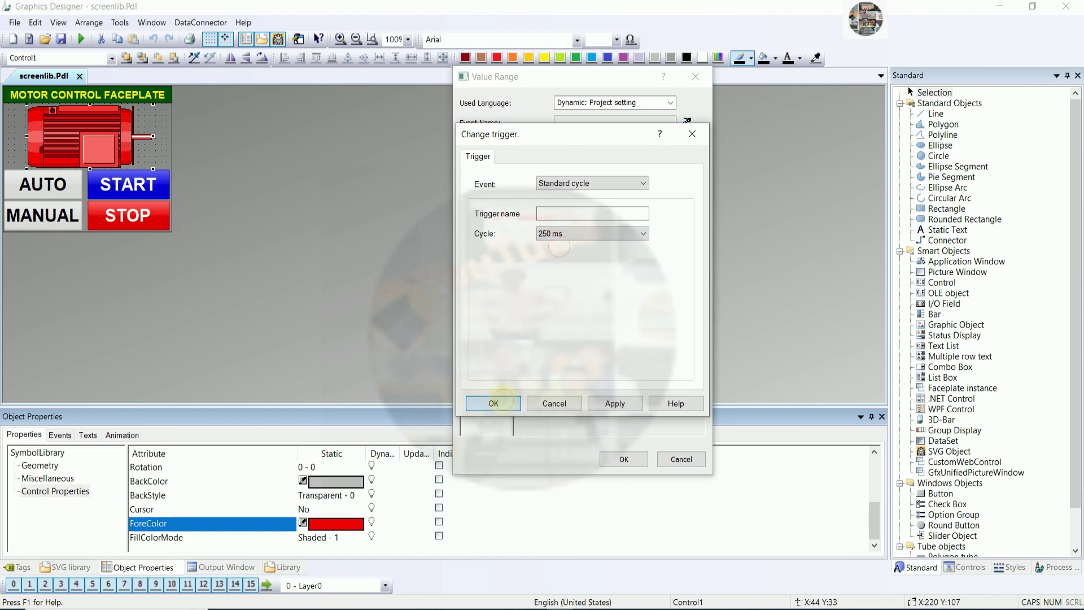
click(500, 402)
click(625, 459)
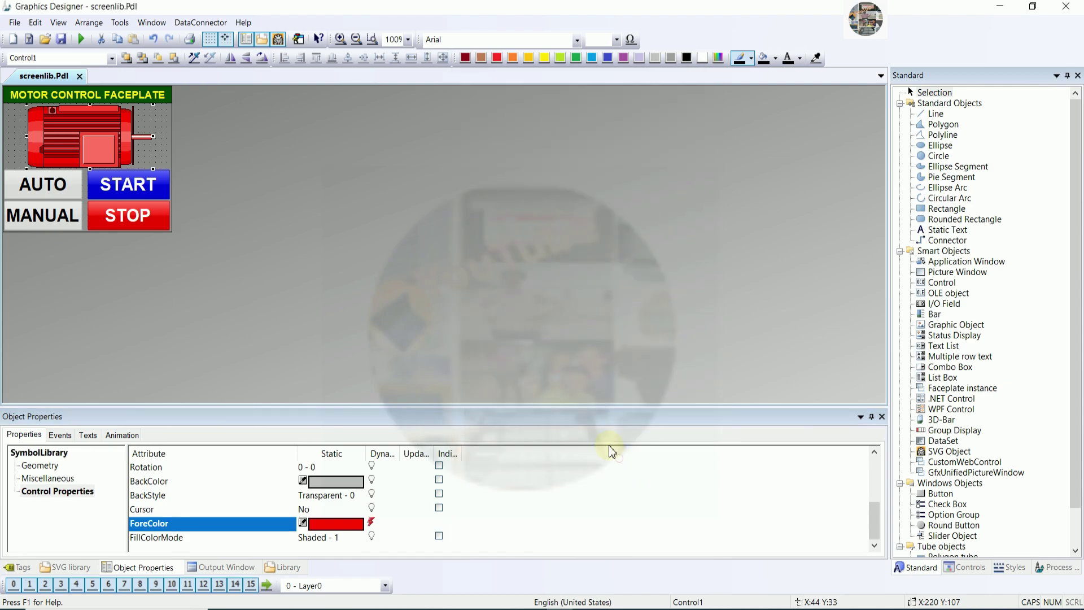
click(371, 262)
click(62, 40)
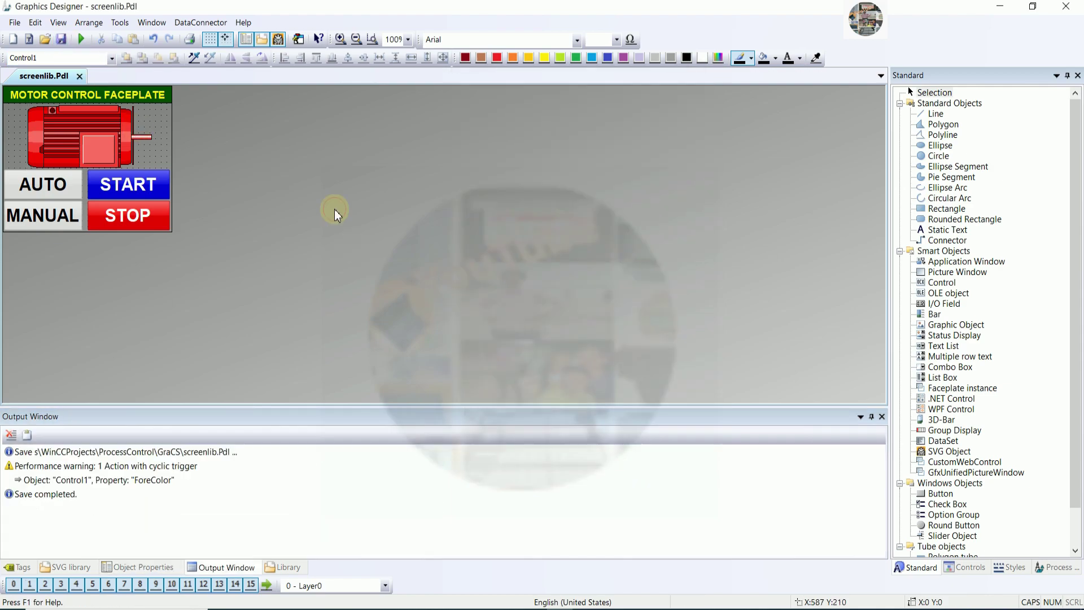
Step: Set the picture object's Update Cycle to Upon change
right_click(325, 265)
click(364, 426)
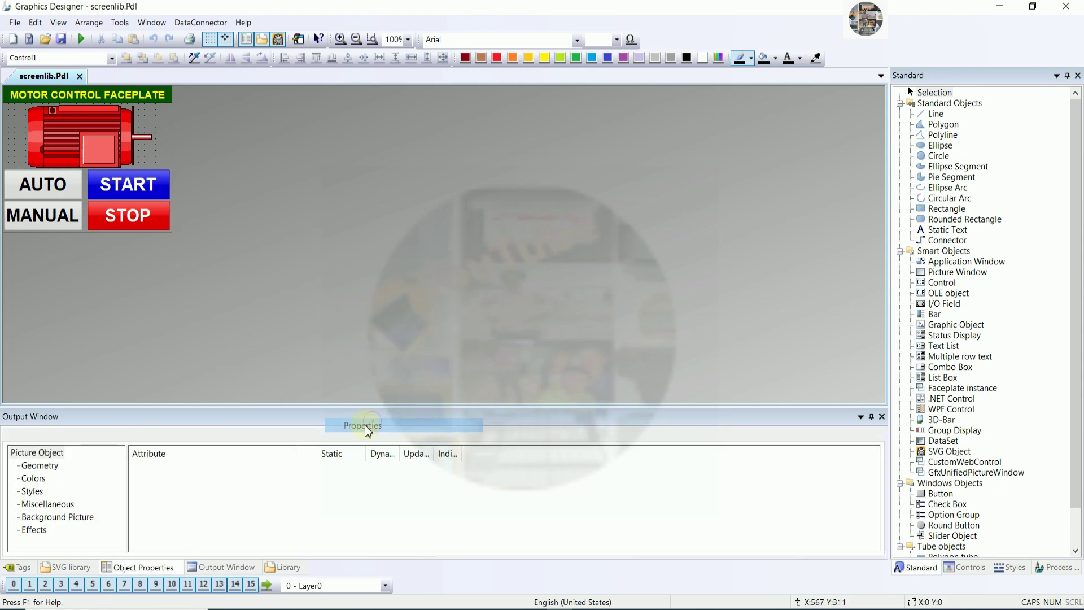
click(29, 530)
click(47, 520)
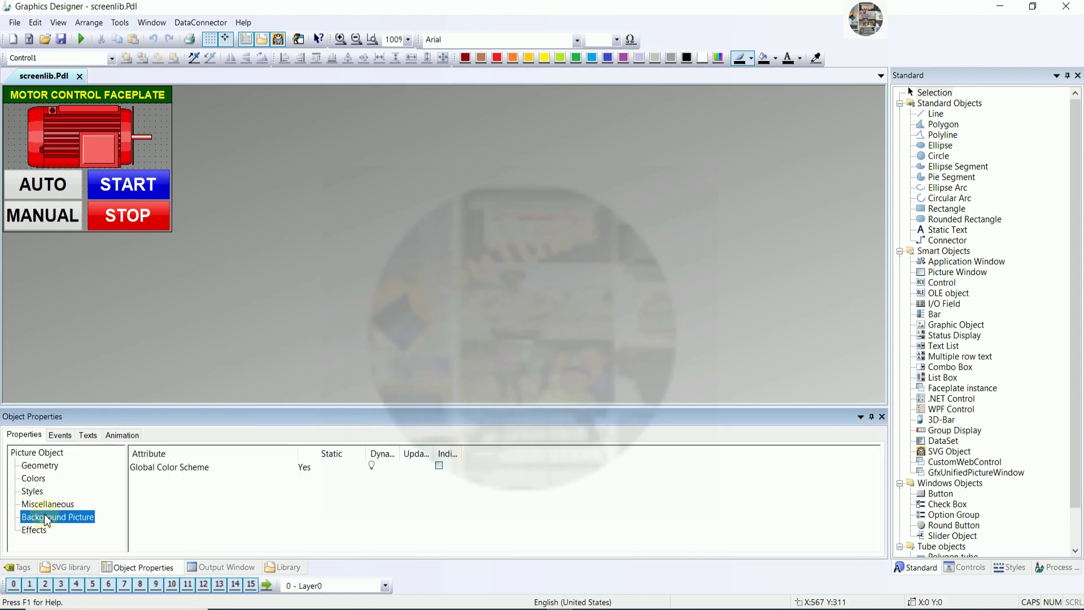
click(47, 505)
double_click(260, 524)
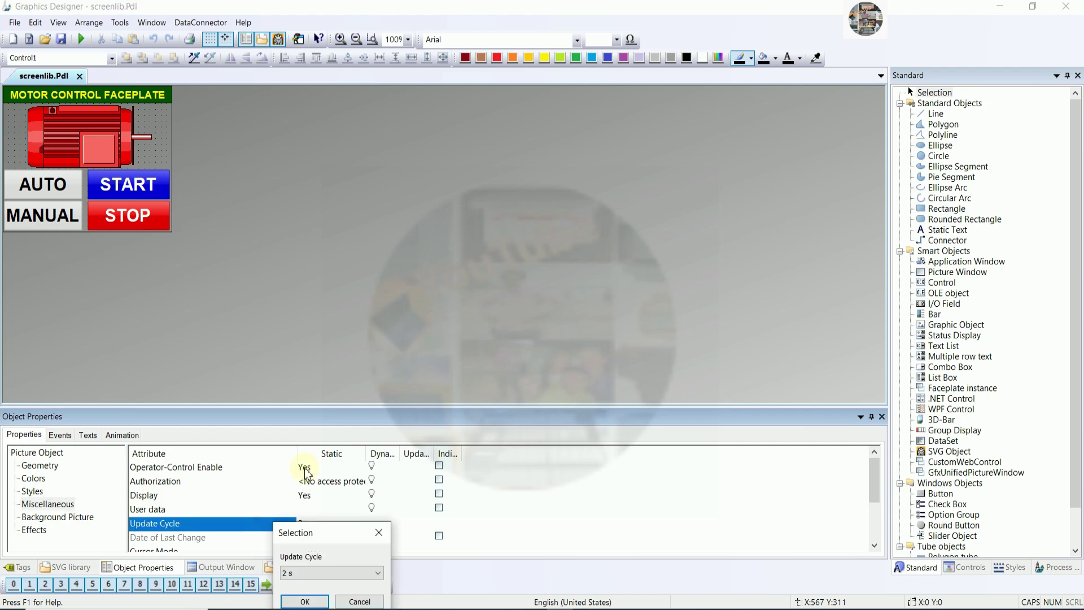
click(326, 573)
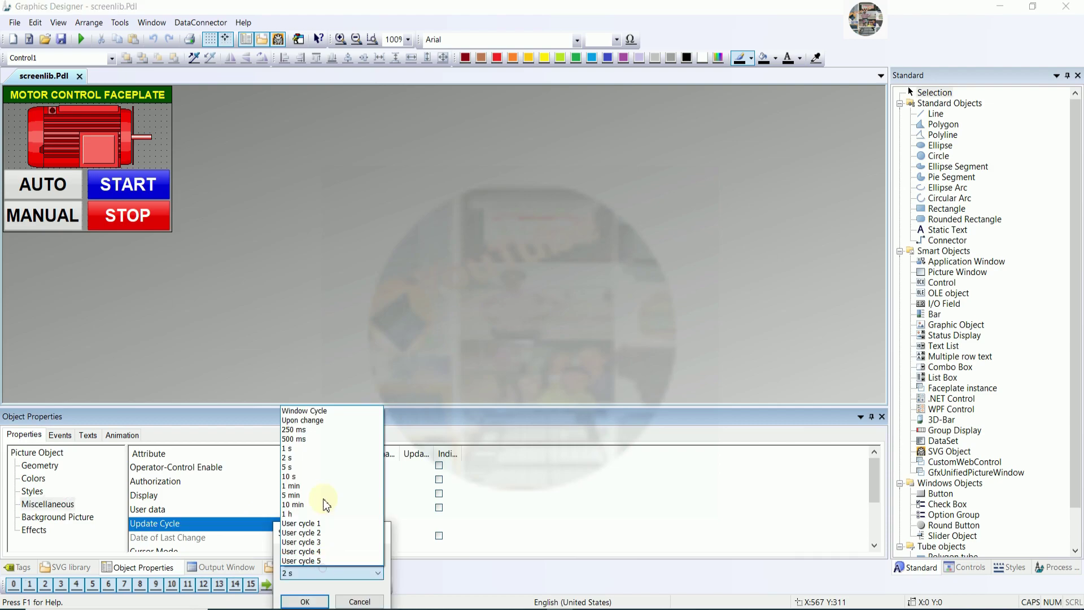
click(308, 421)
drag(334, 533, 485, 335)
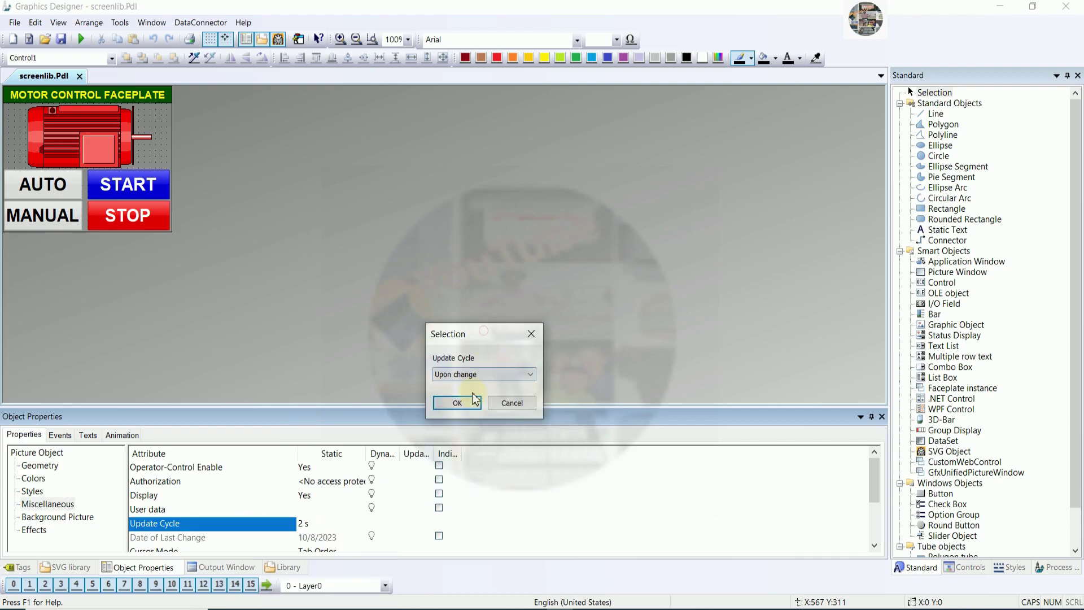
click(458, 403)
click(256, 264)
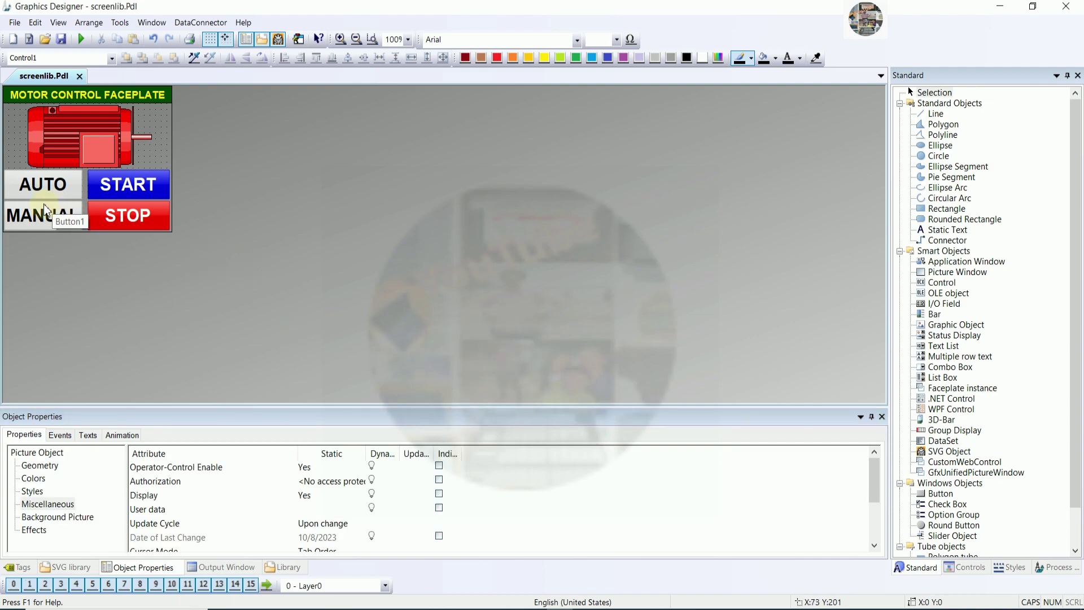
Step: Open a direct connection for the AUTO button's Mouse Click event
click(43, 184)
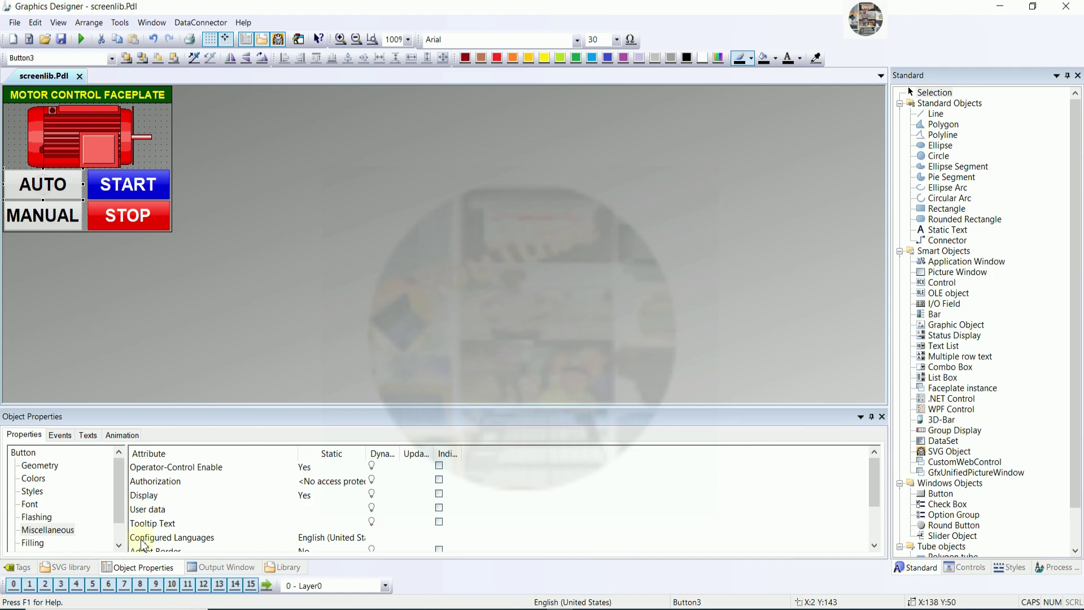
scroll(115, 535, down, 1)
scroll(115, 535, up, 1)
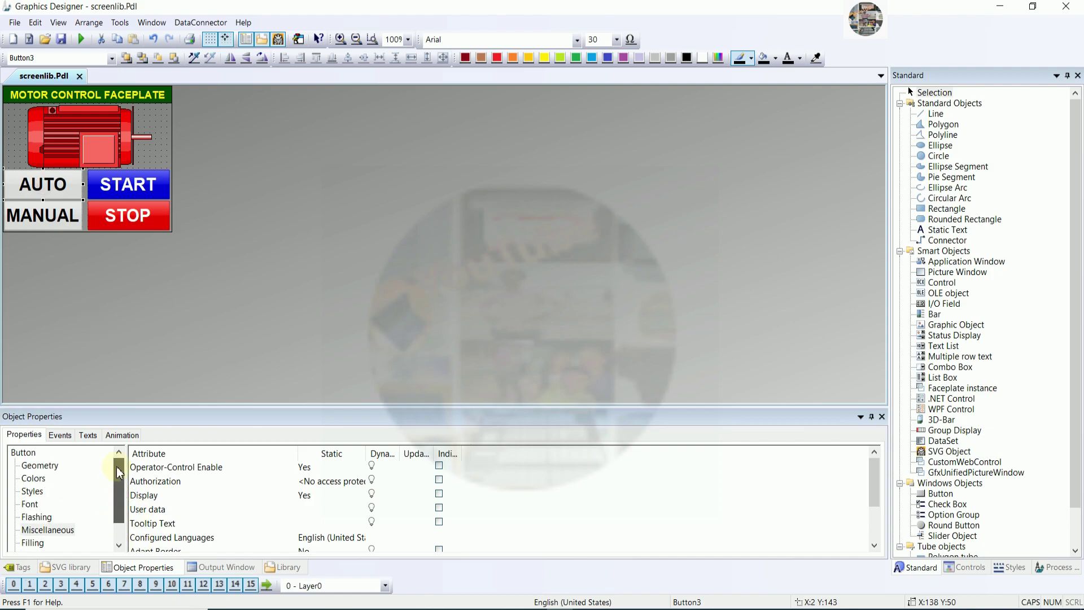
click(60, 435)
scroll(101, 476, up, 2)
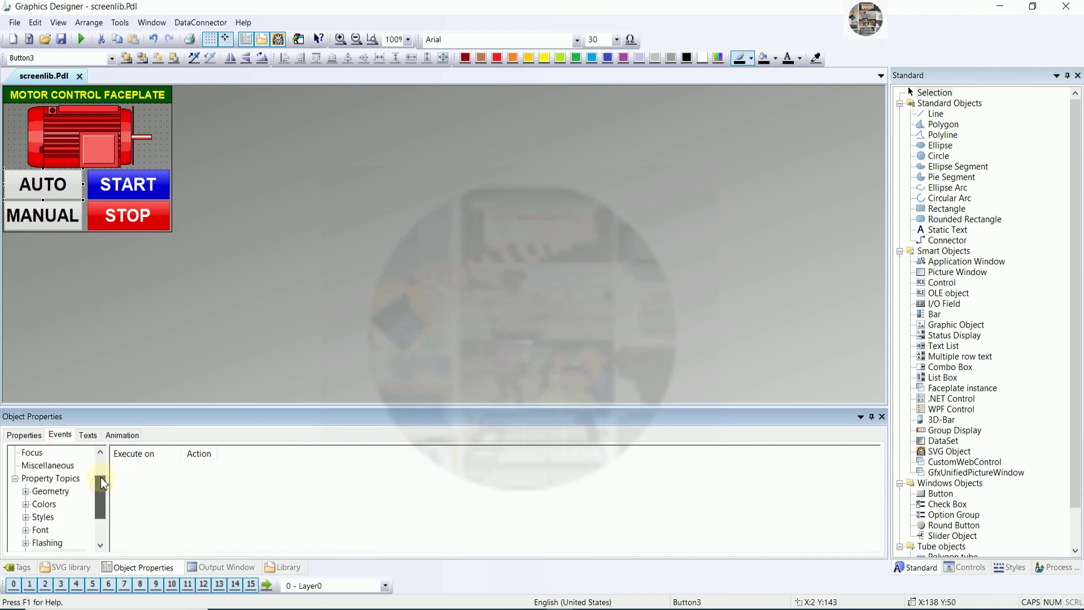
click(41, 468)
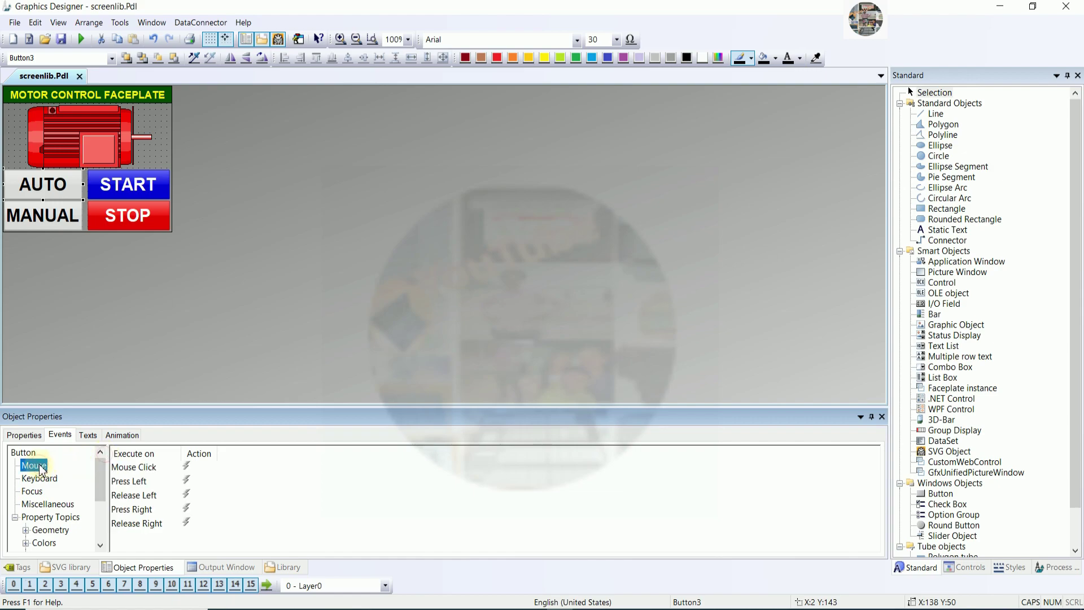
right_click(188, 470)
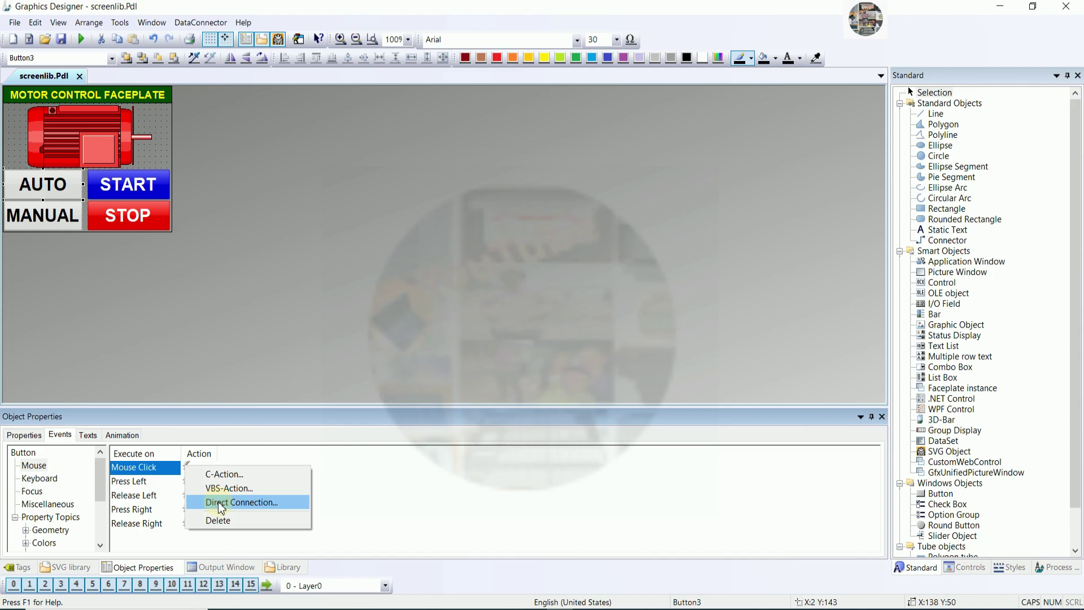
click(221, 502)
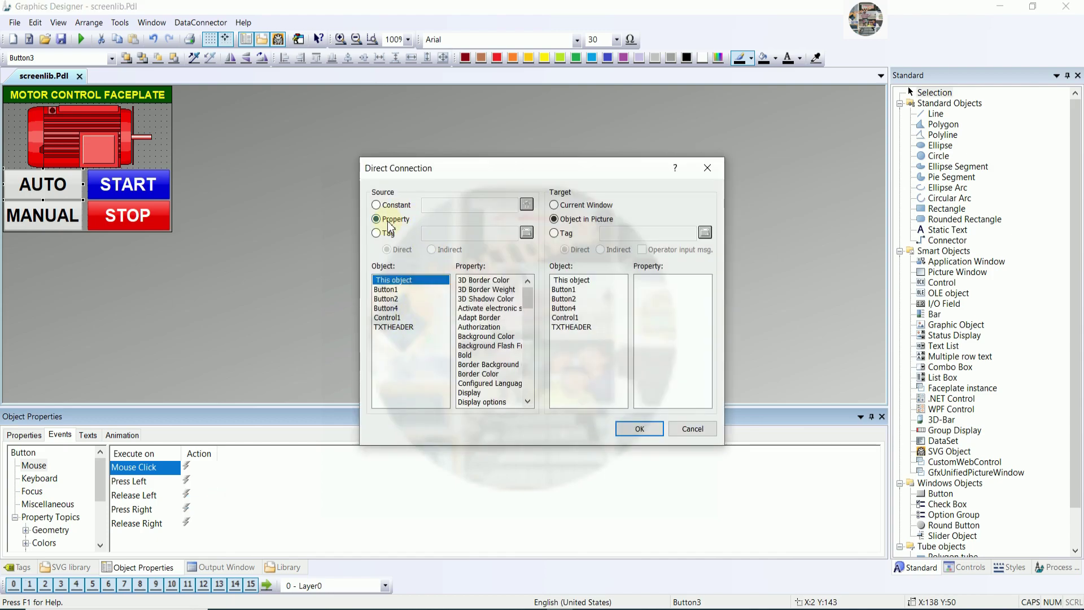
Step: Set the connection source to the constant 1 and its target to the FEEDER3_MODE tag
click(398, 205)
click(442, 205)
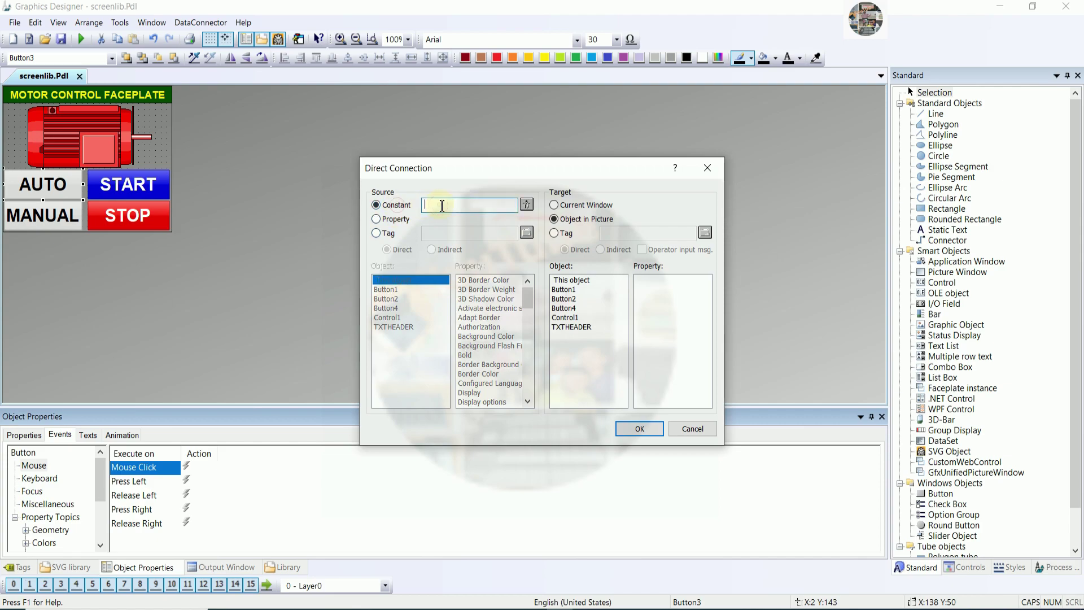
text(1)
click(563, 234)
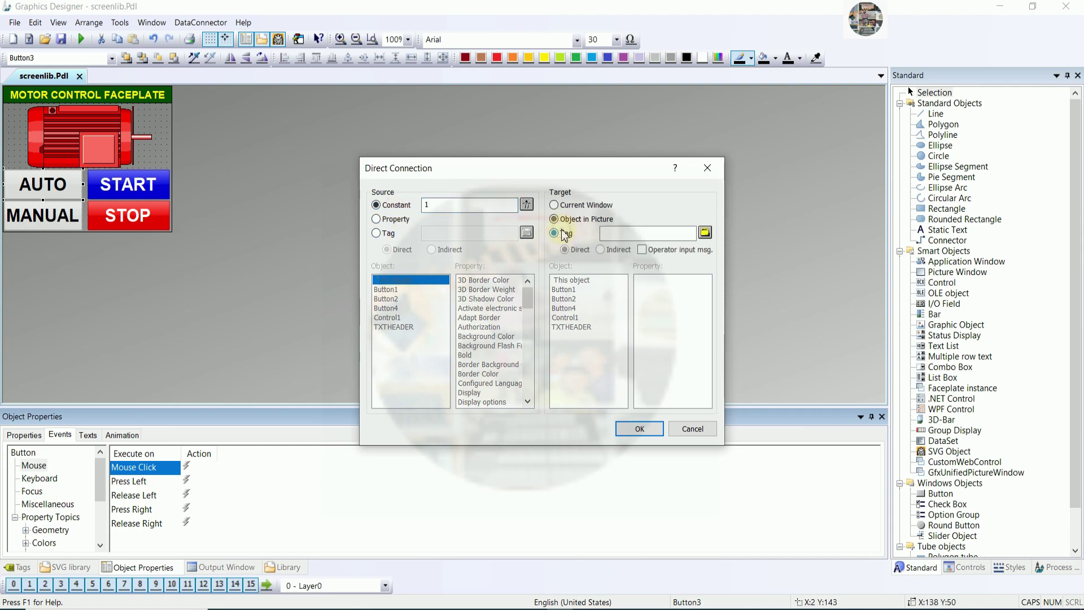
click(705, 234)
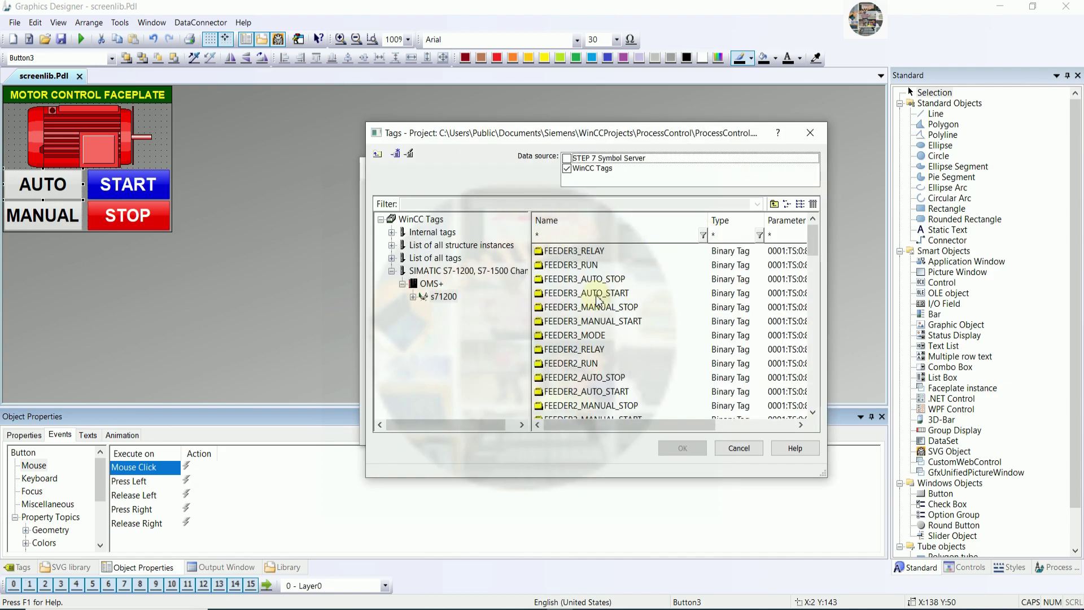
double_click(584, 335)
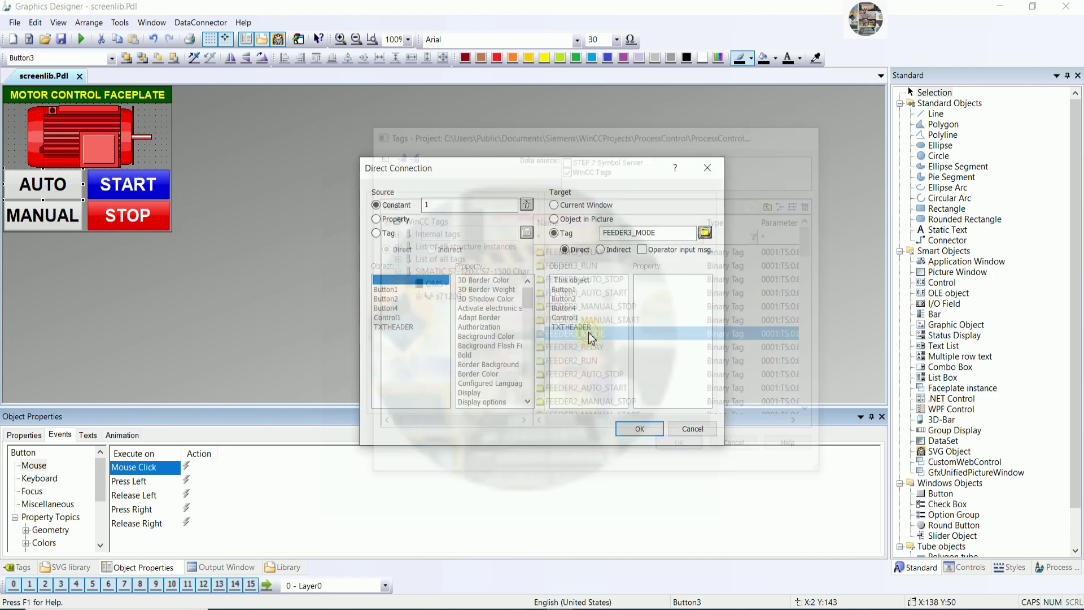
Step: Shorten the target tag name to _MODE by removing the FEEDER3 prefix, and apply the direct connection
click(633, 234)
key(BackSpace)
key(BackSpace)
key(BackSpace)
key(BackSpace)
key(BackSpace)
key(BackSpace)
key(BackSpace)
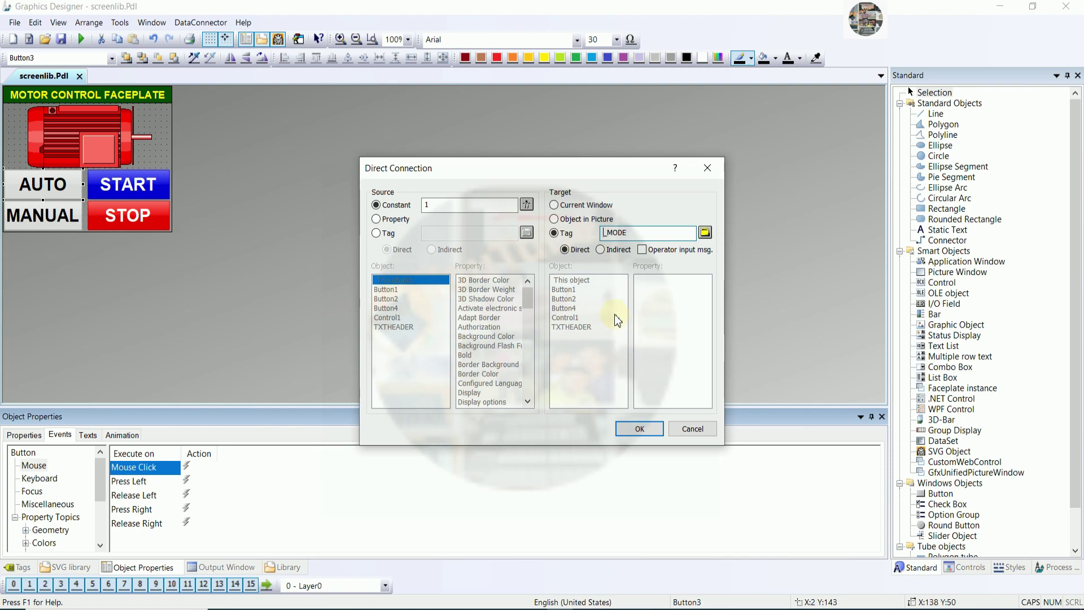
click(638, 431)
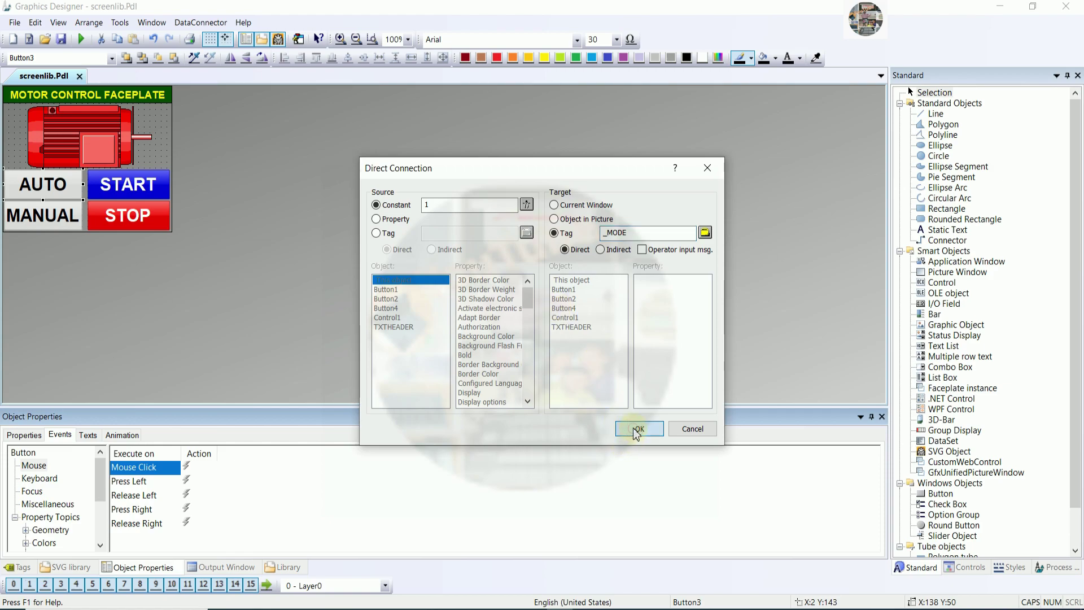
Step: Start a dynamic dialog for the AUTO button's Background Color and choose the Boolean data type
click(62, 223)
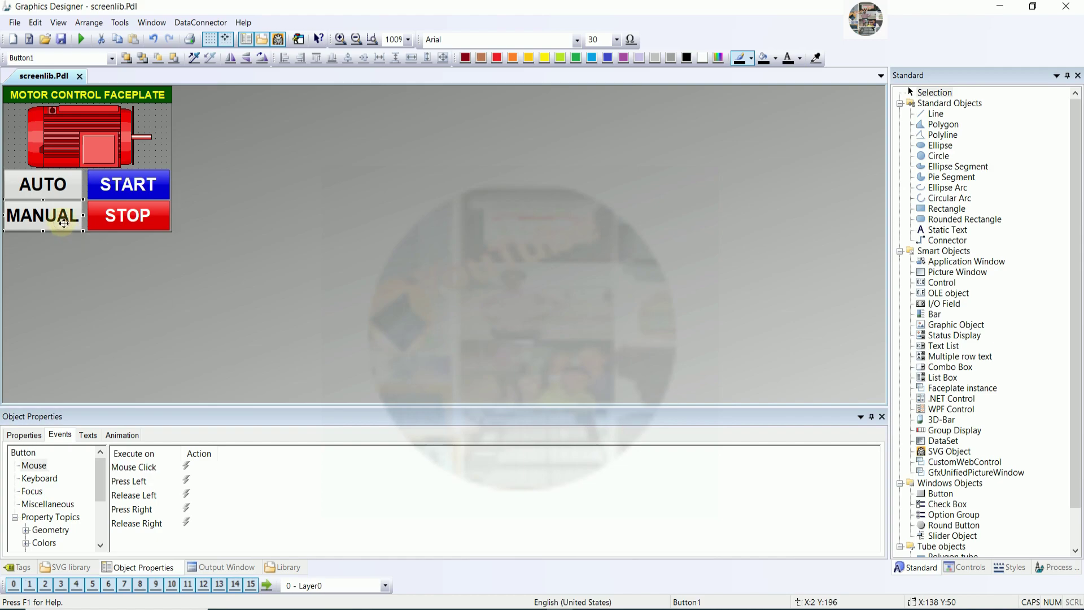
click(79, 194)
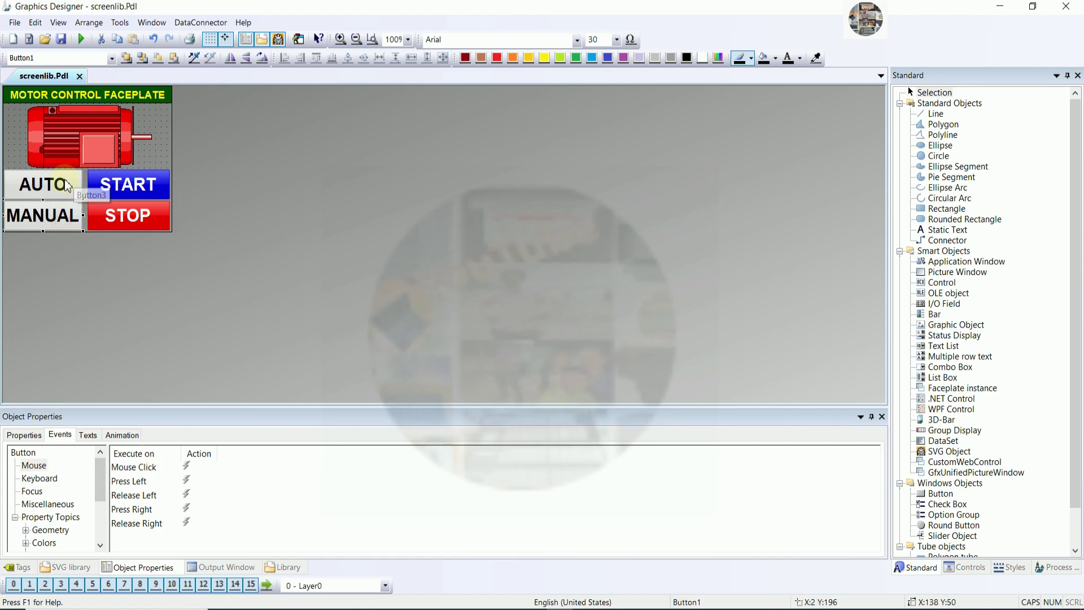
click(26, 434)
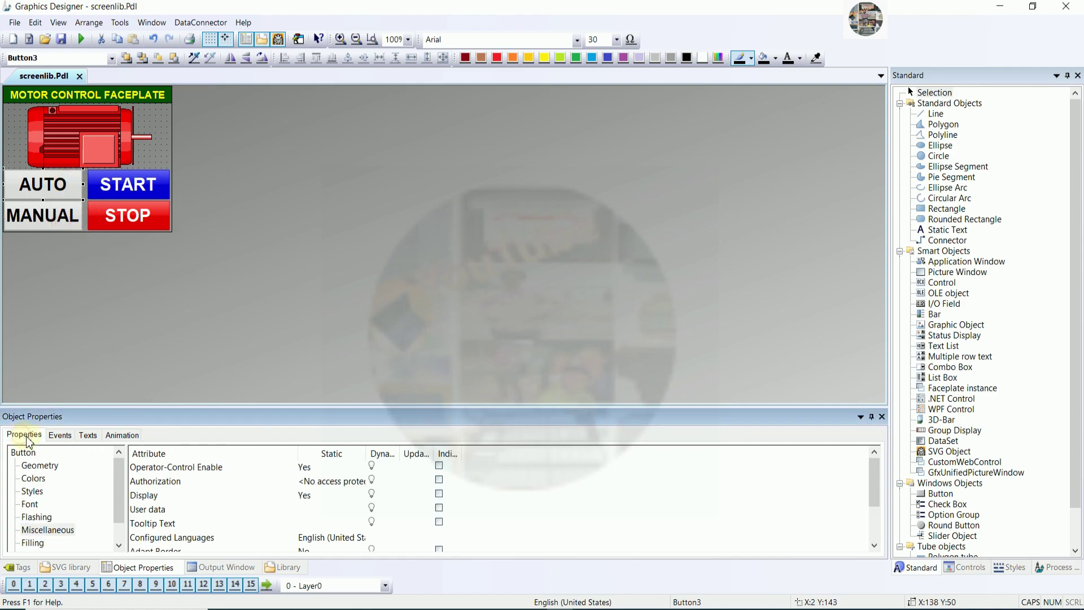
scroll(96, 534, down, 1)
scroll(96, 534, up, 1)
click(35, 479)
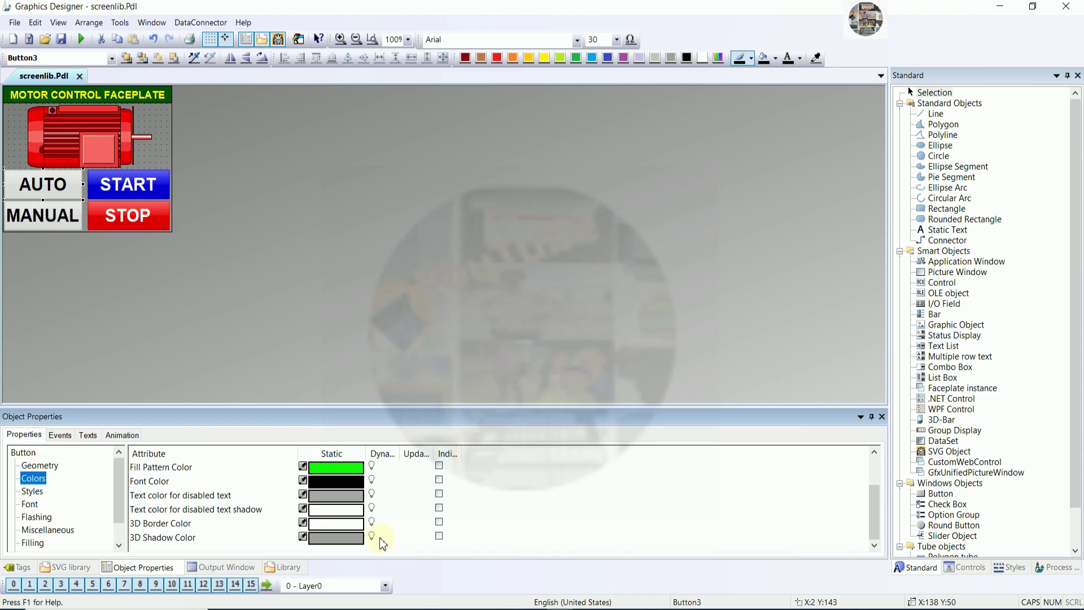
scroll(378, 534, up, 1)
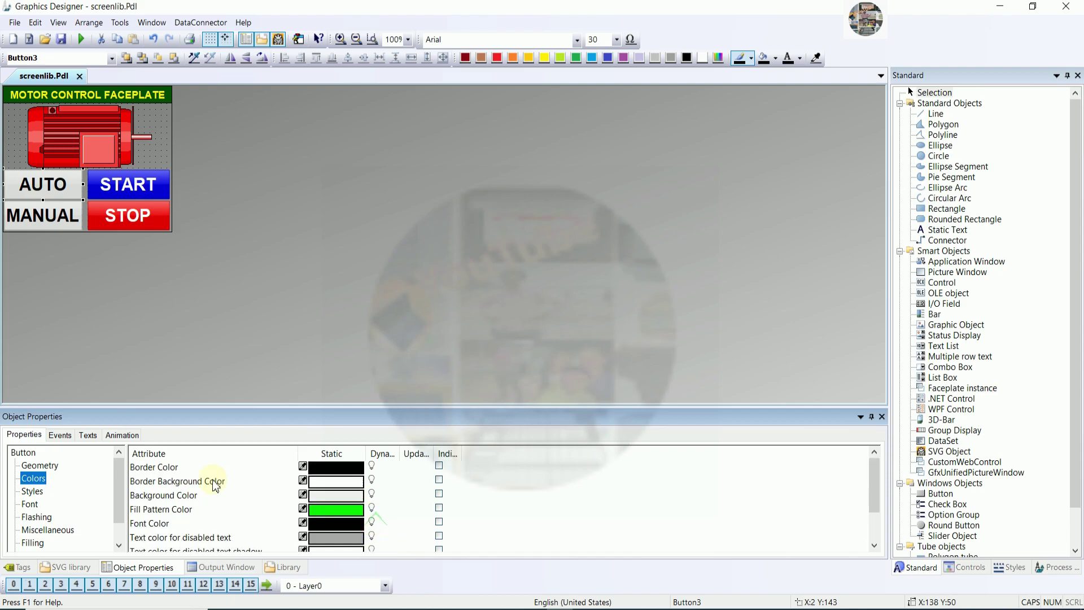
click(167, 484)
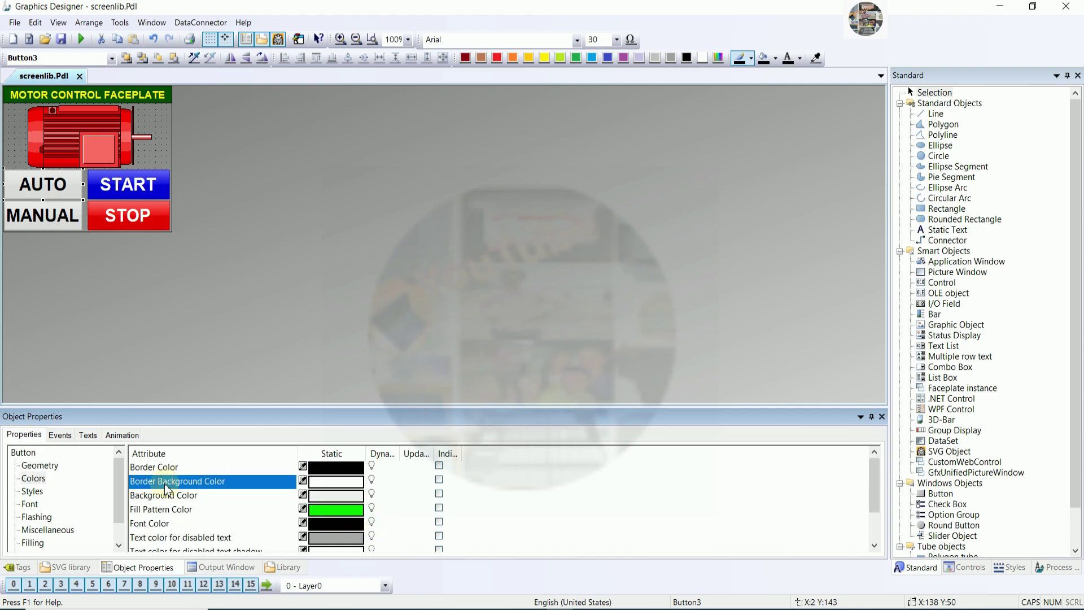
click(201, 495)
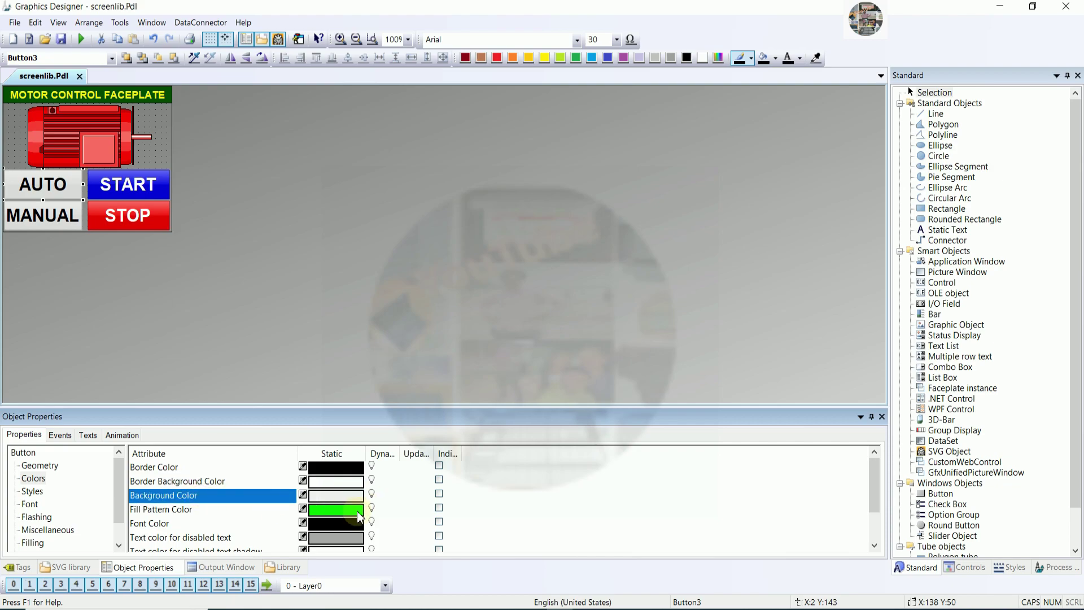
right_click(373, 495)
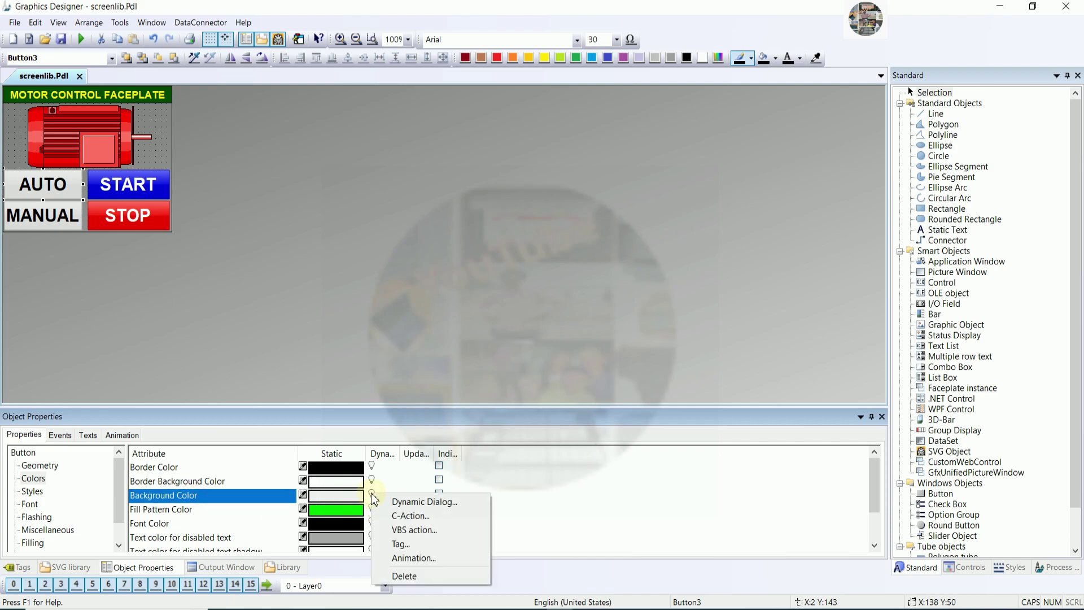
click(414, 502)
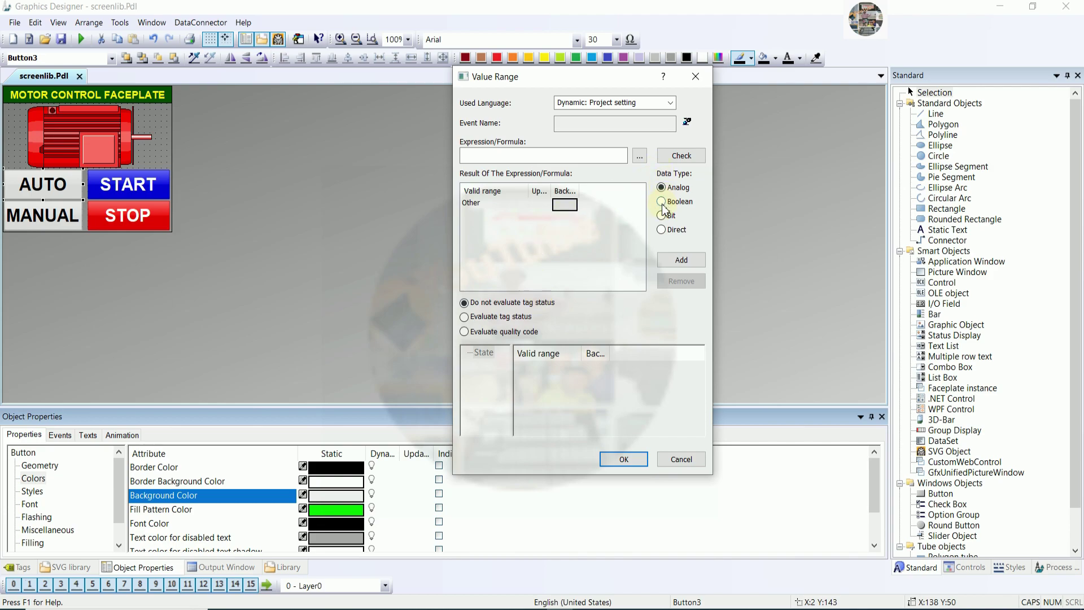
click(662, 201)
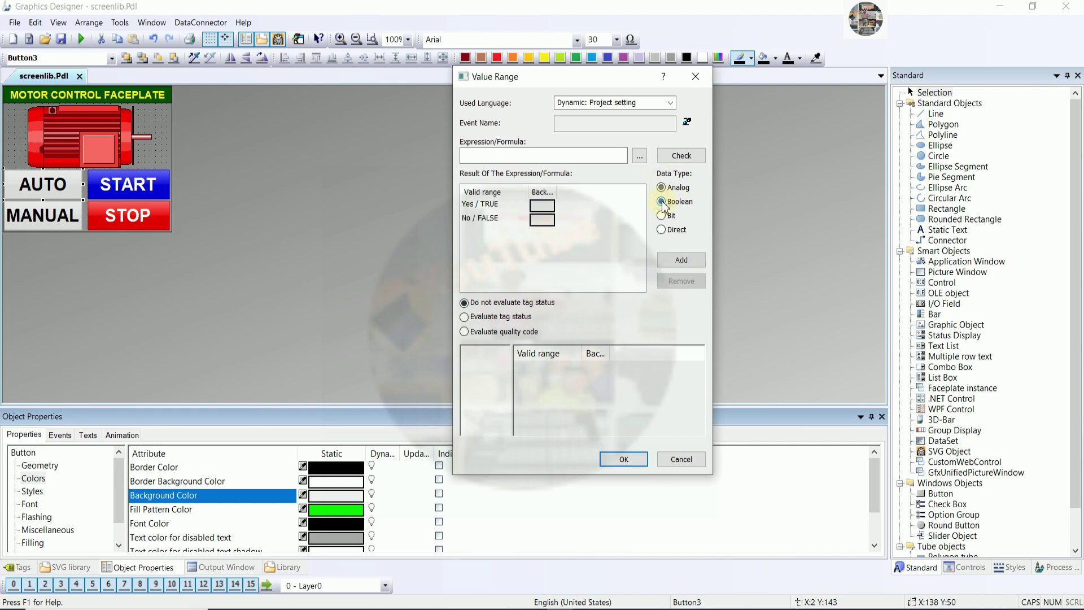
Step: Set the background colour for the Yes/TRUE result to bright green (00FF00)
double_click(544, 209)
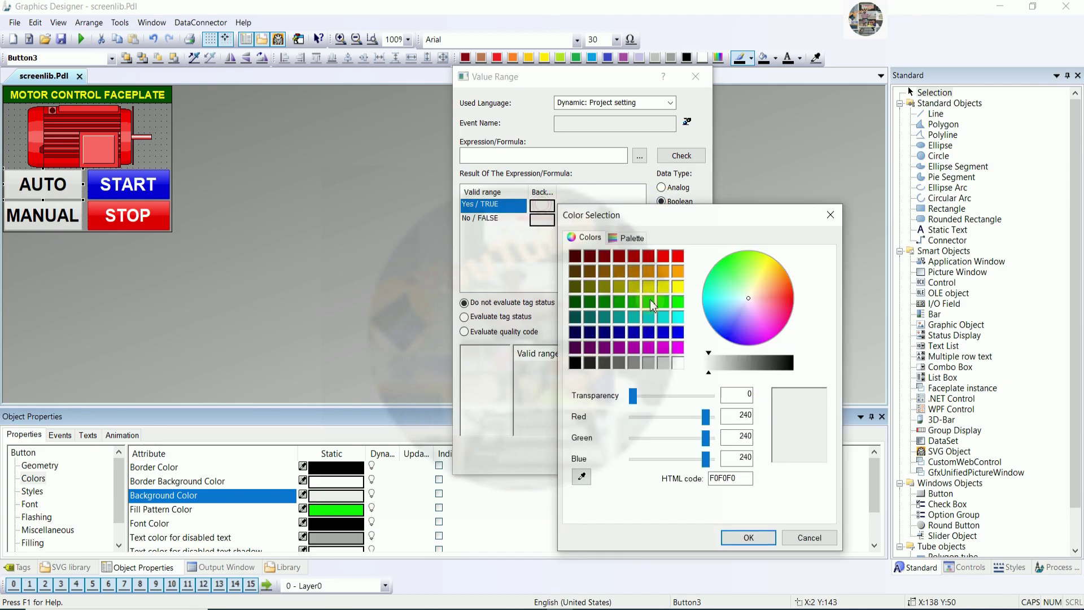
click(678, 303)
click(760, 540)
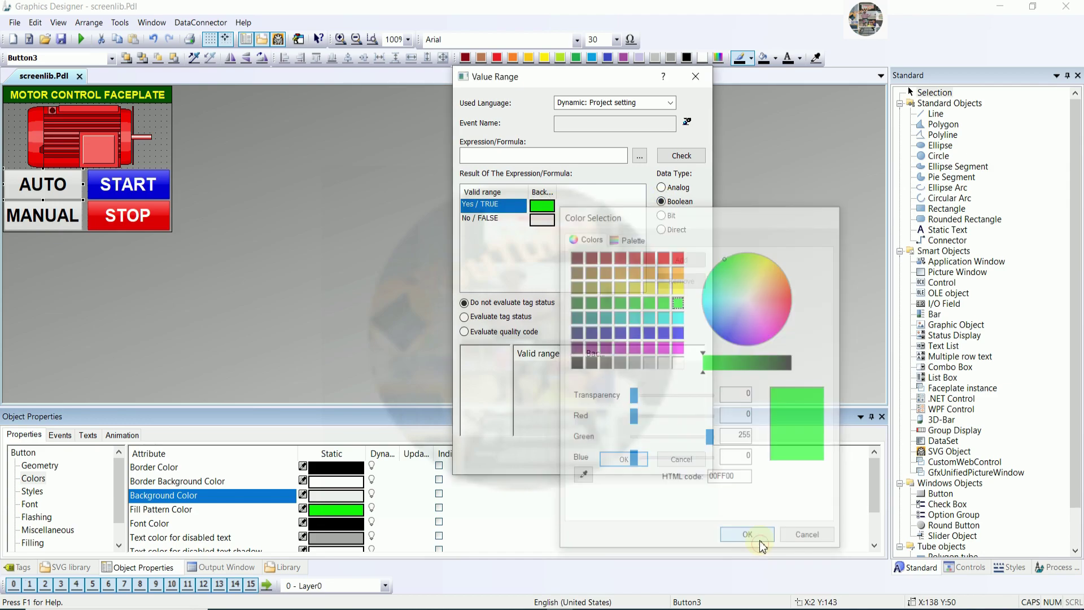
Step: Change the Yes/TRUE background colour to a dark green
double_click(544, 206)
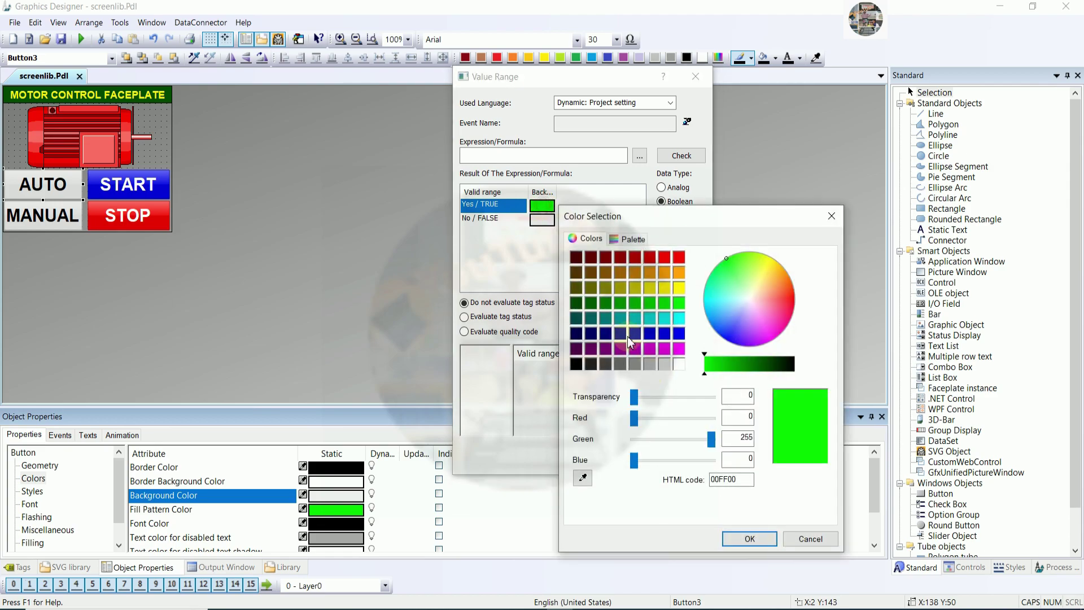
click(599, 308)
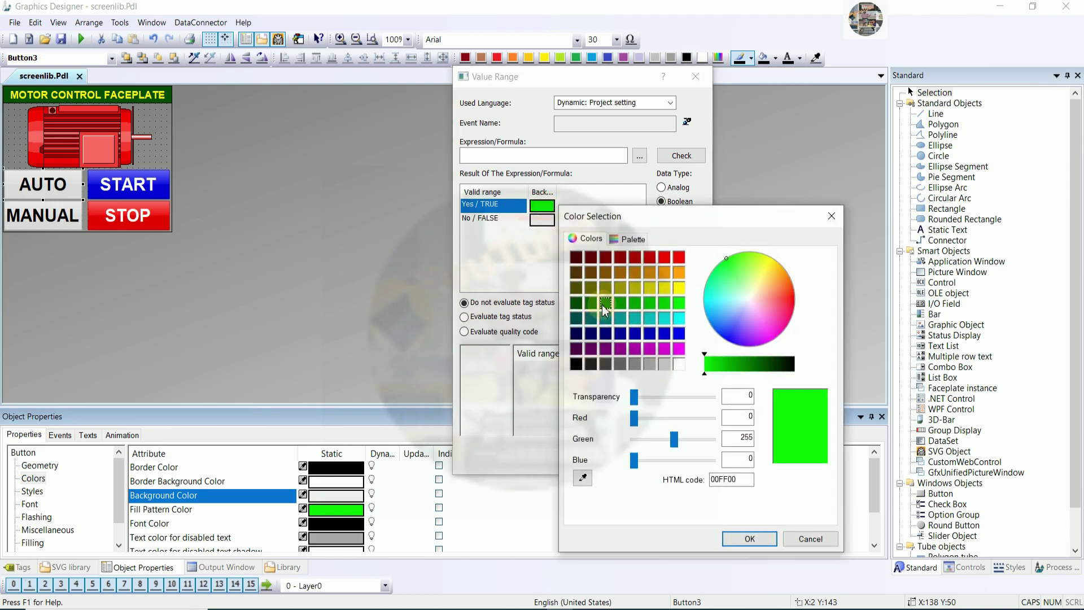
click(741, 539)
Step: Set the background colour's trigger to a standard cycle of 250 ms
click(686, 121)
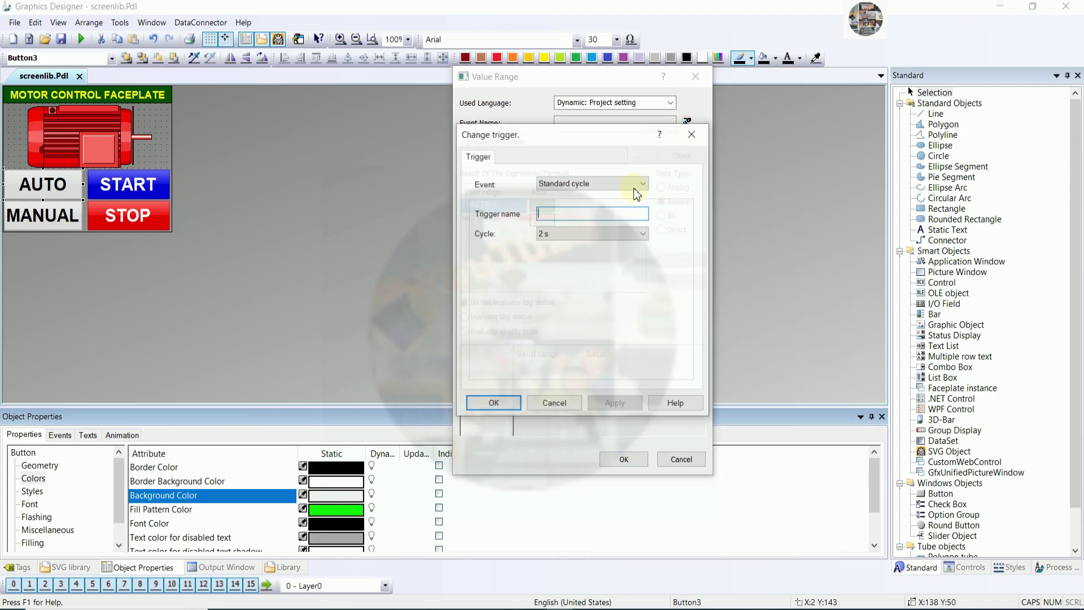
click(582, 234)
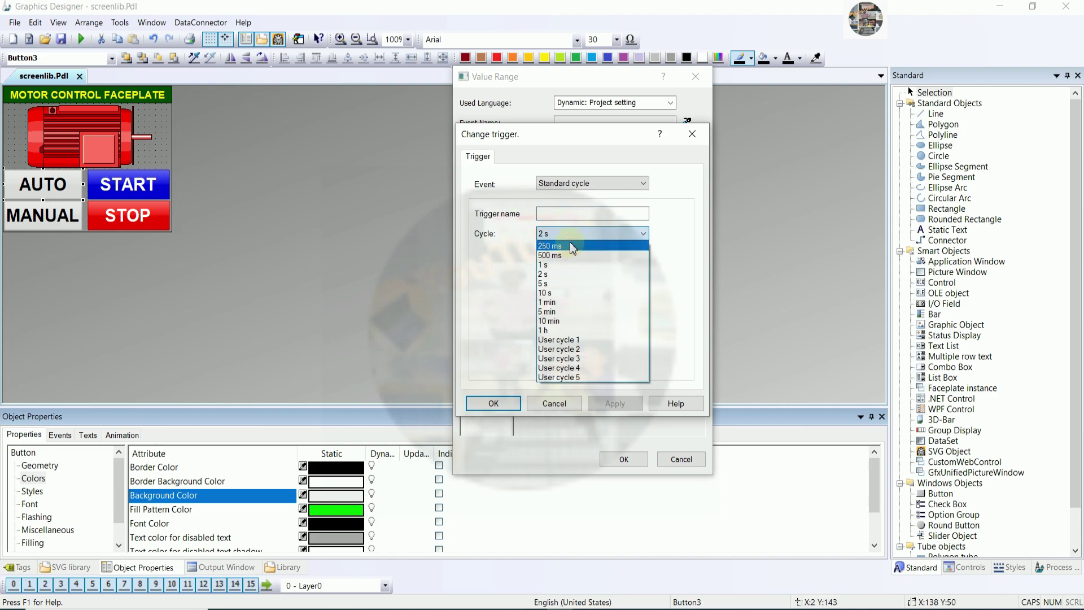
click(571, 245)
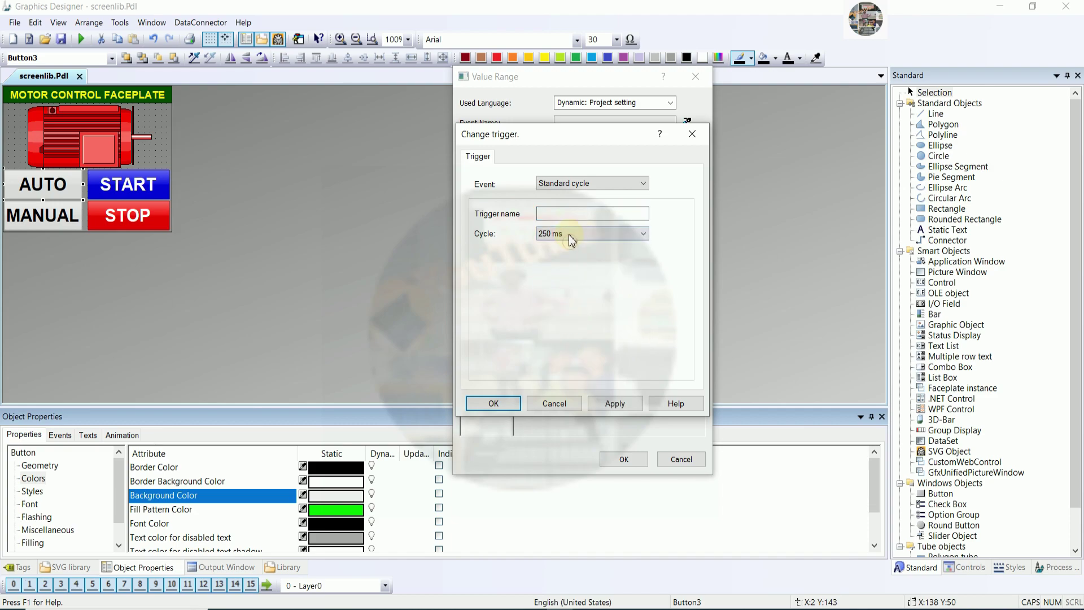
click(493, 403)
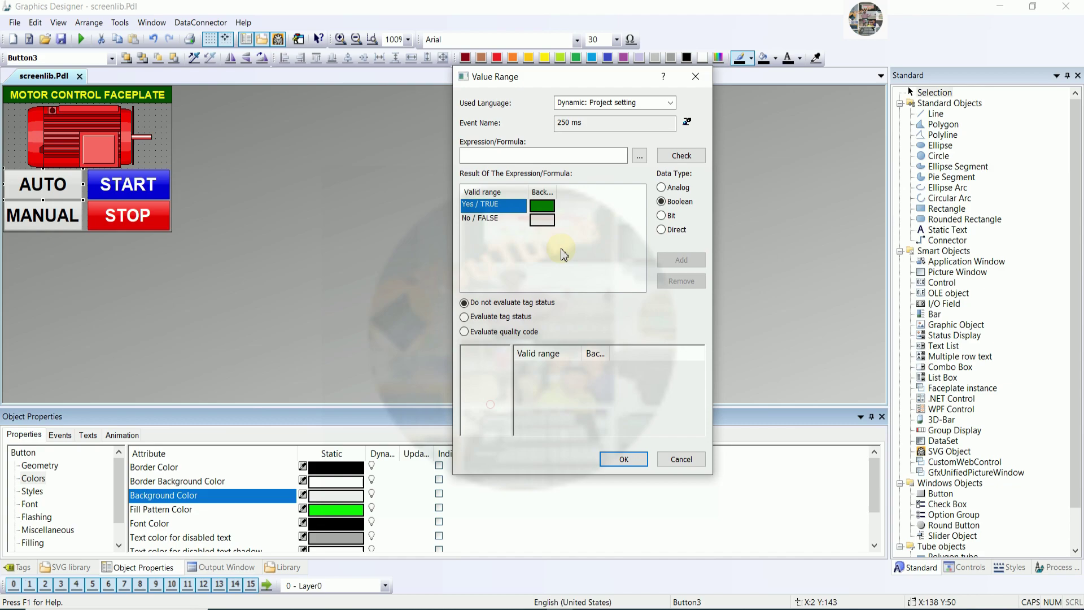
Step: Insert the FEEDER3_MODE tag as the expression for the AUTO button's background colour
click(638, 157)
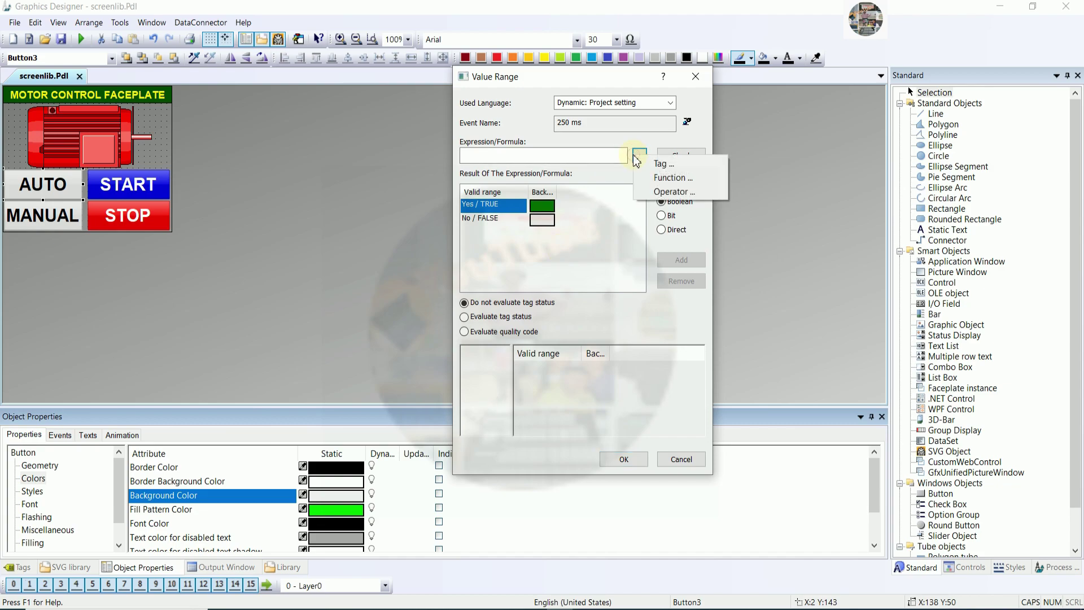
click(661, 165)
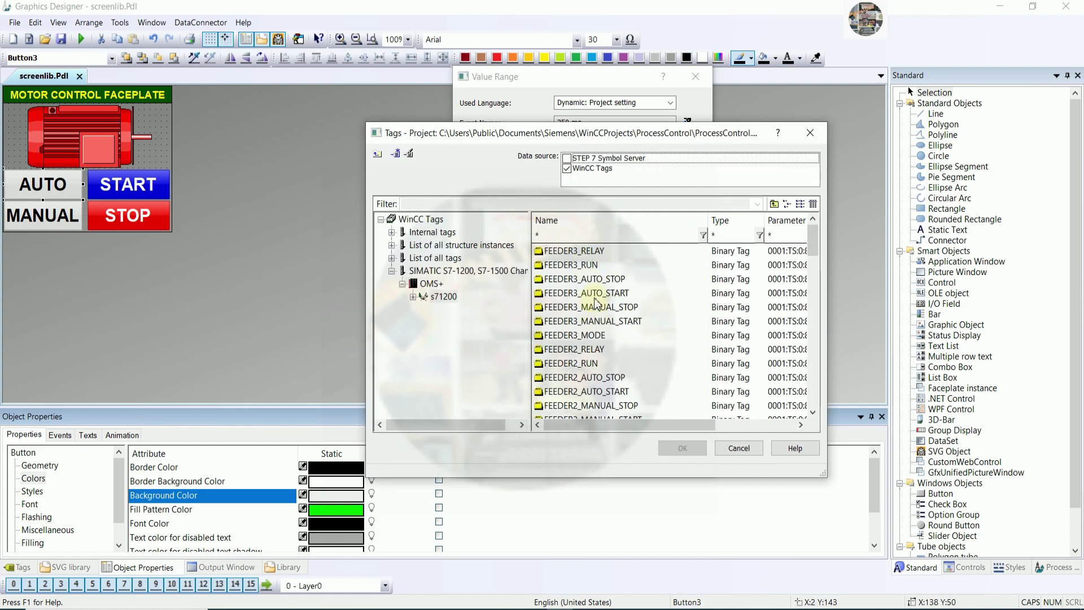
click(590, 339)
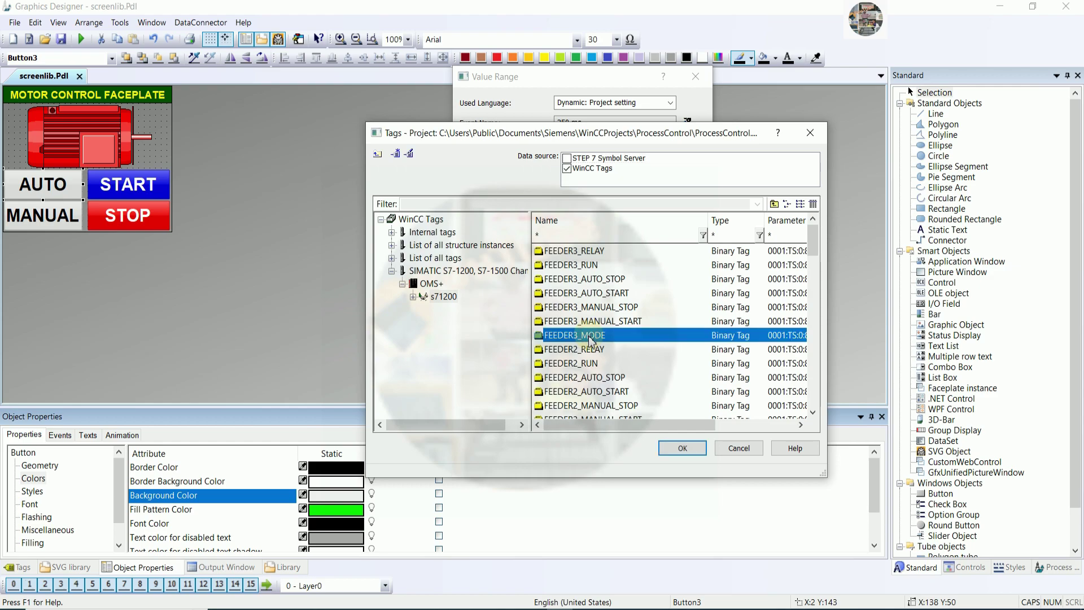
double_click(590, 339)
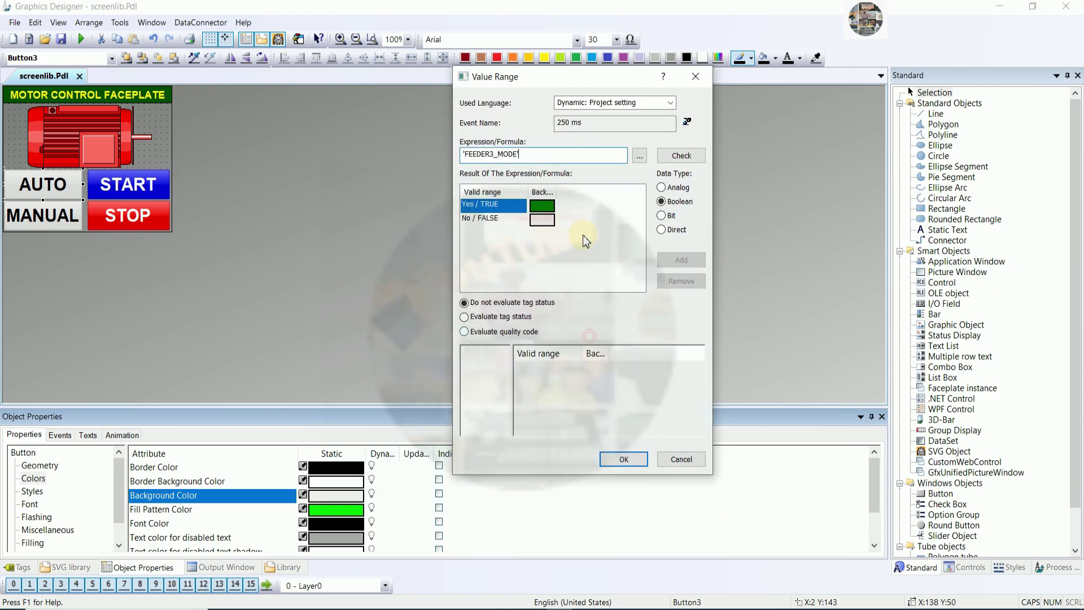
Step: Remove the FEEDER3 prefix from the expression's tag name so that it reads '_MODE'
click(496, 156)
key(BackSpace)
key(BackSpace)
key(BackSpace)
key(BackSpace)
key(BackSpace)
key(BackSpace)
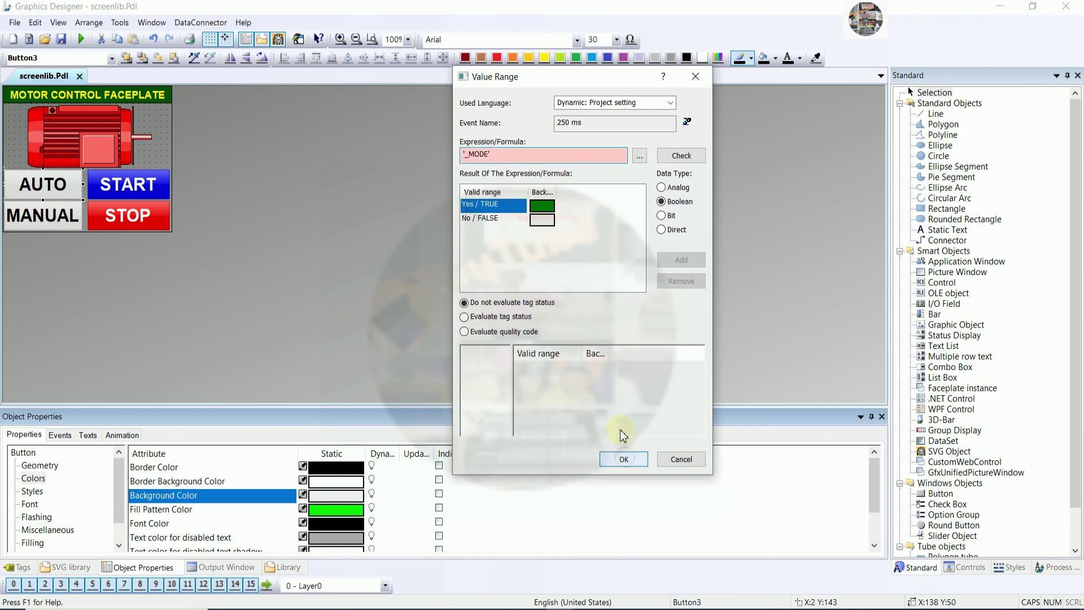
Step: Try to apply the '_MODE' expression for the AUTO button's background colour, and clear it
click(624, 459)
key(ctrl+a)
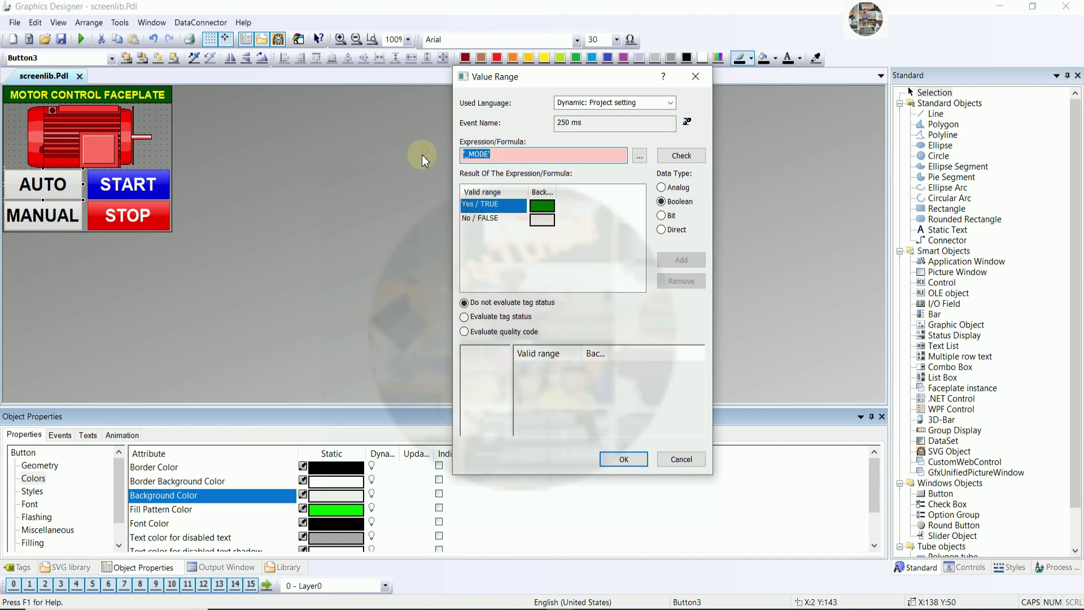
key(Delete)
Step: Choose the internal tag function GetTagBit for the AUTO button's background colour expression
click(640, 156)
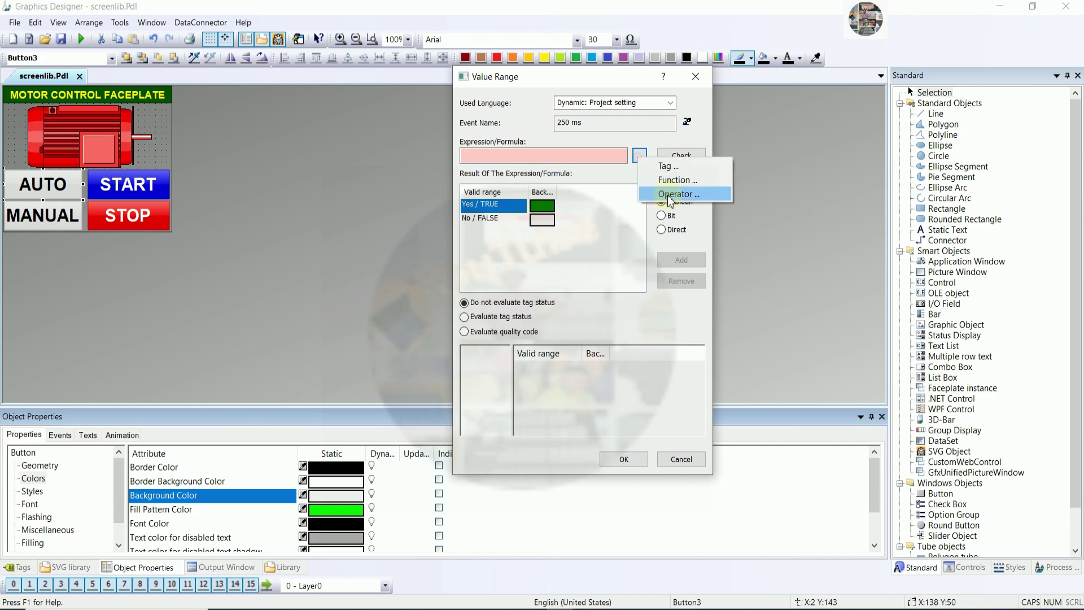
click(667, 194)
click(640, 156)
click(640, 156)
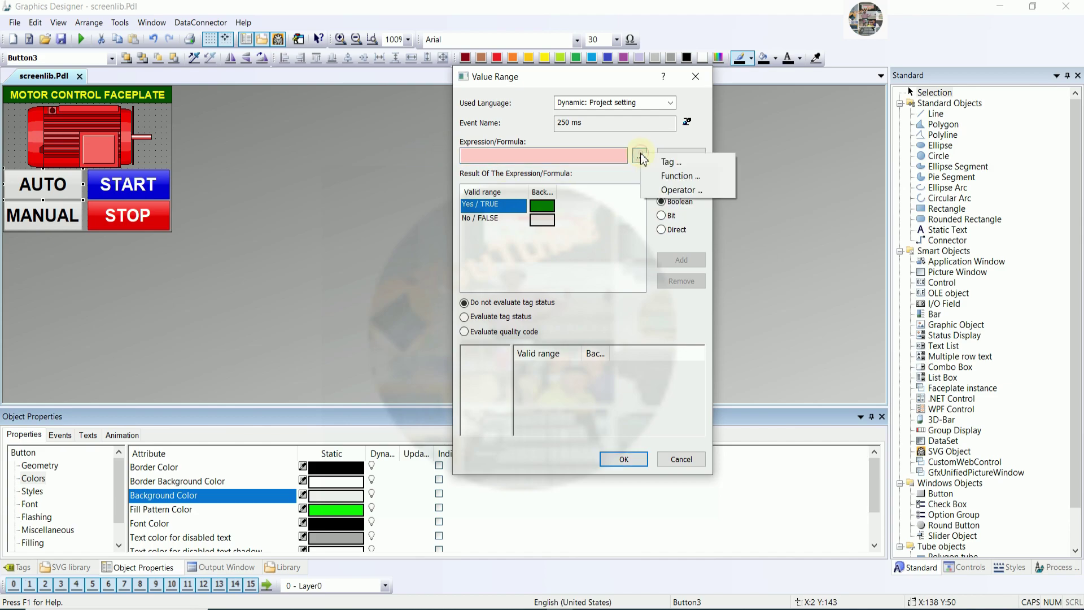
click(657, 176)
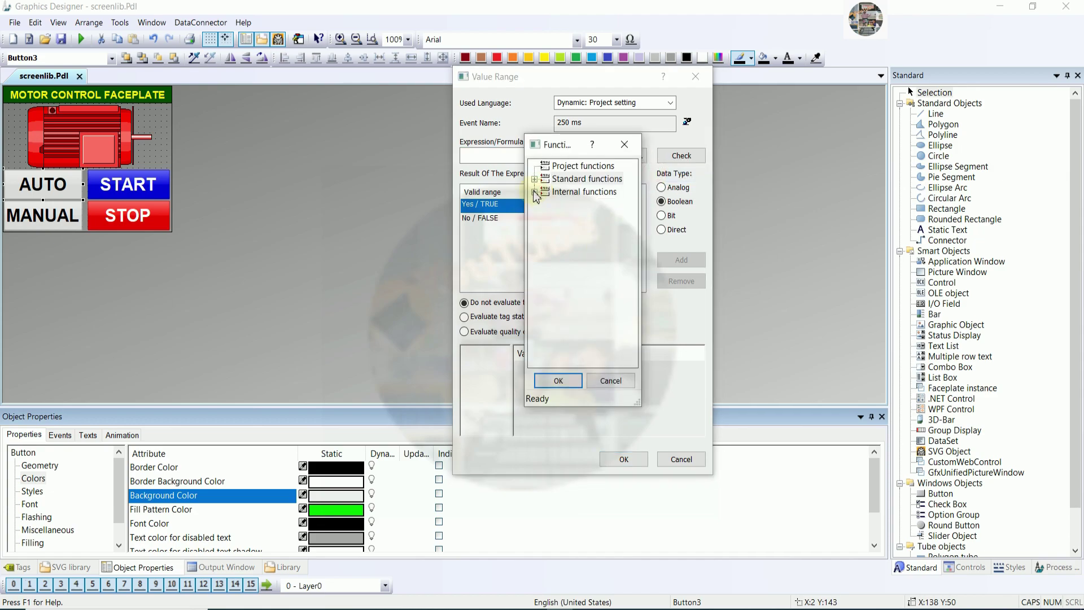
click(534, 192)
click(545, 244)
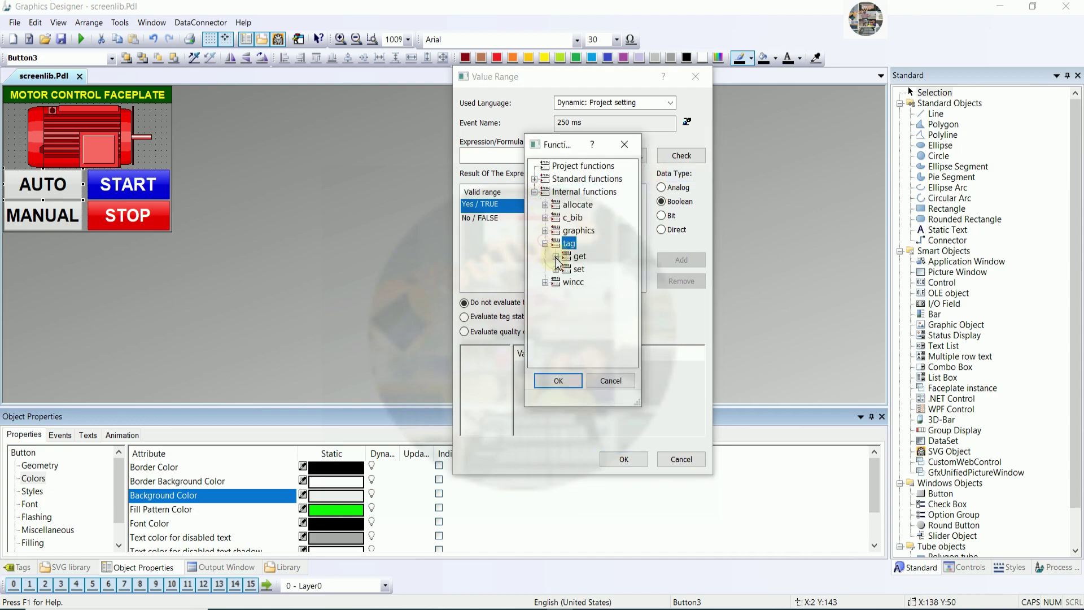
click(556, 257)
double_click(599, 215)
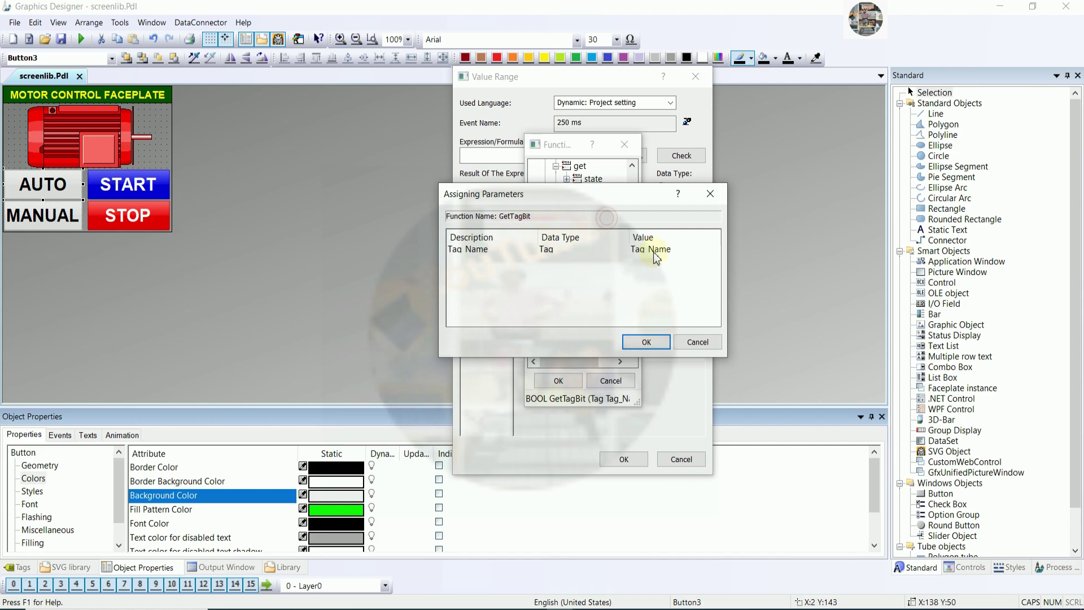
Step: Assign the FEEDER3_MODE tag as the Tag_Name parameter of GetTagBit and insert the function into the expression
click(656, 253)
click(717, 249)
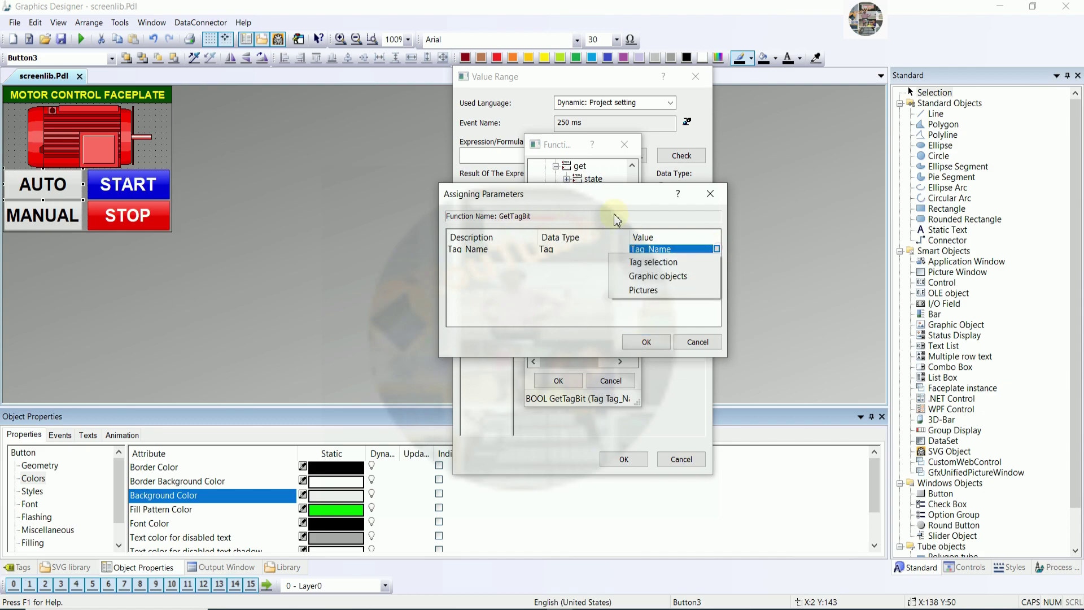
click(643, 263)
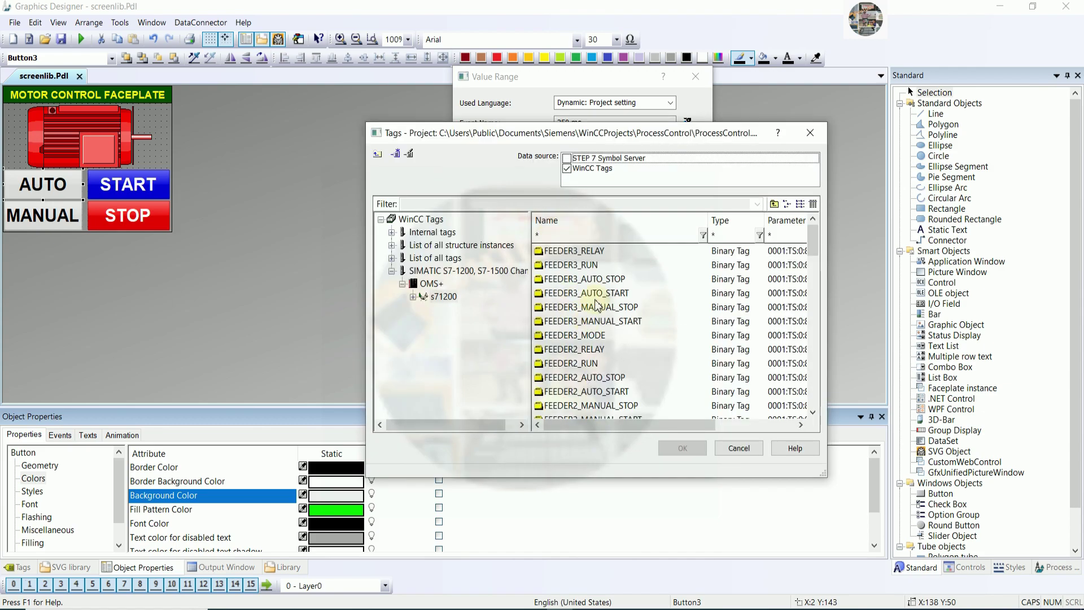
double_click(587, 335)
click(648, 342)
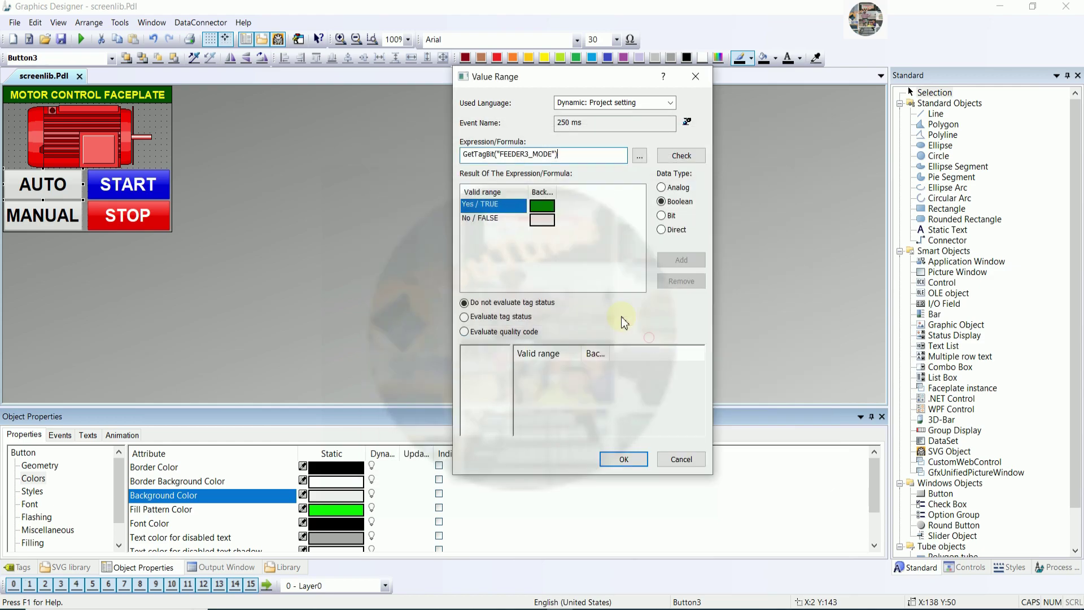
Step: Remove the FEEDER3 prefix from the tag name inside the GetTagBit expression and apply the AUTO button's background colour dynamic
click(531, 157)
key(BackSpace)
key(BackSpace)
key(BackSpace)
key(BackSpace)
key(BackSpace)
key(BackSpace)
key(BackSpace)
click(627, 458)
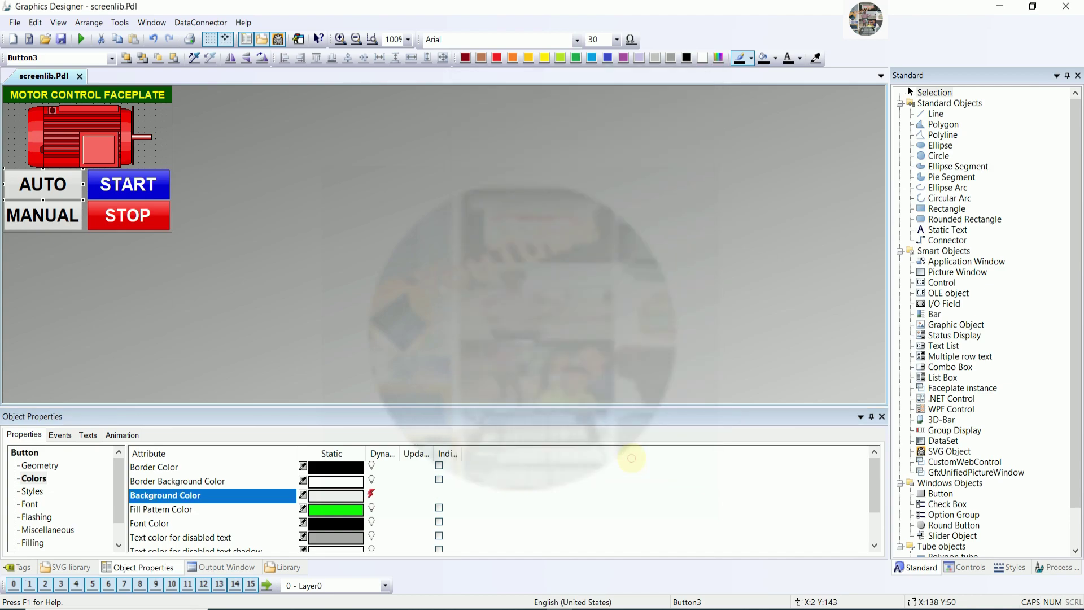
Step: Create a direct connection on the MANUAL button's Mouse Click event with the constant 0 as its source
click(78, 225)
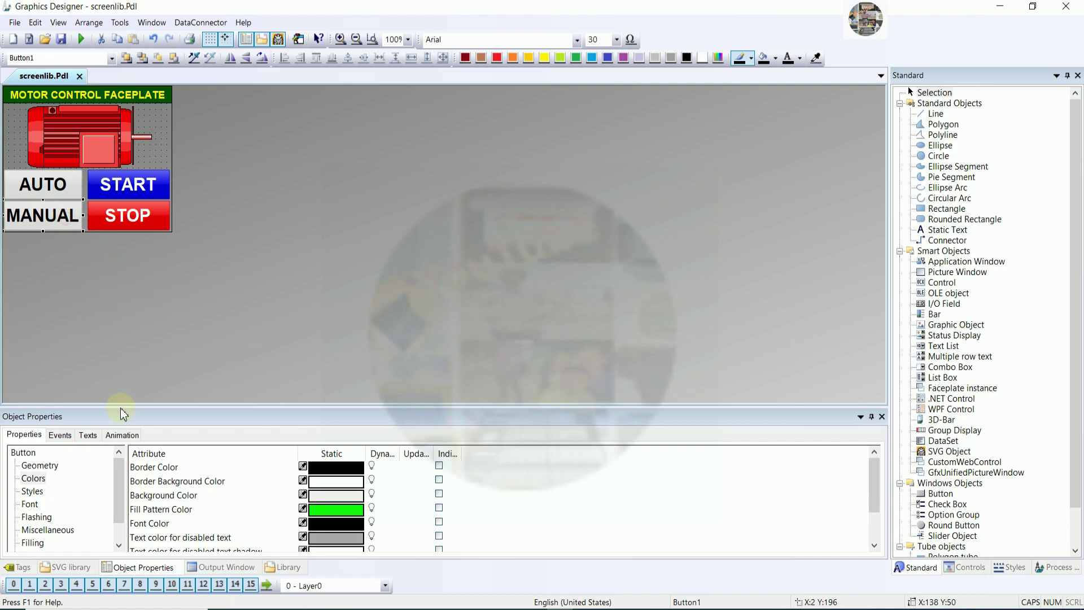
click(61, 436)
click(35, 465)
right_click(188, 468)
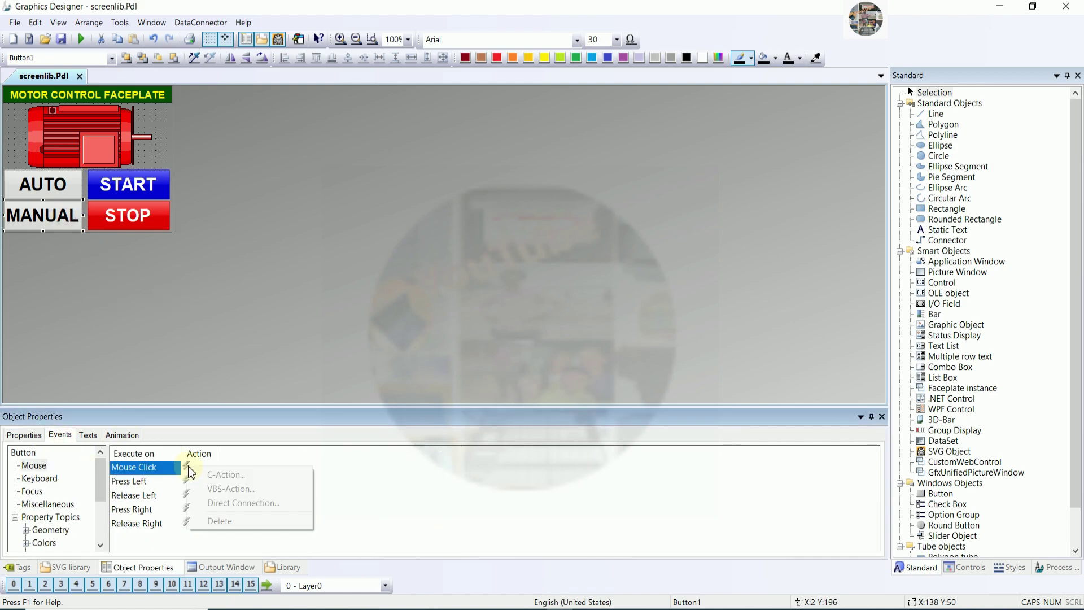
click(243, 502)
click(458, 206)
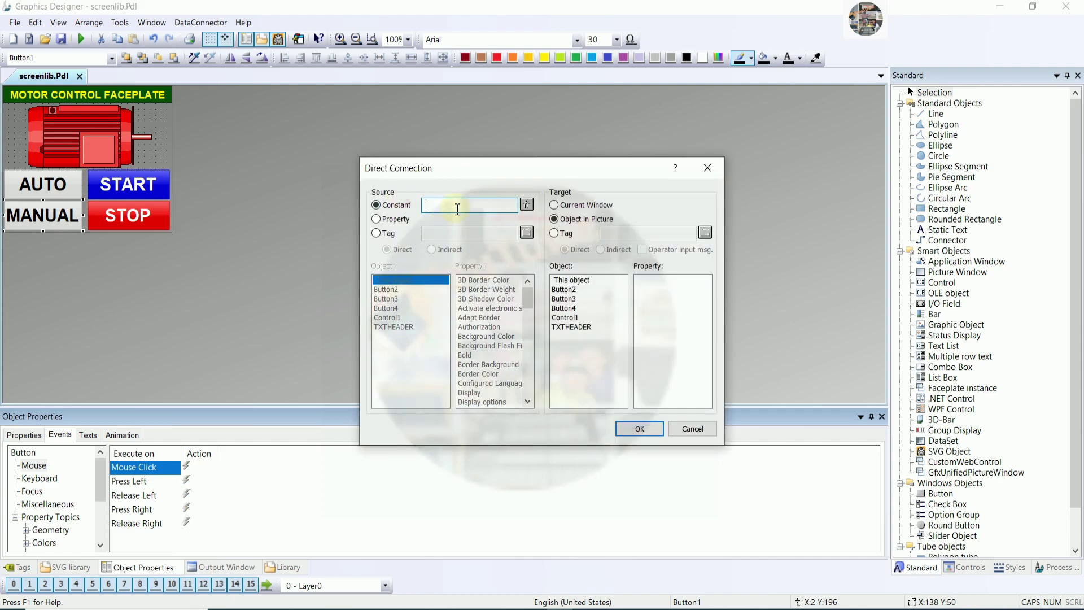
text(0)
Step: Set the direct connection's target to the mode tag without a feeder prefix and apply the connection
click(555, 233)
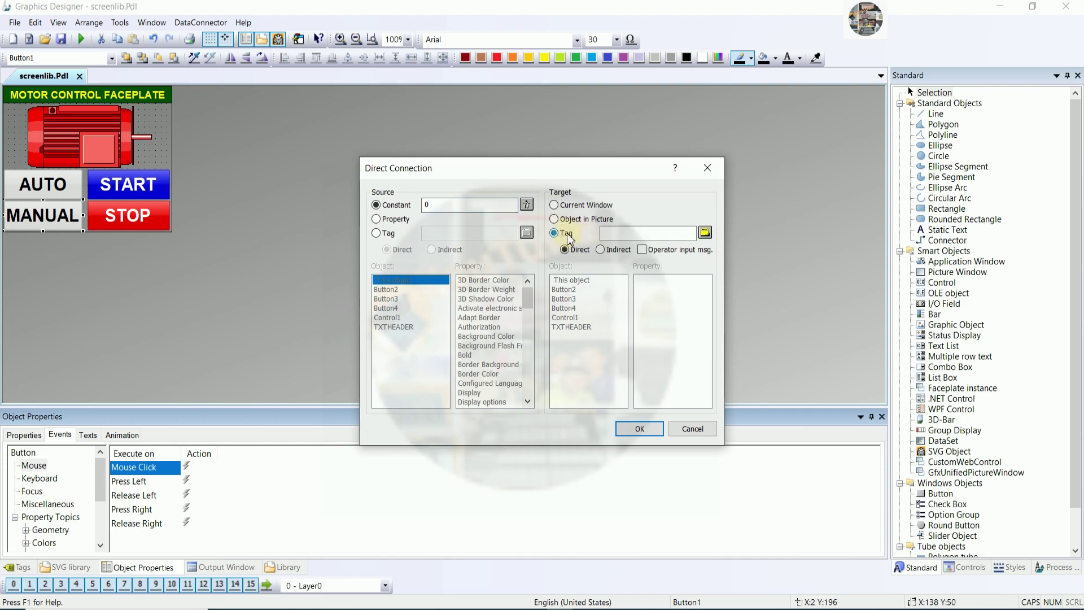
click(705, 233)
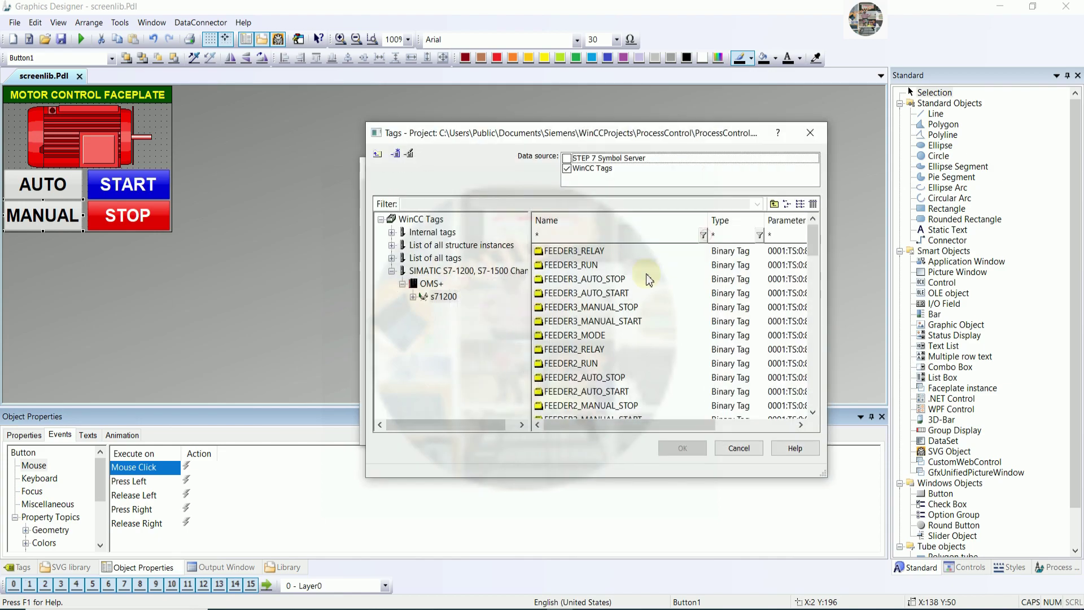
click(811, 132)
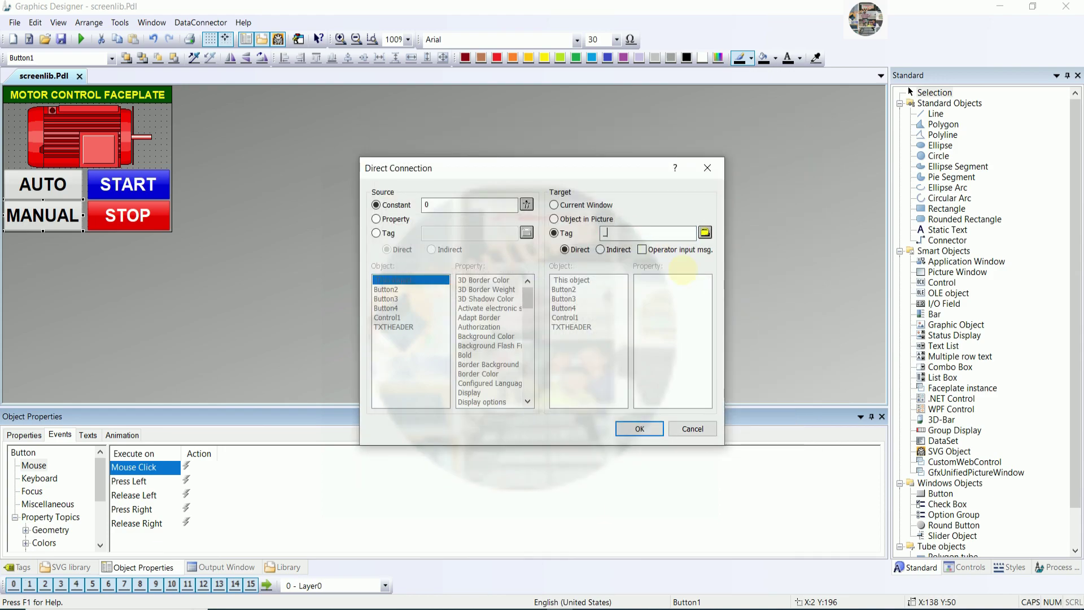
click(628, 430)
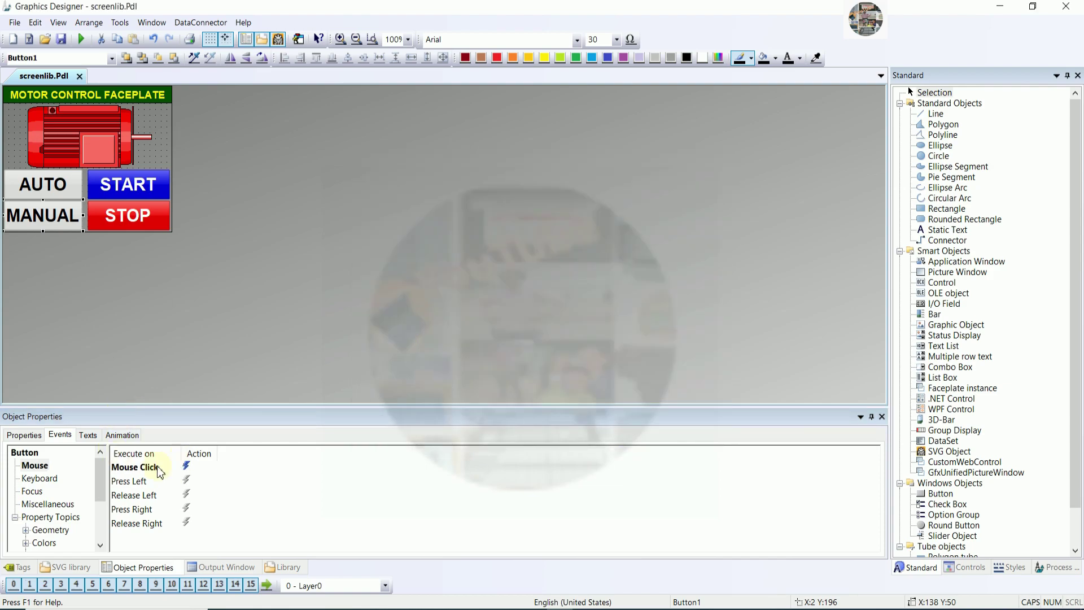
Step: Start a dynamic dialog for the MANUAL button's background colour and set its data type to Boolean
click(24, 435)
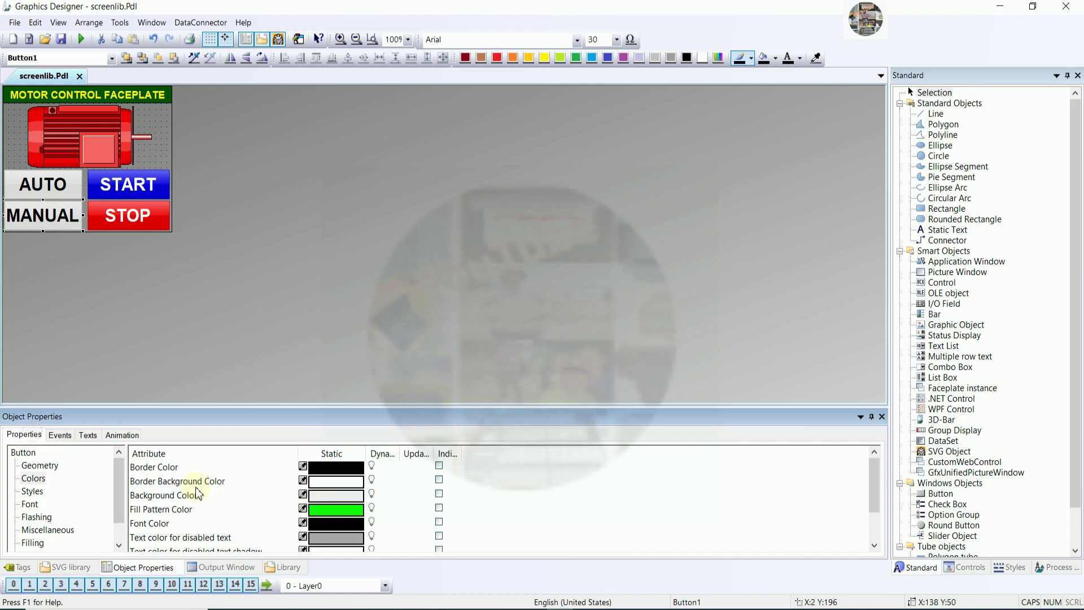
click(197, 494)
right_click(372, 495)
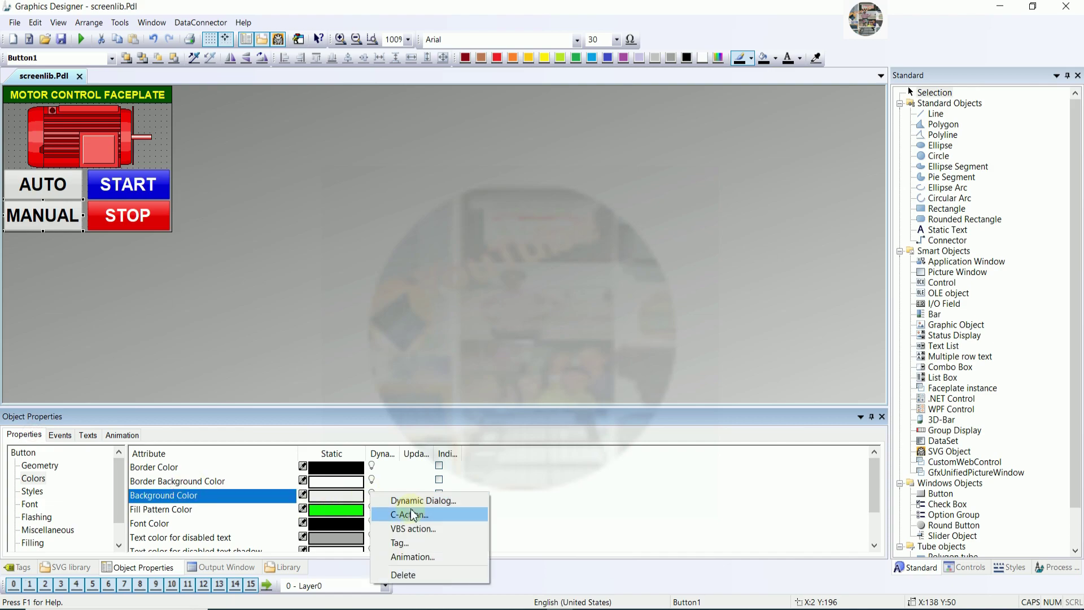
click(420, 500)
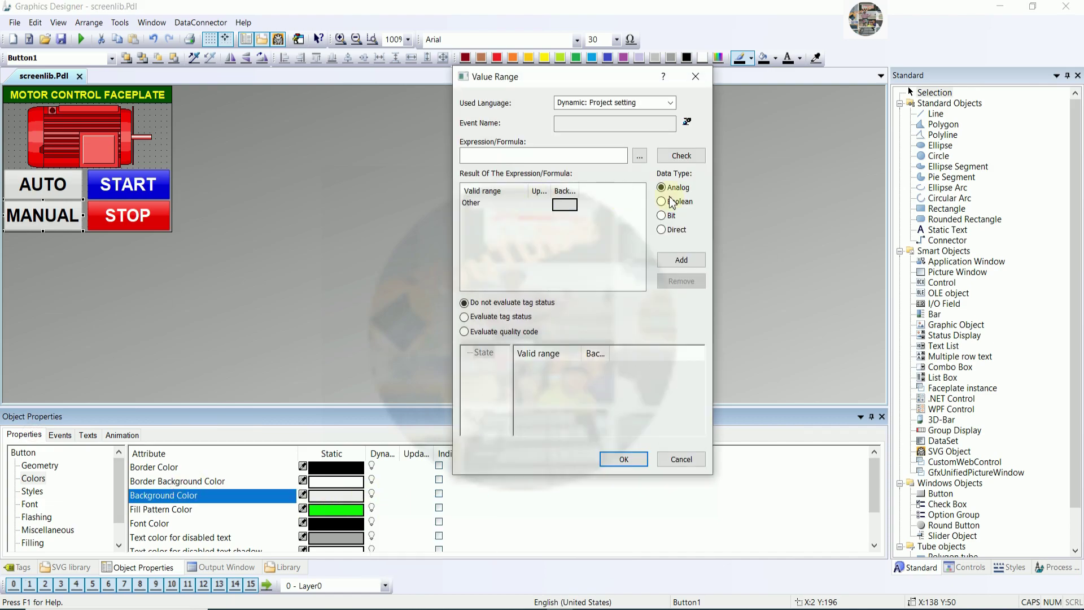
click(662, 202)
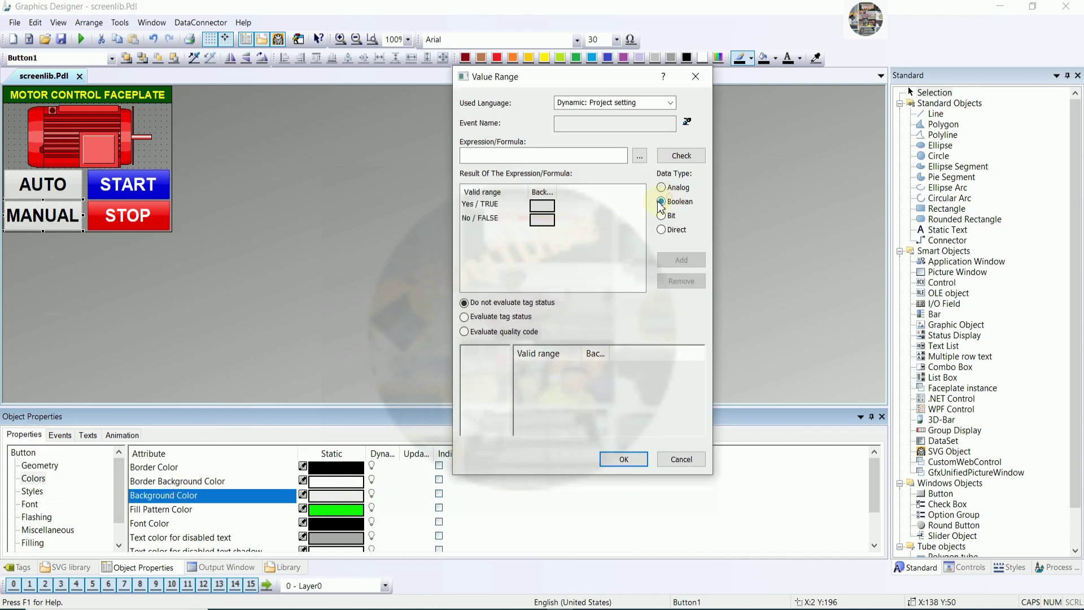
Step: Change the No/FALSE background colour of the MANUAL button to a dark green
double_click(542, 219)
click(612, 319)
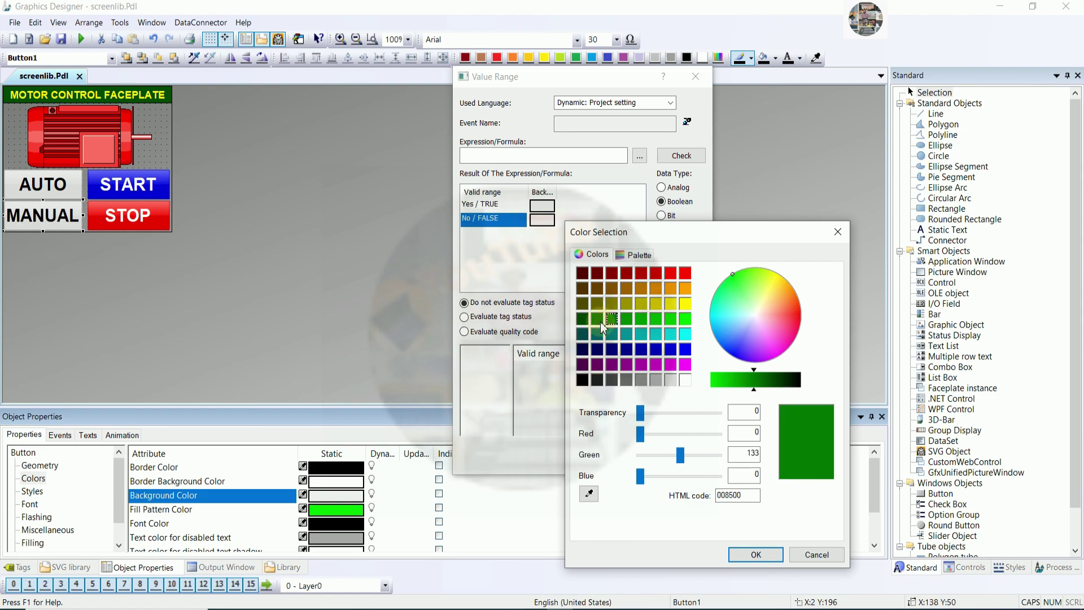
click(598, 319)
click(757, 555)
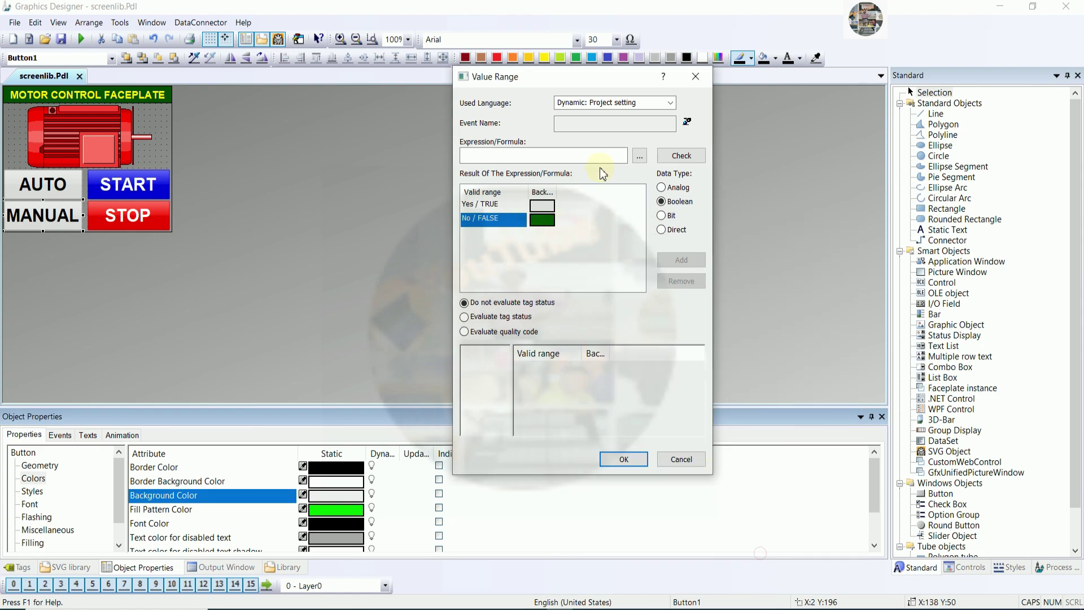
click(640, 155)
click(682, 165)
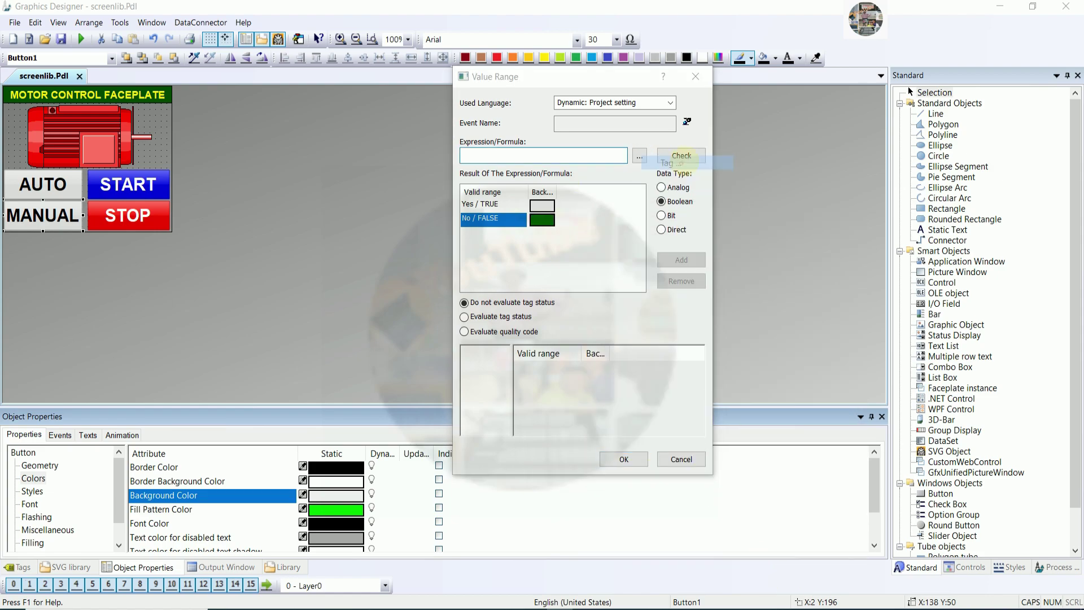
click(806, 131)
click(640, 156)
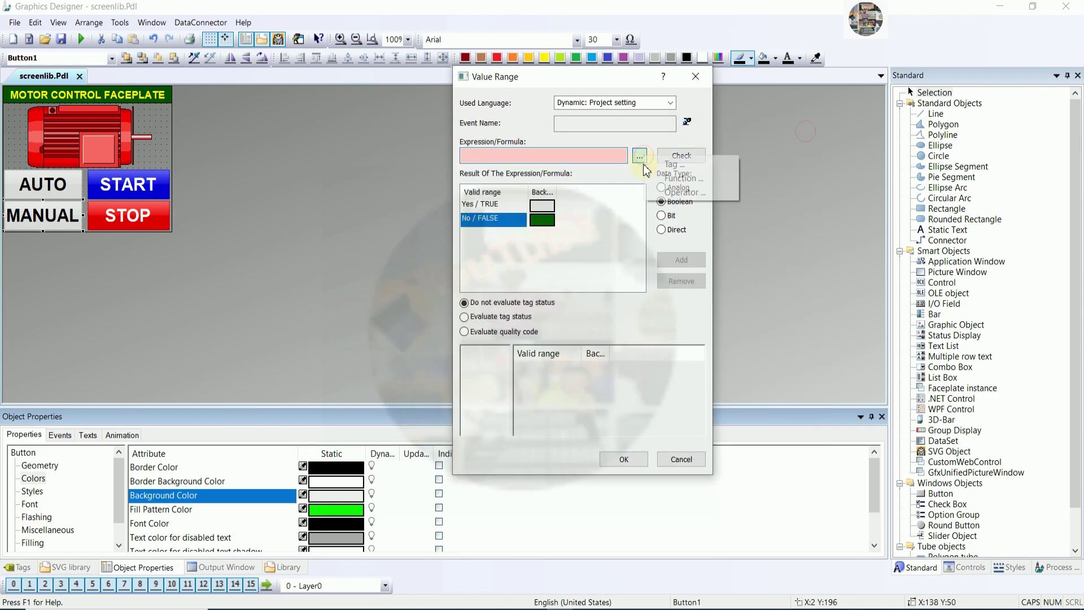
click(669, 190)
click(639, 158)
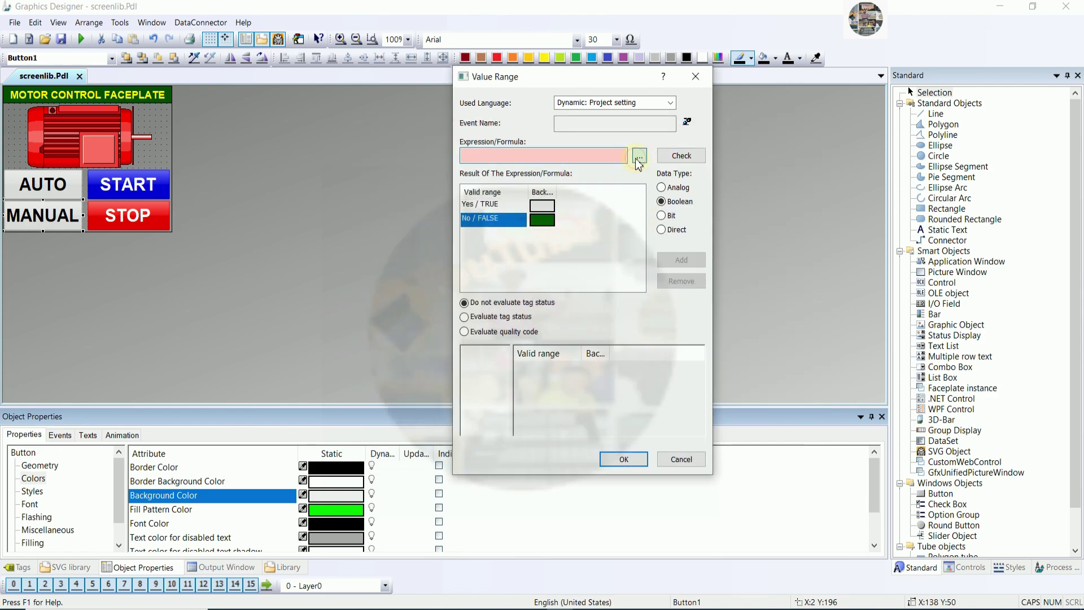
Step: Try to insert the internal GetTagBit function as the MANUAL button's background colour expression without assigning its tag parameter
click(640, 156)
click(656, 177)
double_click(546, 192)
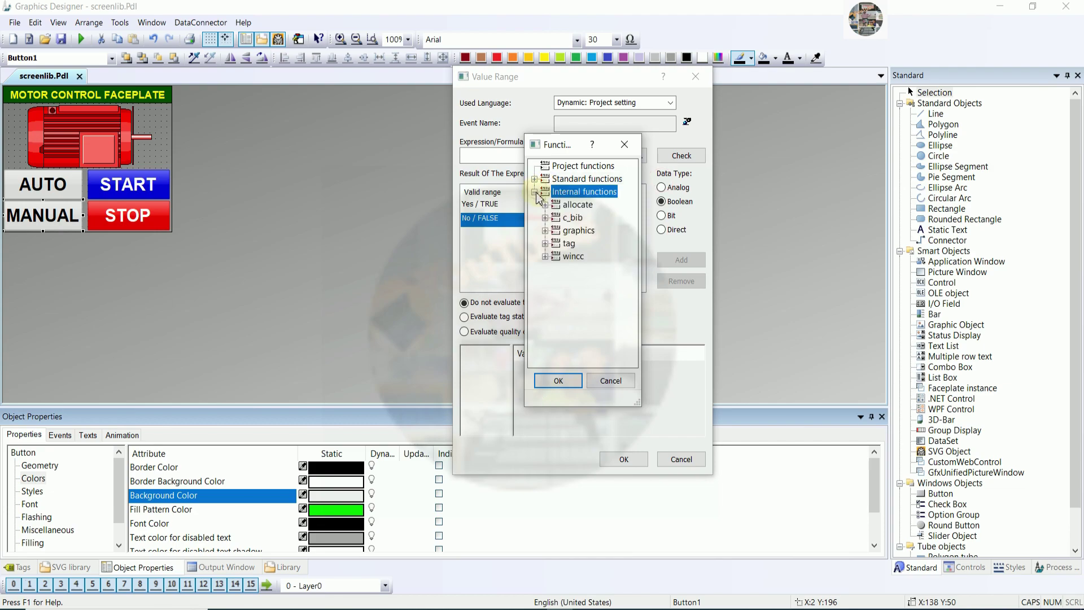
double_click(556, 244)
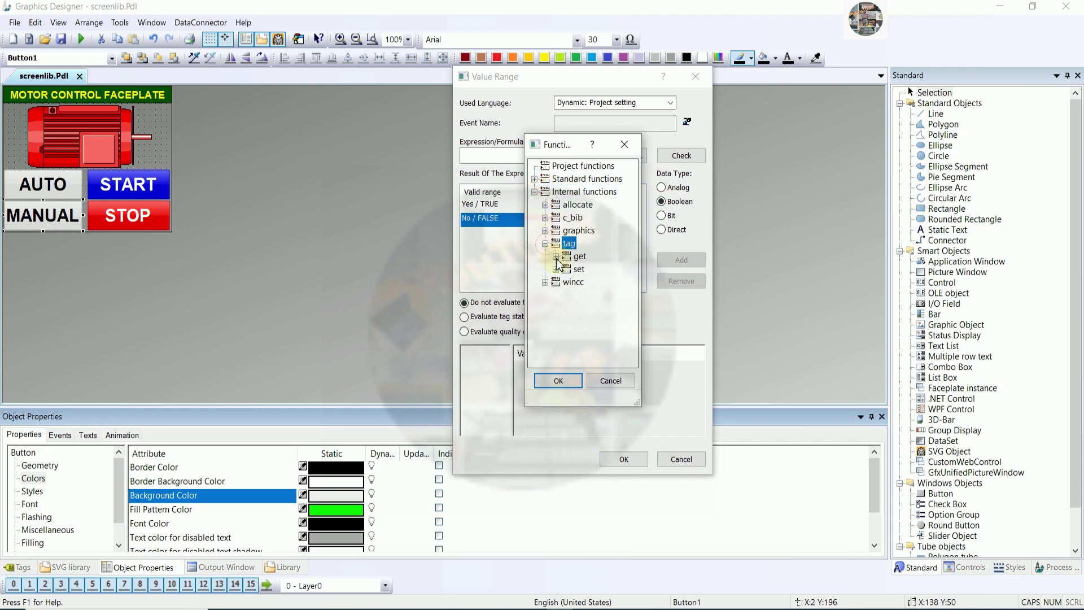
click(556, 257)
click(603, 217)
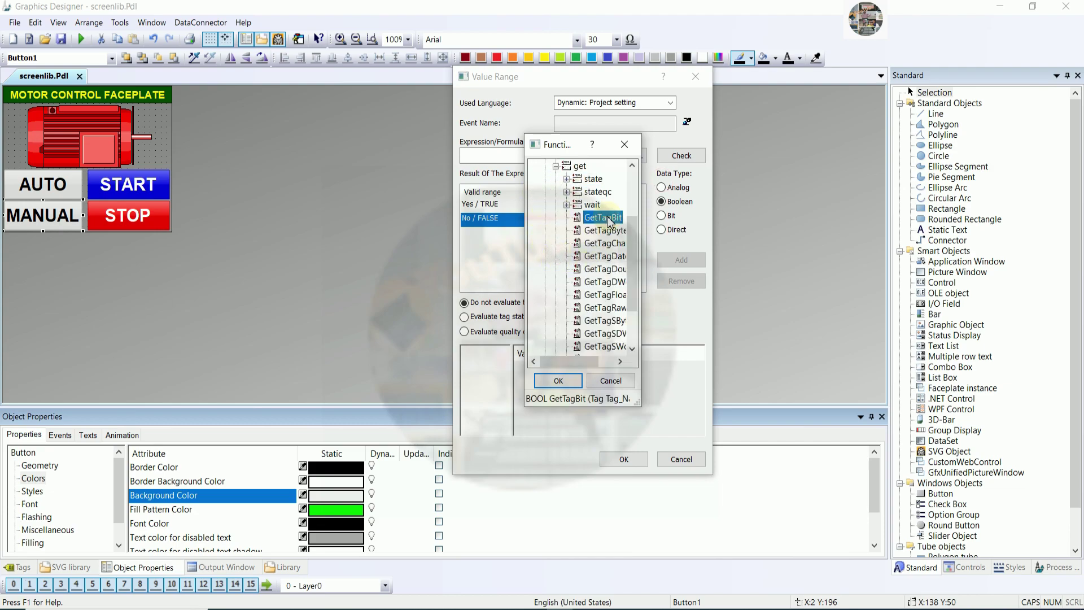
click(560, 381)
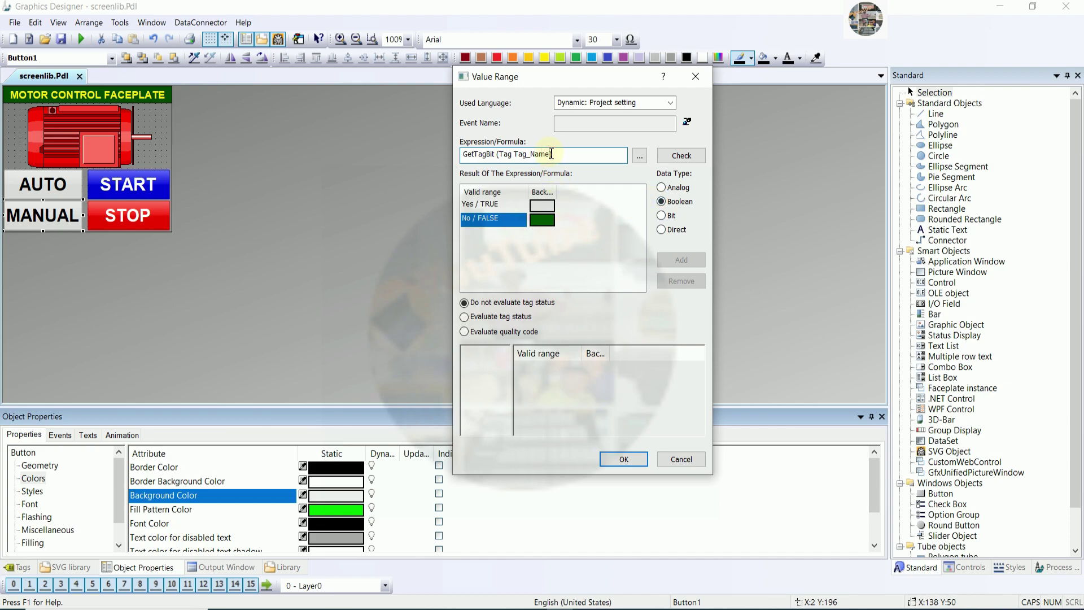
Step: Clear the GetTagBit call without an assigned tag from the expression
drag(550, 154, 512, 152)
drag(503, 153, 499, 154)
key(ctrl+a)
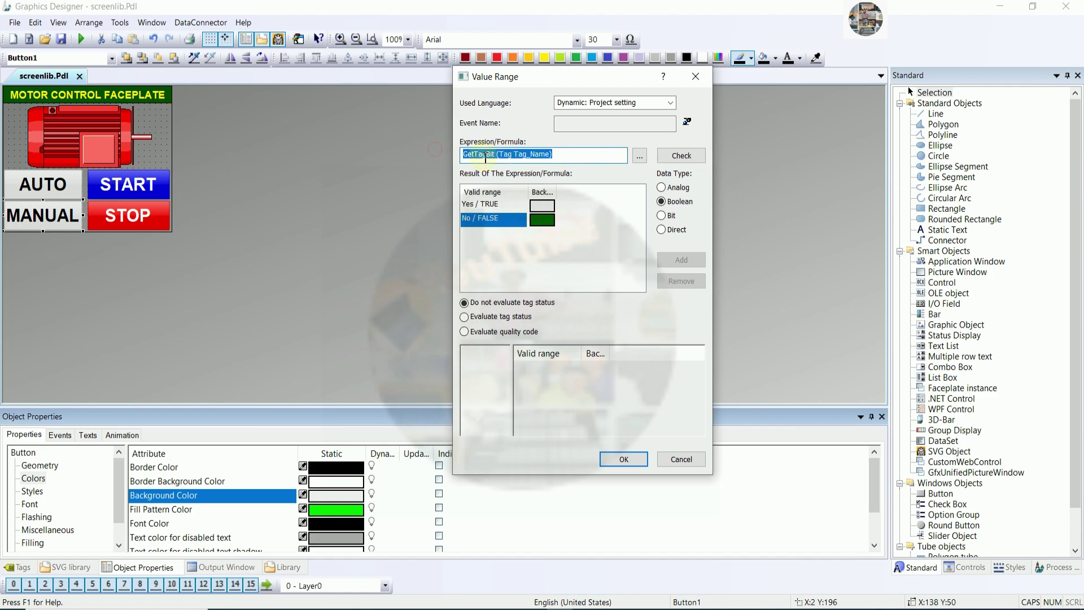
key(Delete)
Step: Insert the internal tag function GetTagBit into the MANUAL button's background colour expression
click(640, 157)
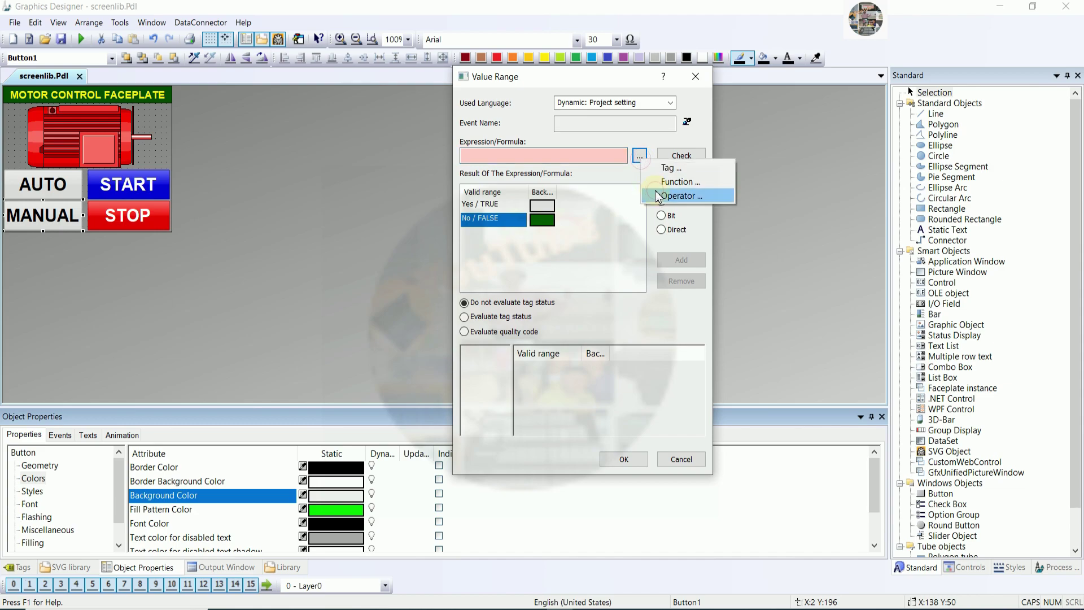
click(658, 182)
click(535, 192)
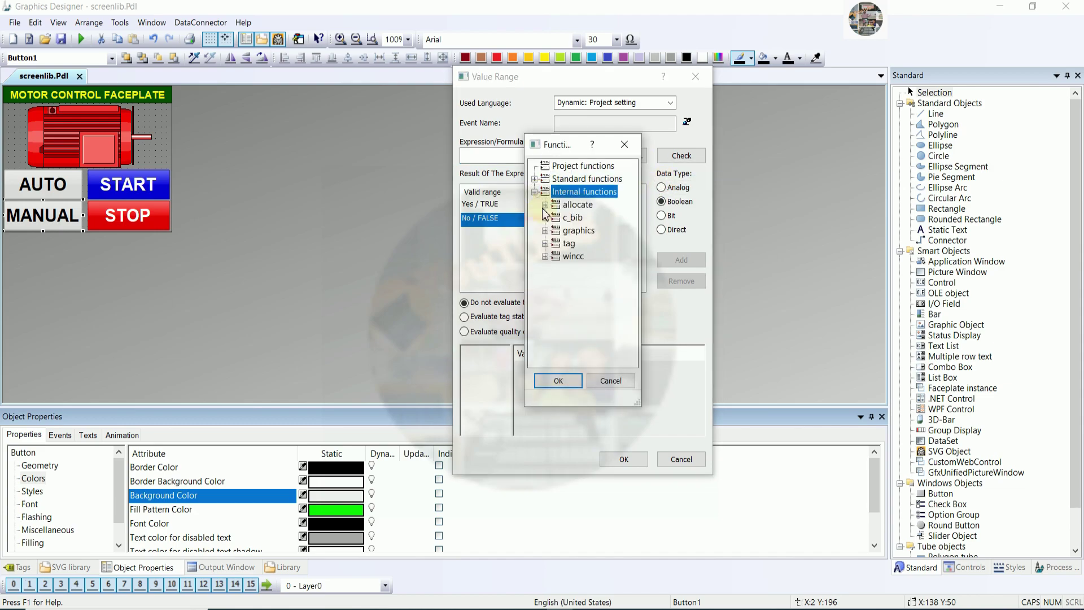
double_click(569, 244)
click(556, 257)
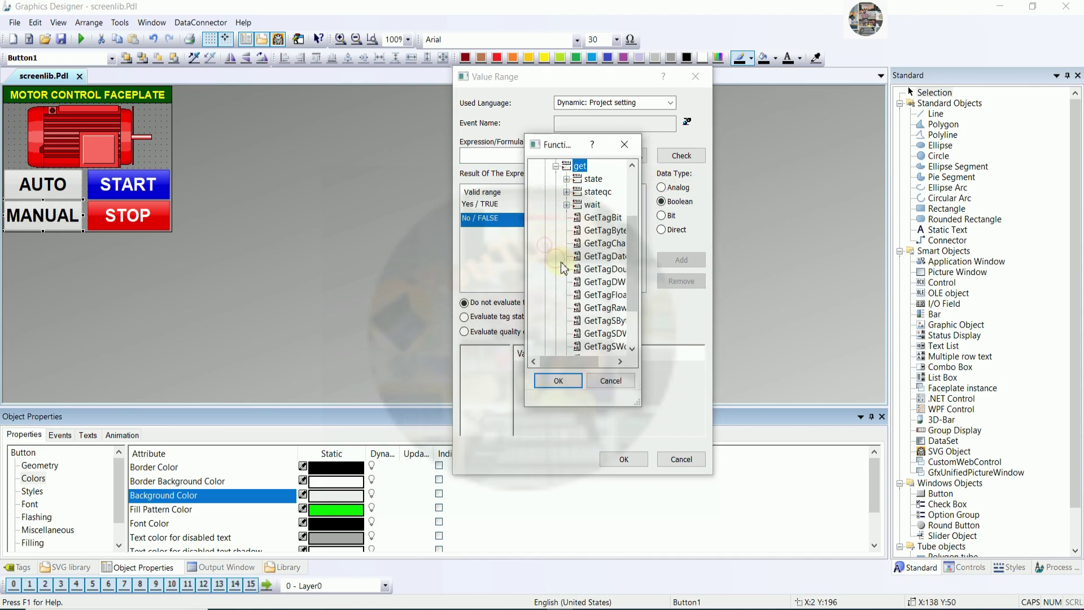
click(602, 218)
double_click(602, 217)
Step: Assign the tag FEEDER3_MODE as the GetTagBit function's Tag_Name parameter
click(650, 249)
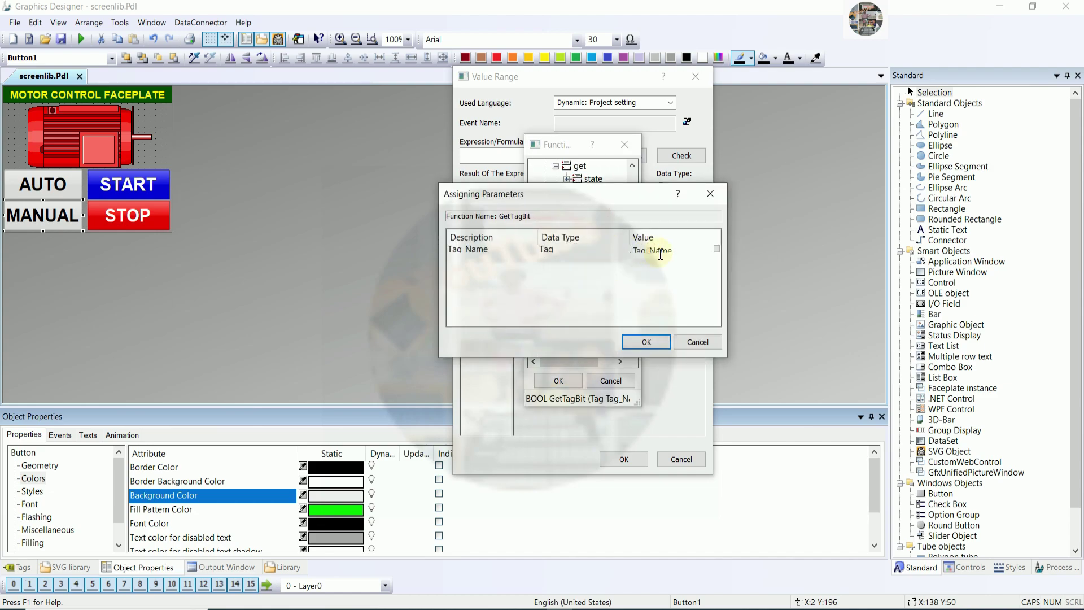
click(716, 249)
click(671, 263)
click(569, 265)
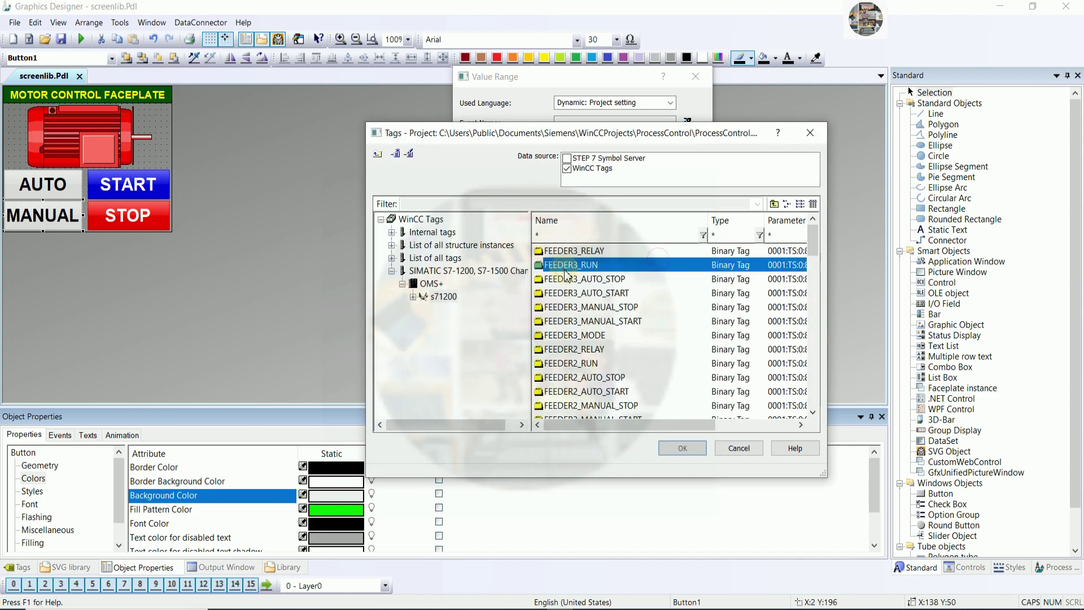
double_click(598, 337)
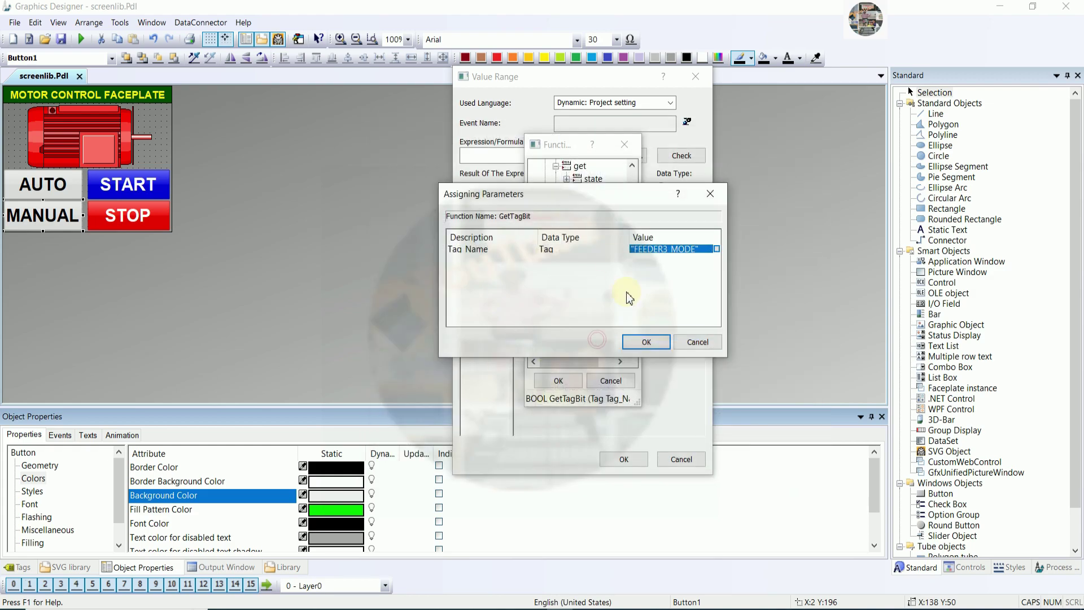
click(643, 341)
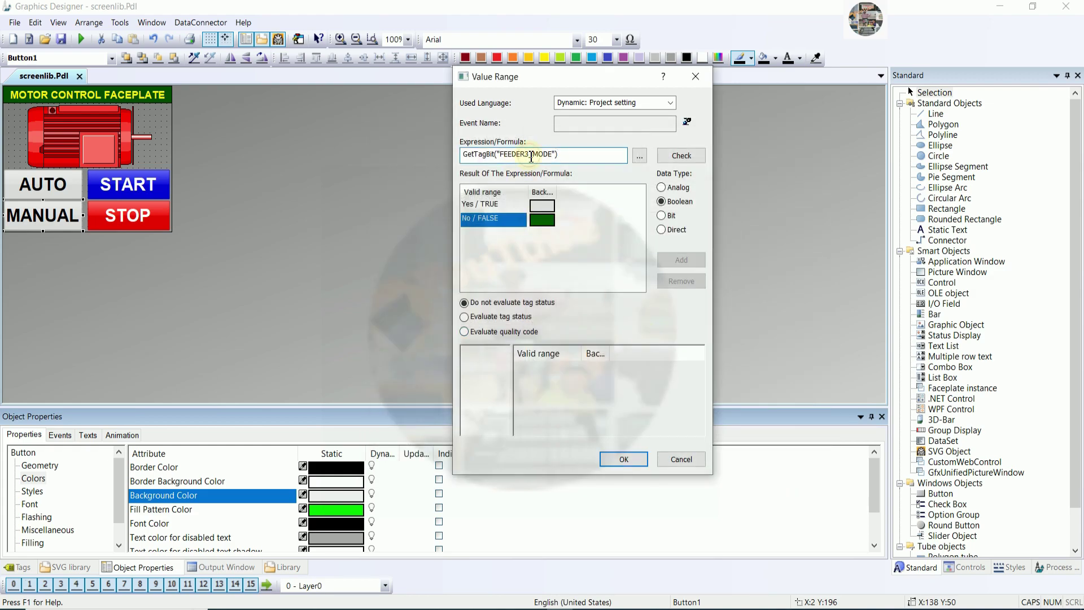
Step: Remove the FEEDER3 prefix so the expression uses only _MODE, and apply the MANUAL button's dynamic background colour
key(BackSpace)
key(BackSpace)
key(BackSpace)
key(BackSpace)
key(BackSpace)
key(BackSpace)
key(BackSpace)
click(625, 460)
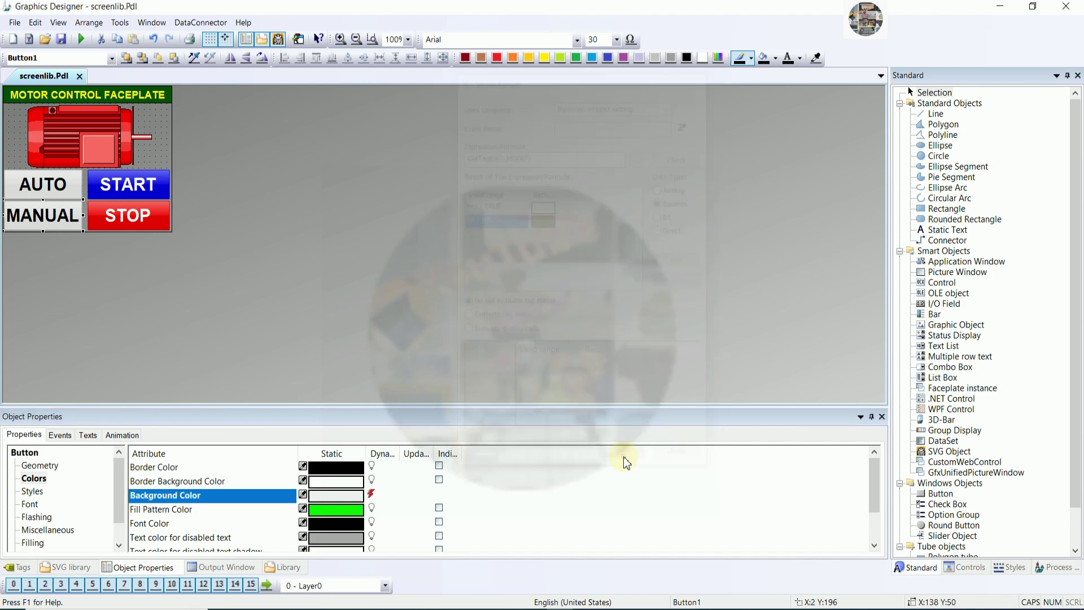
Step: Start a direct connection for the Press Left mouse event of the START button
click(253, 230)
click(145, 198)
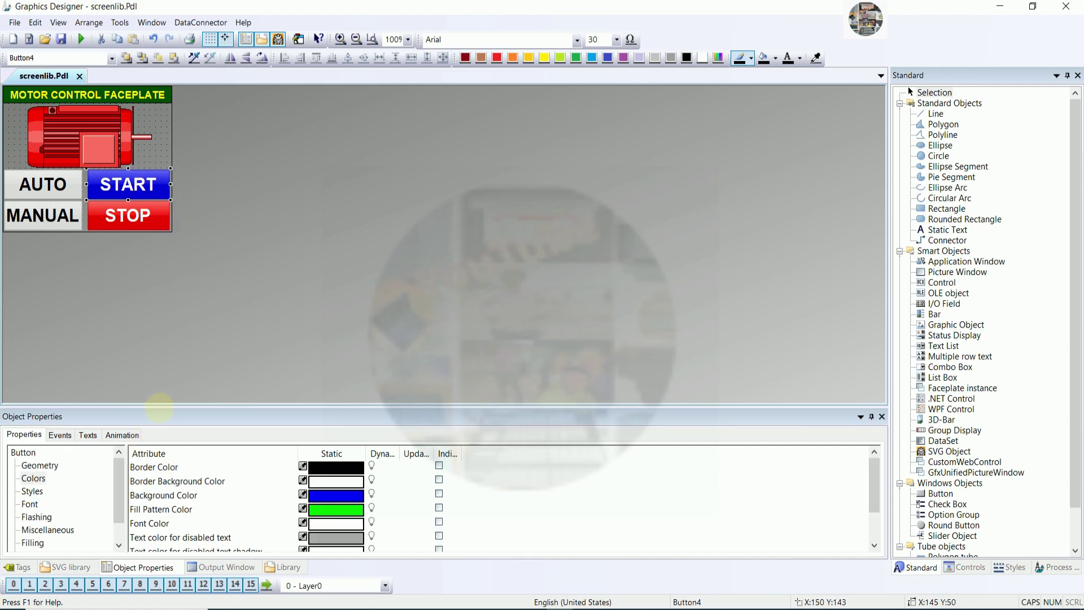
drag(157, 406, 180, 330)
click(60, 357)
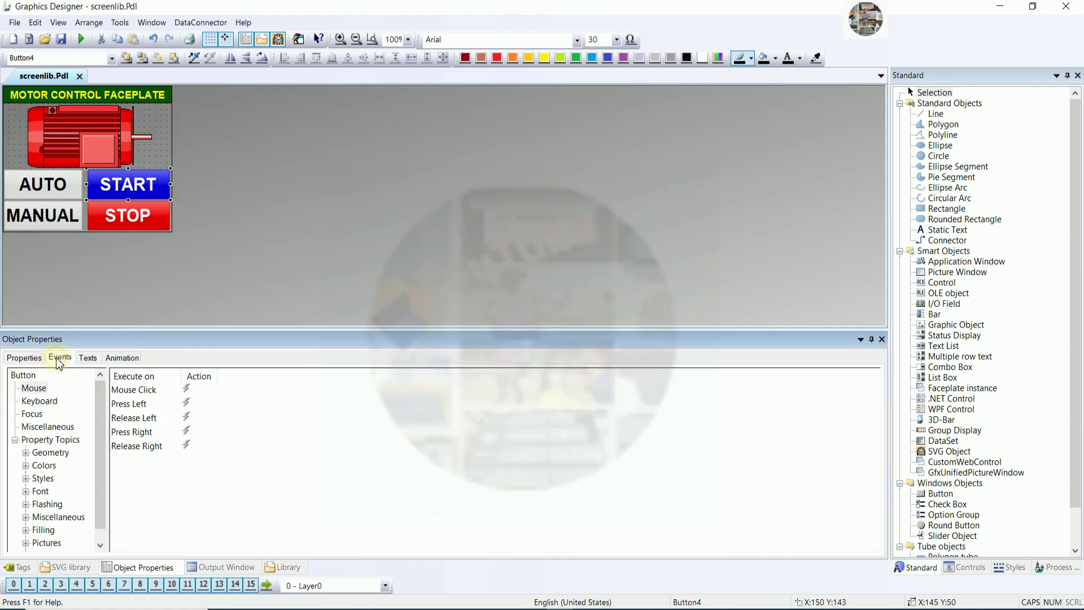
click(34, 388)
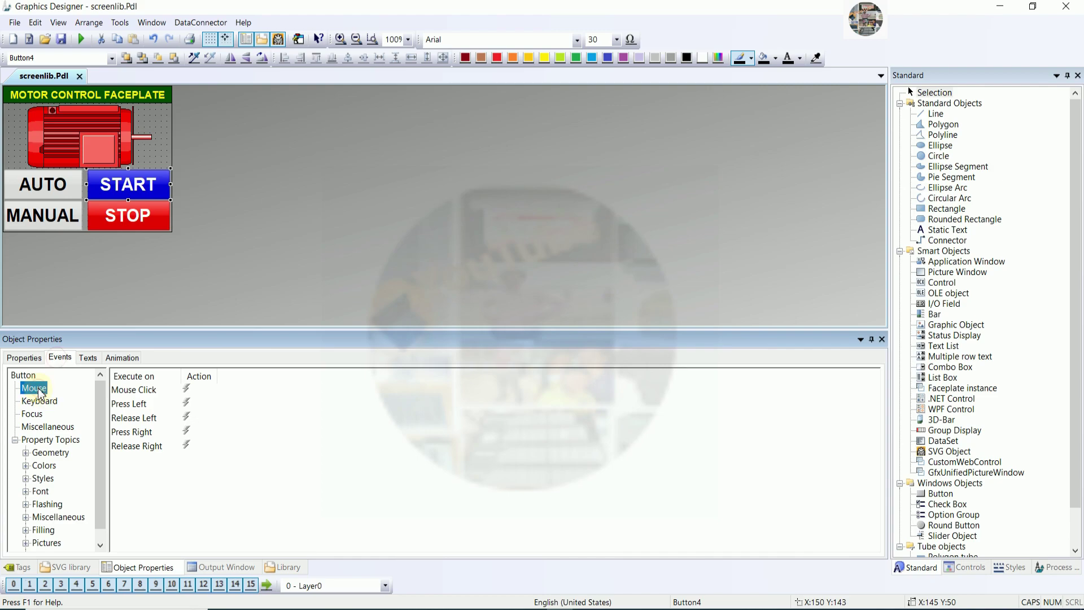
click(182, 405)
right_click(182, 405)
click(224, 438)
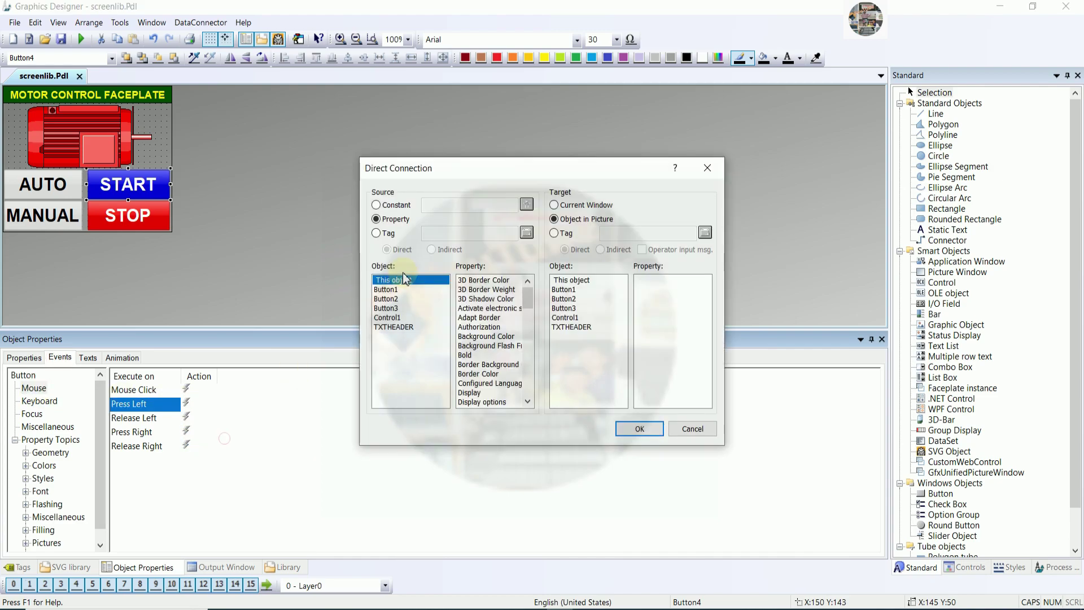
Step: Set the direct connection's source to constant 1 and its target to the tag FEEDER3_MANUAL_START
click(402, 205)
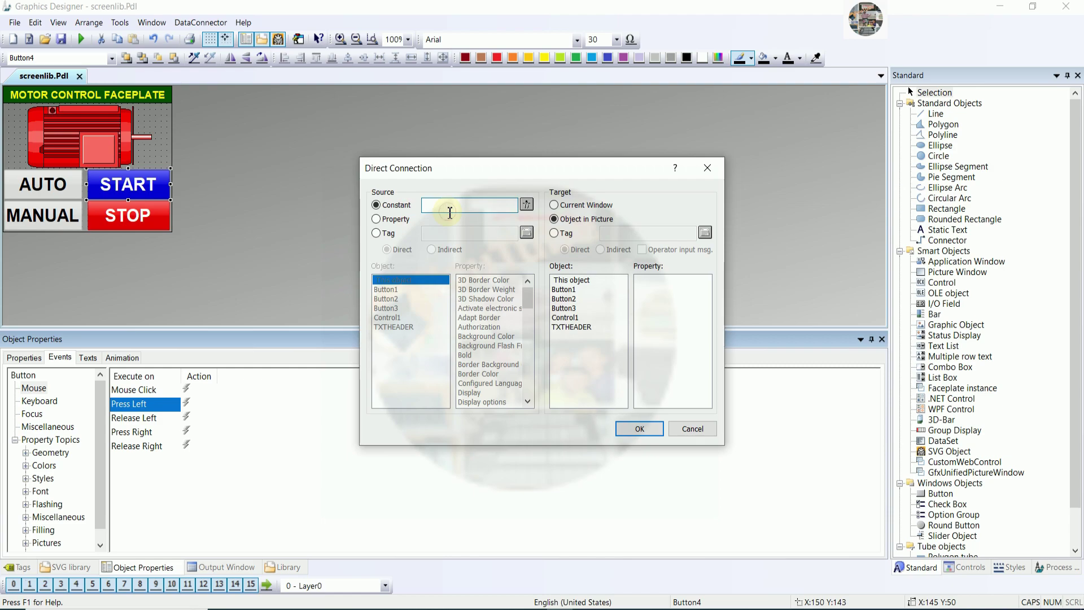
text(1)
click(562, 233)
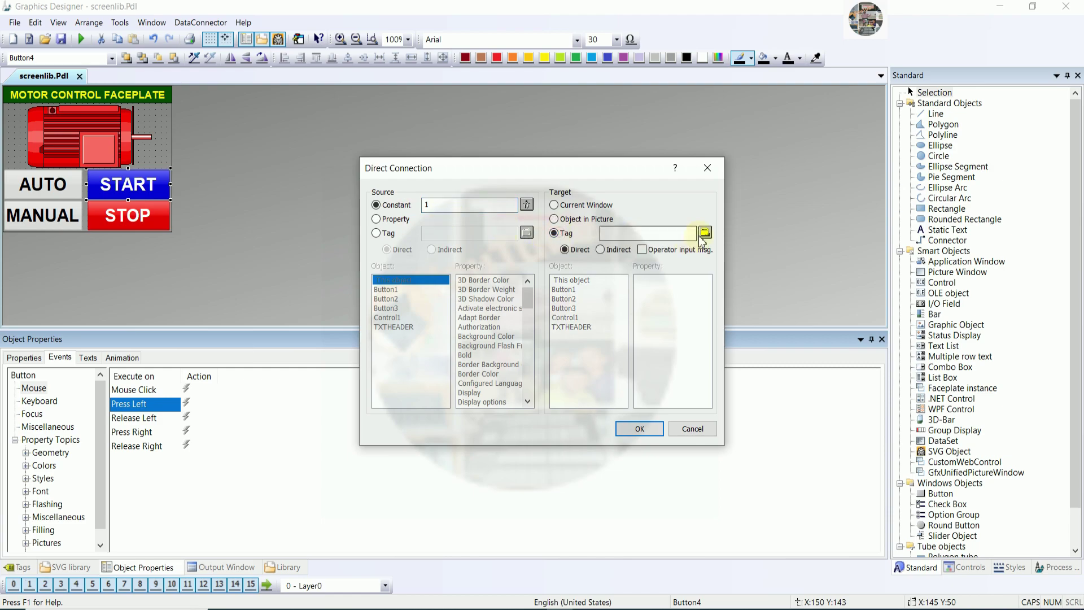
click(705, 233)
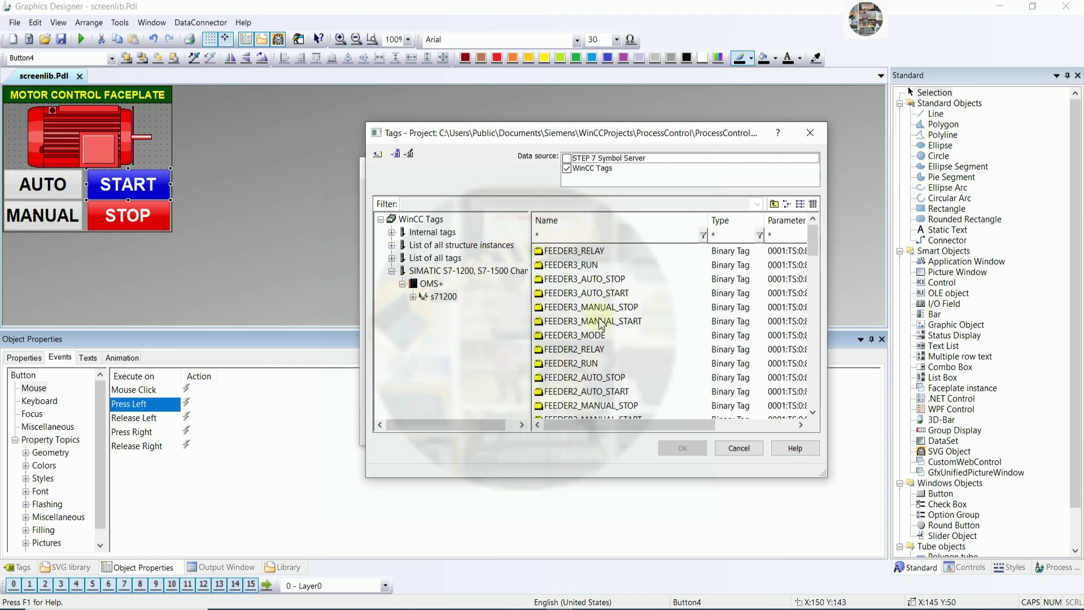
double_click(608, 323)
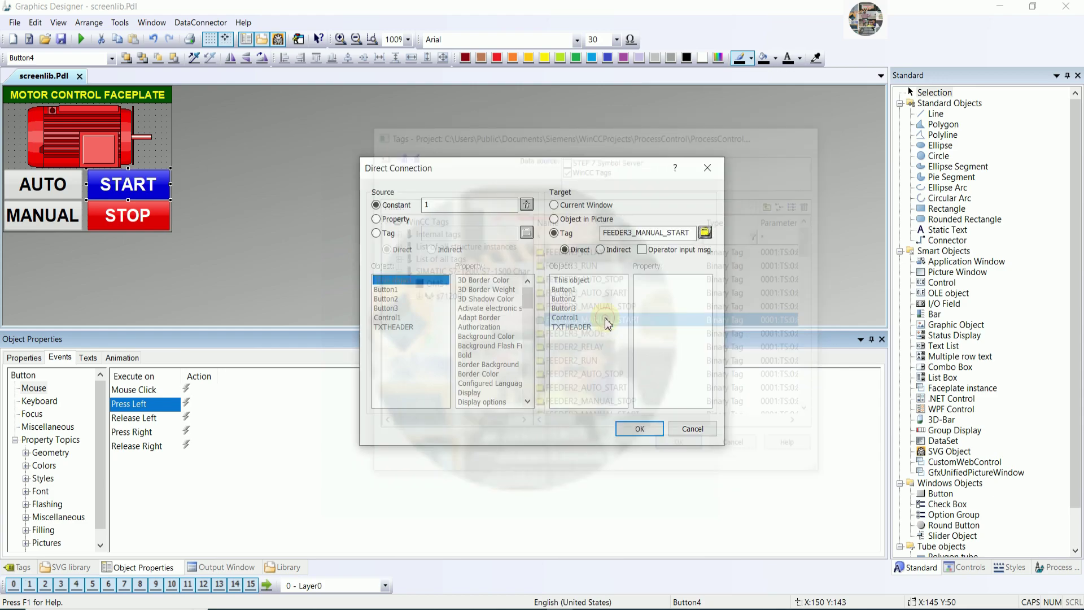
Step: Shorten the target tag to _MANUAL_START, copy that name and apply the Press Left connection
click(633, 233)
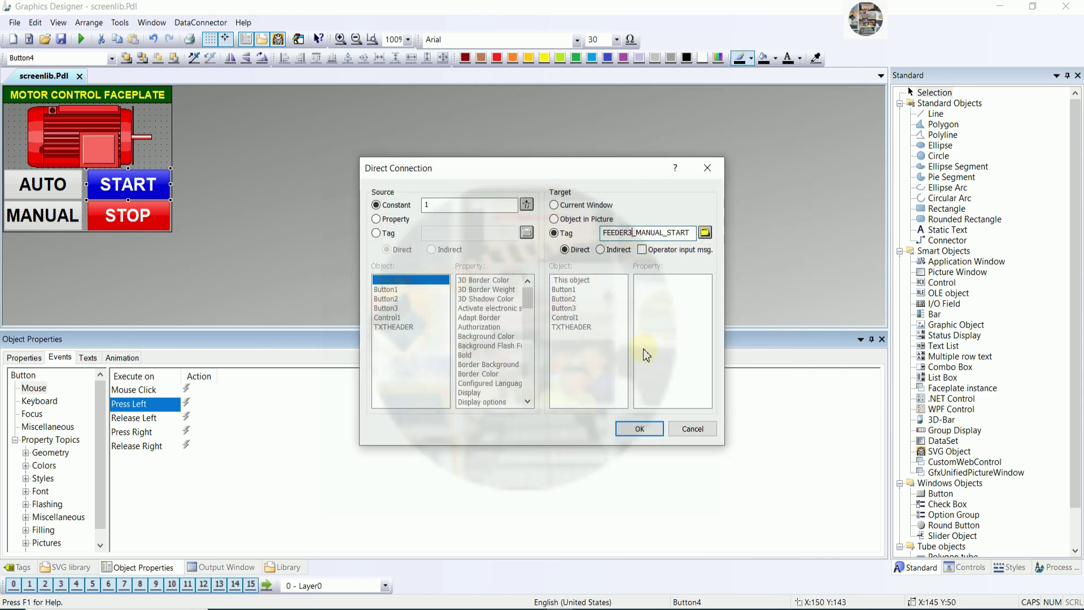
key(BackSpace)
key(BackSpace)
key(BackSpace)
key(BackSpace)
key(BackSpace)
key(BackSpace)
key(BackSpace)
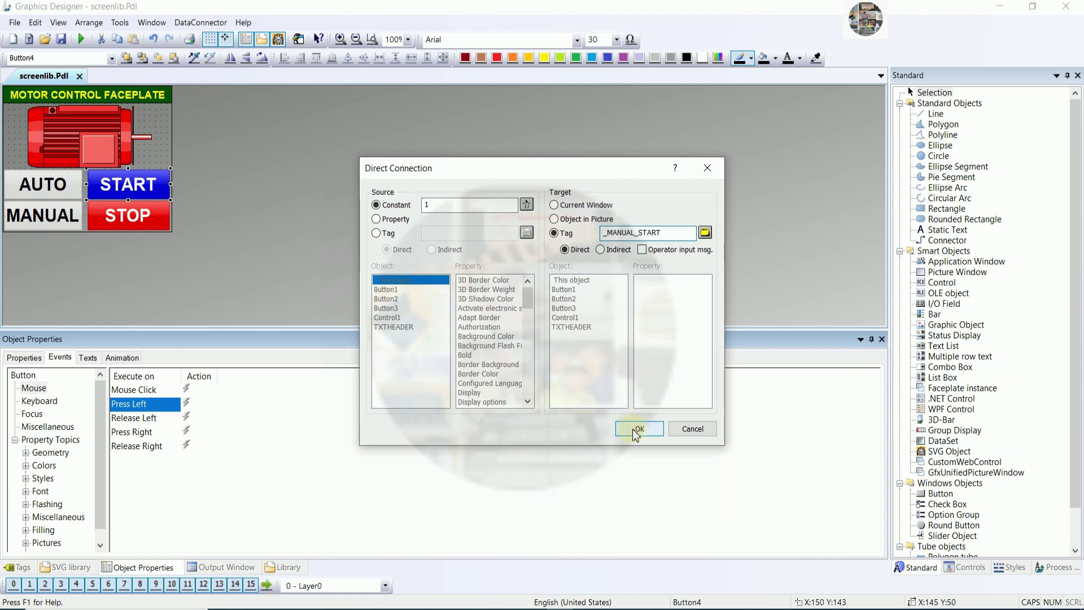
drag(667, 233, 548, 233)
key(ctrl+c)
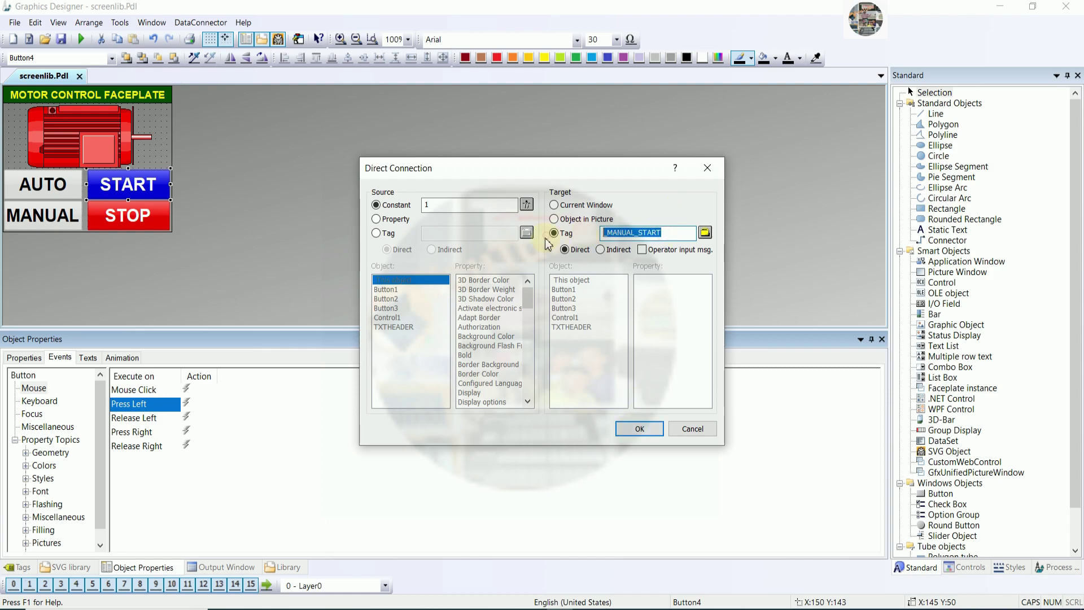
click(622, 428)
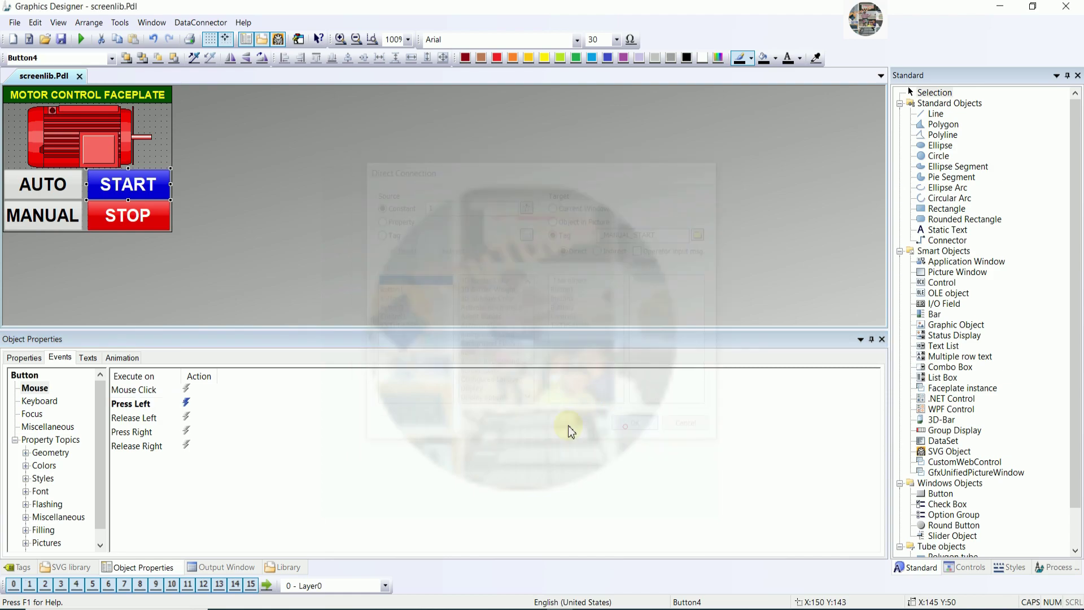
Step: Add a direct connection to the START button's Release Left event that writes constant 0 to the tag _MANUAL_START
right_click(190, 418)
click(238, 452)
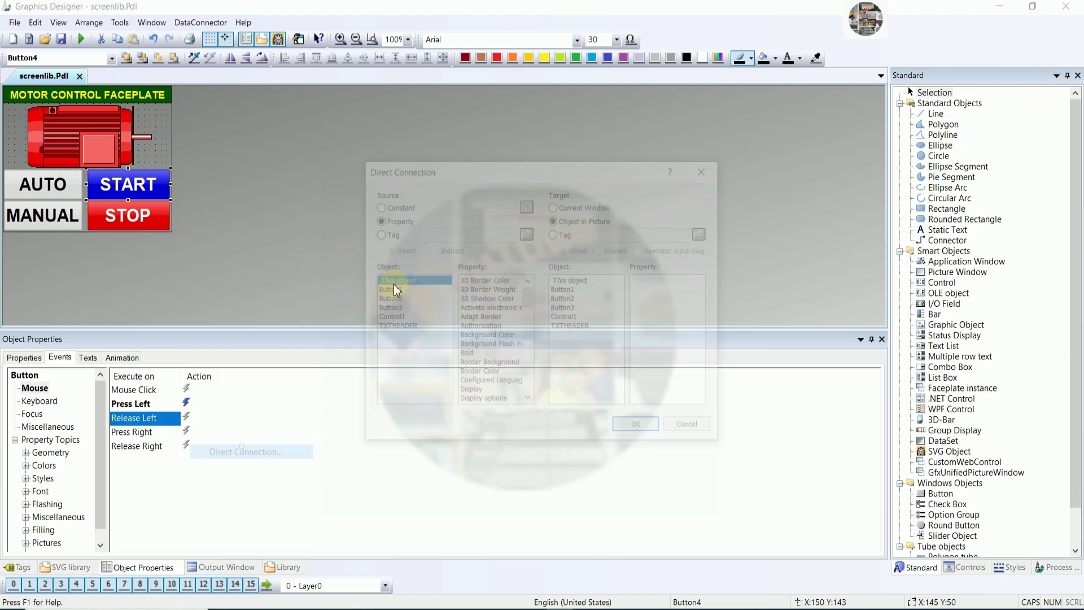
click(440, 205)
text(0)
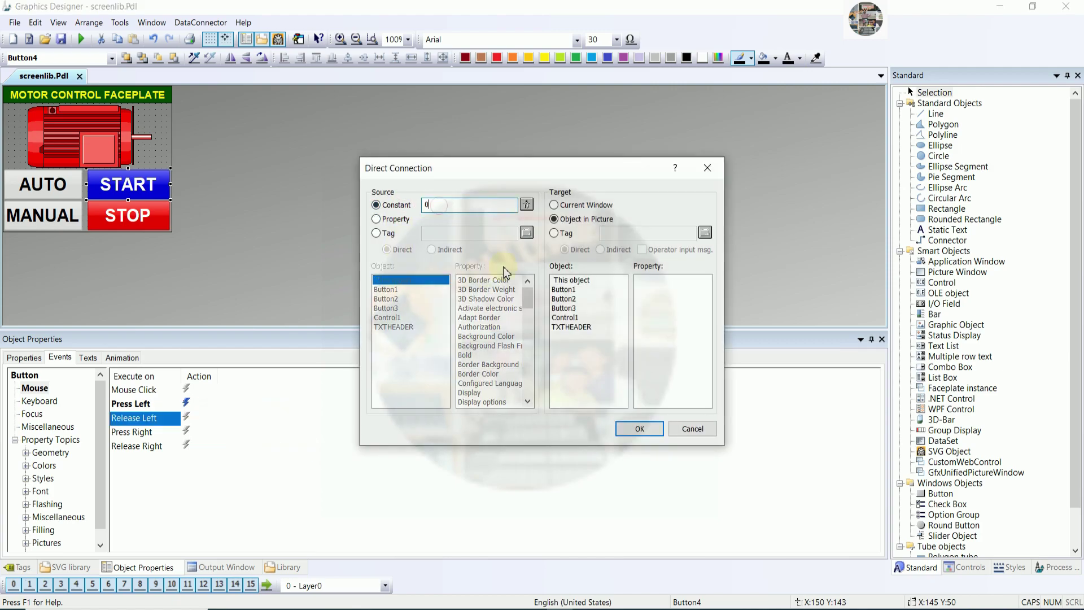
click(560, 234)
click(619, 235)
key(ctrl+v)
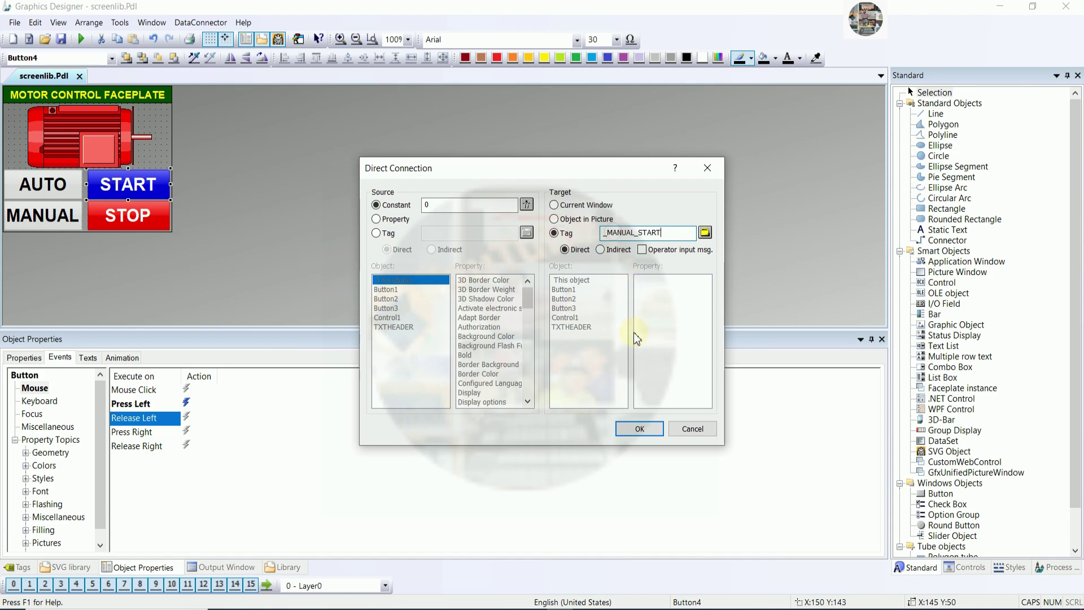
click(637, 429)
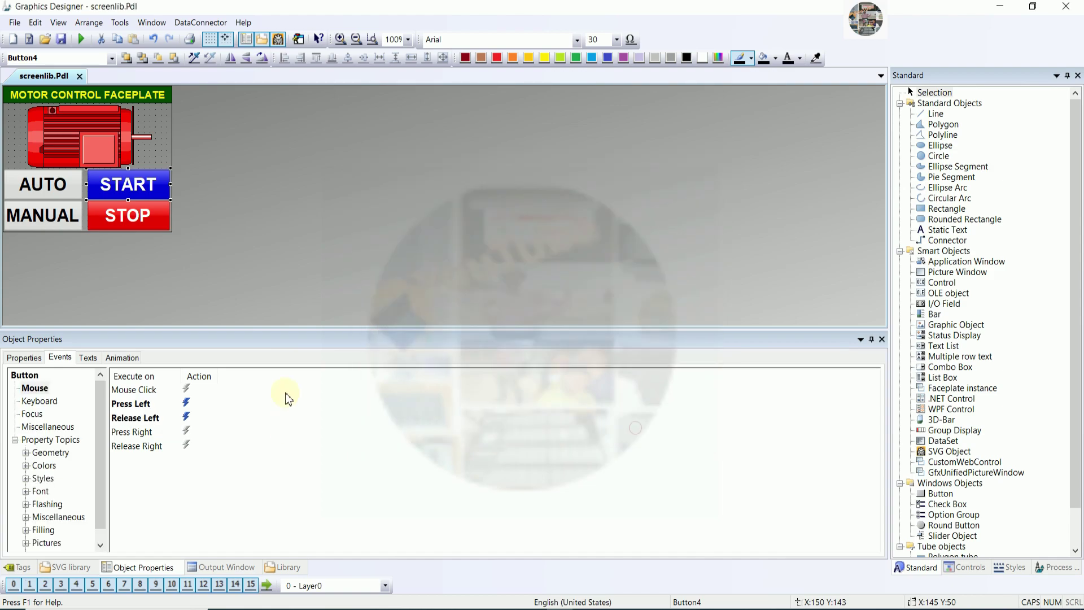
Step: Start a direct connection for the STOP button's Mouse Click event with constant 1 as the source
click(135, 226)
click(33, 388)
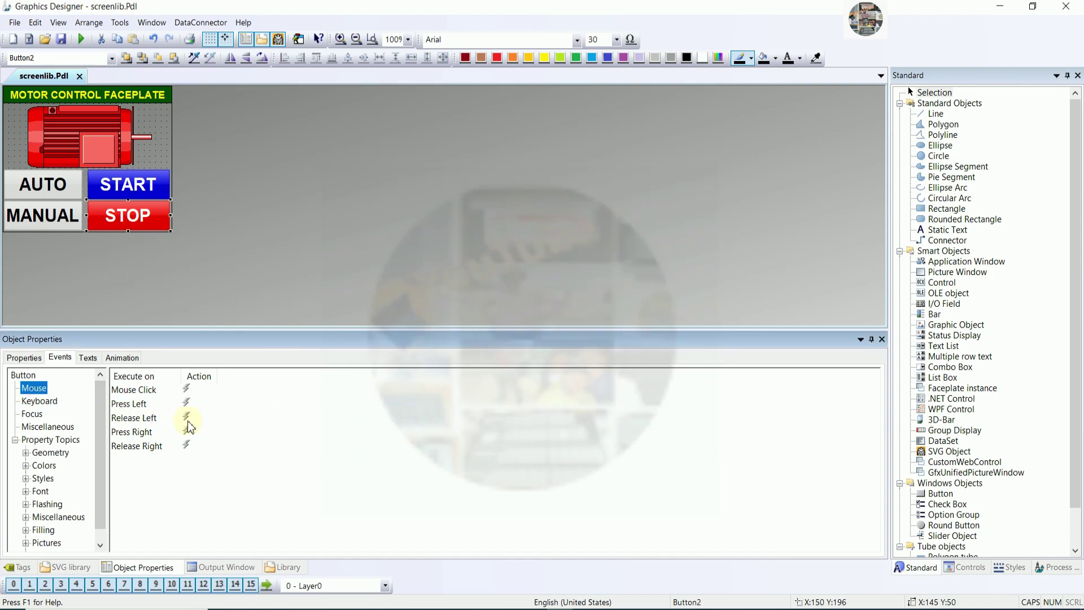
right_click(187, 389)
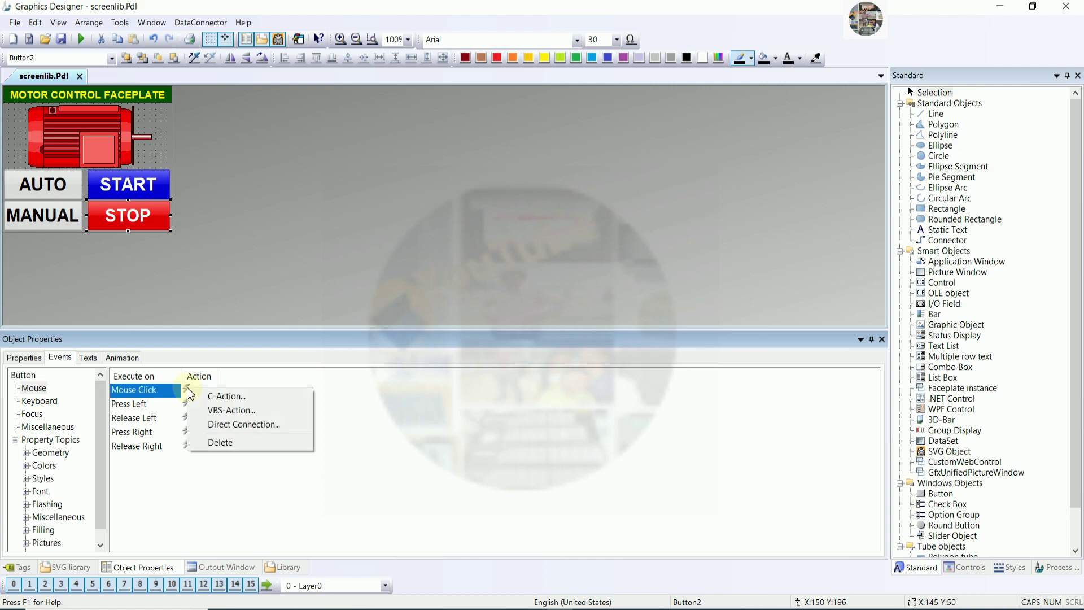
click(244, 426)
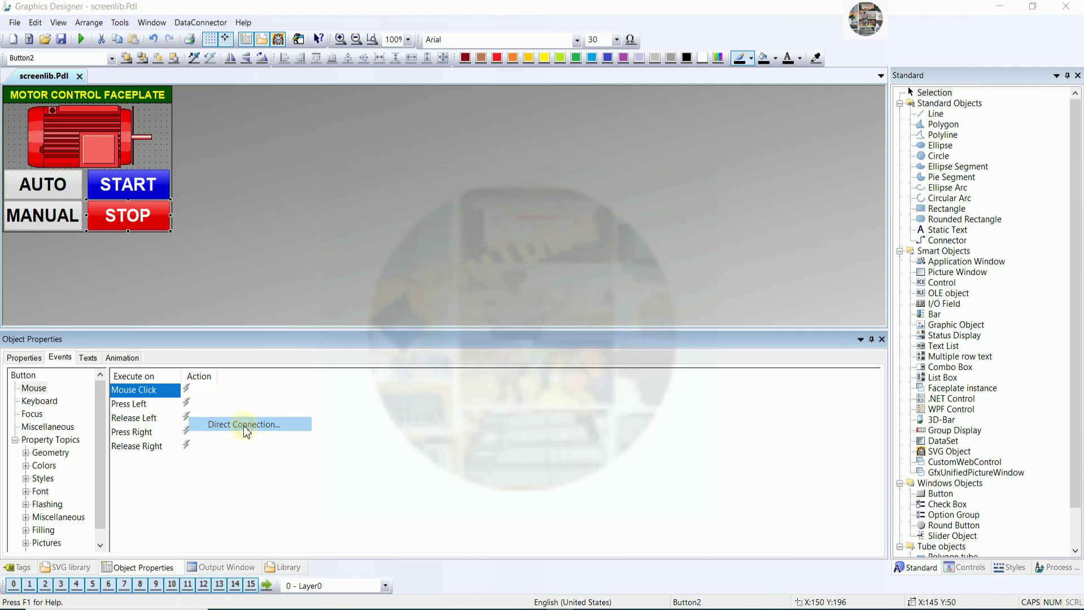
click(391, 205)
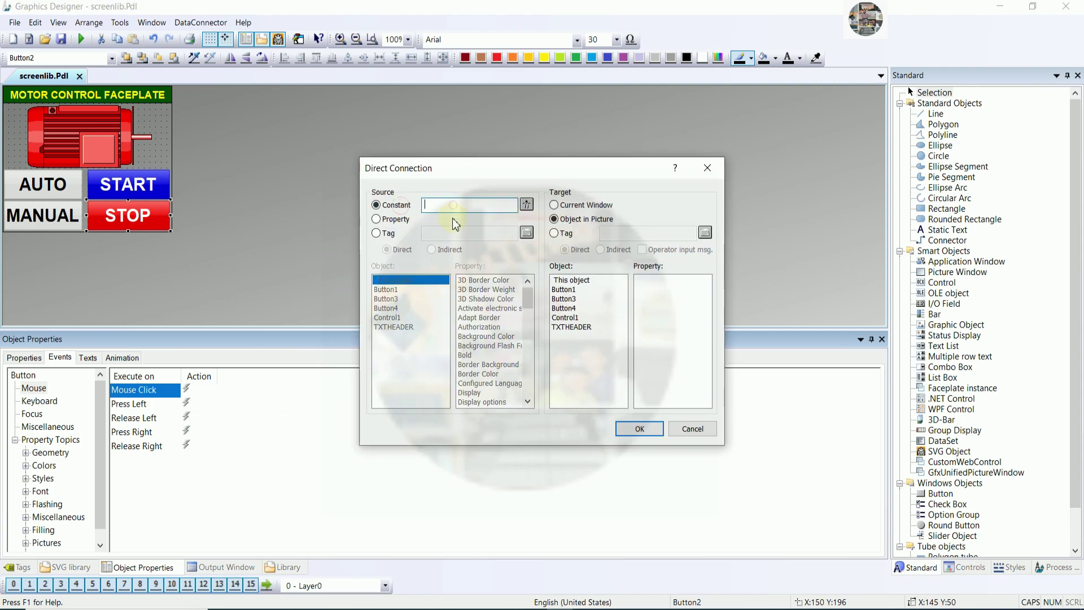
text(1)
Step: Target the STOP button's Mouse Click direct connection at the tag FEEDER3_MANUAL_STOP and apply it
click(555, 233)
click(614, 234)
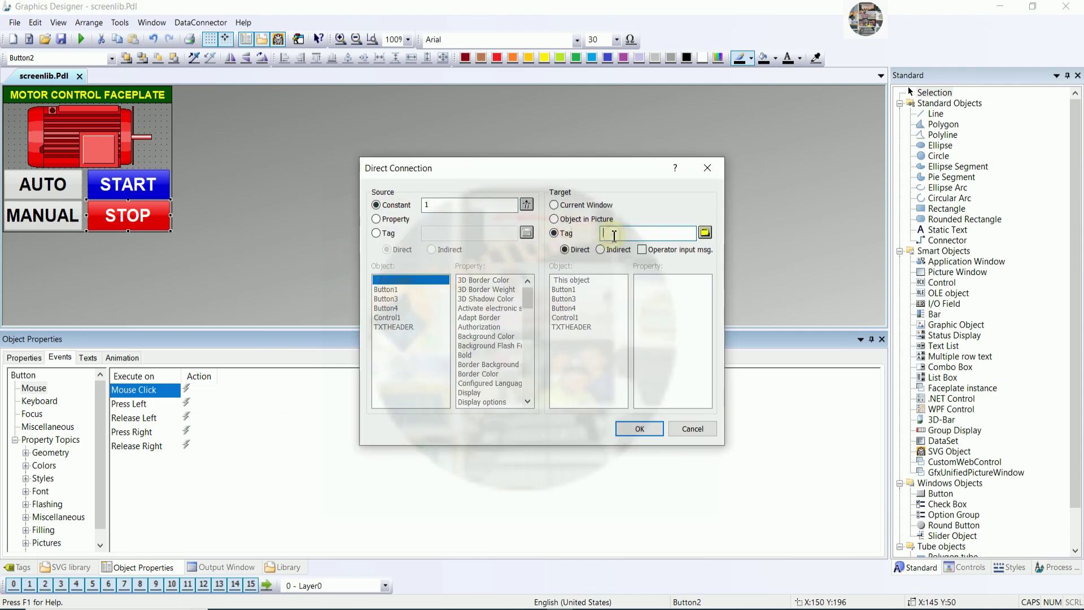
click(704, 233)
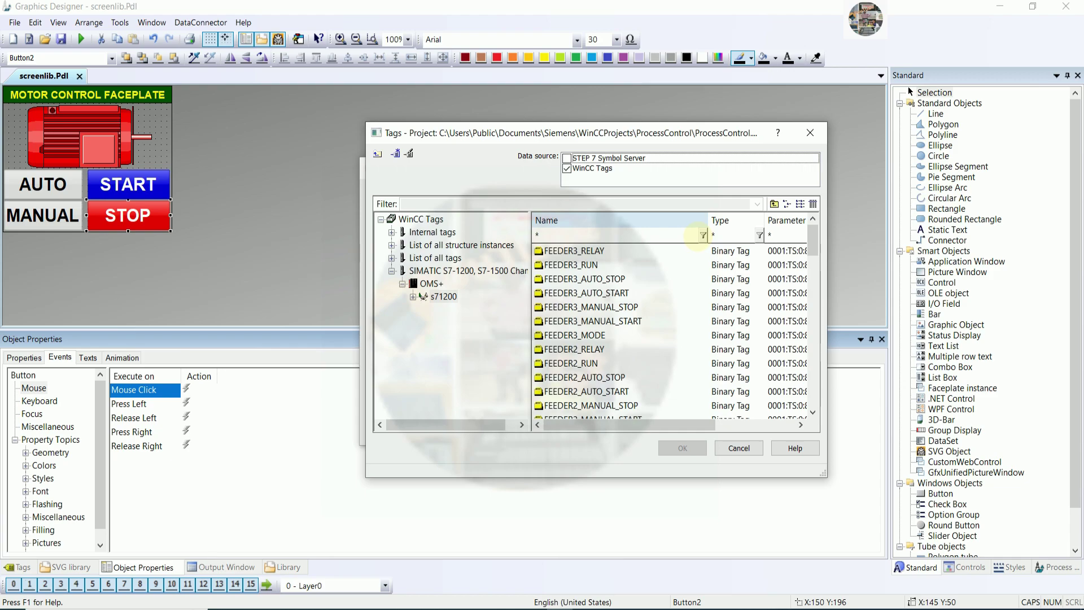
click(601, 326)
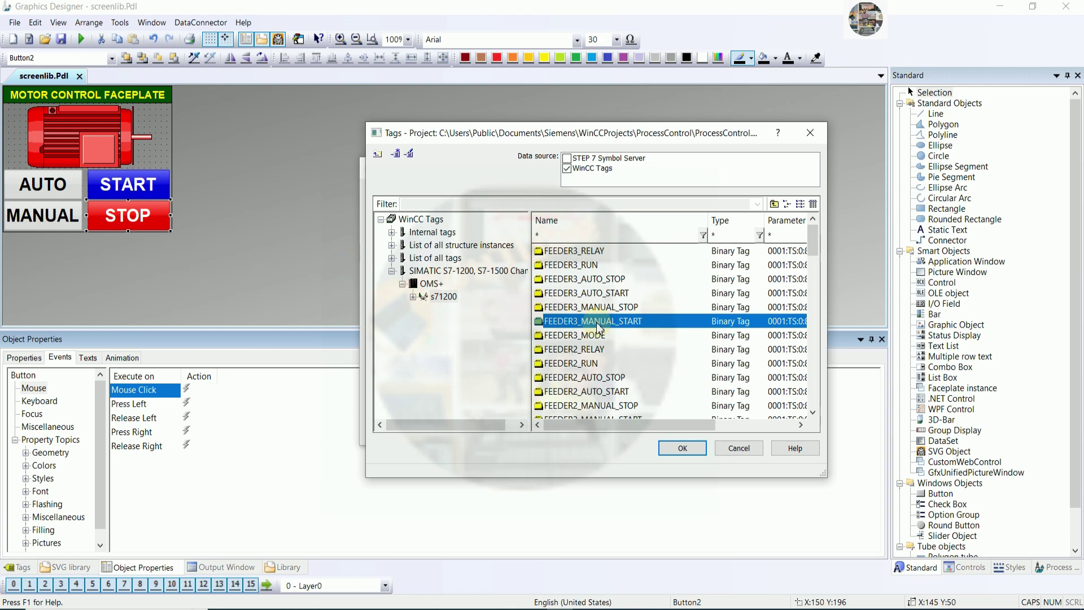
click(609, 308)
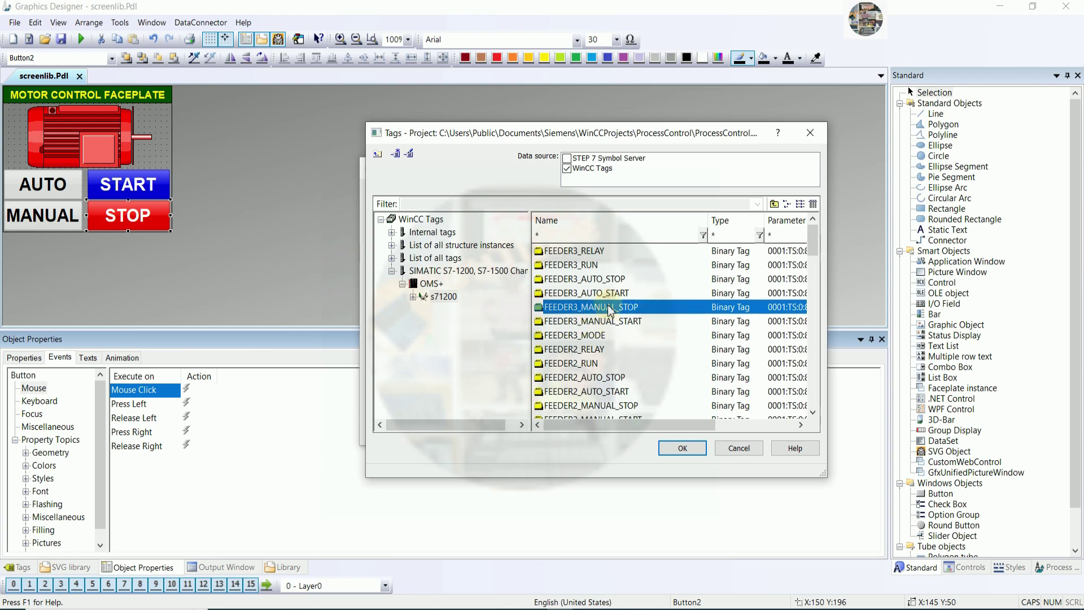
click(614, 294)
click(615, 280)
click(607, 294)
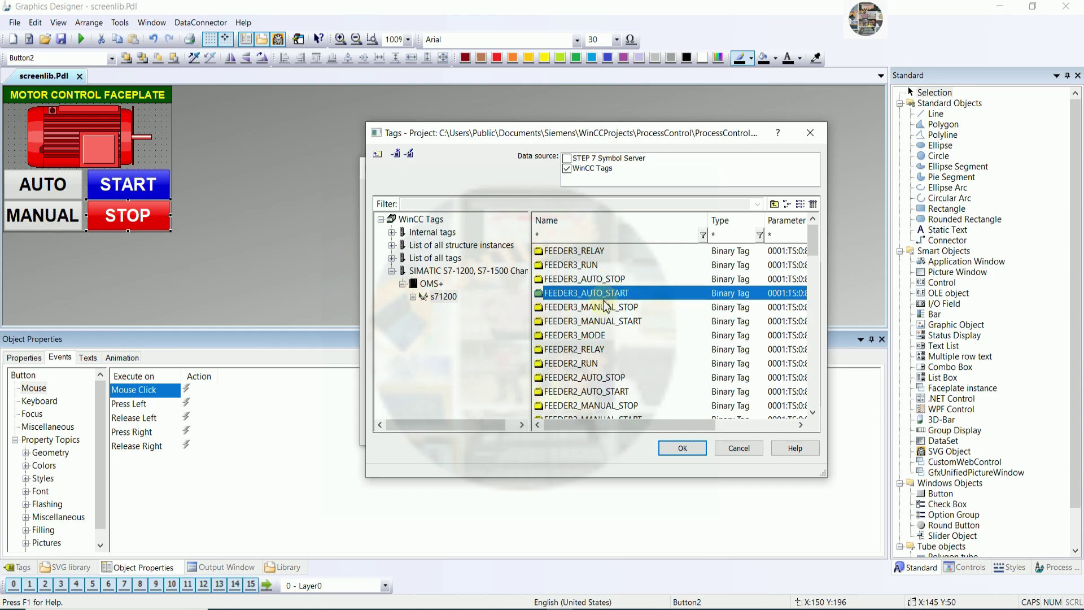
click(605, 322)
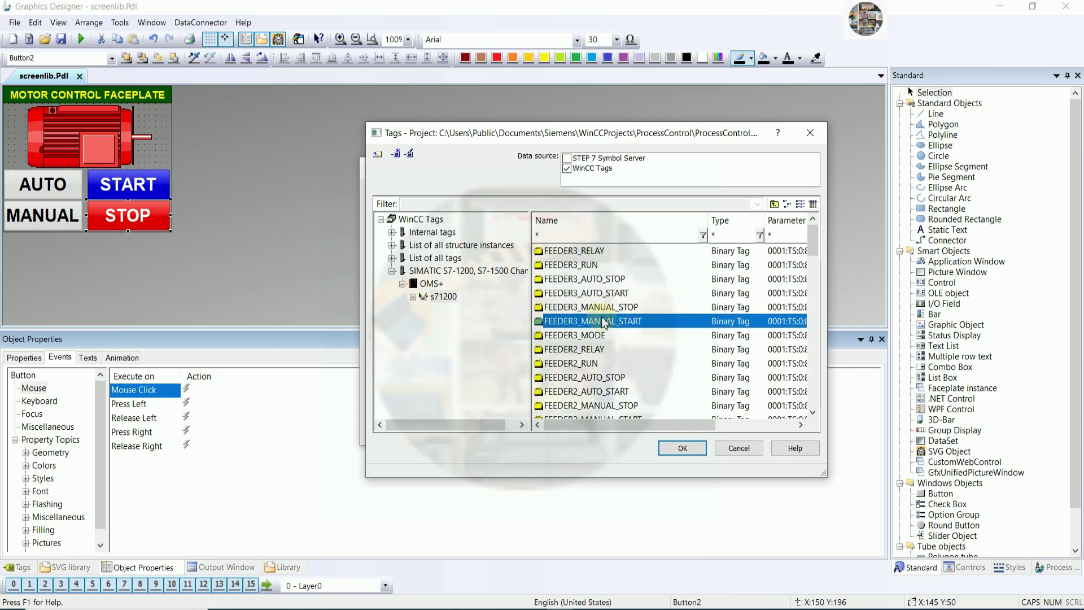
click(605, 308)
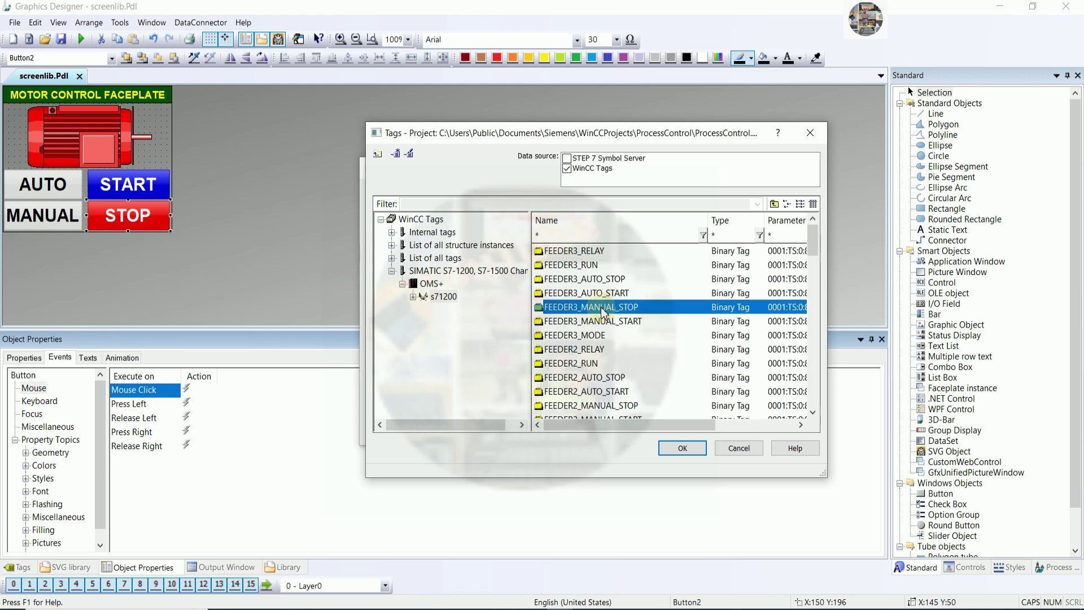
double_click(603, 312)
click(645, 427)
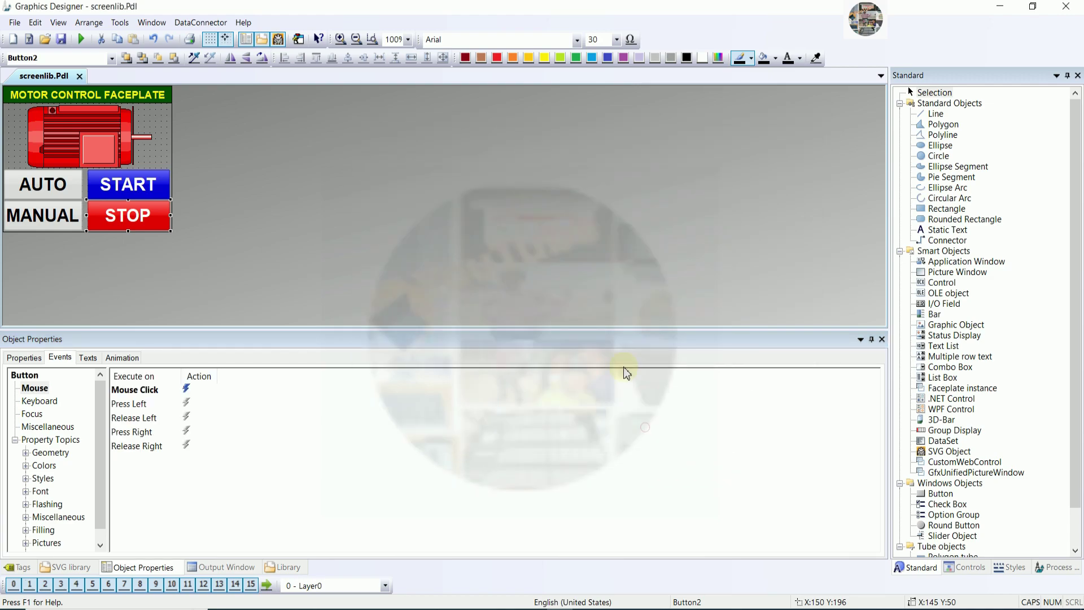
Step: Shorten the Mouse Click connection's target tag to _MANUAL_STOP, copy that name and apply the connection
right_click(187, 390)
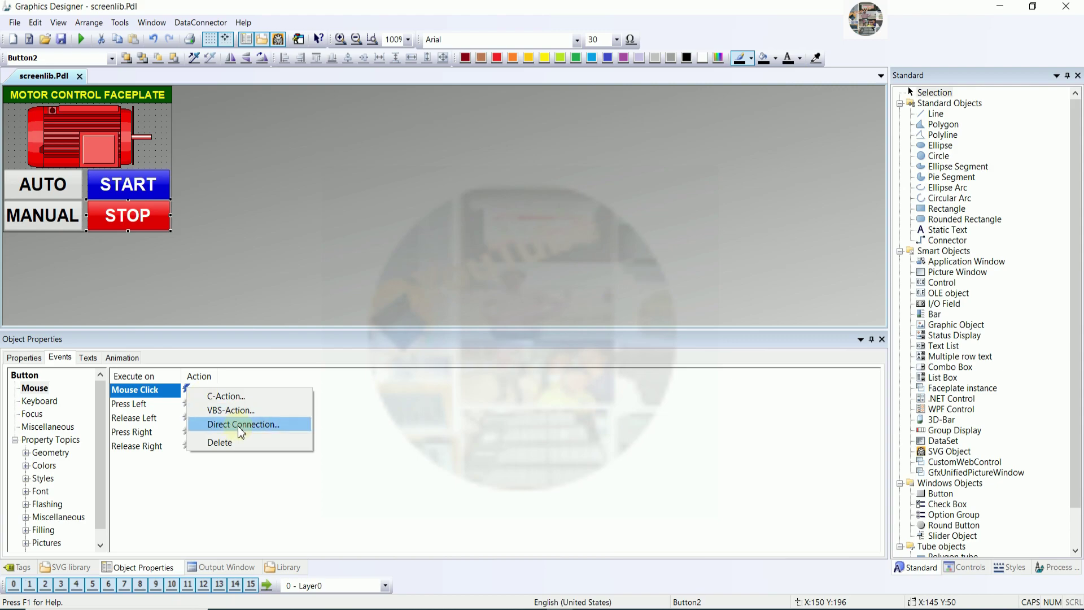
click(240, 428)
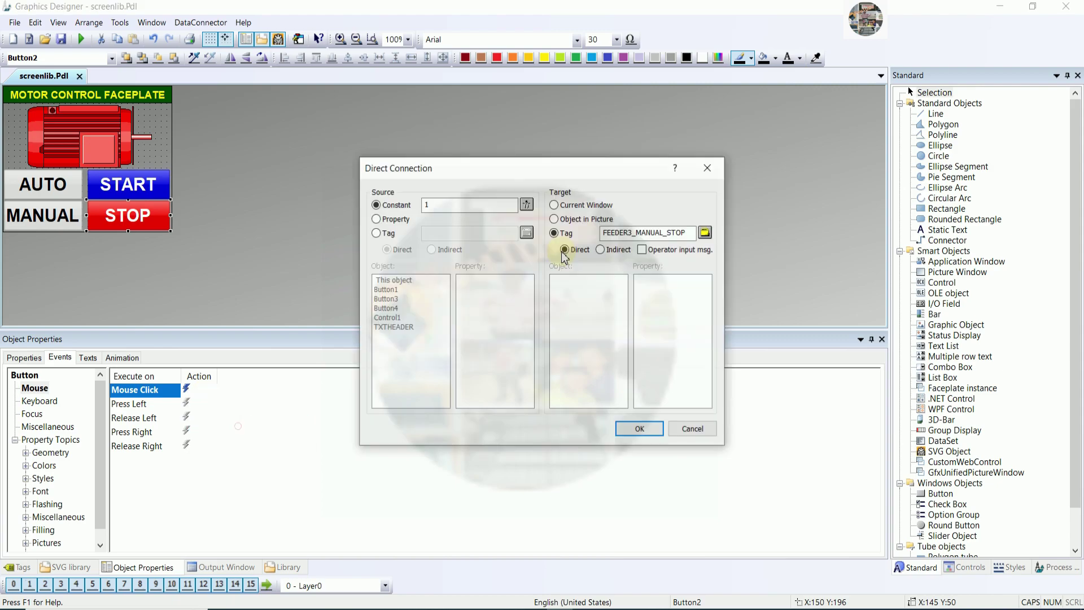
click(635, 233)
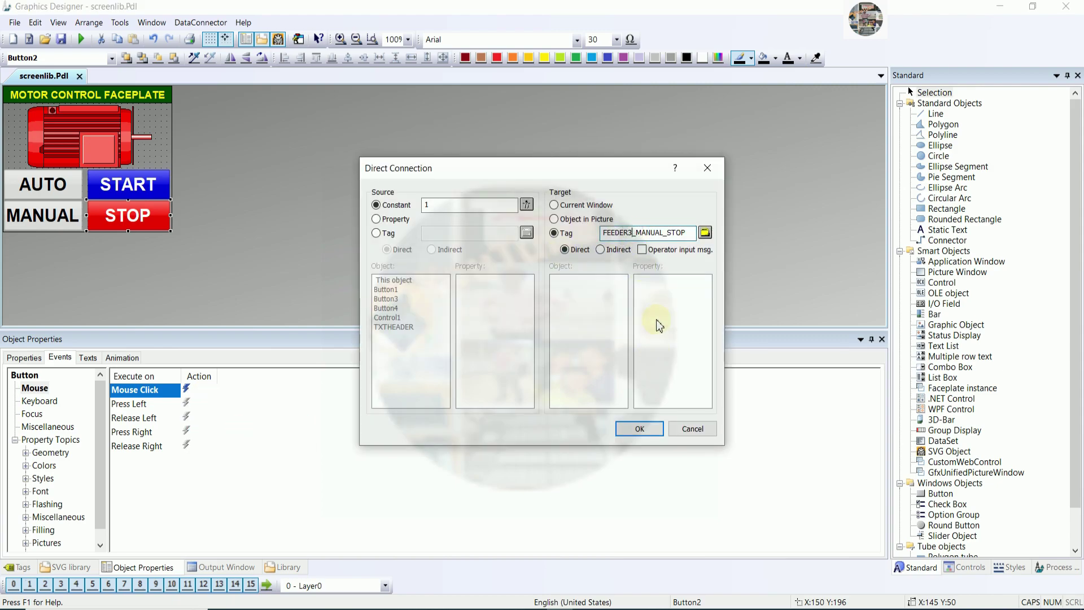
key(BackSpace)
key(BackSpace)
key(BackSpace)
key(BackSpace)
key(BackSpace)
key(BackSpace)
key(BackSpace)
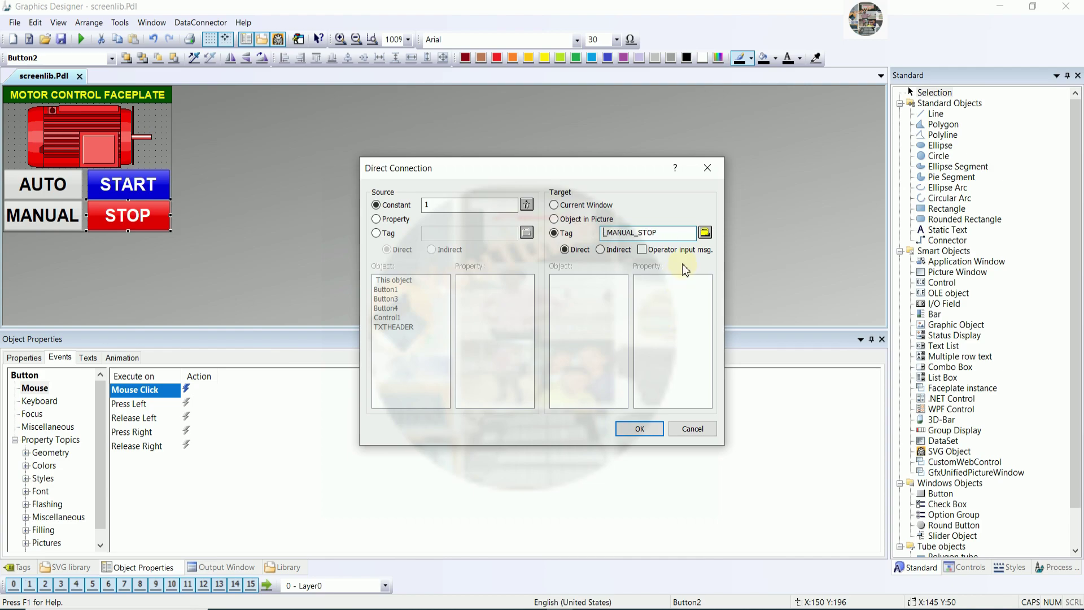
drag(659, 233, 545, 234)
key(ctrl+c)
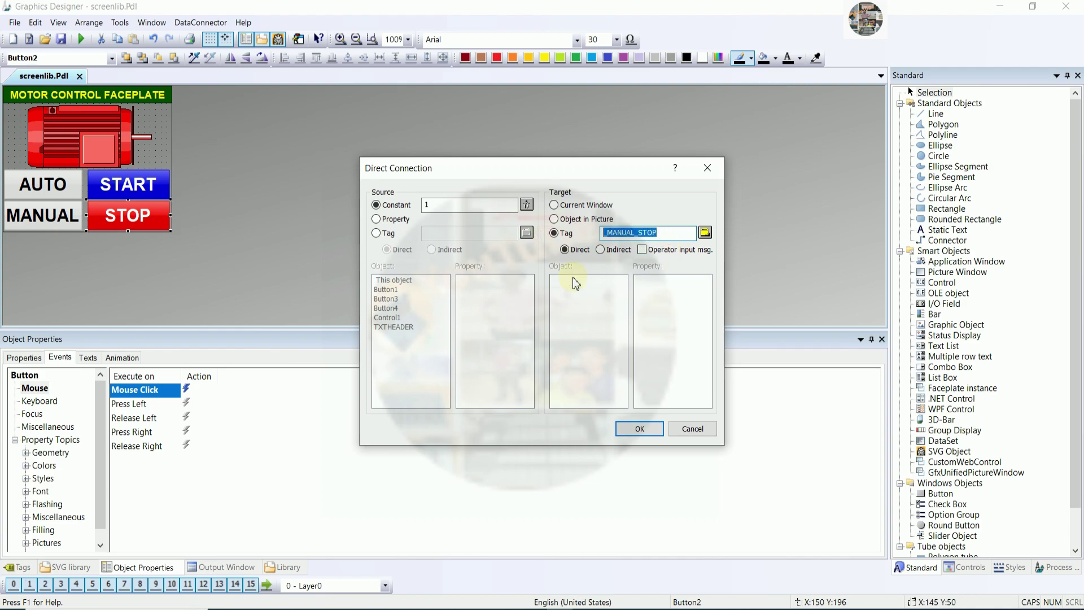
click(639, 429)
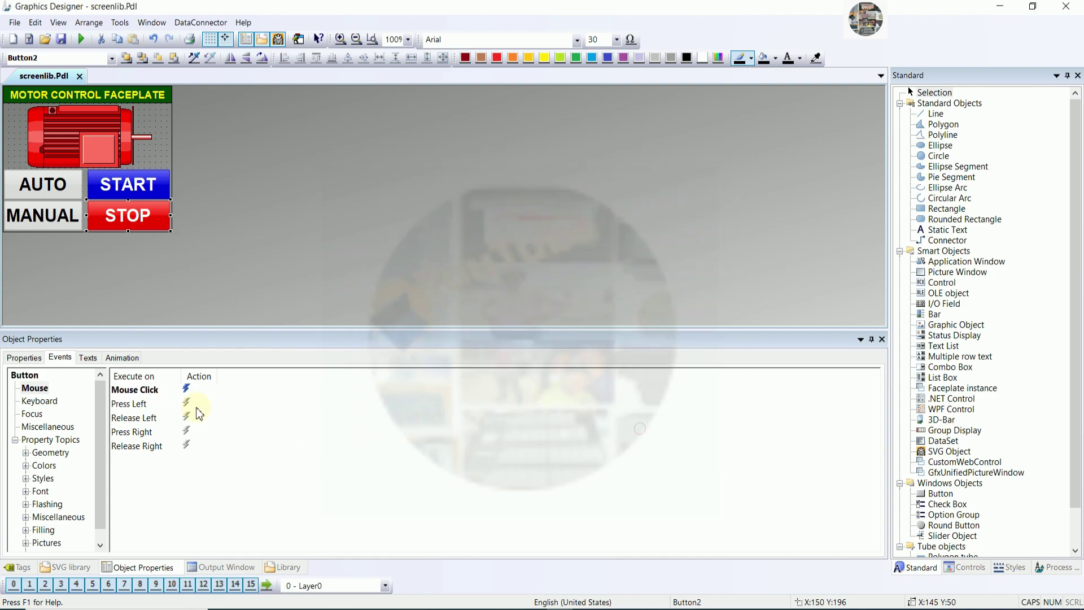
Step: Add a direct connection to the STOP button's Press Left event that writes constant 0 to the tag _MANUAL_STOP, and save the picture
right_click(189, 402)
click(236, 441)
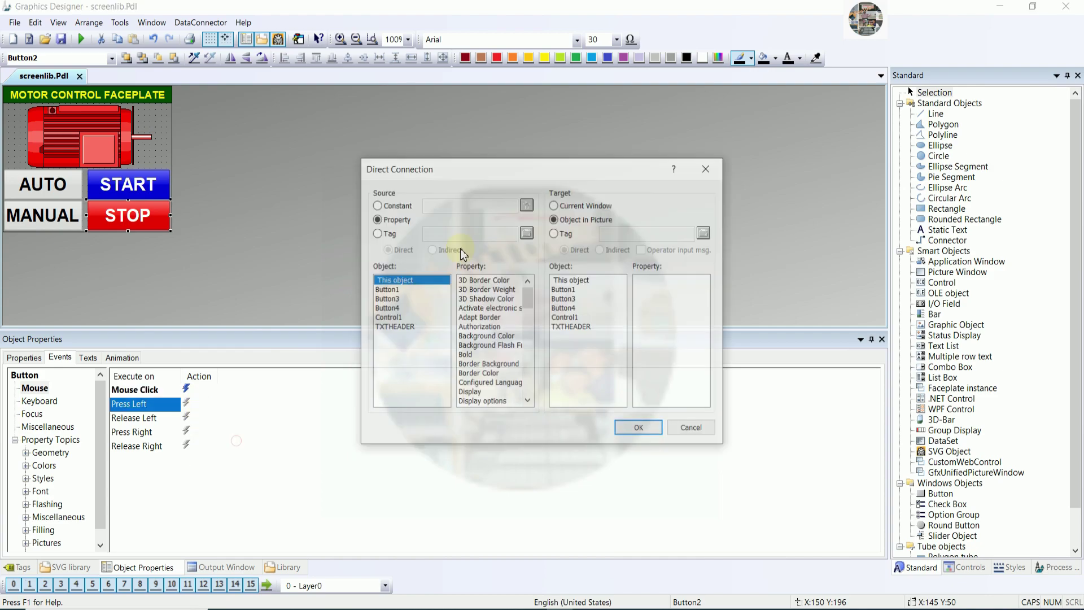
click(396, 205)
click(465, 207)
text(0)
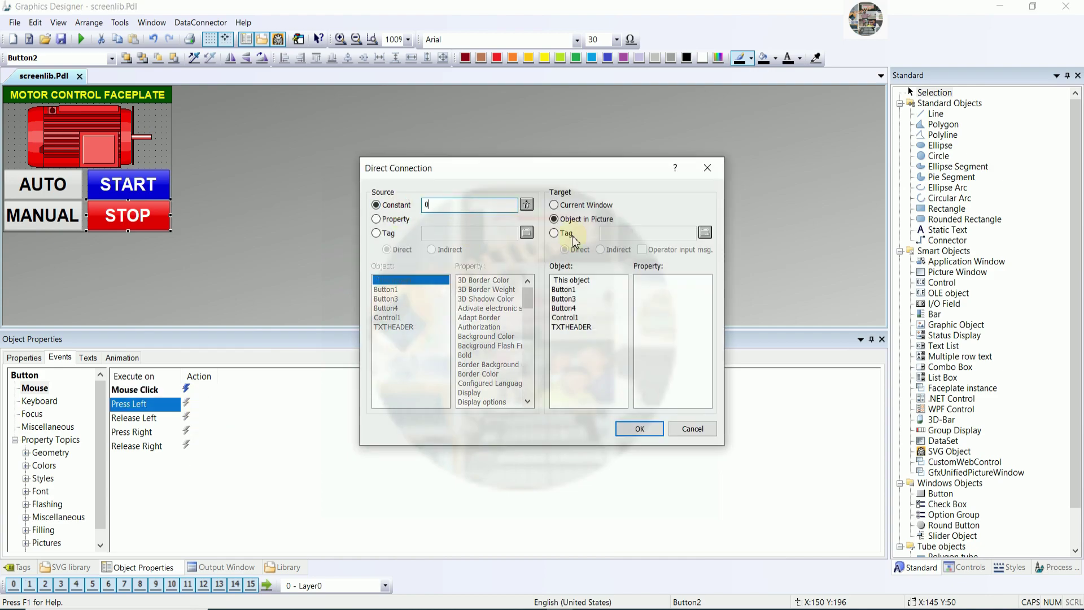
click(555, 233)
key(ctrl+v)
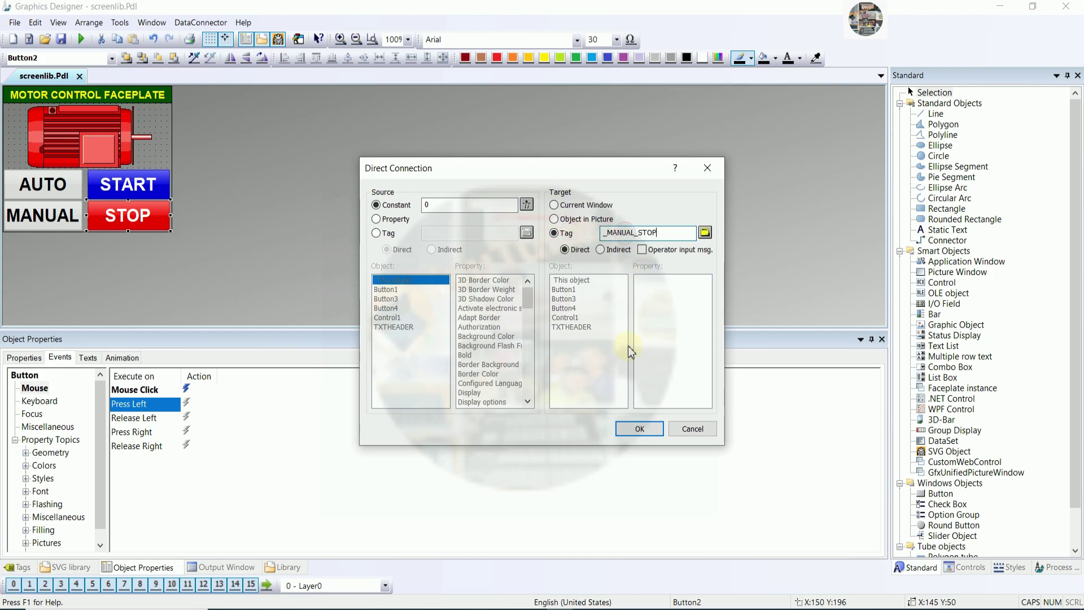
click(637, 433)
click(308, 266)
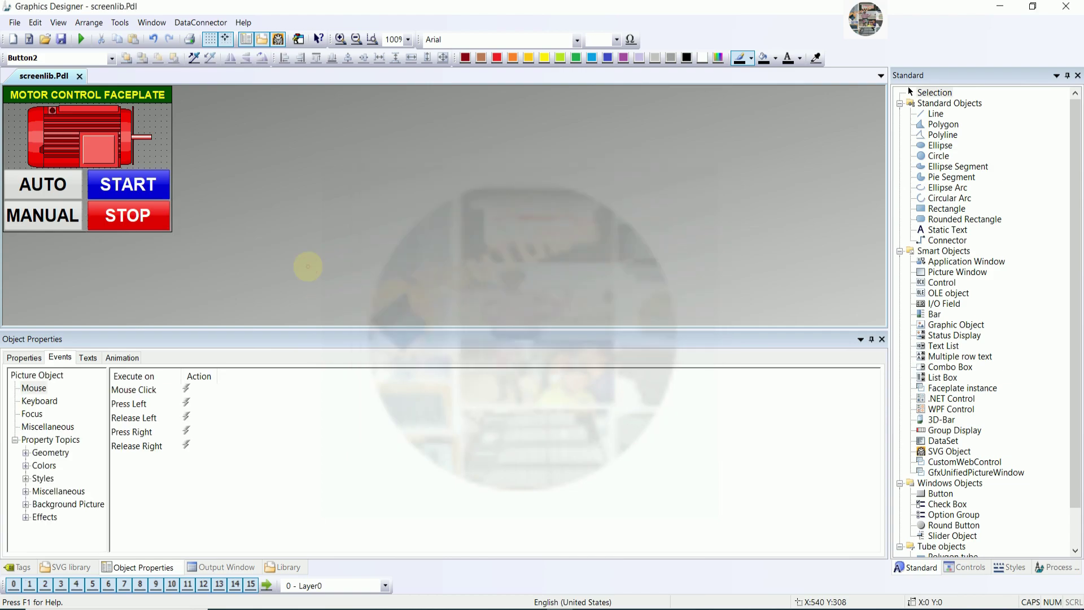
click(61, 39)
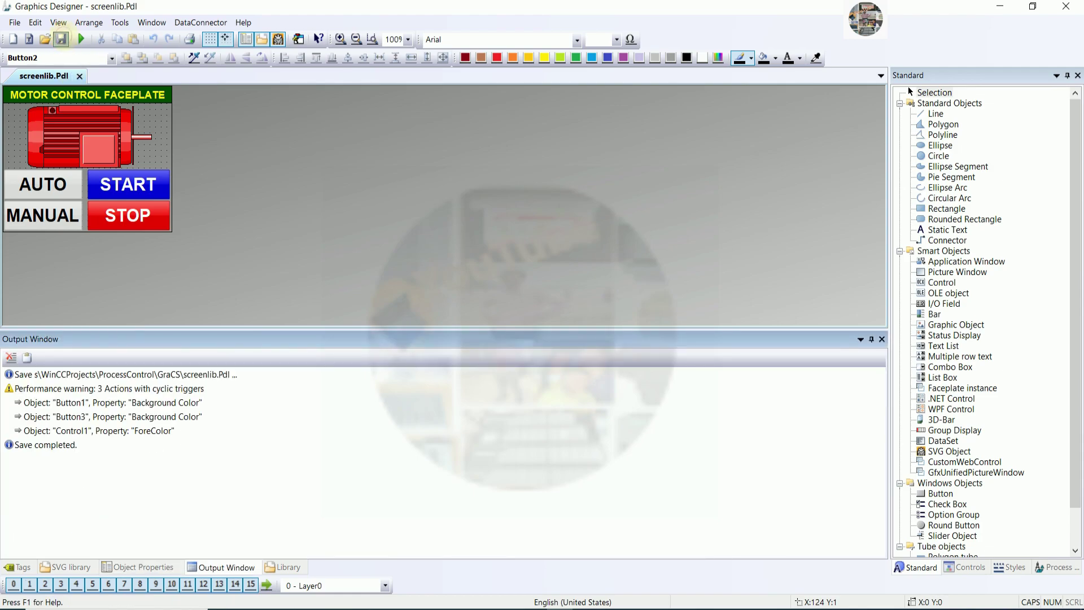
Step: Open a new C-Action for the picture object's Open Picture event
right_click(263, 231)
click(324, 387)
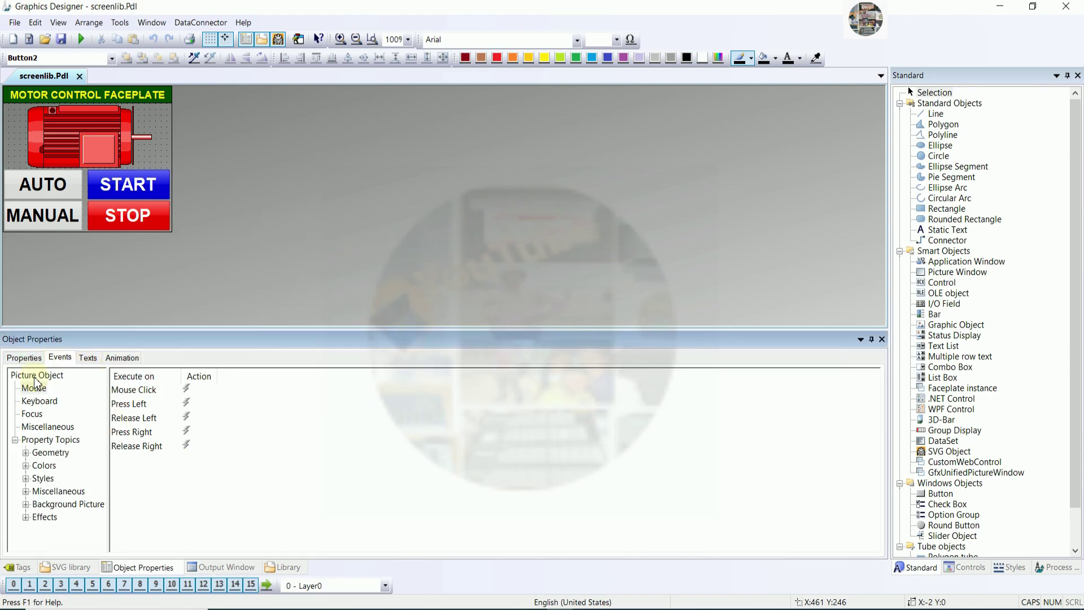
click(47, 426)
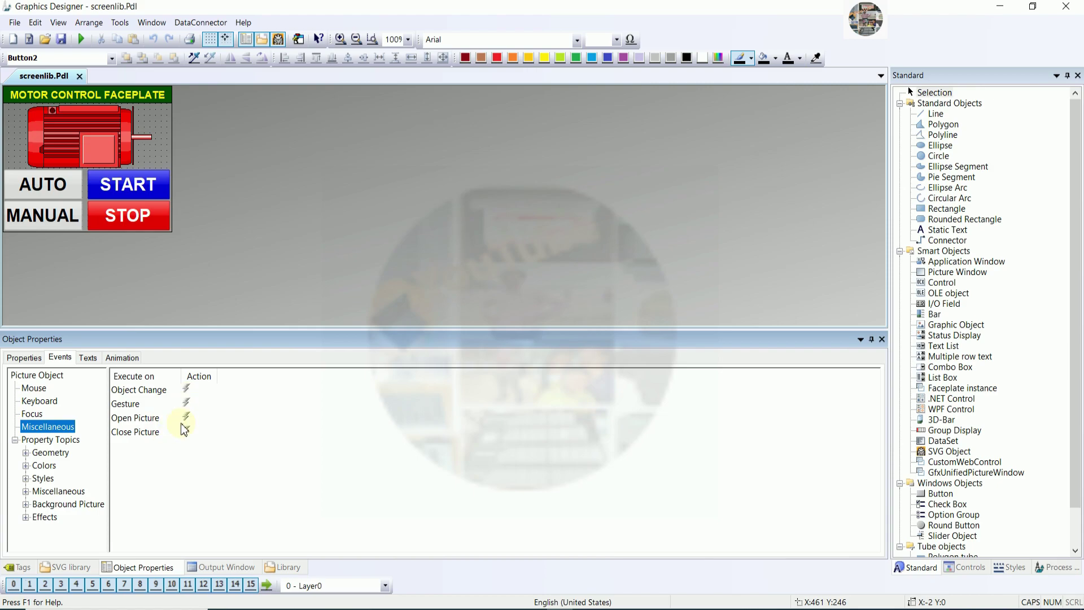
right_click(189, 418)
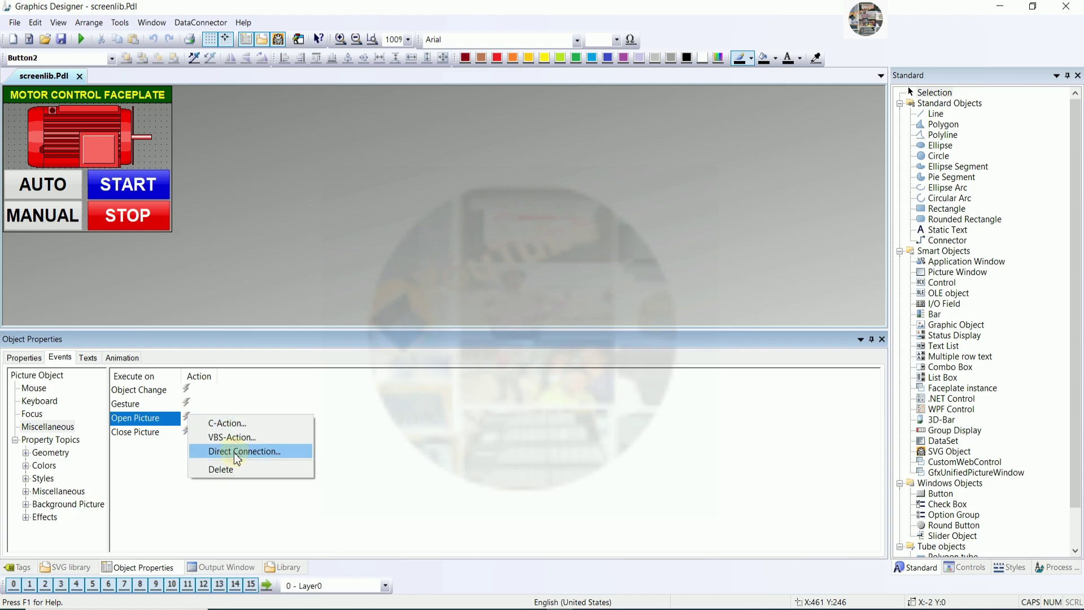
click(250, 422)
scroll(572, 235, up, 5)
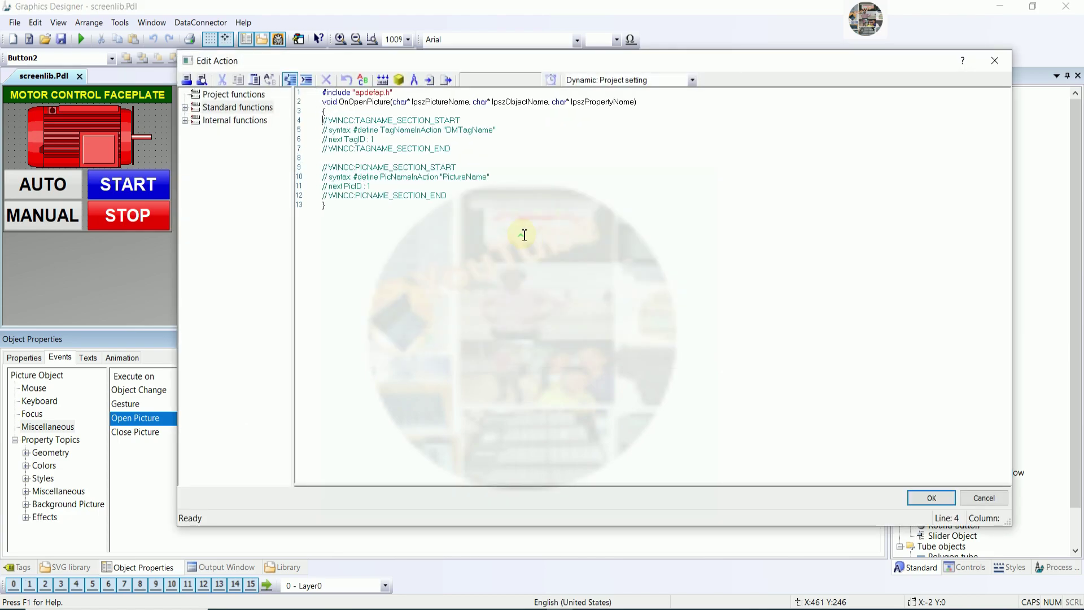
mouse_move(499, 59)
mouse_down()
mouse_move(543, 100)
mouse_move(494, 73)
mouse_up()
Step: Replace the template comment lines in the OnOpenPicture function with the declaration char* windowsName="";
drag(569, 295, 337, 163)
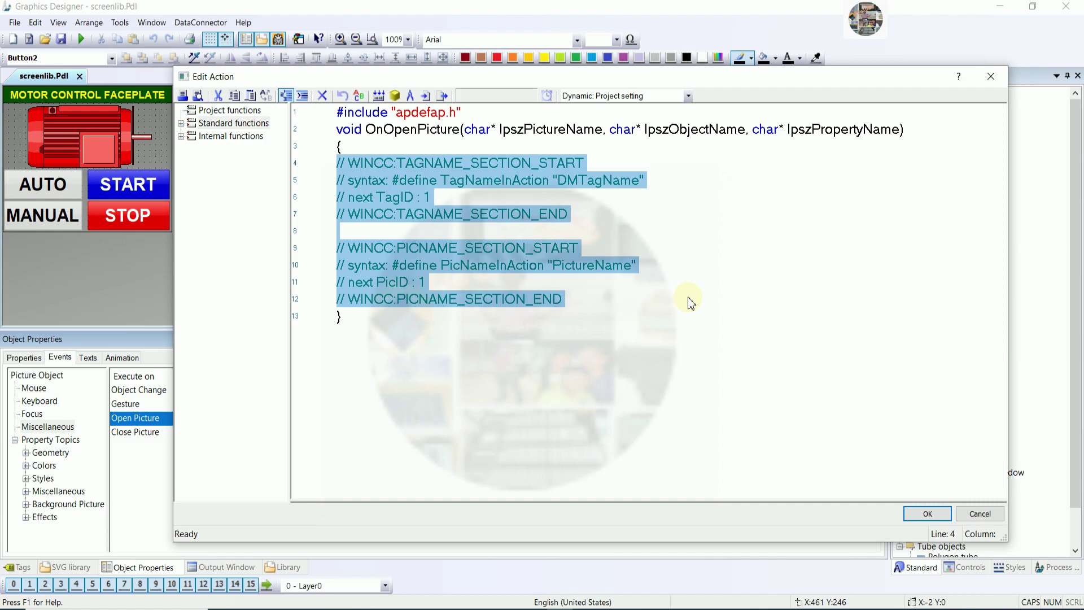
text(char)
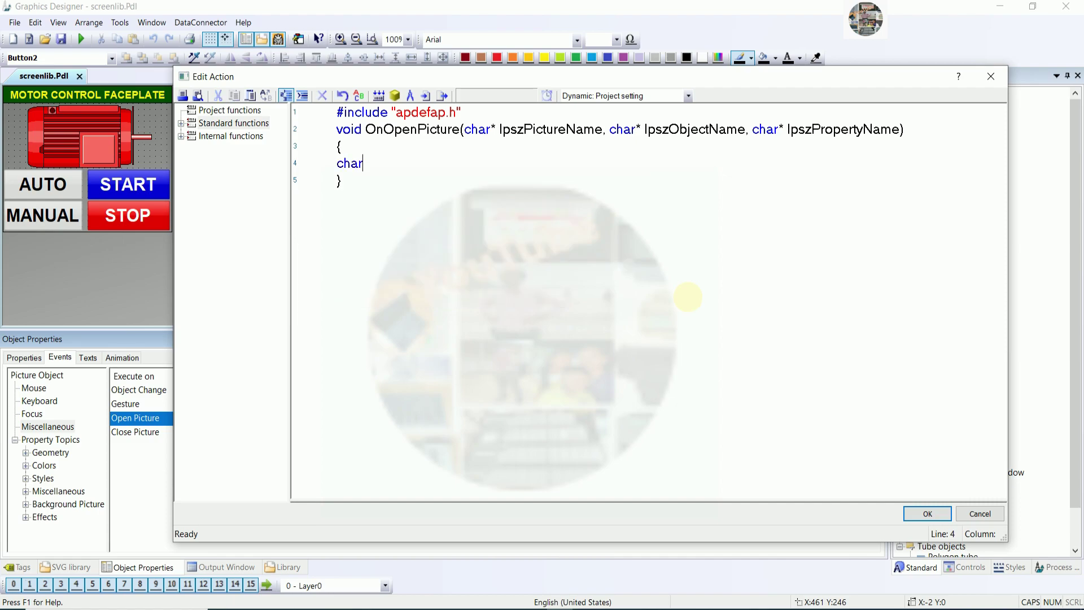
text(* win)
key(BackSpace)
key(BackSpace)
key(BackSpace)
key(BackSpace)
key(BackSpace)
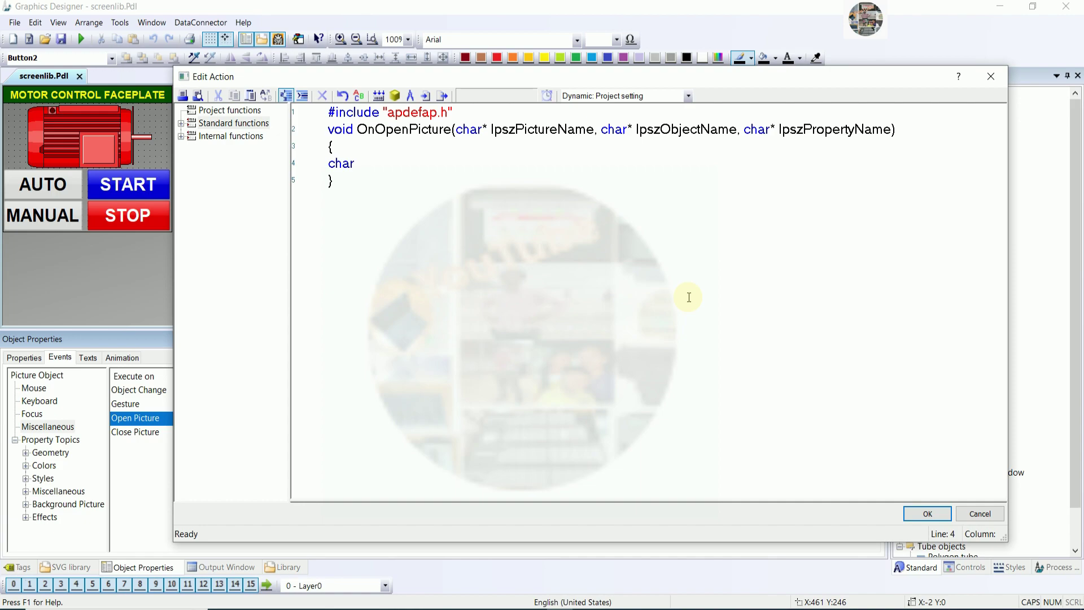
key(BackSpace)
key(BackSpace)
text(r* windowsName="";)
key(Return)
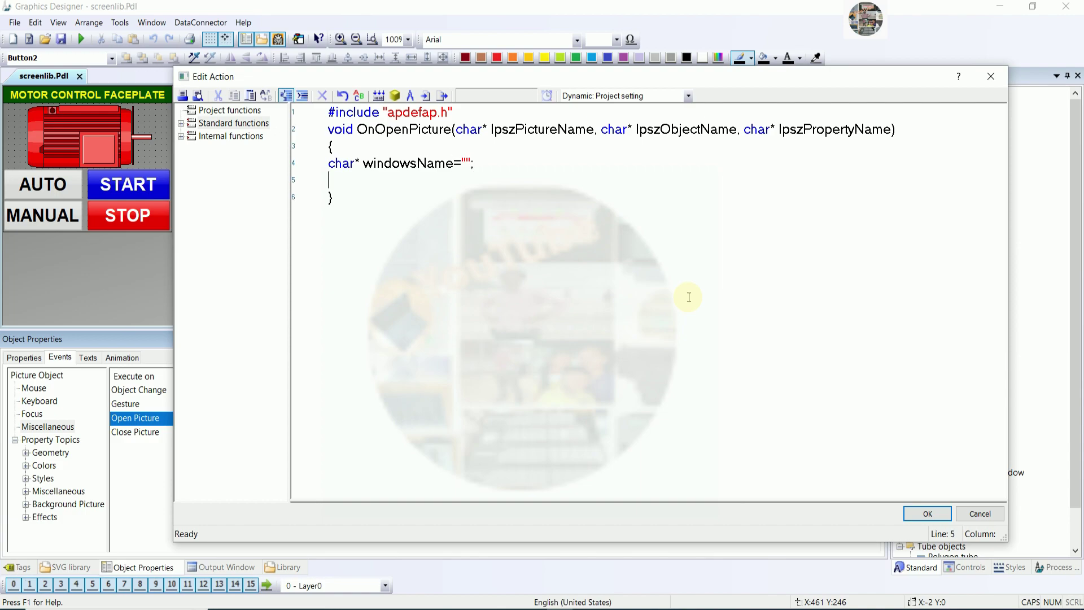
Step: Rename the first variable to windowName and declare char* windowCaptionText="CaptionText"; on the line below it
text(char* windows)
key(BackSpace)
key(Up)
key(BackSpace)
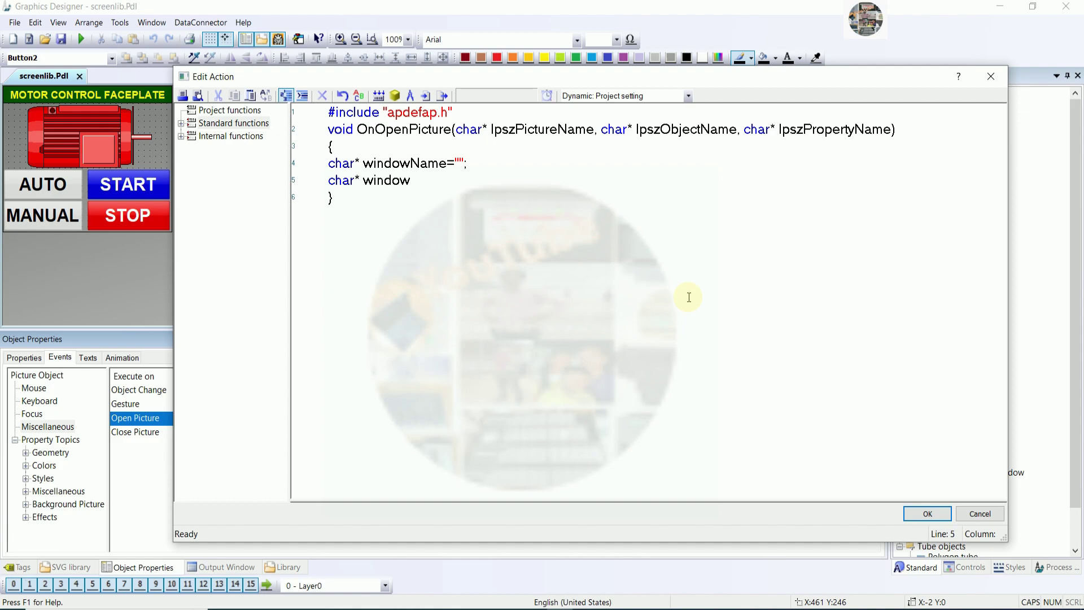
text(Captio)
text(nTe)
text(xt)
text(="")
text(;)
text(Caption)
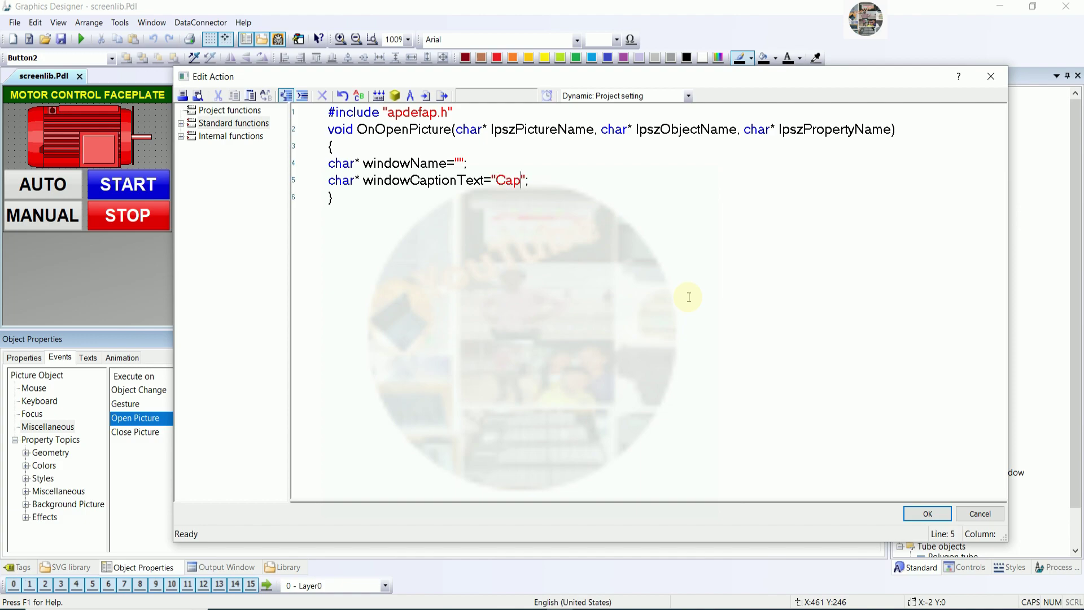
text(Text)
key(Return)
Step: Declare char* objectName="TXTHEADER"; on the line below windowCaptionText
text(char)
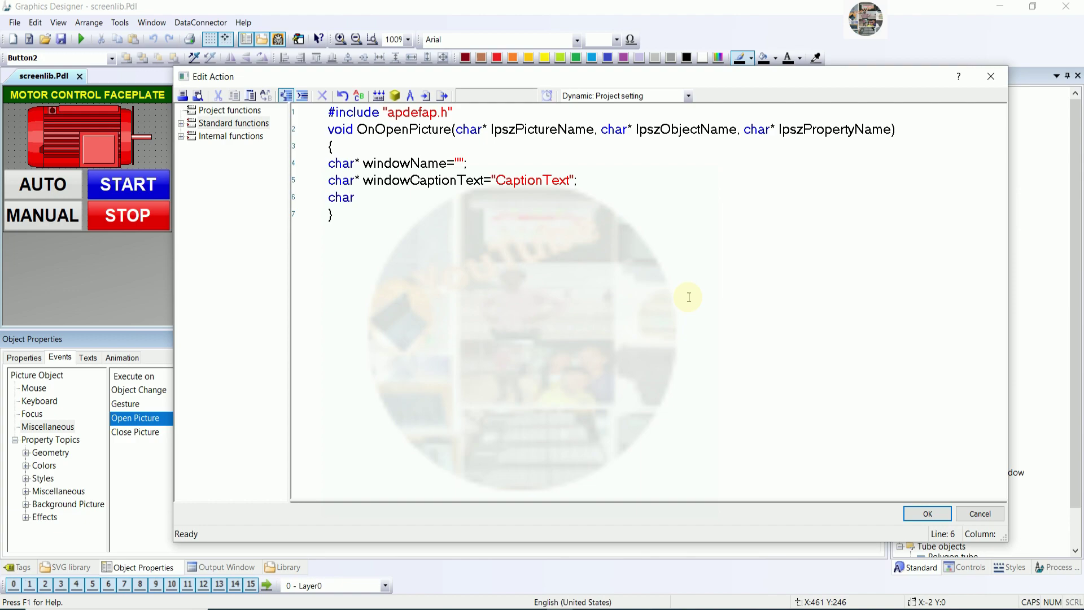
text(* objectna)
key(BackSpace)
key(BackSpace)
text(N)
text(ame)
text(="";)
text(T)
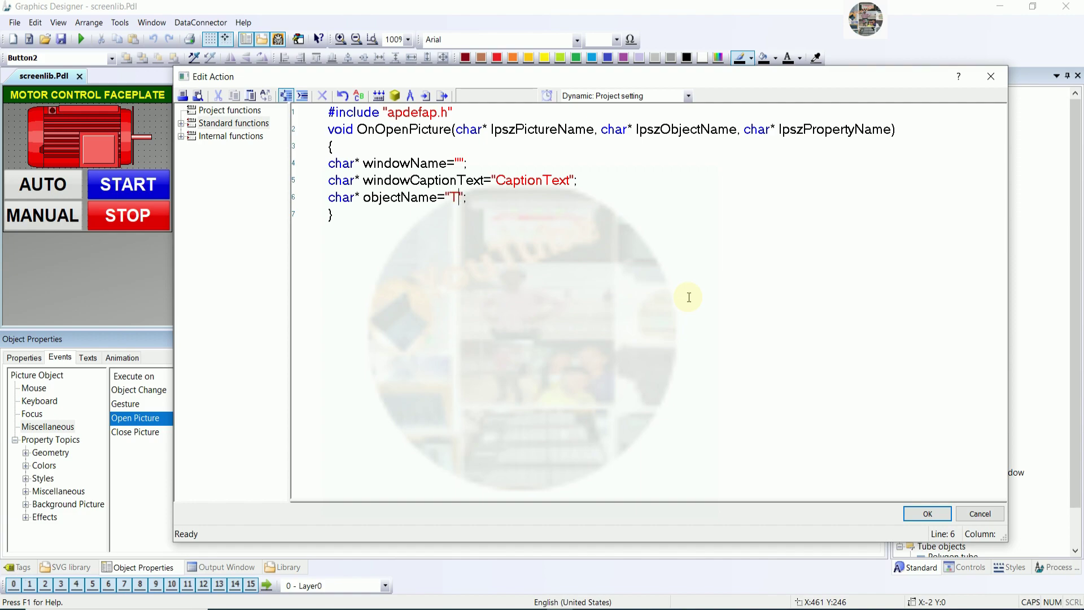
text(XTHEADER)
key(Return)
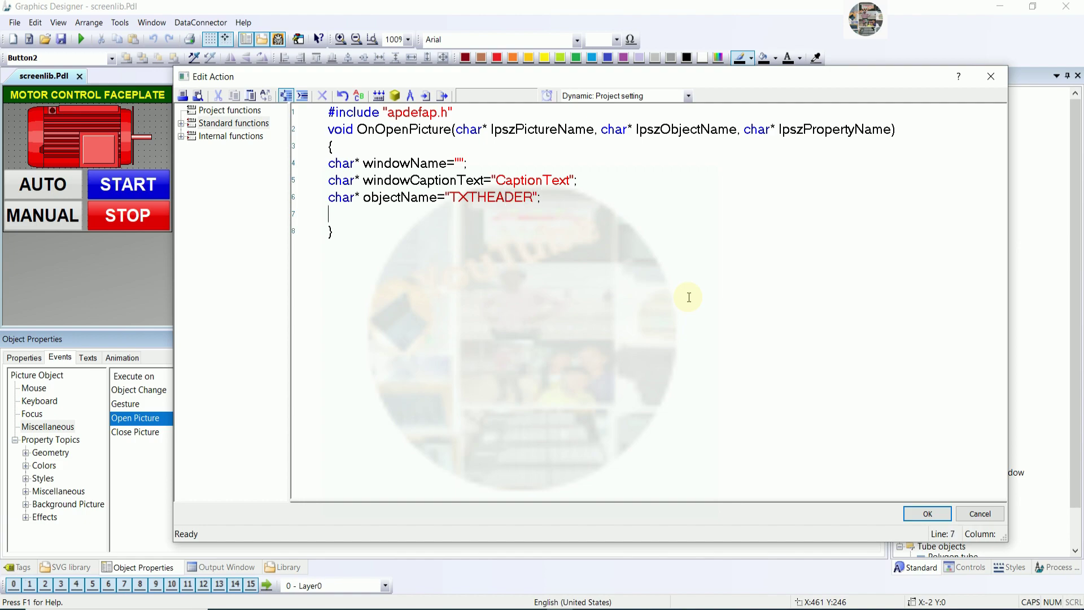
Step: Declare char* propertiesText="Text"; on the line below objectName
text(char* propertie)
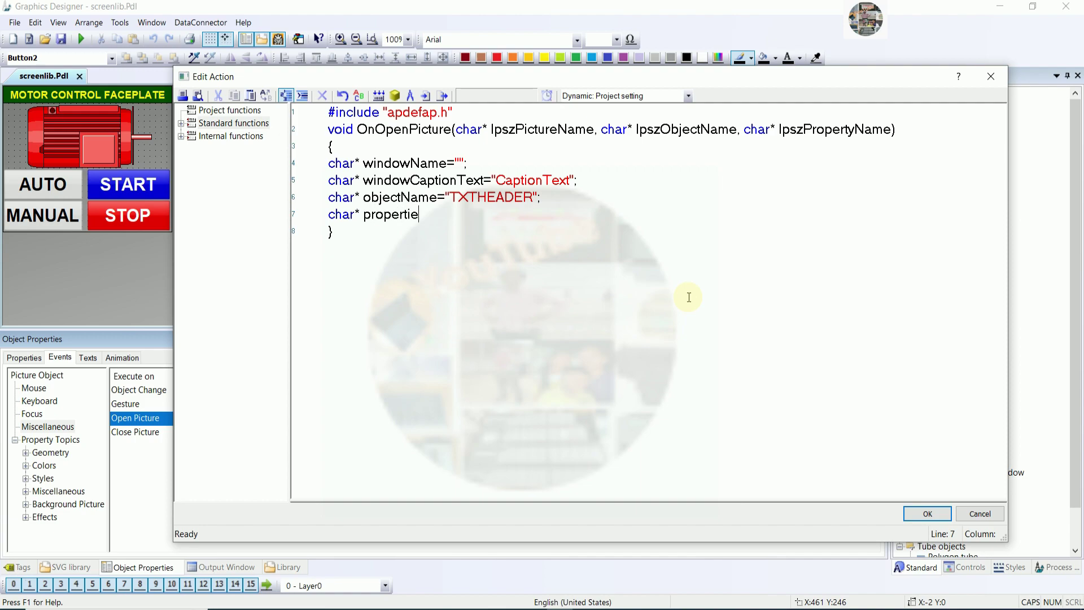
text(sText)
text(="")
text(;)
text(Text)
key(Return)
Step: Start a char* declaration on the line below propertiesText, using the name lpszPictureName copied from the function signature
text(ch)
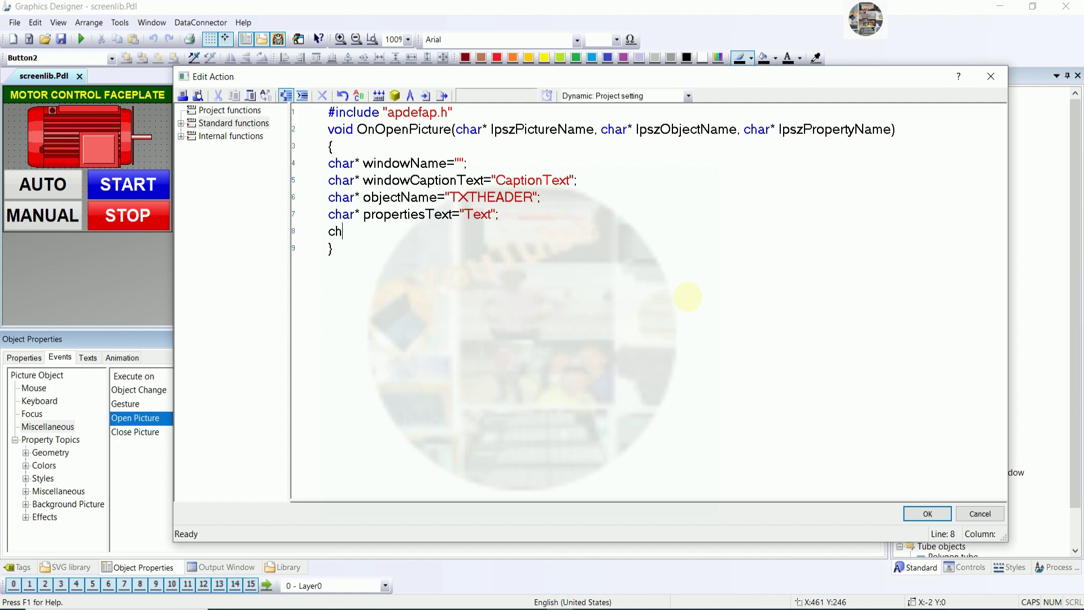
text(ar* L)
key(BackSpace)
double_click(550, 133)
key(ctrl+c)
click(411, 216)
click(406, 234)
key(ctrl+v)
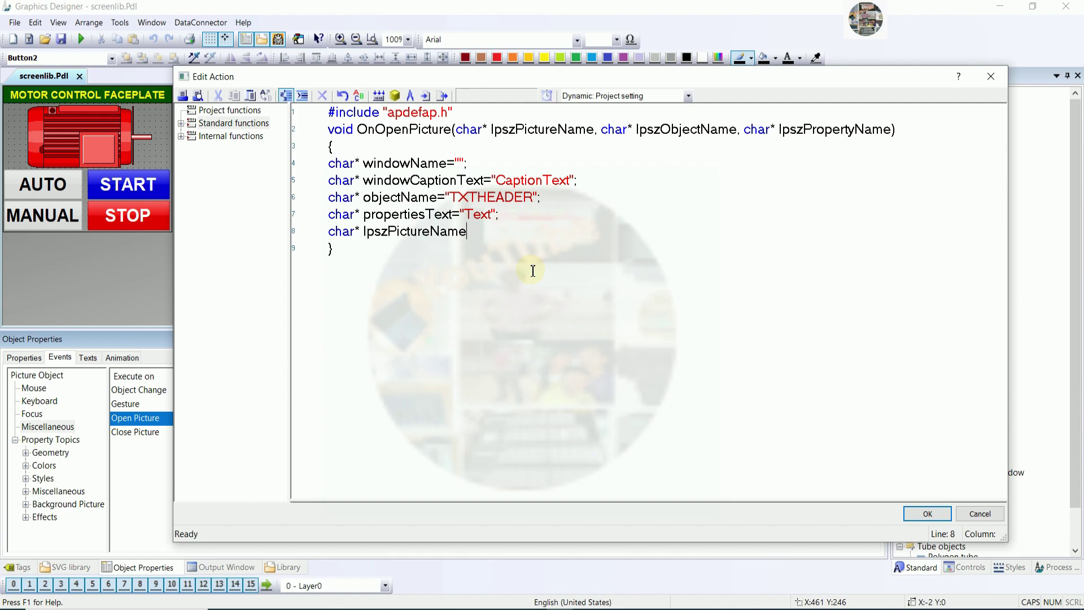
Step: Change the copied variable name in the new declaration to lpszParent
click(371, 233)
key(shift+Left)
key(shift+Right)
key(shift+Right)
key(shift+Right)
key(shift+Right)
key(shift+Right)
key(shift+Right)
key(shift+Right)
key(shift+Right)
key(shift+Right)
key(shift+Right)
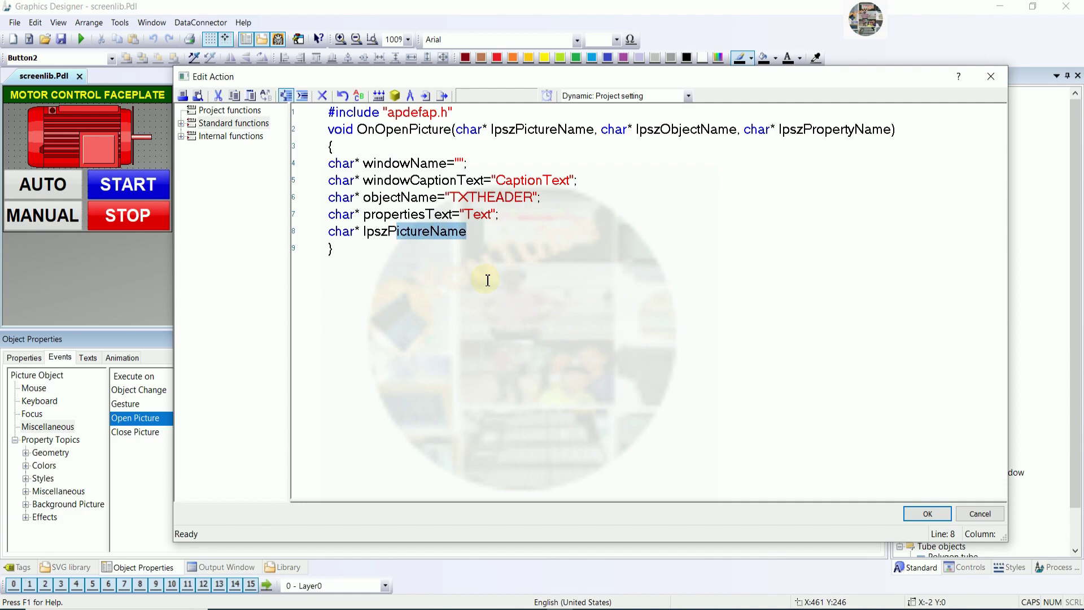
text(arent)
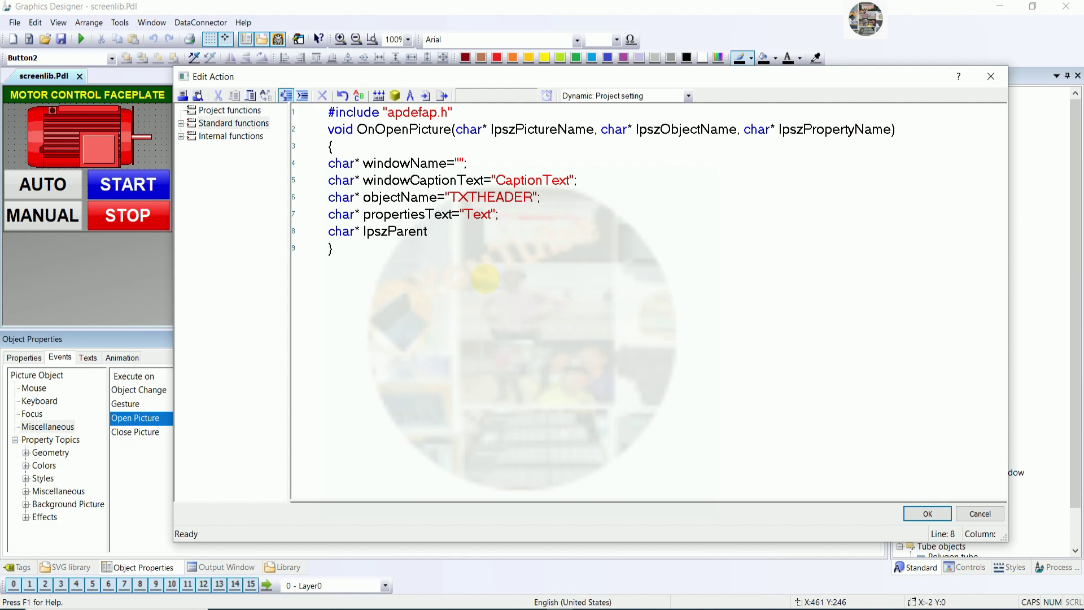
Step: Assign GetParentPicture(lpszPictureName); to lpszParent and add a new line below it
text(=GetParentPicture)
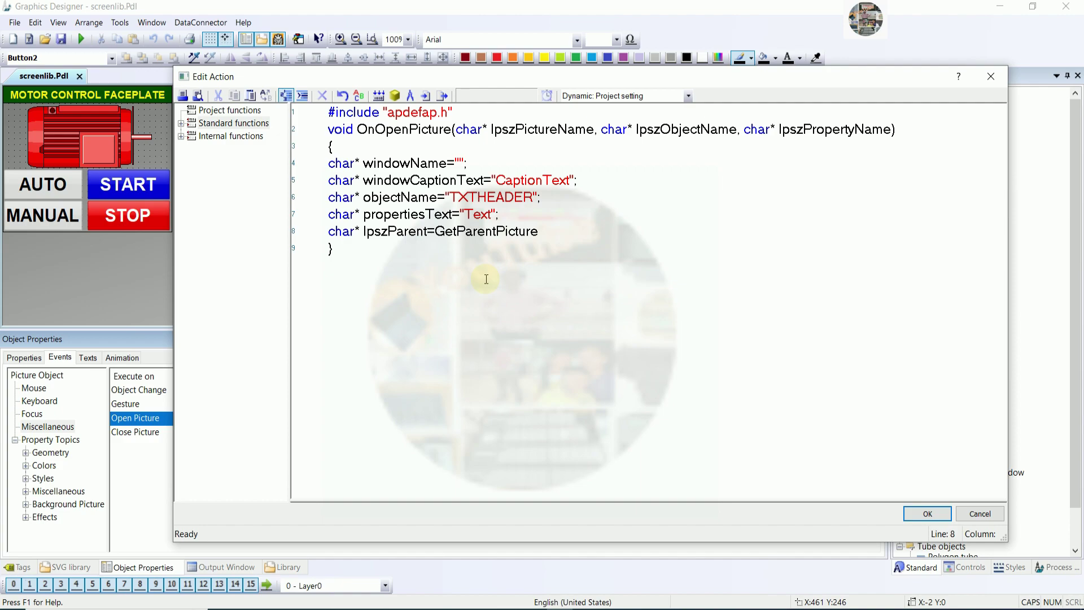
text((lpszPictureName)
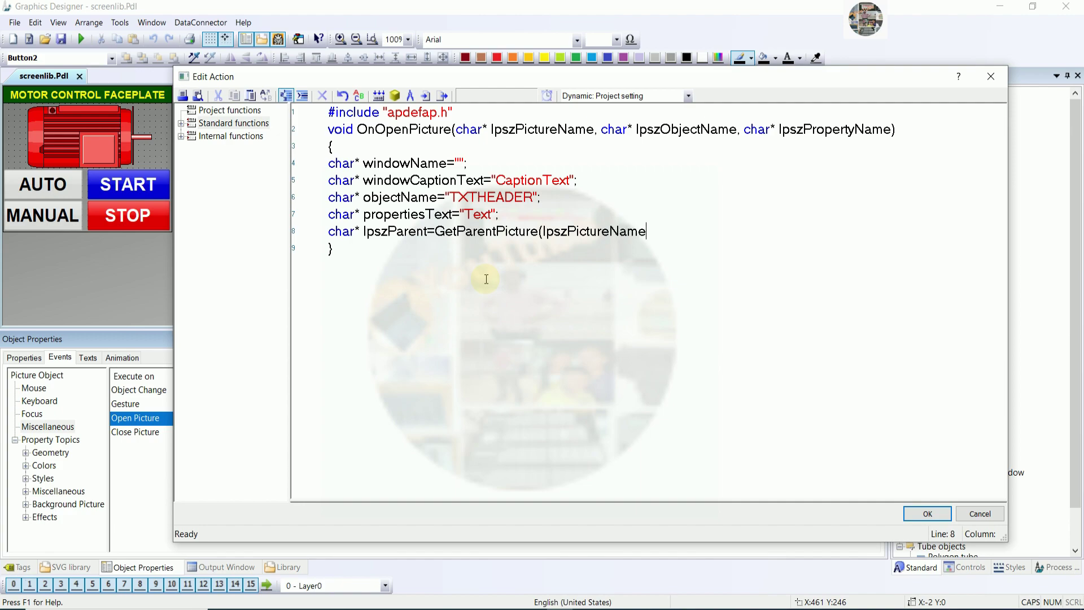
text();)
key(Return)
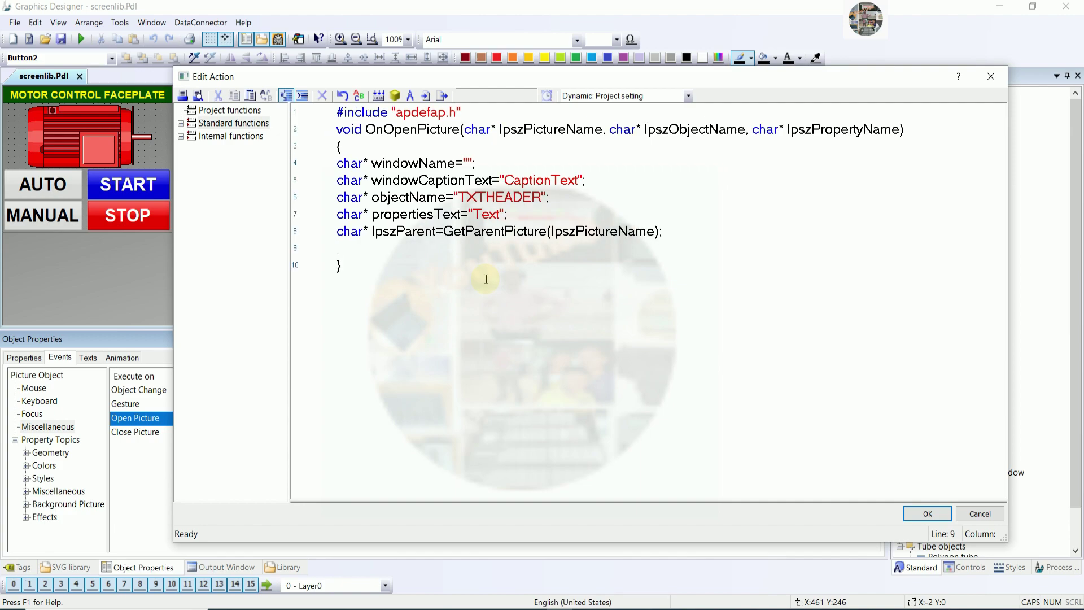
Step: Declare char* windowTitle=GetPropChar(lpszParent, windowName, windowCaptionText); on the line below lpszParent
text(char* win)
key(BackSpace)
key(BackSpace)
key(BackSpace)
key(BackSpace)
text(windowTitle=G)
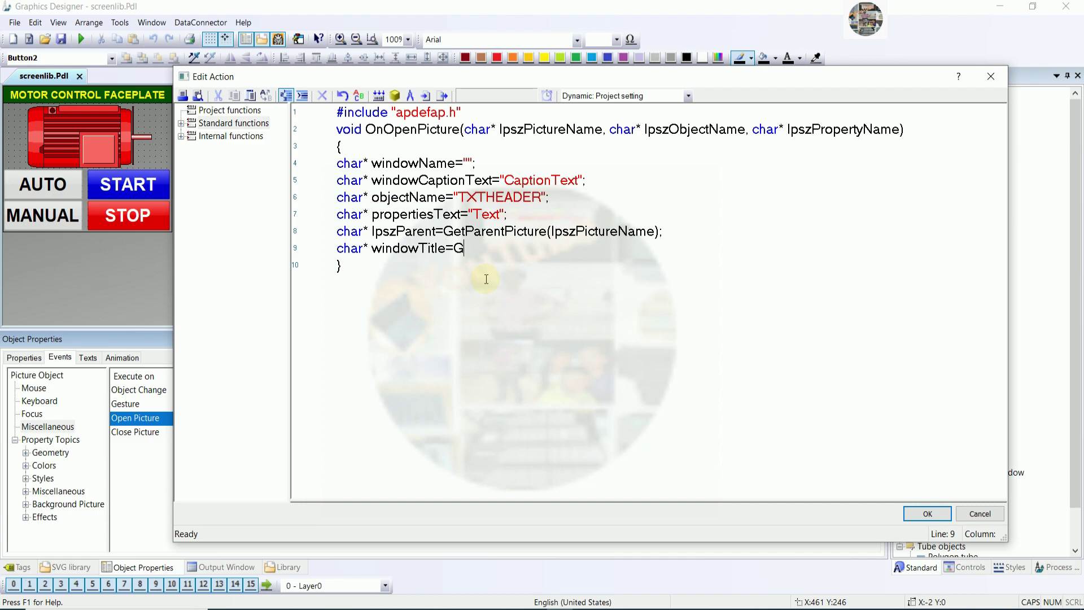
text(etPropChar(lpsz)
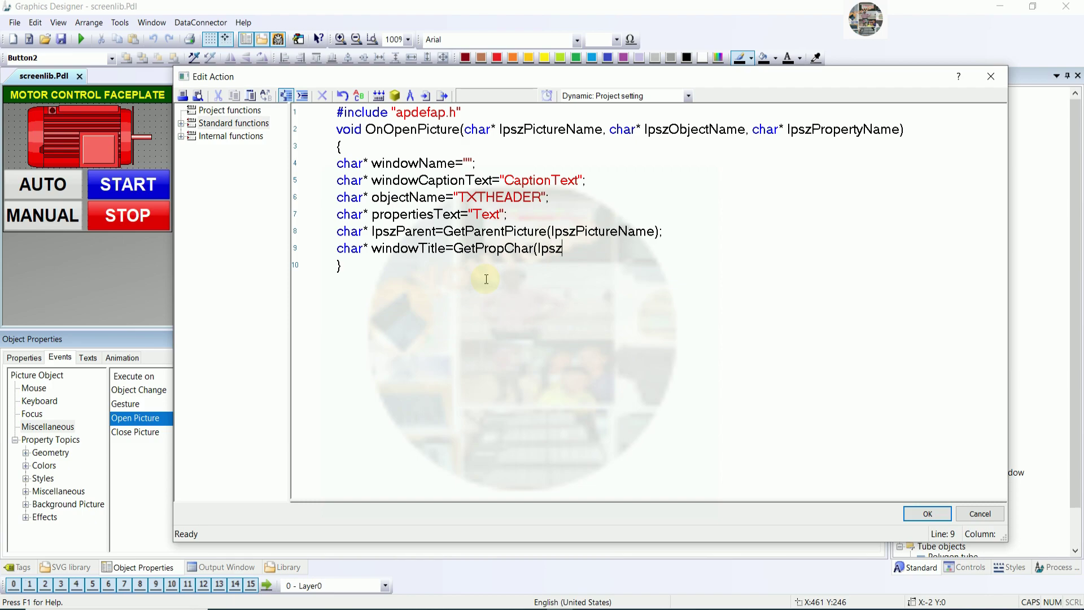
text(Parent, windowName)
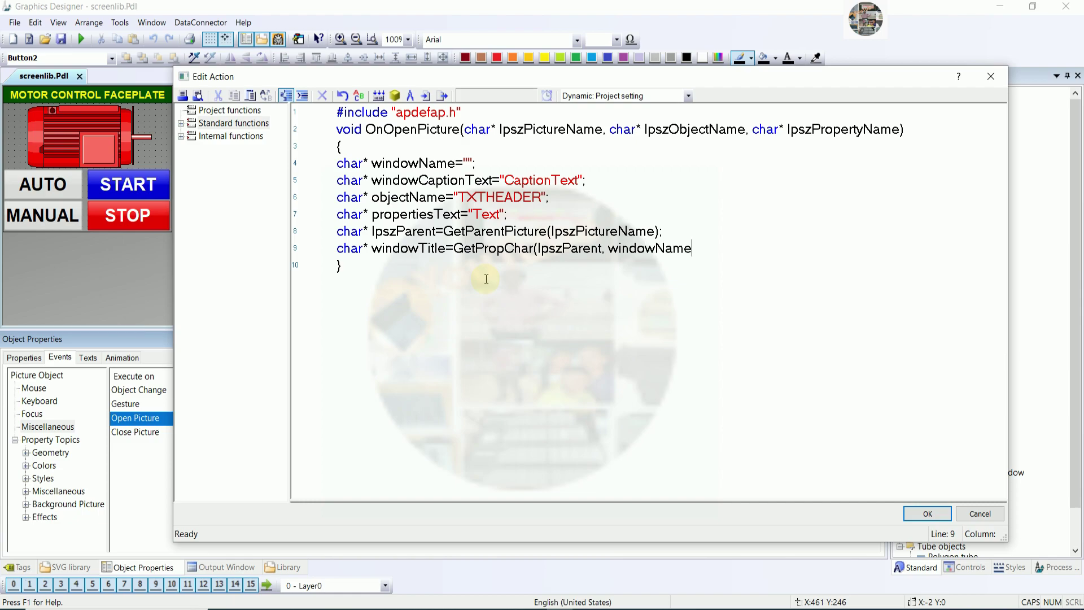
text(, windo)
text(wCaptionText)
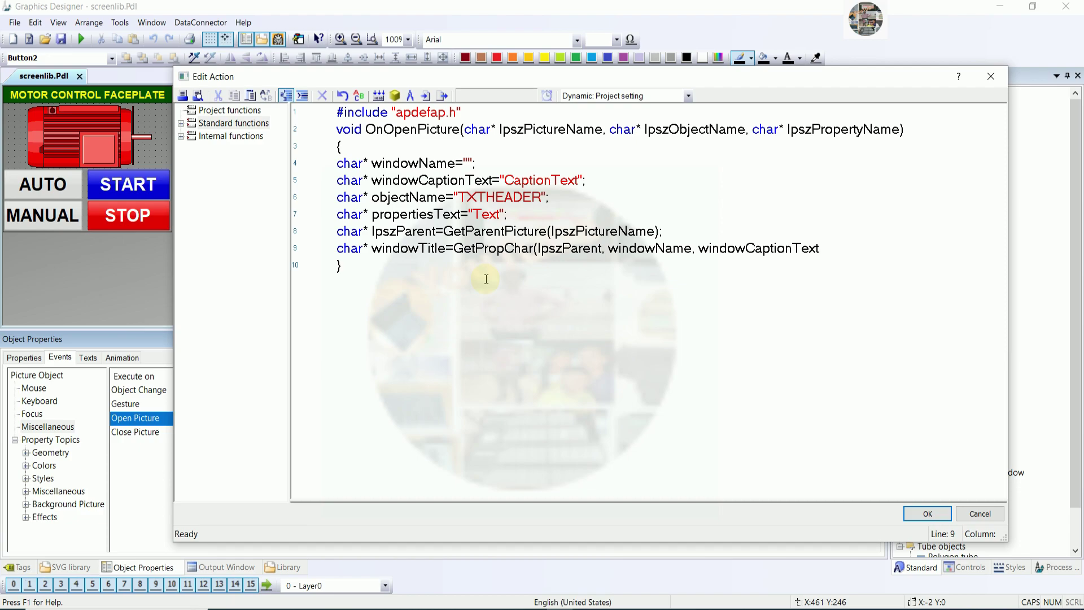
text();)
Step: Add the call SetPropChar(lpszPictureName, objectName, propertiesText, windowTitle); on the line below windowTitle
key(Return)
text(SetPropChar)
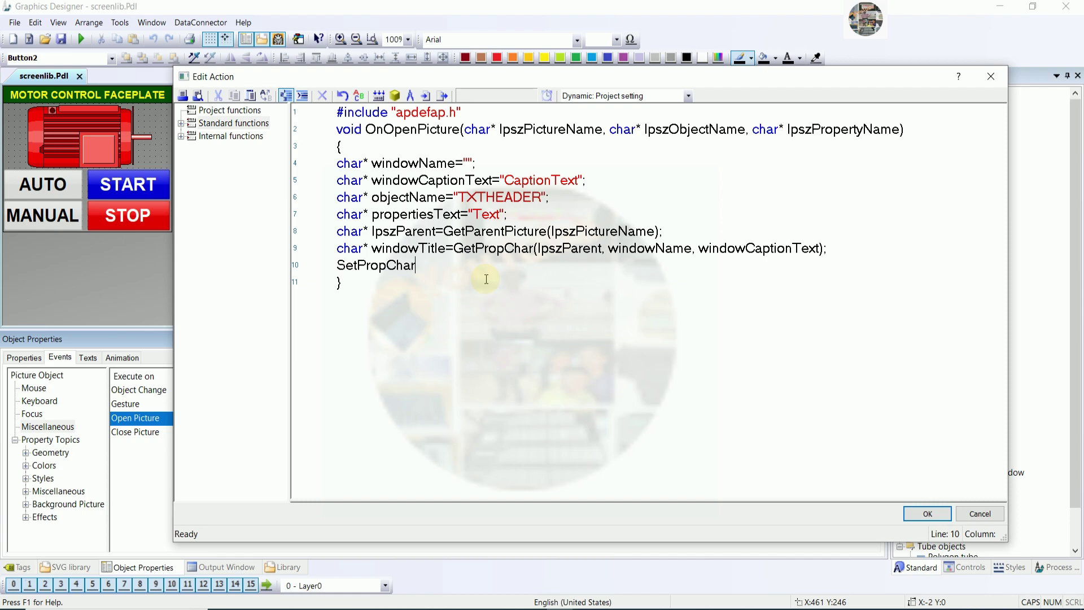
text((lpszPictureName)
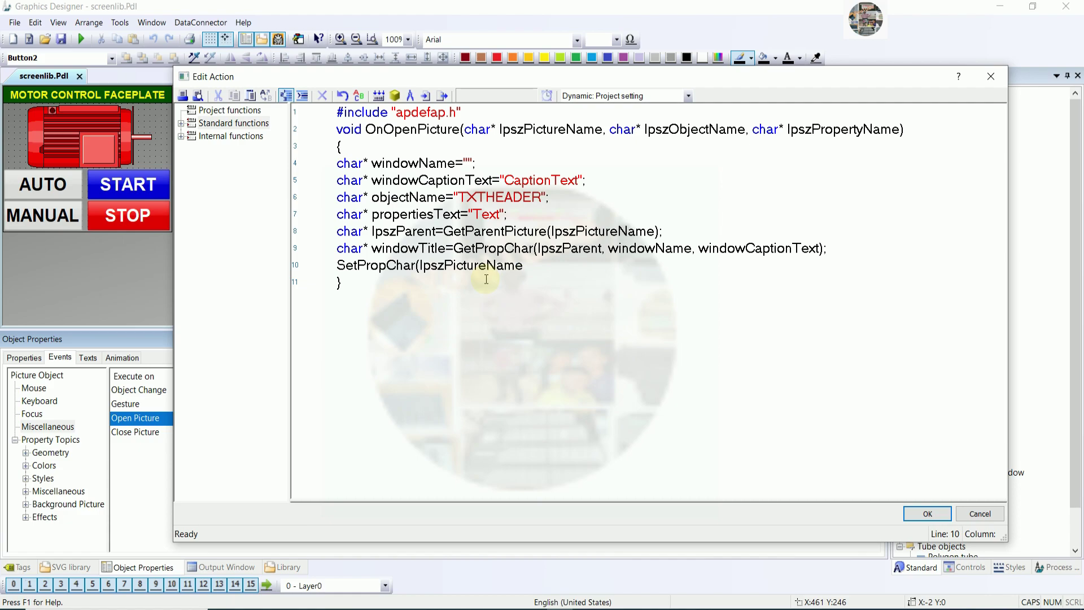
text(, objectName, proper)
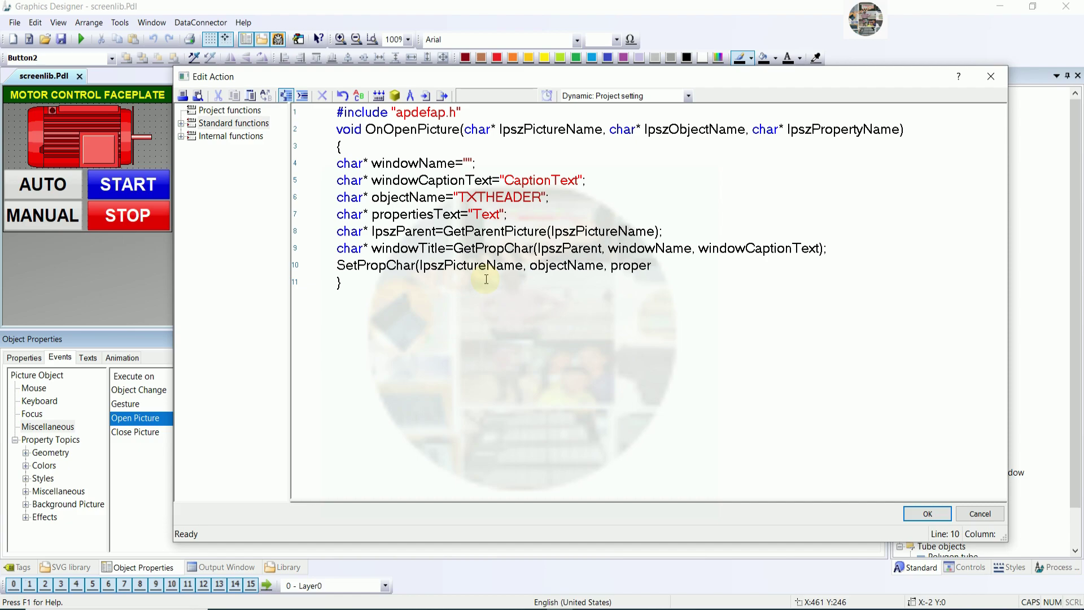
text(tiesText, windowTitle)
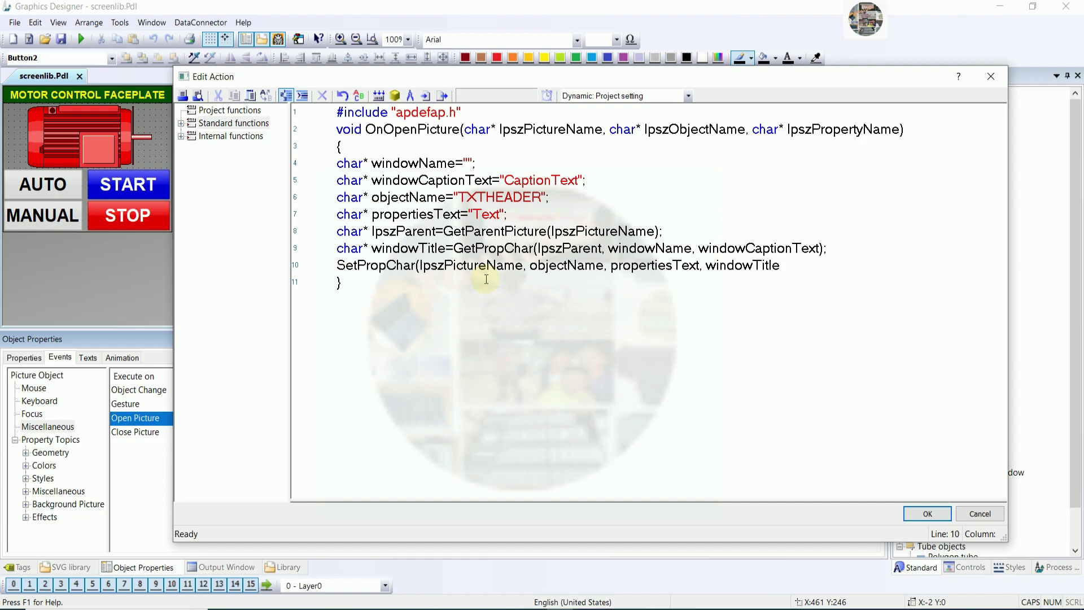
text();)
Step: Compile the OnOpenPicture script, accept the action and save screenlib.Pdl
click(379, 96)
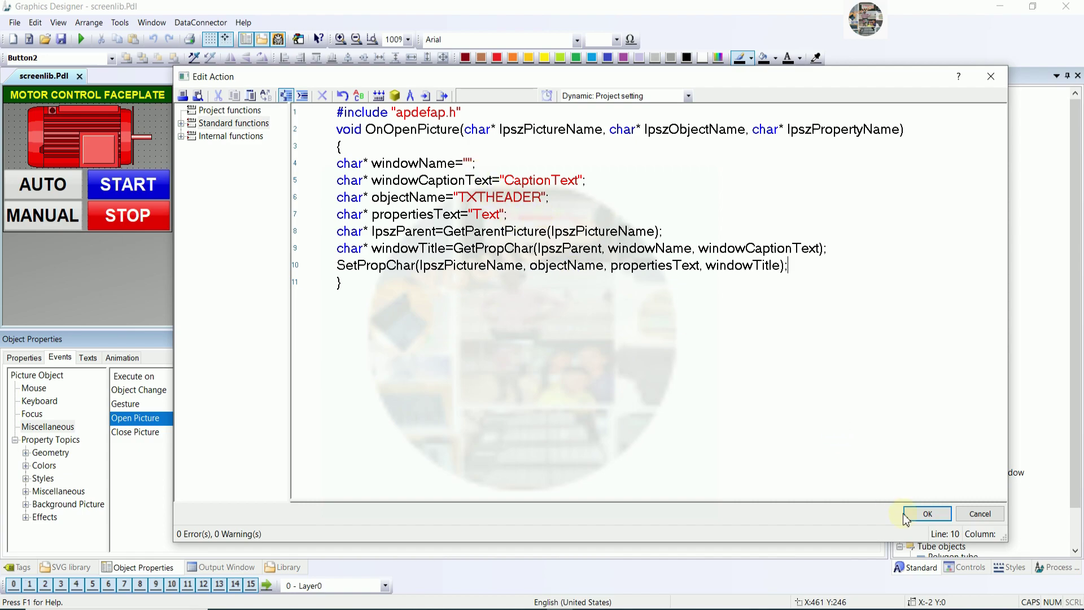
click(925, 513)
key(ctrl+s)
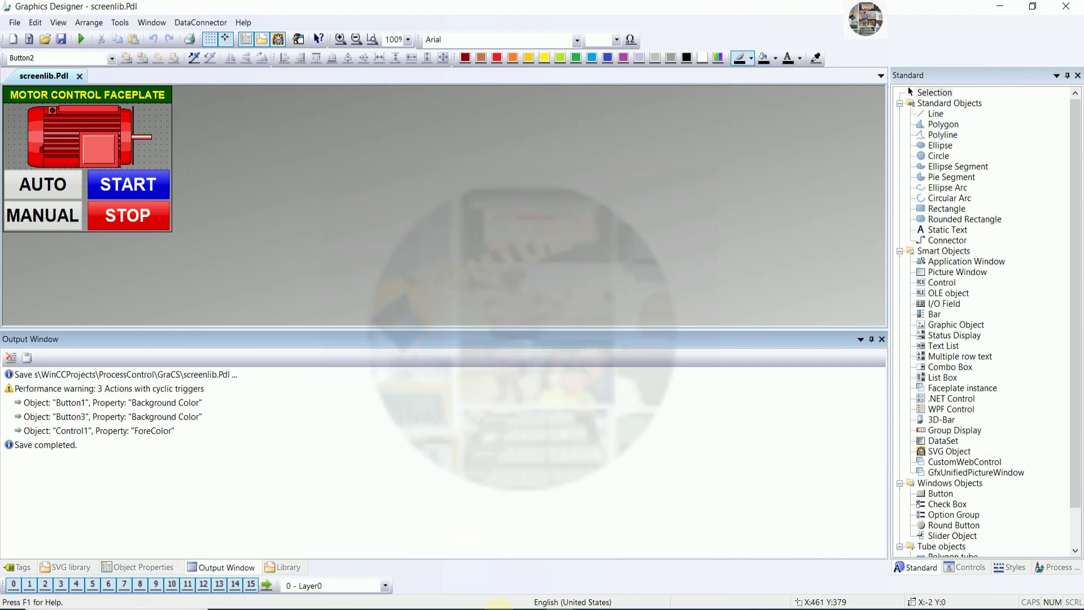
Step: Switch to WinCC Explorer, open operation screen.Pdl for editing and shrink the output window to enlarge the drawing area
key(alt+Tab)
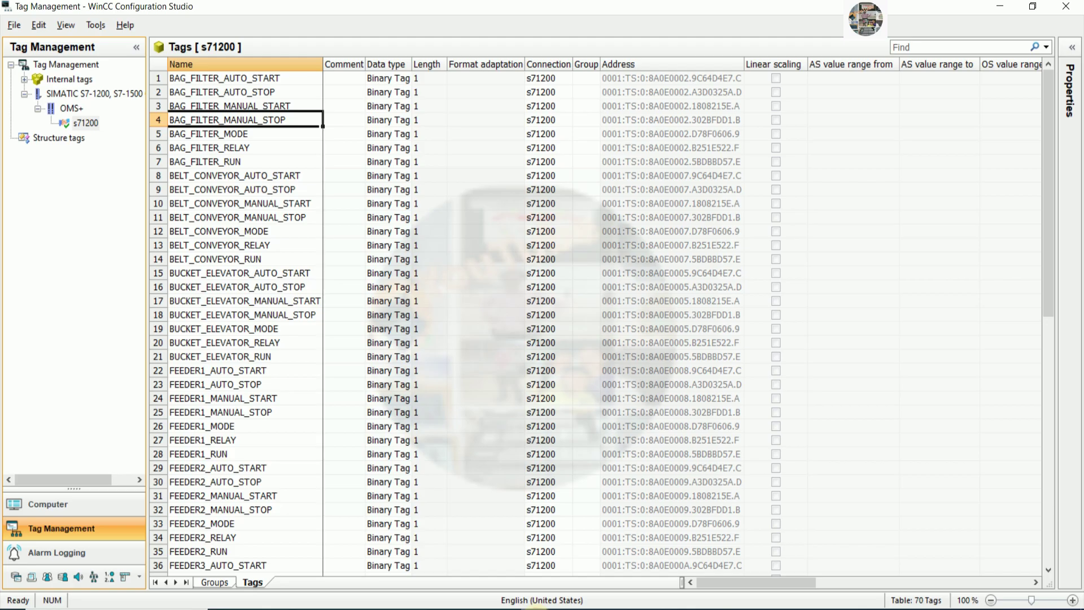
key(alt+Tab)
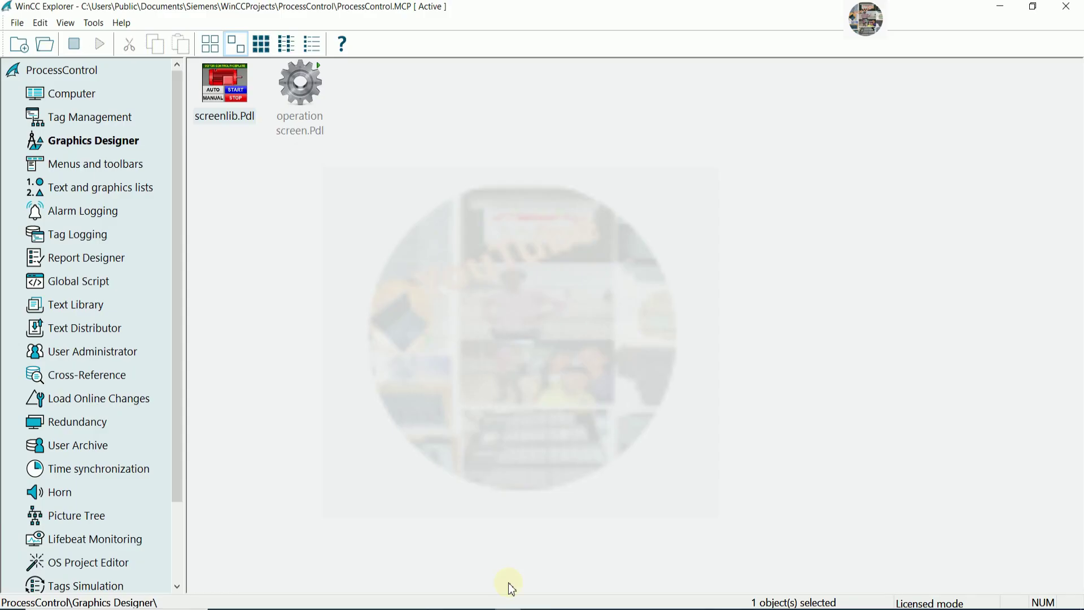
right_click(303, 96)
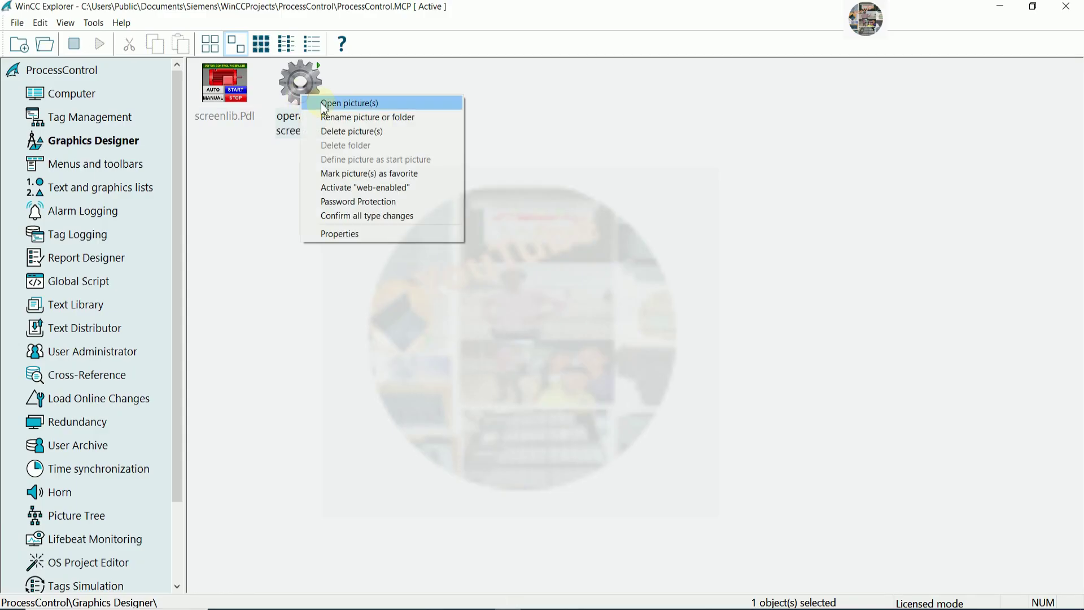
click(352, 107)
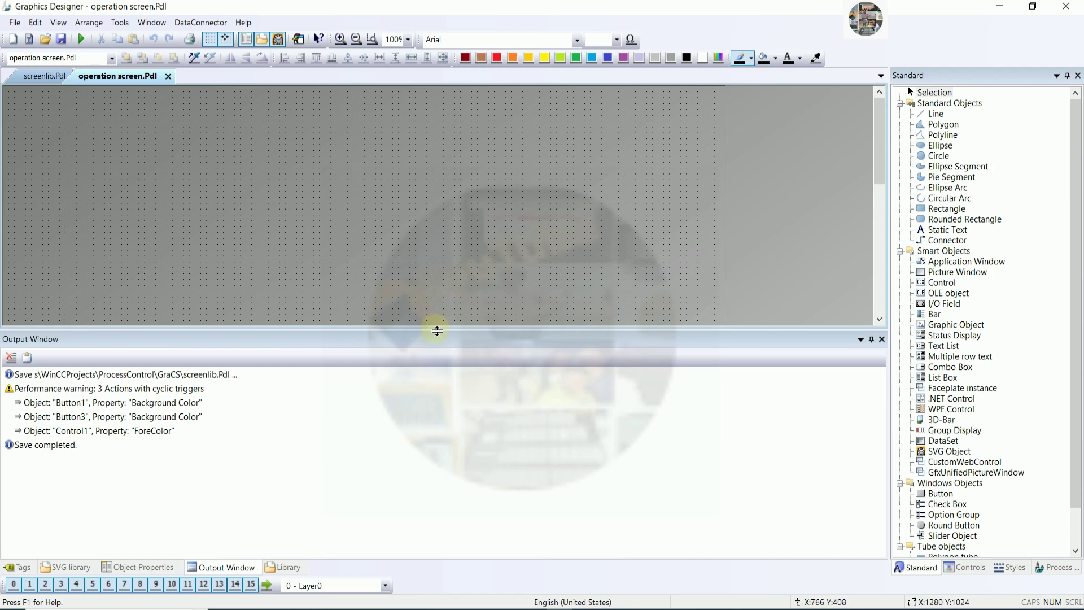
drag(435, 329, 472, 586)
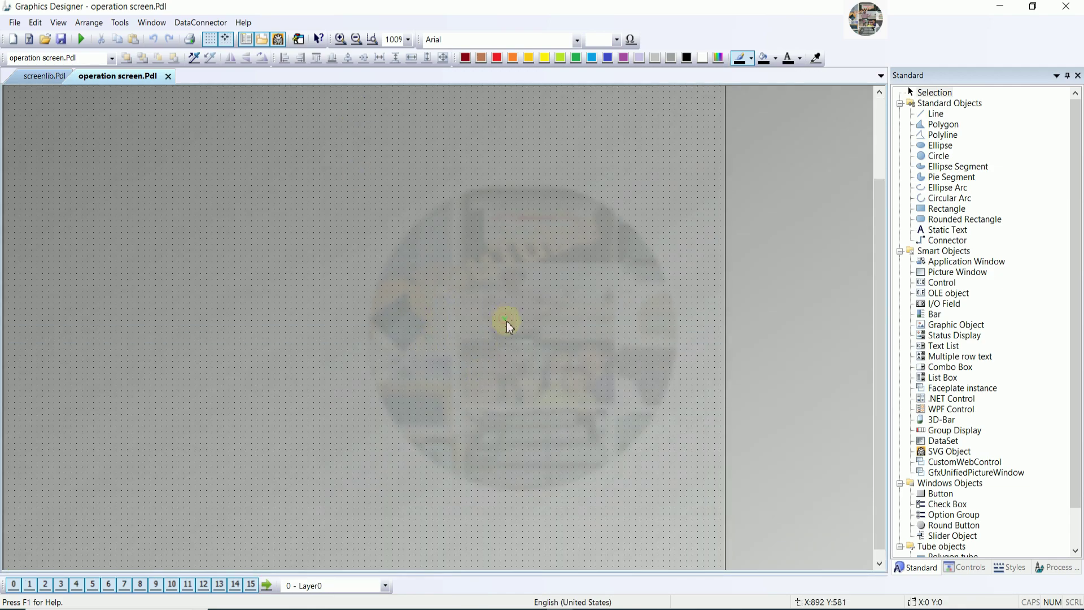
Step: Switch to Notepad and start a new line at the end of the notes reading "I will insert picture to this"
click(462, 609)
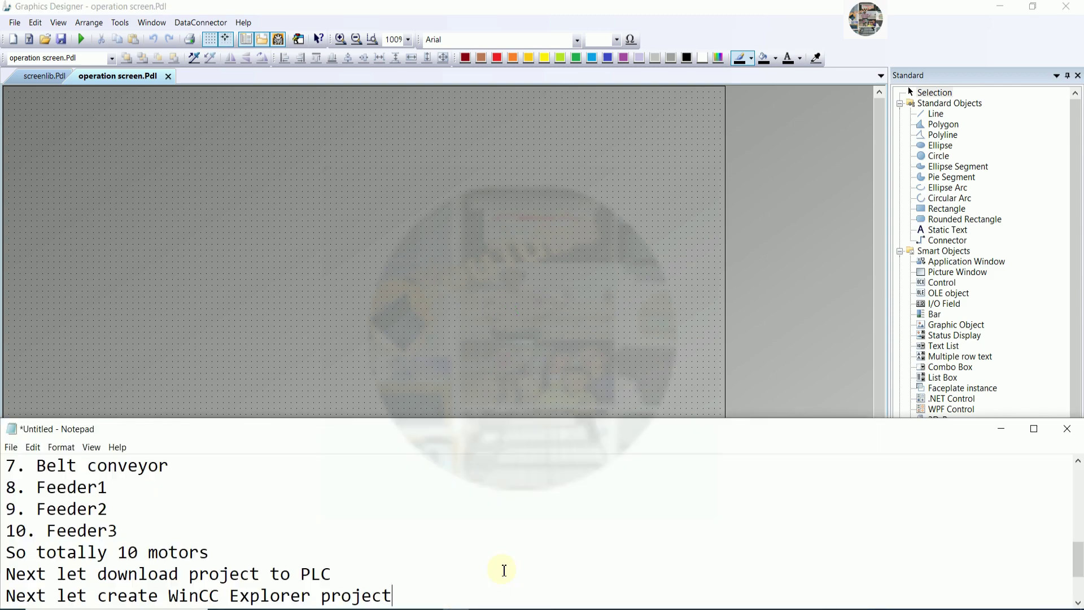
key(Return)
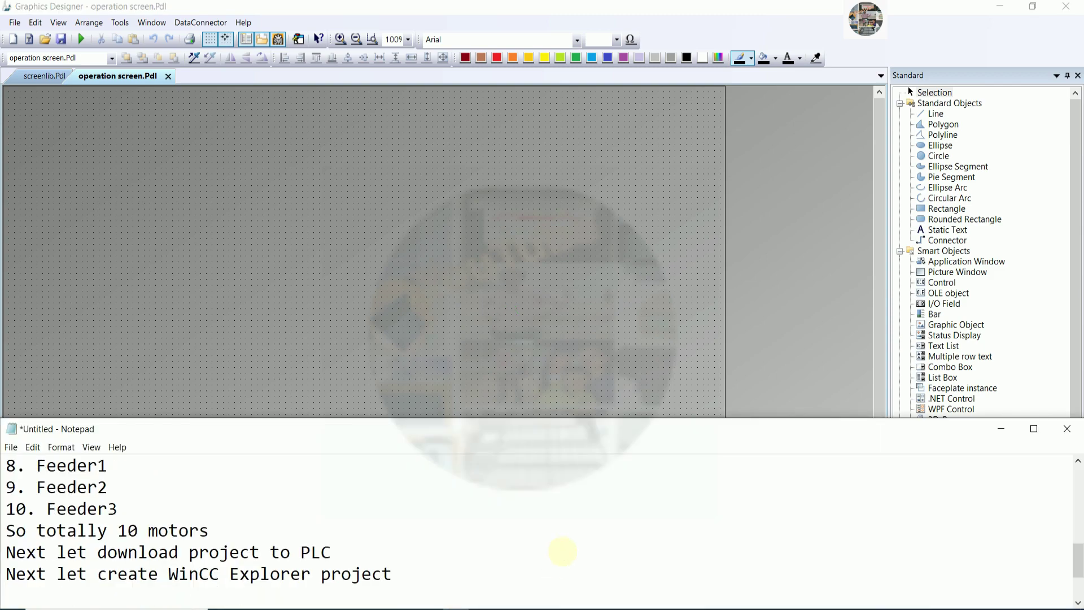
text(I q)
text(ill)
key(BackSpace)
key(BackSpace)
key(BackSpace)
key(BackSpace)
key(BackSpace)
text(will insert)
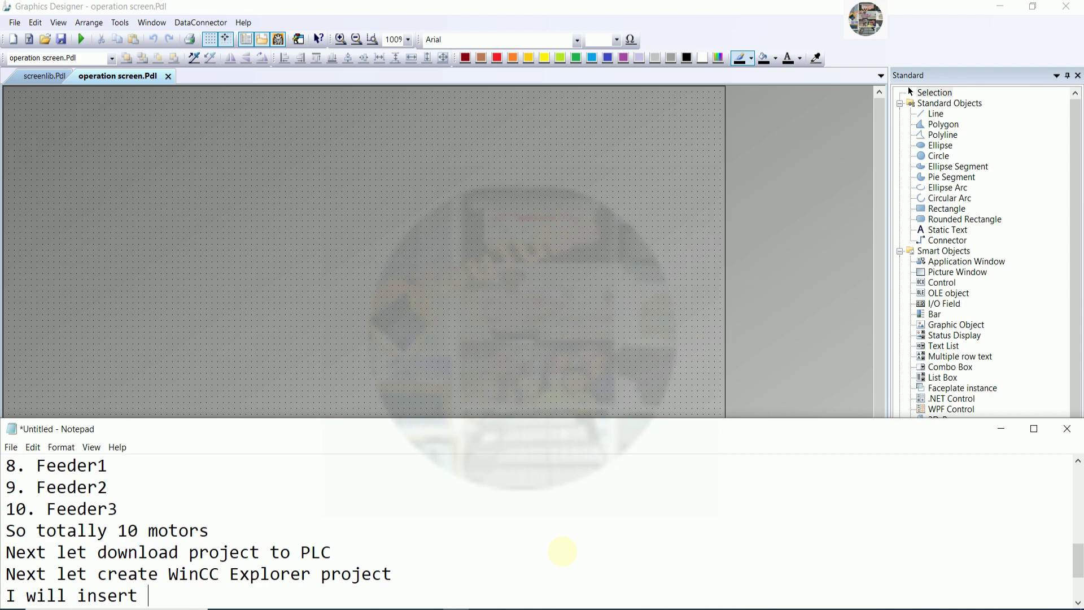
text(picture to this )
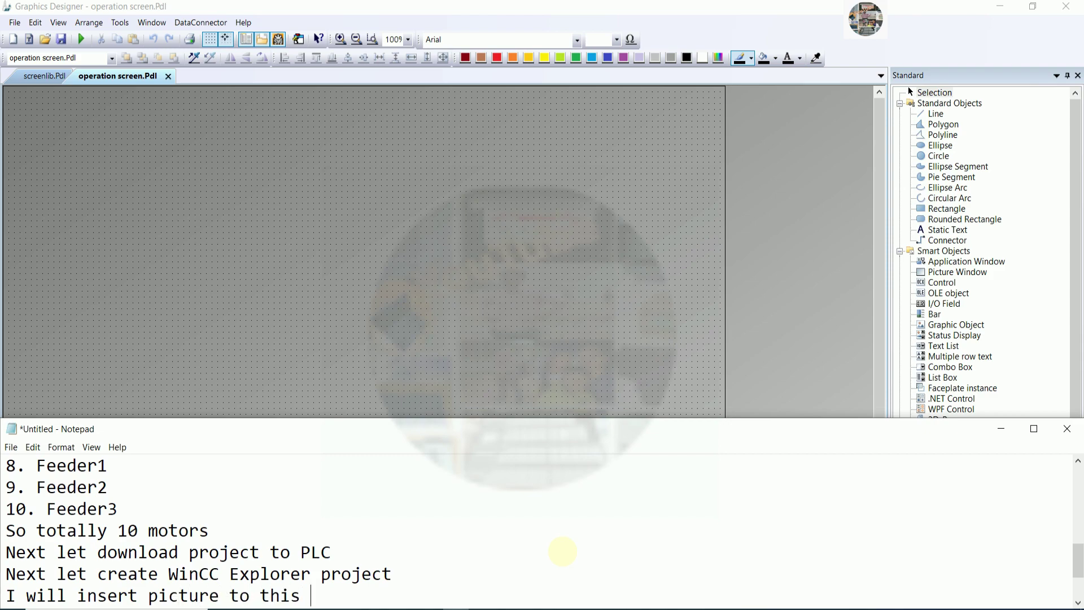
Step: Complete the note line with "screen for easy to insert objects" and minimize Notepad
text(screen for eay to)
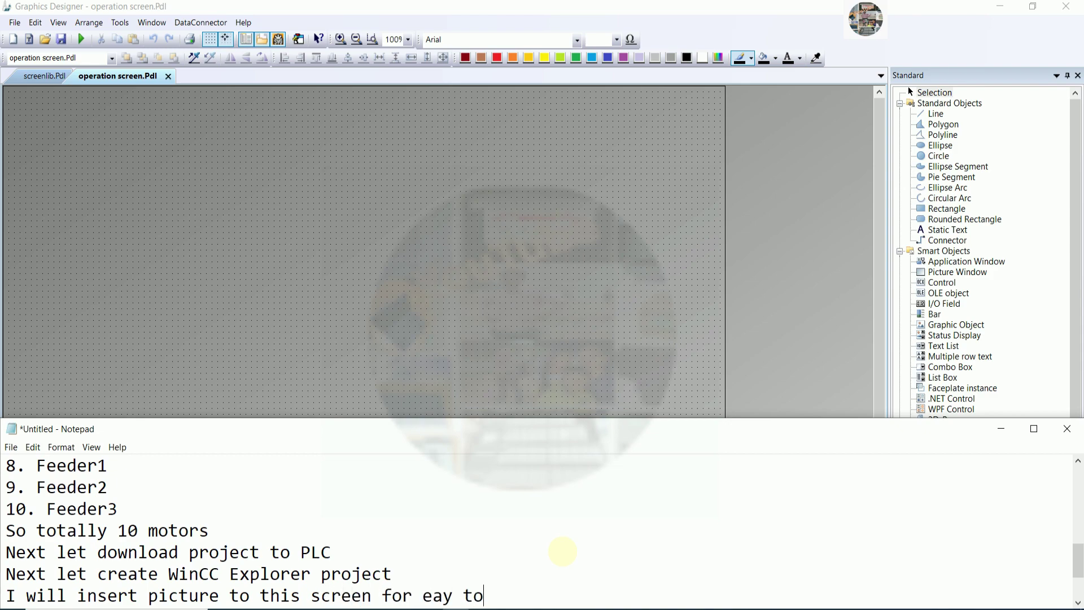
key(BackSpace)
key(BackSpace)
key(BackSpace)
key(BackSpace)
text(sy)
click(468, 593)
key(BackSpace)
text(to insert)
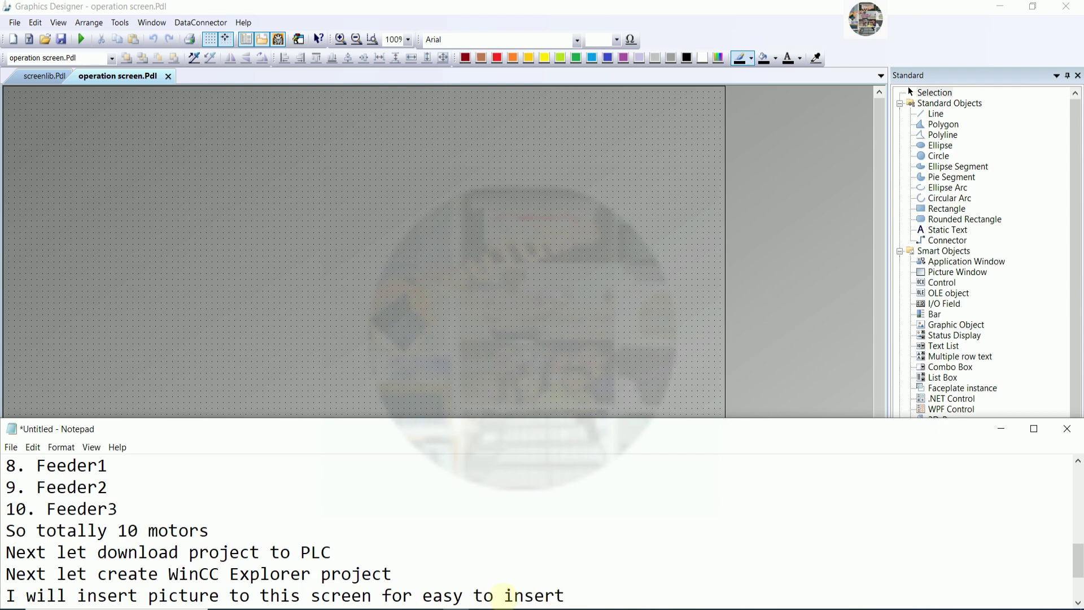
text( objects)
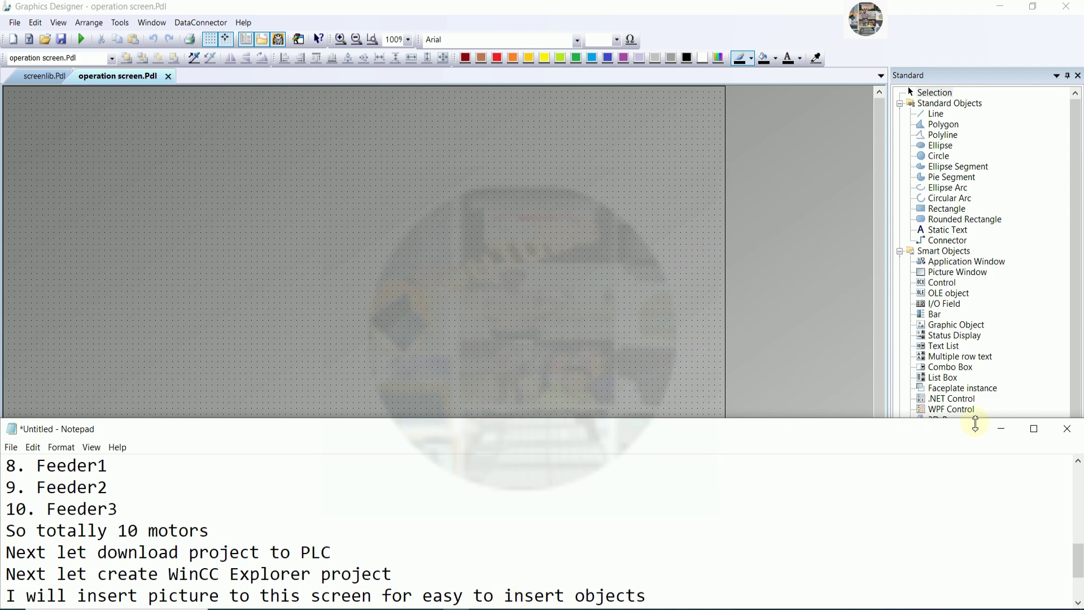
click(1001, 429)
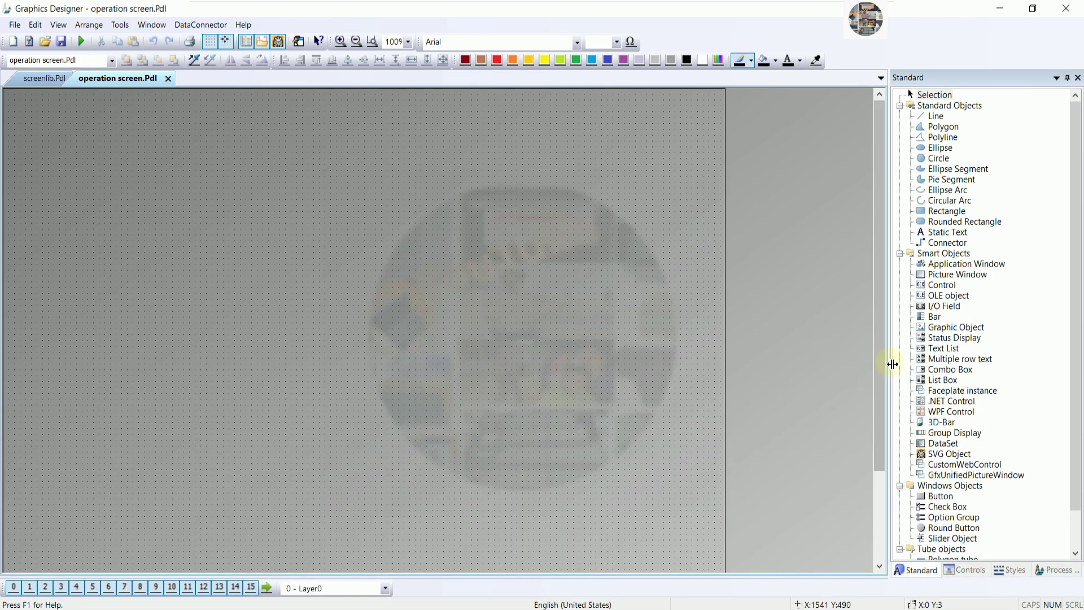
Step: Draw a Graphic Object about 310 by 240 on the operation screen at about X 370, Y 160
scroll(977, 347, down, 1)
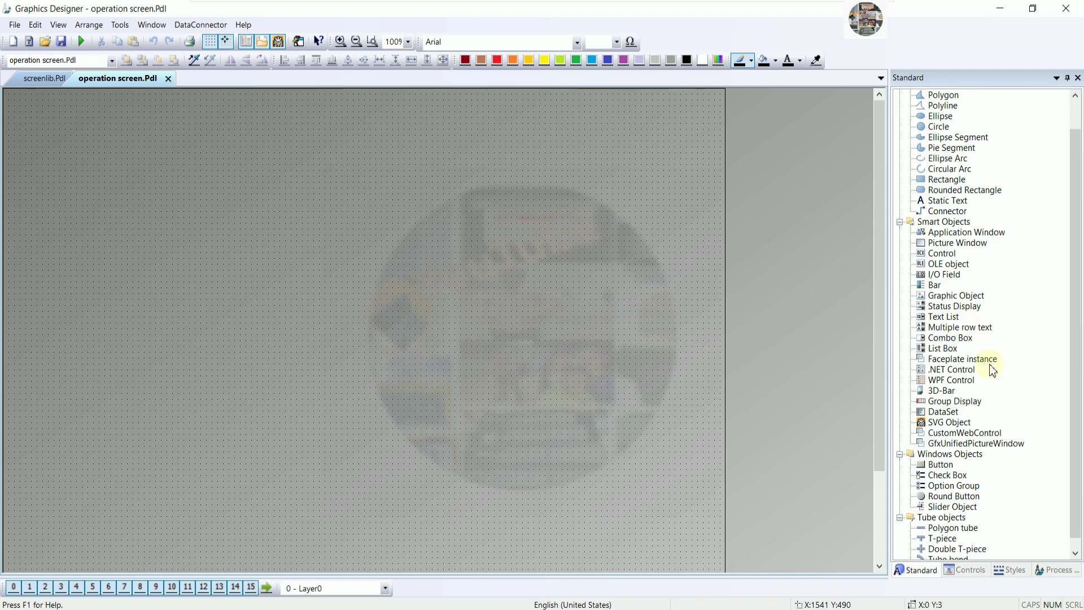
scroll(983, 339, up, 1)
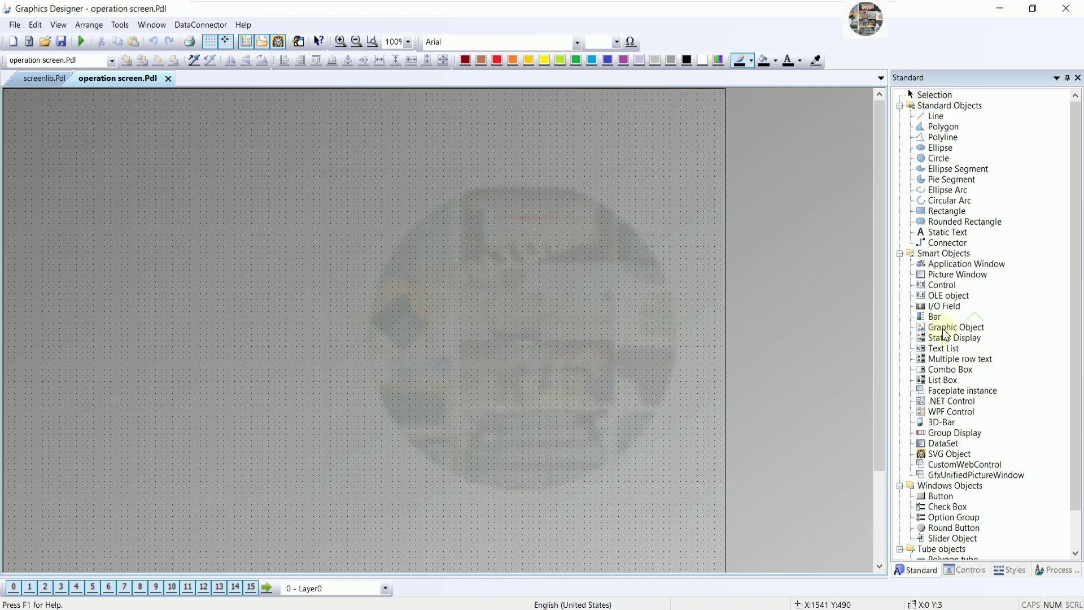
click(960, 328)
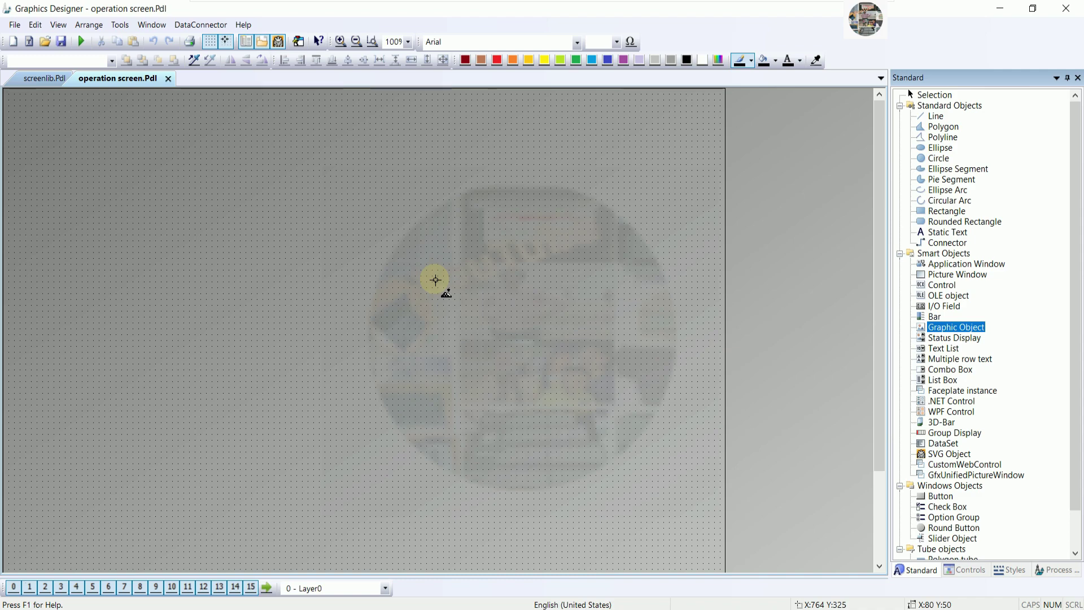
drag(211, 180, 388, 324)
Step: Import the Hoppers PNG file from the Desktop and assign it as the picture of the new Graphic Object
drag(342, 109, 584, 128)
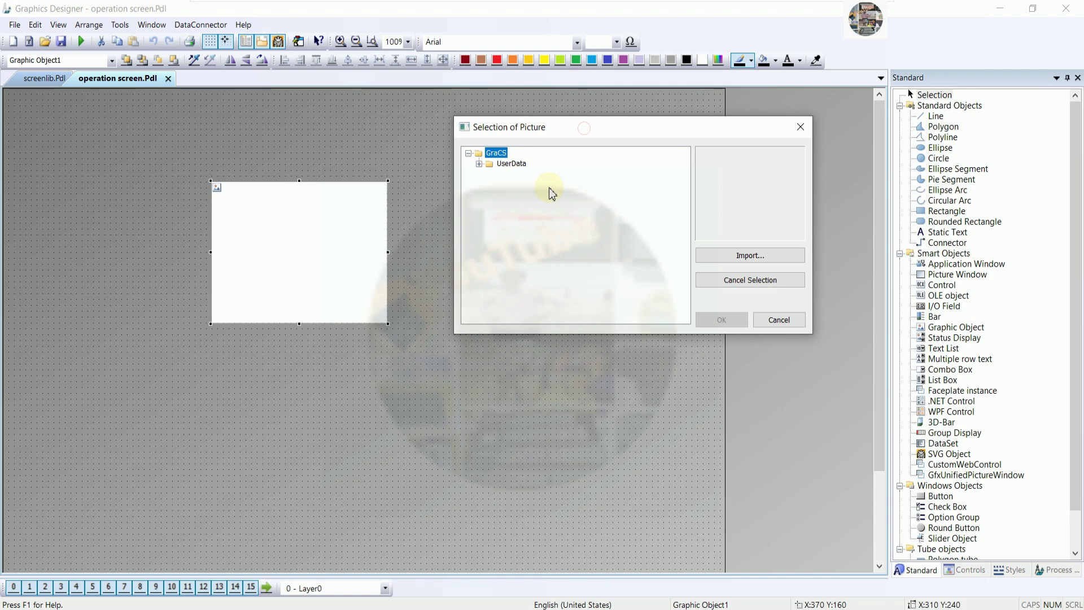
click(479, 164)
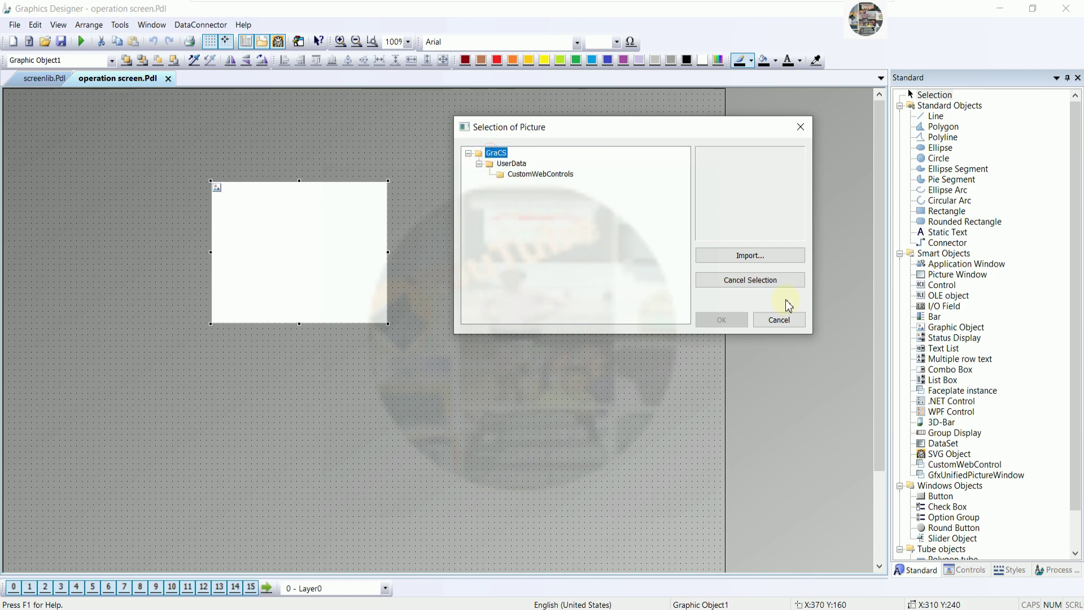
click(756, 257)
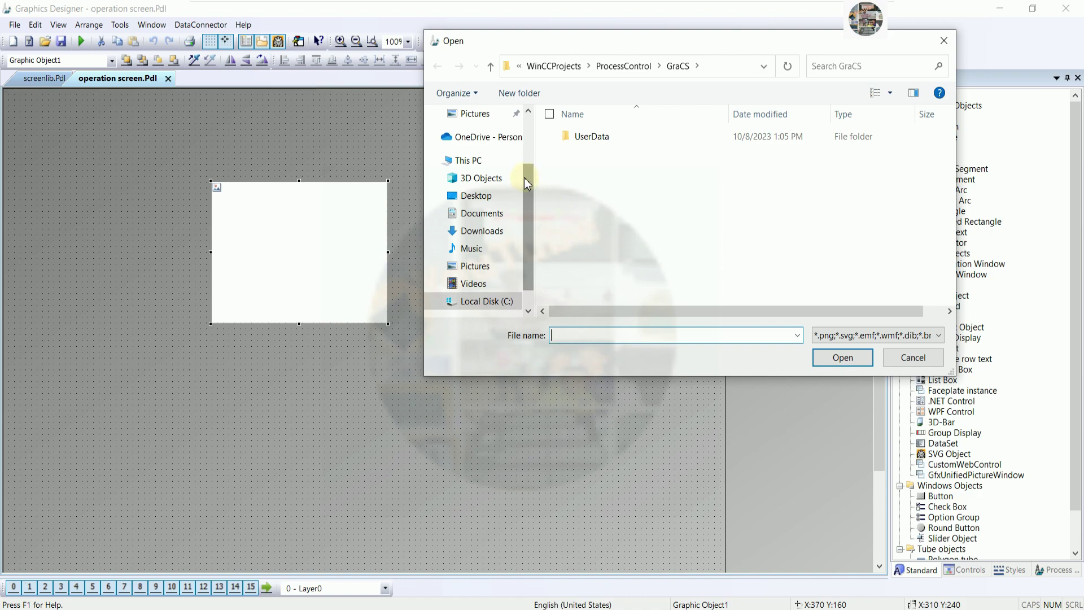
click(476, 195)
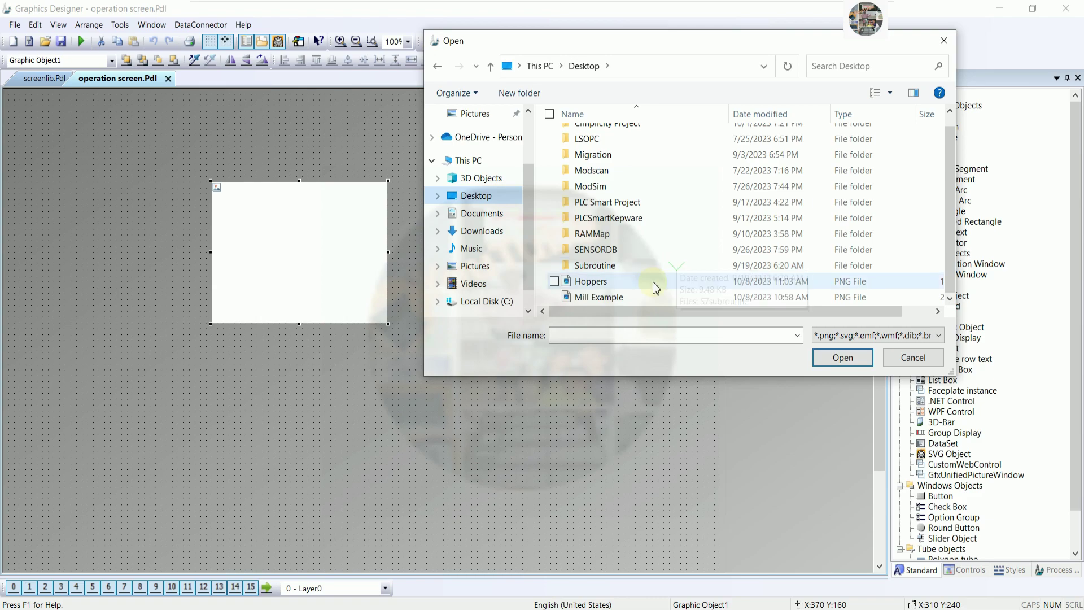
double_click(601, 283)
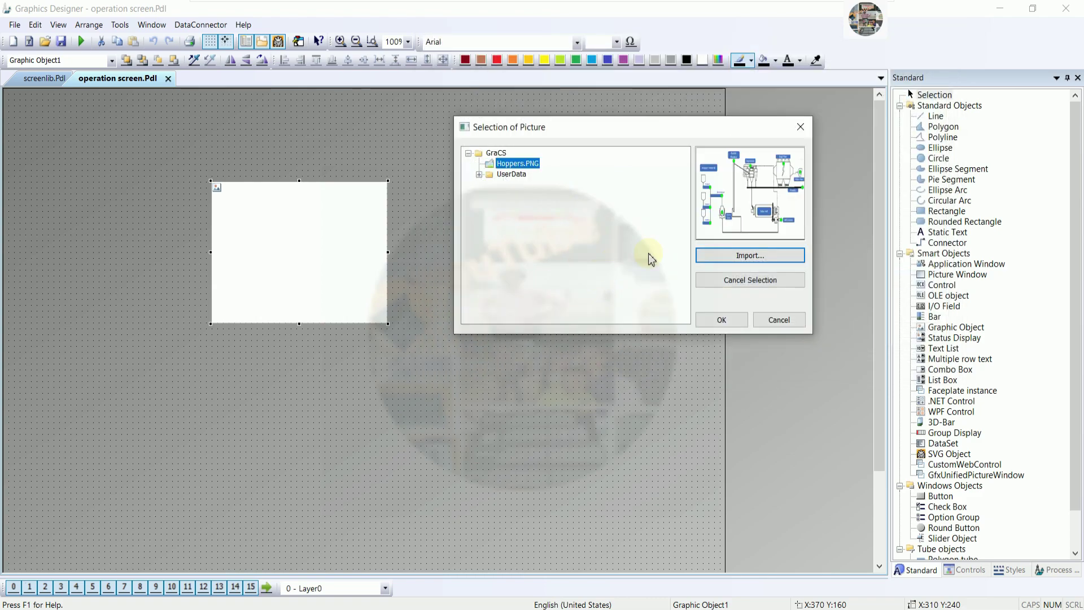
click(723, 319)
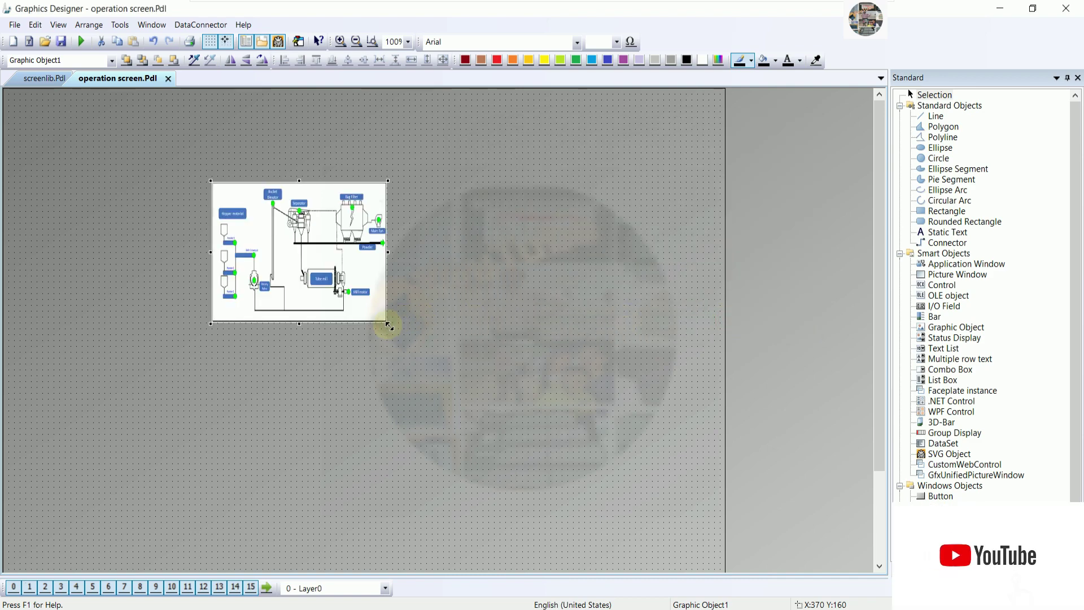
Step: Move the process picture to X 0, Y 60 and enlarge it to about 1270 by 730
drag(388, 325, 643, 441)
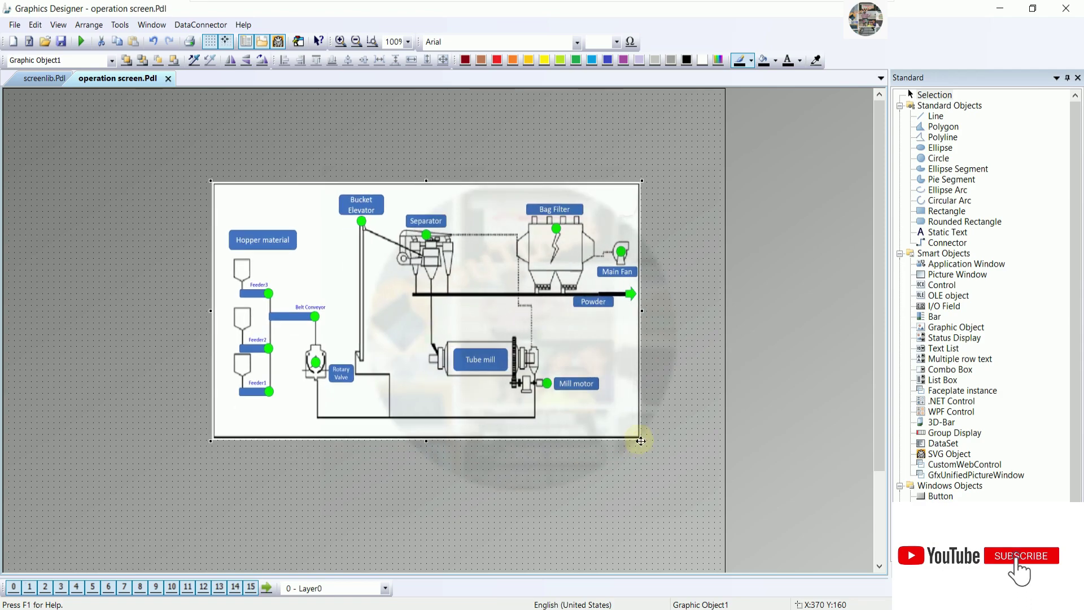
drag(536, 314, 301, 236)
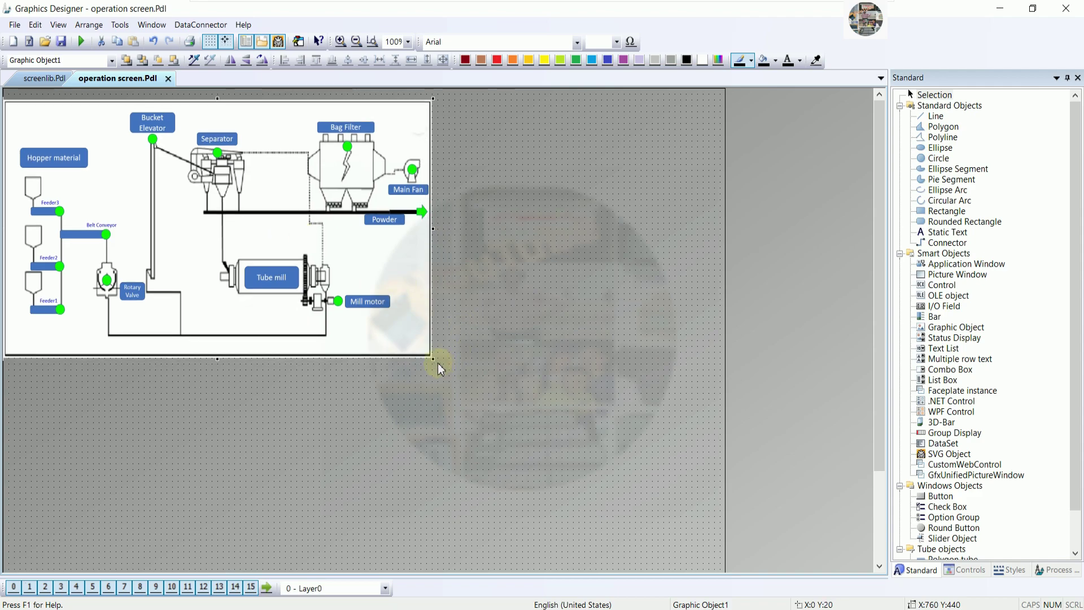
drag(435, 360, 630, 497)
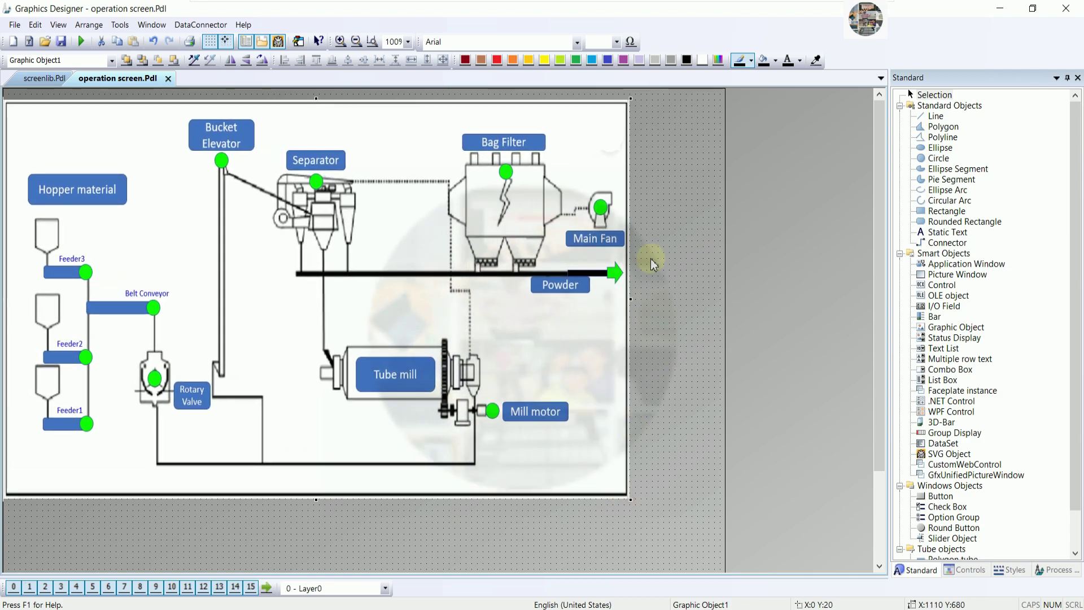
drag(631, 99, 611, 124)
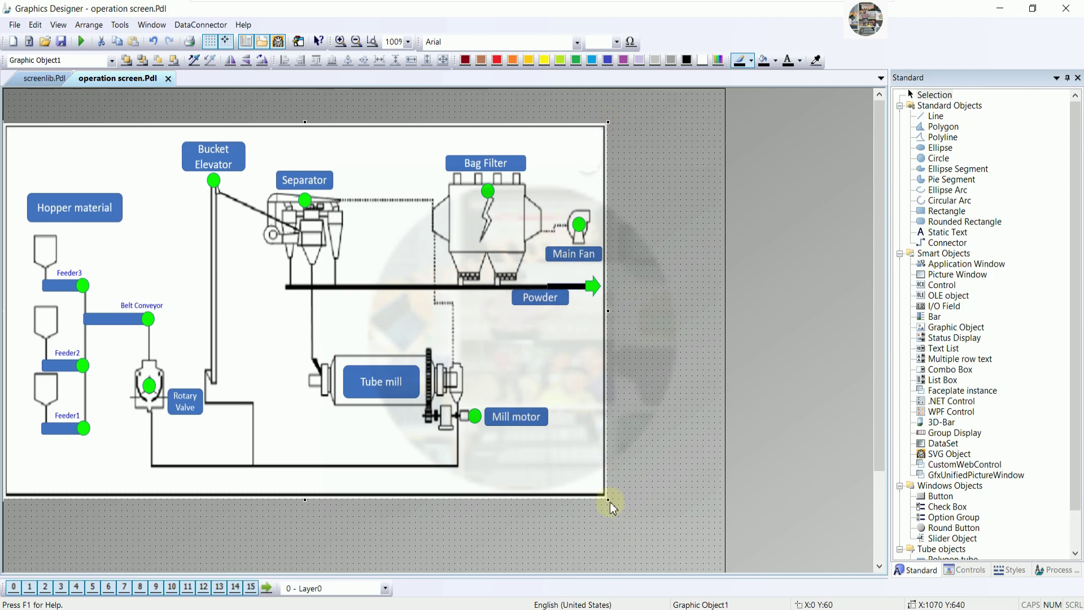
drag(609, 500, 721, 551)
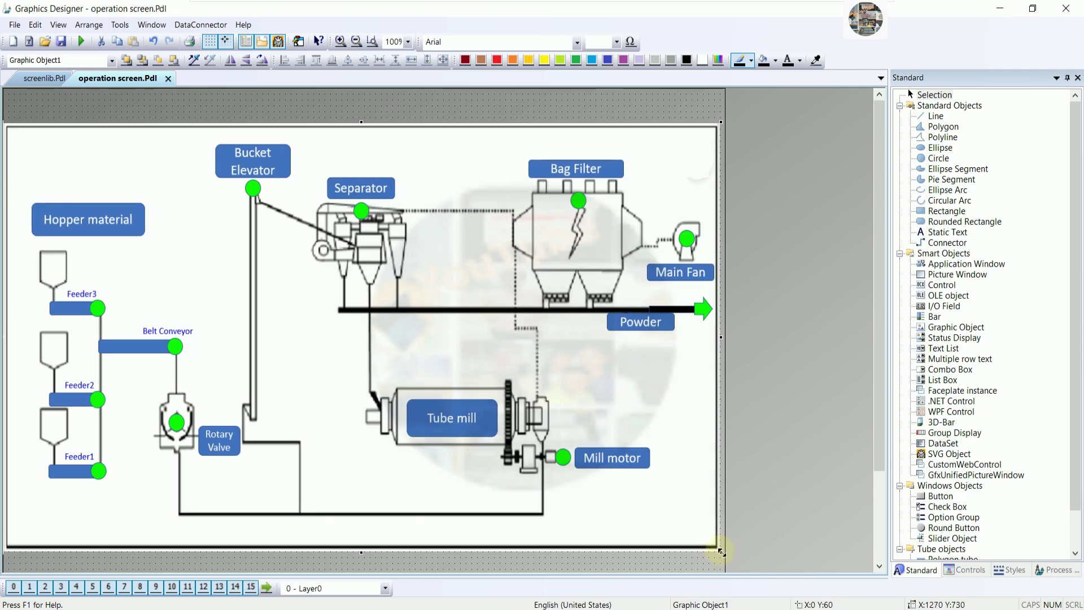
click(761, 435)
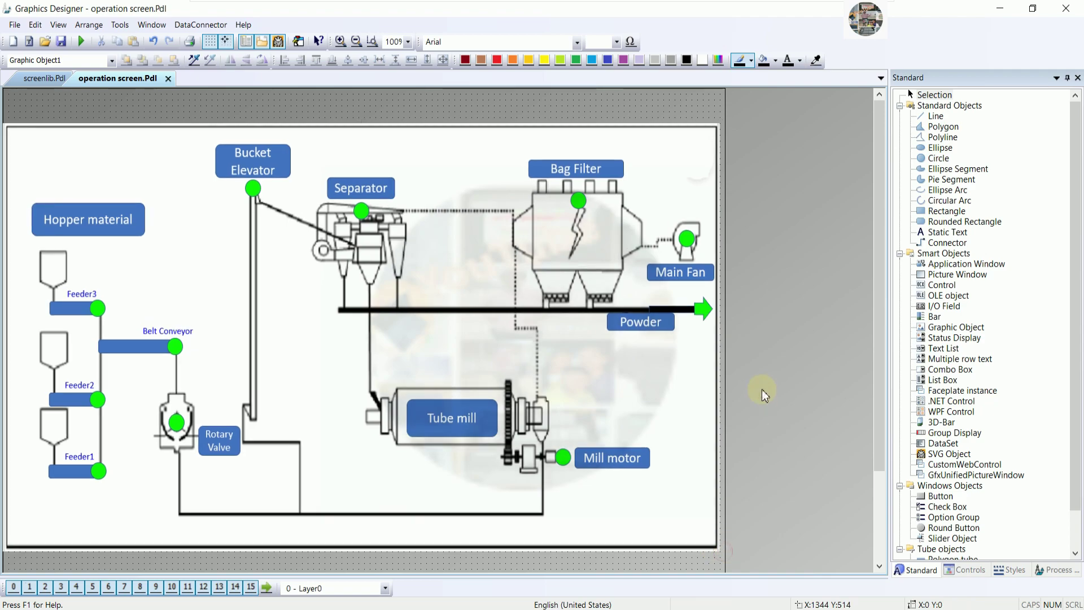
Step: Nudge the process picture down to Y 83 and widen it to 1280 to span the screen's full width
click(459, 481)
key(Down)
key(Down)
key(Down)
key(Down)
key(Down)
key(Down)
key(Down)
key(Down)
key(Down)
key(Down)
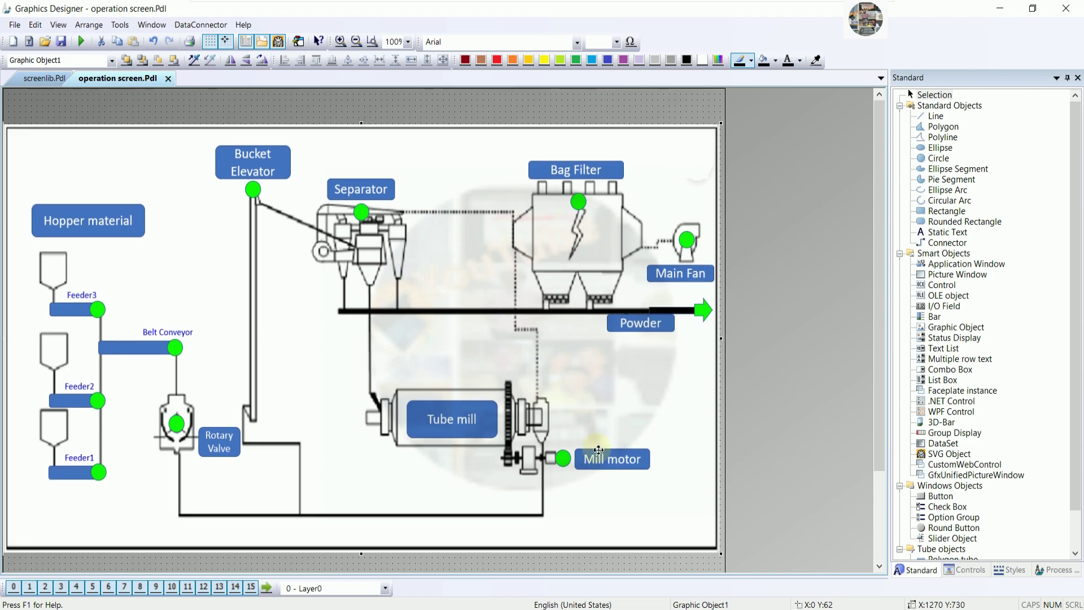
key(Down)
key(Down)
key(Down)
key(Down)
key(Down)
key(Down)
key(Down)
key(Down)
key(Down)
key(Down)
key(Down)
key(Down)
key(Down)
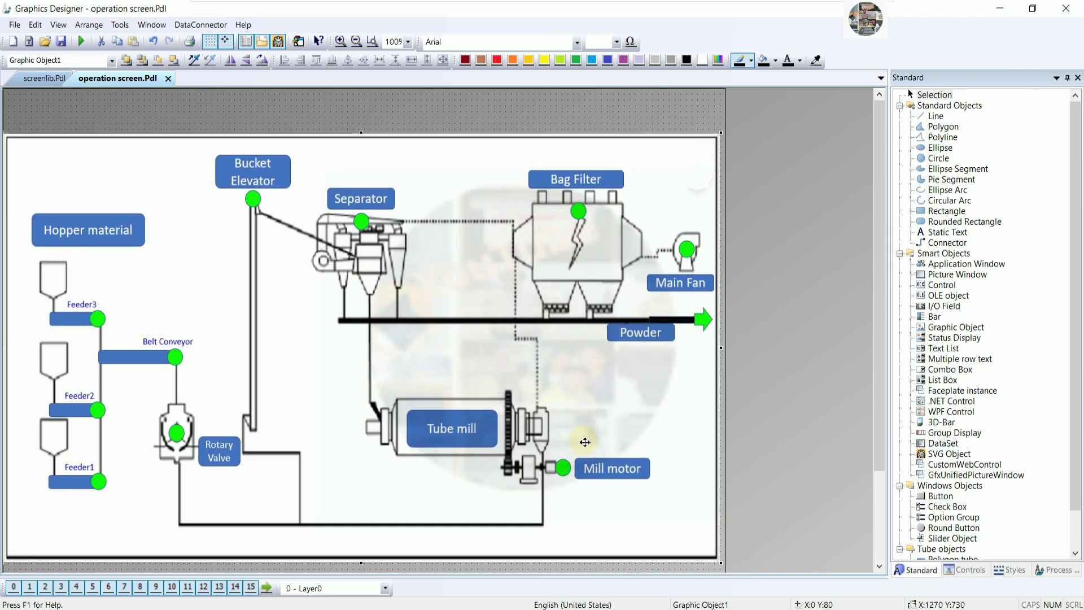
scroll(609, 397, down, 3)
scroll(609, 397, up, 3)
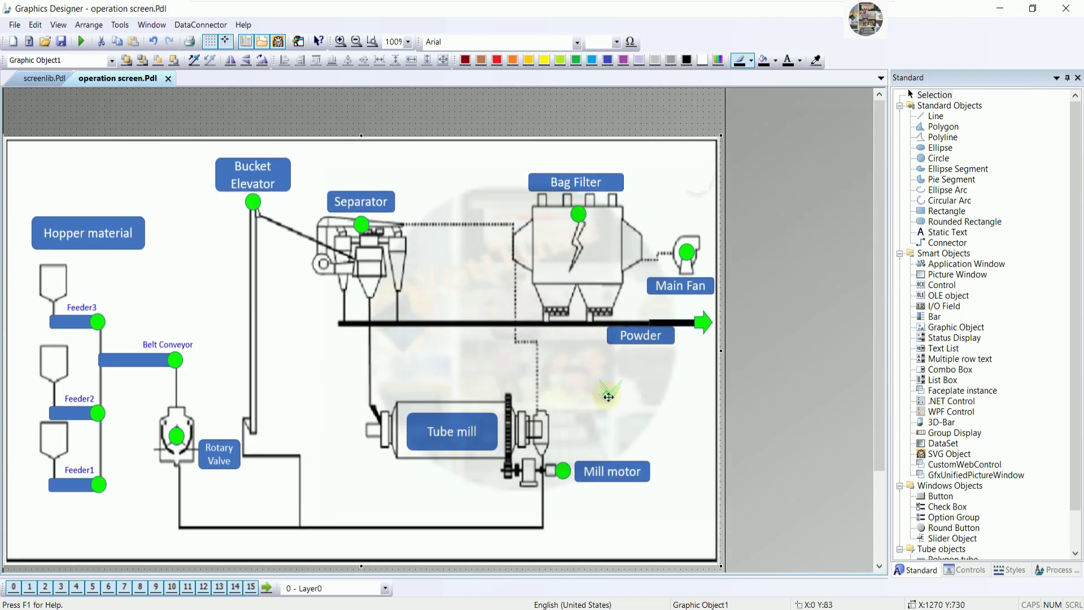
click(589, 414)
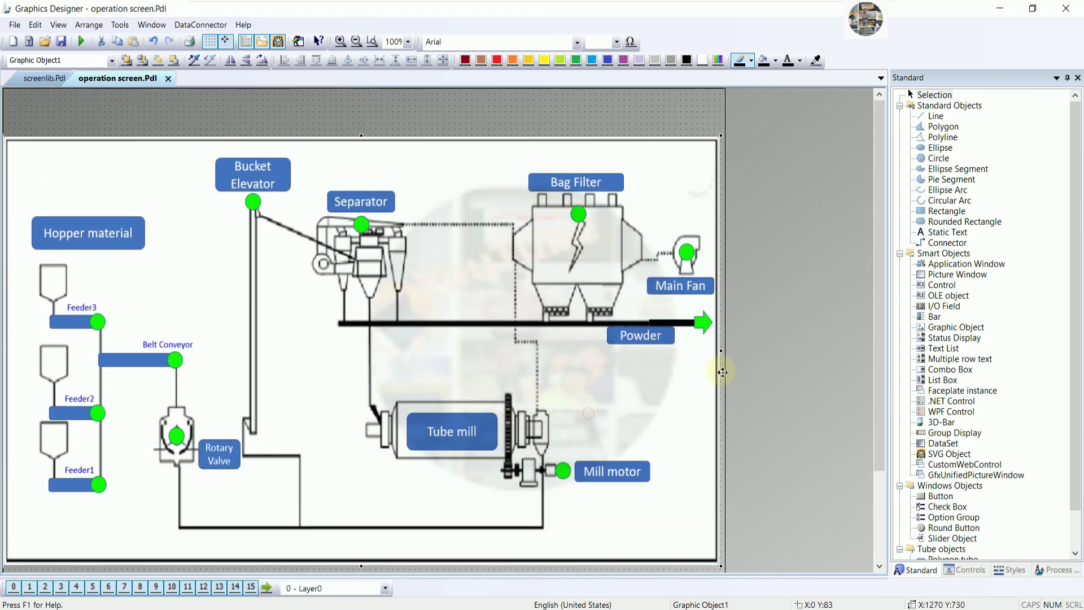
drag(724, 353, 726, 353)
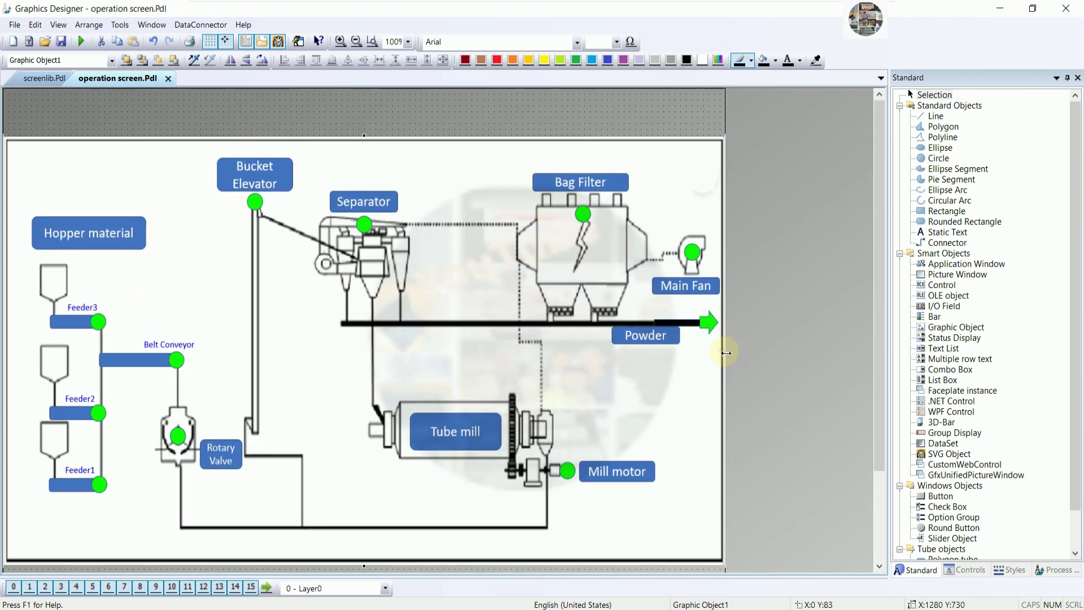
click(771, 334)
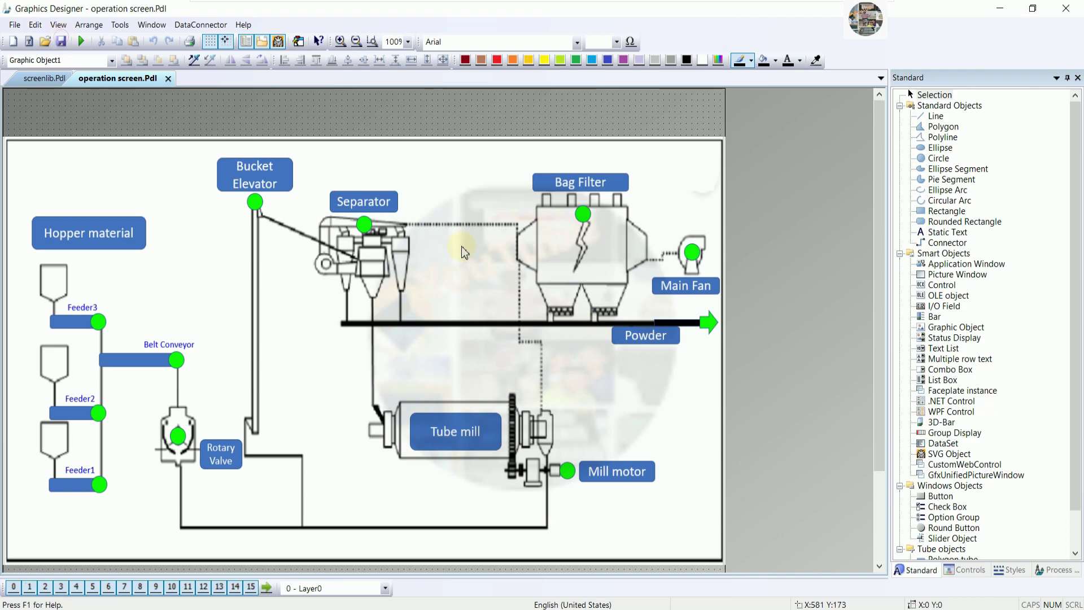
Step: Draw a Picture Window about 160 by 110 at about X 1040, Y 470, below the Powder label
scroll(714, 331, down, 2)
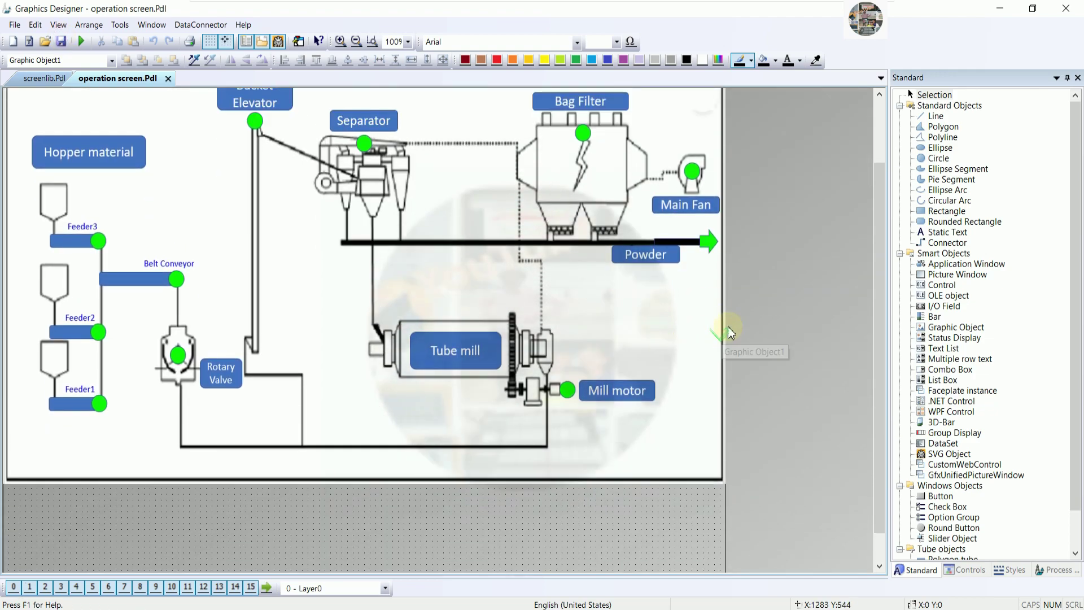
scroll(728, 328, up, 2)
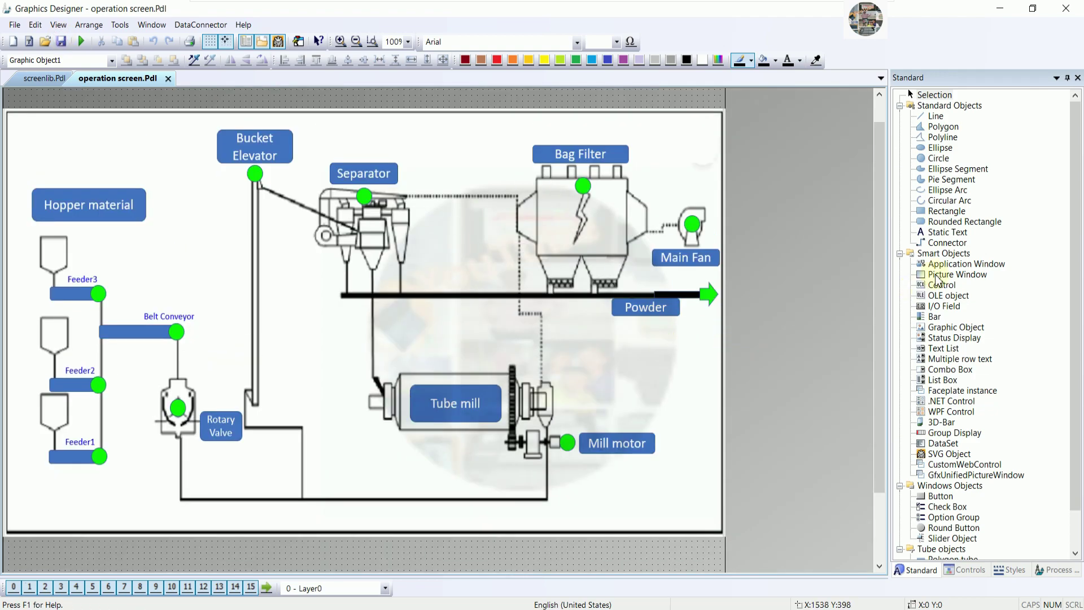
click(958, 275)
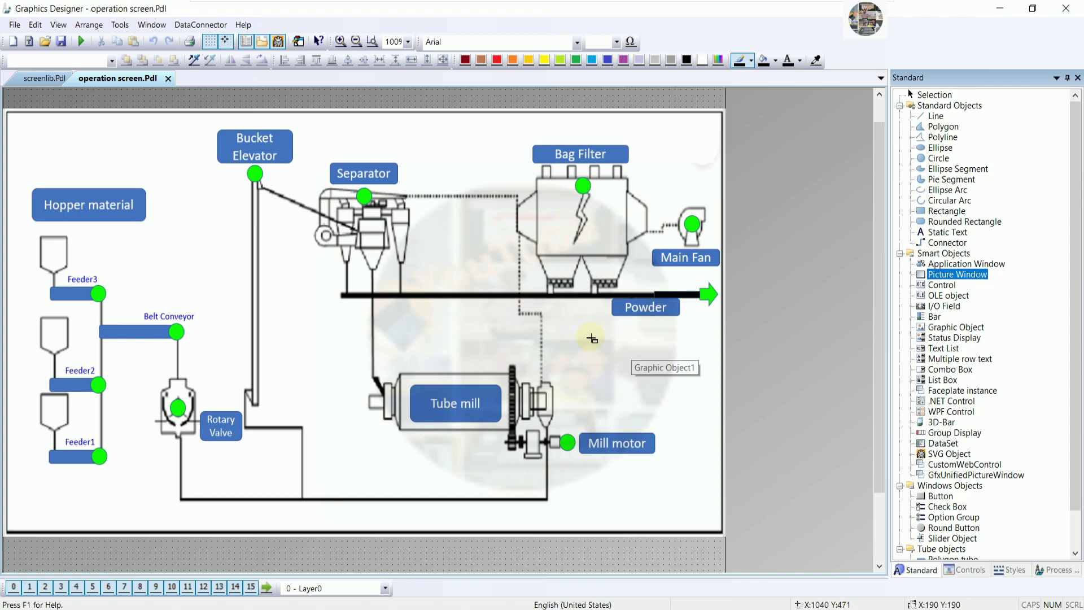
drag(591, 335, 682, 401)
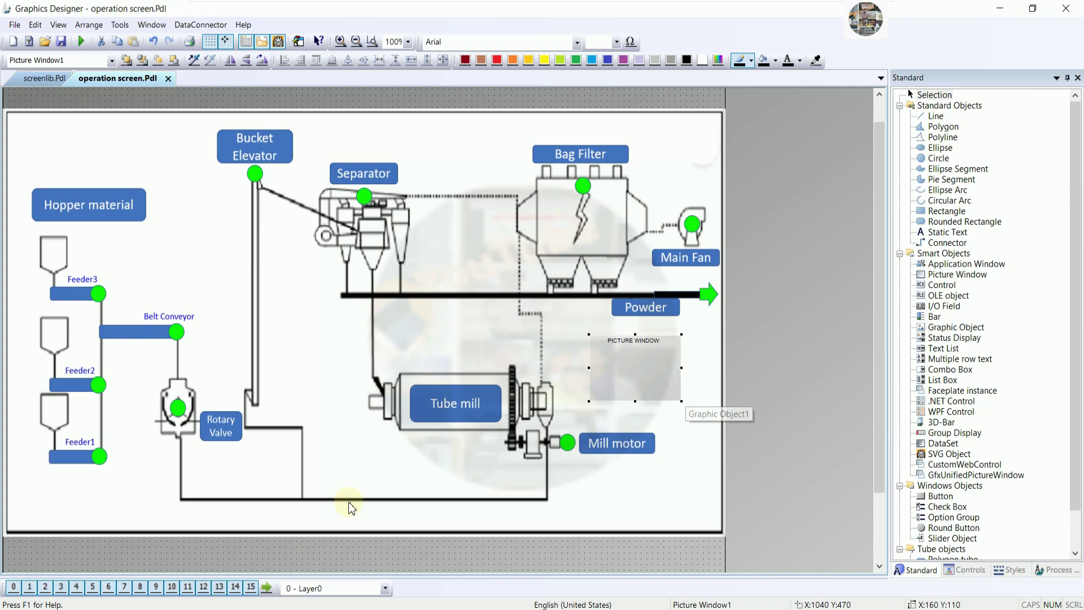
Step: Show the Miscellaneous properties of the new picture window in an enlarged Object Properties pane
drag(317, 579, 371, 426)
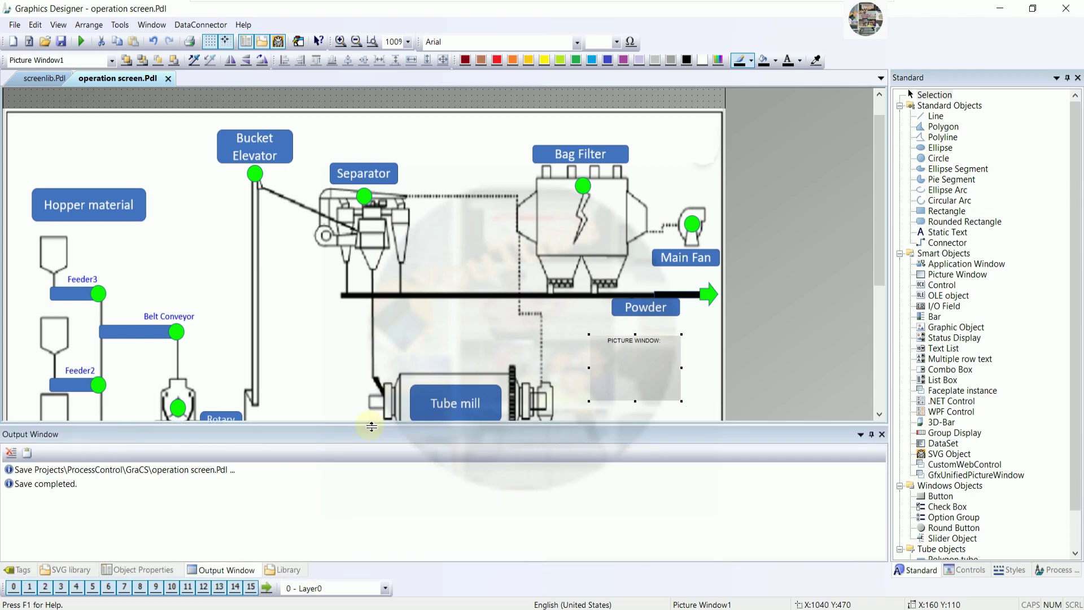
right_click(650, 353)
click(699, 511)
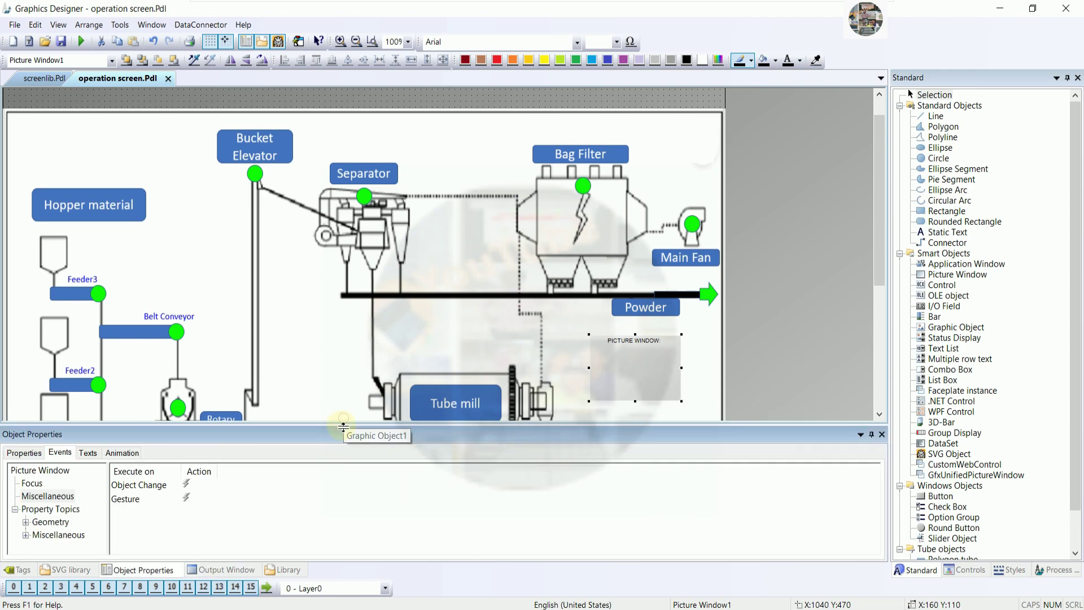
drag(342, 425, 353, 367)
scroll(469, 301, down, 3)
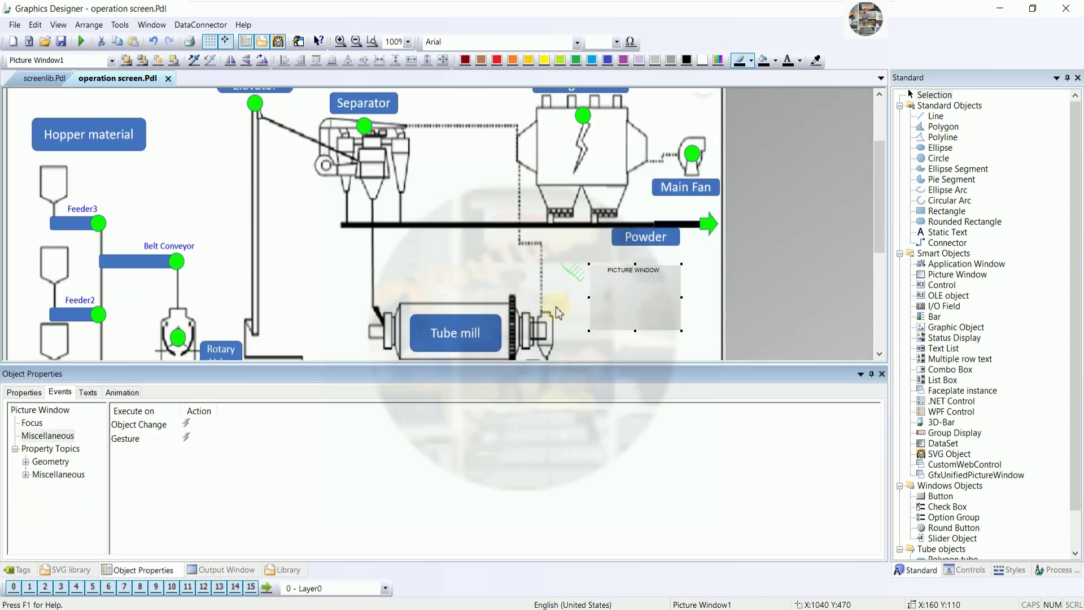
click(26, 394)
click(39, 435)
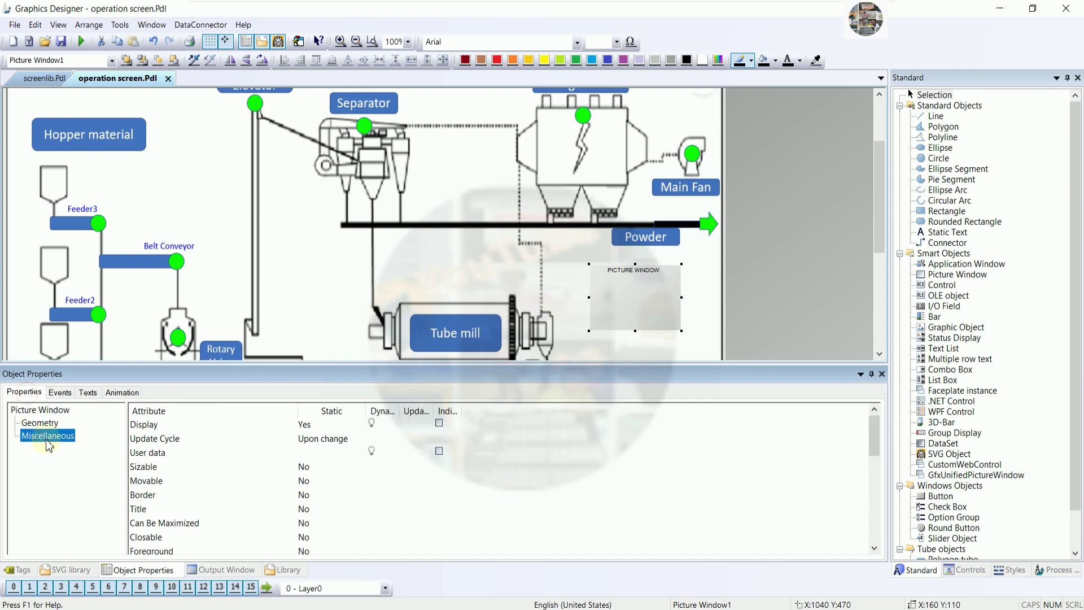
Step: Set the picture window's Display to No, and set Sizable, Movable, Border, Title and Closable to Yes
click(277, 429)
scroll(274, 441, down, 1)
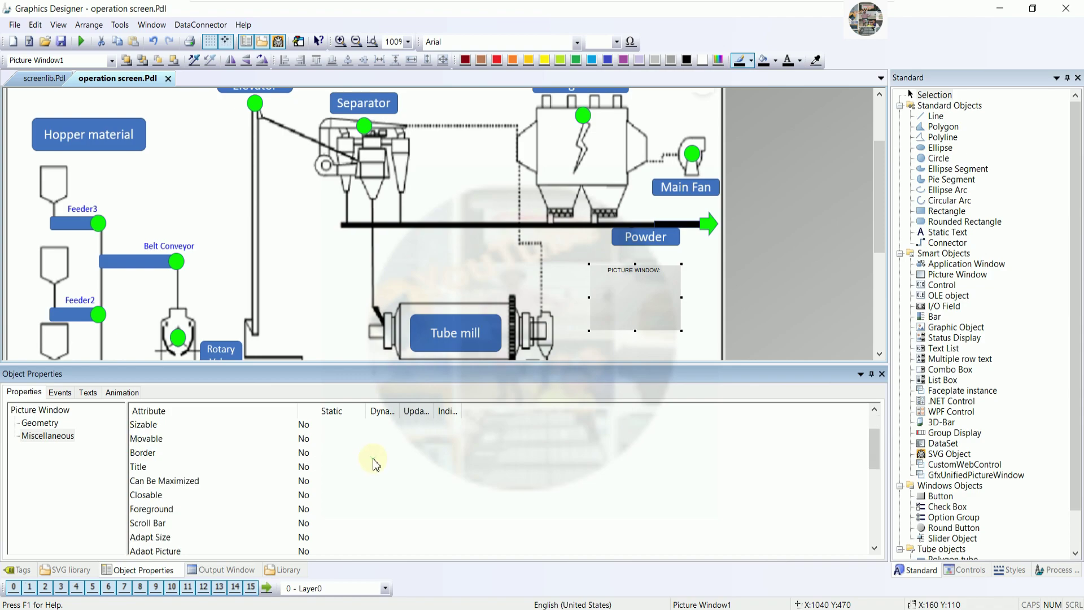
double_click(247, 426)
double_click(251, 439)
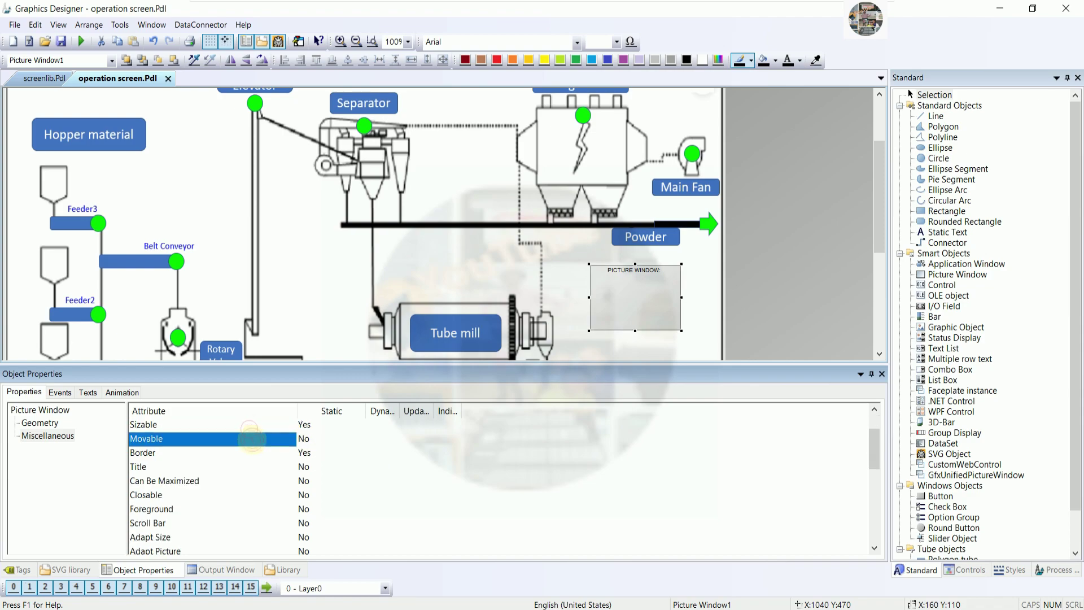
double_click(250, 467)
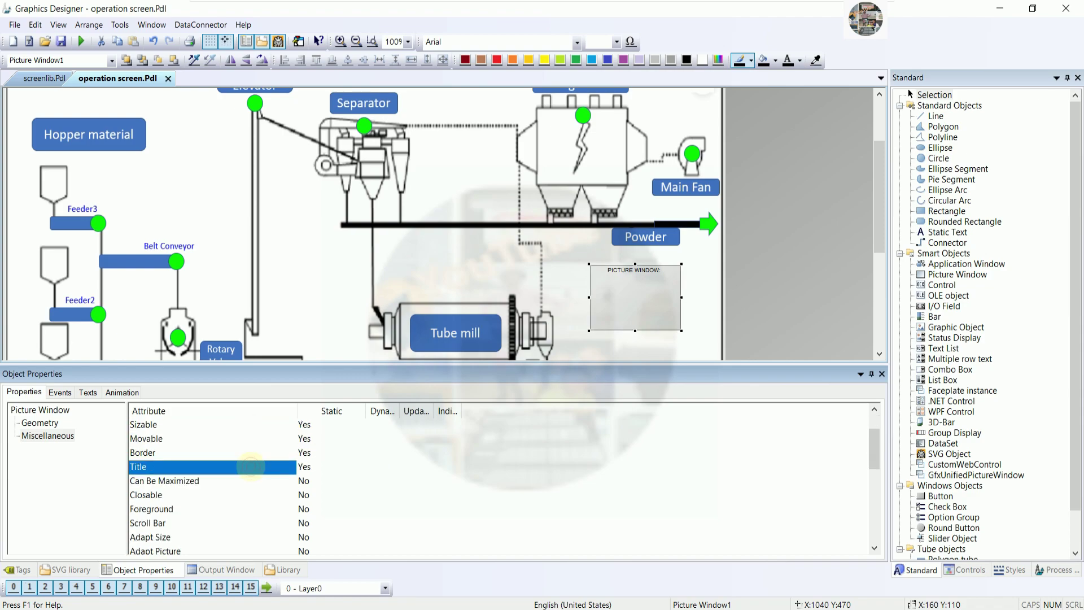
double_click(235, 495)
scroll(277, 511, down, 1)
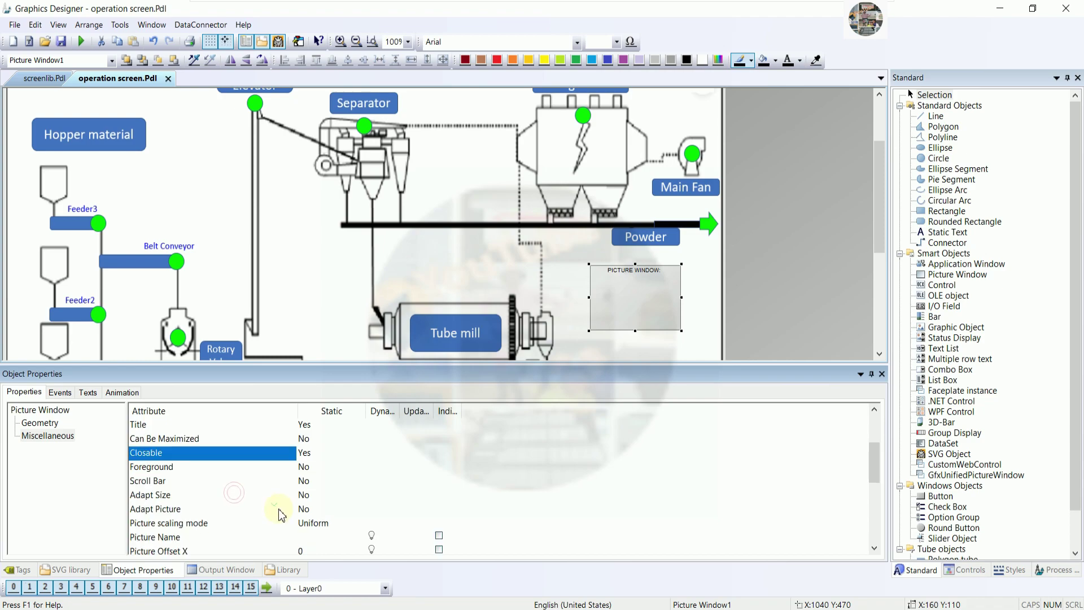
click(221, 497)
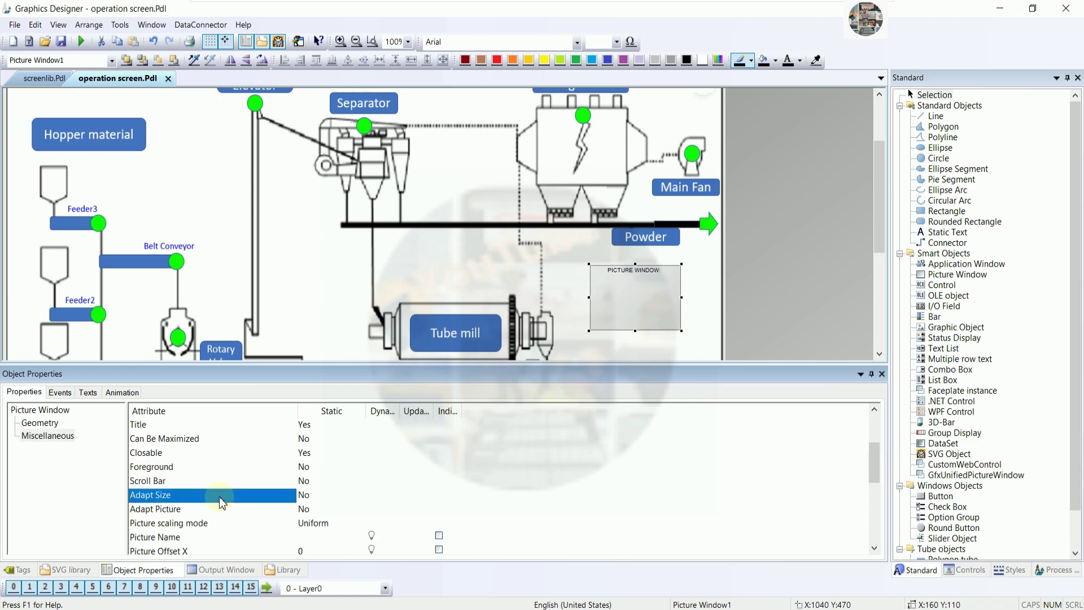
scroll(248, 497, down, 4)
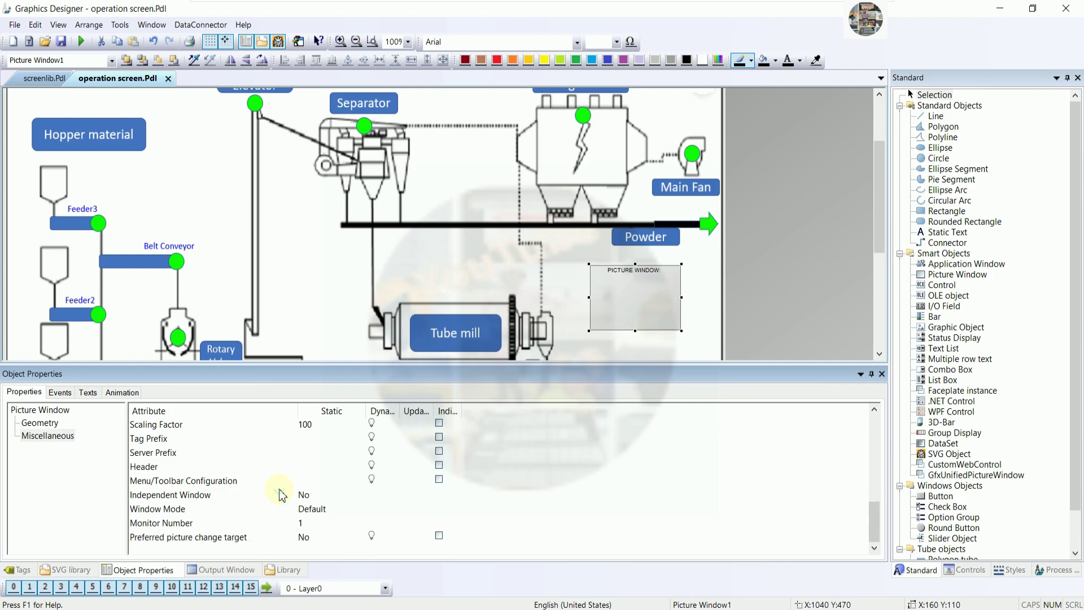
scroll(283, 491, up, 5)
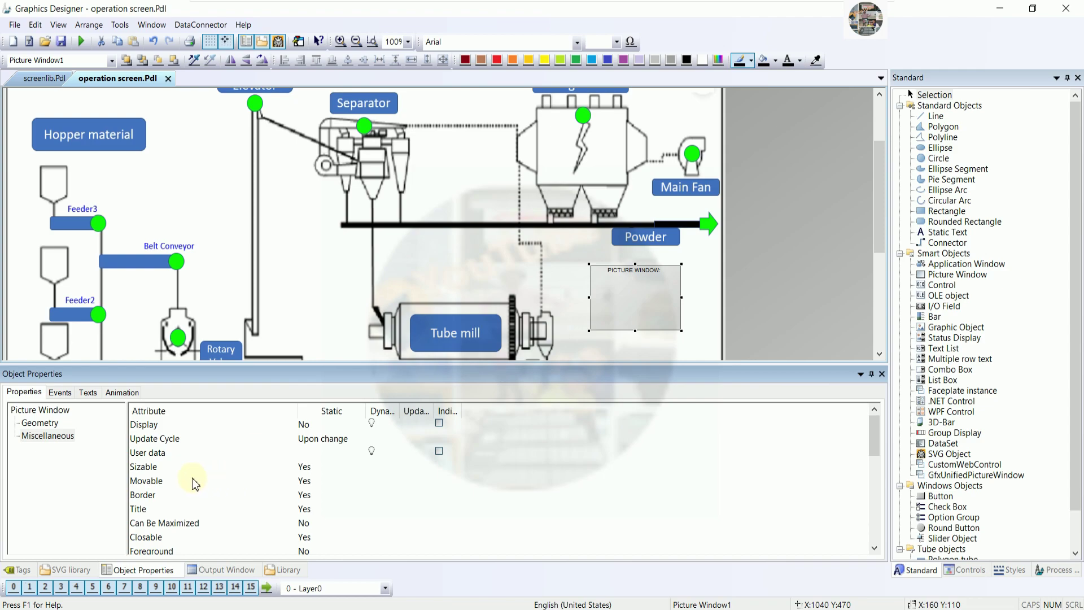
Step: Copy the picture window's object name, Picture Window1, from its general properties
click(39, 411)
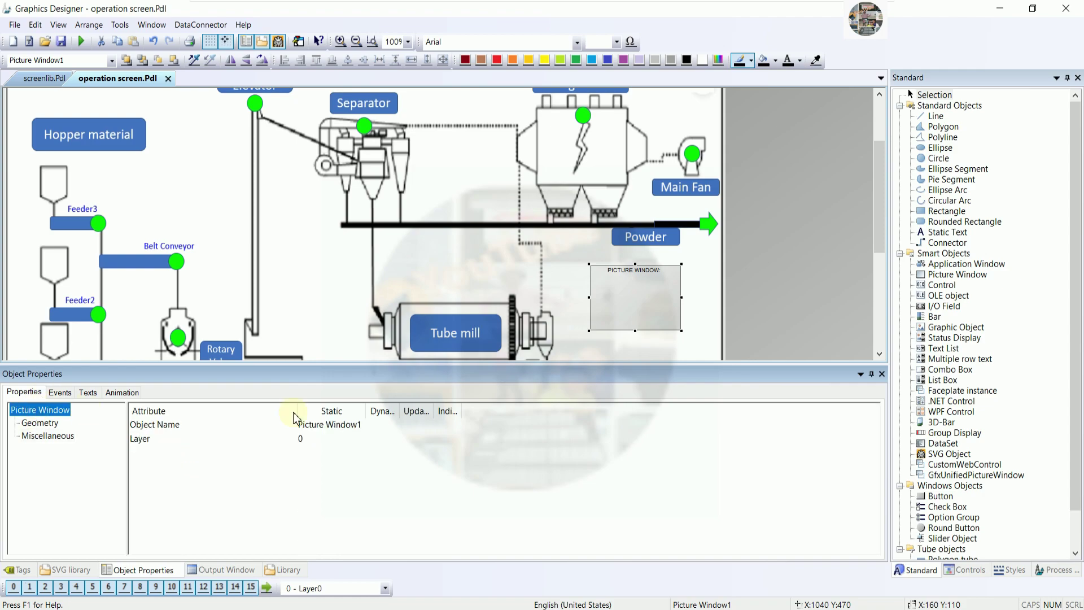
double_click(320, 433)
key(ctrl+c)
right_click(346, 425)
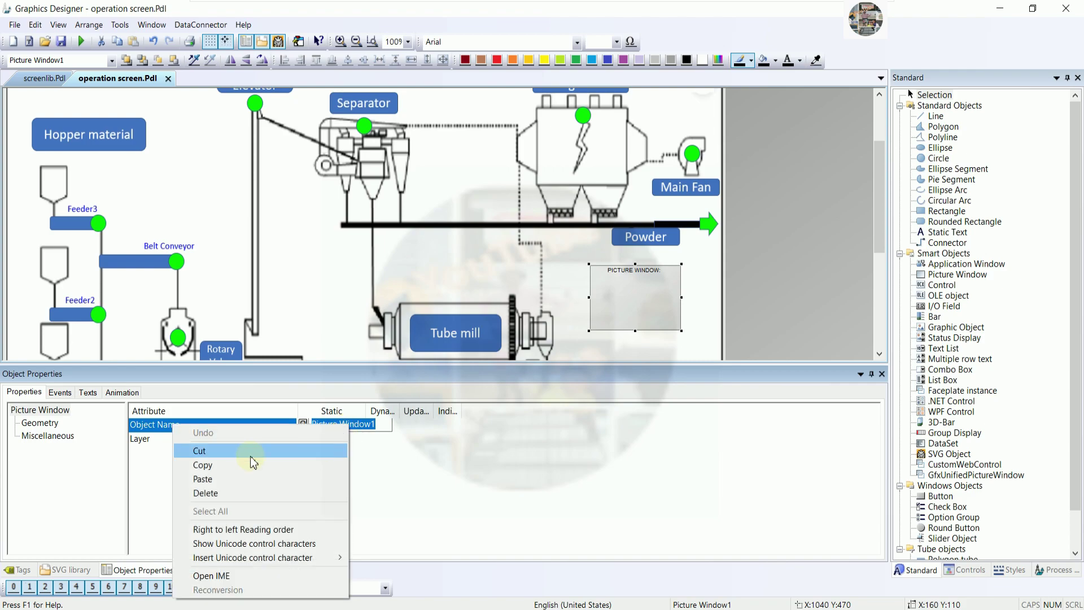
click(208, 464)
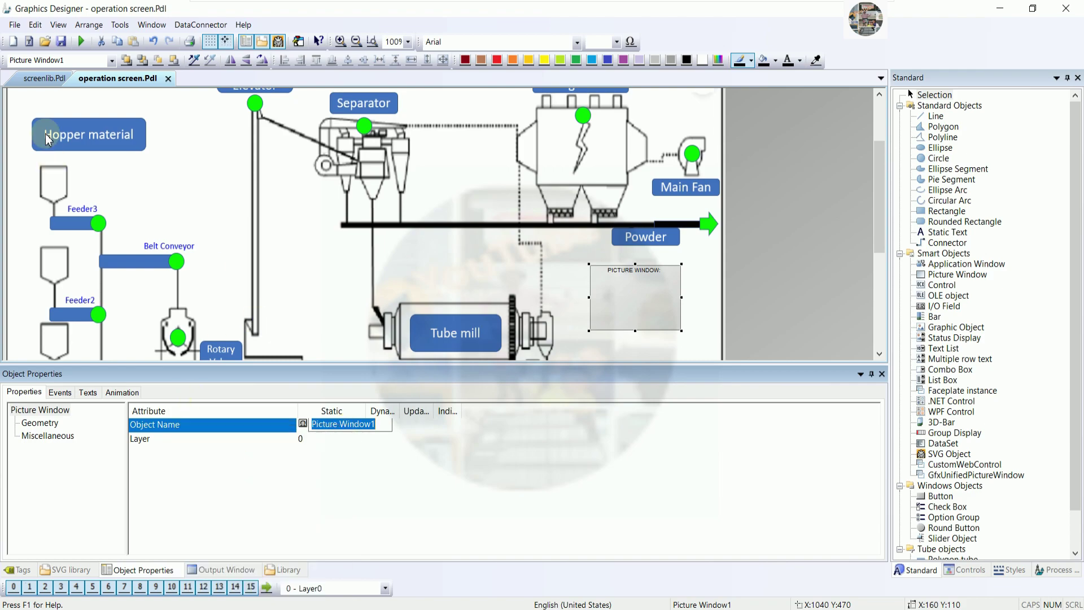
Step: Switch to screenlib.Pdl and open the existing C-Action on the picture's Open Picture event
click(37, 80)
right_click(281, 232)
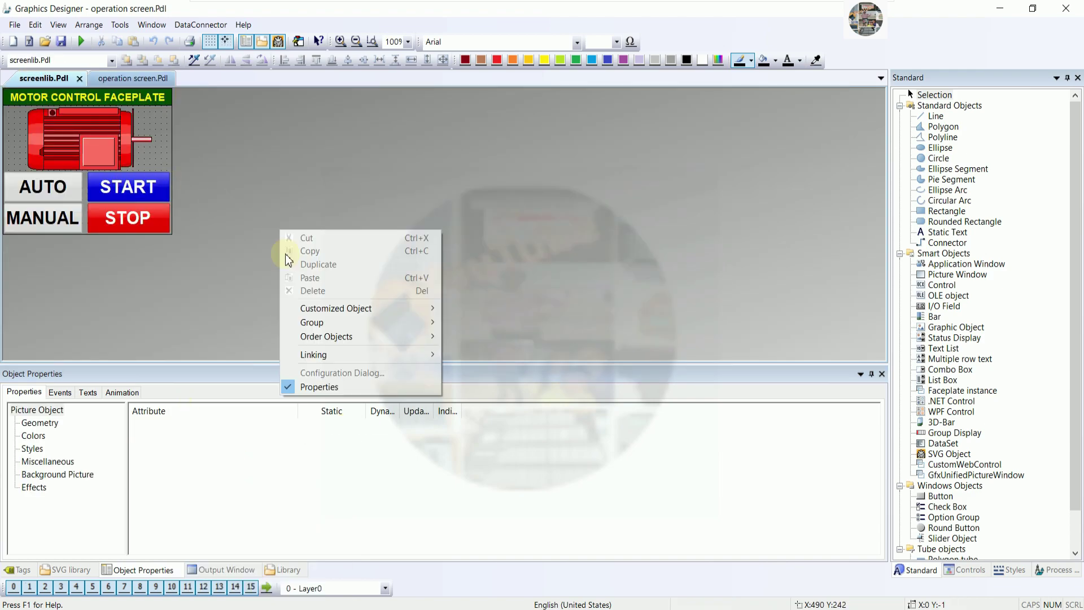
click(319, 387)
click(60, 392)
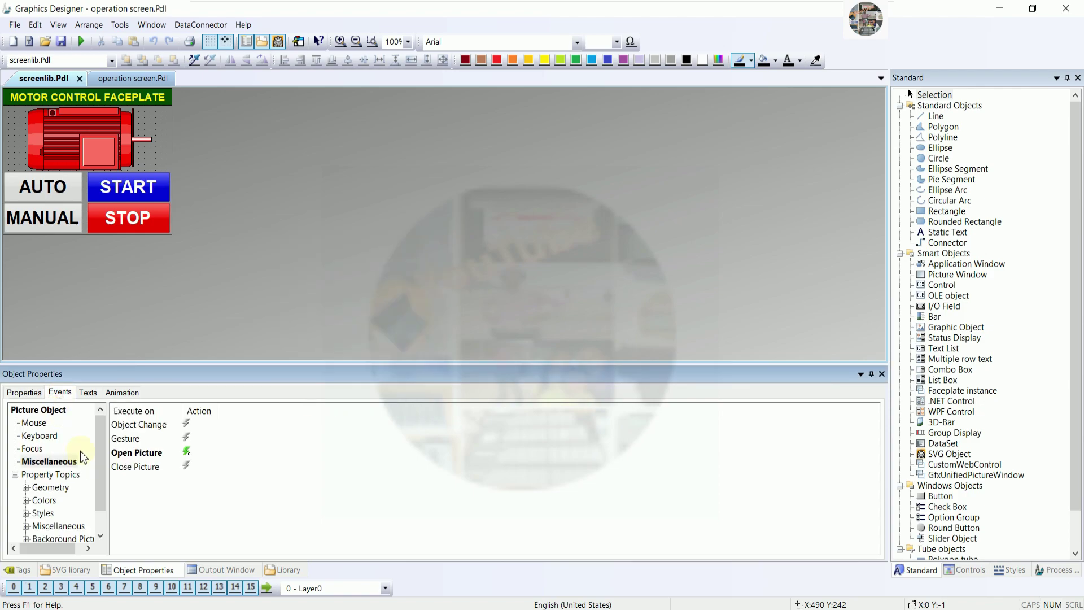
right_click(189, 452)
click(252, 476)
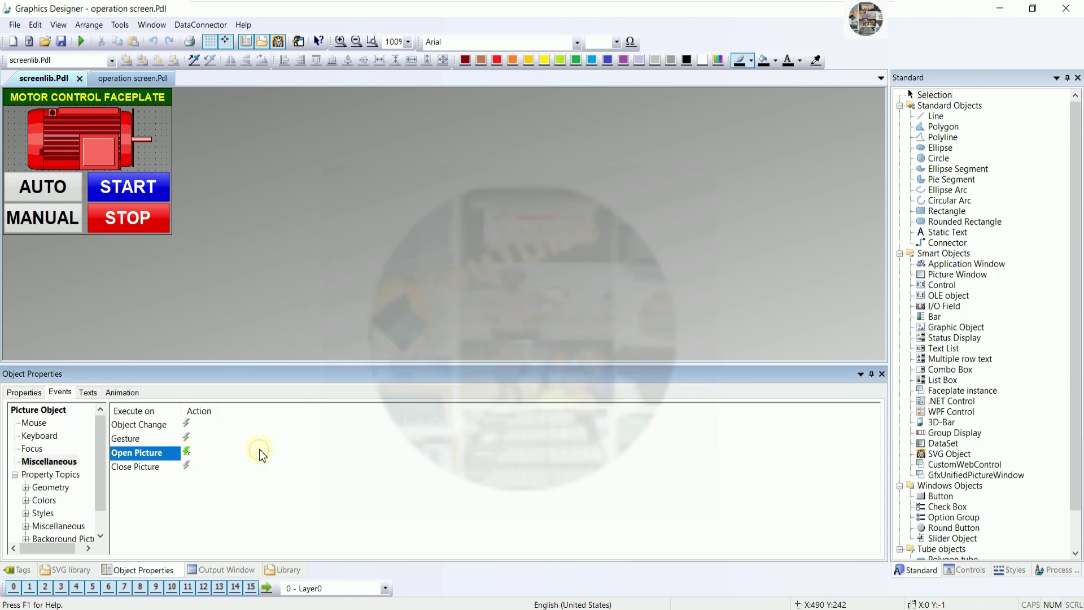
right_click(187, 452)
click(227, 458)
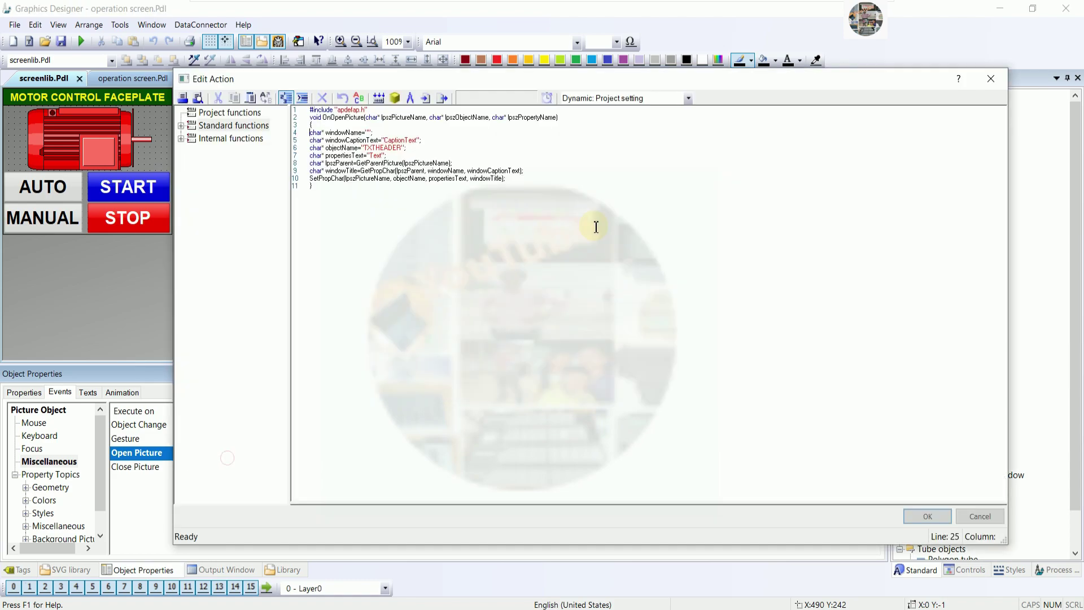
Step: Fill the empty windowName string with the copied name "Picture Window1", compile and accept the script, and save screenlib.Pdl
ctrl+scroll(504, 190, up, 5)
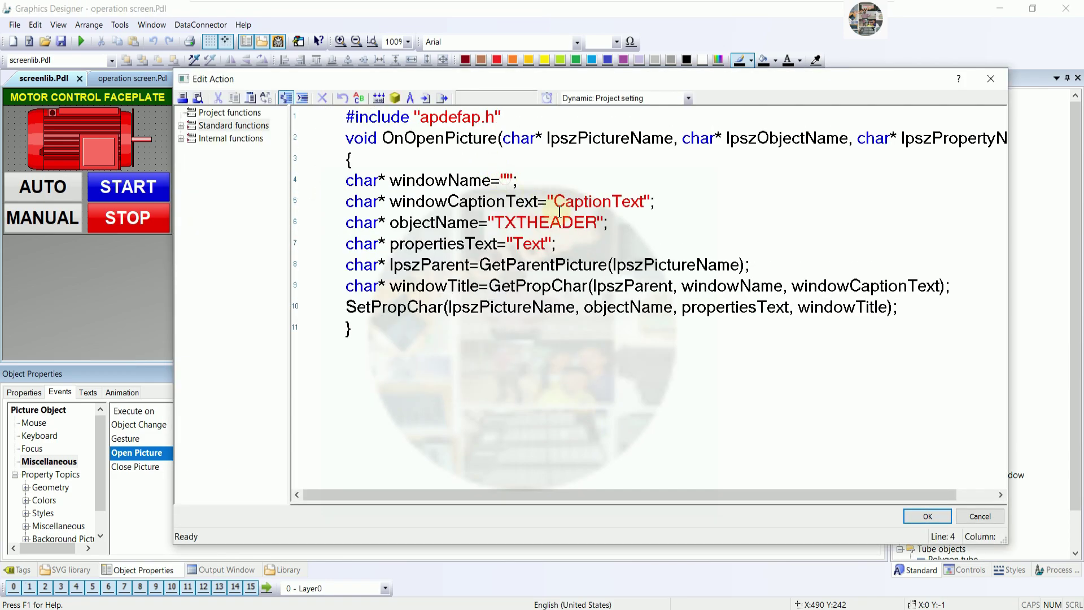
key(ctrl+v)
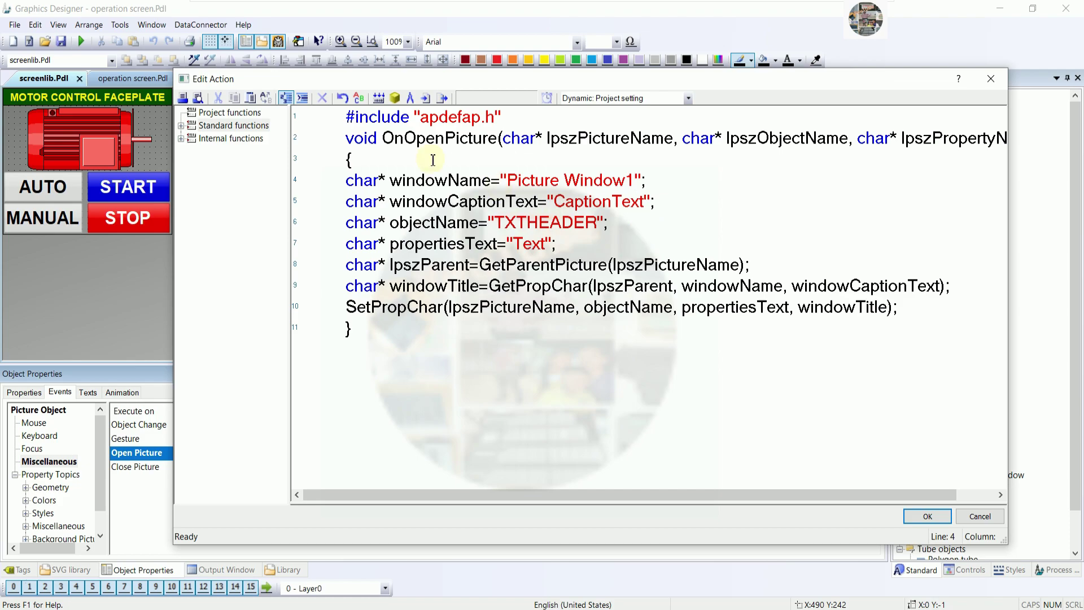
click(378, 98)
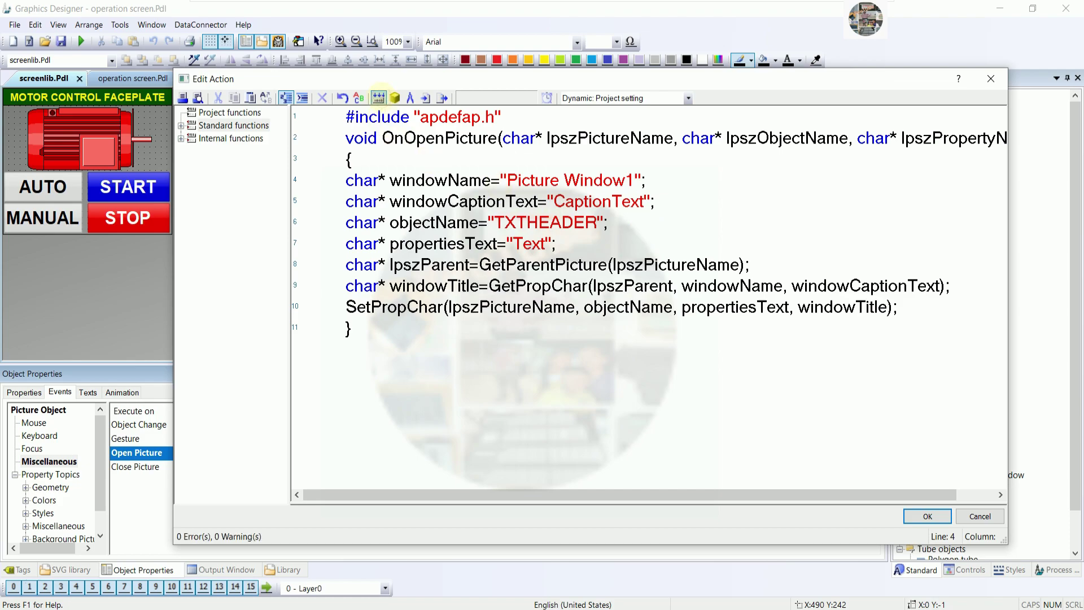
click(926, 517)
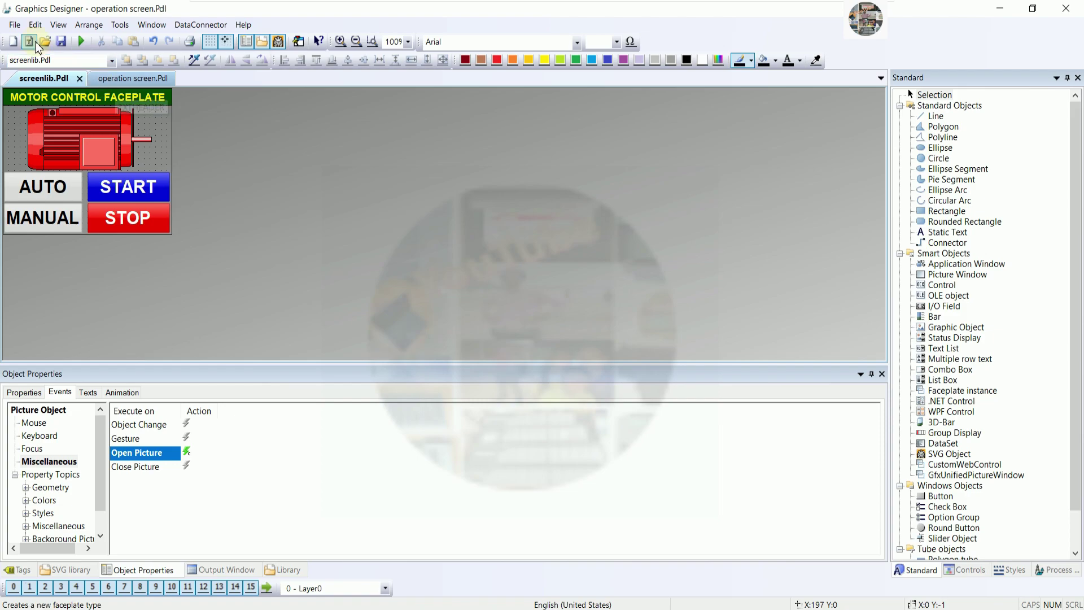
click(61, 41)
Step: Return to operation screen.Pdl and draw a circle about 30 by 30 over the Main Fan's green indicator
click(127, 79)
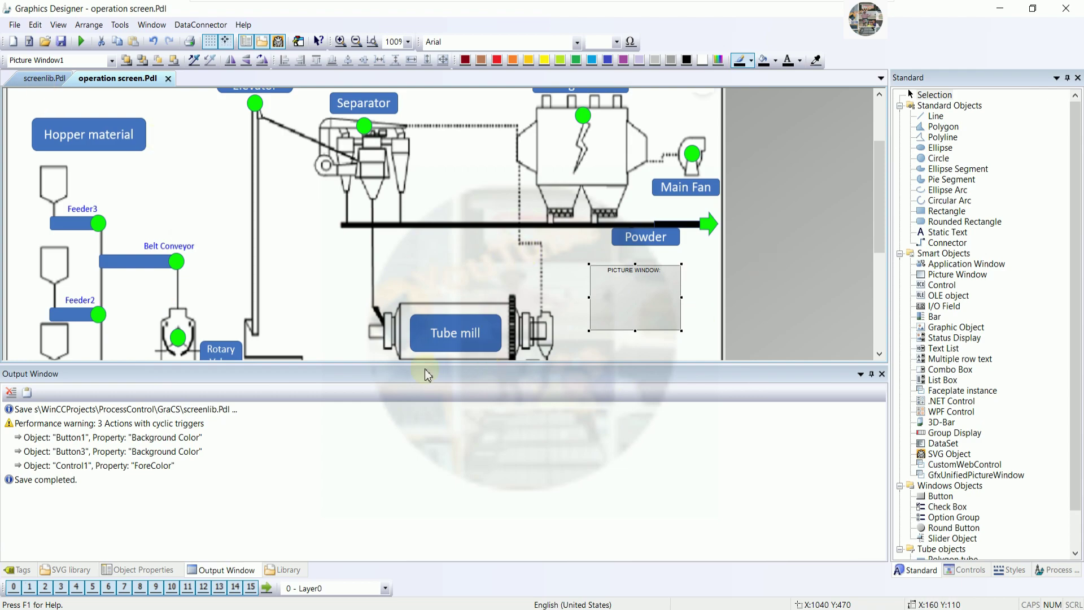
drag(389, 367, 417, 574)
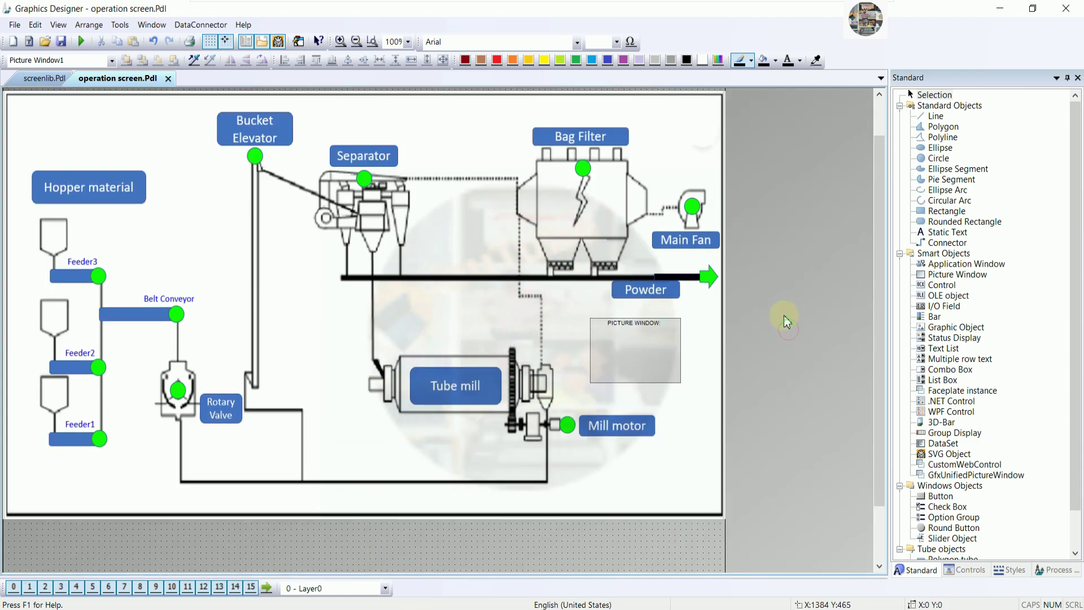
click(930, 160)
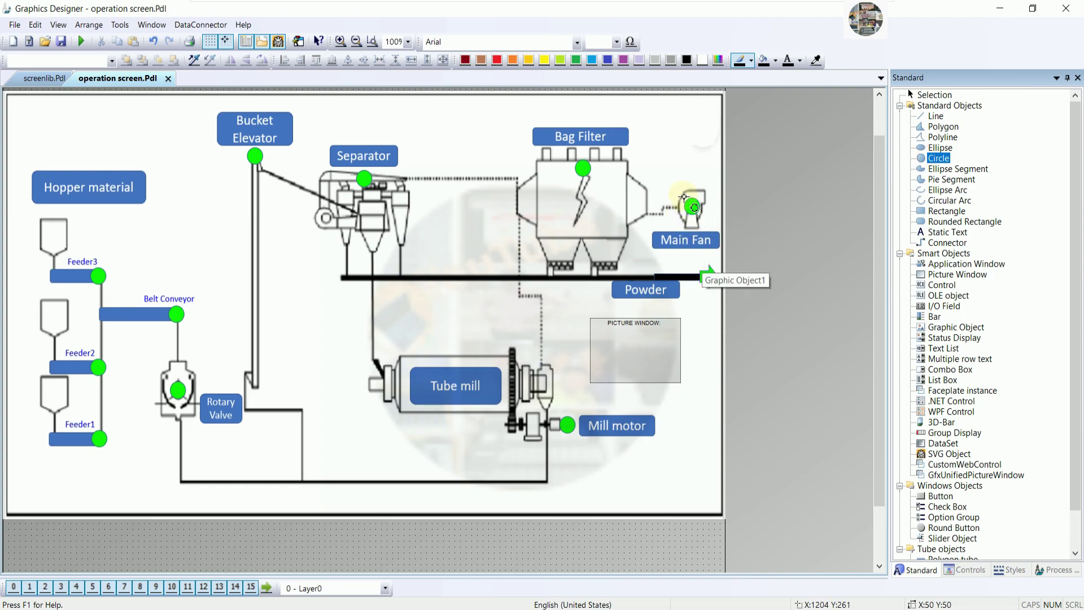
drag(684, 197, 700, 213)
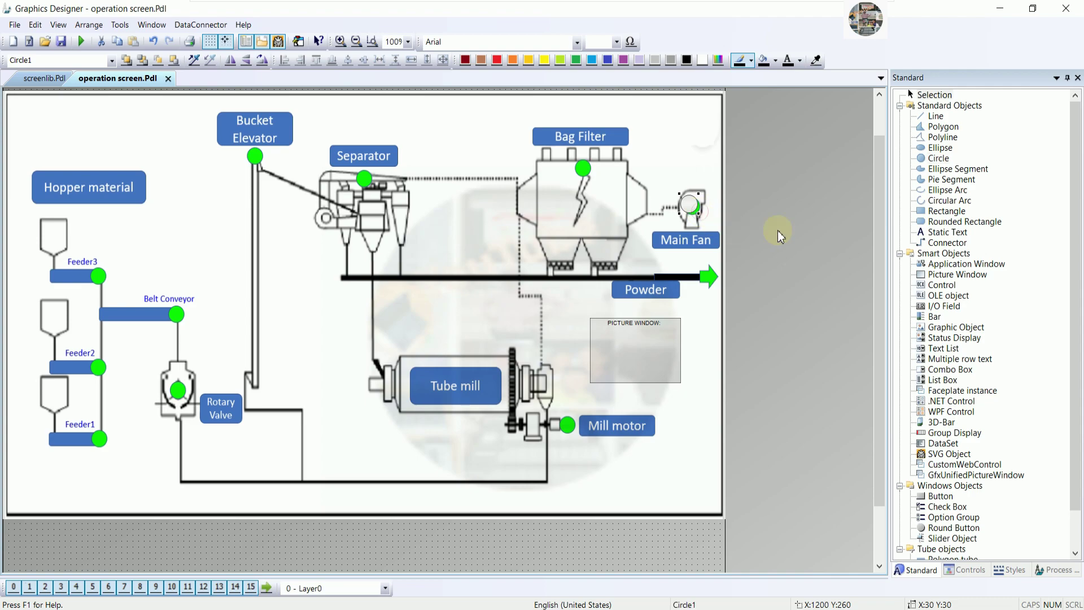
Step: Nudge the circle to X 1205, Y 263 so it covers the Main Fan's green indicator
key(Right)
key(Right)
key(Right)
key(Right)
key(Down)
key(Down)
key(Down)
key(Right)
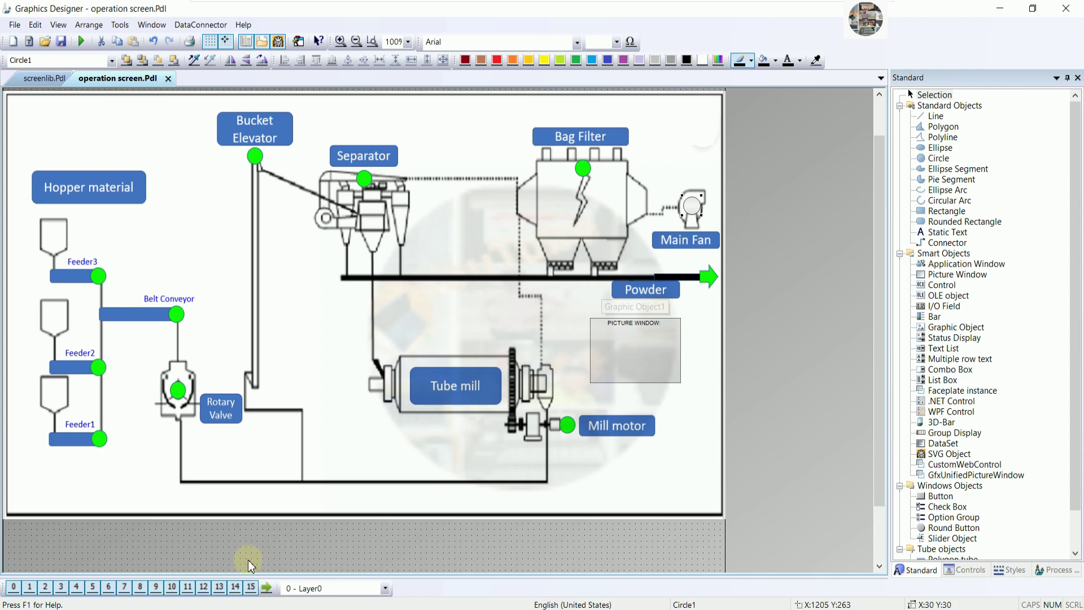
Step: Set the circle's Global Shadow and Global Color Scheme effects to No
drag(256, 574, 359, 360)
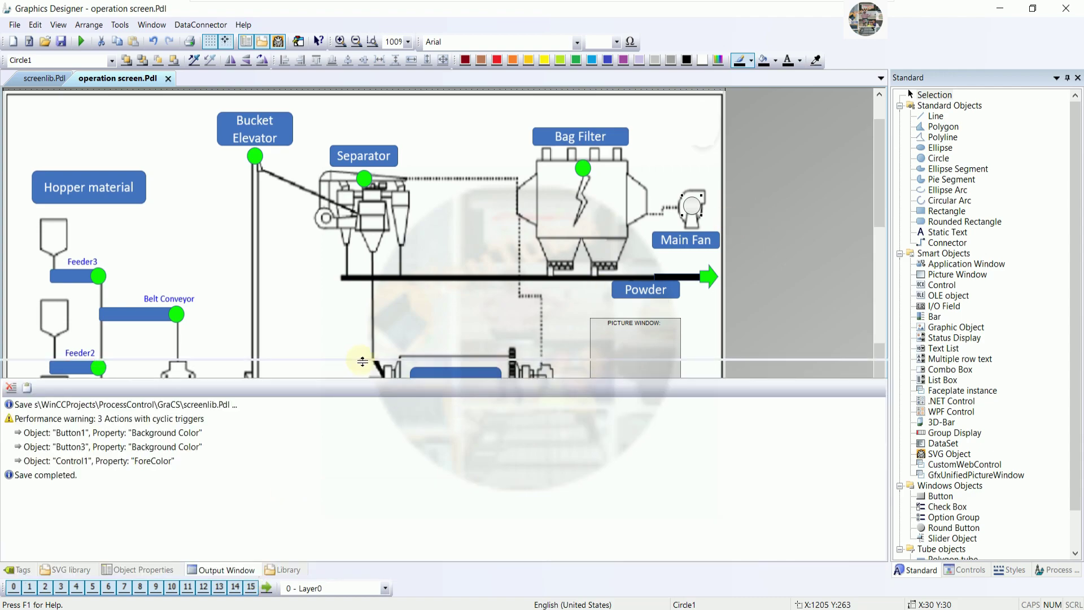
click(123, 570)
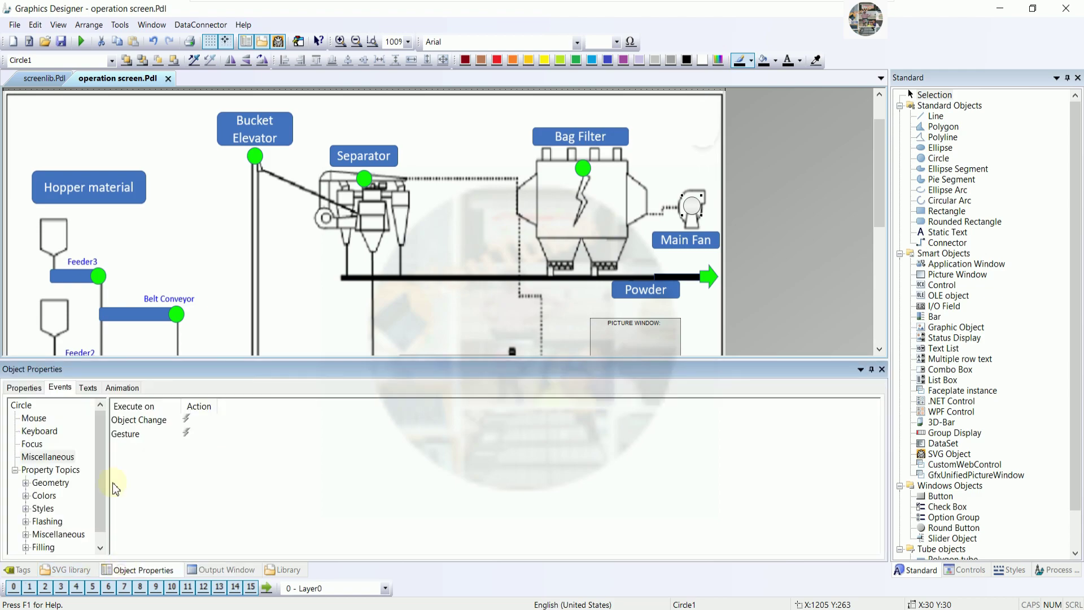
scroll(68, 522, down, 1)
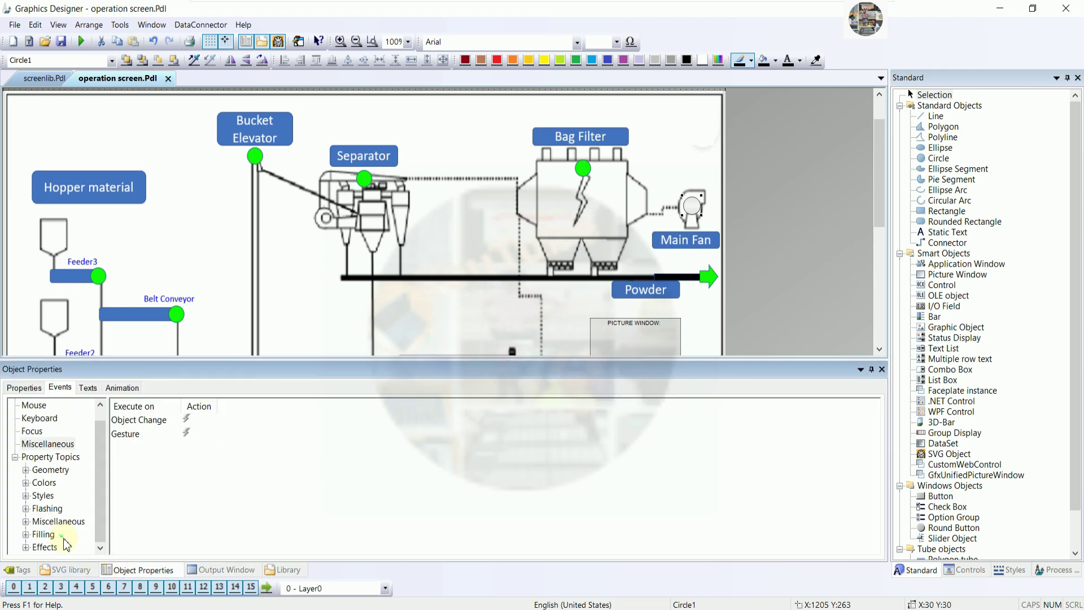
click(28, 390)
click(34, 496)
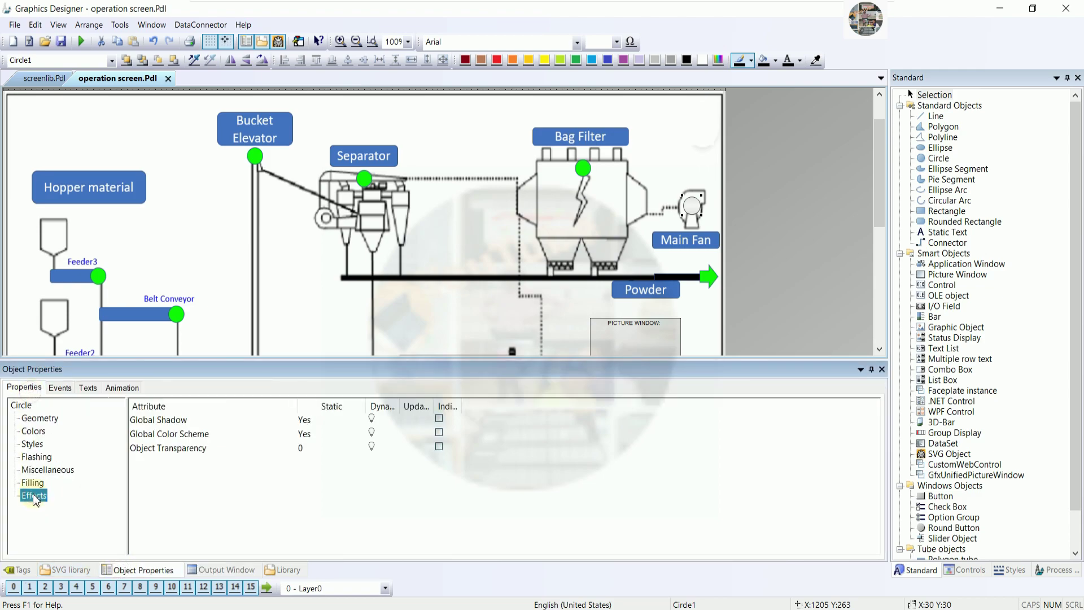
double_click(265, 434)
double_click(274, 420)
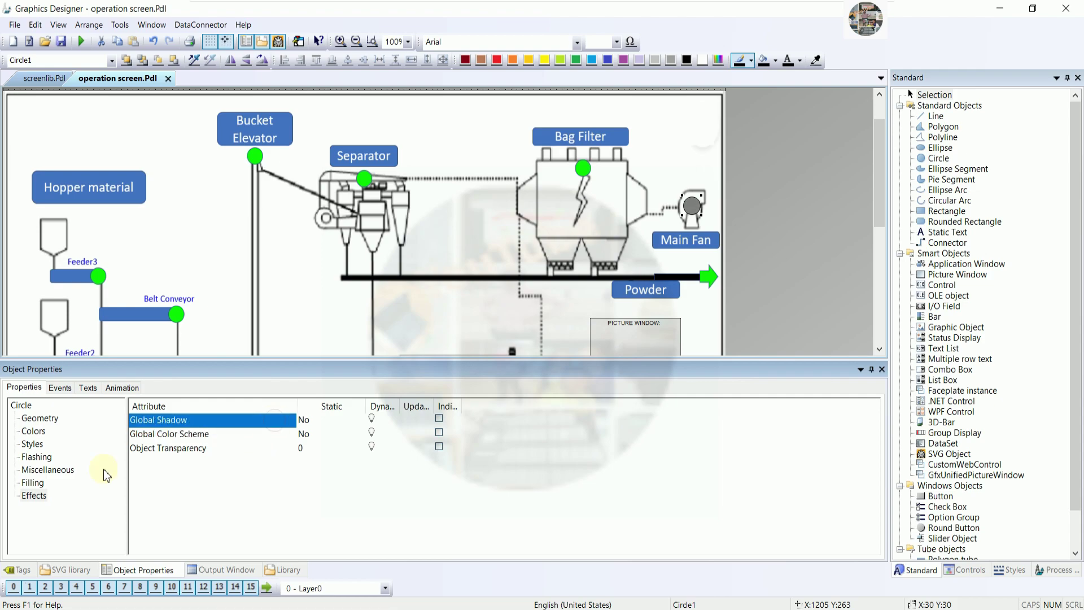
Step: Set the circle's Background Color to bright red and save operation screen.Pdl
click(33, 431)
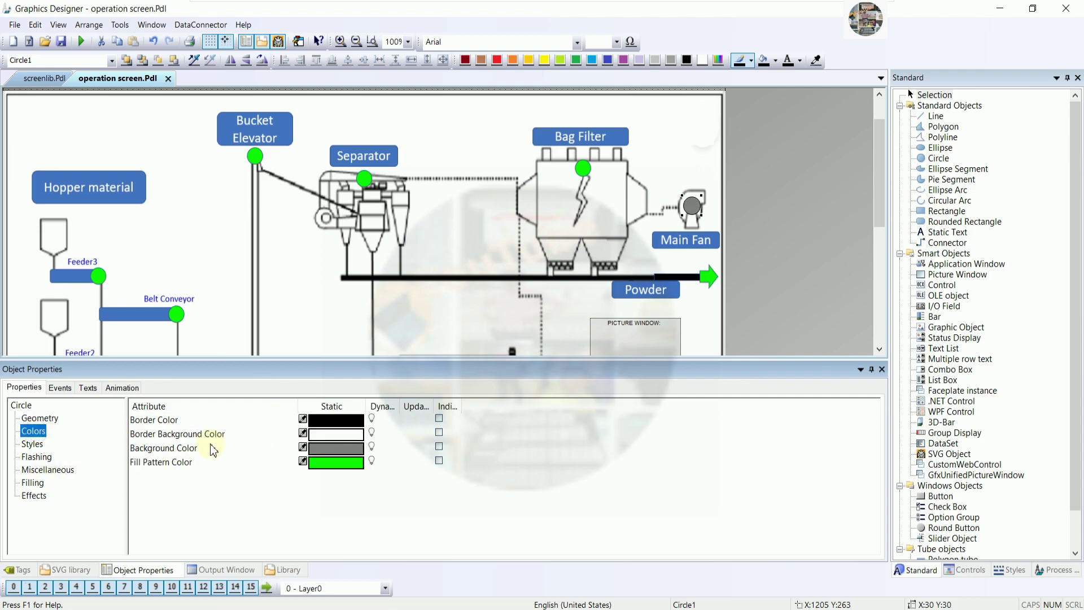
double_click(195, 450)
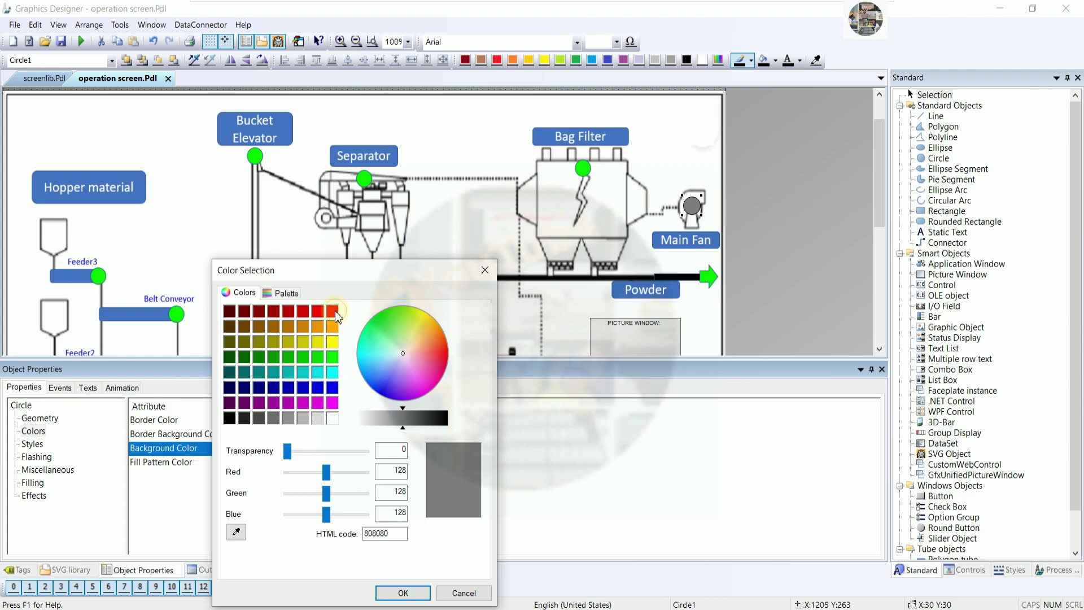
click(336, 313)
click(415, 591)
click(780, 304)
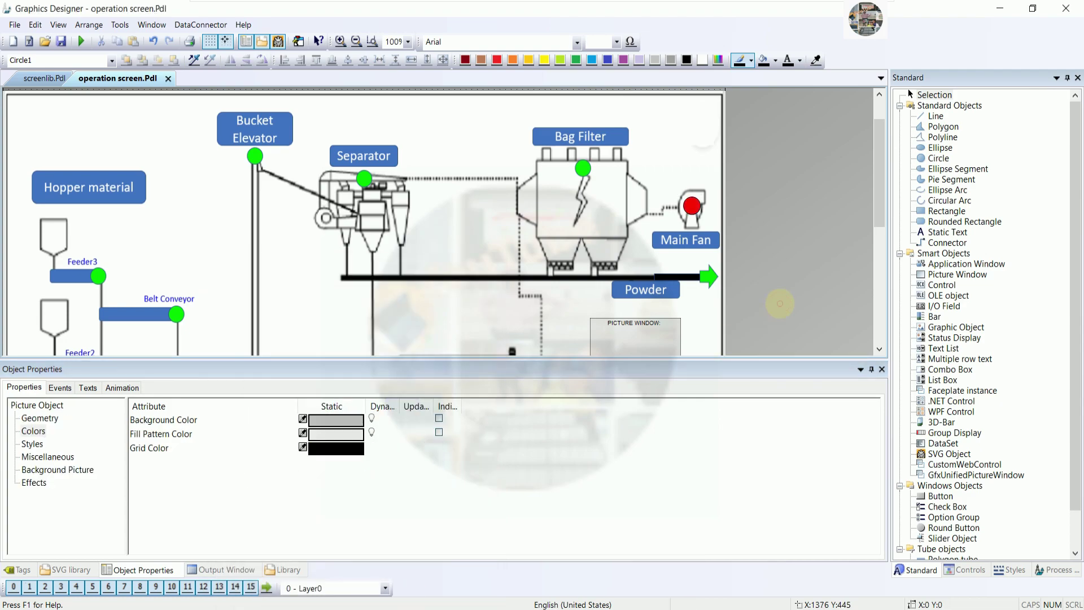
drag(333, 362, 340, 406)
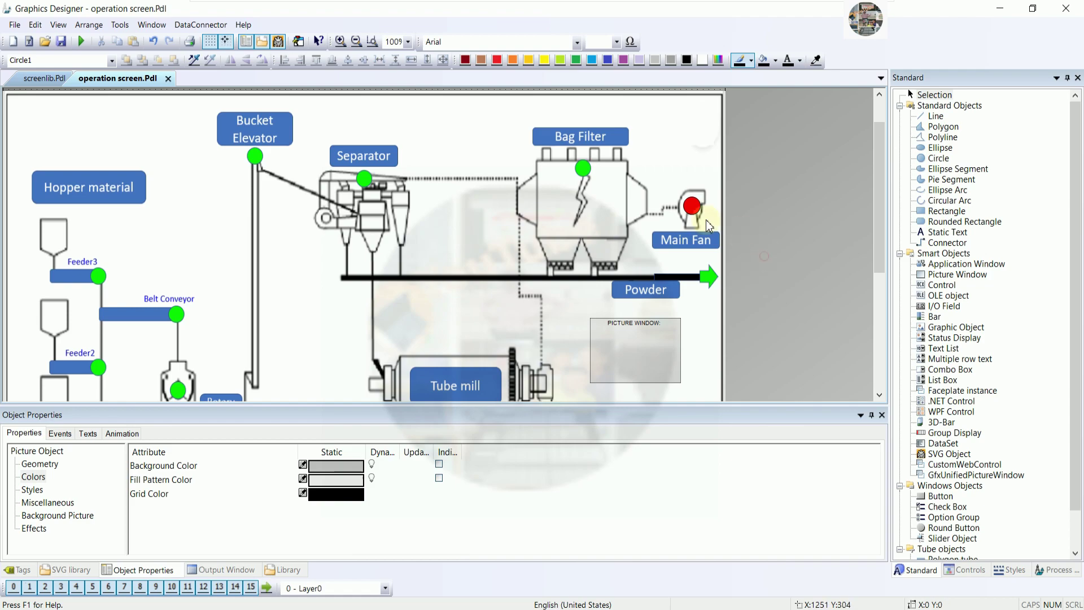
click(690, 210)
click(61, 42)
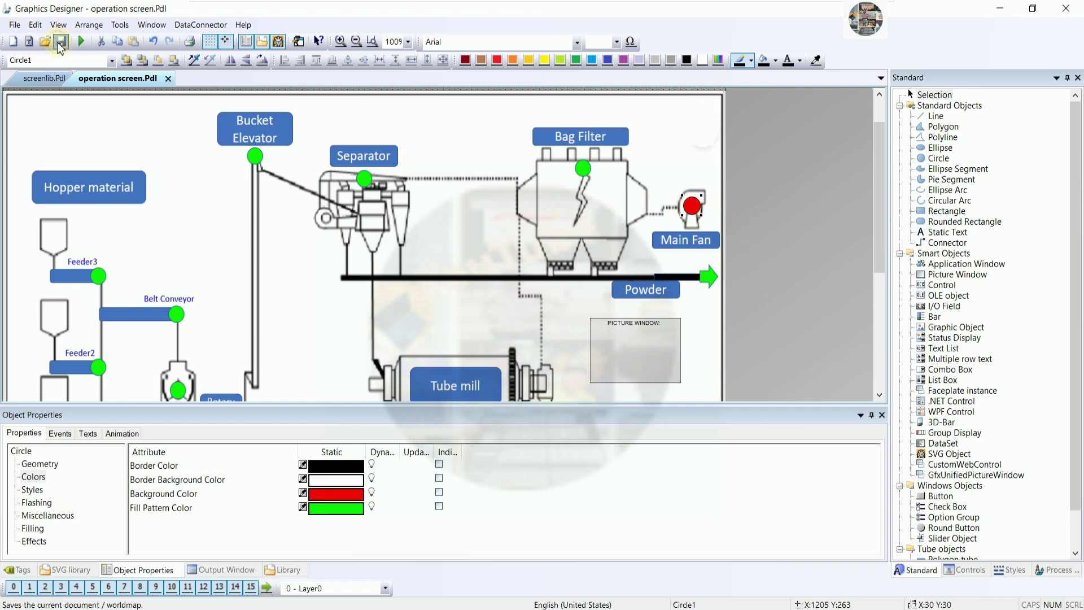
Step: Open a new C-Action on the Mouse Click event of the operation screen's picture object
click(61, 434)
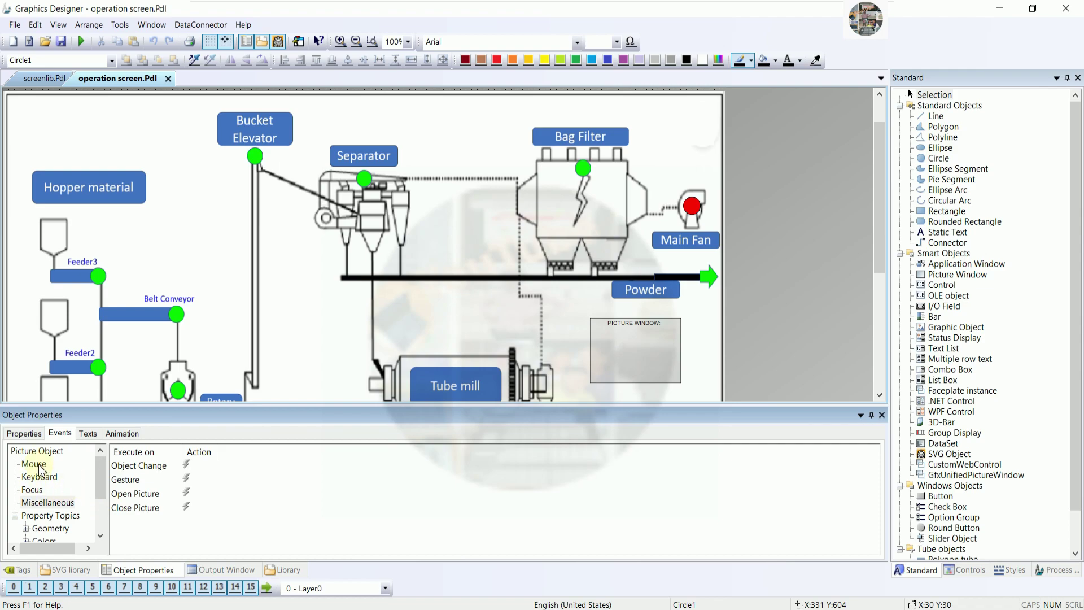
click(54, 506)
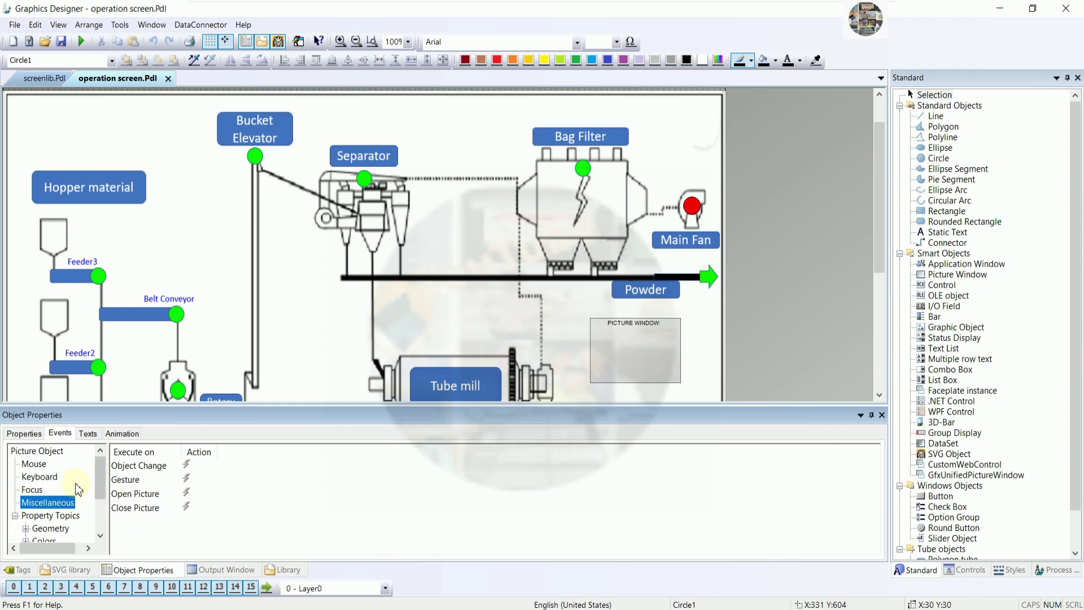
click(92, 435)
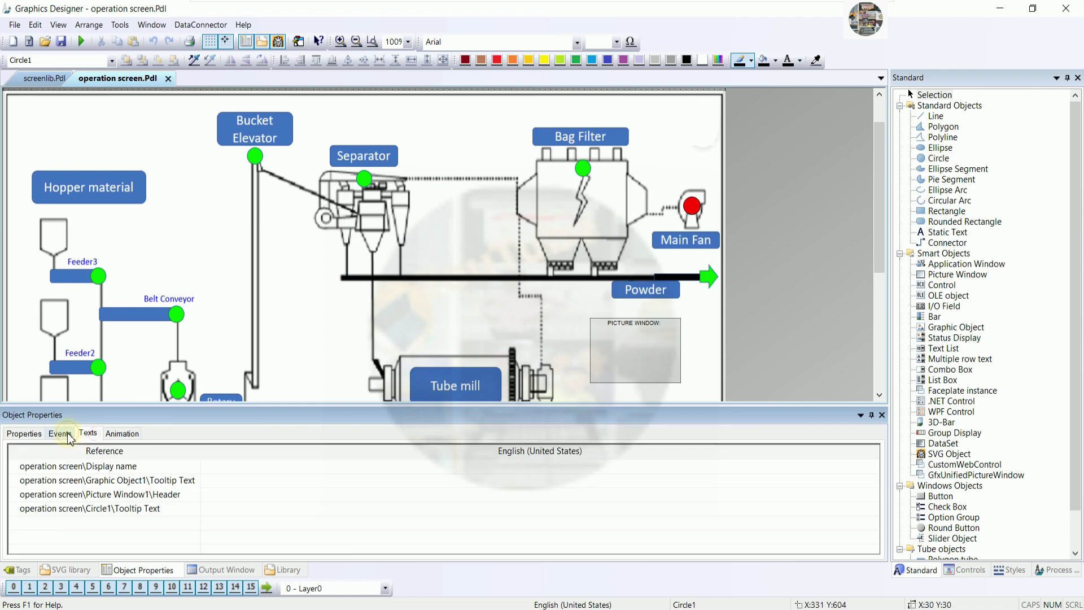
click(60, 433)
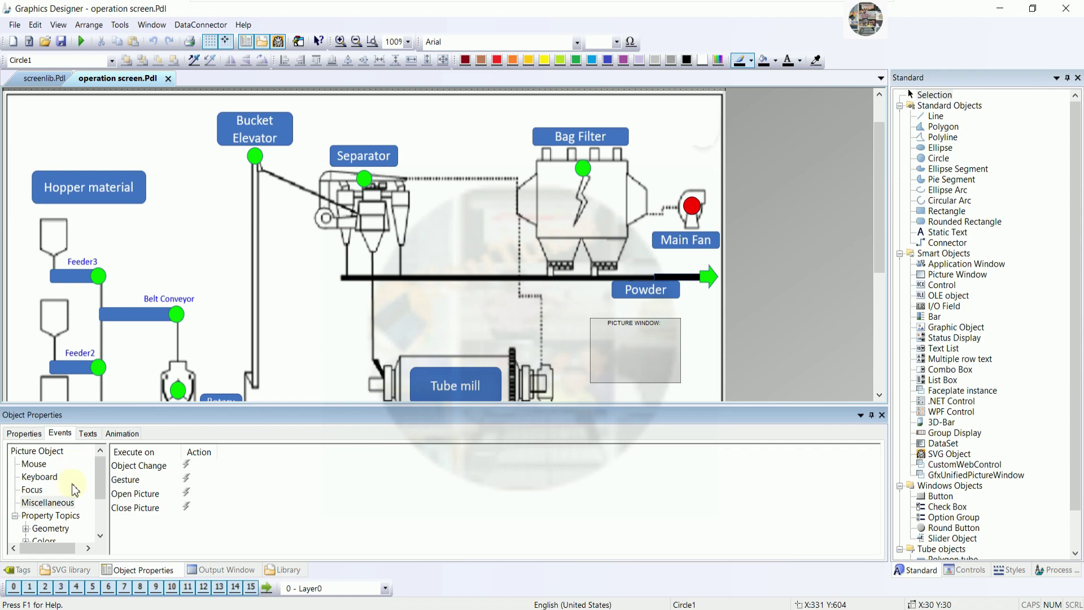
click(39, 477)
click(40, 466)
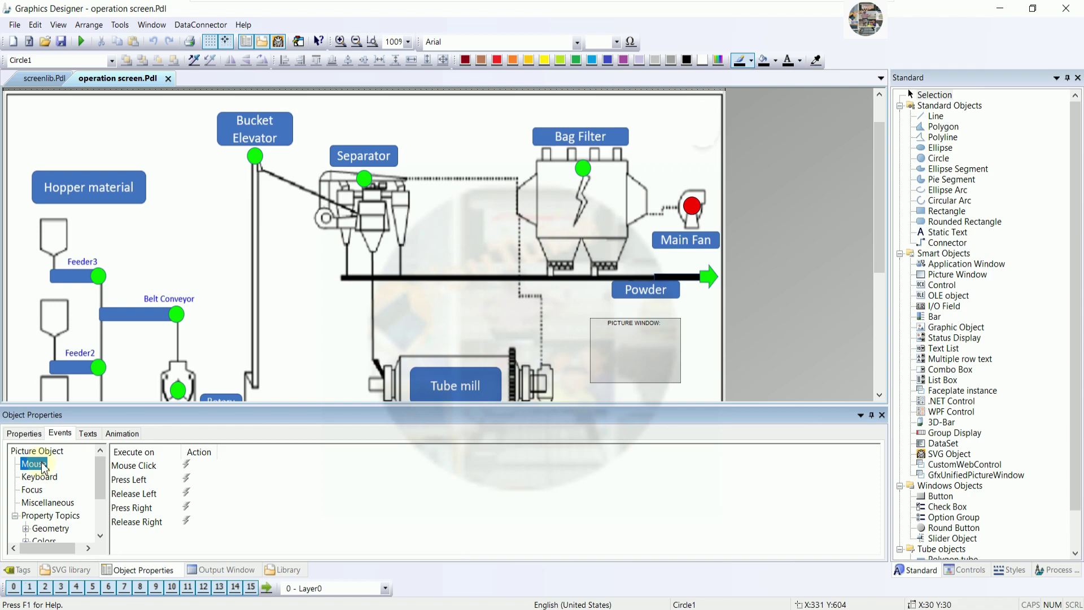
click(187, 468)
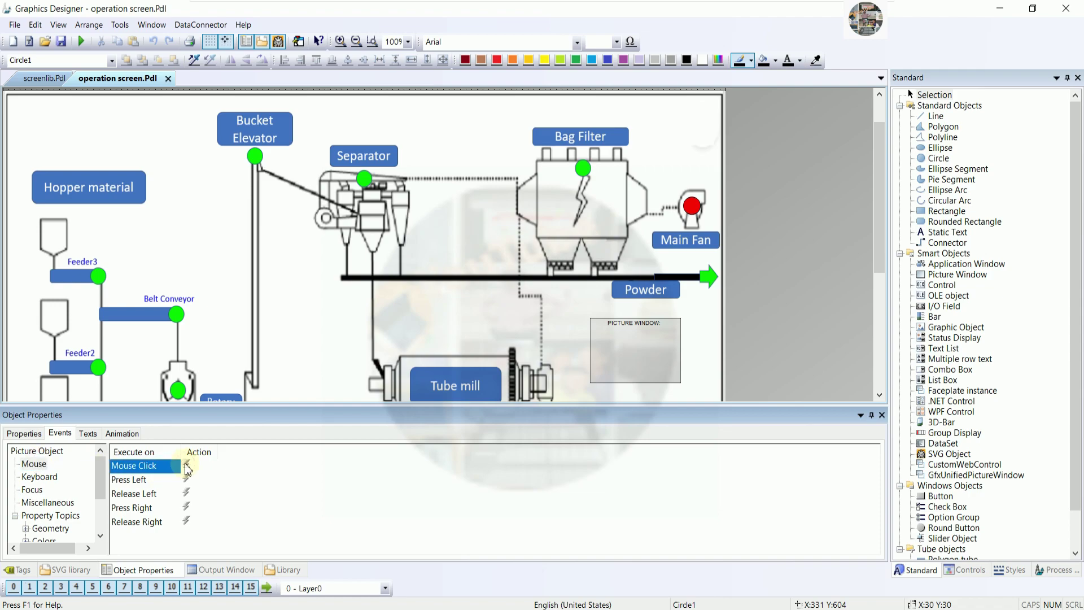
right_click(188, 469)
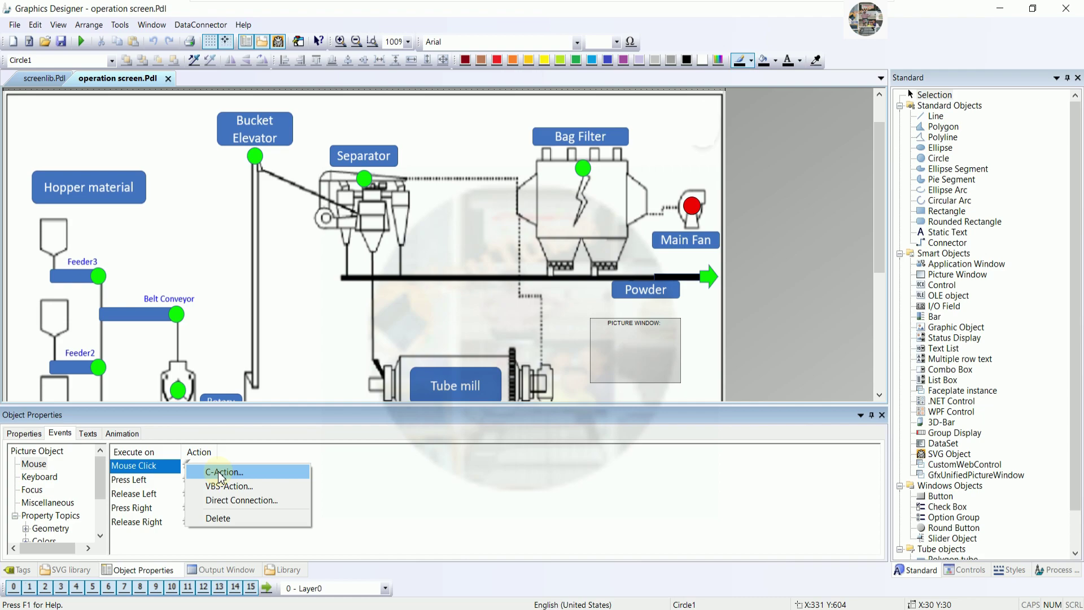
click(218, 471)
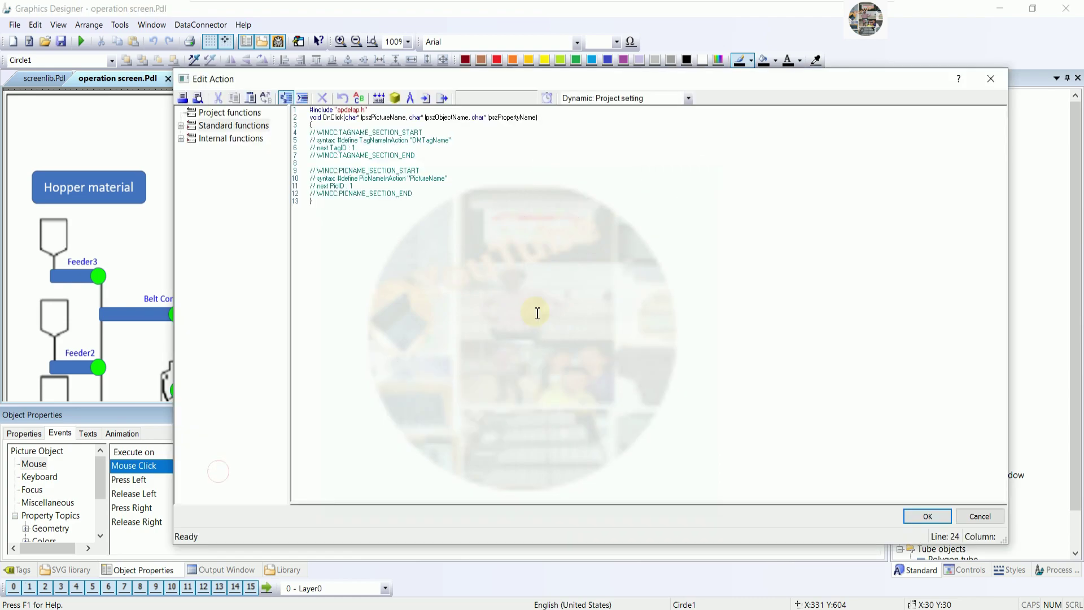
Step: Enlarge the code view and remove the generated tag-name and picture-name section comments from the OnClick function body
drag(504, 84, 599, 246)
drag(528, 360, 406, 298)
scroll(452, 316, up, 3)
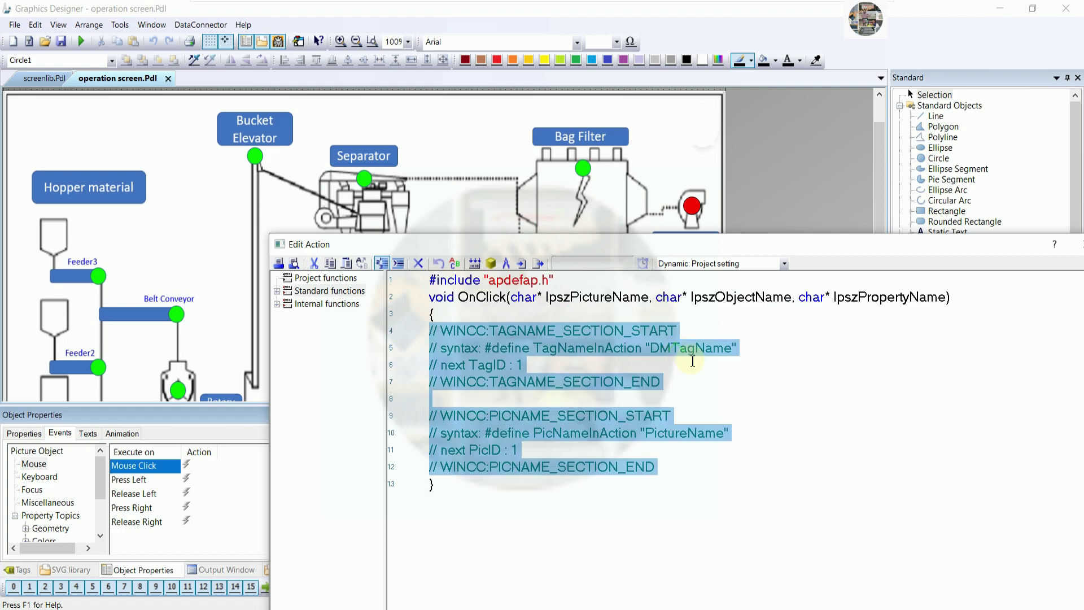
key(Delete)
key(Return)
key(Return)
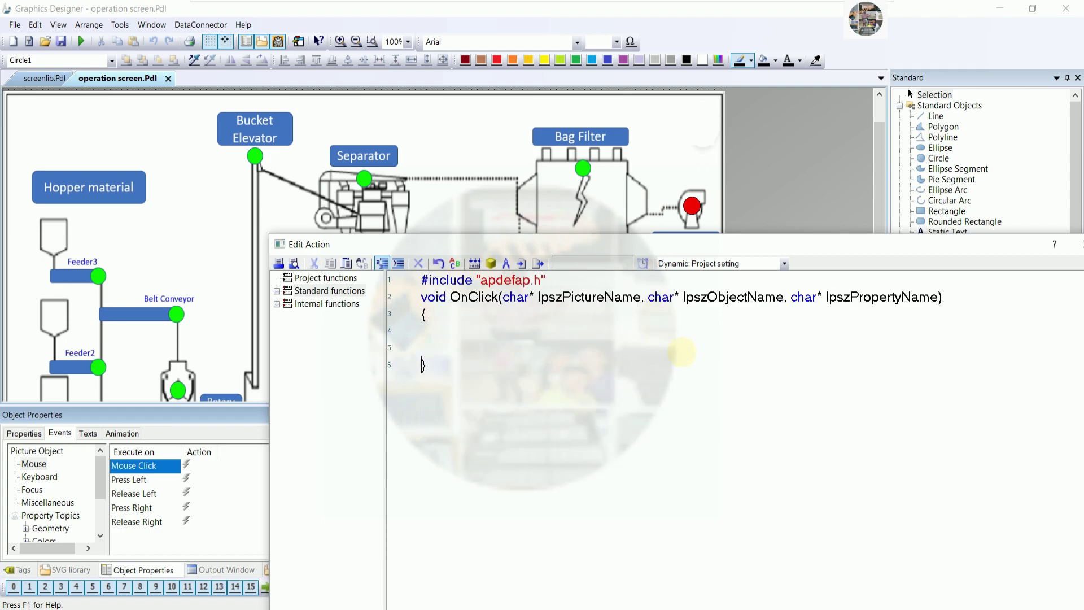
Step: Declare char *tagPrefix=""; and char * PictureName="screenlib"; inside the OnClick function
key(Up)
text(char *tagPrefix="";)
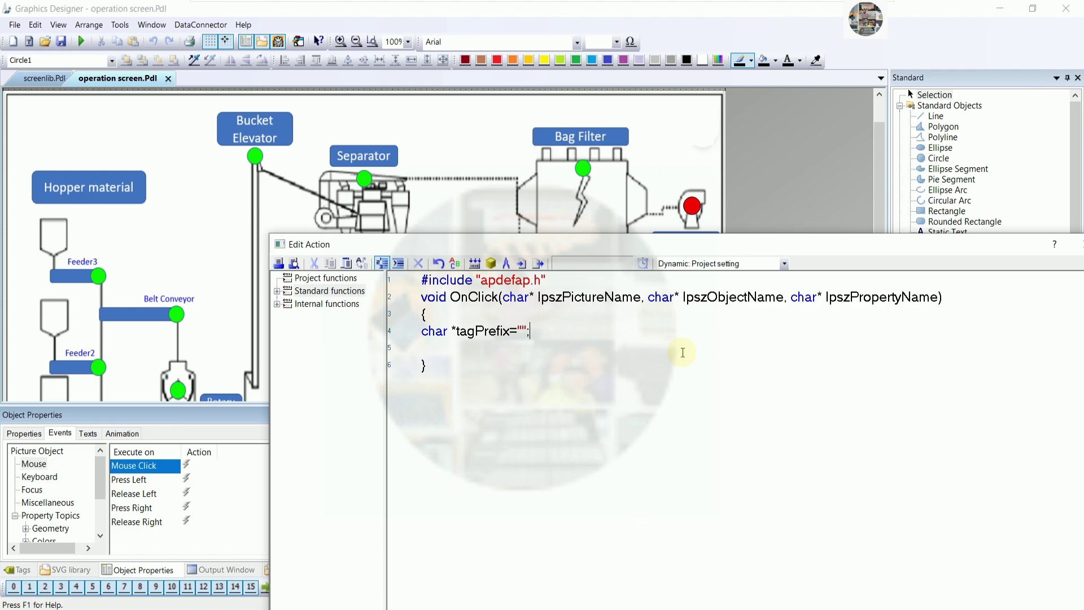
key(Return)
text(char * PictureName)
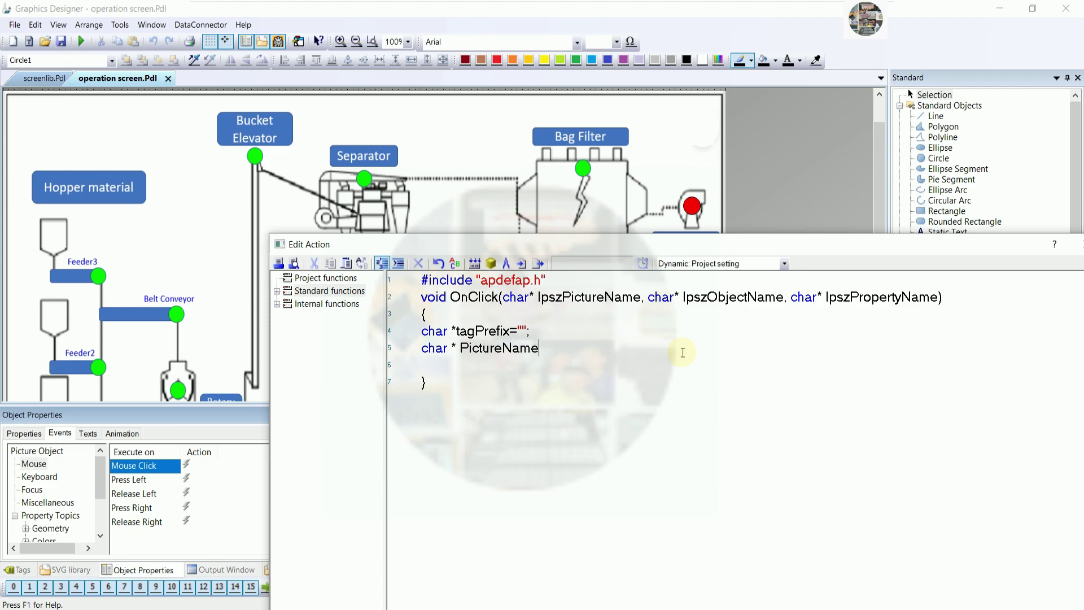
text(=)
text("";)
text(screen)
text(lib";)
key(End)
key(Return)
Step: Remove the space before PictureName in its declaration and declare char *windowName="Picture Window1"; on the following line
text(char)
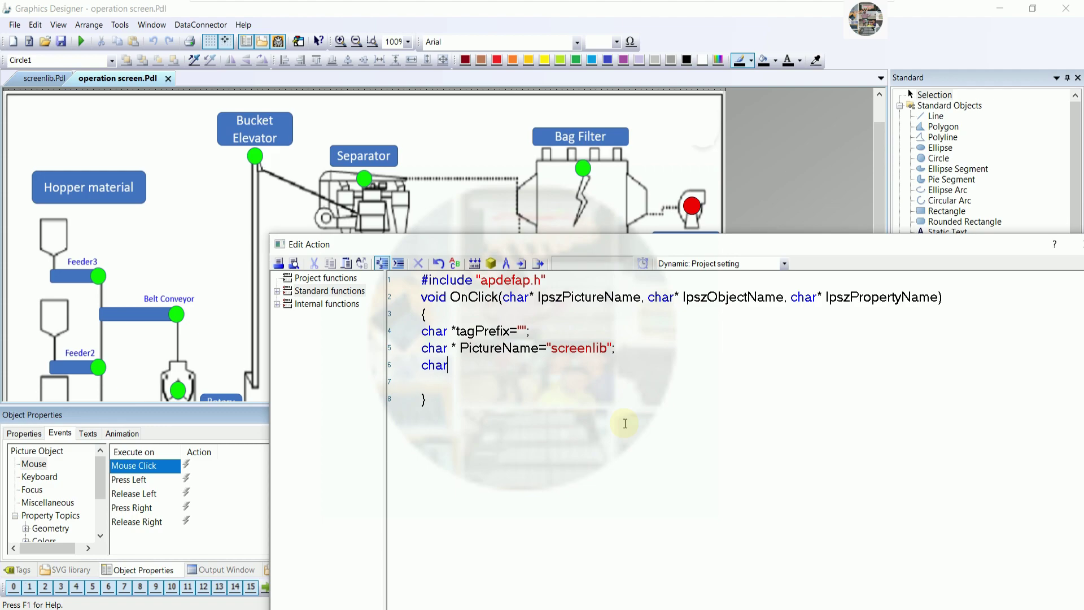
text( *)
key(BackSpace)
key(Down)
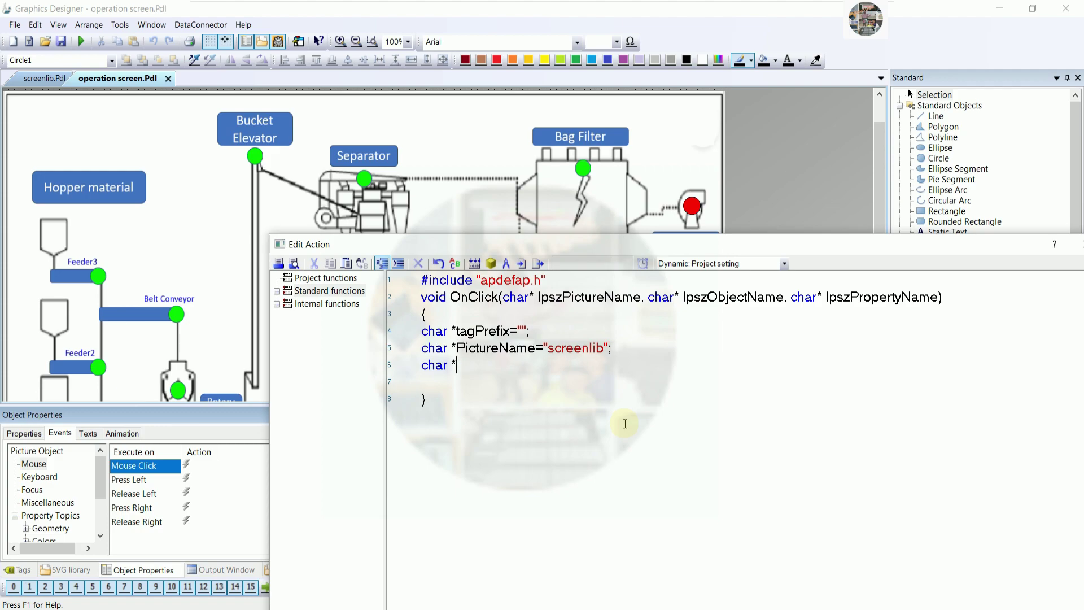
text(windowName=)
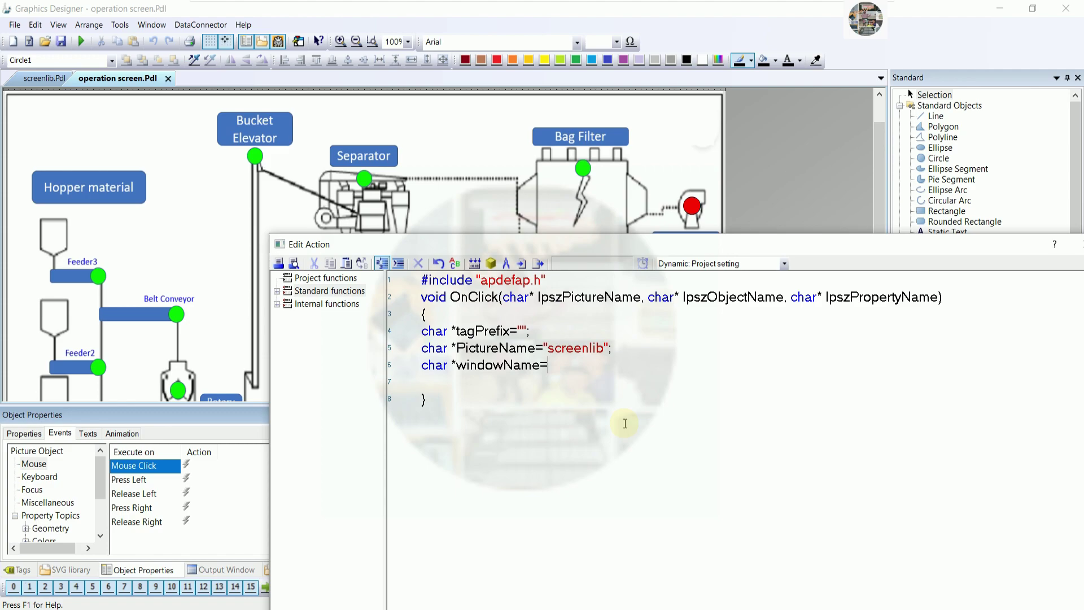
text("")
text(Picture Window1)
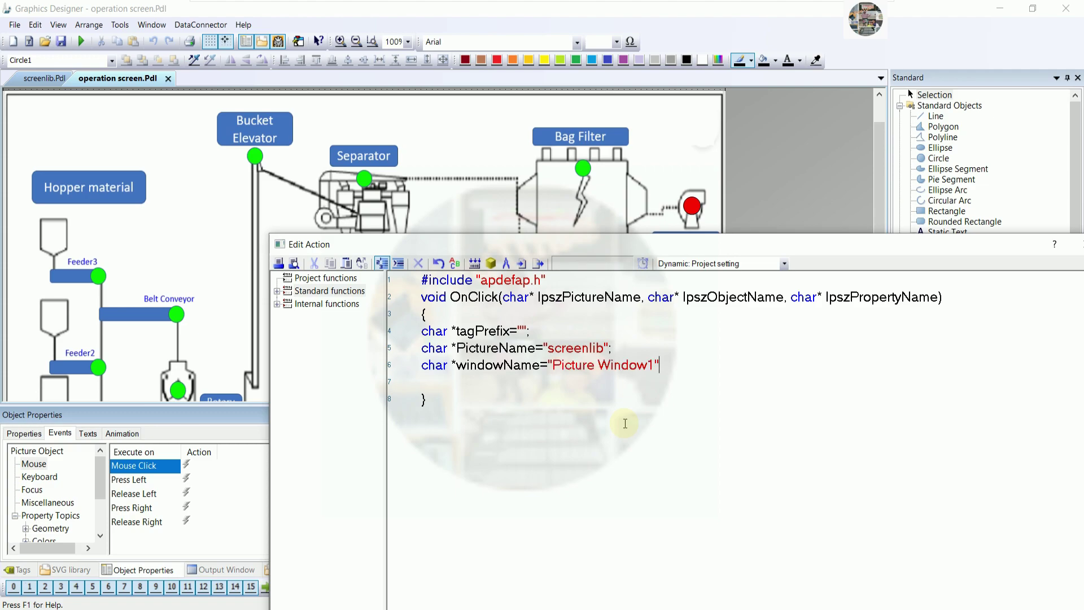
text(;)
key(Return)
Step: Declare char *windowTitle="MAIN FAN FACEPLATE"; below the windowName declaration
text(char *windowTitle)
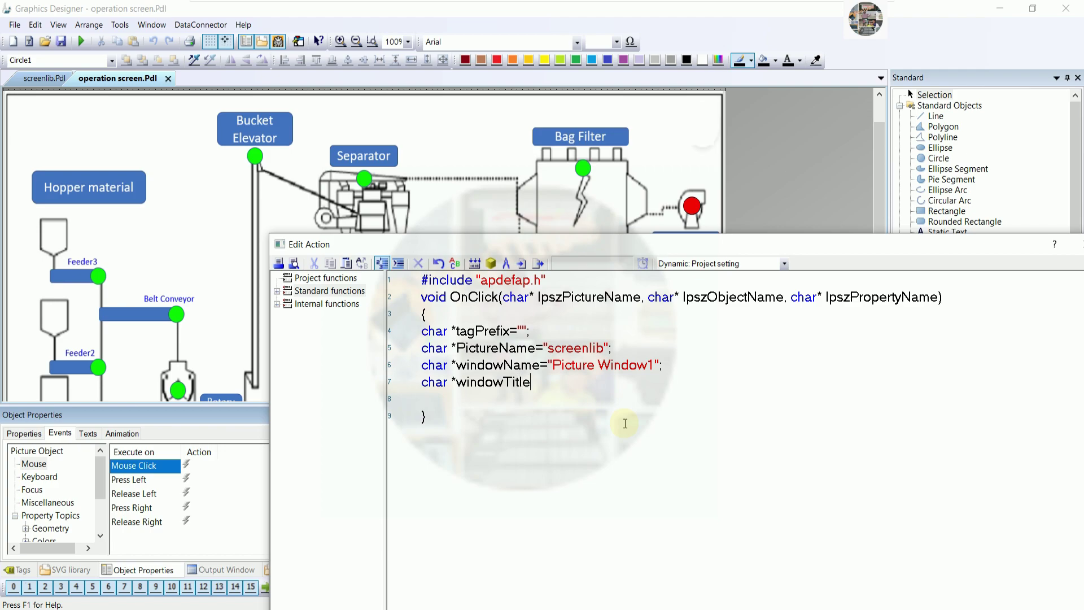
text(="";)
key(Left)
key(Left)
text(m)
key(BackSpace)
text(MAIN FAN)
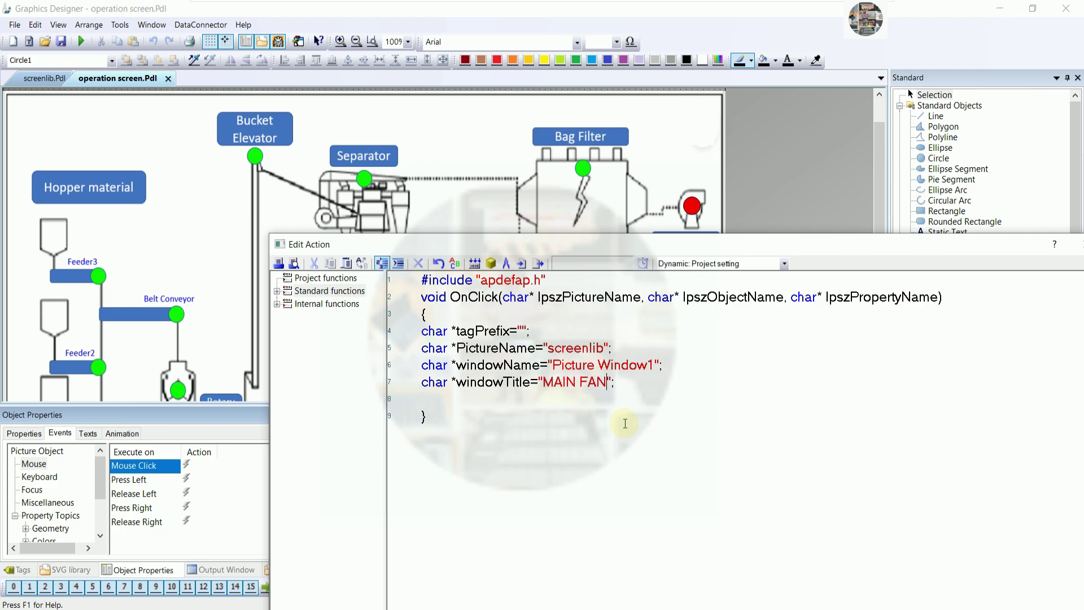
text( FACEPLATE)
click(751, 378)
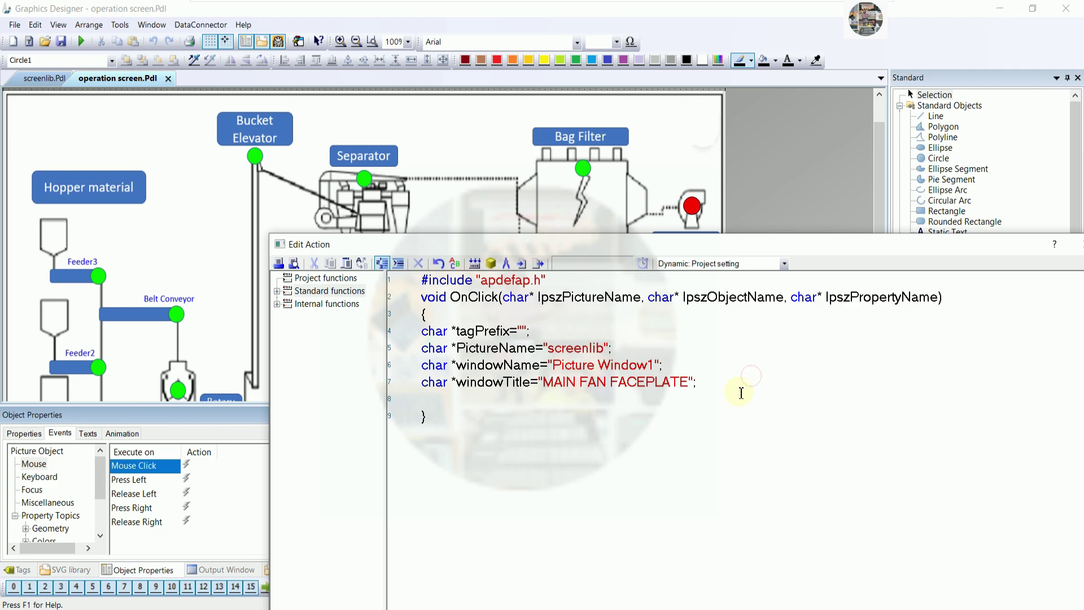
Step: Declare char *TitleContent on the following line, copying its value "MAIN FAN FACEPLATE"; from the windowTitle declaration
key(Return)
text(chan)
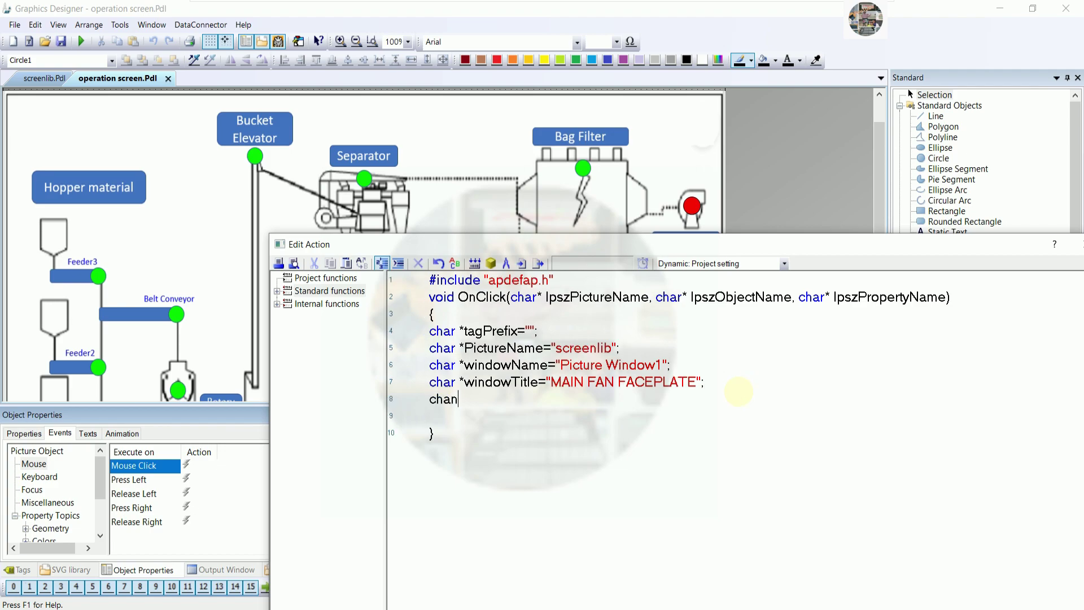
key(BackSpace)
text(r *TitleCon)
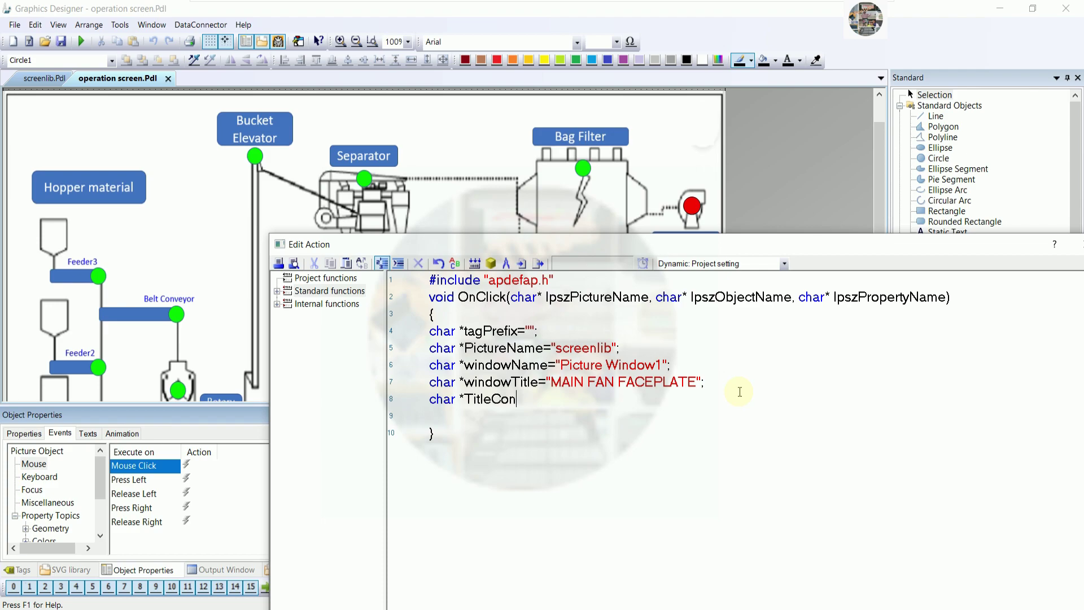
text(tent=)
key(shift+Right)
key(shift+Right)
key(shift+Right)
key(shift+Right)
key(shift+Right)
key(shift+Right)
key(shift+Right)
key(shift+Right)
key(shift+Right)
key(shift+Right)
key(shift+Right)
key(shift+Right)
key(shift+Right)
key(shift+Right)
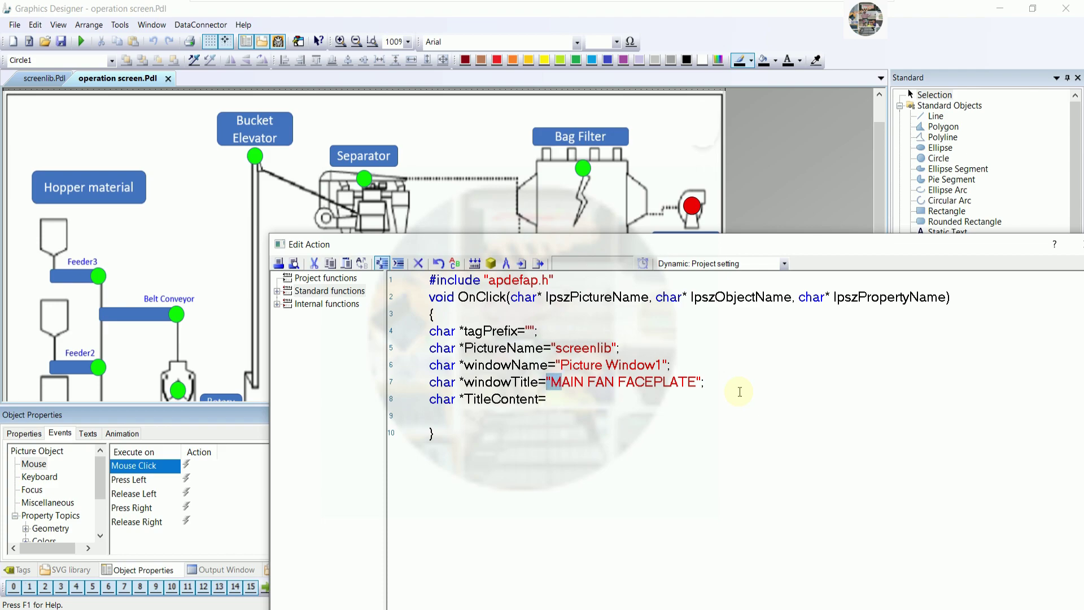
key(shift+Right)
key(shift+Right)
key(shift+Right)
key(shift+Right)
key(shift+Right)
key(shift+Right)
key(shift+Right)
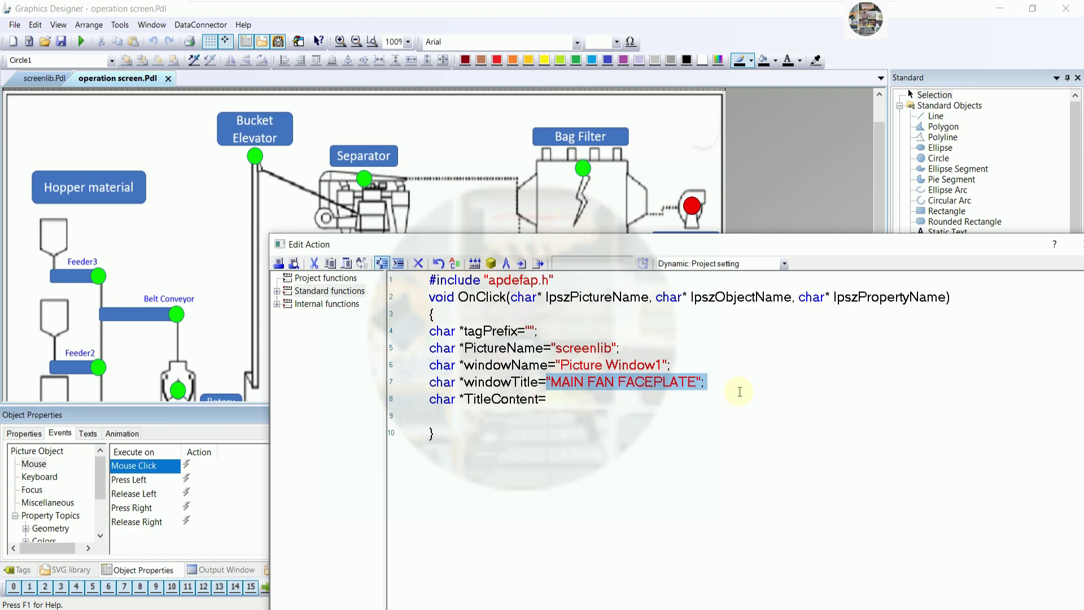
key(ctrl+c)
key(Down)
key(ctrl+v)
key(Return)
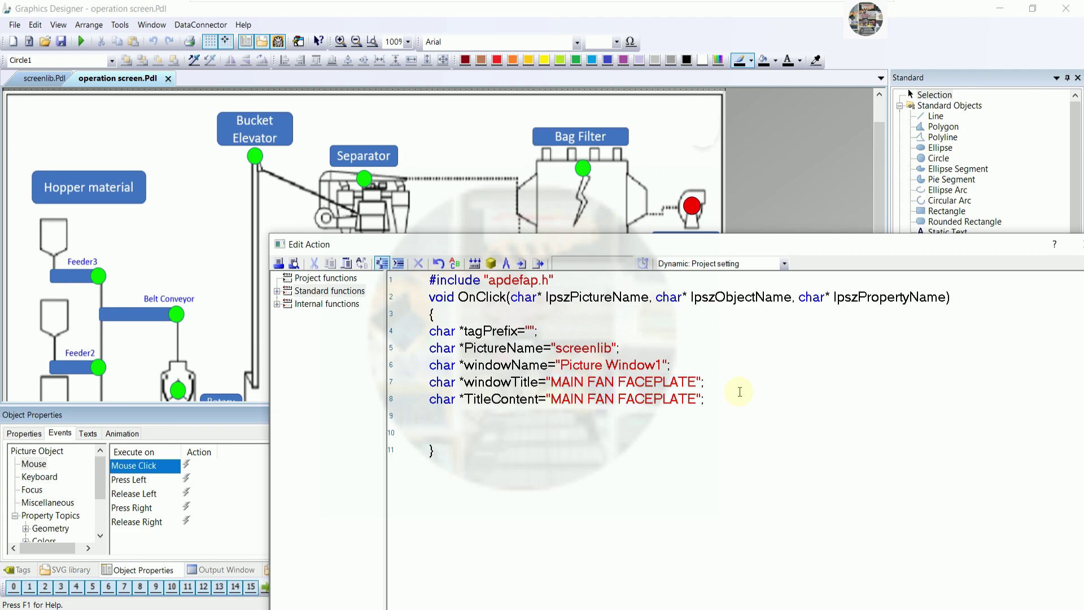
Step: Replace the windowTitle string value with CaptionText
key(Up)
key(shift+Right)
key(shift+Right)
key(shift+Right)
key(shift+Right)
key(shift+Right)
key(shift+Right)
key(shift+Right)
key(shift+Right)
key(shift+Right)
key(shift+Right)
key(shift+Right)
key(shift+Right)
key(shift+Right)
key(shift+Right)
key(shift+Right)
key(shift+Right)
key(shift+Right)
key(shift+Right)
key(shift+Right)
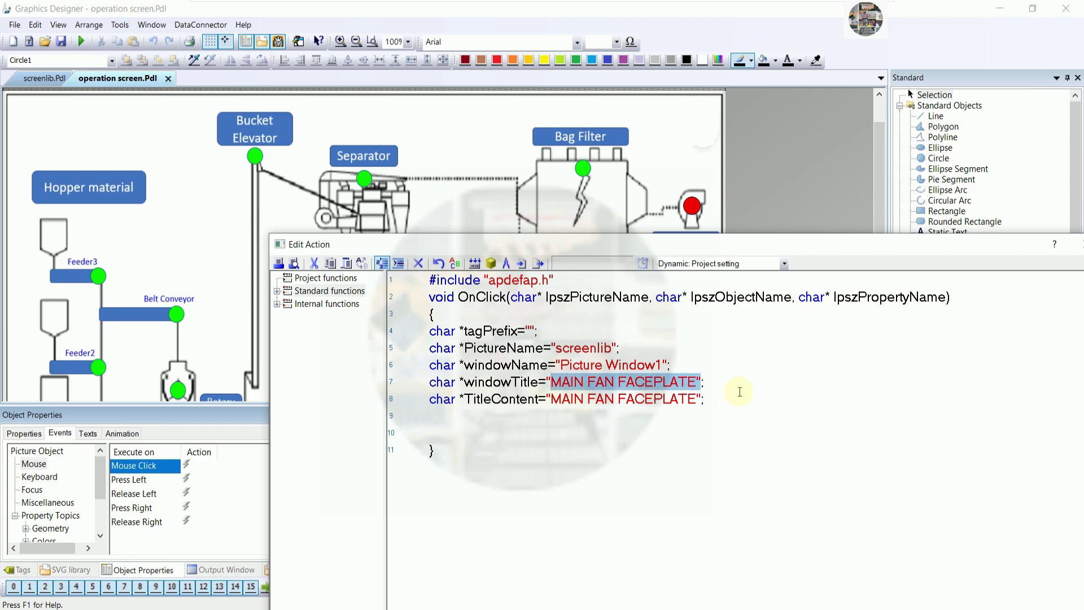
key(shift+Left)
text(Capti)
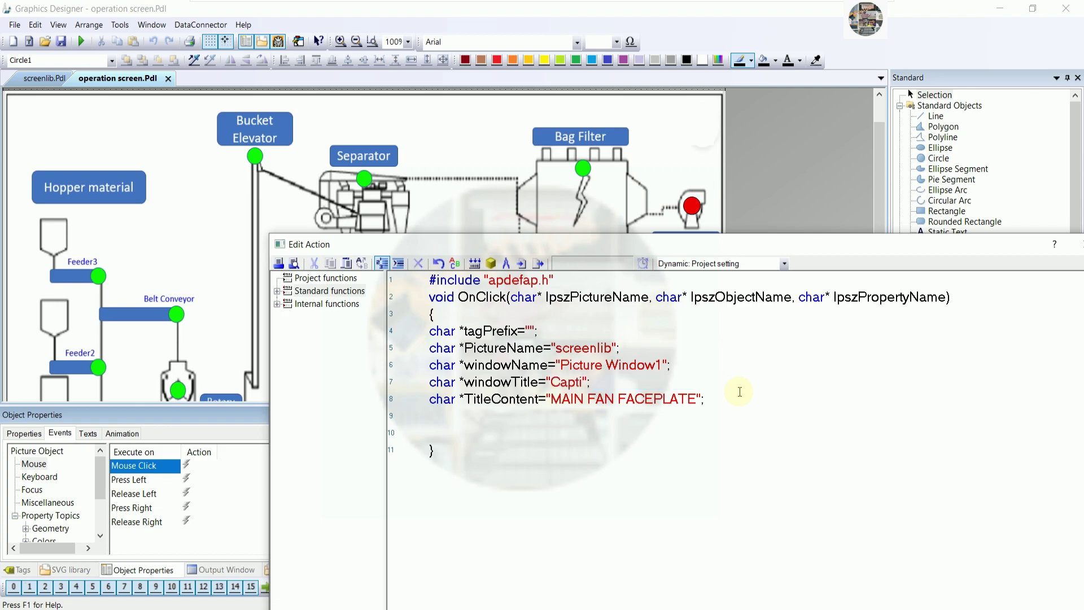
text(onText)
Step: Add the call SetTagPrefix(lpszPictureName, windowName, tagPrefix); below the variable declarations
click(740, 402)
text(SetTagP)
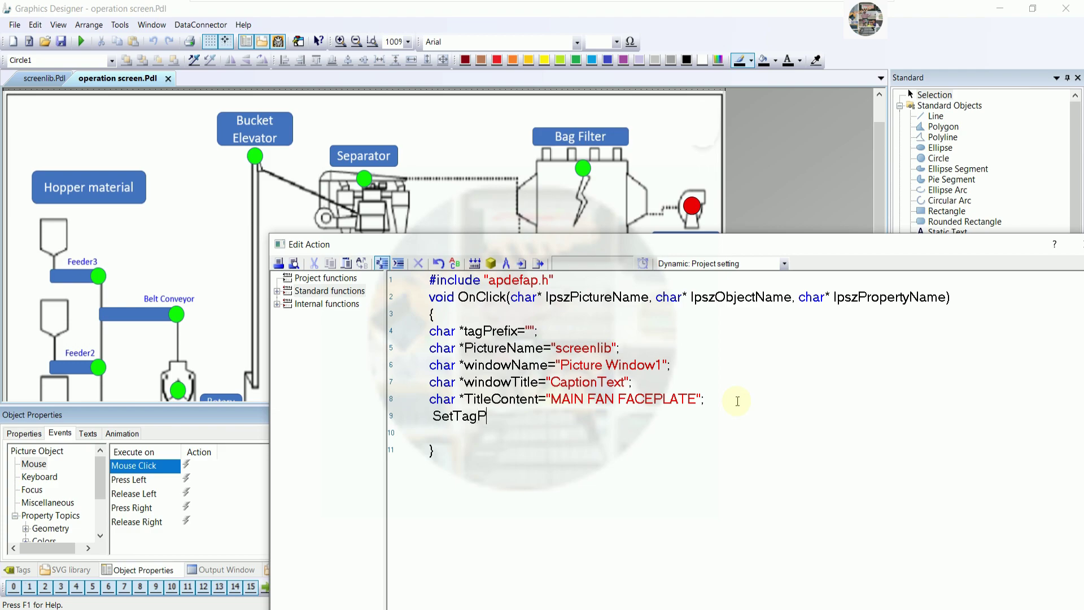
text(refix=)
key(BackSpace)
text(()
double_click(613, 300)
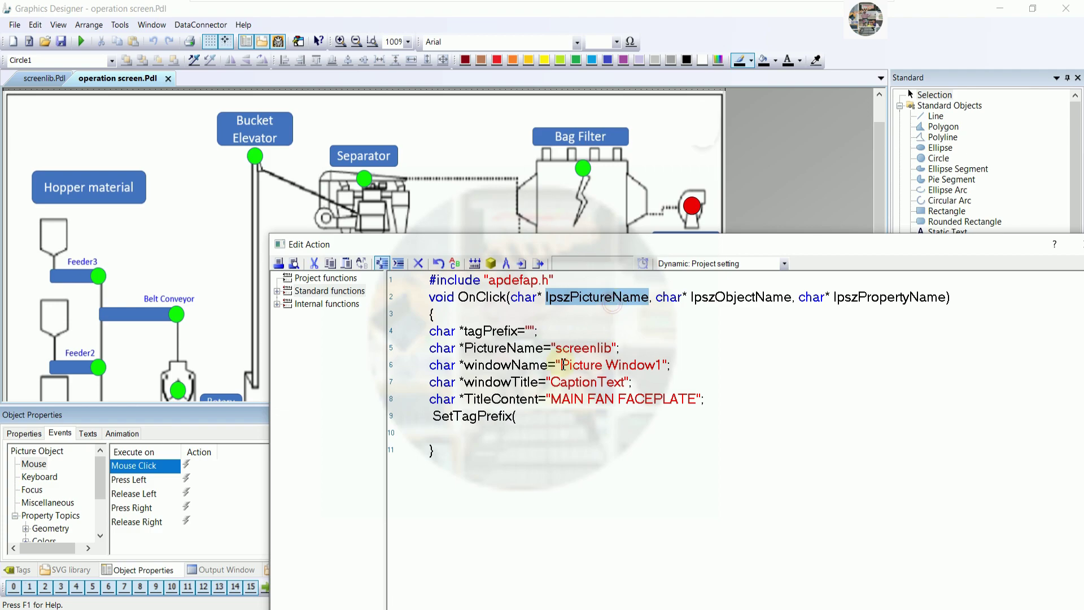
click(551, 415)
key(ctrl+v)
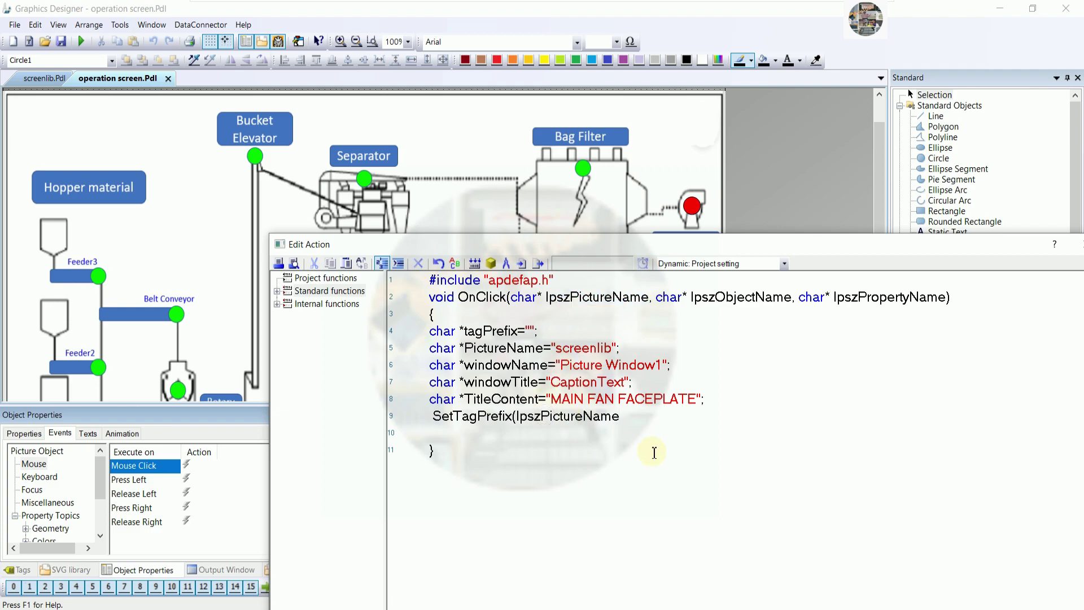
text(,)
text( window)
text(Name,)
text( tag)
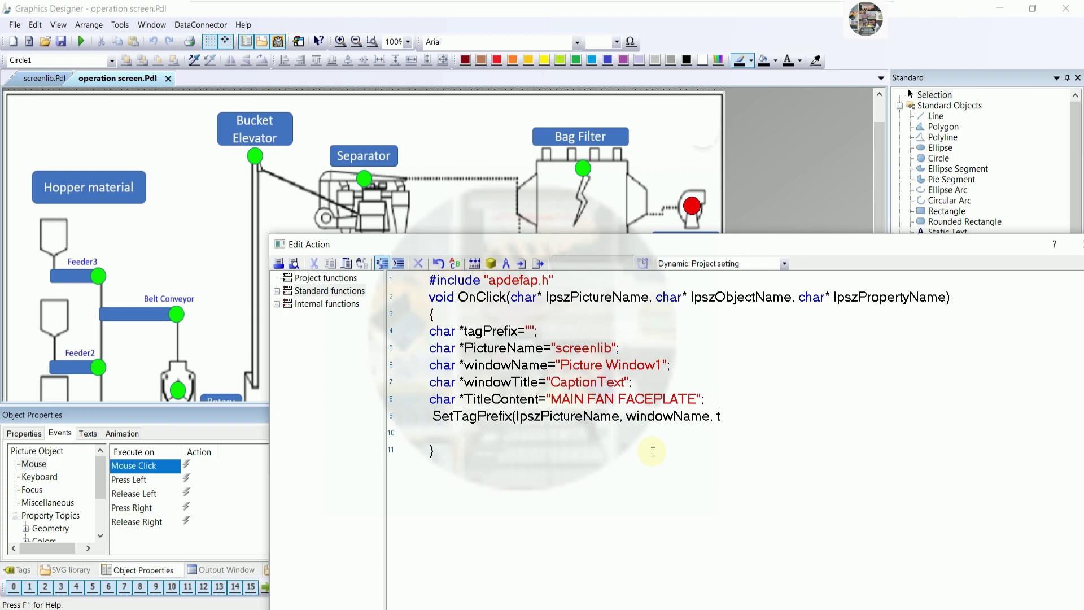
text(Prefix);)
key(Return)
Step: Add the call SetPictureName(lpszPictureName, windowName, PictureName); below the SetTagPrefix line
text(Set)
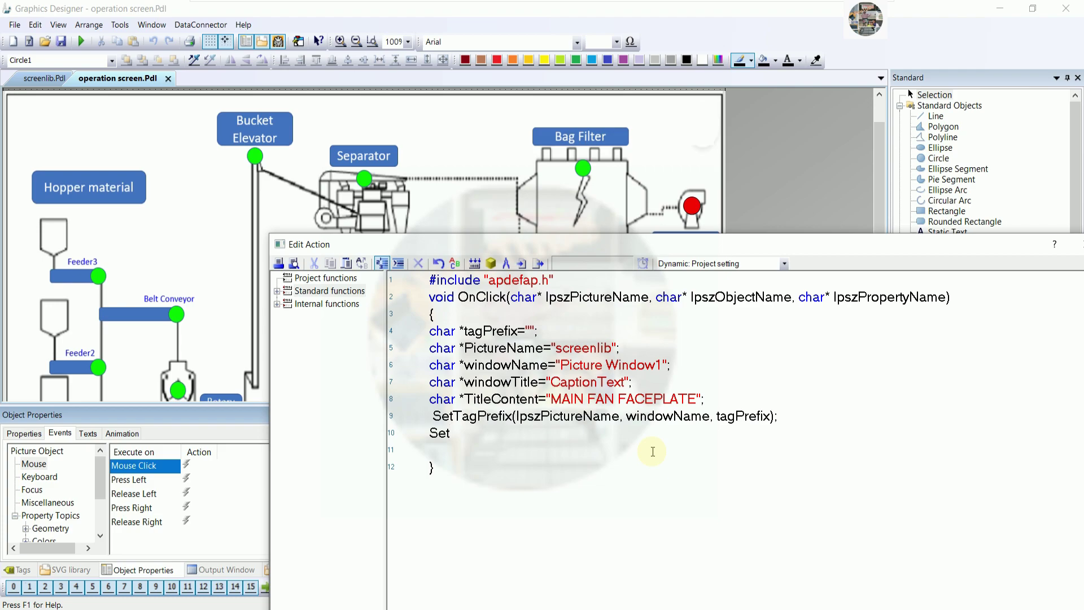
text(PictureName()
key(ctrl+v)
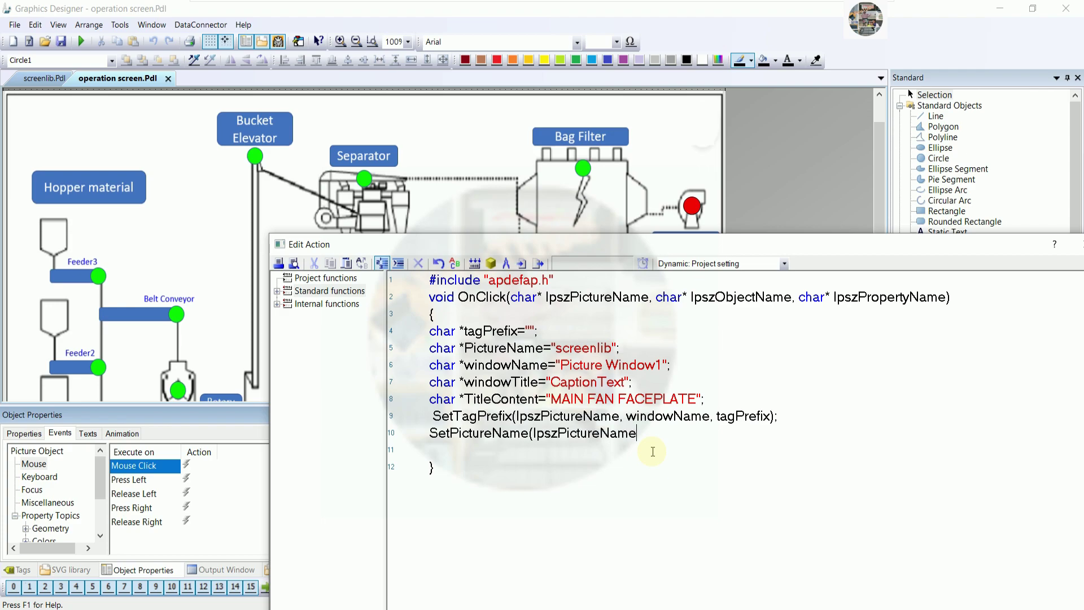
text(,)
key(shift+Right)
key(shift+Right)
key(shift+Right)
key(shift+Right)
key(shift+Right)
key(shift+Right)
key(shift+Right)
key(shift+Right)
key(shift+Right)
key(shift+Right)
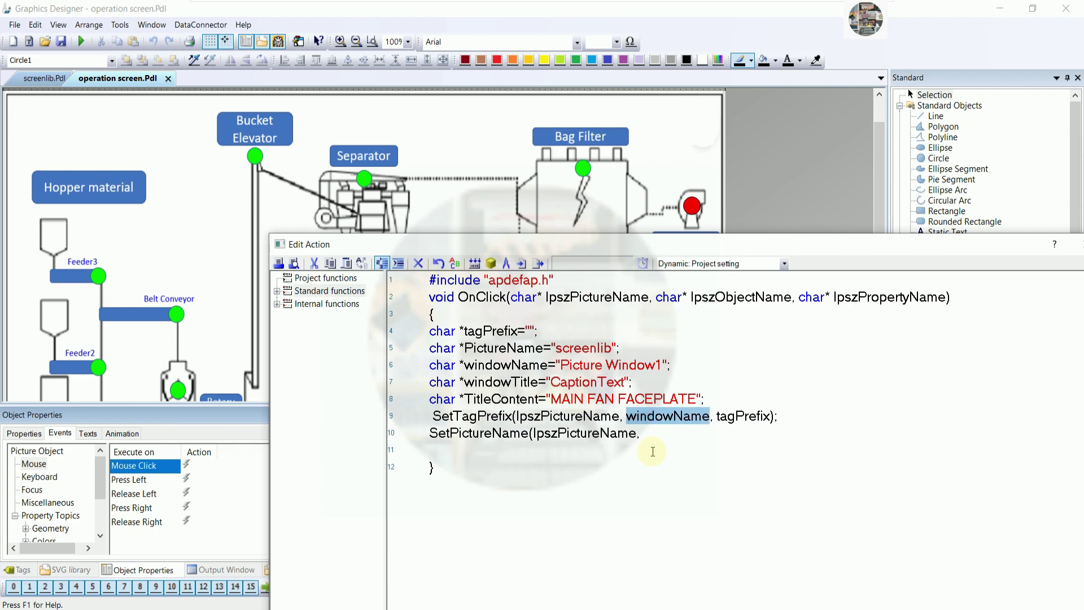
key(ctrl+c)
key(Down)
key(ctrl+v)
text(,)
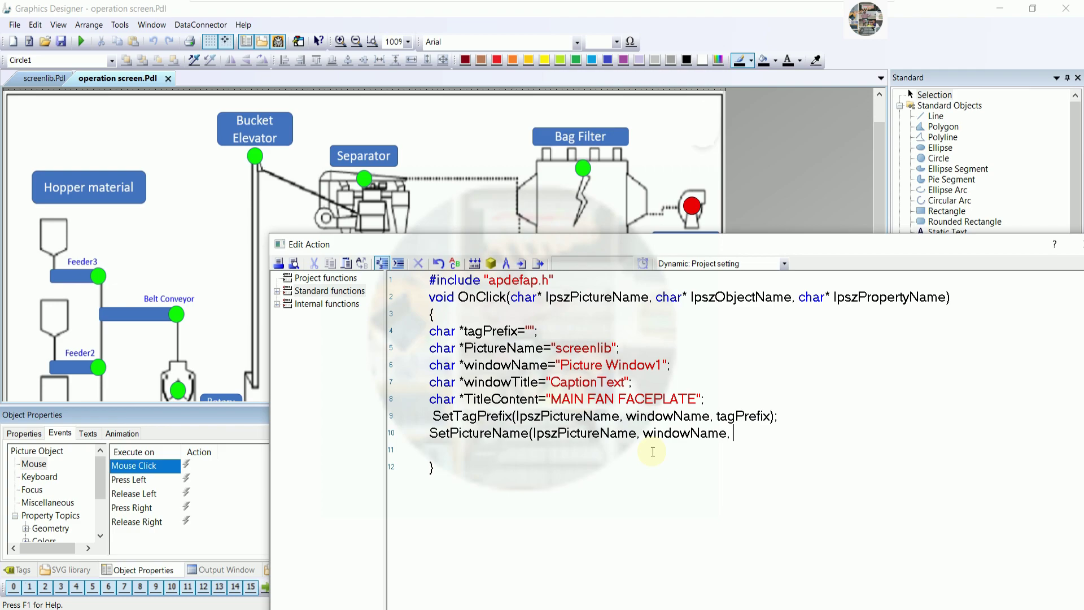
double_click(500, 348)
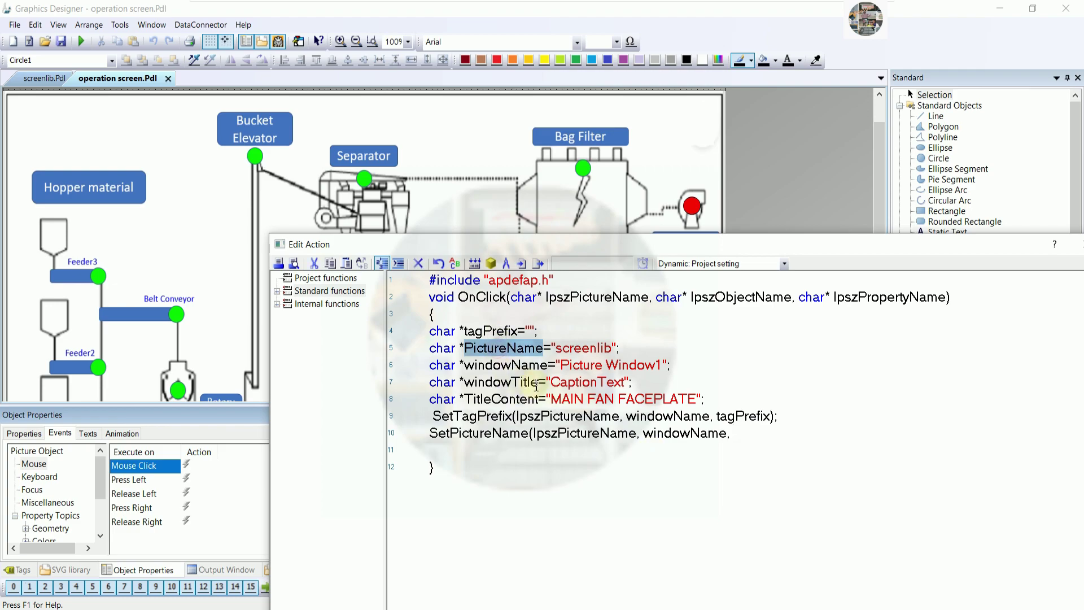
click(737, 435)
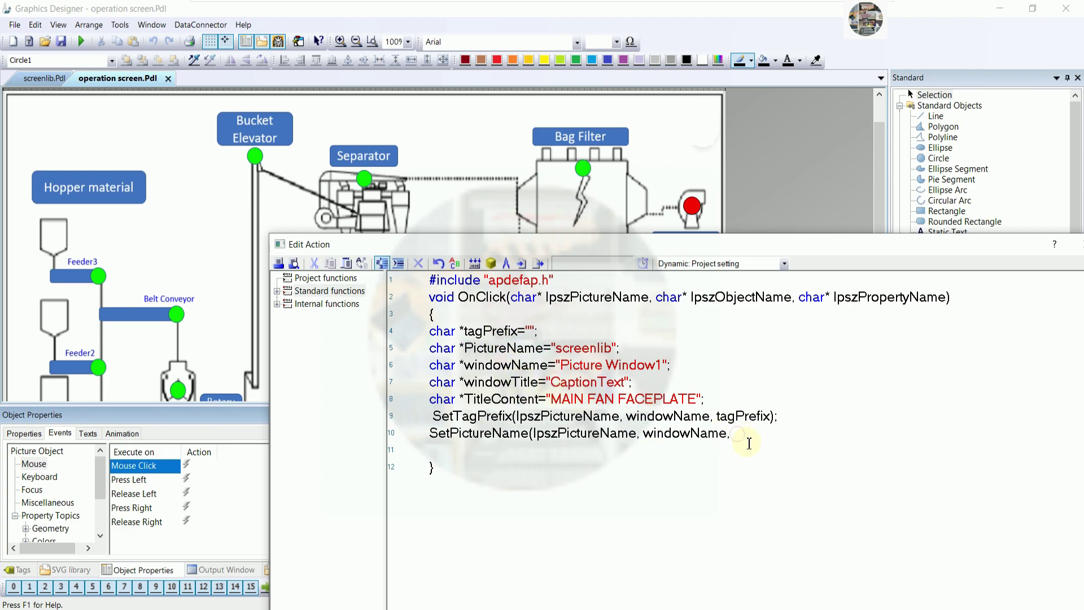
key(ctrl+v)
text();)
key(Return)
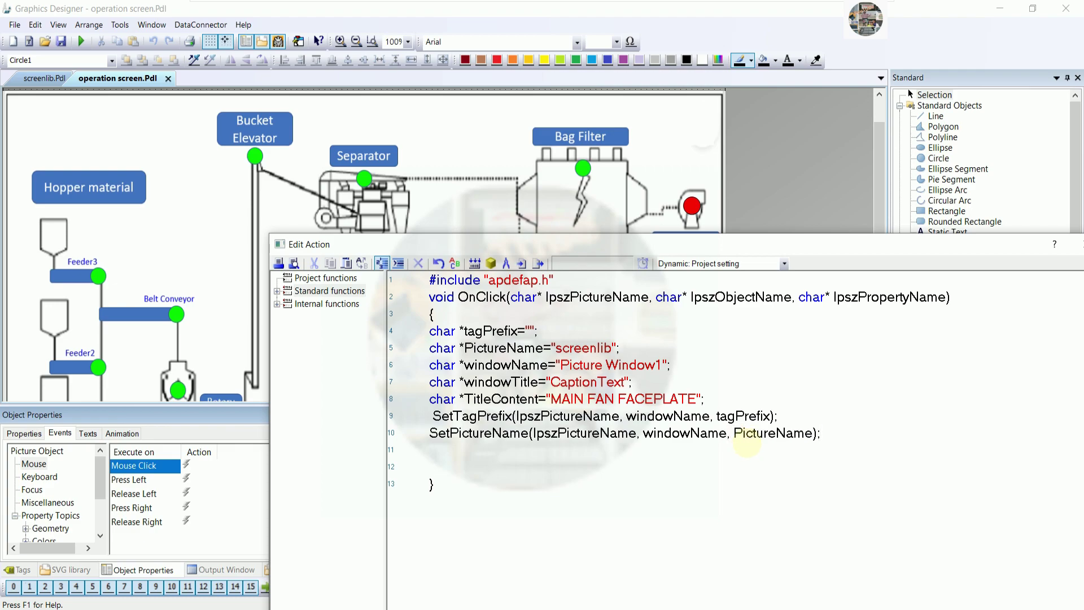
Step: Add a SetPropChar call with the arguments lpszPictureName, windowName, windowTitle and TitleContent below the SetPictureName line
text(SetPropChar()
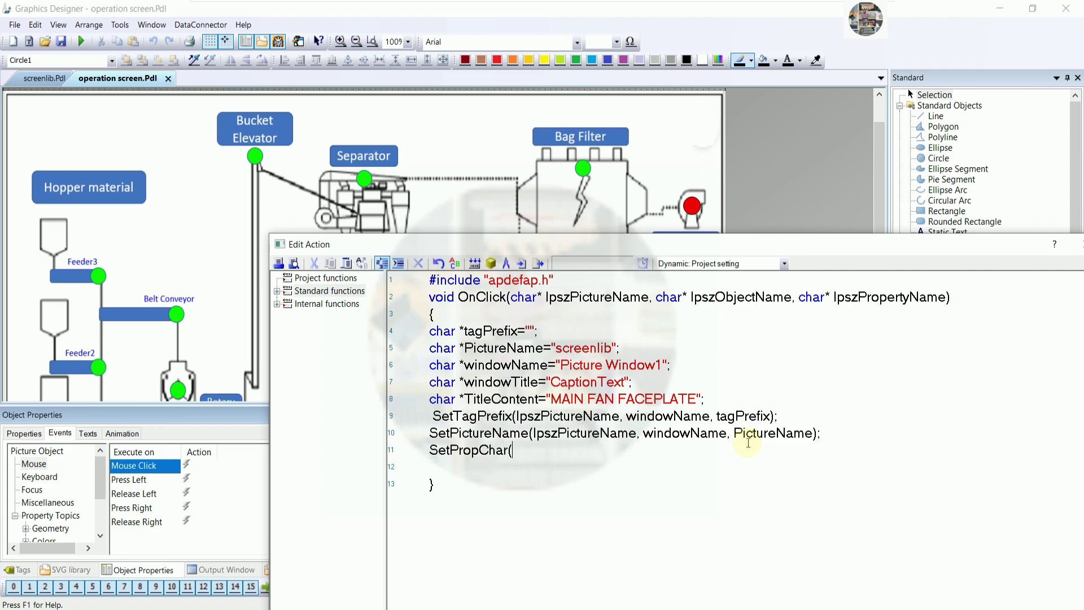
key(ctrl+v)
text(lps)
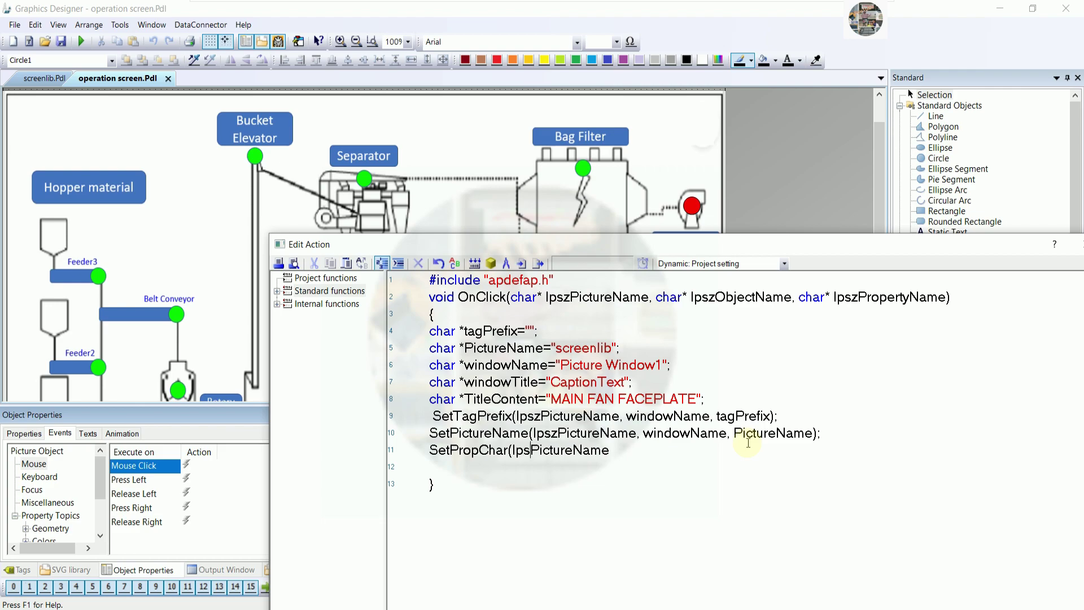
text(z)
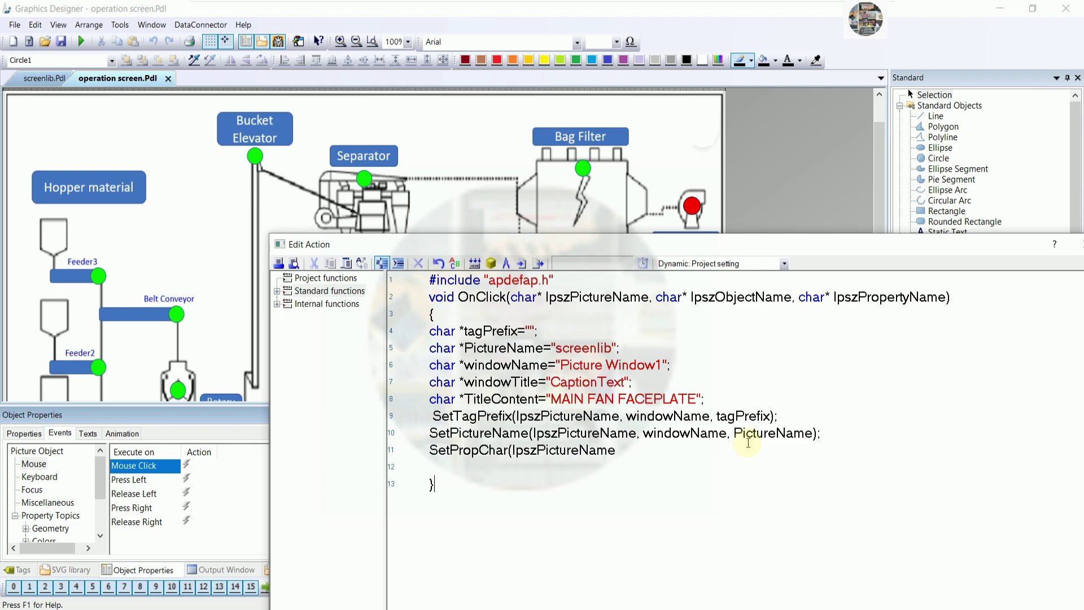
double_click(667, 434)
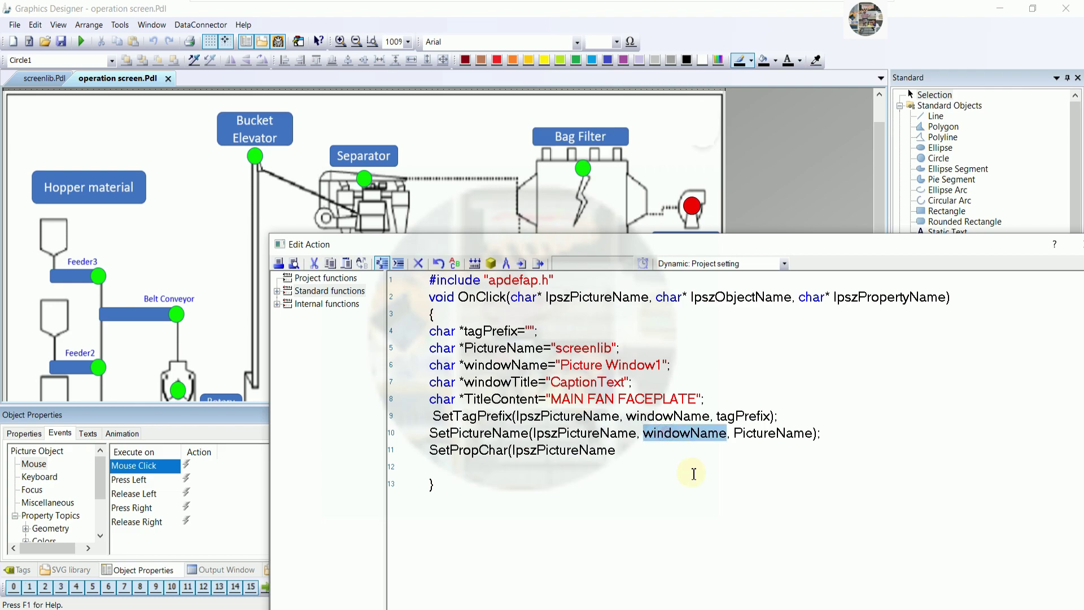
click(640, 450)
text(,)
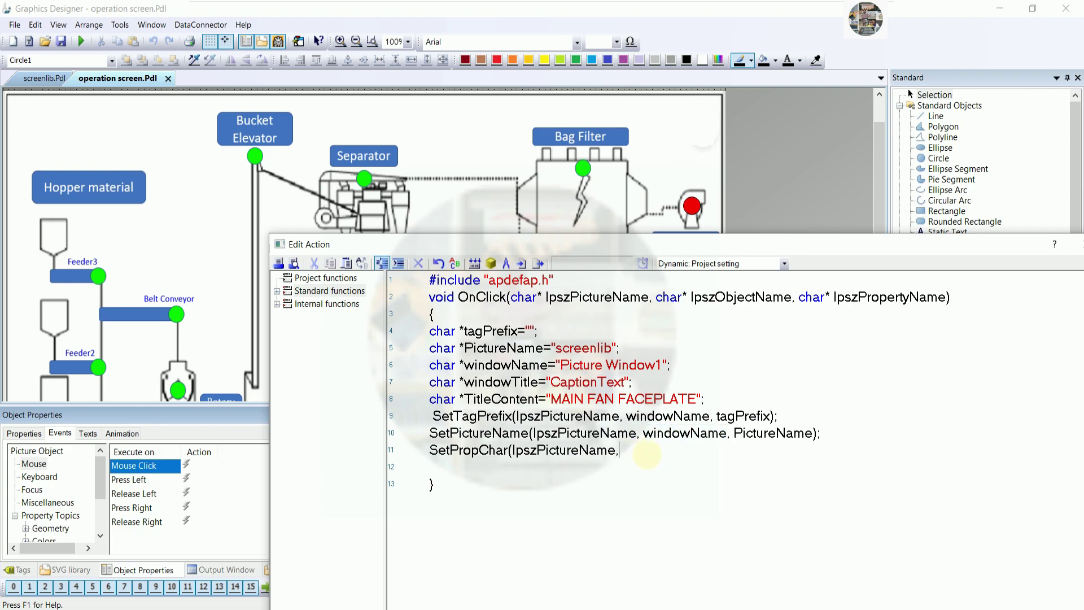
key(ctrl+v)
text(,)
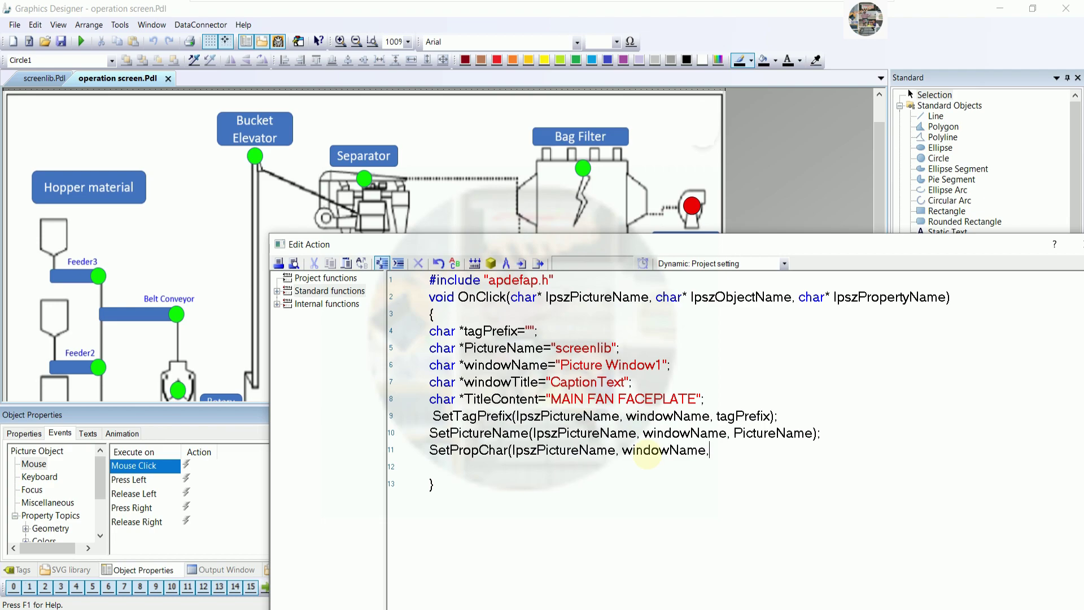
double_click(505, 385)
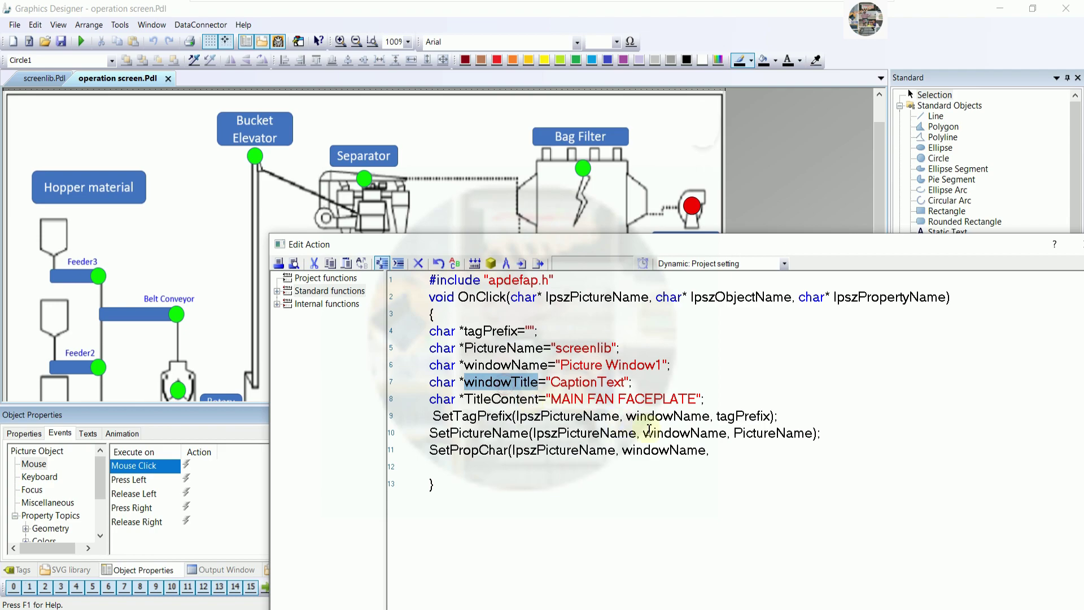
click(705, 450)
key(ctrl+v)
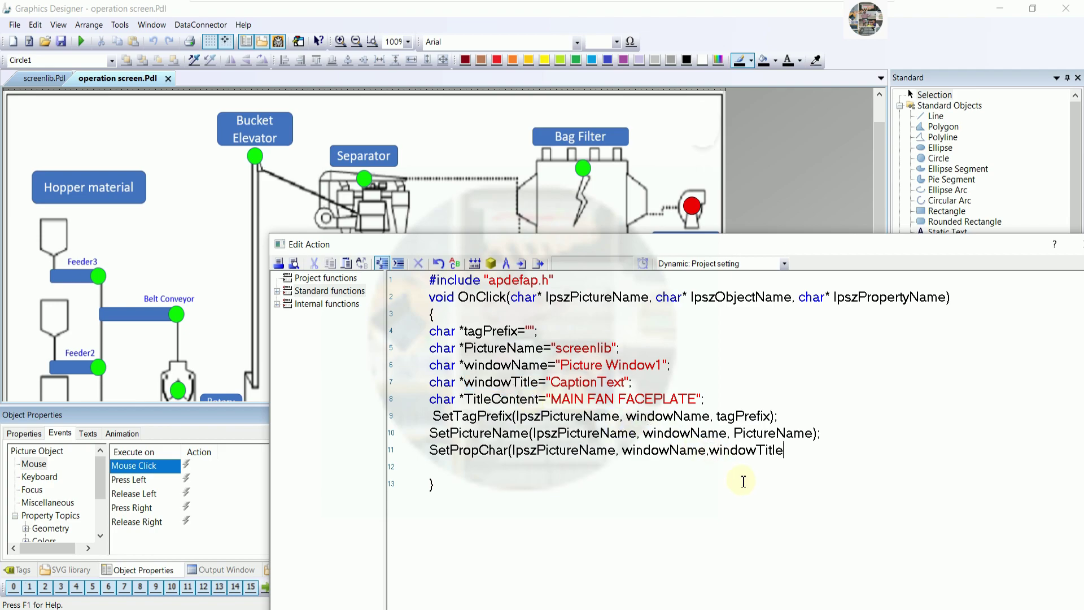
text(,)
double_click(503, 400)
key(ctrl+c)
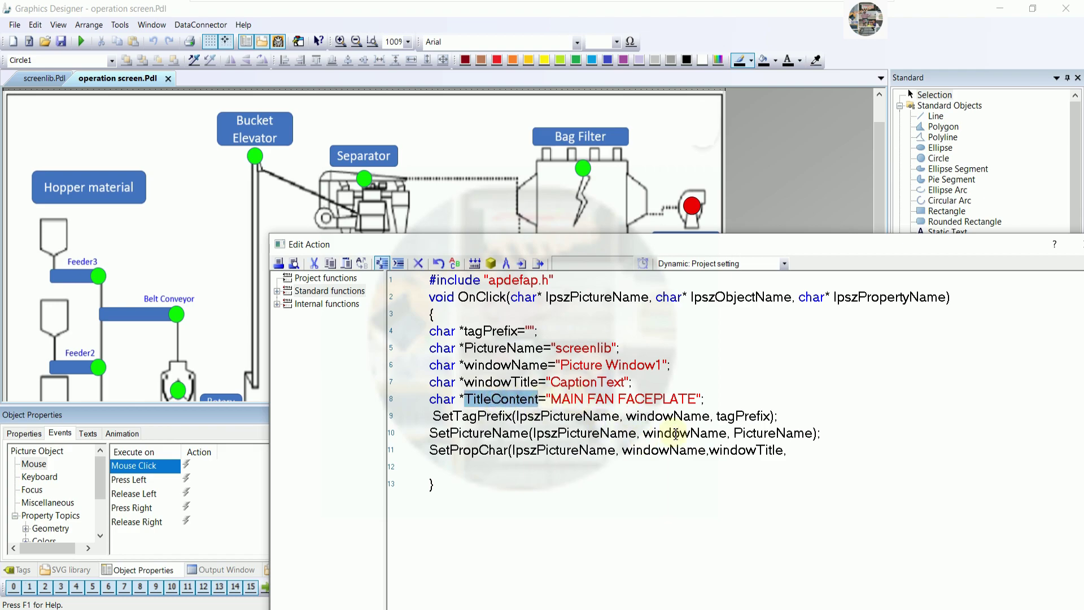
click(785, 453)
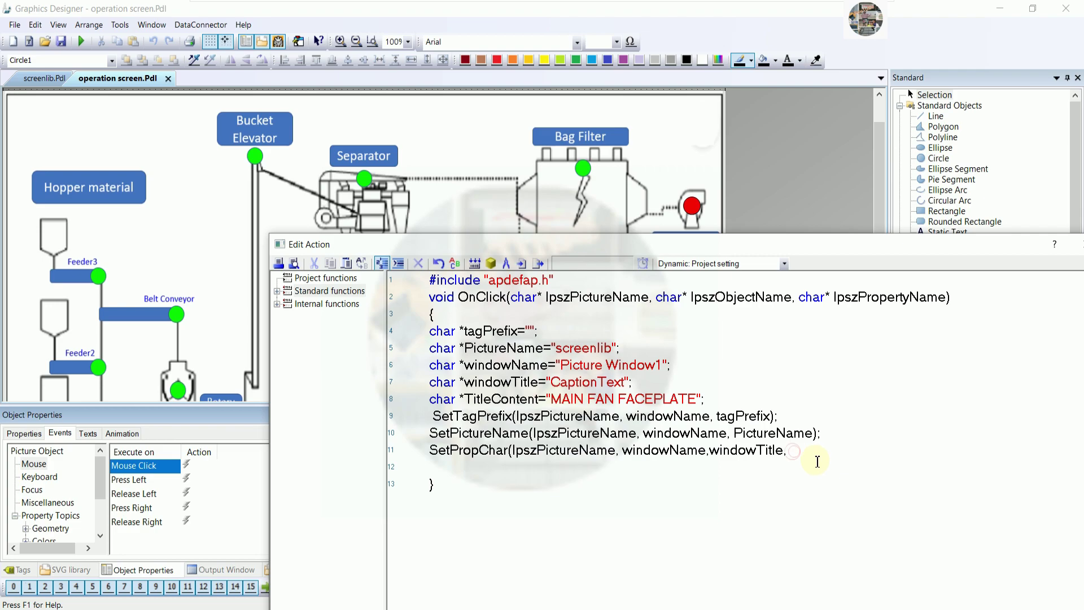
Step: Complete the SetPropChar call in the click script with TitleContent as its last argument
key(ctrl+v)
text();)
key(Return)
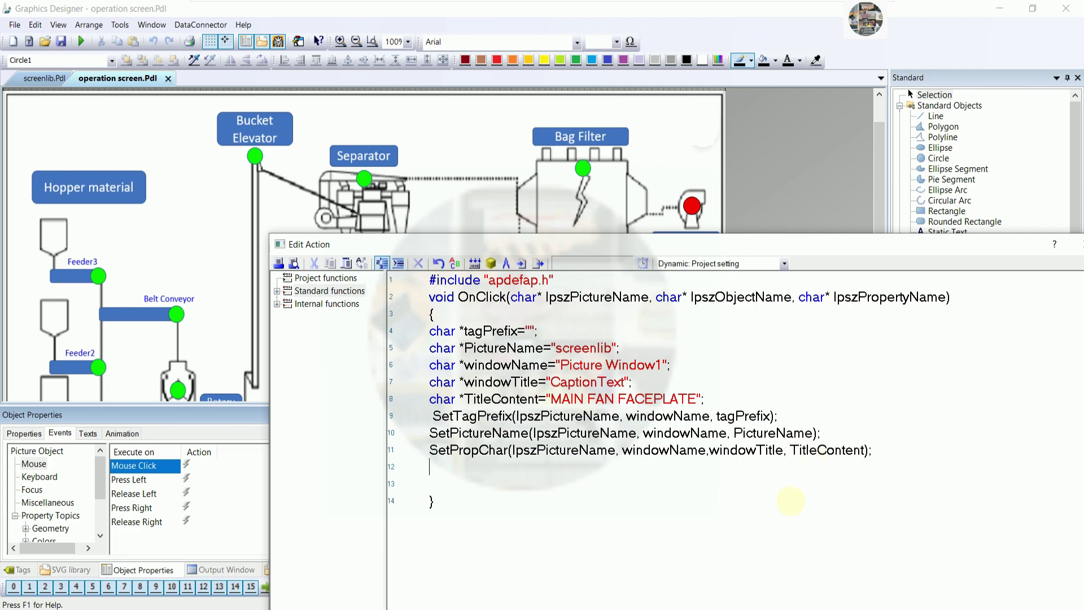
Step: Add the line SetVisible(lpszPictureName, windowName, TRUE); below the SetPropChar call
text(SetVisible()
drag(512, 450, 708, 455)
key(ctrl+c)
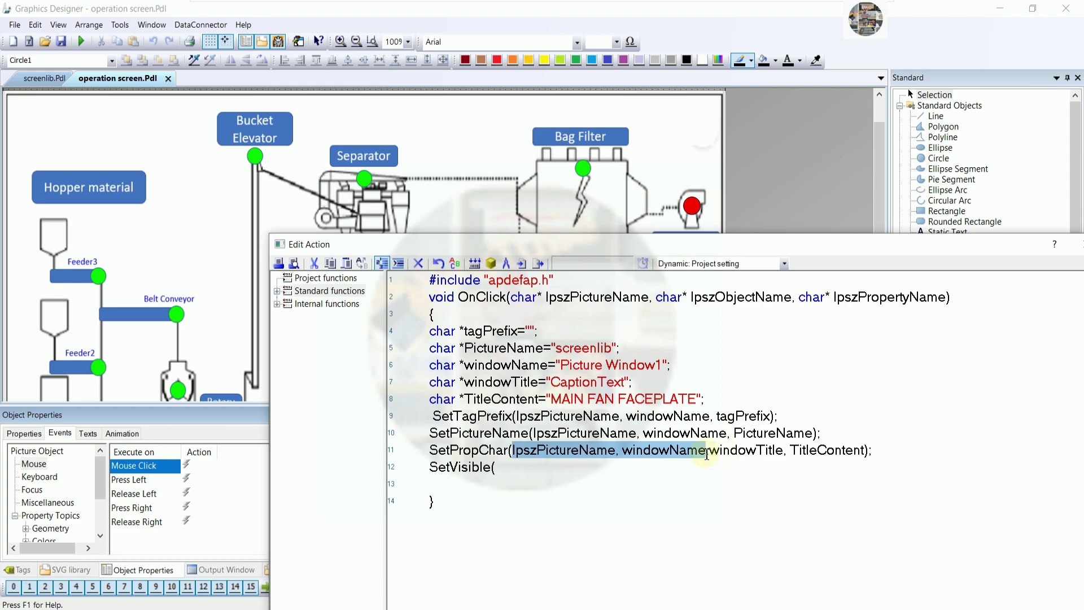
click(622, 474)
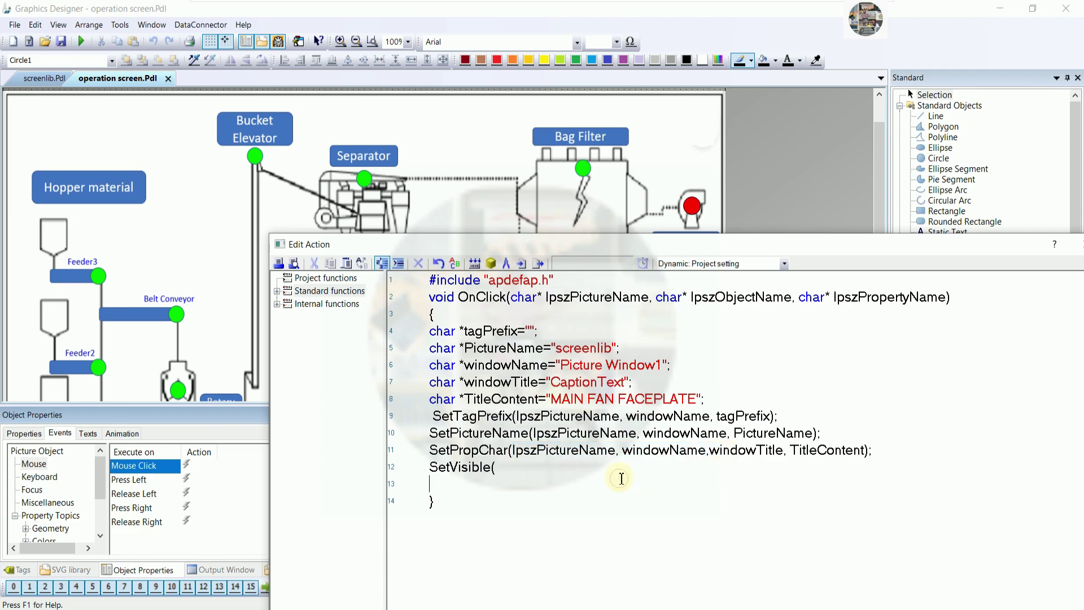
key(ctrl+v)
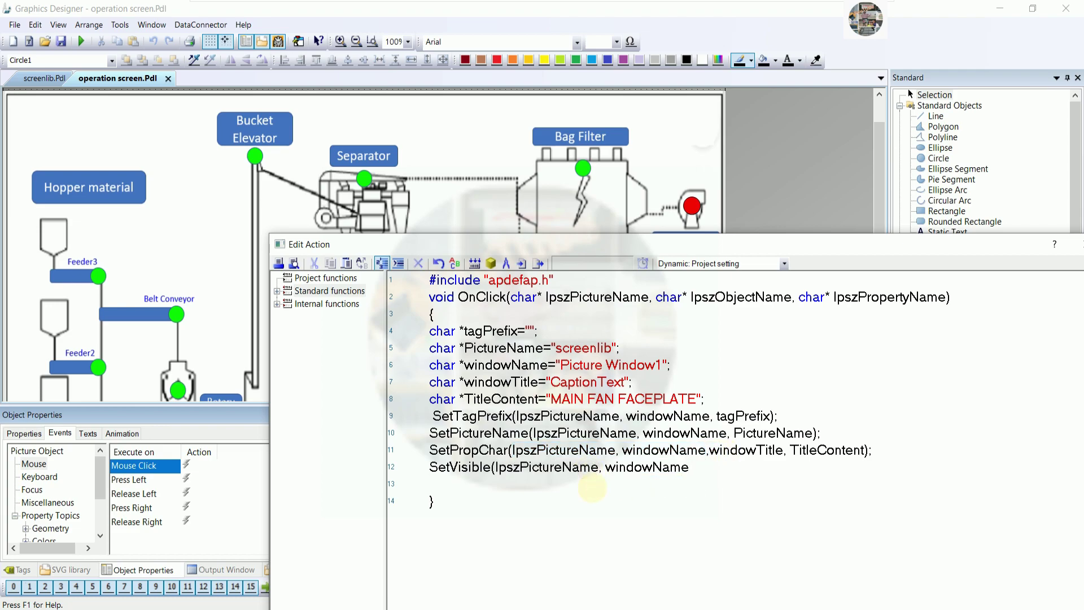
text(, TRUE);)
Step: Set the tagPrefix string to "MAIN FAN" and accept the mouse click script
drag(540, 249, 540, 108)
click(519, 191)
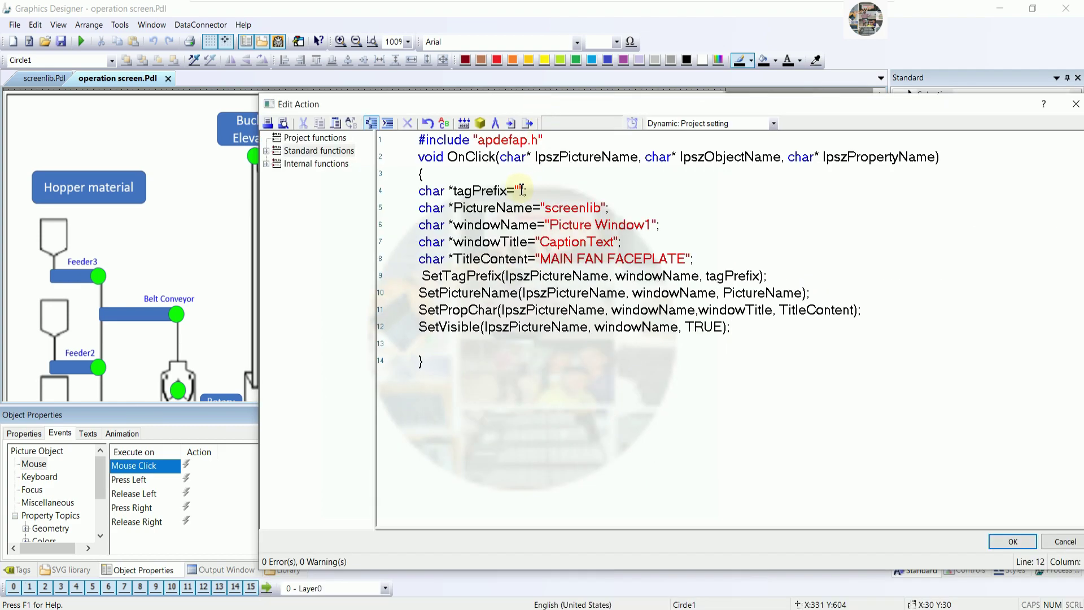
text(MAIN FAN)
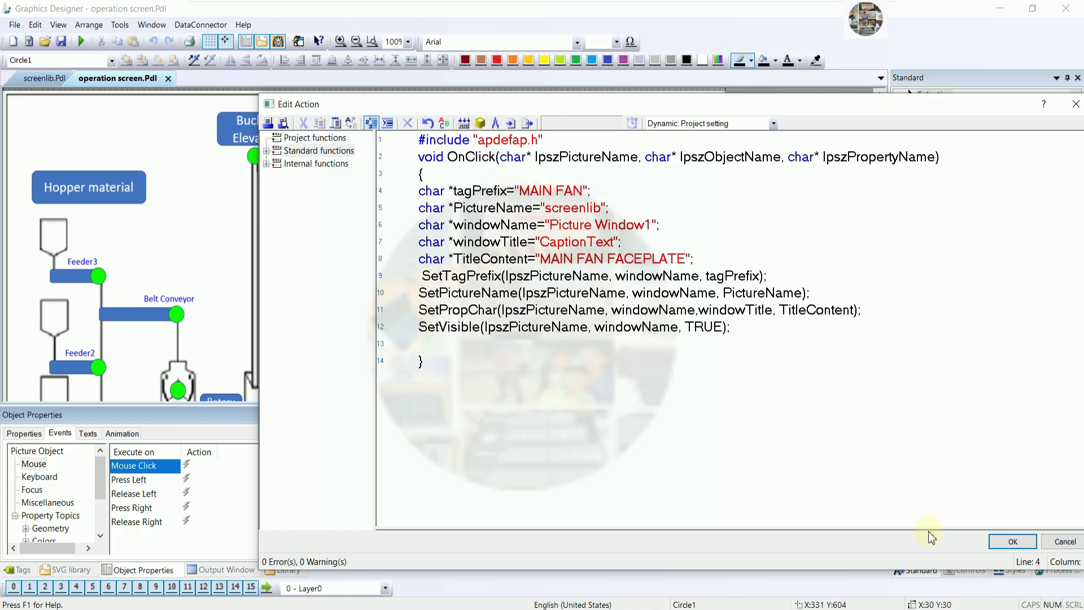
click(1005, 544)
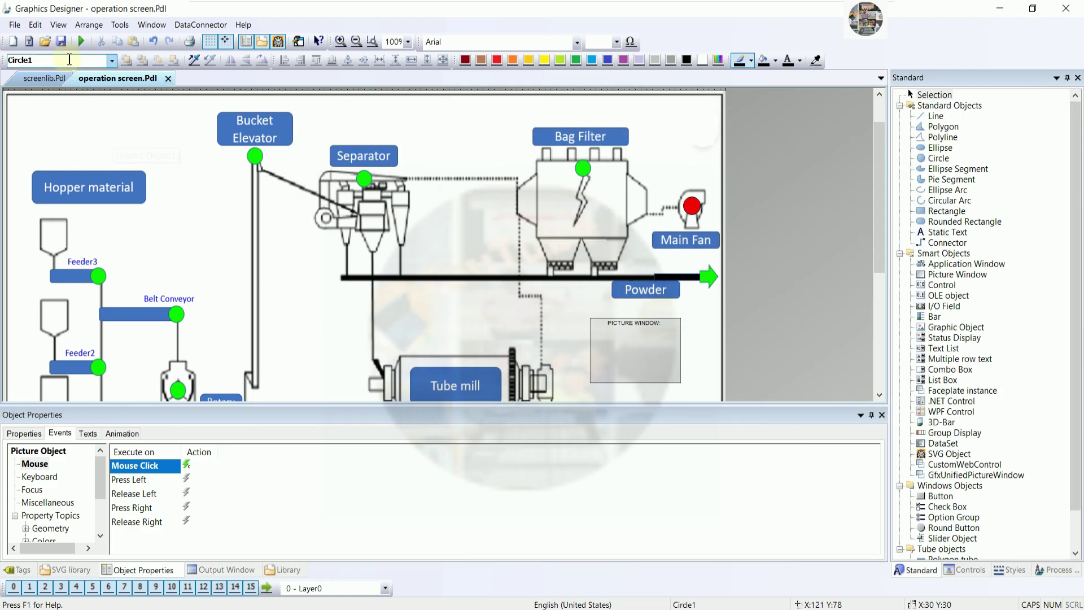
Step: Save the operation screen and test the Main Fan indicator in runtime
click(61, 41)
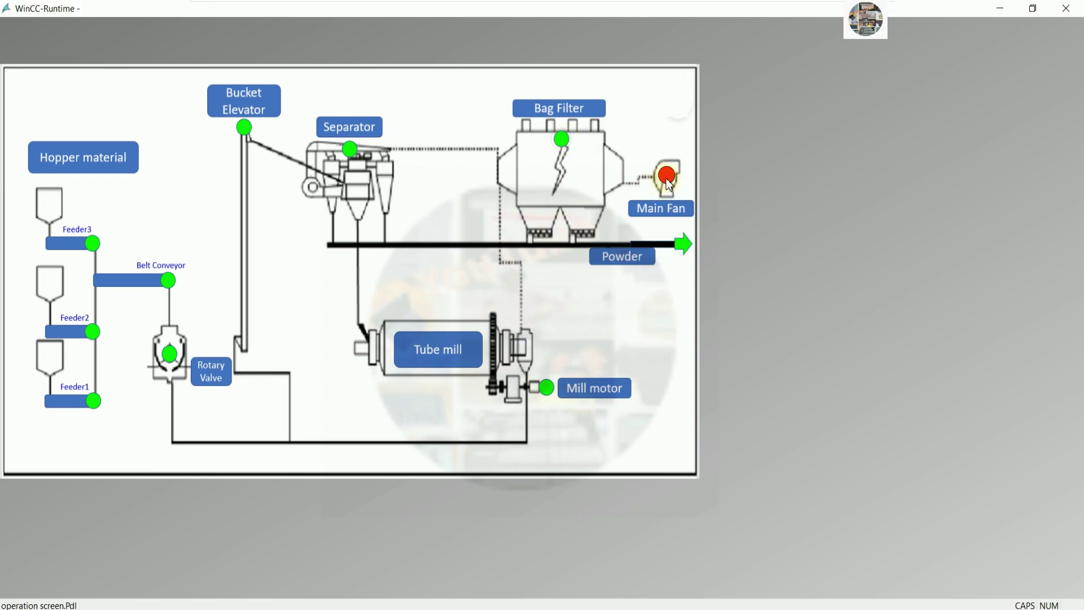
click(1066, 7)
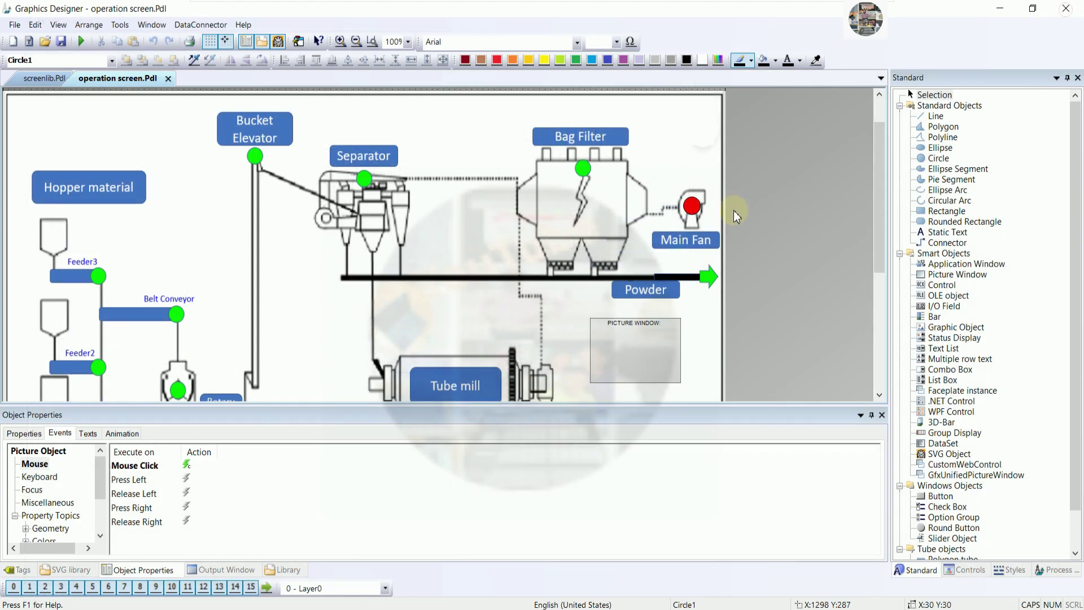
Step: Compare the mouse events of the Main Fan circle, the background graphic and the picture itself
click(694, 207)
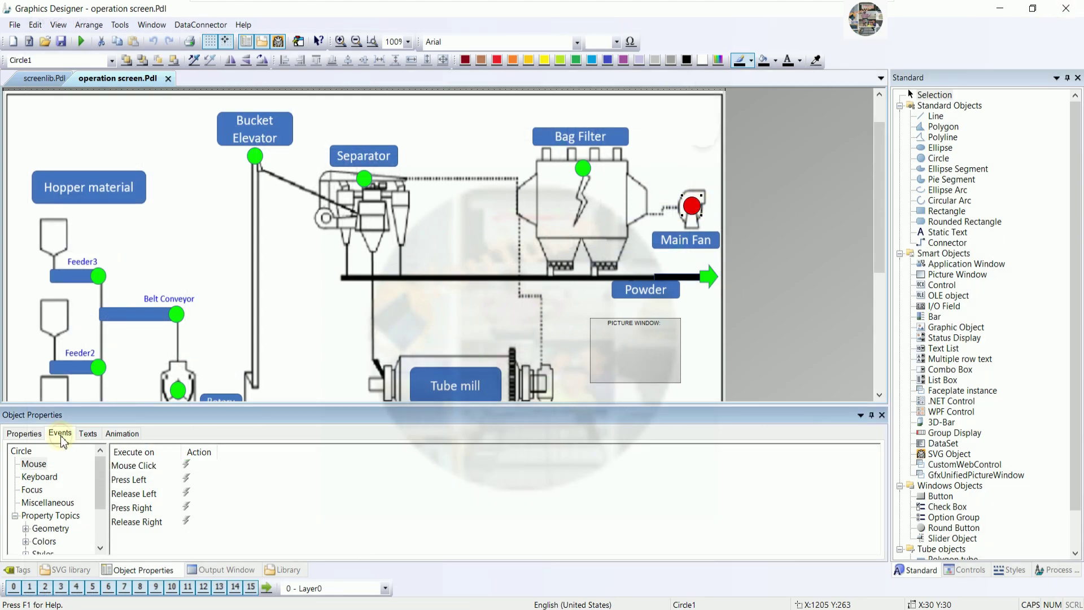
click(63, 474)
click(33, 464)
scroll(60, 500, down, 2)
scroll(59, 500, up, 2)
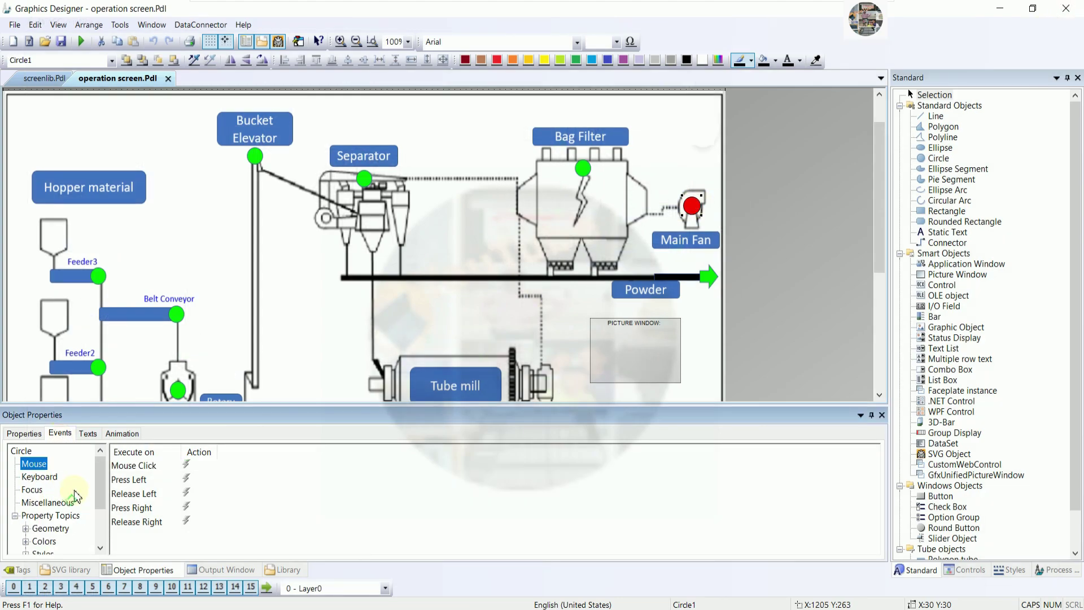
click(713, 197)
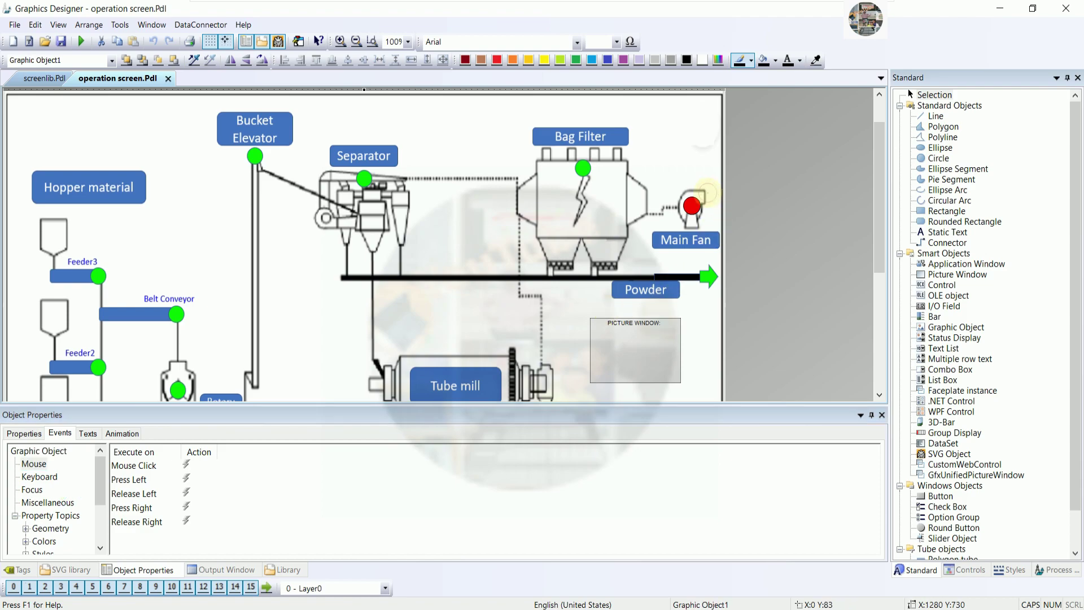
scroll(46, 475, down, 2)
scroll(46, 474, up, 2)
click(25, 434)
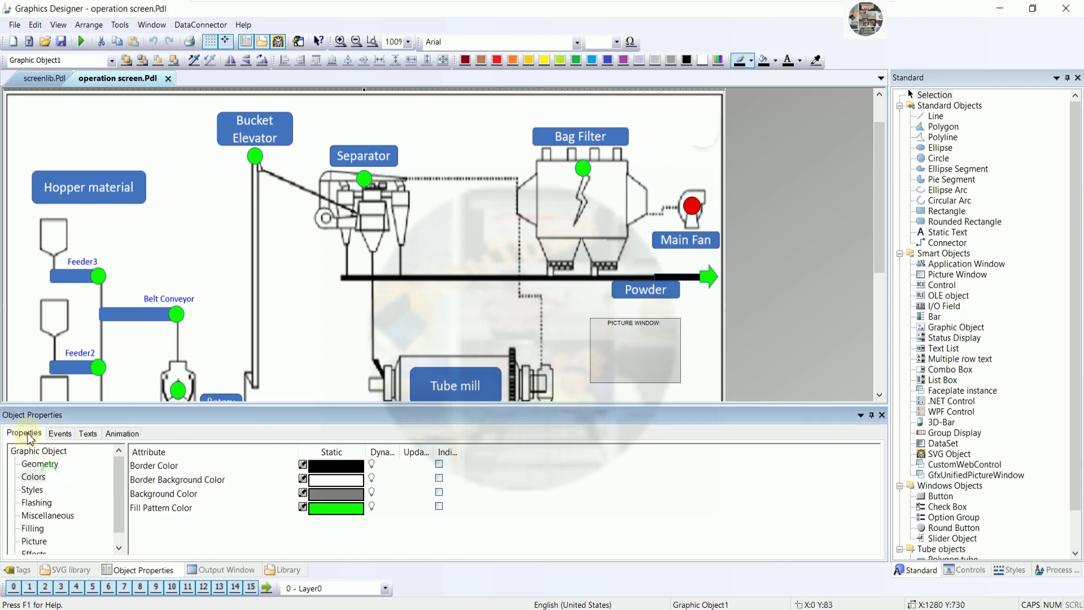
click(60, 434)
click(782, 281)
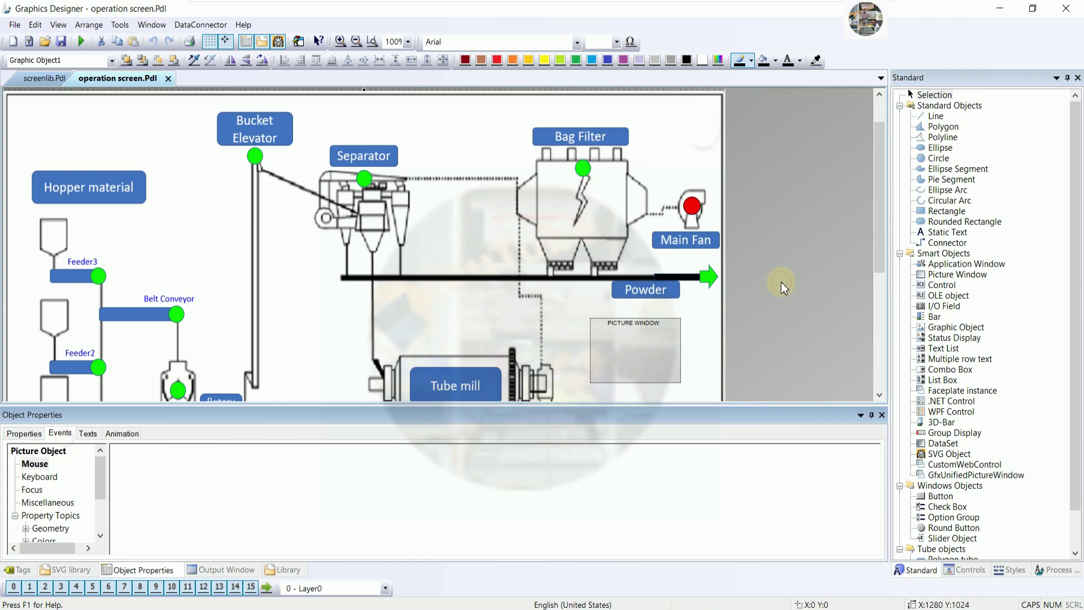
Step: Examine the Main Fan circle's Mouse Click event and its color properties
click(699, 215)
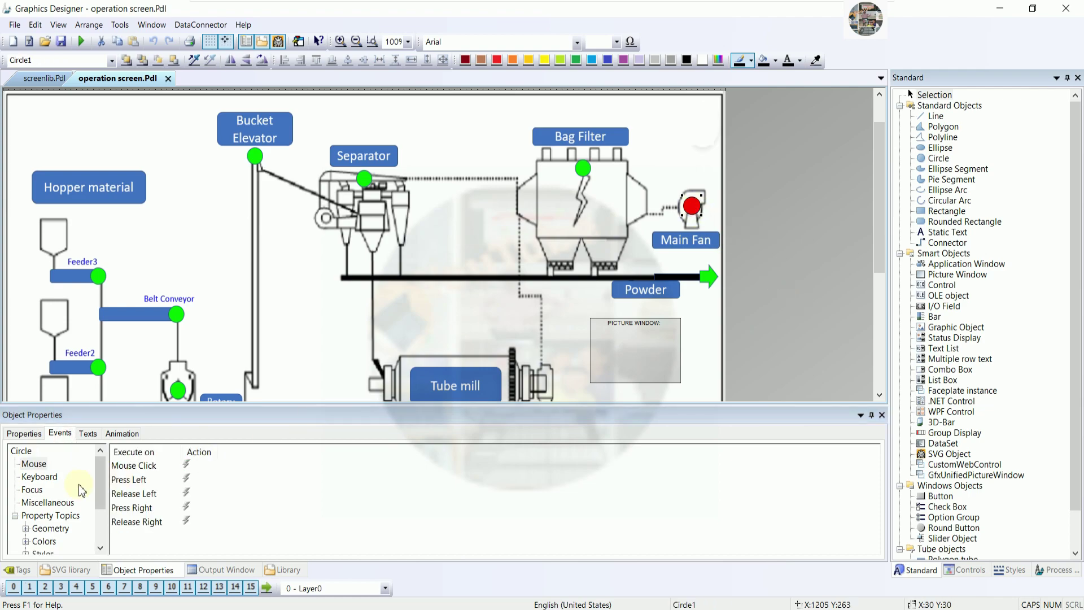
click(35, 465)
click(186, 468)
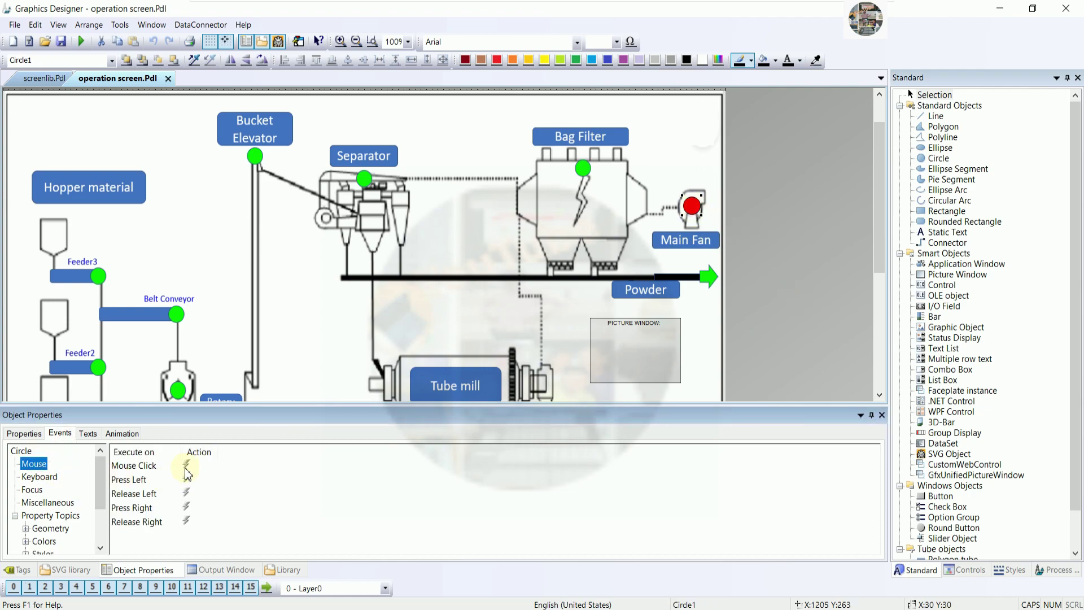
scroll(362, 342, down, 3)
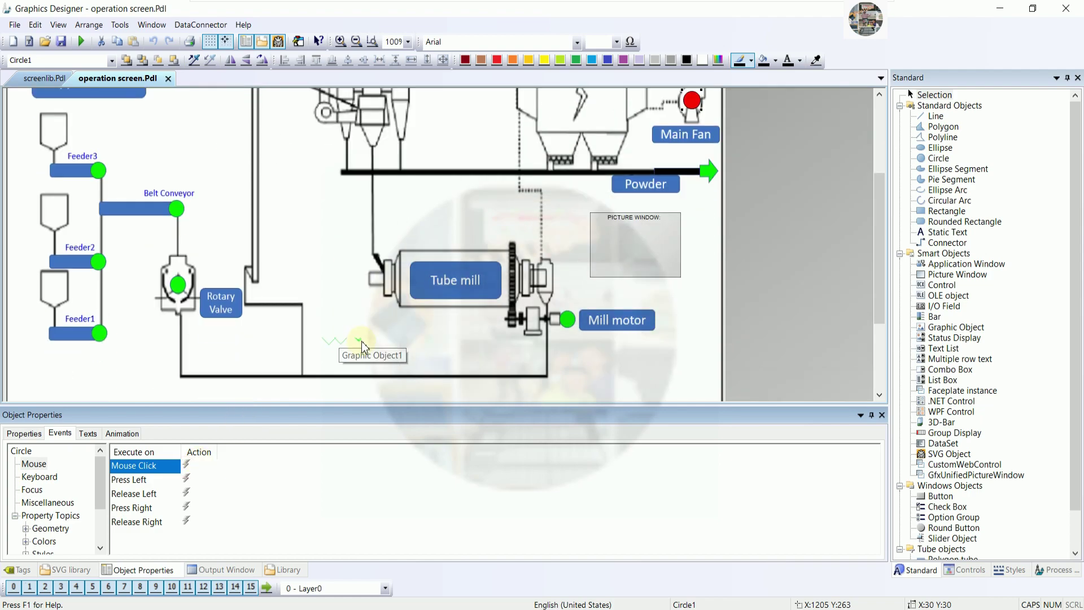
scroll(362, 341, up, 2)
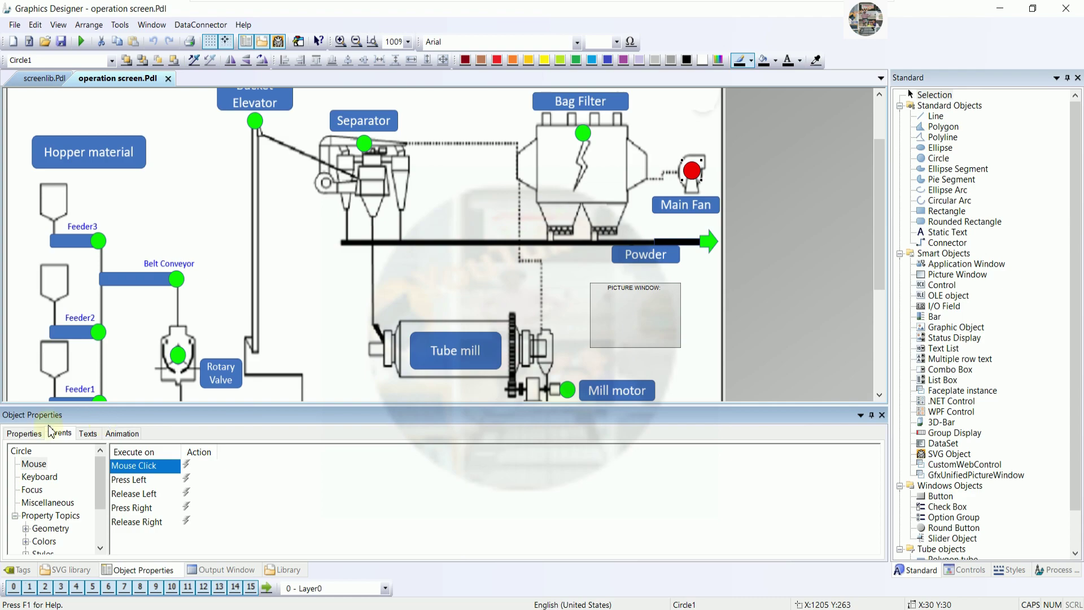
click(779, 174)
click(704, 158)
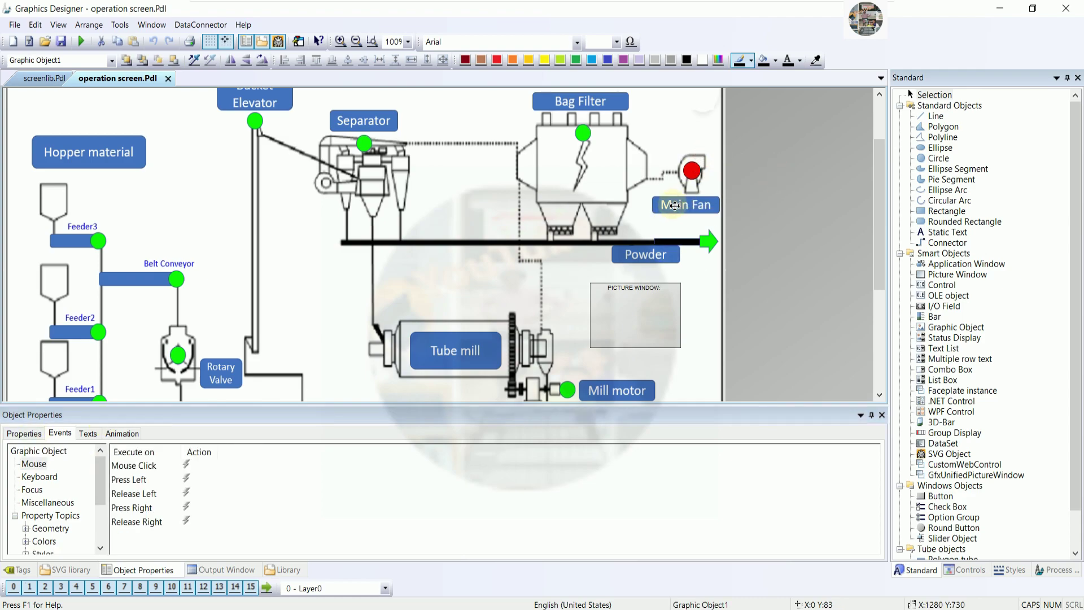
click(690, 174)
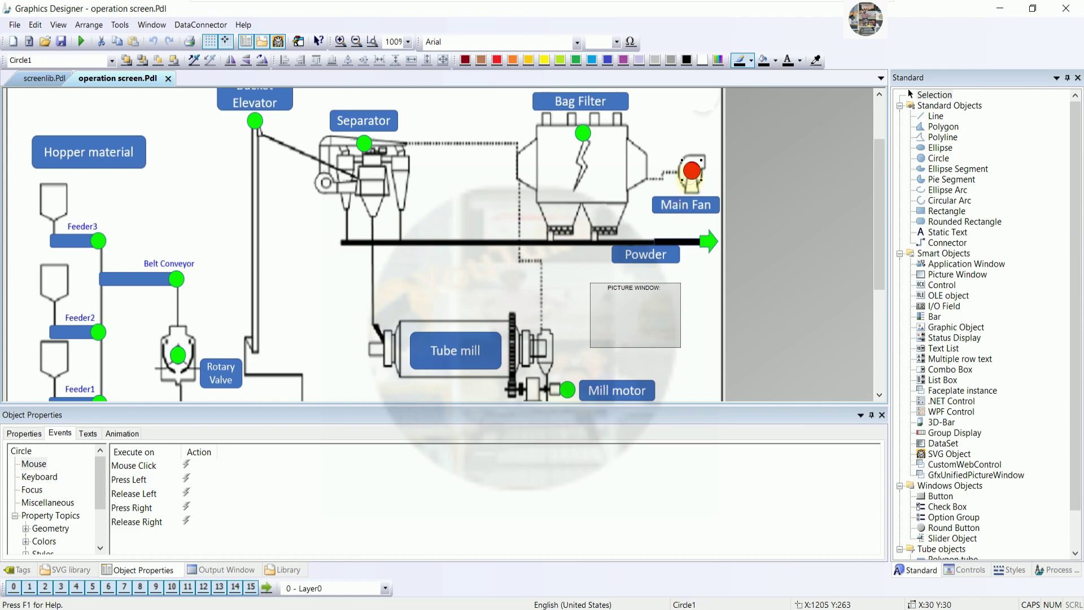
click(30, 433)
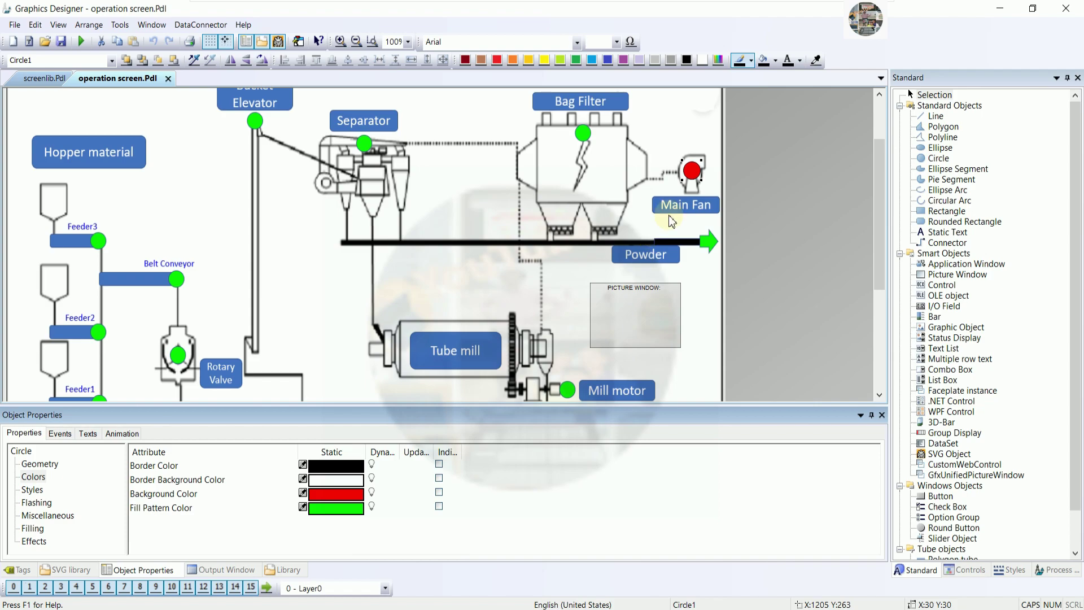
Step: Enlarge the object properties area and open a C action for the Main Fan circle's Mouse Click event
drag(175, 407, 180, 329)
scroll(747, 246, down, 1)
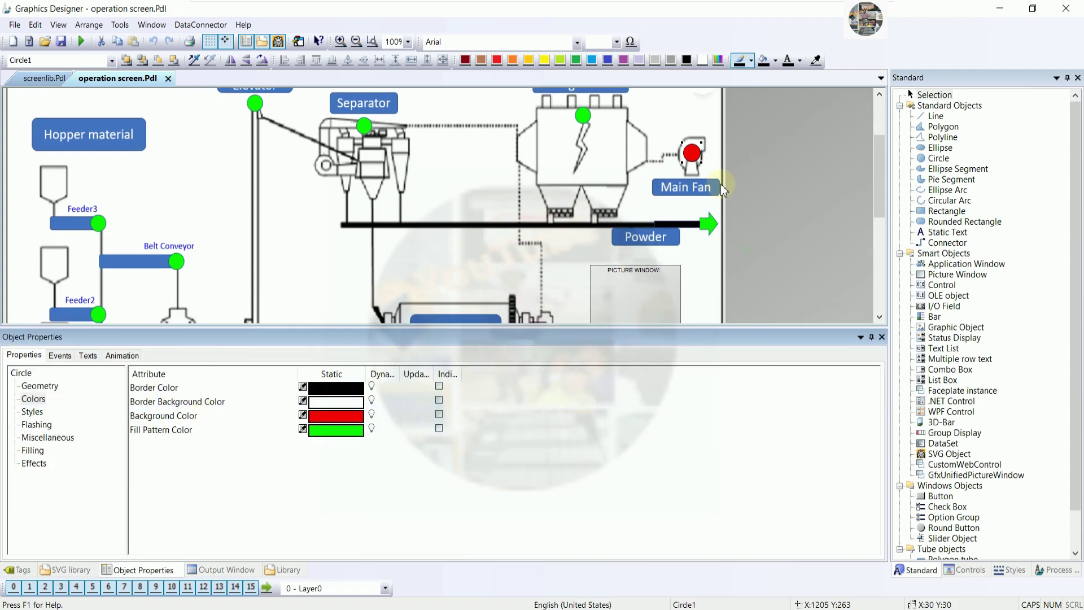
click(59, 355)
click(35, 389)
click(187, 390)
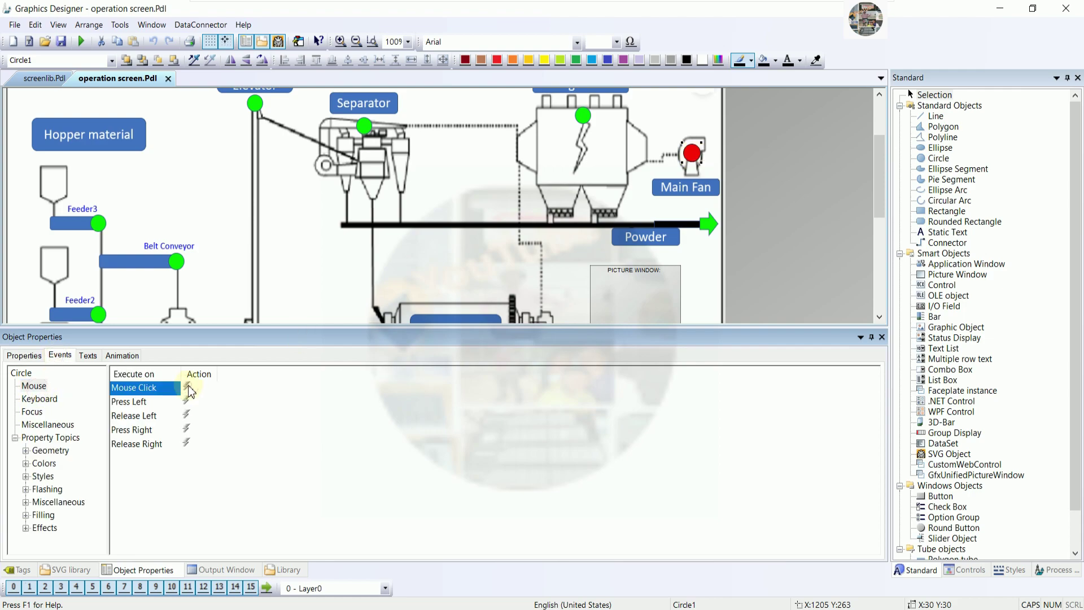
right_click(187, 390)
click(226, 395)
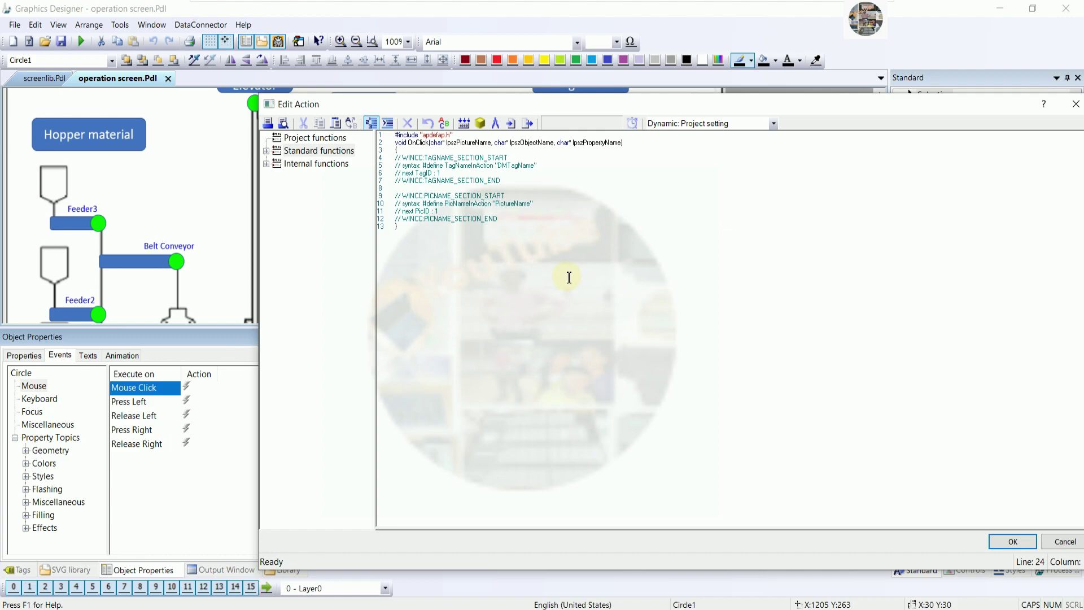
Step: Delete the WINCC template comments from the OnClick function and leave blank lines between its braces
drag(981, 103, 961, 150)
scroll(716, 310, up, 5)
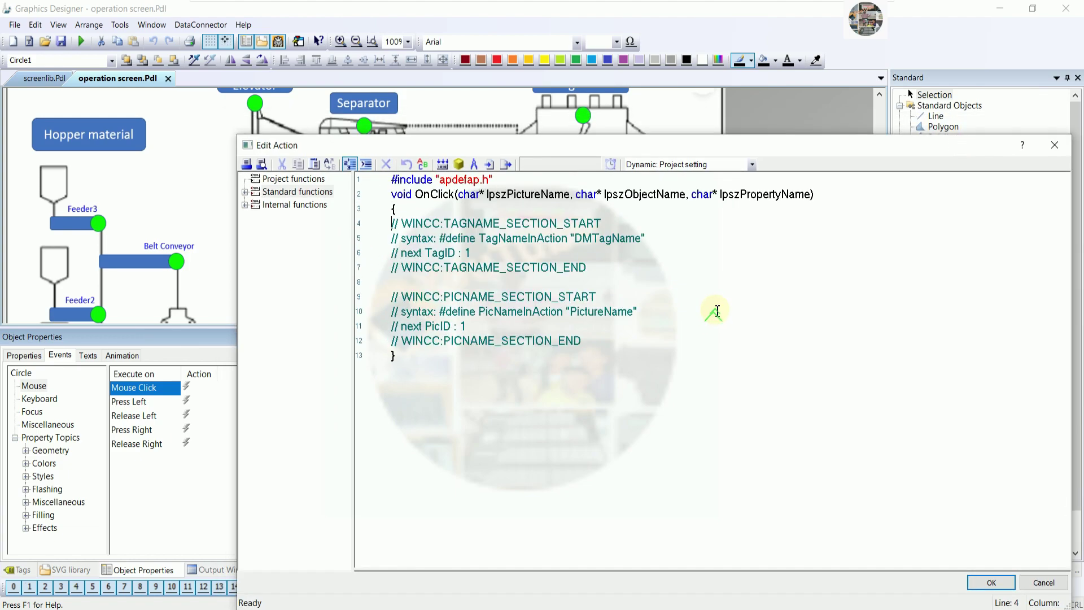
scroll(716, 310, up, 1)
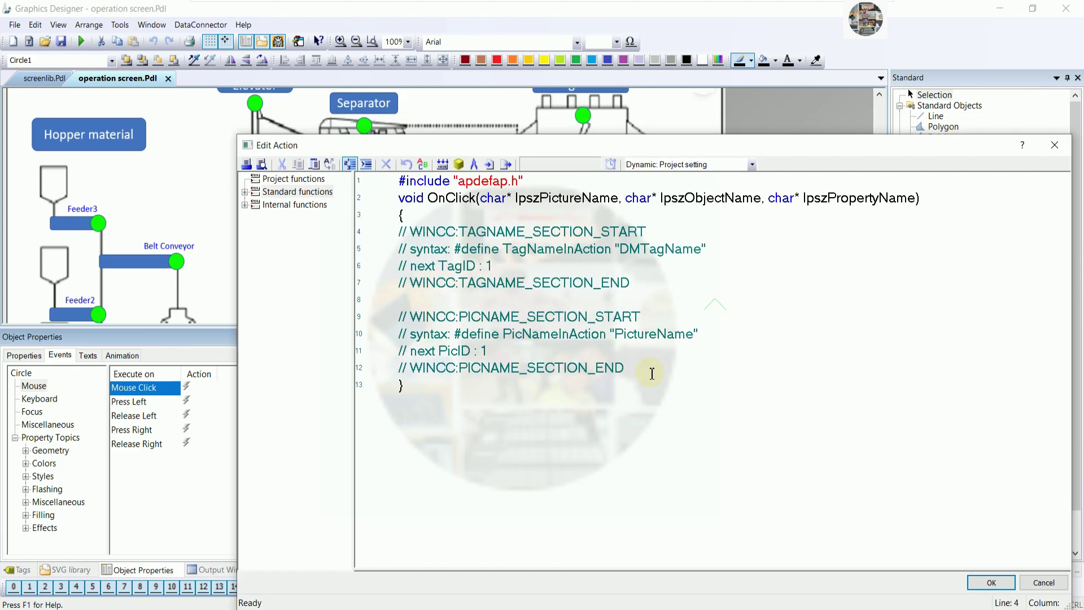
drag(634, 371, 401, 238)
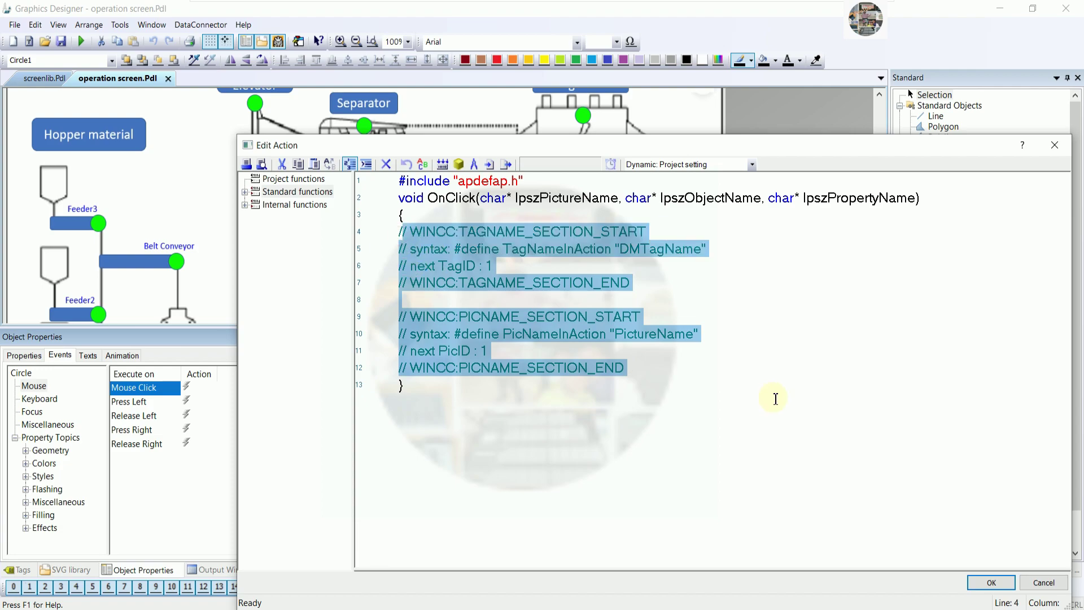
key(Delete)
key(Return)
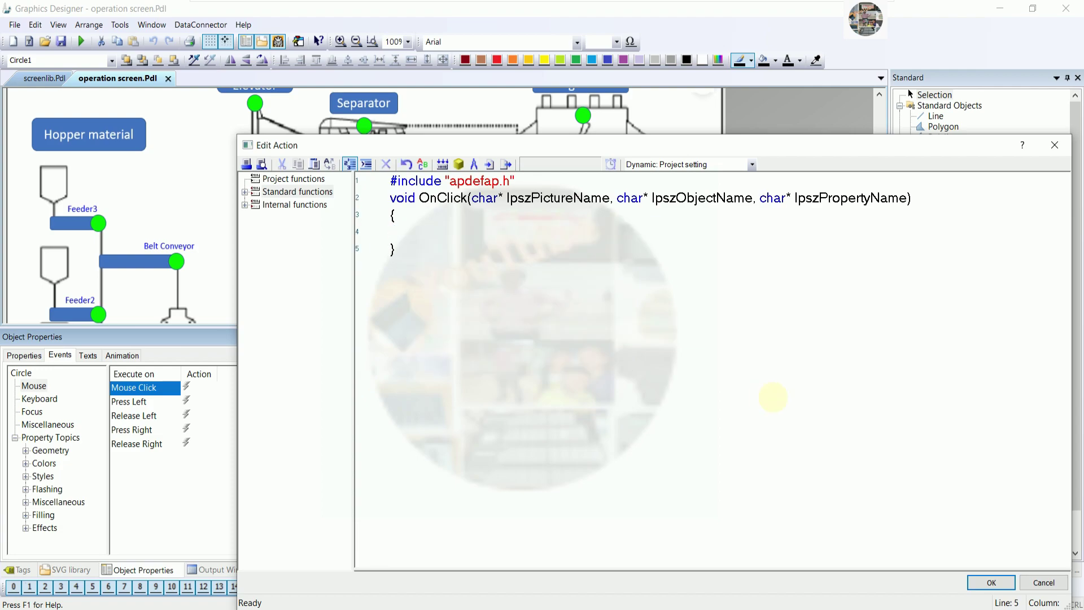
key(Return)
key(Return)
Step: Declare char *tagPreFix="MAIN FAN"; as the first line of the OnClick function
text(char * tagPreFix)
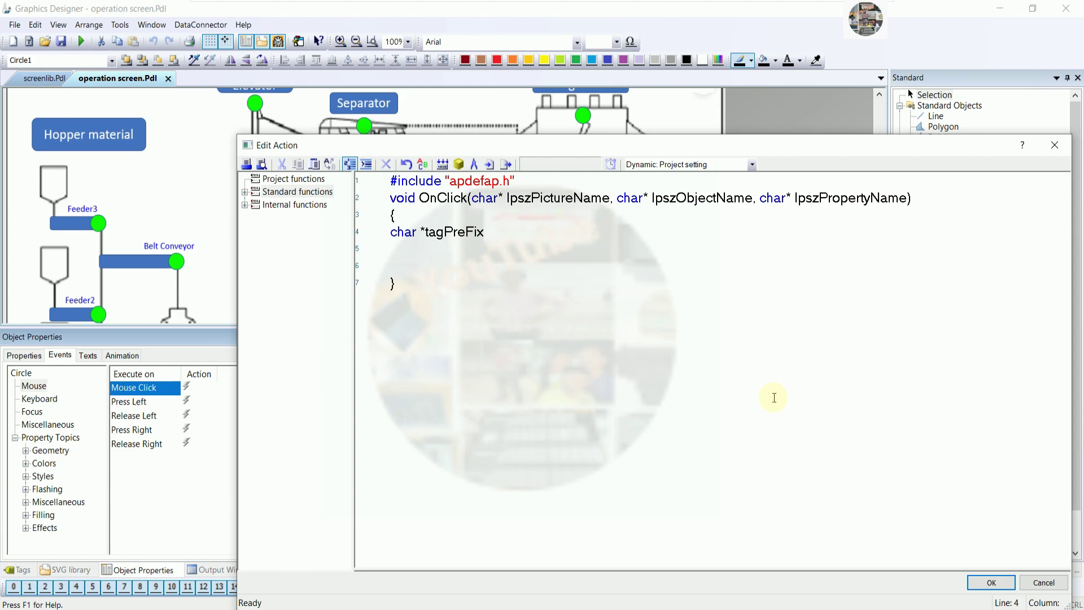
text(=)
text("")
text(;)
text(rea)
key(BackSpace)
key(BackSpace)
key(BackSpace)
text({)
key(BackSpace)
key(Right)
text(MAIN FAN)
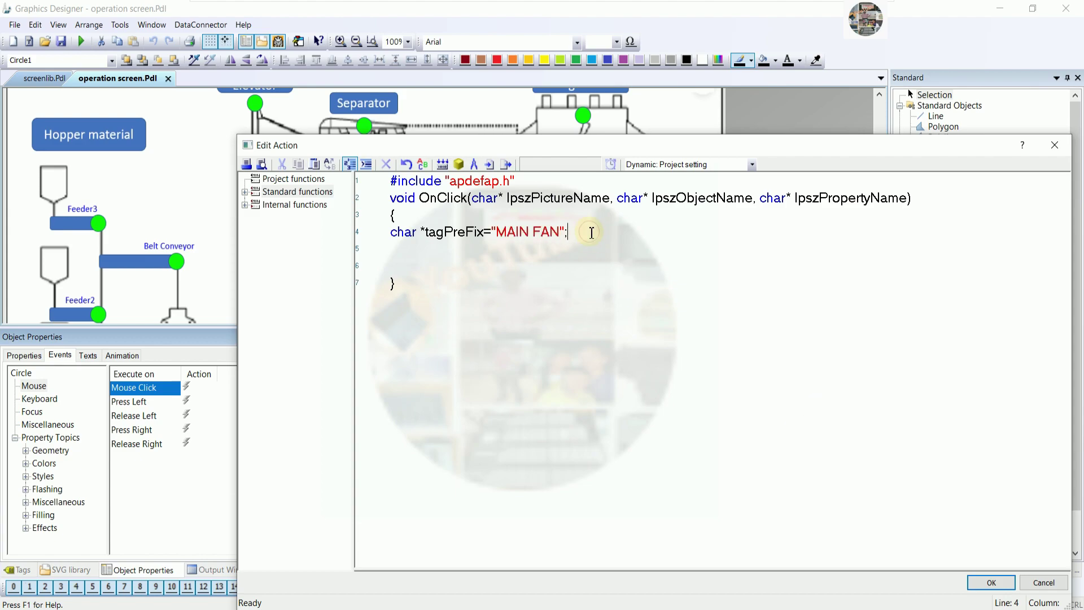
Step: Declare char *PictureName="screenlib"; on the line below tagPreFix
click(591, 232)
key(Return)
text(char *PictureName)
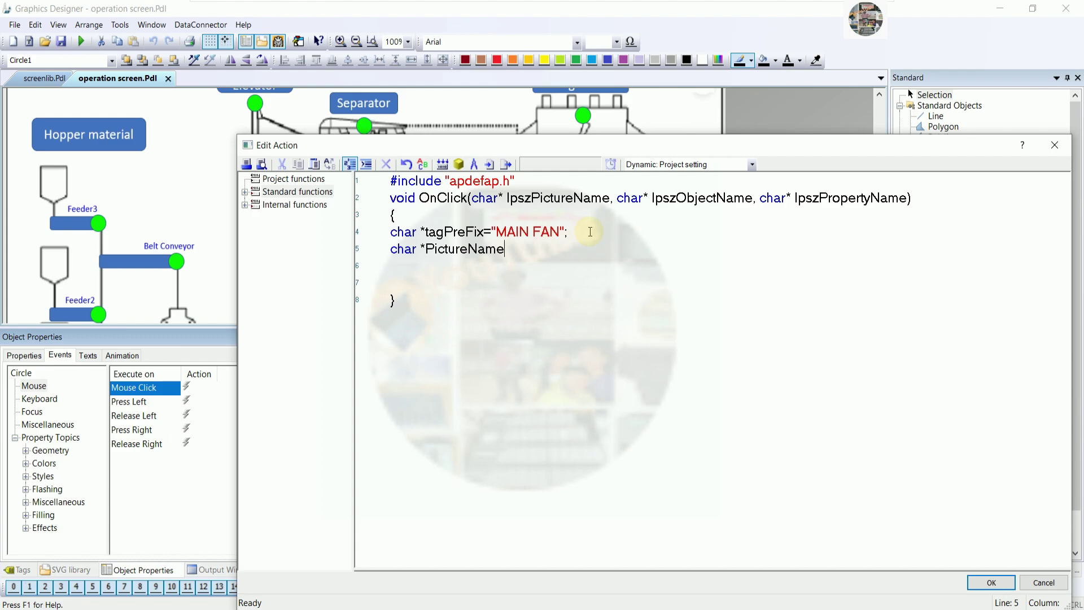
text(=)
text("";)
text(screenlib";)
Step: Declare char *windowName with an empty string on the line below PictureName
key(Return)
text(char)
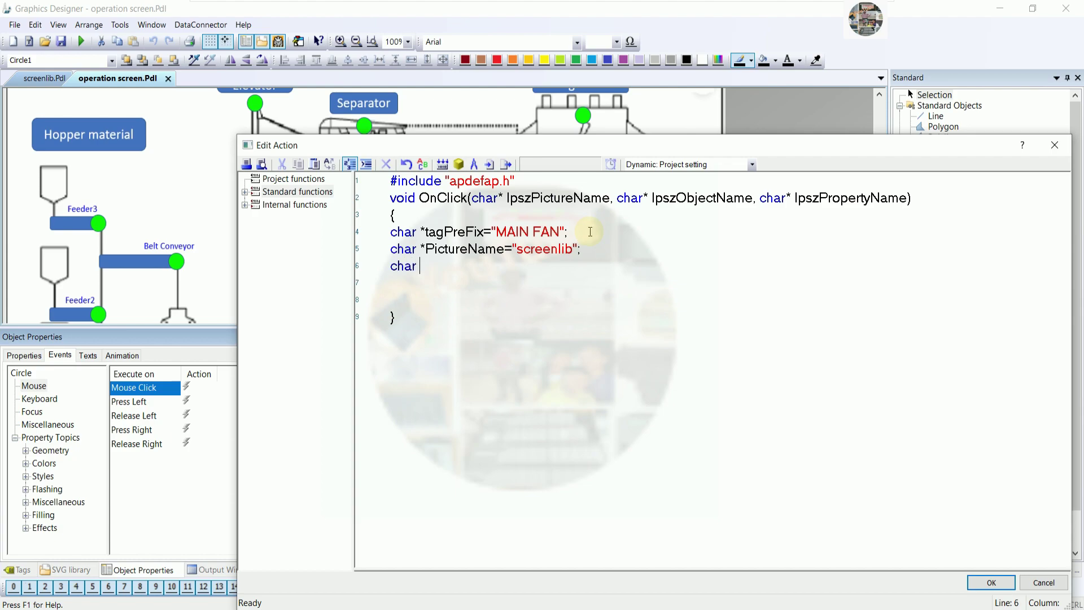
text( *)
text(windowName)
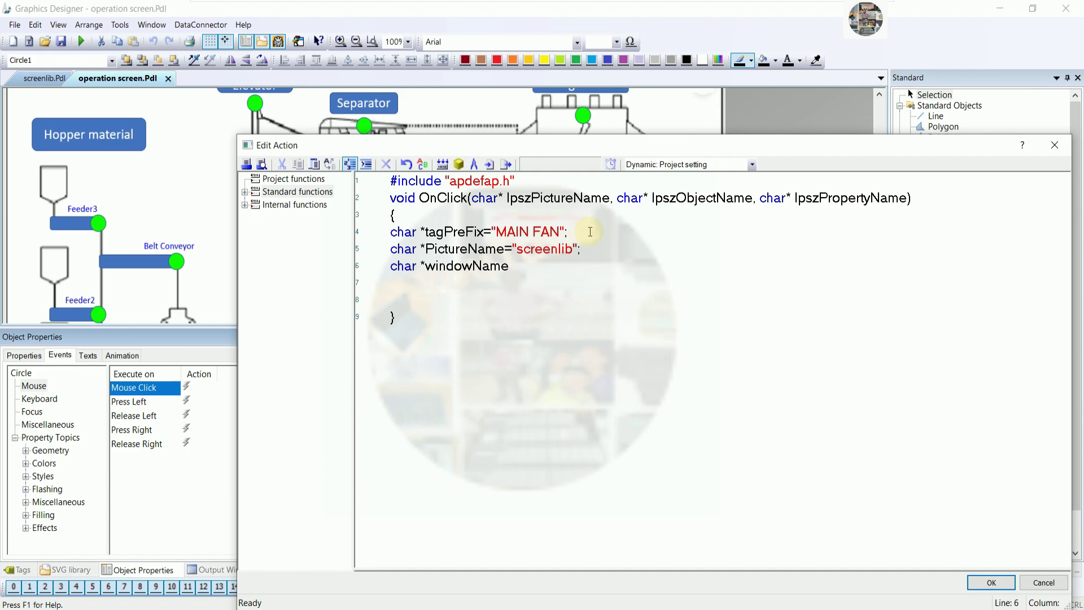
text(="";)
key(Left)
key(Left)
Step: Compile and accept the circle's click action, and switch to the screenlib.Pdl picture
click(442, 164)
click(992, 583)
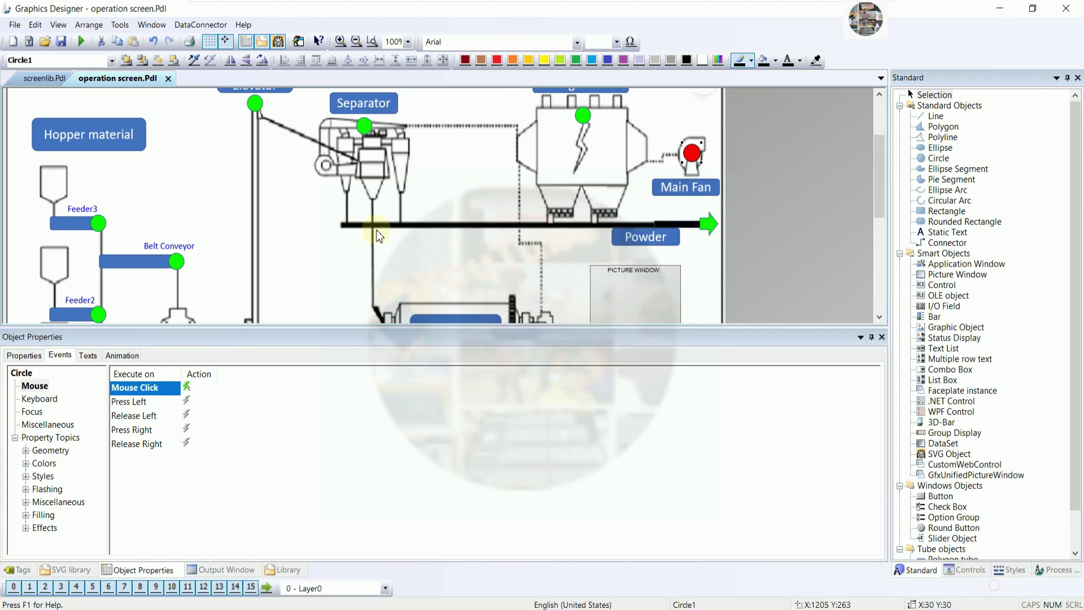
click(45, 78)
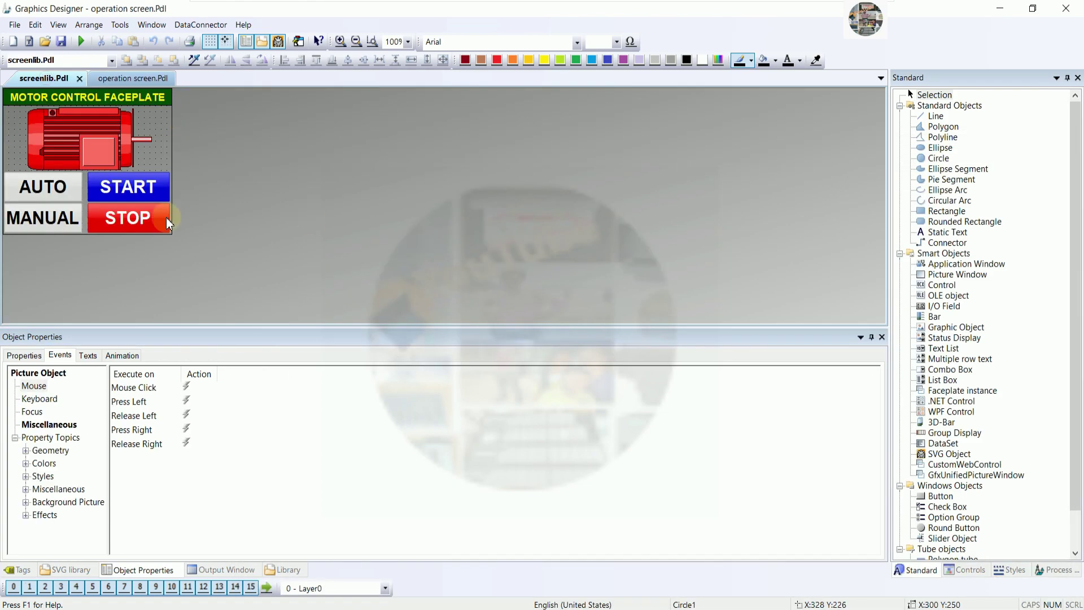
Step: Copy the picture window's object name from its properties on operation screen.Pdl
click(127, 81)
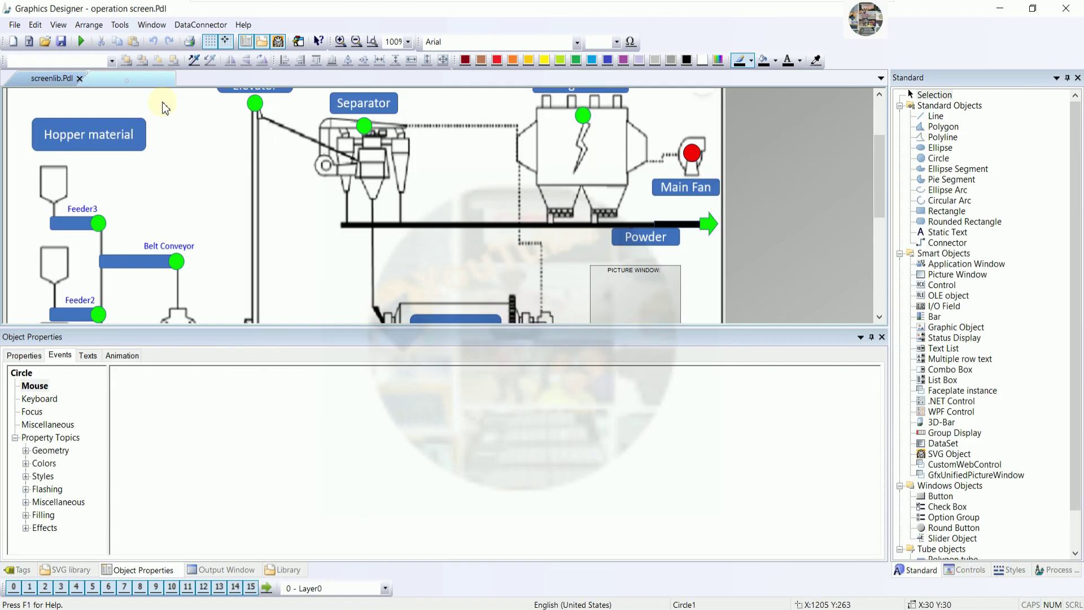
click(24, 356)
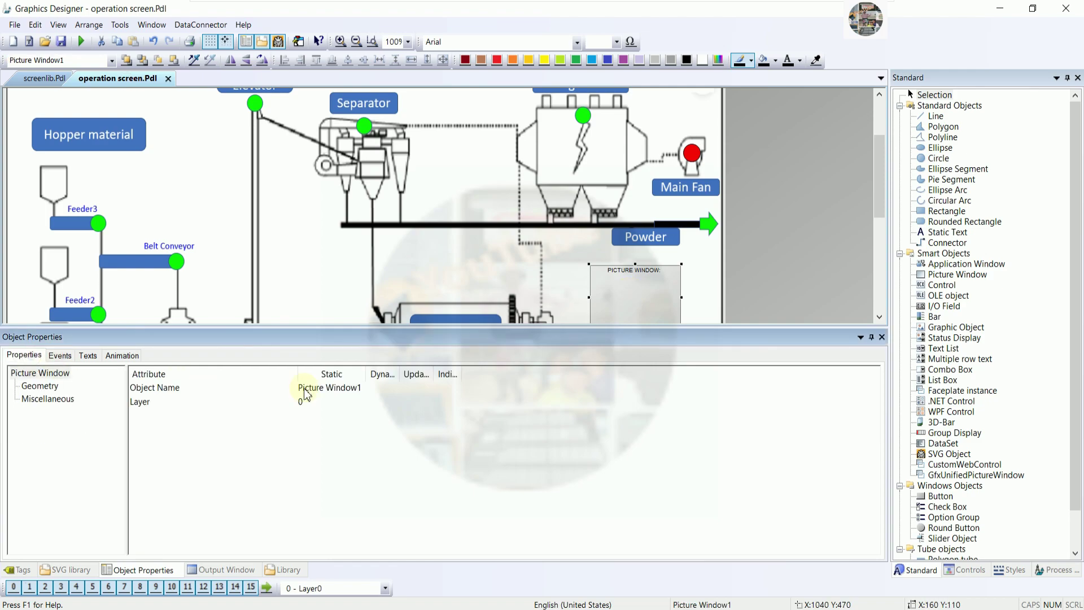
click(333, 387)
double_click(339, 388)
right_click(343, 388)
click(248, 430)
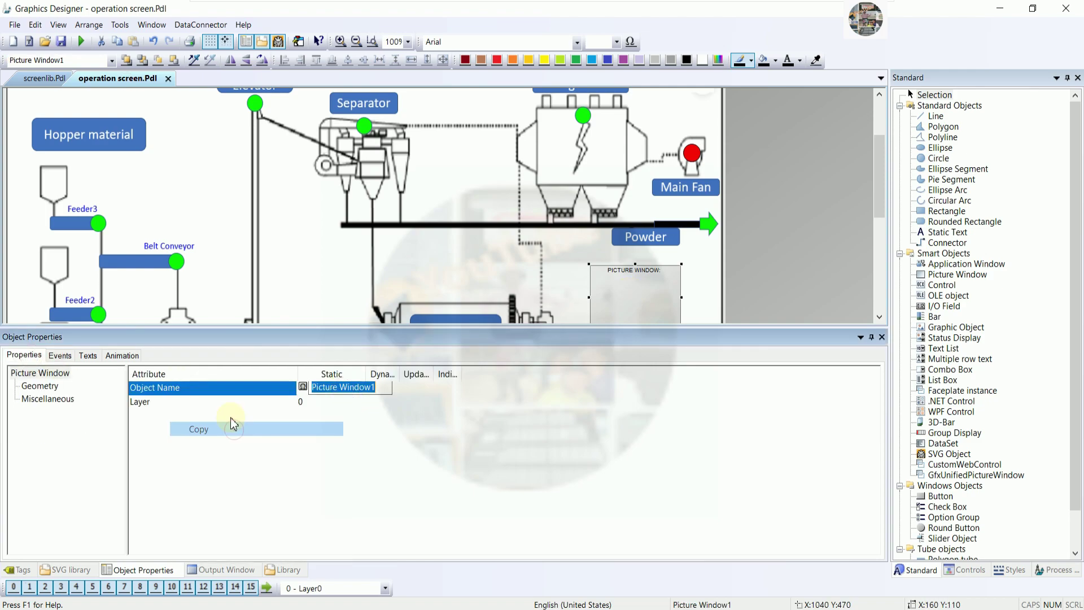
Step: Reopen the Main Fan circle's mouse click action and fill the windowName string with "Picture Window1"
click(694, 156)
click(695, 157)
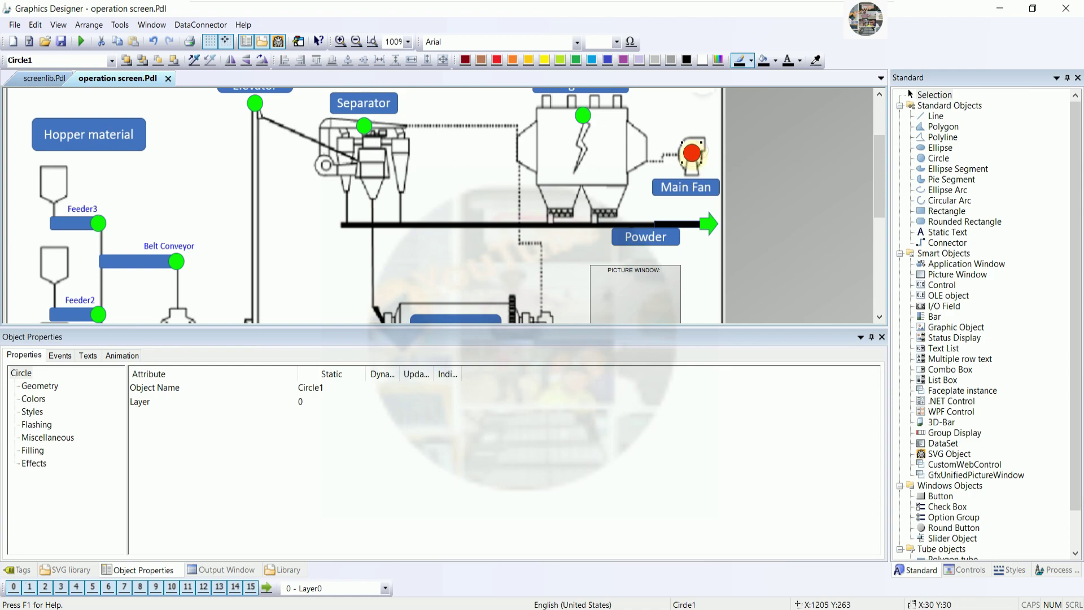
click(58, 357)
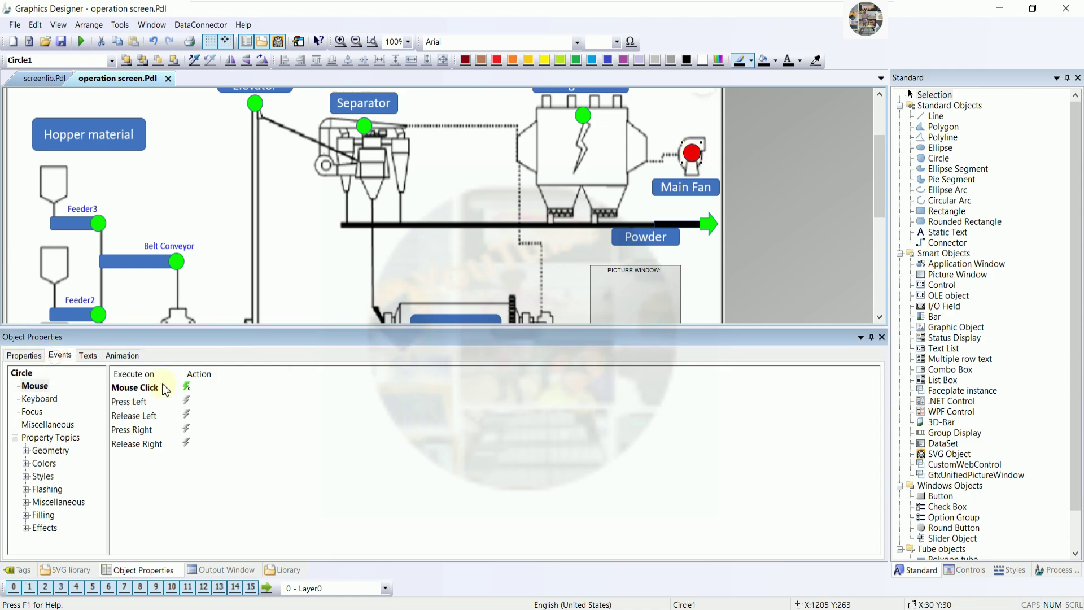
right_click(189, 387)
click(230, 390)
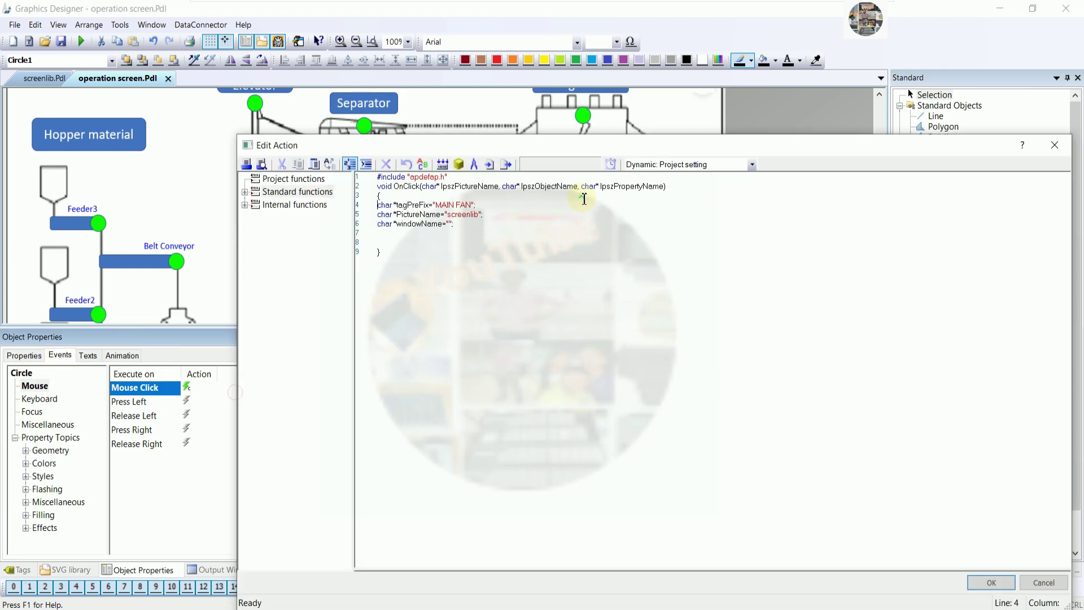
click(525, 266)
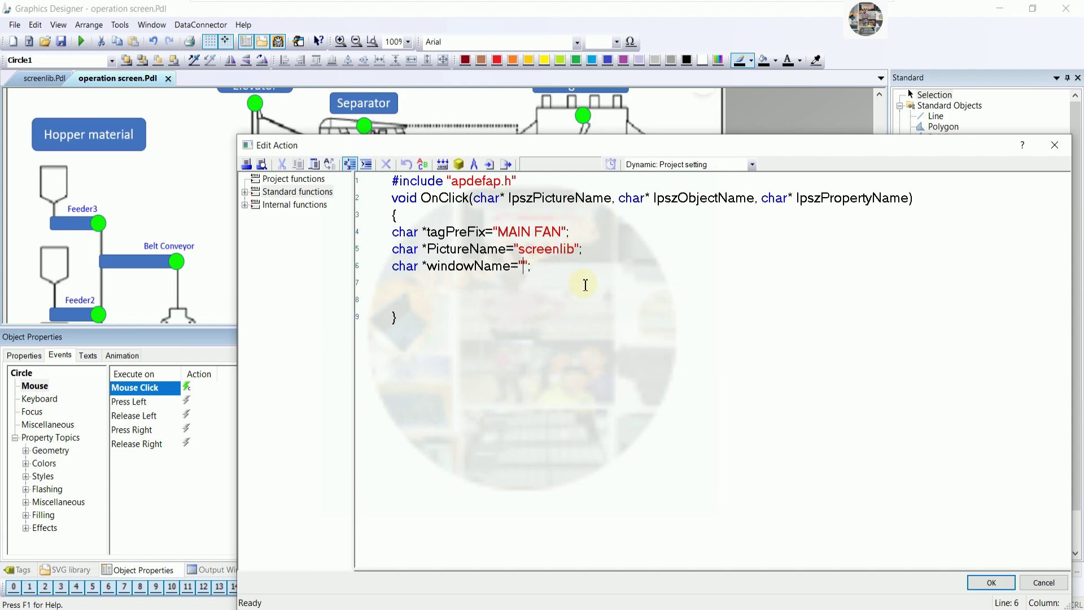
key(ctrl+v)
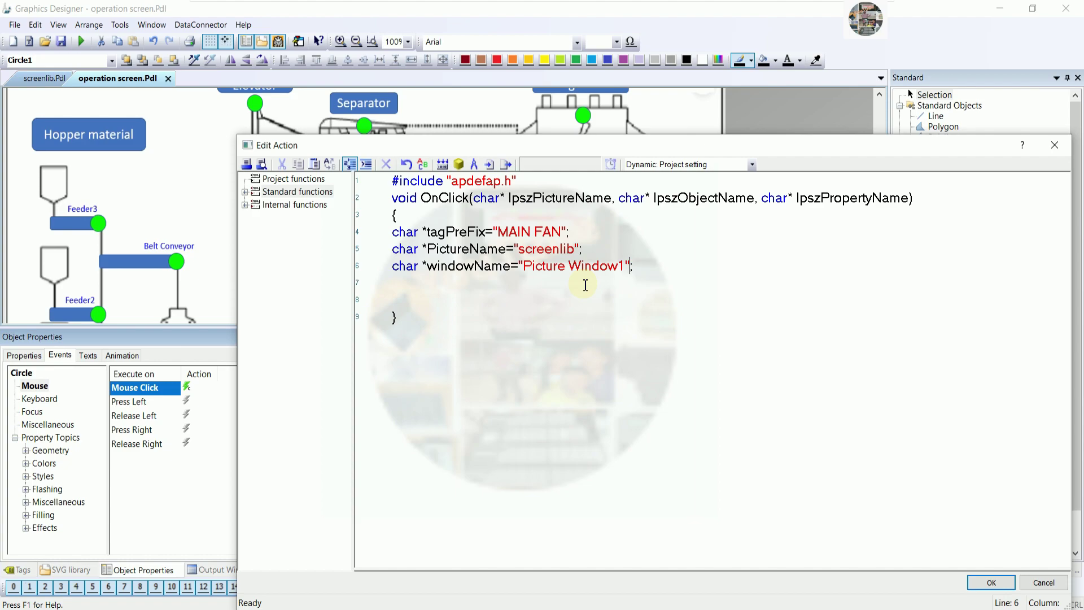
Step: Declare char *windowTitle="CaptionText"; on the line below windowName
key(Return)
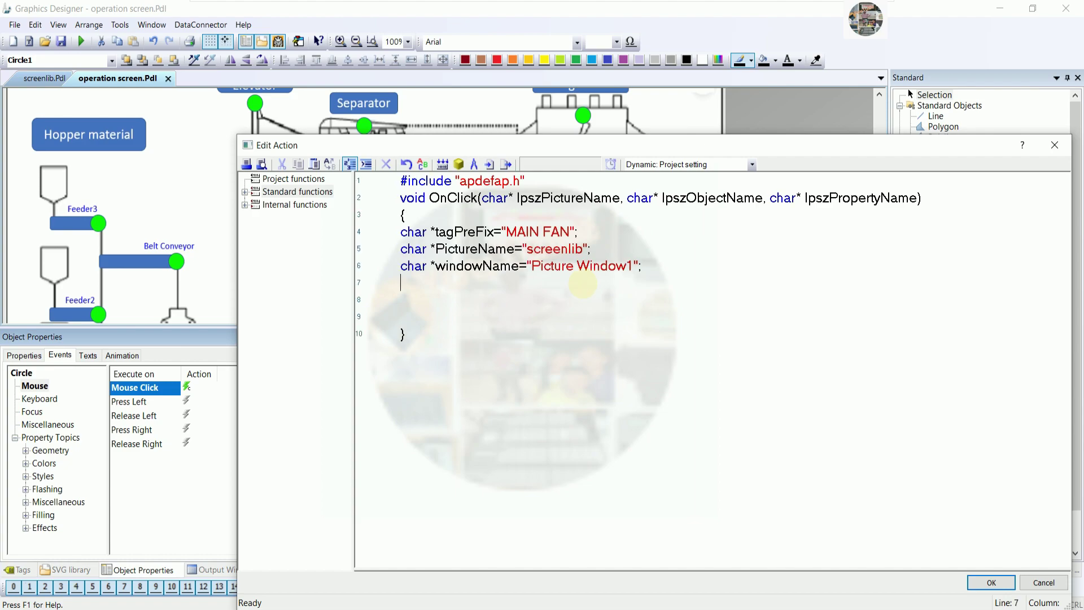
text(char *windowTitle)
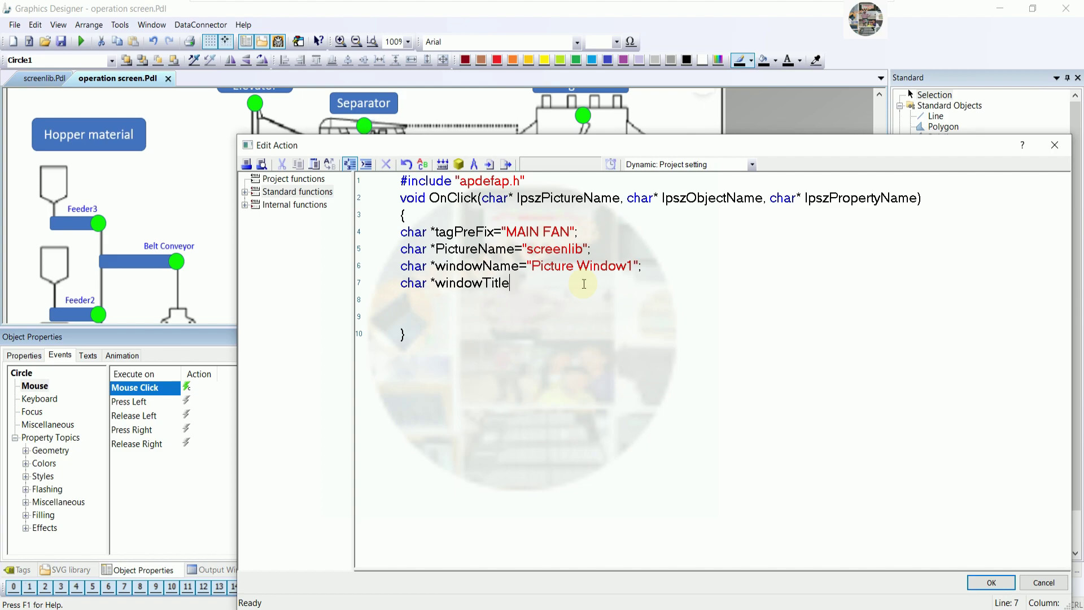
text(=Co)
key(BackSpace)
text(ap)
key(BackSpace)
key(BackSpace)
key(BackSpace)
text("";)
text(Captio)
text(nText";)
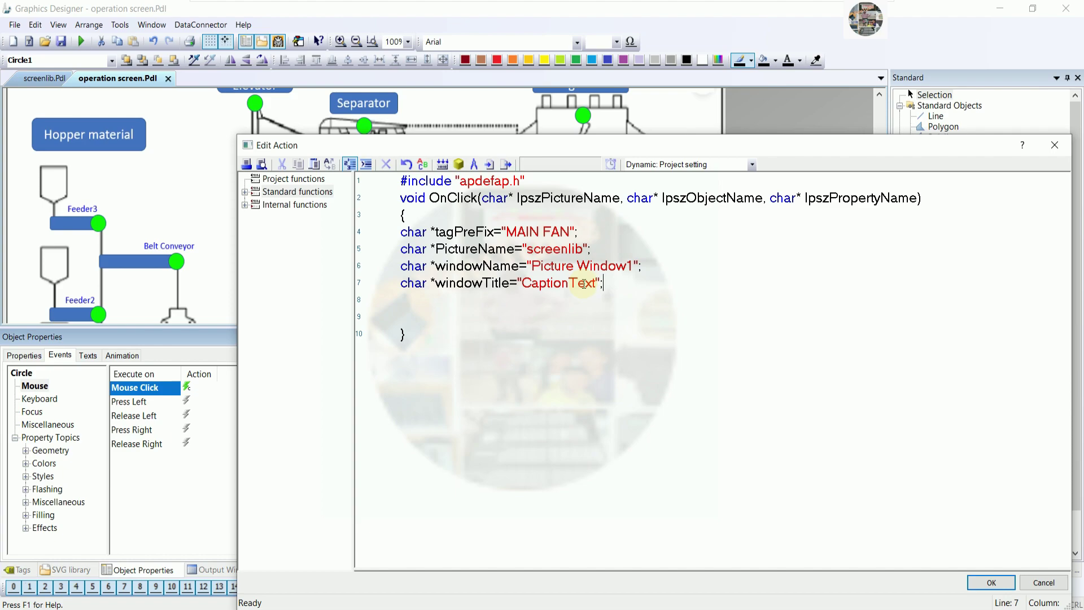
Step: Declare char *titleContent="MAIN FAN FACEPLATE"; on the line below windowTitle
key(Return)
text(char *titleConten)
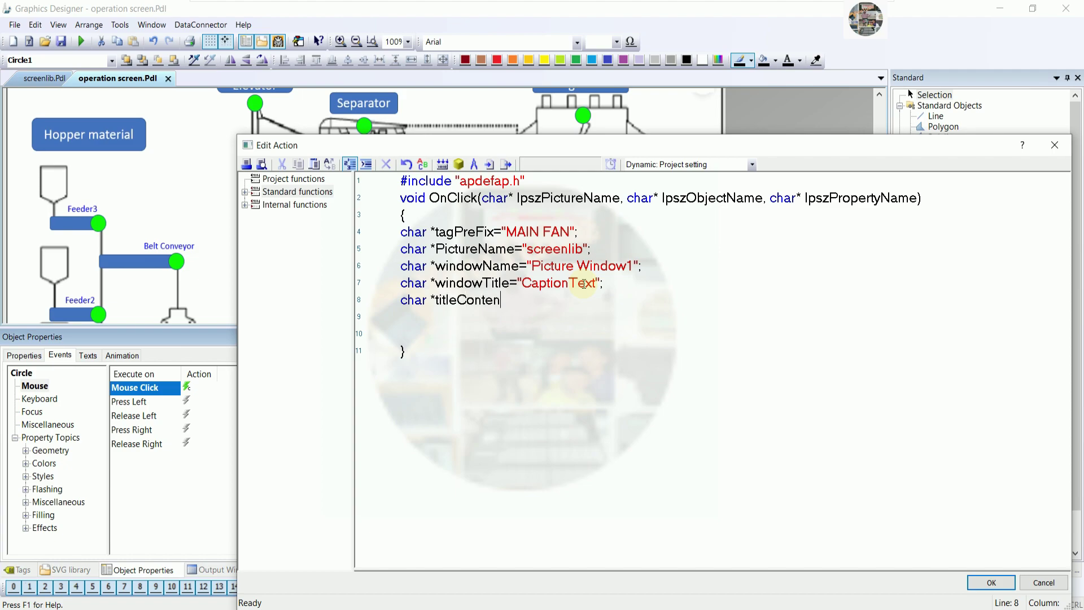
text(t)
text(=)
text("")
text(;)
text(MAIN FACE)
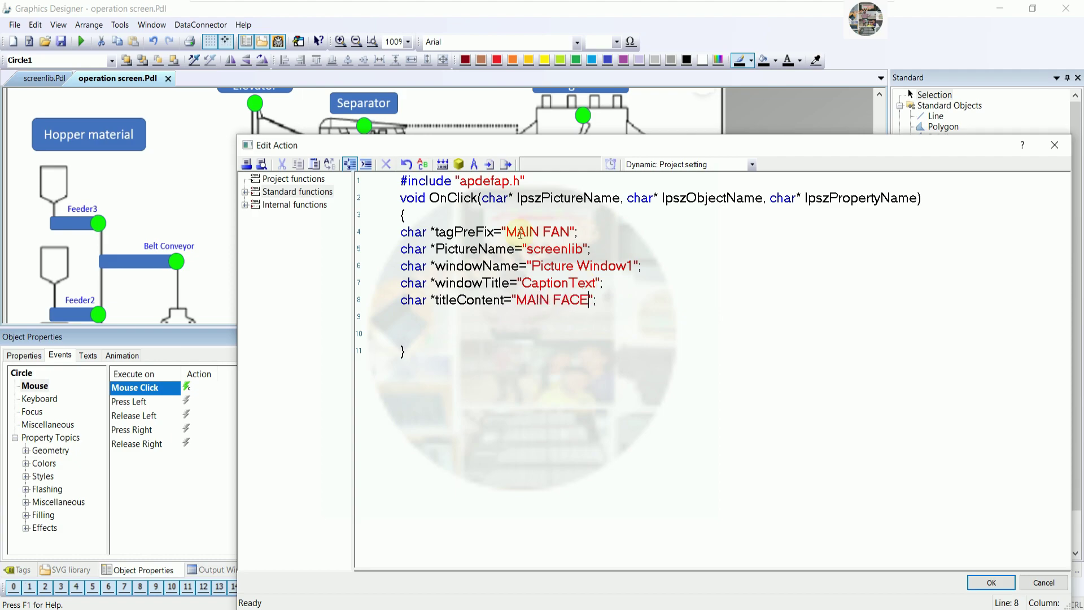
key(BackSpace)
key(BackSpace)
text(N FACEPLATE)
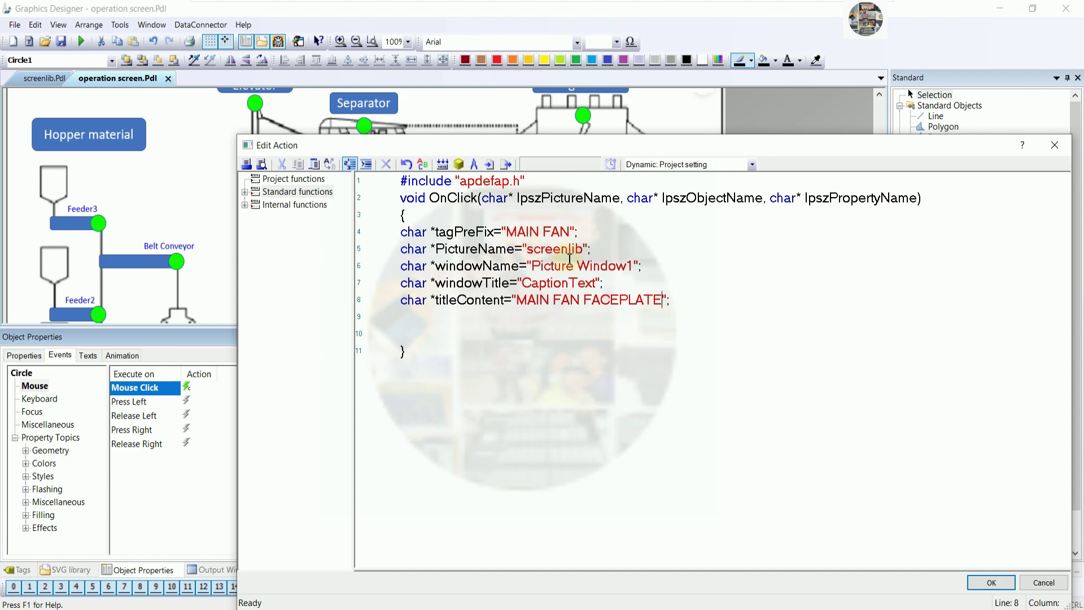
Step: Add a SetTagPrefix(); call below titleContent with lpszPictureName as its first argument
click(681, 300)
key(Return)
text(SetTagPrefix)
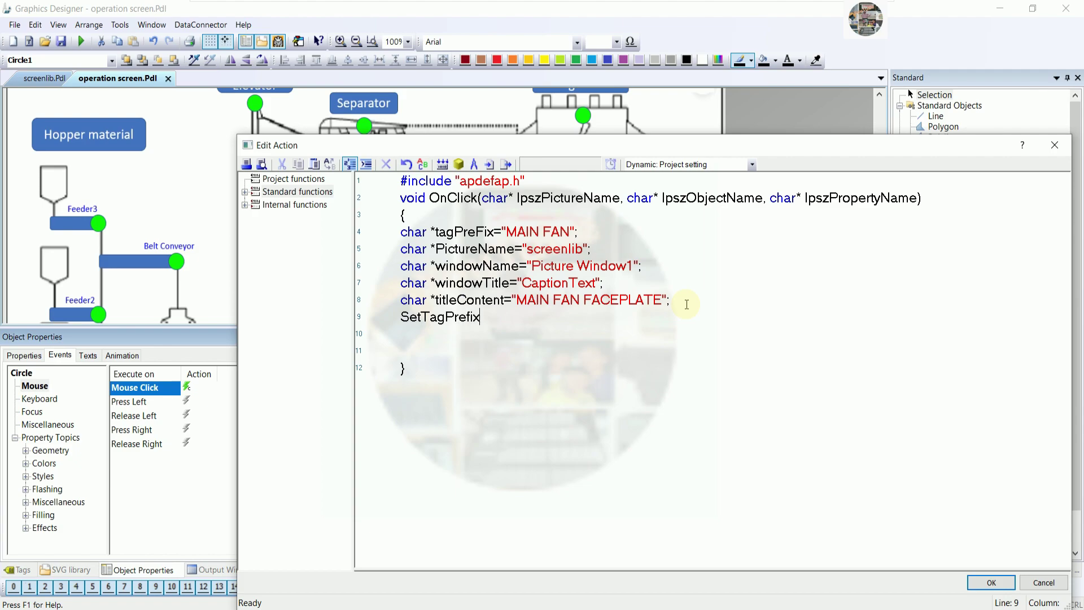
text(();)
double_click(587, 198)
key(ctrl+c)
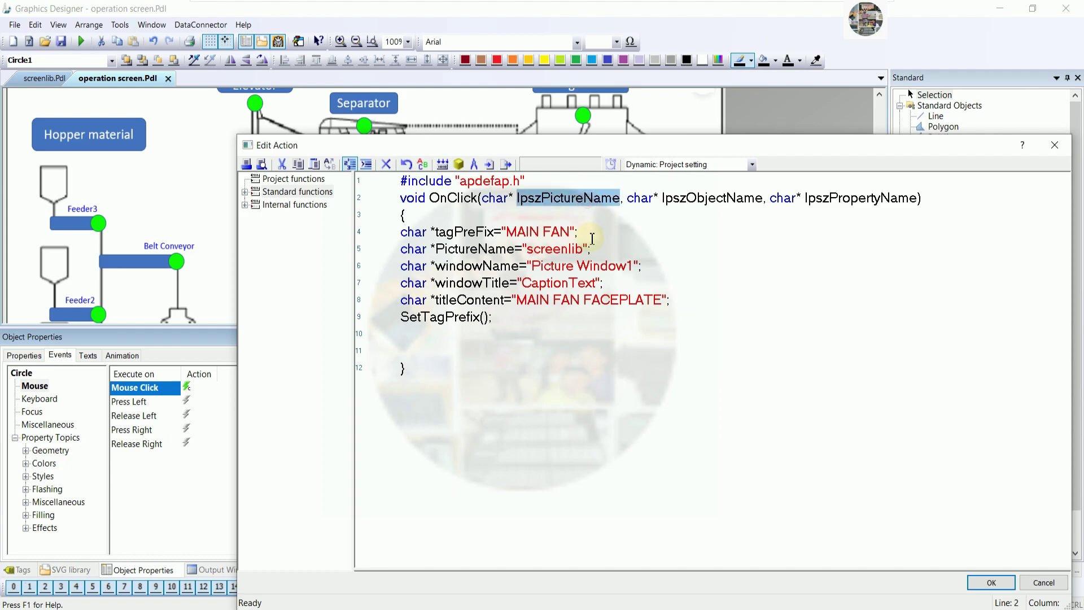
click(484, 317)
key(ctrl+v)
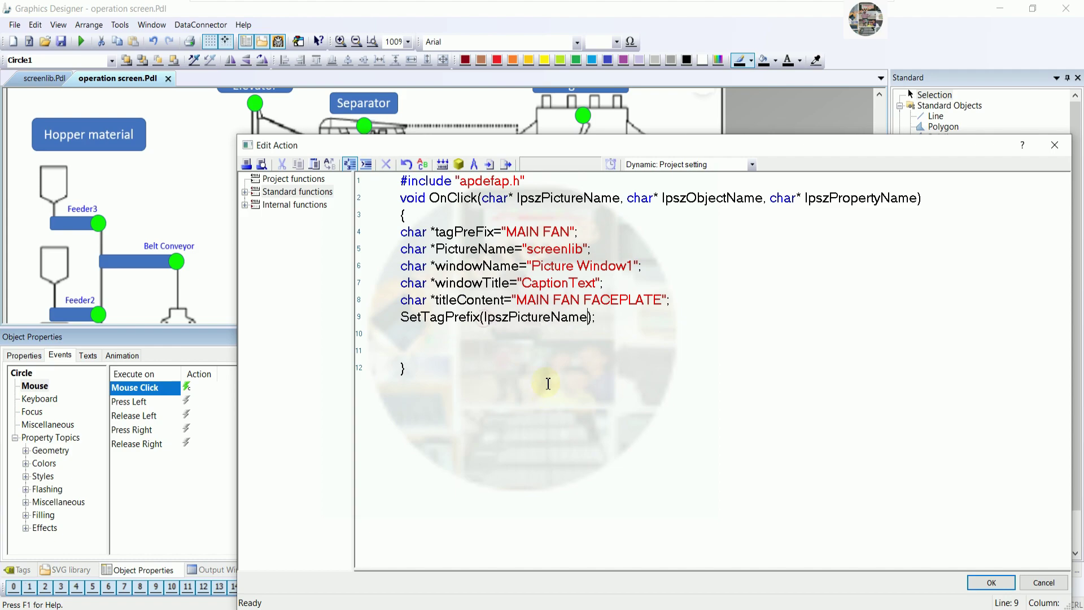
Step: Add windowName and tagPreFix as the second and third arguments of the SetTagPrefix call
click(610, 318)
text(,)
double_click(472, 248)
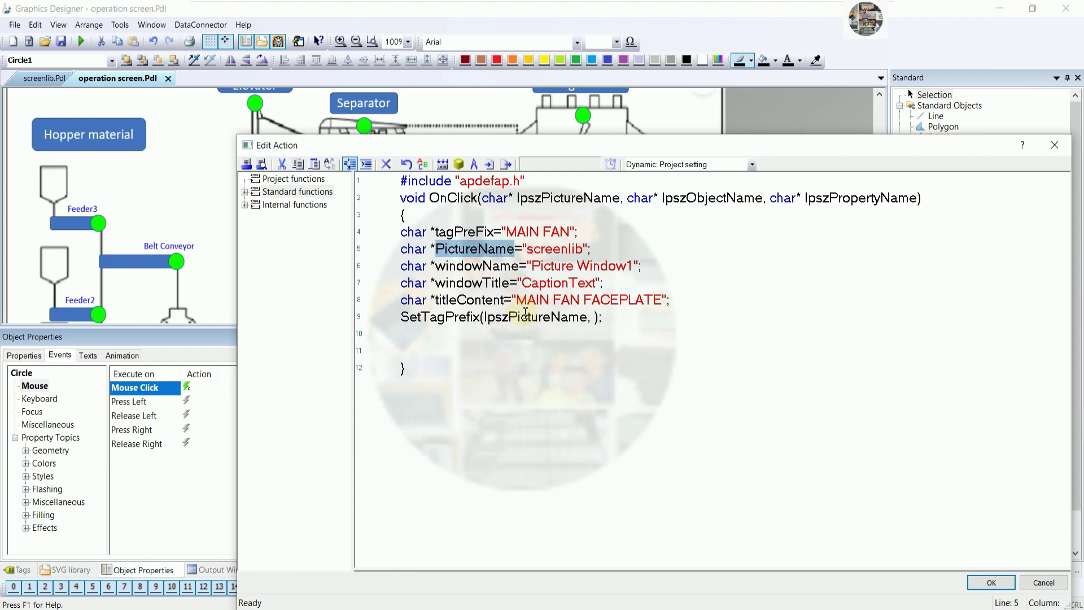
double_click(477, 266)
key(ctrl+c)
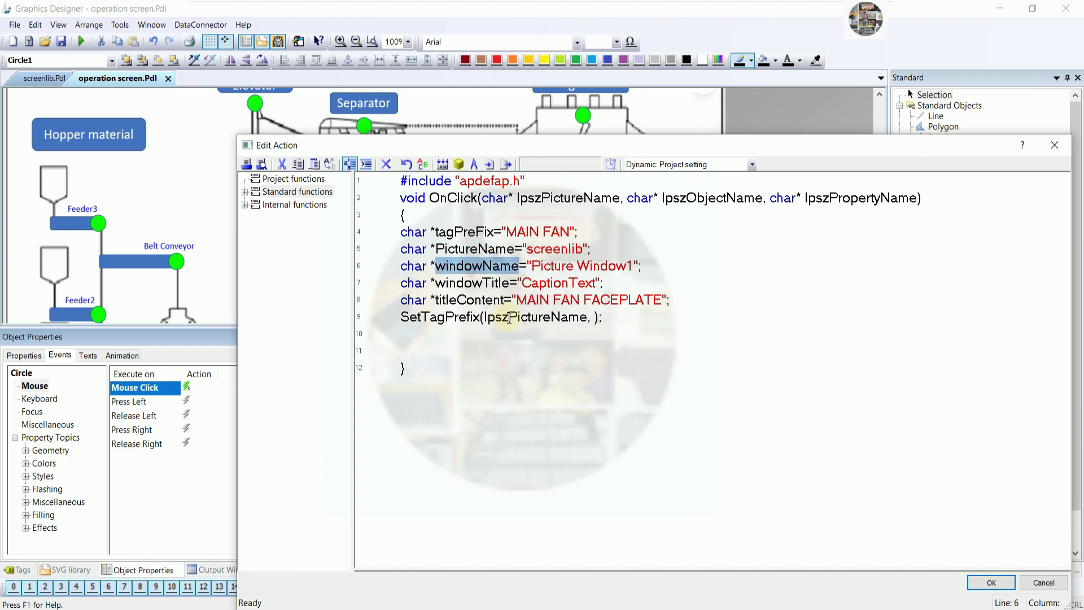
click(596, 317)
key(ctrl+v)
text(,)
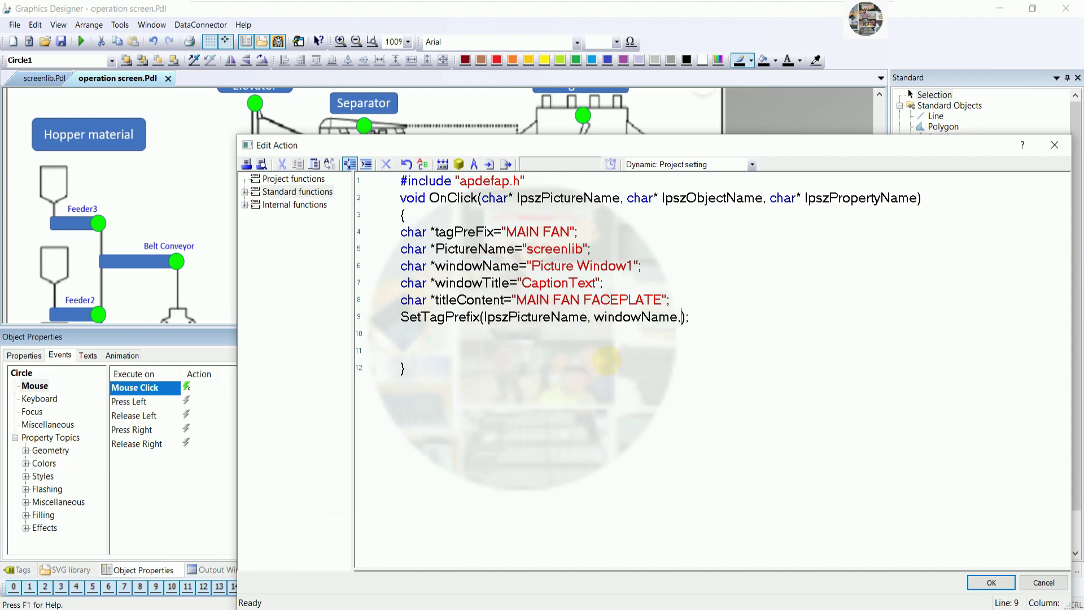
double_click(481, 232)
key(ctrl+c)
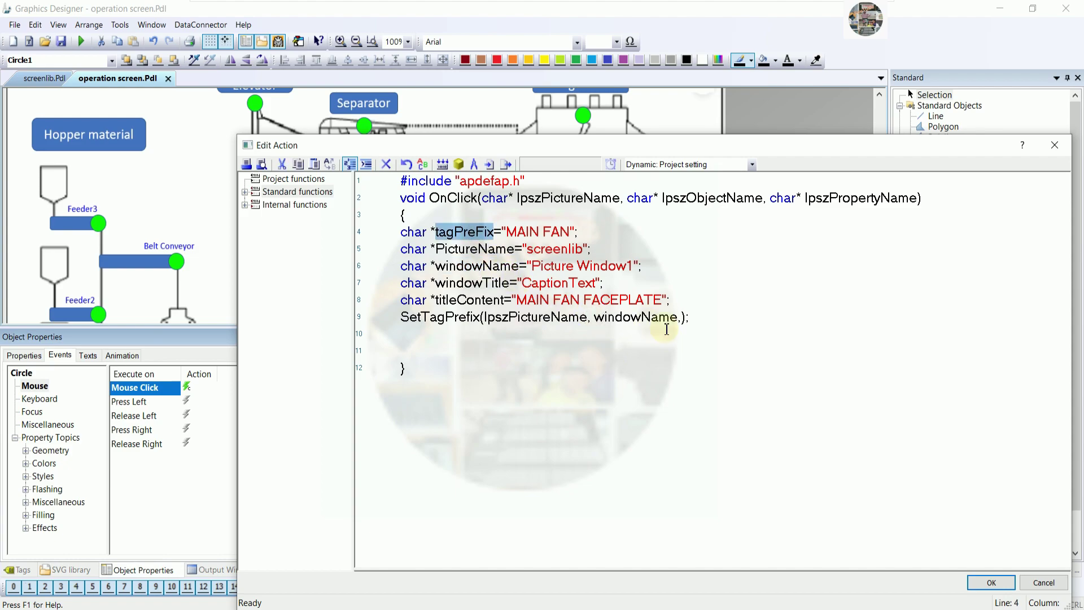
click(680, 317)
key(ctrl+v)
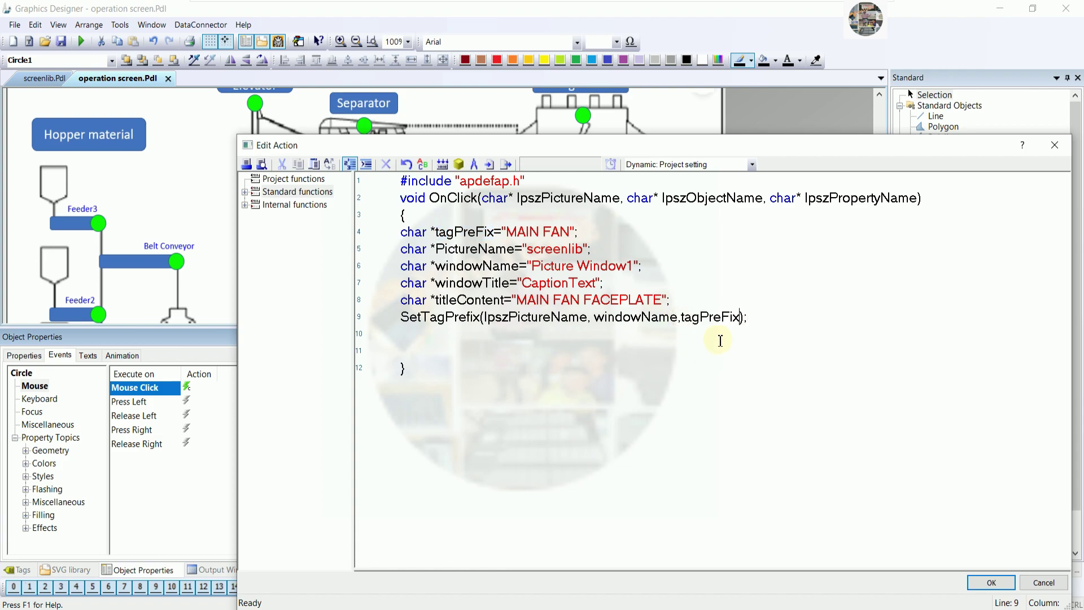
Step: Add a SetPitureName(); call on the line below SetTagPrefix, with lpszPictureName and windowName as its first two arguments
click(765, 325)
key(Return)
text(SetPitureName)
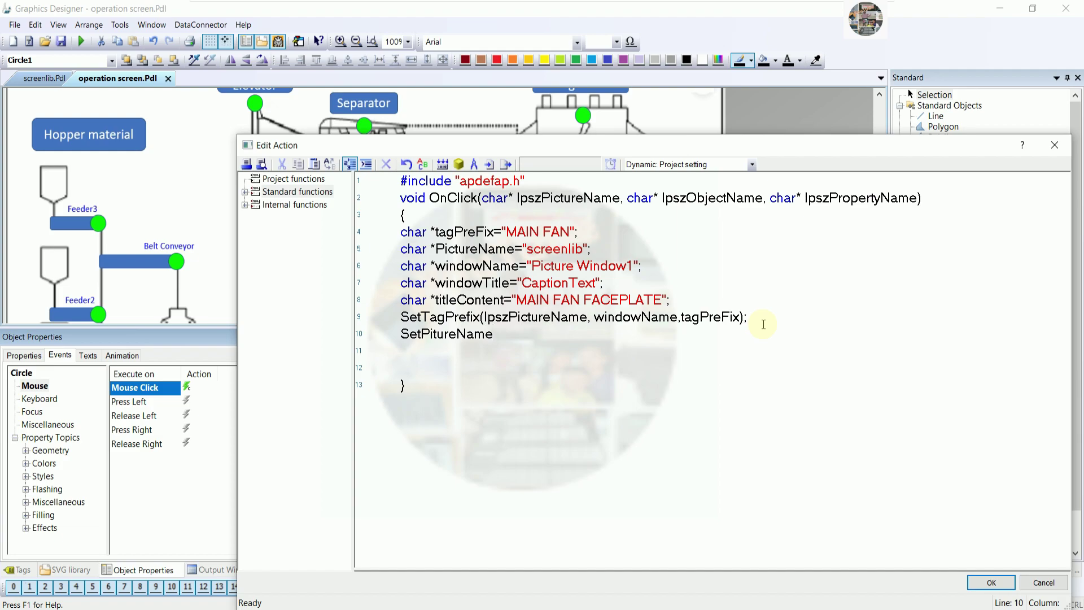
text(();)
key(shift+Right)
key(shift+Right)
key(shift+Right)
key(shift+Right)
key(shift+Right)
key(shift+Right)
key(shift+Right)
key(shift+Right)
key(shift+Right)
key(shift+Right)
key(shift+Right)
key(shift+Right)
key(shift+Right)
key(shift+Right)
key(shift+Right)
key(shift+Right)
key(shift+Right)
key(shift+Right)
key(shift+Right)
key(shift+Right)
key(shift+Right)
key(shift+Right)
key(shift+Right)
key(ctrl+c)
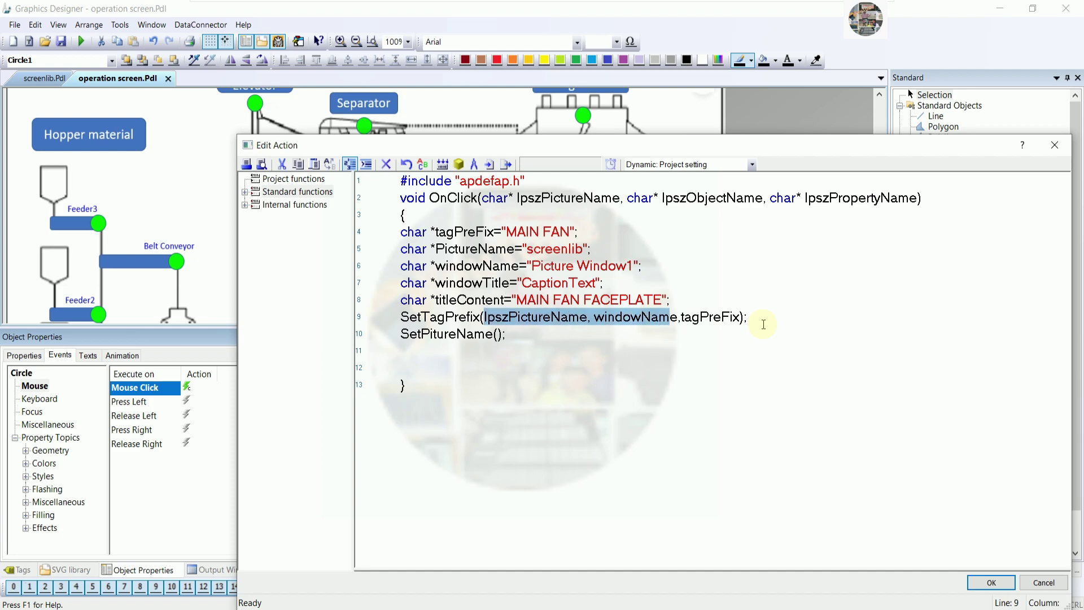
key(Down)
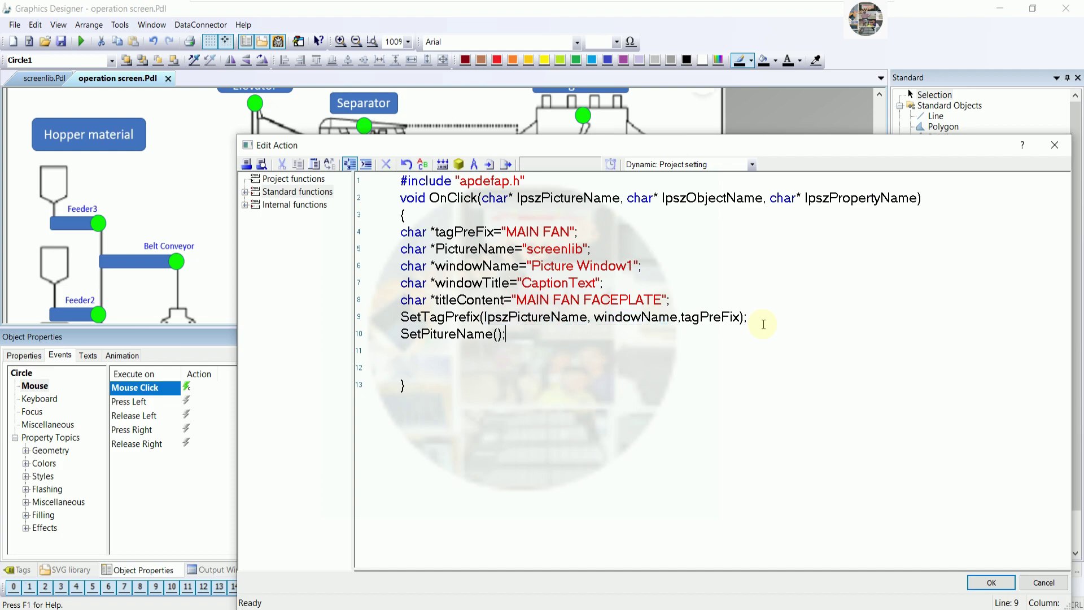
key(ctrl+v)
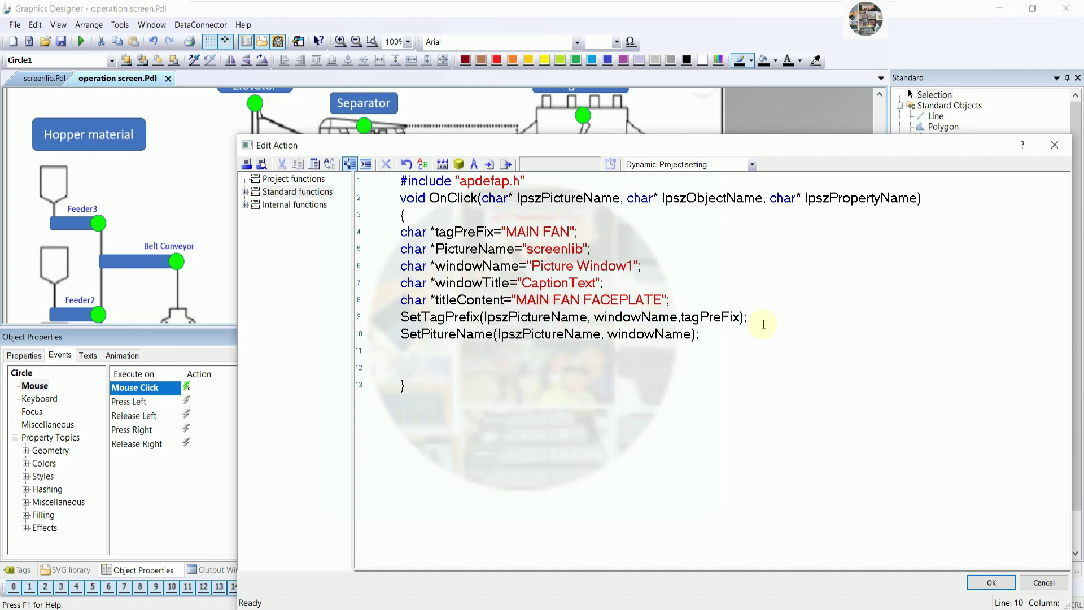
Step: Add PictureName as the third argument of the SetPitureName call, without a space before the closing parenthesis
text(,)
double_click(474, 249)
key(ctrl+c)
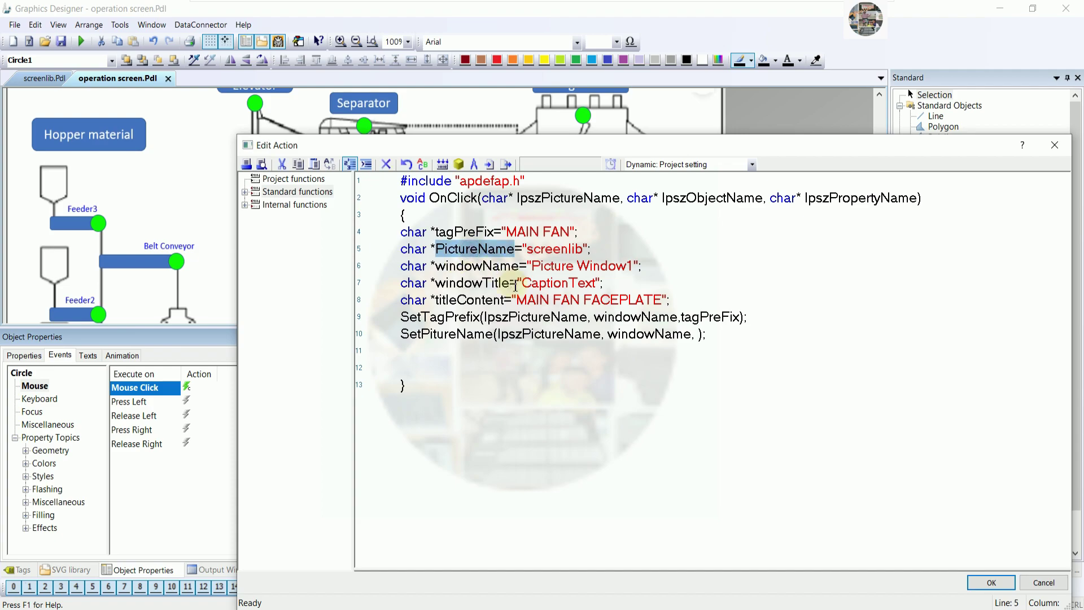
click(694, 335)
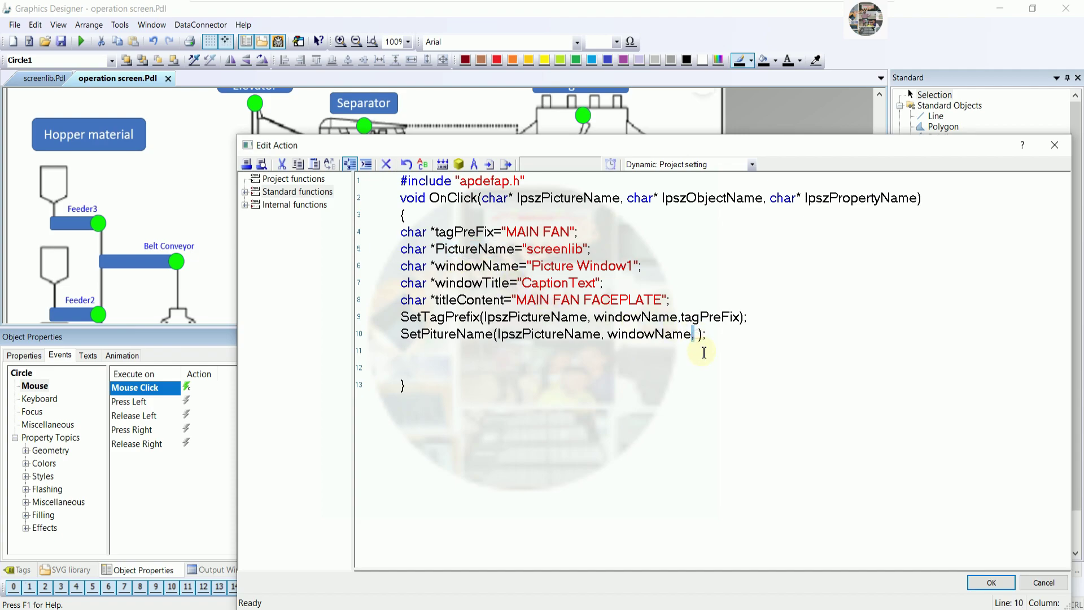
key(ctrl+v)
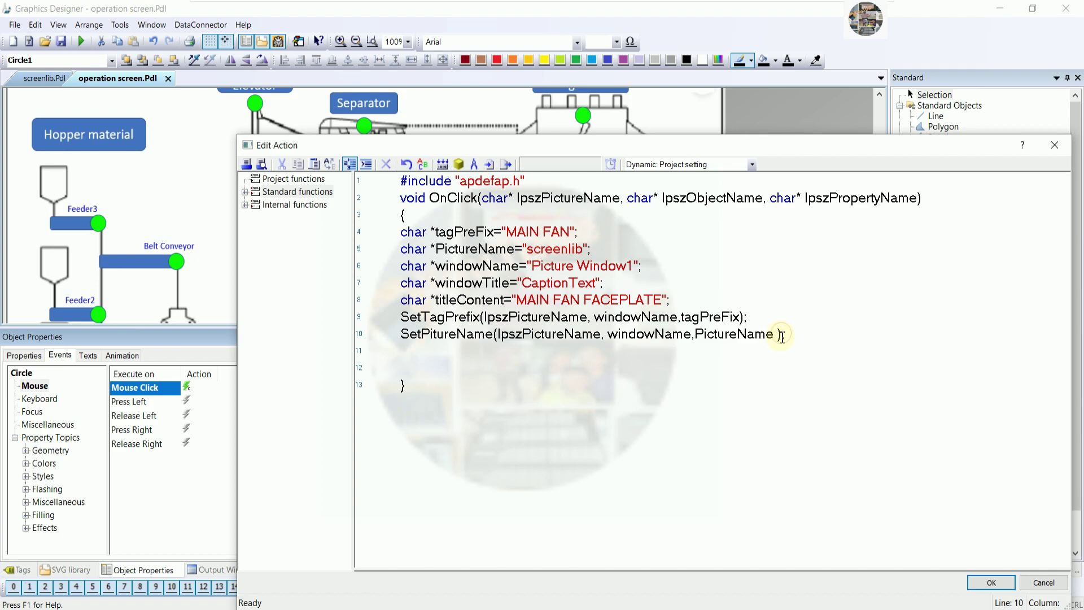
key(BackSpace)
Step: Add a SetPropChar(); call on the line below SetPitureName, with lpszPictureName and windowName as its first two arguments
click(806, 342)
key(Return)
text(SetProp)
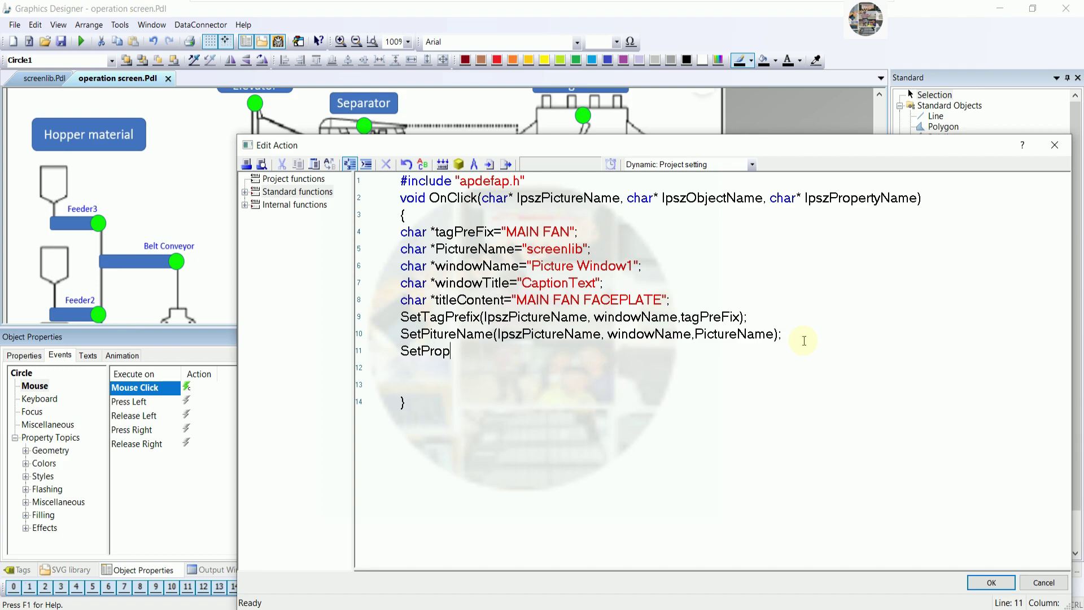
text(Char();)
click(502, 336)
key(shift+Right)
key(shift+Right)
key(shift+Right)
key(shift+Right)
key(shift+Right)
key(shift+Right)
key(shift+Right)
key(shift+Right)
key(shift+Right)
key(shift+Right)
key(shift+Right)
key(shift+Right)
key(shift+Right)
key(shift+Right)
key(shift+Right)
key(shift+Right)
key(shift+Right)
key(shift+Right)
key(shift+Right)
key(shift+Right)
key(ctrl+c)
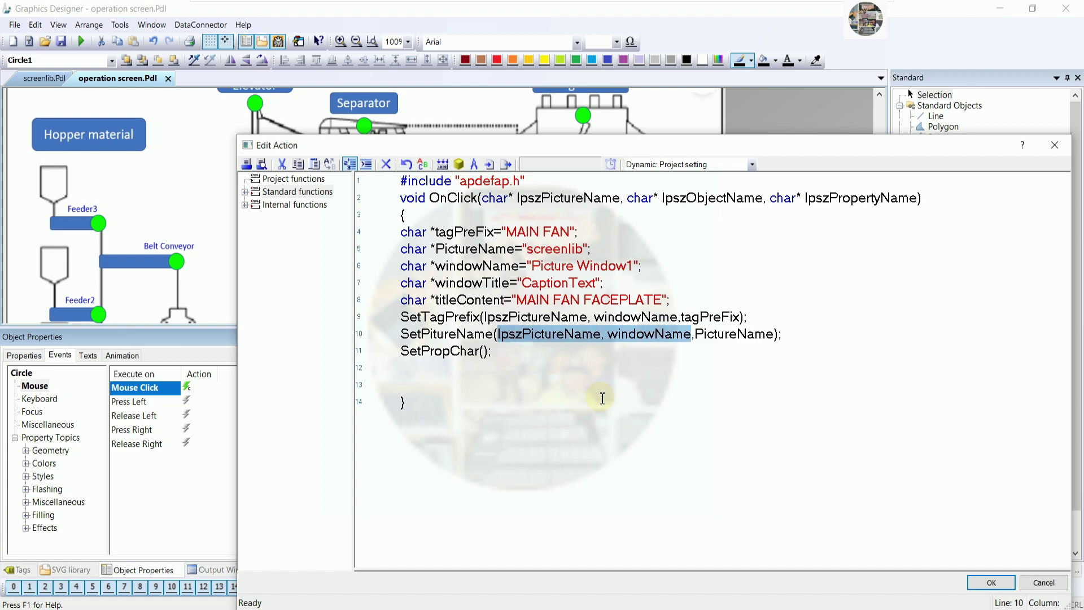
key(Down)
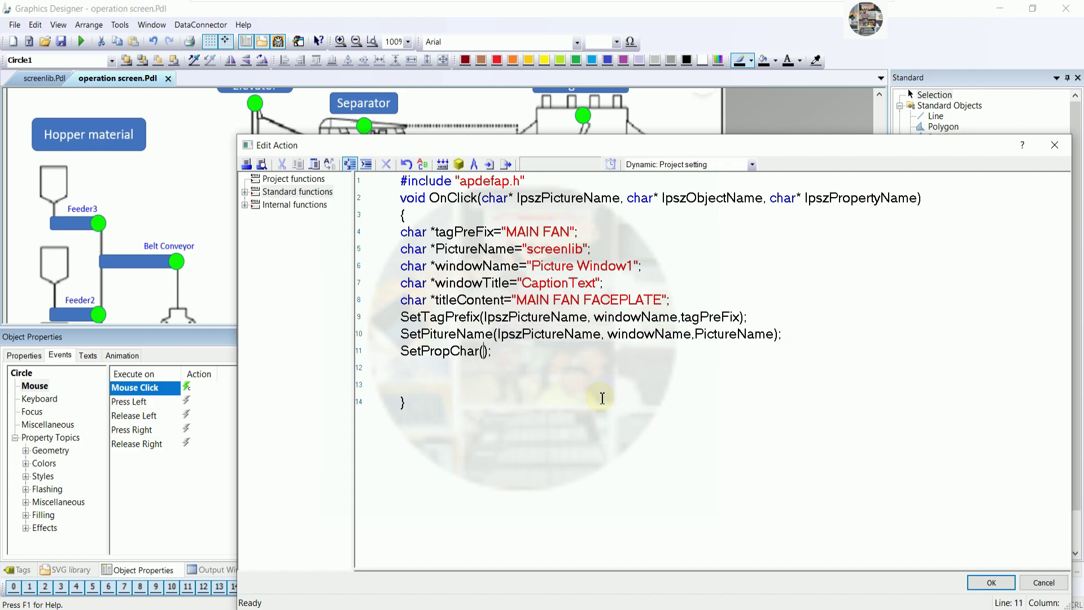
key(ctrl+v)
Step: Add windowTitle as the third argument of the SetPropChar call
text(,)
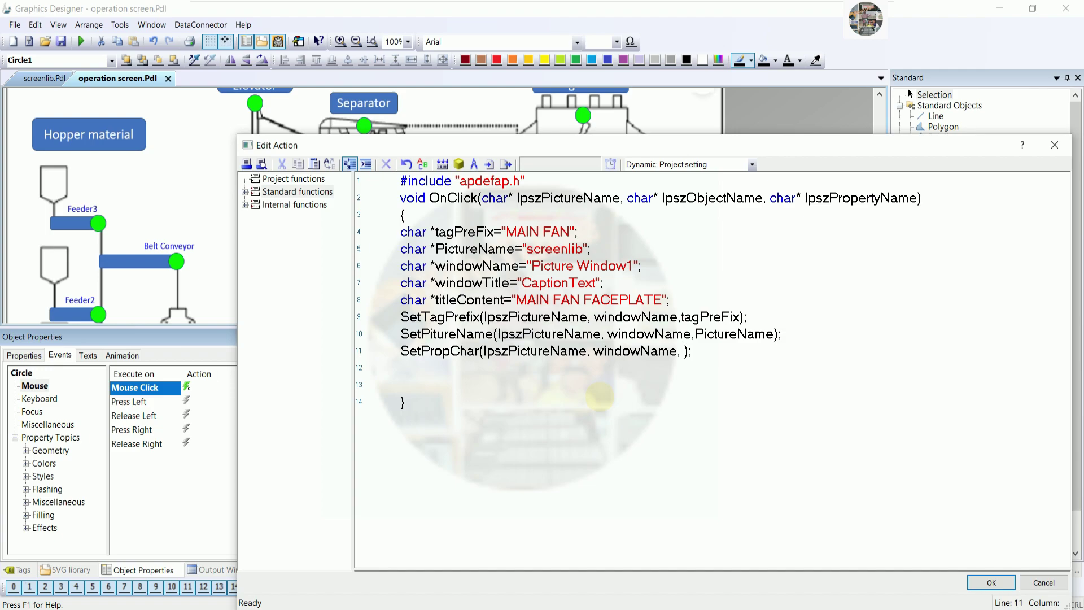
double_click(472, 283)
key(ctrl+c)
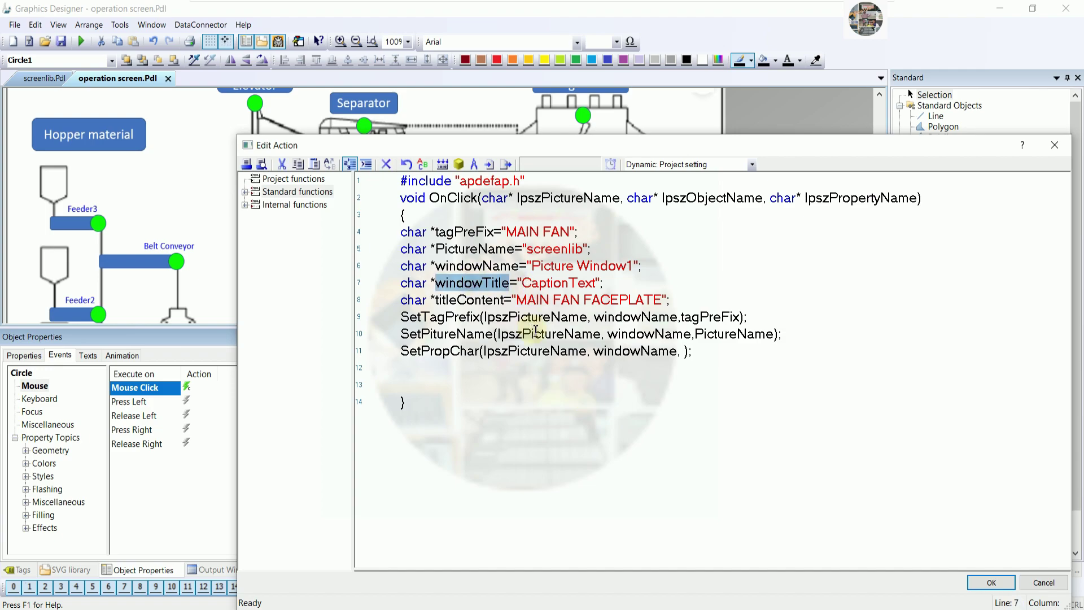
click(684, 351)
key(ctrl+v)
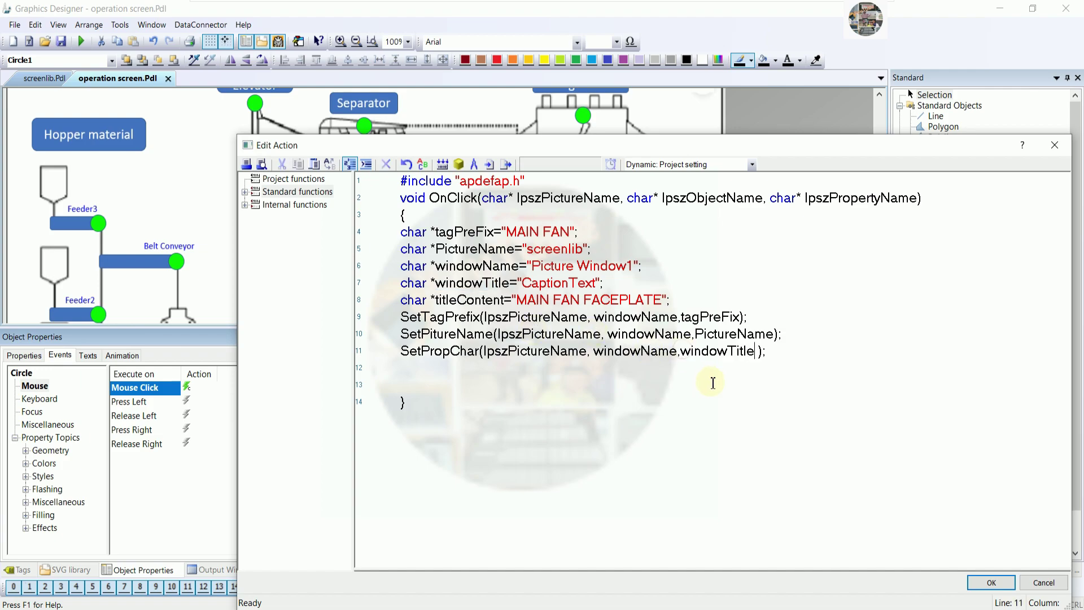
Step: Add titleContent as the fourth argument of the SetPropChar call, without a space before the closing parenthesis
click(759, 351)
text(,)
double_click(471, 300)
key(ctrl+c)
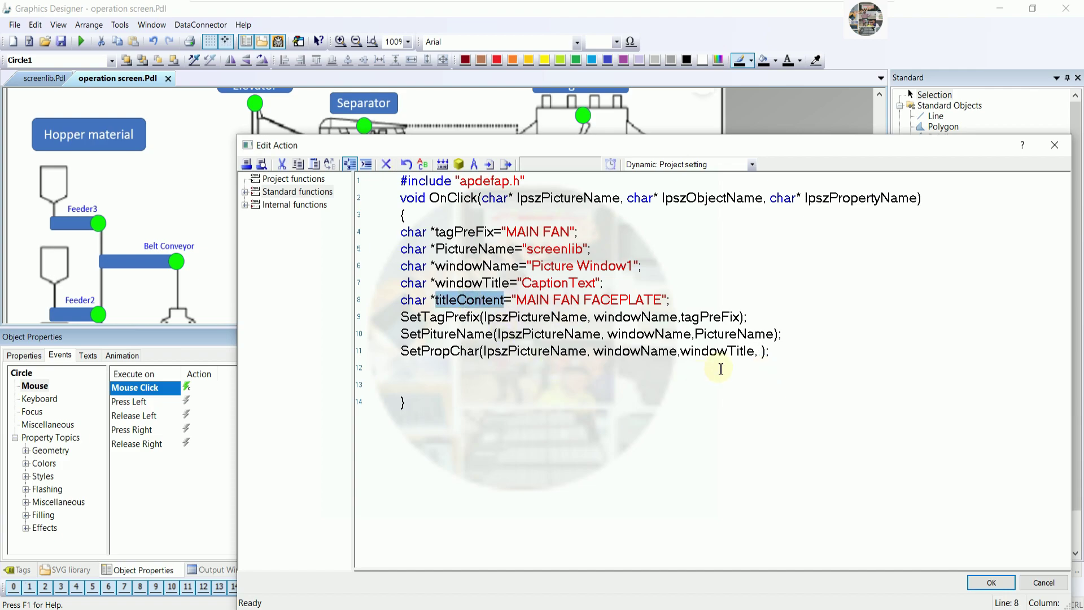
click(757, 351)
key(ctrl+v)
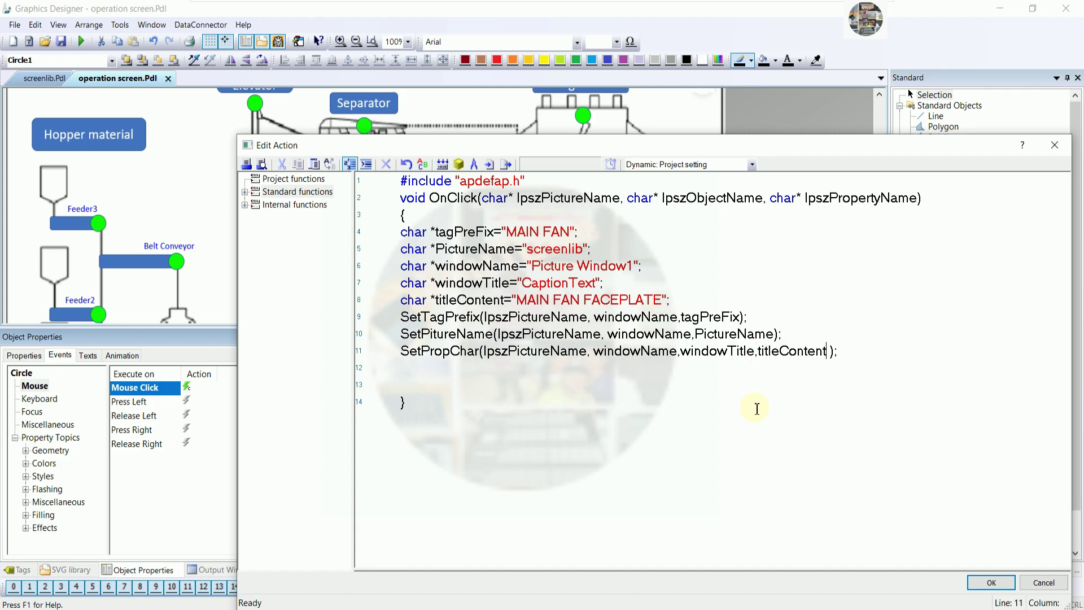
click(830, 350)
key(BackSpace)
Step: Add an empty SetVisible(); call on the line below SetPropChar
key(Return)
text(SetVisible)
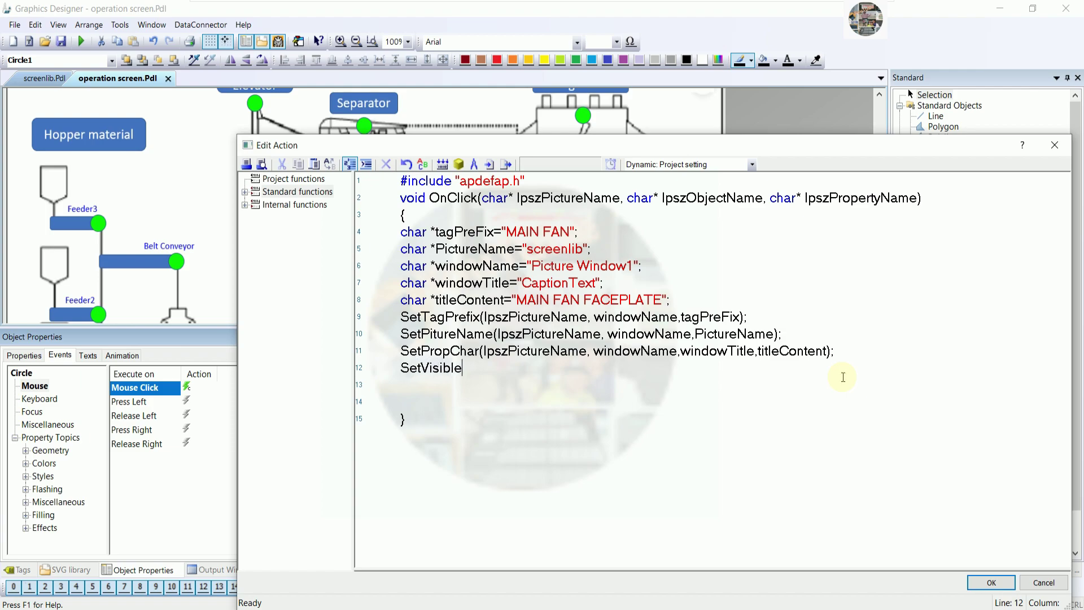
text(();)
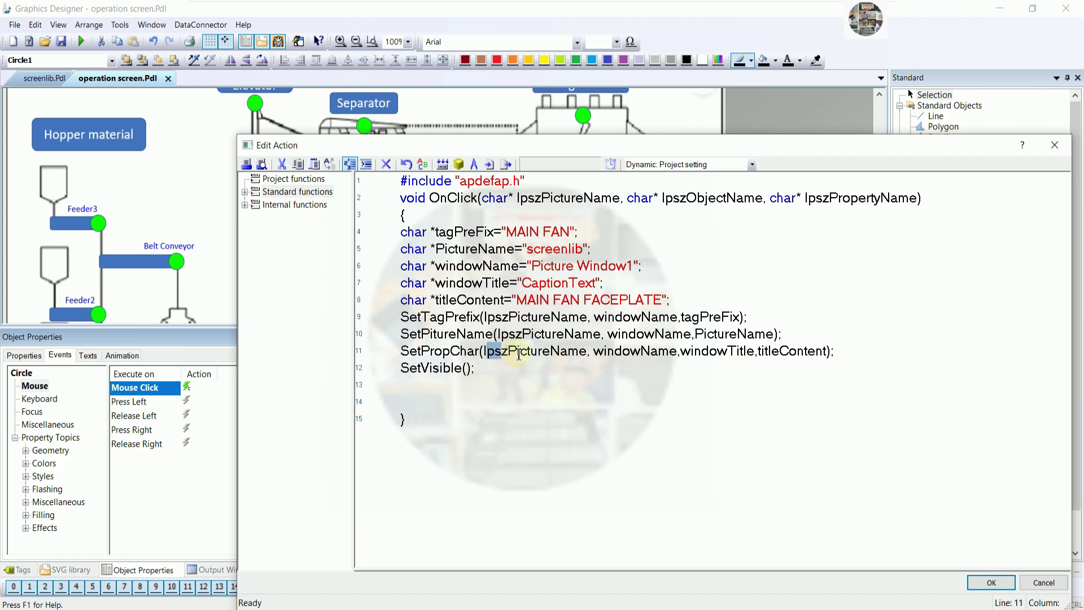
Step: Fill in the SetVisible call with the arguments lpszPictureName, windowName and TRUE, reusing the first two from the SetPropChar line
click(564, 373)
click(484, 350)
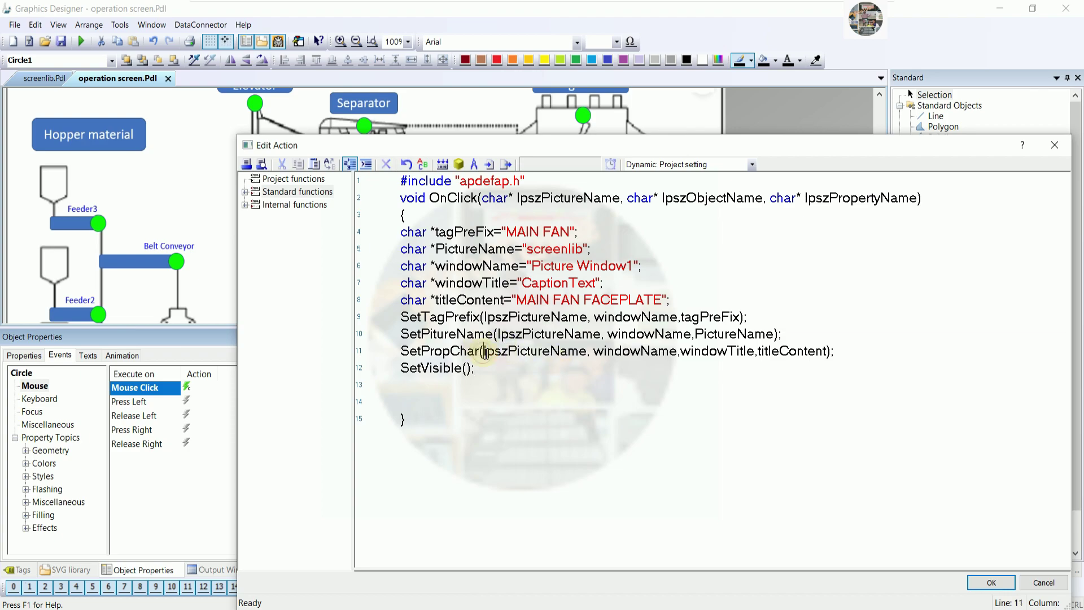
key(shift+Right)
key(shift+Right)
key(shift+Right)
key(shift+Right)
key(shift+Right)
key(shift+Right)
key(shift+Right)
key(shift+Right)
key(shift+Right)
key(shift+Right)
key(shift+Right)
key(shift+Right)
key(shift+Right)
key(shift+Right)
key(shift+Right)
key(shift+Right)
key(shift+Right)
key(shift+Right)
key(shift+Right)
key(shift+Right)
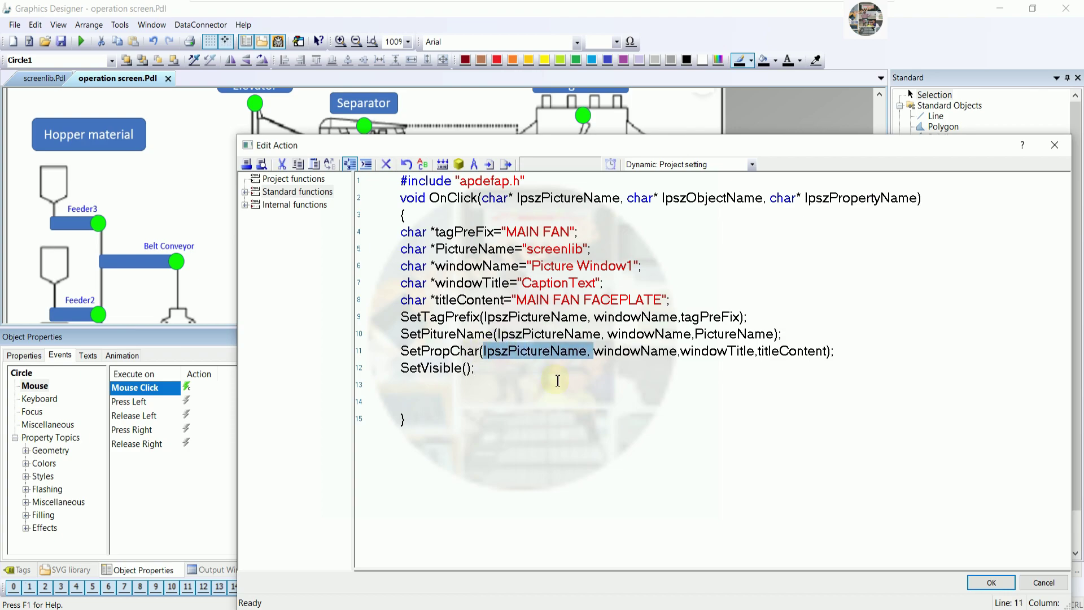
key(shift+Right)
key(ctrl+c)
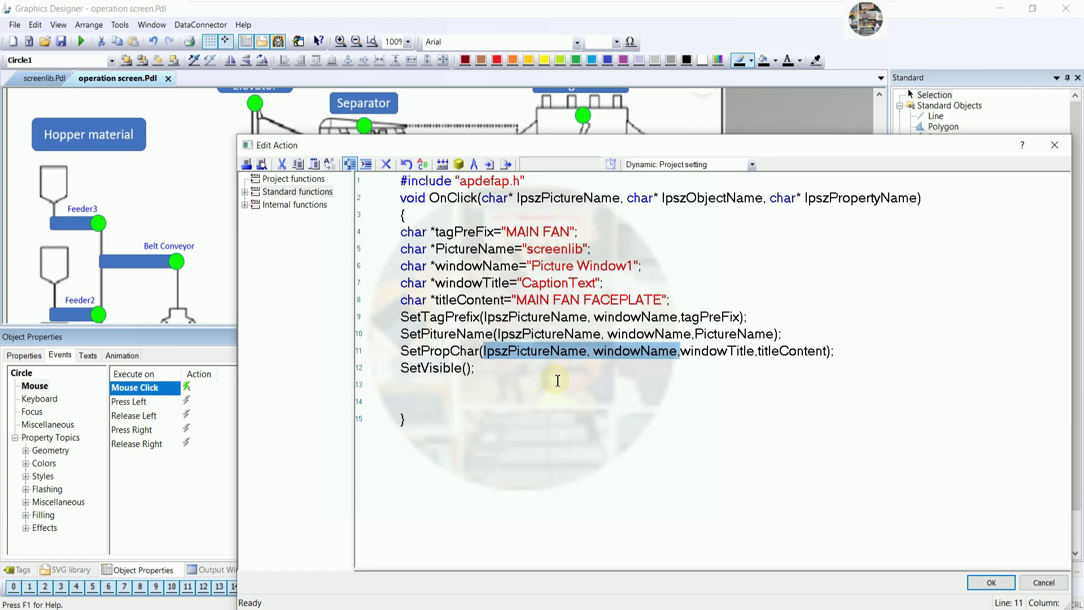
key(Down)
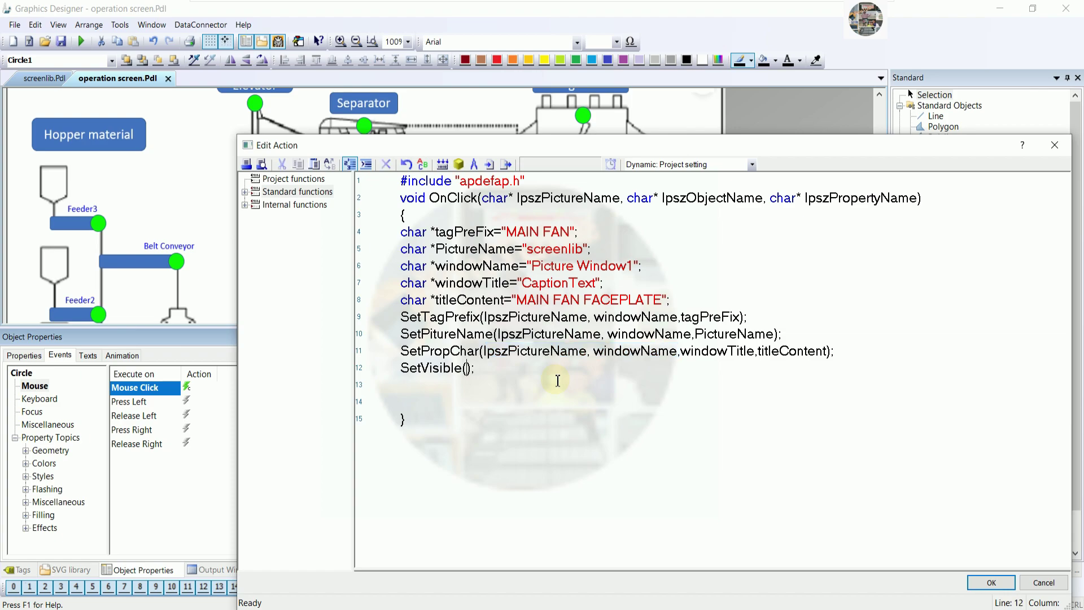
key(ctrl+v)
text(T)
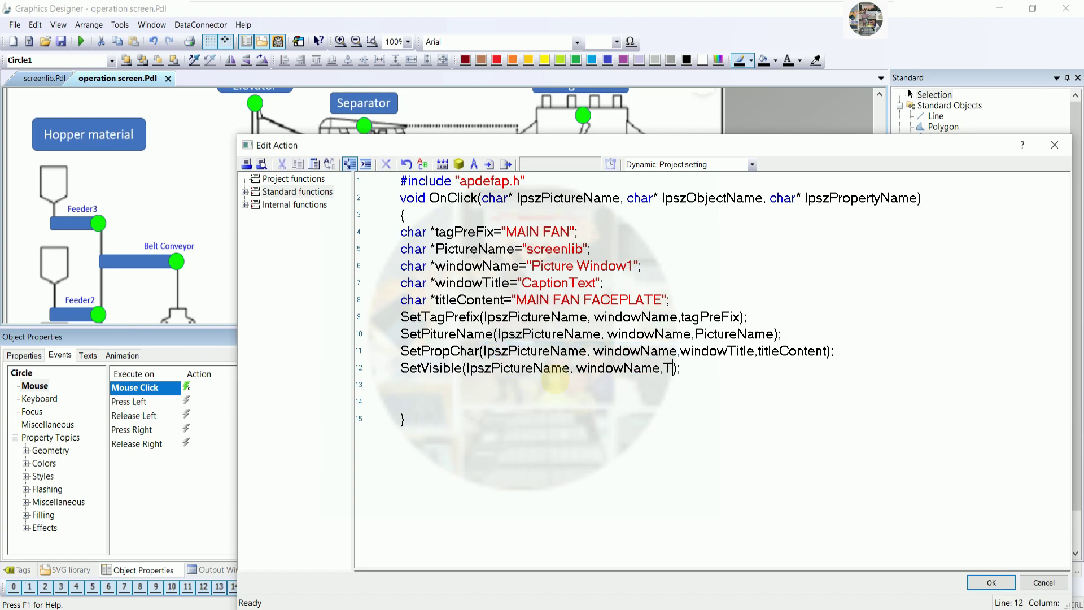
text(RUE)
Step: Compile the action and jump to the script line of the first reported error
click(443, 164)
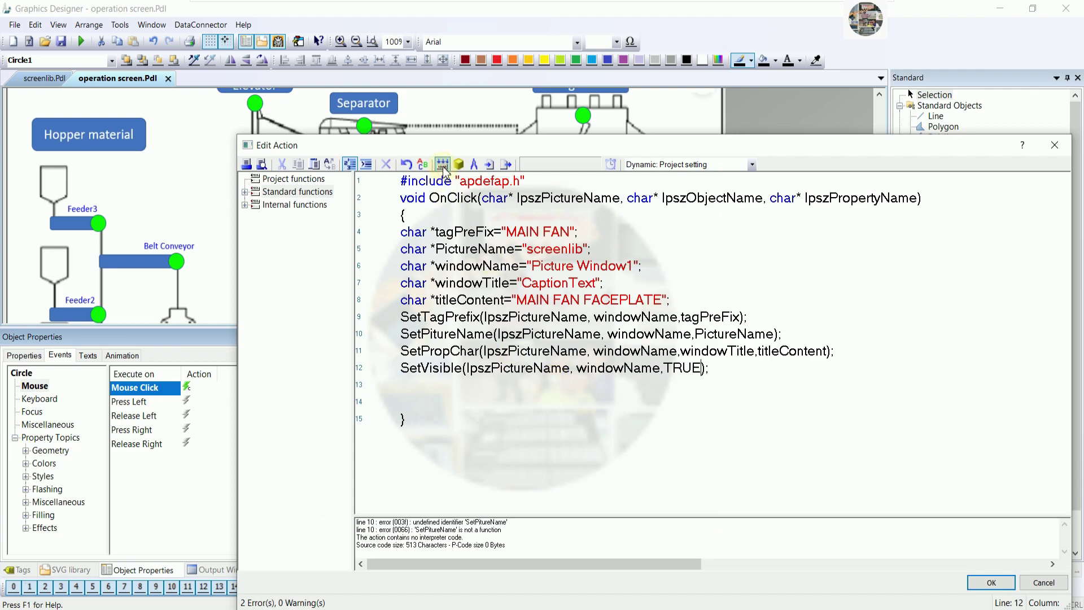
drag(636, 145, 611, 56)
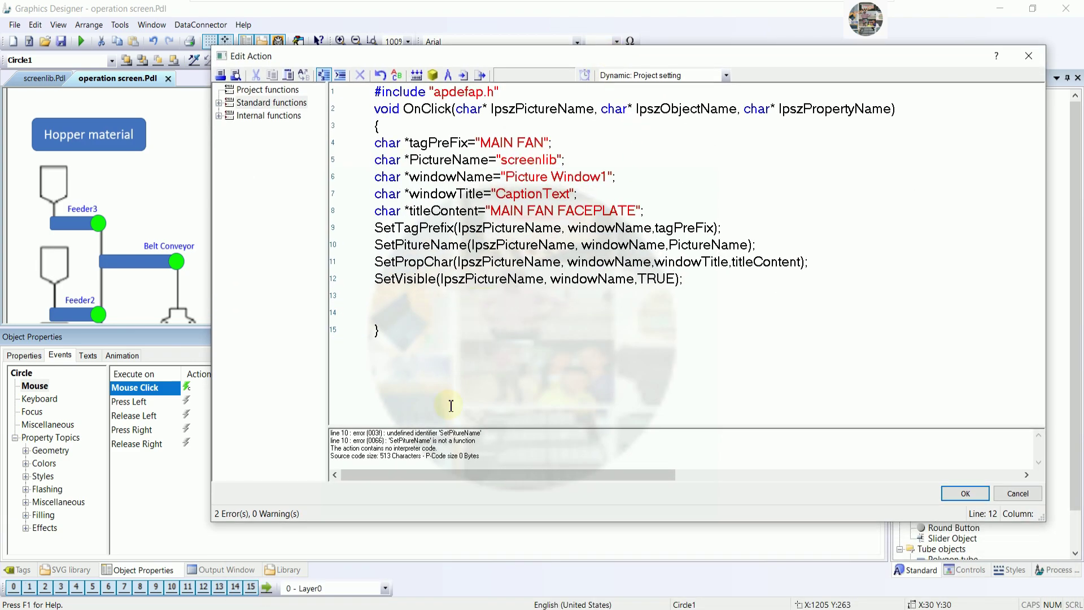
click(456, 434)
double_click(456, 434)
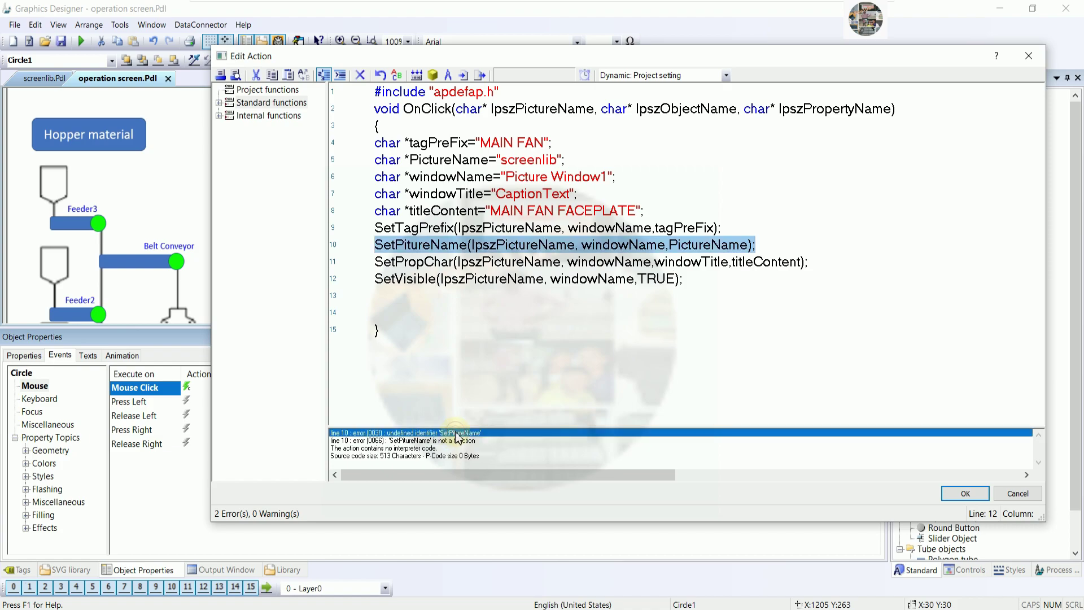
click(410, 248)
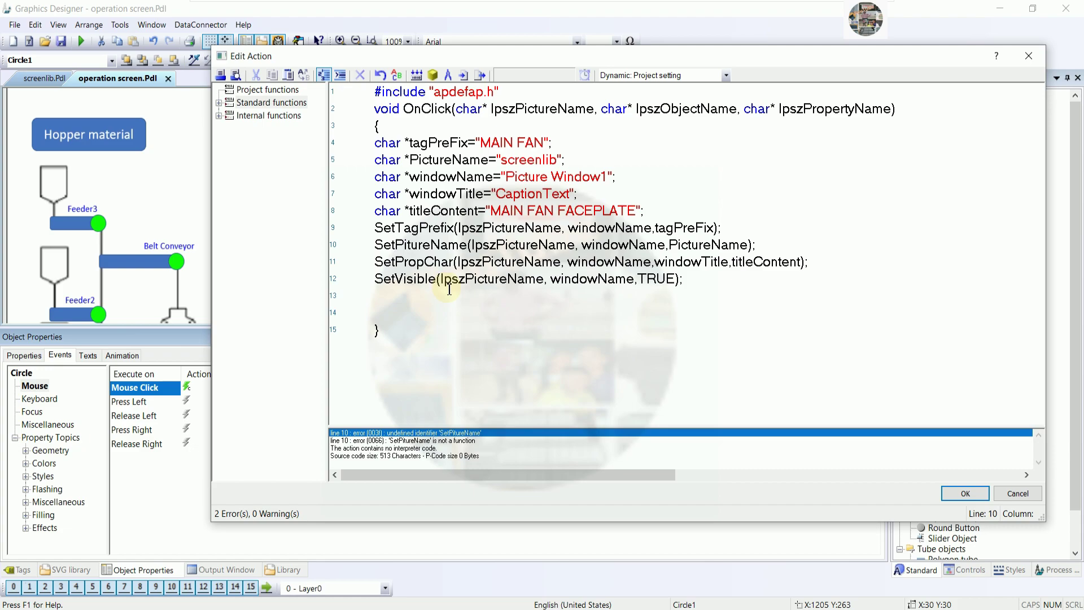
Step: Rename the variable that holds "screenlib" to PitureName, copying the spelling from the SetPitureName call, and recompile the action
double_click(408, 245)
key(ctrl+c)
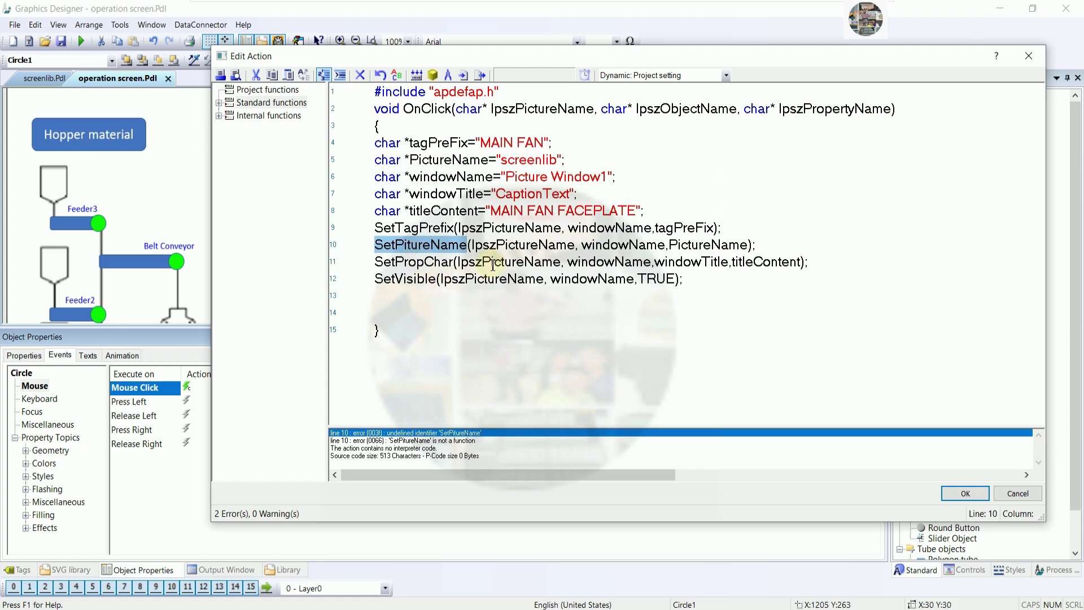
double_click(449, 160)
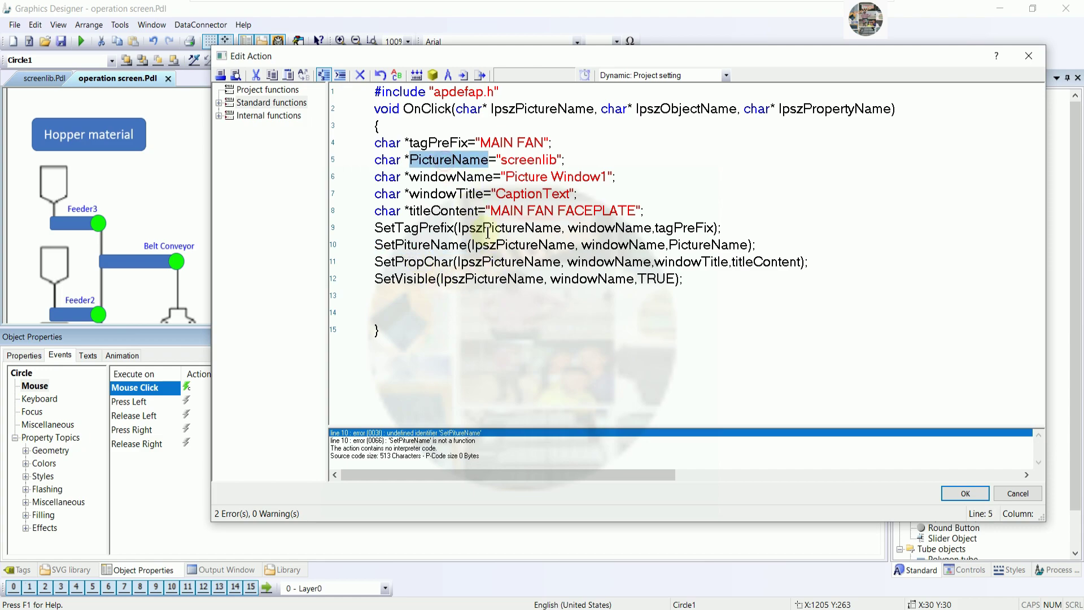
key(ctrl+v)
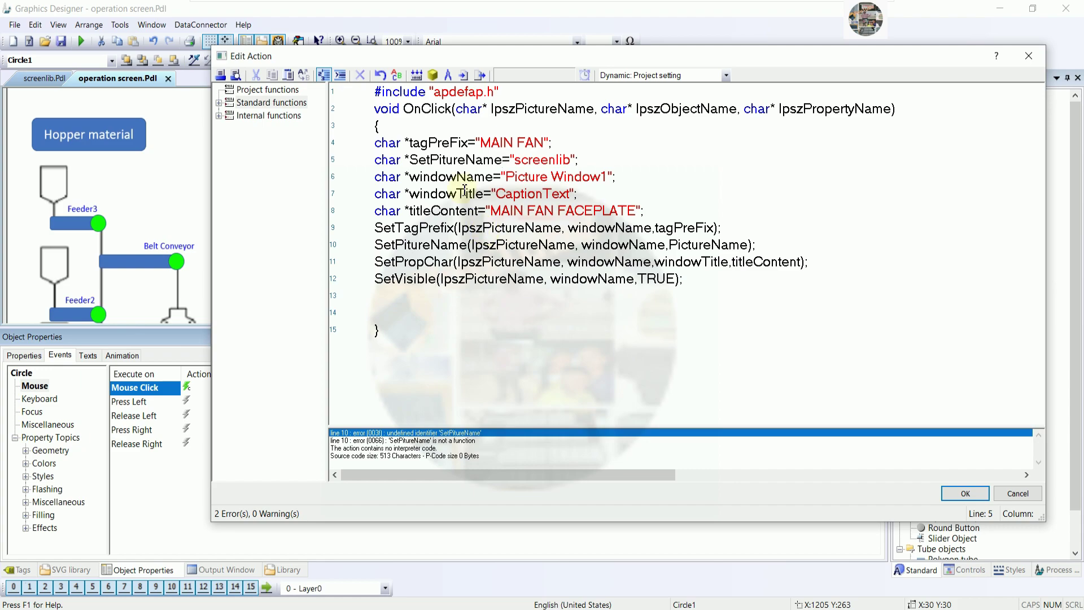
click(434, 159)
key(BackSpace)
key(BackSpace)
key(BackSpace)
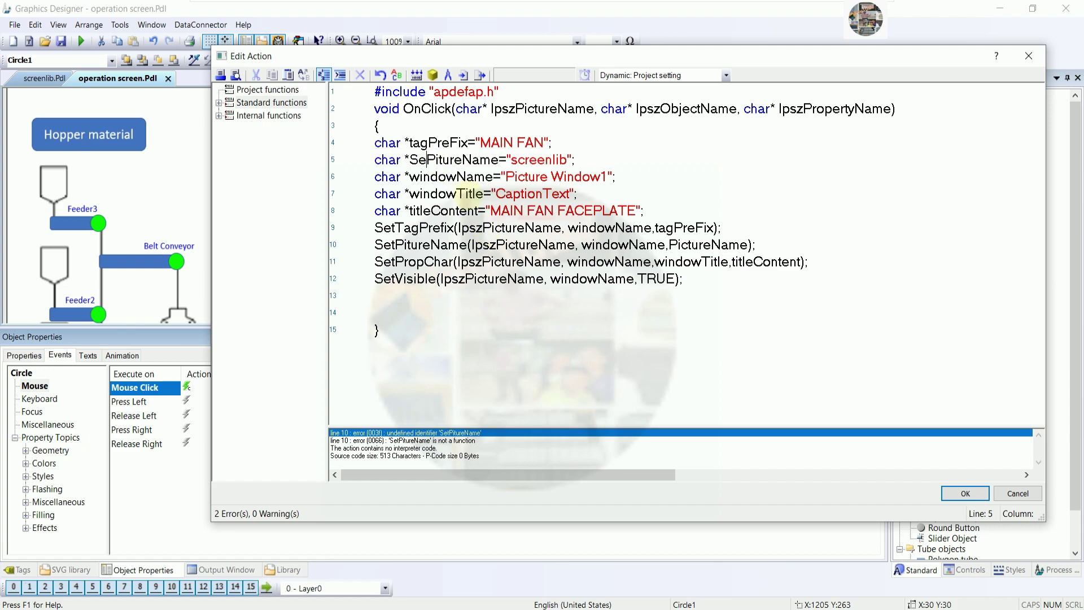
click(417, 76)
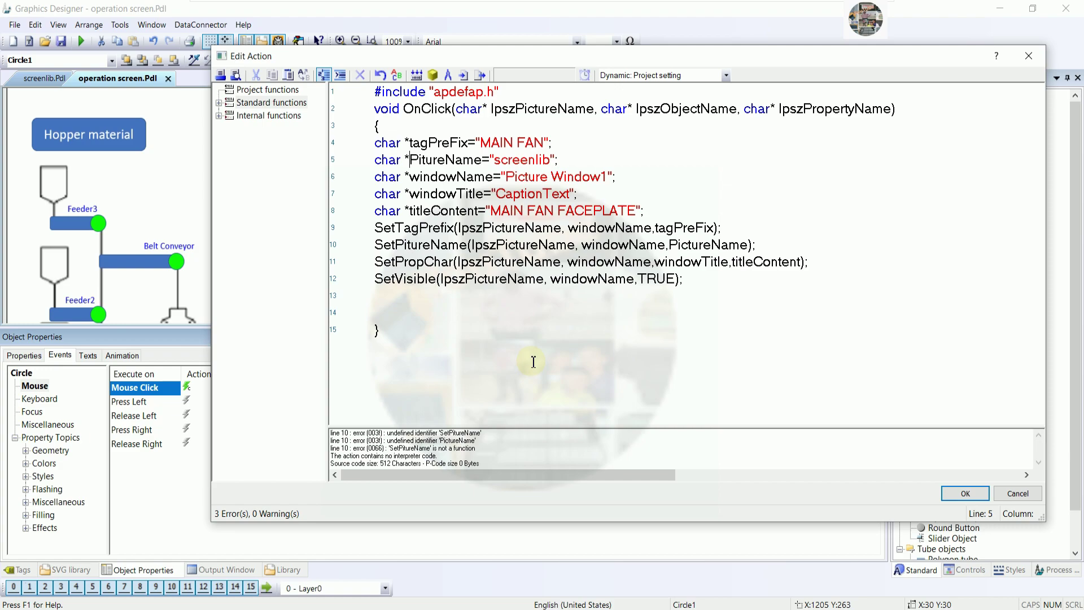
Step: Change the third argument of the SetPitureName call to PitureName and recompile the action
double_click(458, 433)
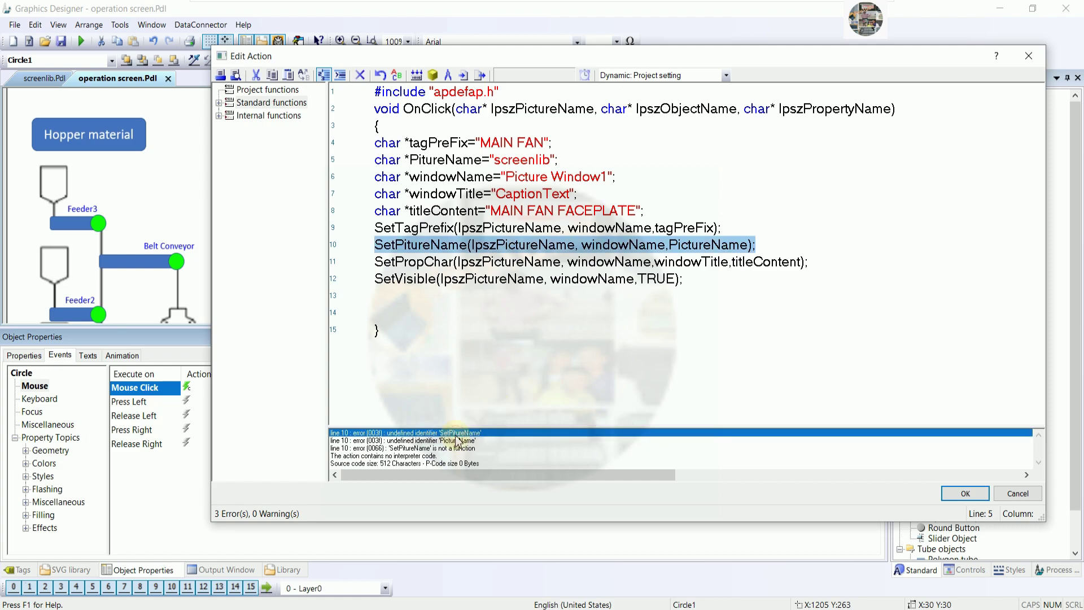
click(449, 161)
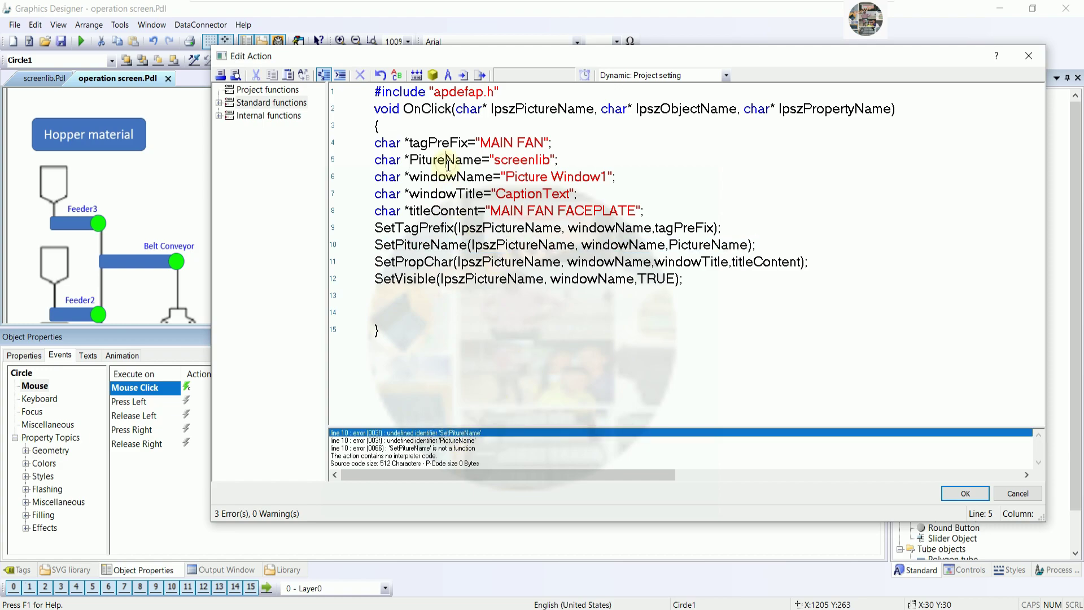
double_click(449, 161)
key(ctrl+c)
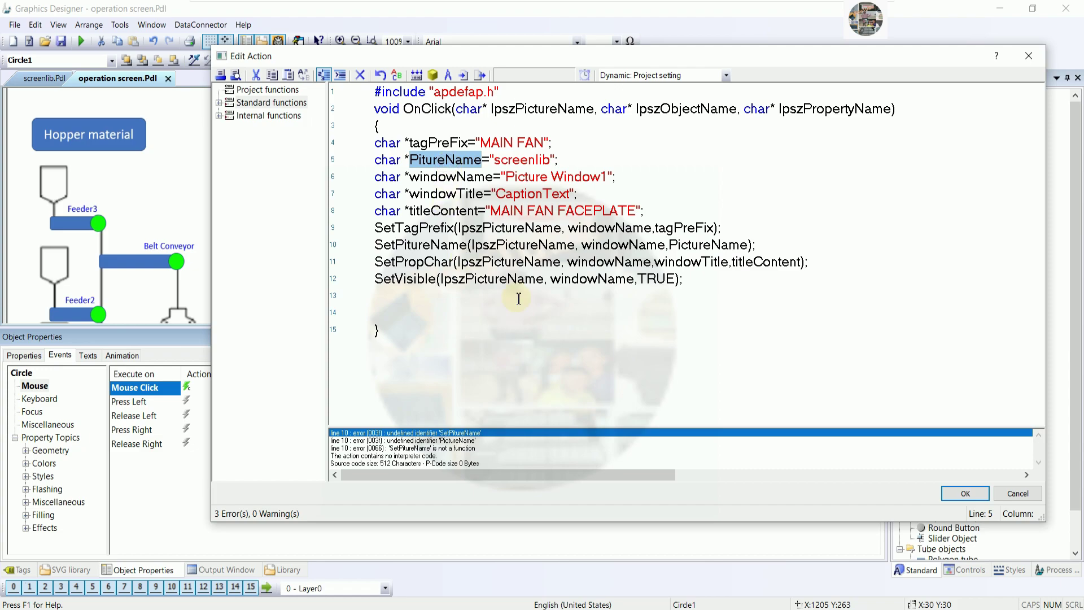
click(498, 247)
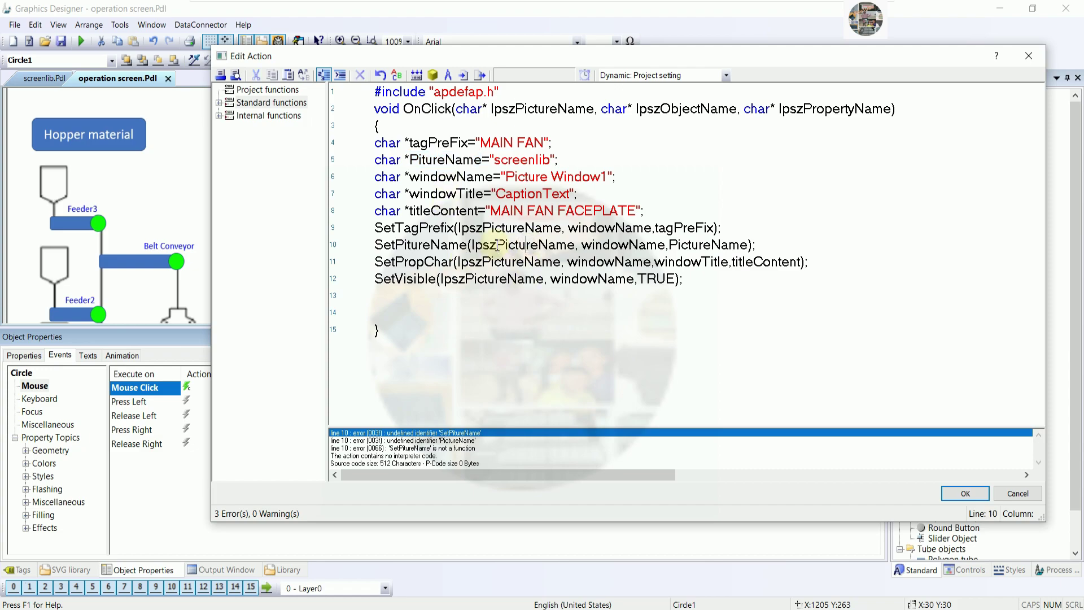
drag(497, 246, 574, 249)
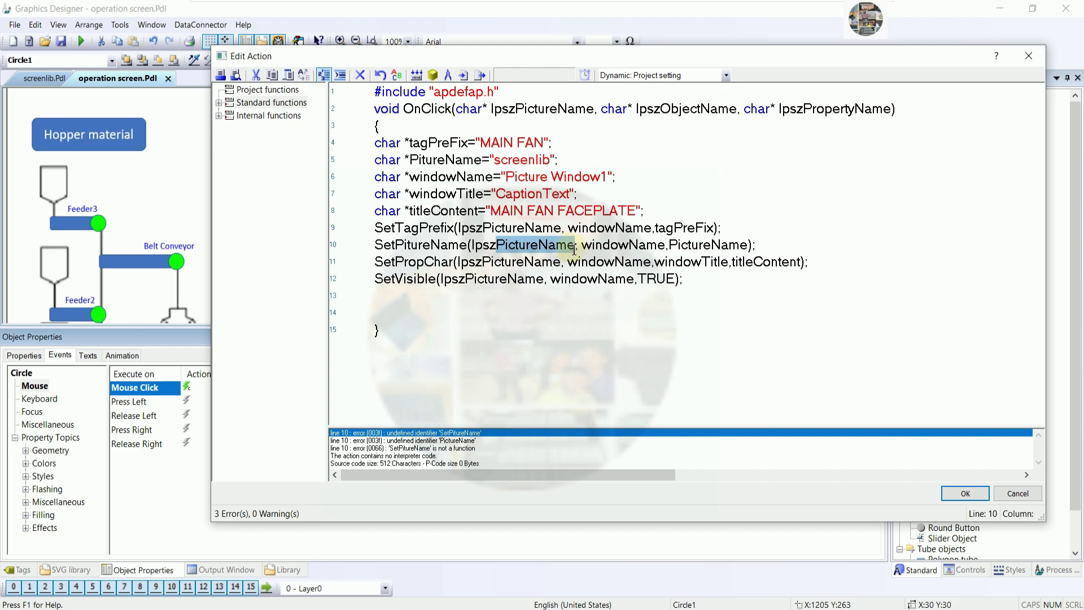
click(681, 244)
drag(670, 246, 750, 247)
key(ctrl+v)
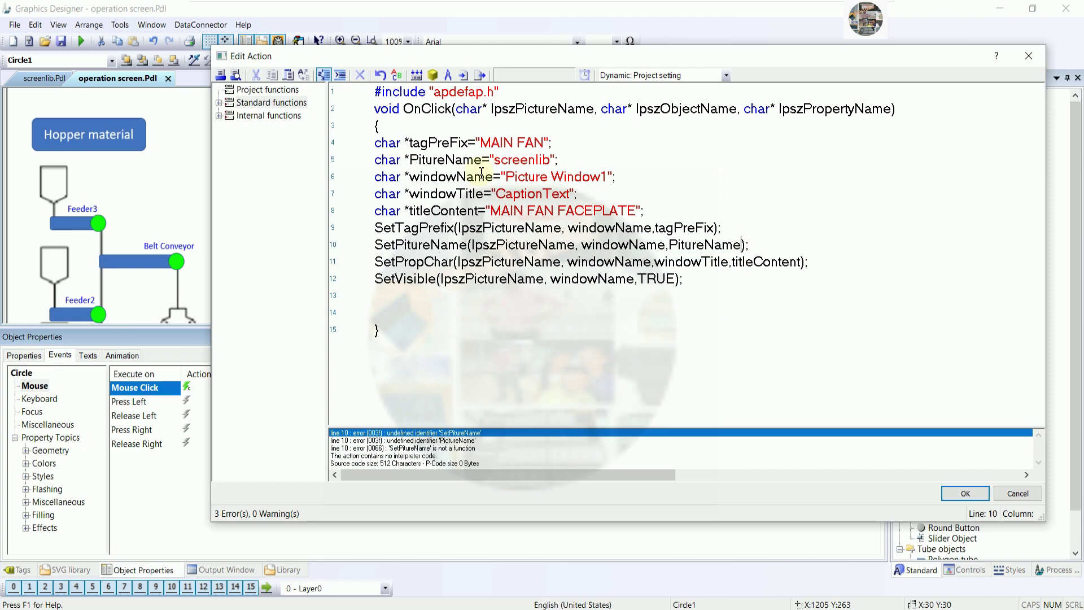
click(417, 75)
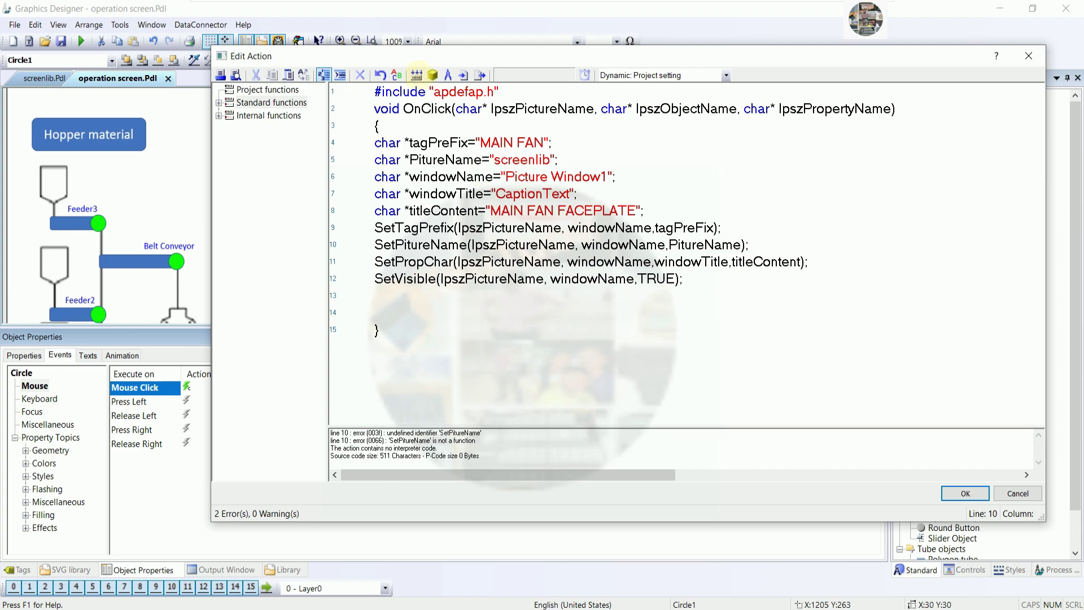
Step: Locate the line of the second compile error and check the SetPitureName, SetPropChar and SetVisible calls against the variable declarations
double_click(450, 441)
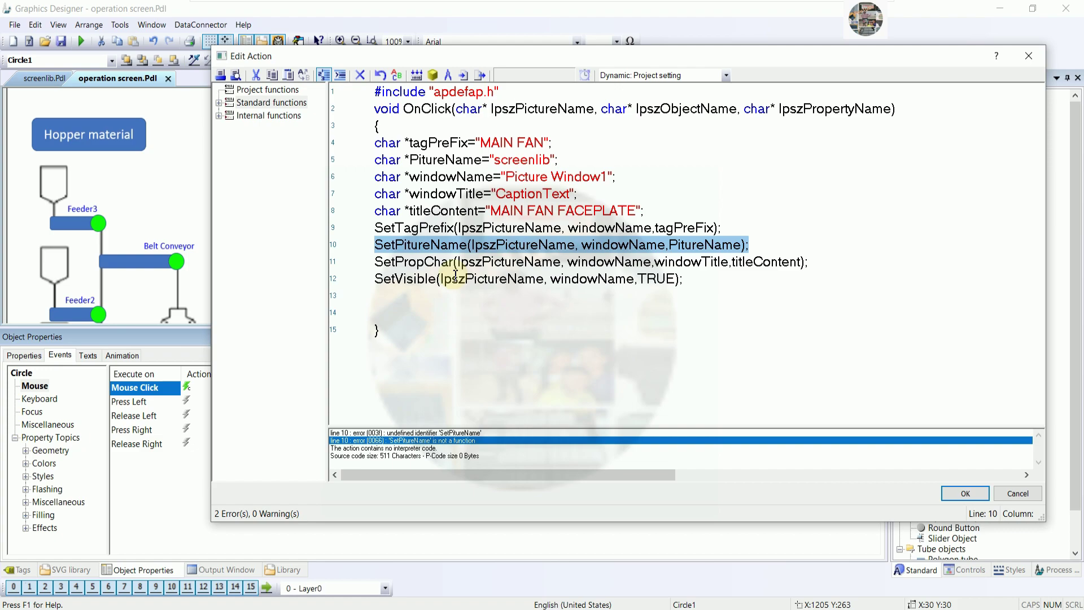
click(461, 246)
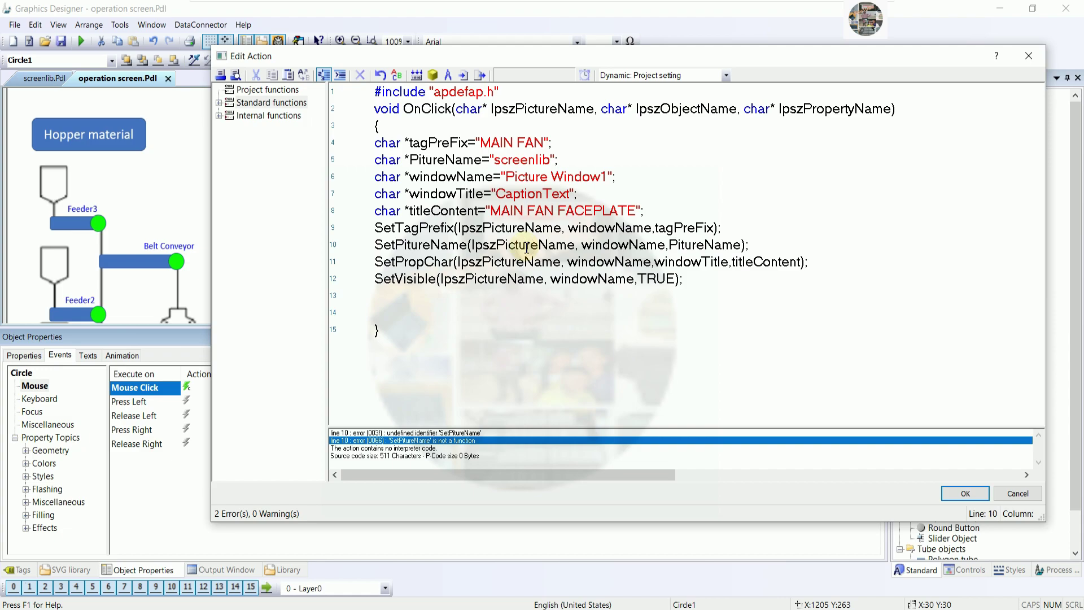
key(Left)
key(Left)
key(Left)
key(Left)
key(Left)
click(744, 261)
click(516, 277)
click(453, 456)
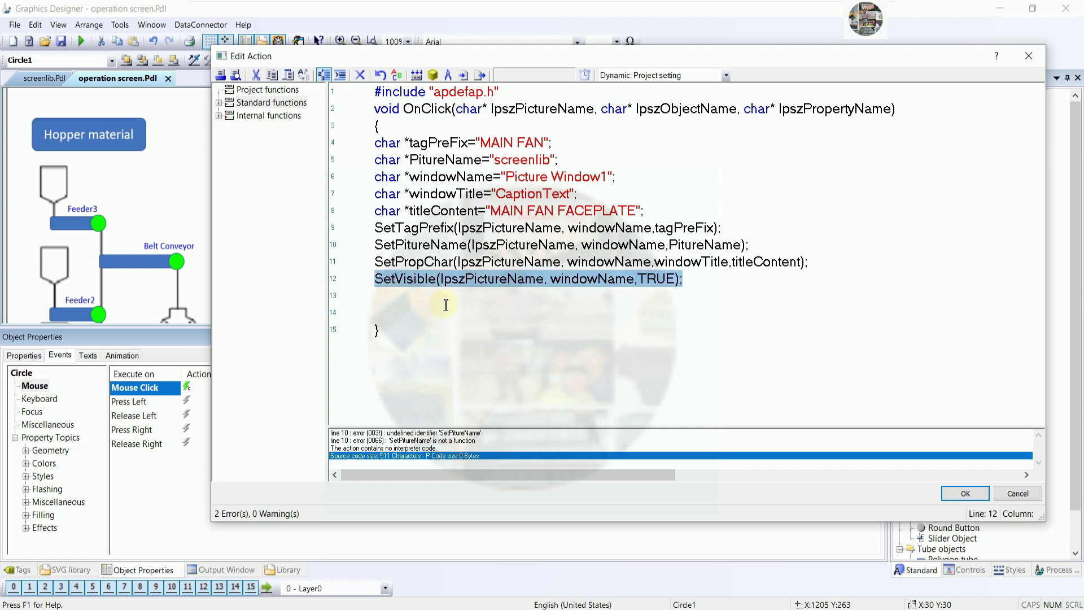
click(436, 279)
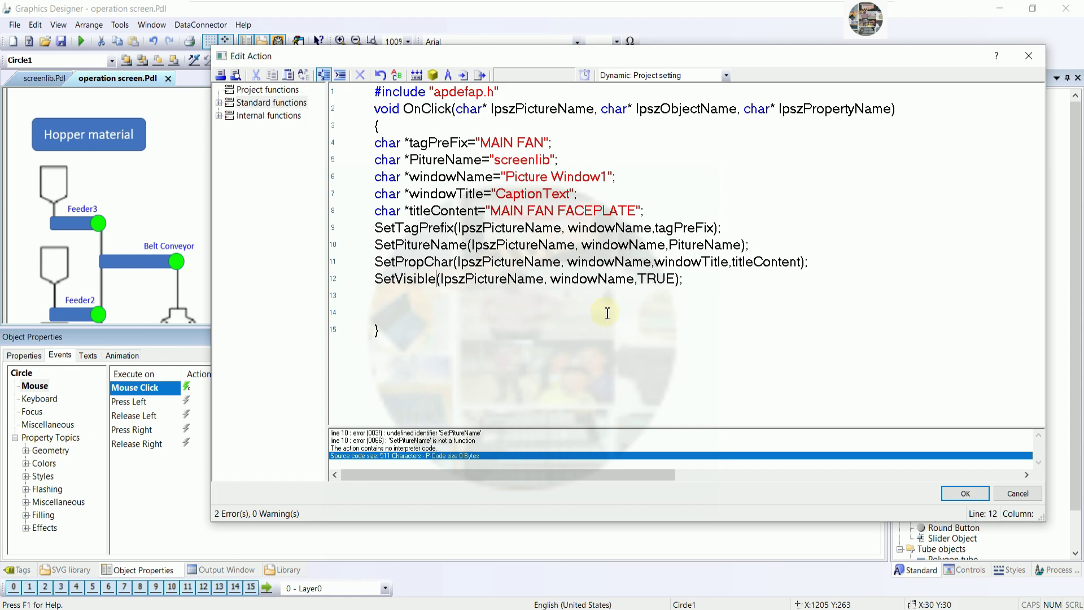
double_click(573, 280)
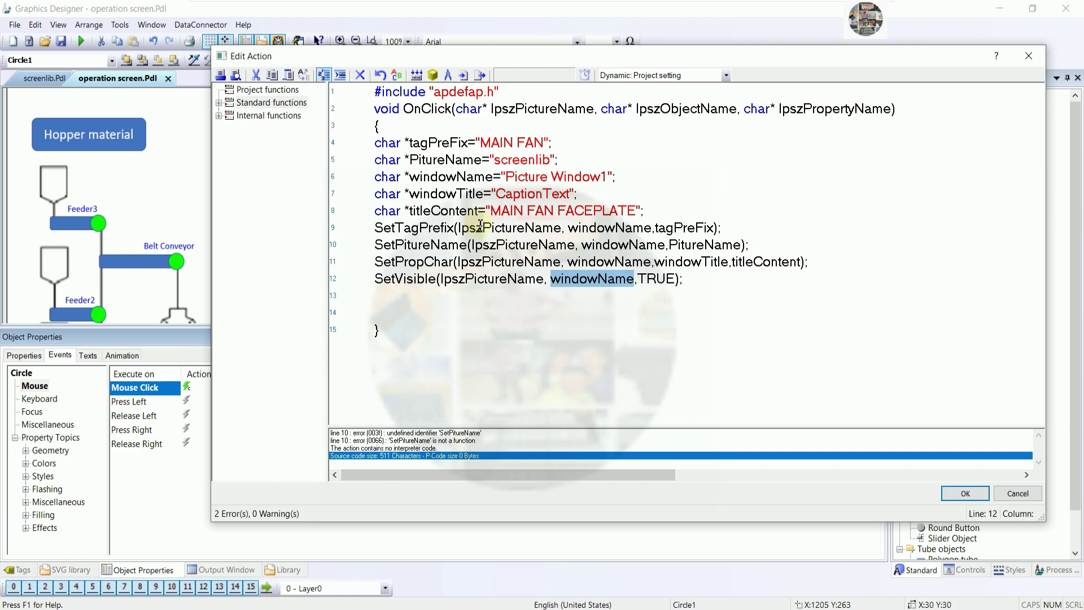
double_click(451, 177)
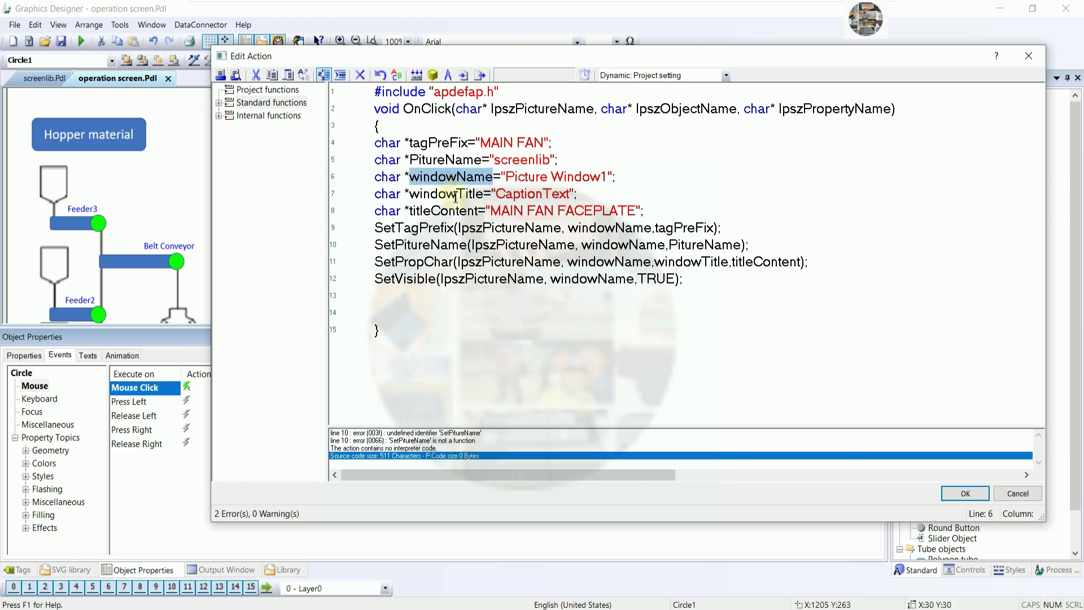
key(Right)
Step: Recompile the action, select its first error, and recheck the SetPitureName call and the arguments of SetPropChar
click(433, 76)
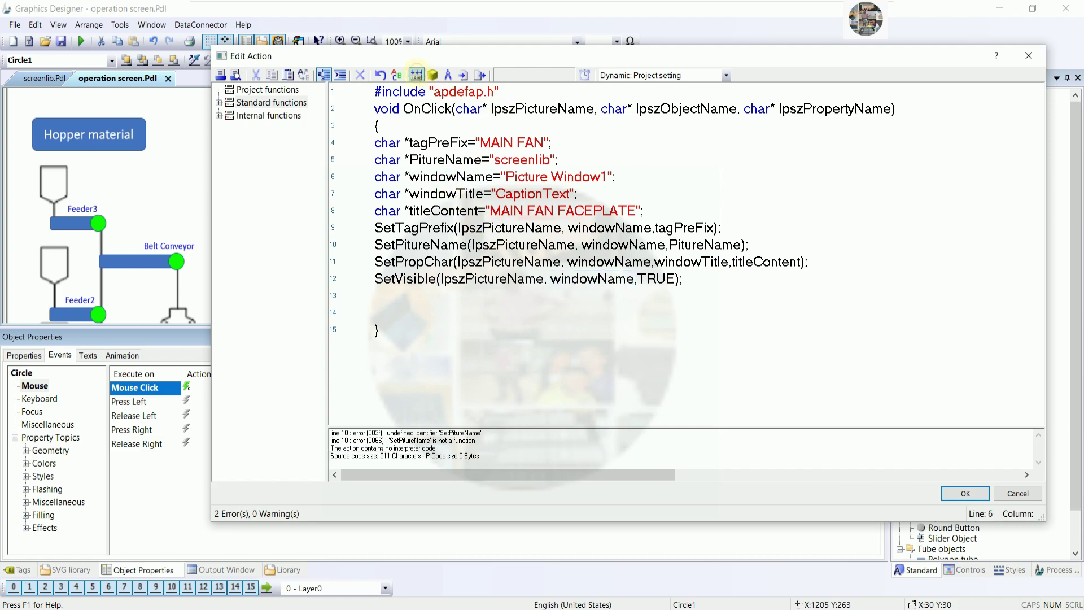
double_click(458, 433)
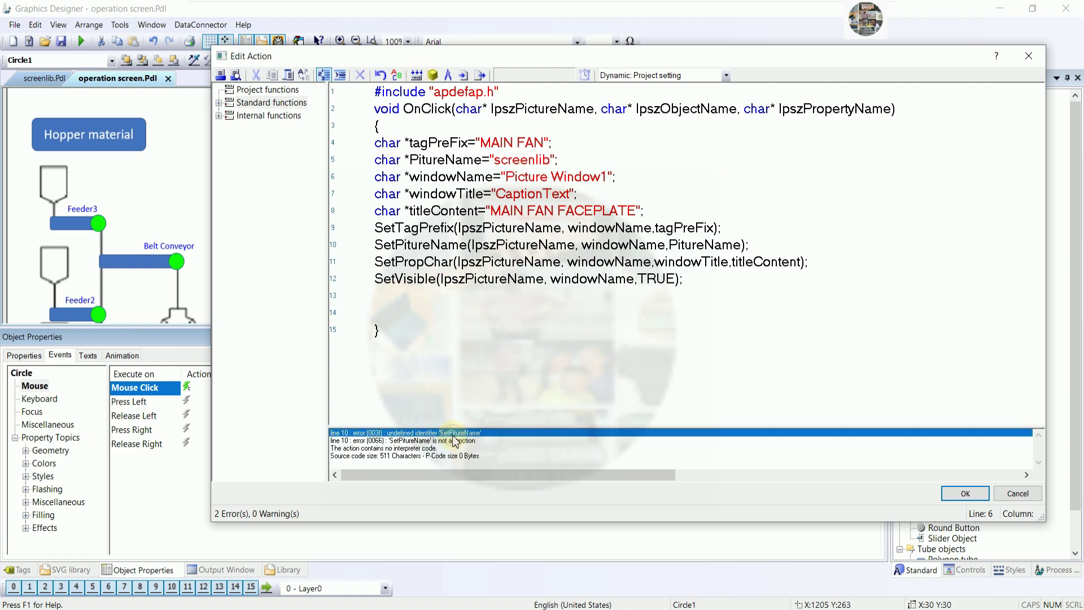
click(431, 247)
click(670, 261)
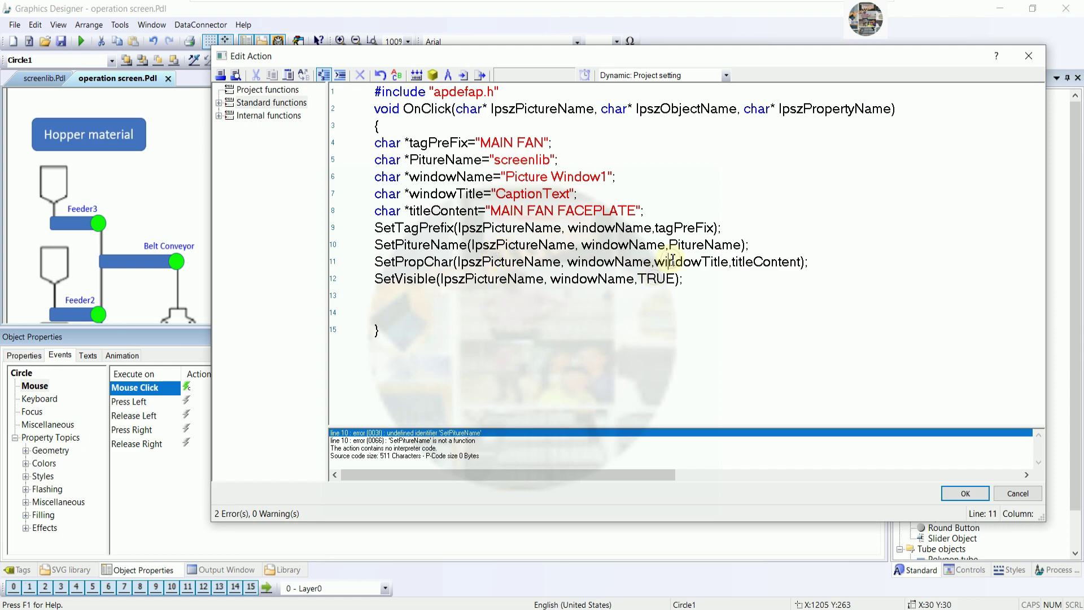
double_click(757, 268)
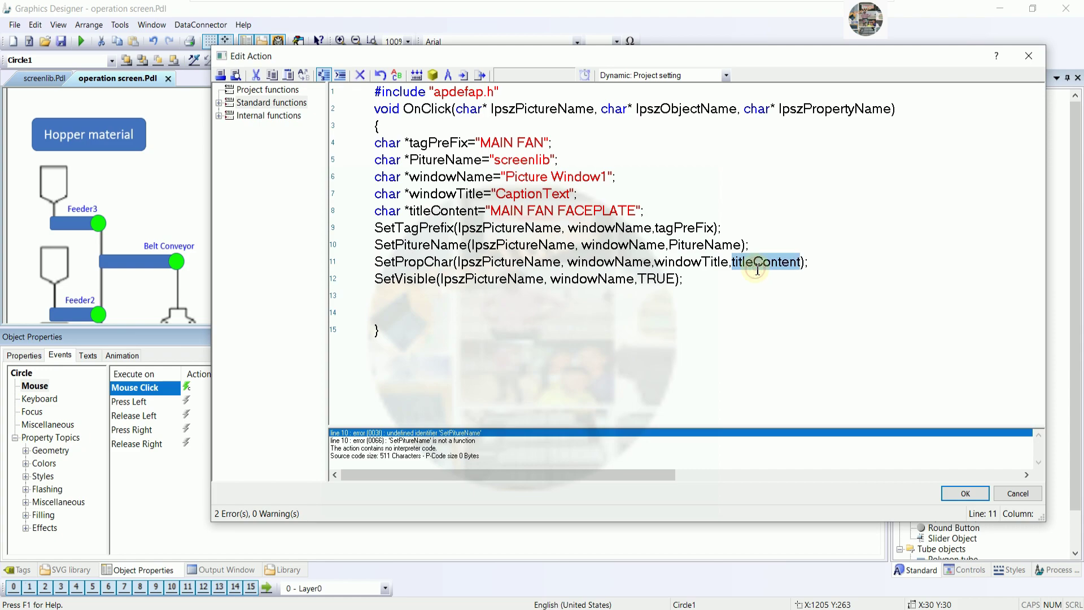
Step: Check the titleContent declaration on line 8 and recompile the action twice, selecting a compiler message in between
double_click(444, 210)
key(Right)
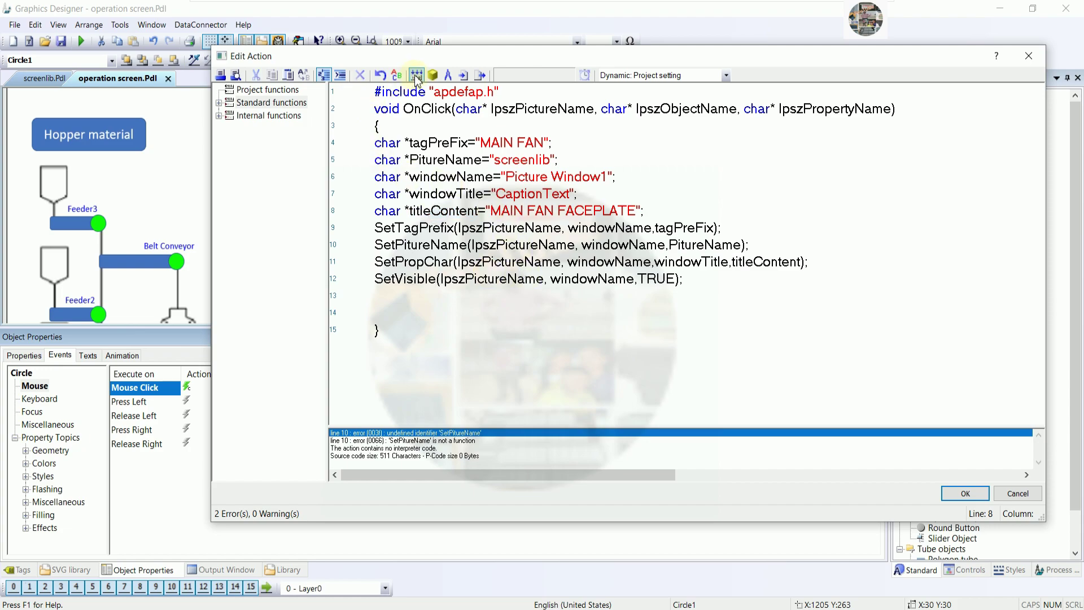
click(397, 75)
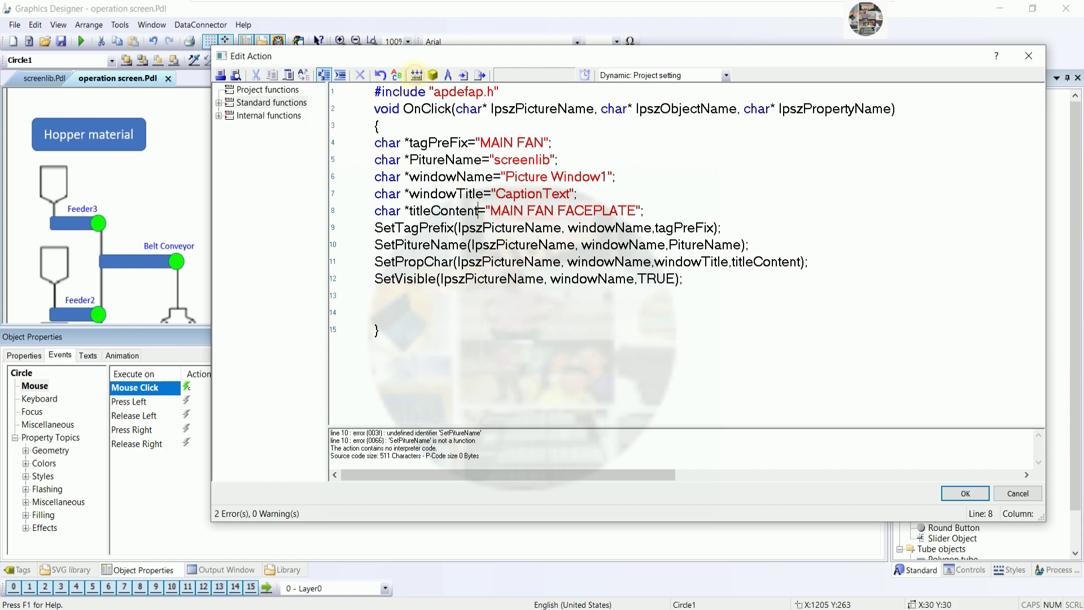
double_click(402, 448)
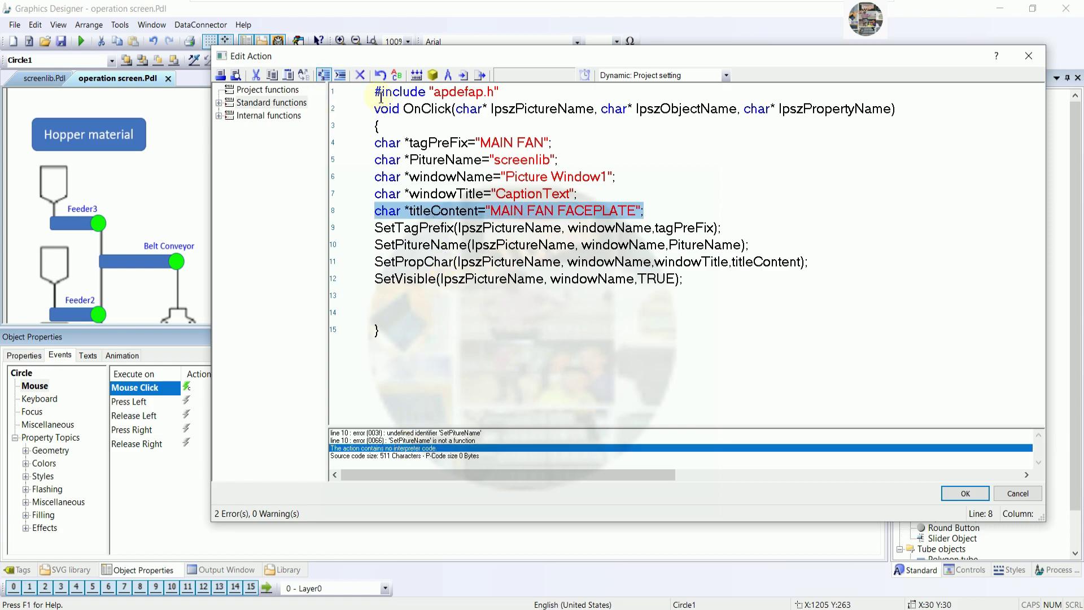
click(417, 76)
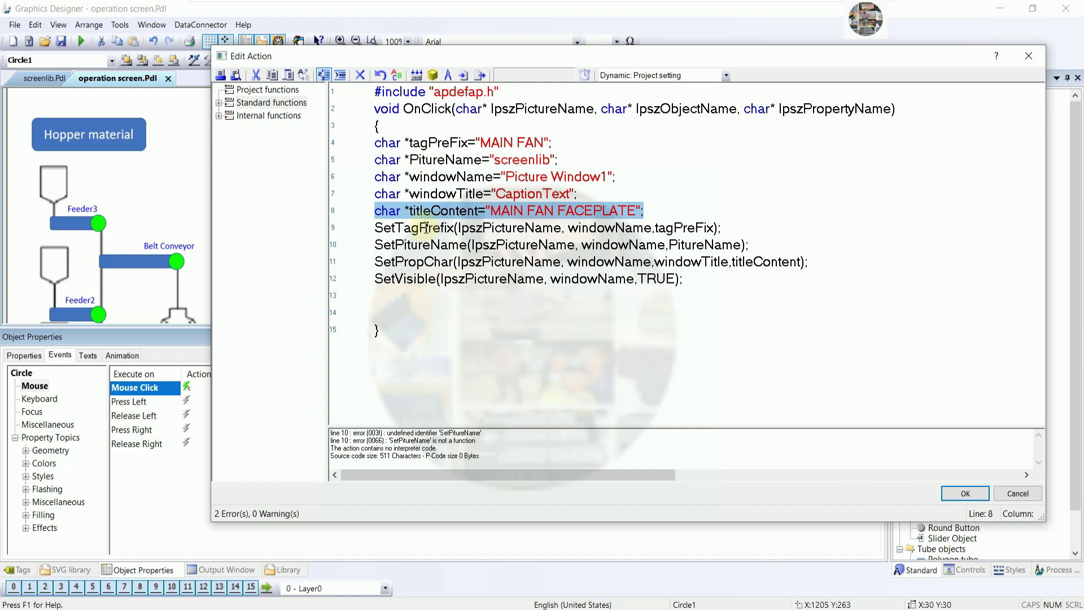
Step: Check the windowName and PitureName declarations against the SetPitureName call flagged by the second compile error
click(478, 229)
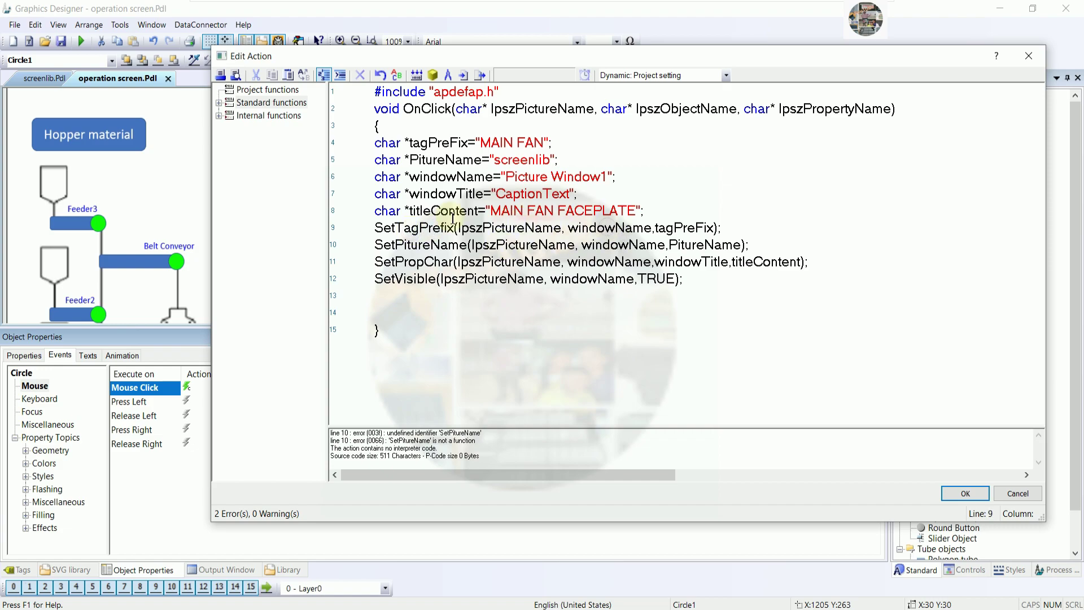
double_click(447, 178)
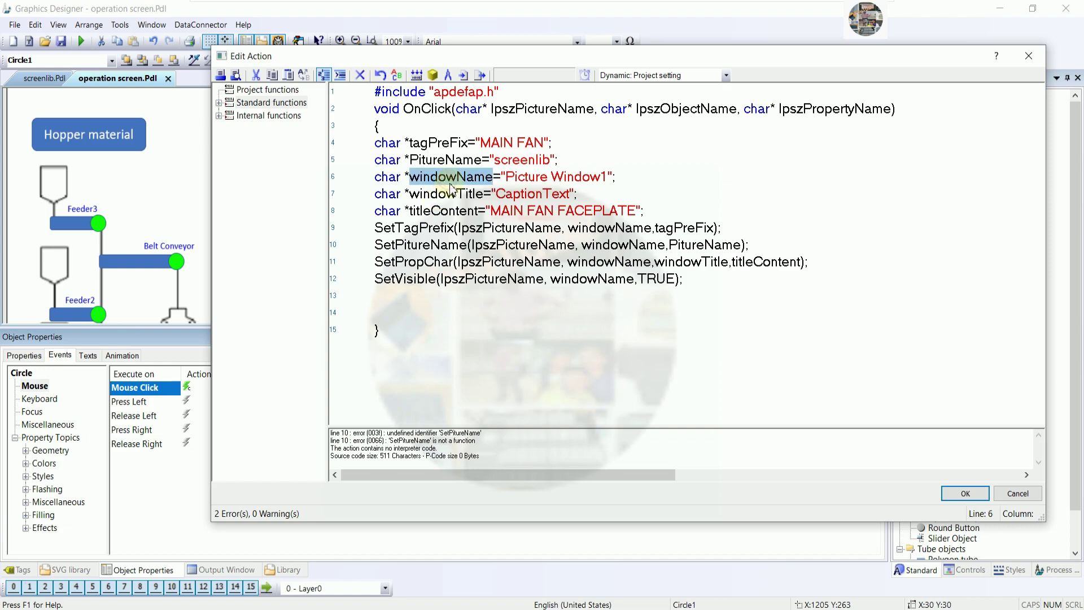
click(450, 160)
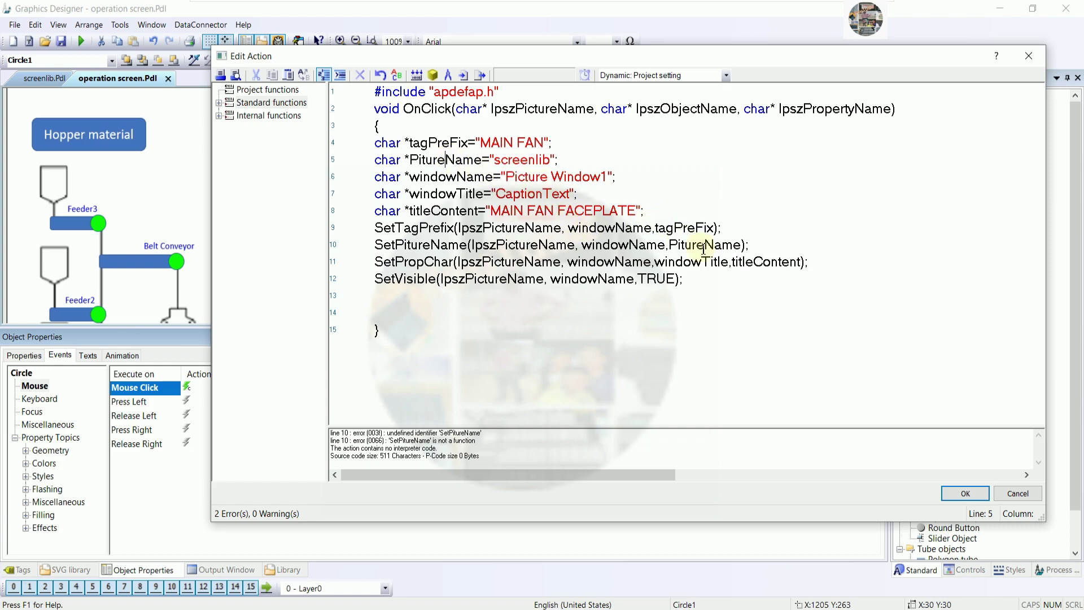
click(421, 260)
double_click(436, 441)
click(432, 244)
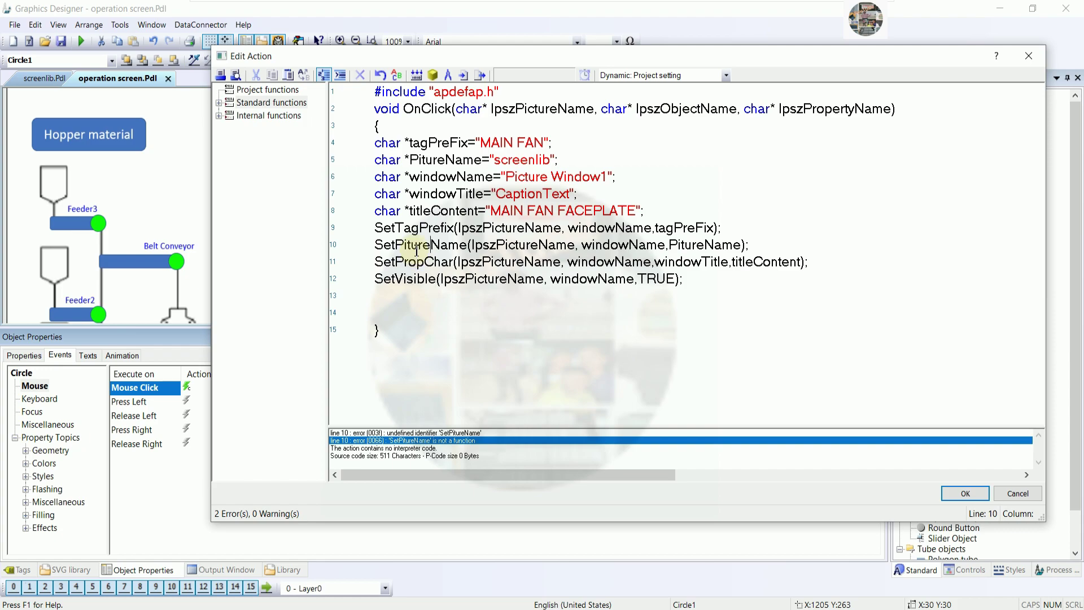
double_click(444, 160)
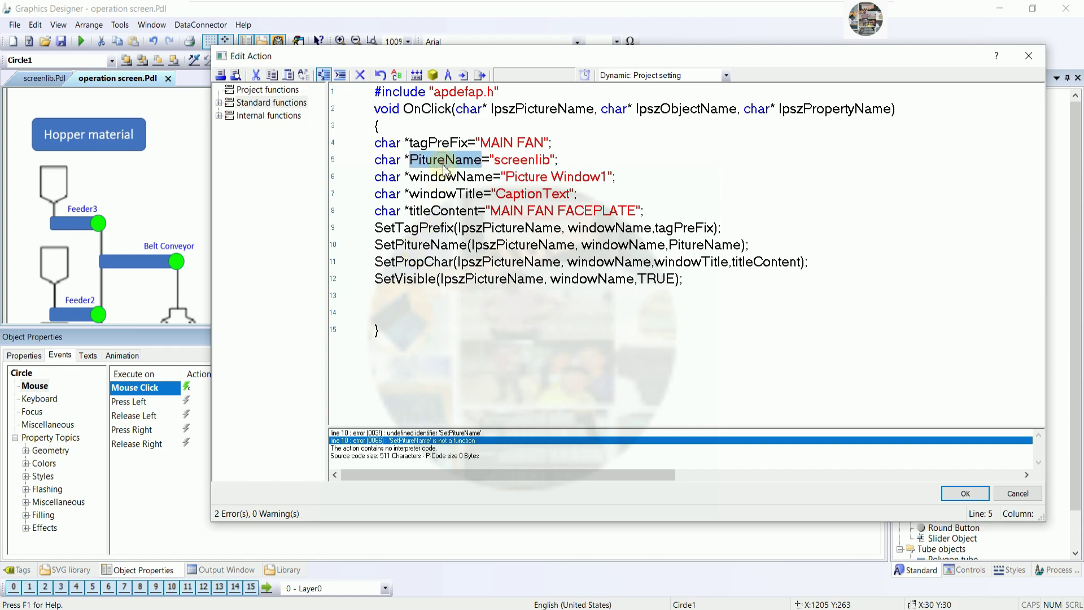
double_click(415, 244)
click(395, 245)
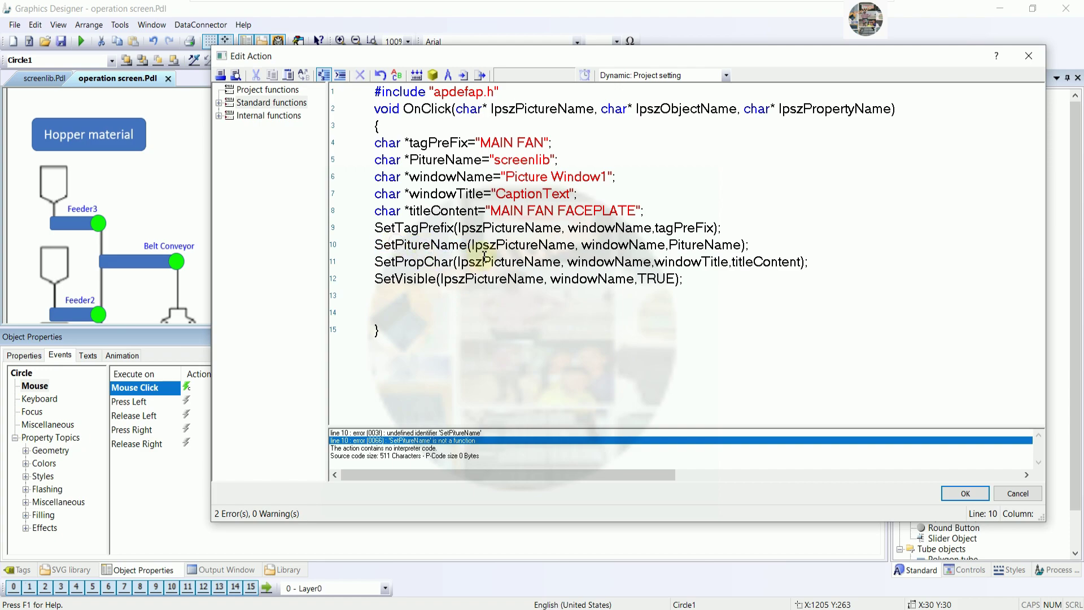
Step: Check the PitureName part of the SetPitureName function name, recompile the action and locate its first error
key(shift+Right)
key(shift+Right)
key(shift+Right)
key(shift+Right)
key(shift+Right)
key(shift+Right)
key(shift+Right)
key(shift+Right)
key(shift+Right)
key(shift+Right)
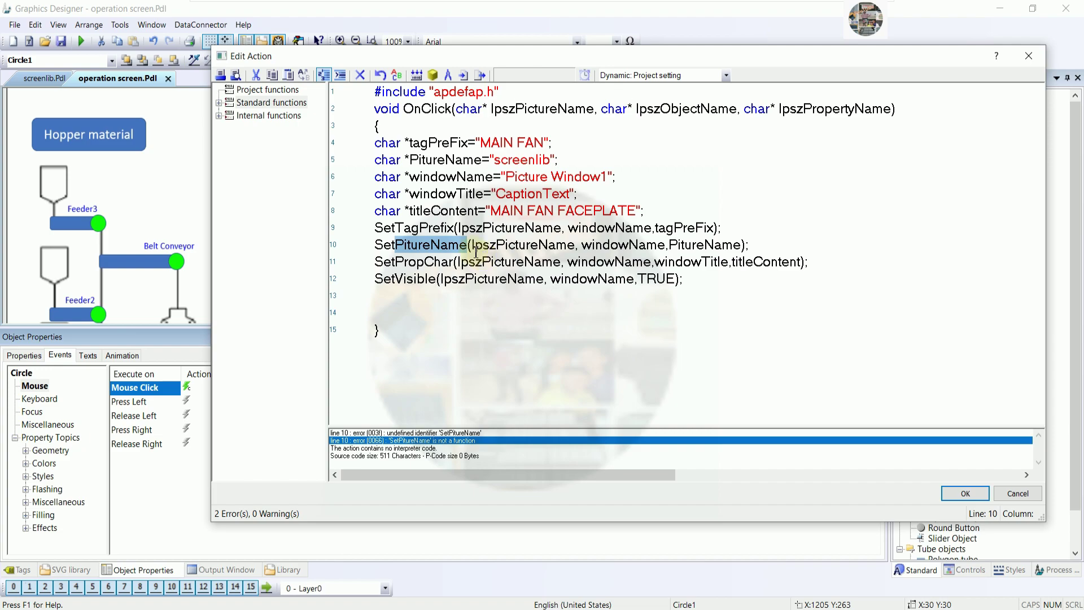
click(467, 247)
click(417, 75)
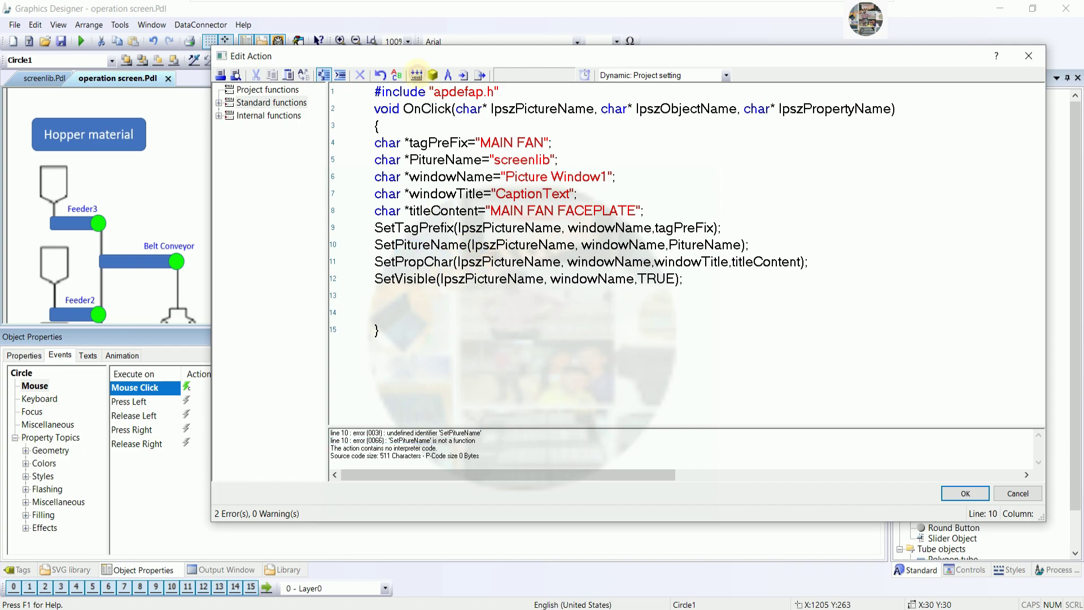
double_click(429, 433)
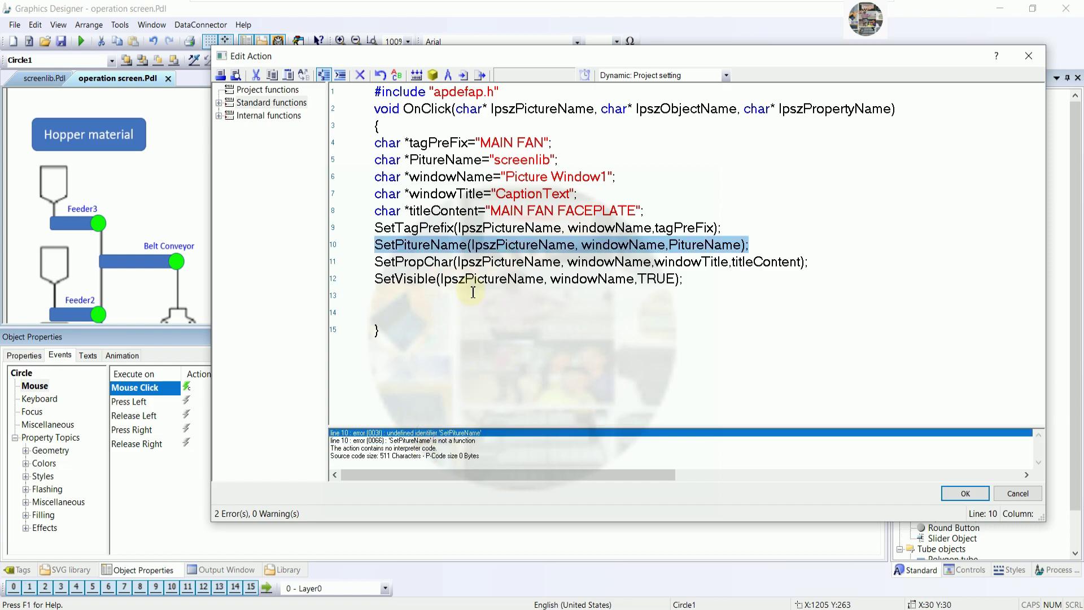
Step: Correct the spelling to SetPictureName and PictureName in the call and in the variable declaration, and recompile the action
click(522, 247)
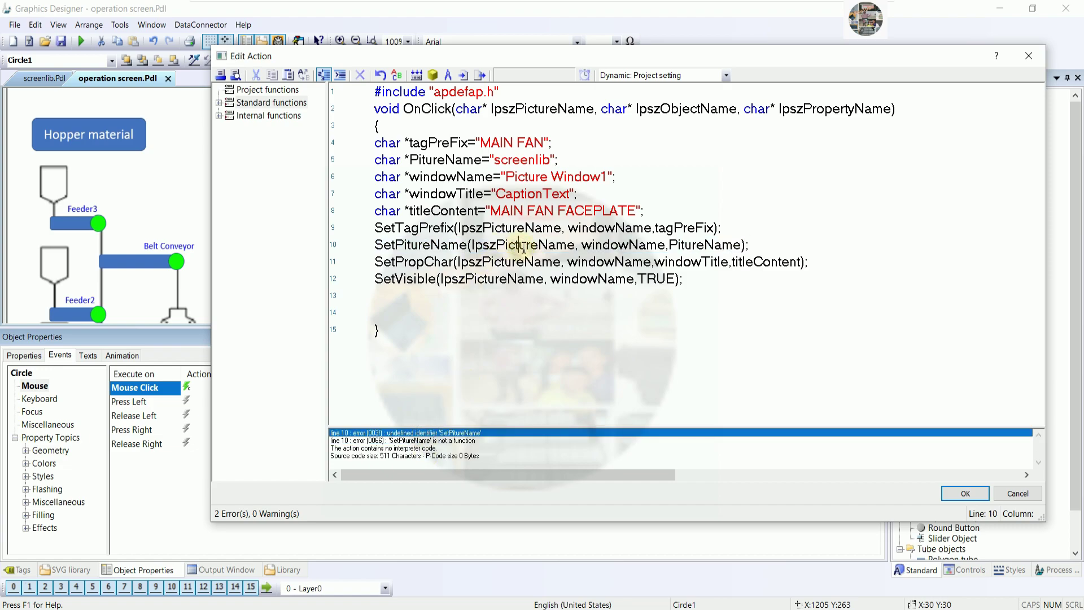
click(624, 247)
click(681, 245)
text(c)
click(408, 246)
text(c)
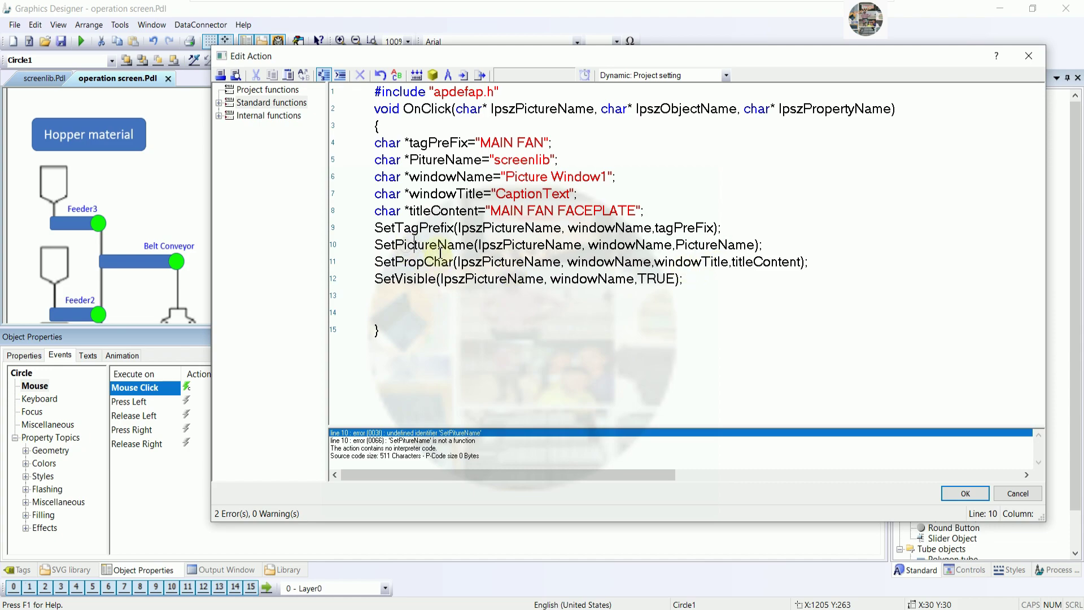
click(422, 160)
text(c)
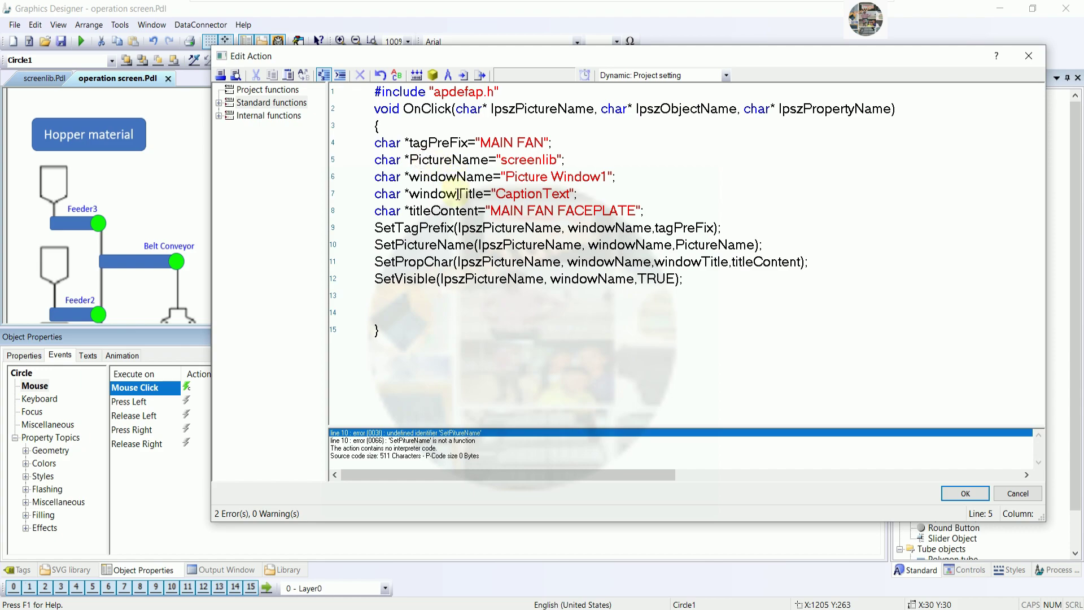
click(416, 76)
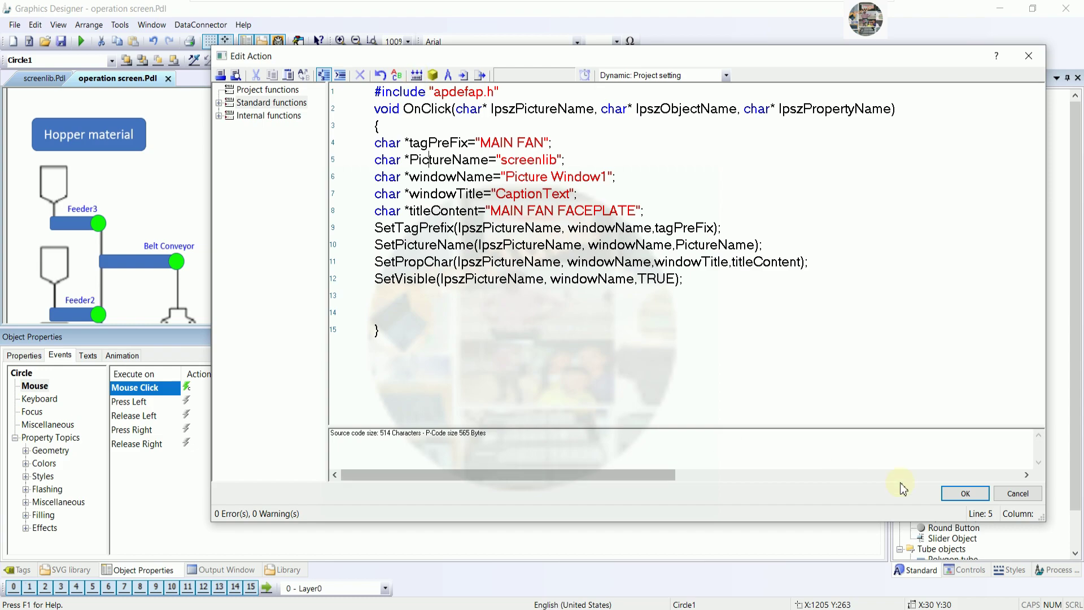
Step: Remove the blank lines before the closing brace, recompile the action and accept it
click(956, 496)
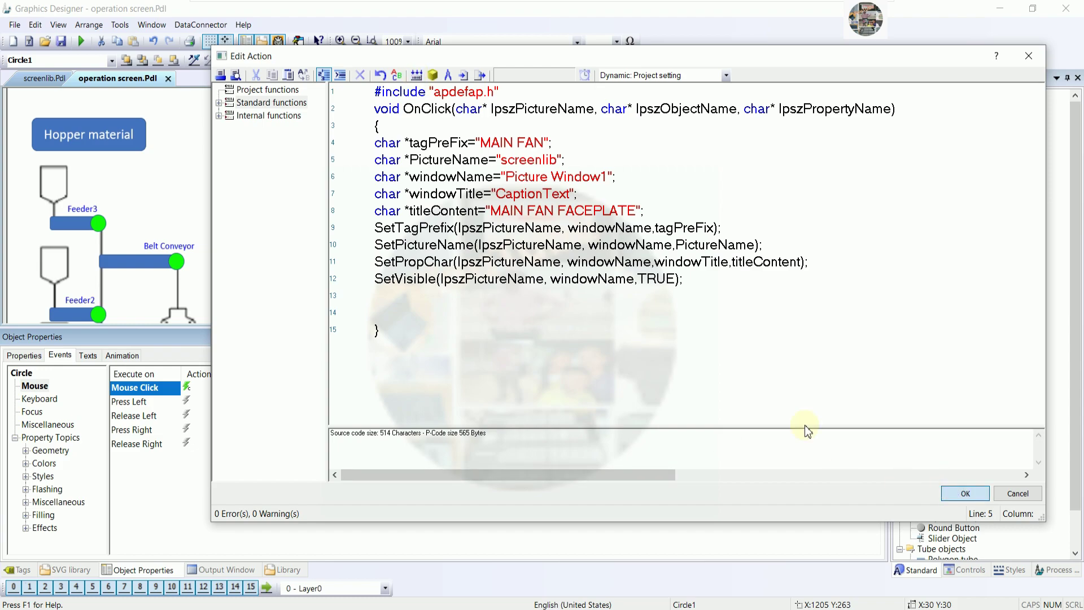
click(407, 314)
key(BackSpace)
key(BackSpace)
click(956, 494)
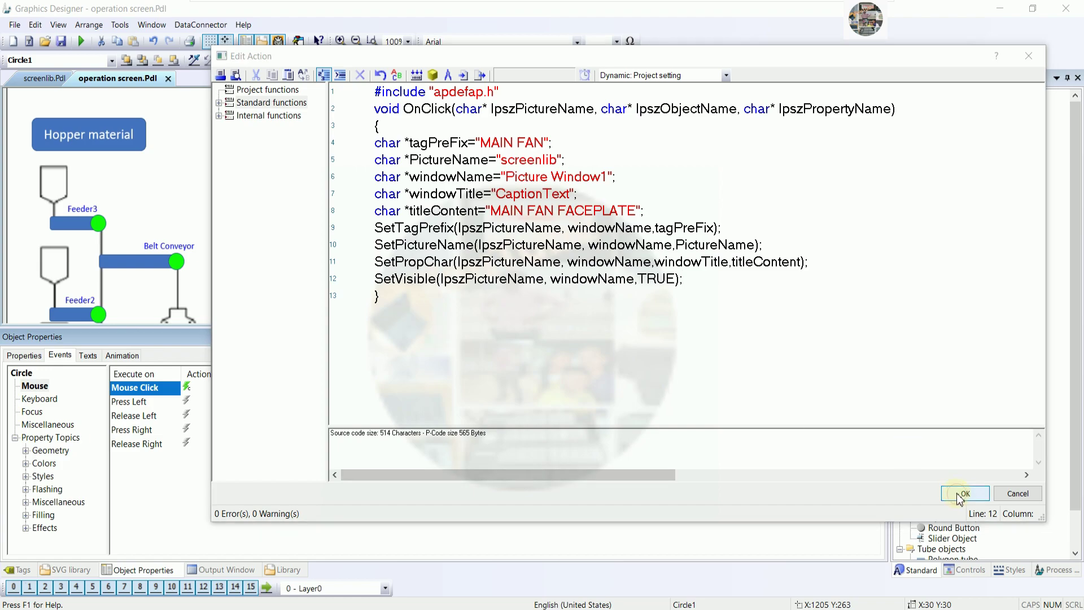
click(695, 331)
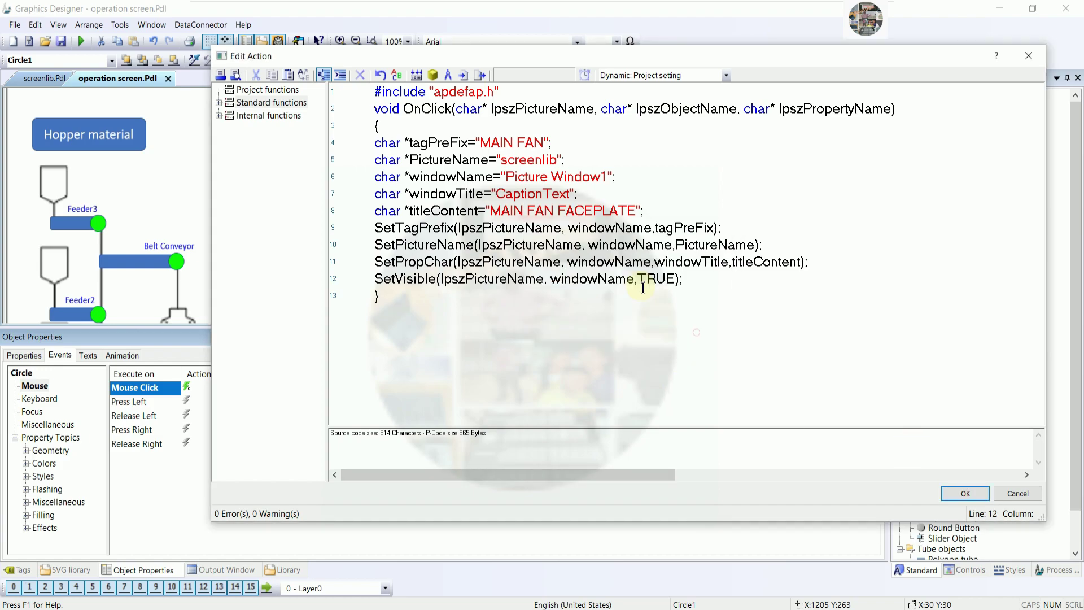
click(416, 76)
click(966, 494)
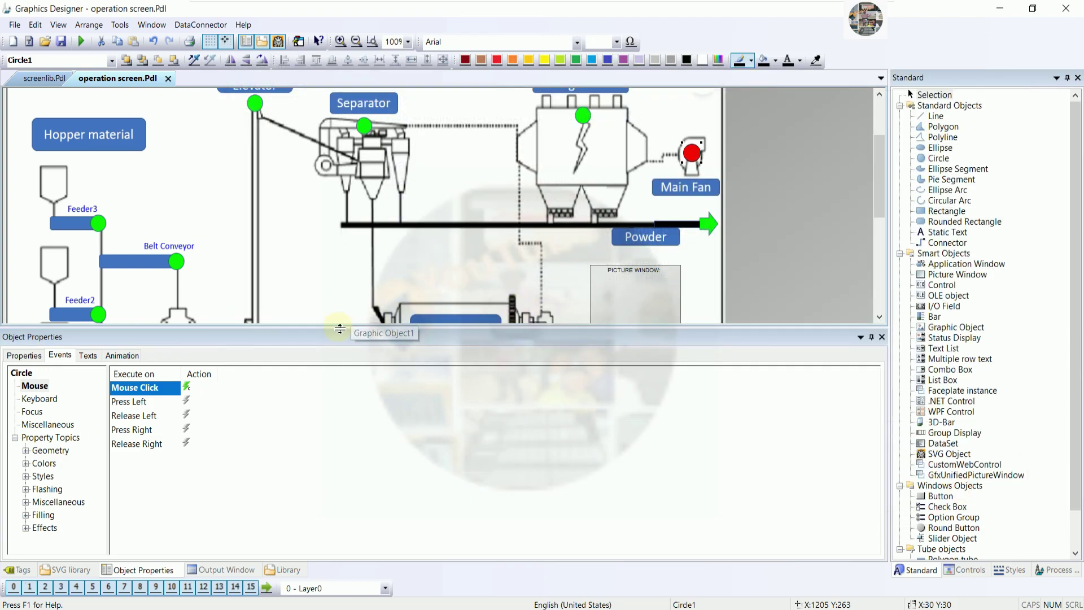
Step: Shrink the Object Properties window to free the drawing area and start the operation screen in WinCC Runtime
drag(339, 328, 346, 586)
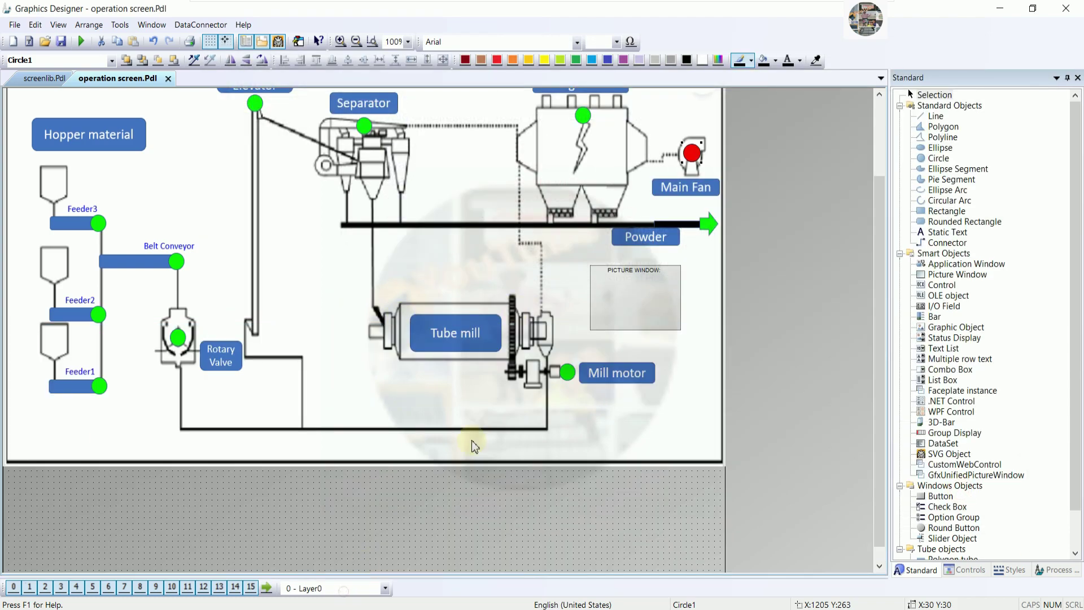
click(705, 318)
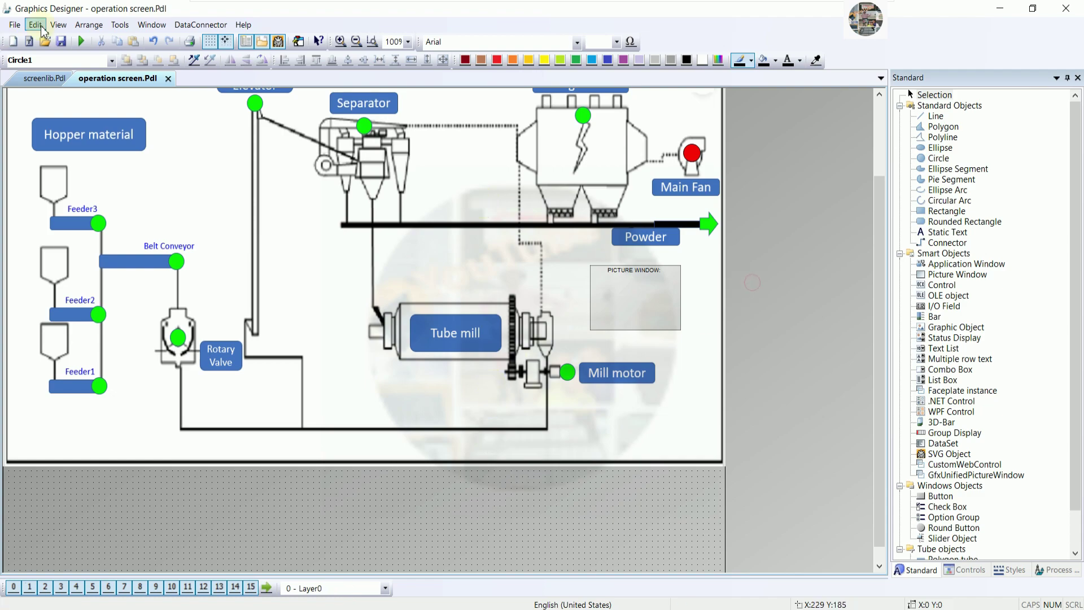
click(81, 42)
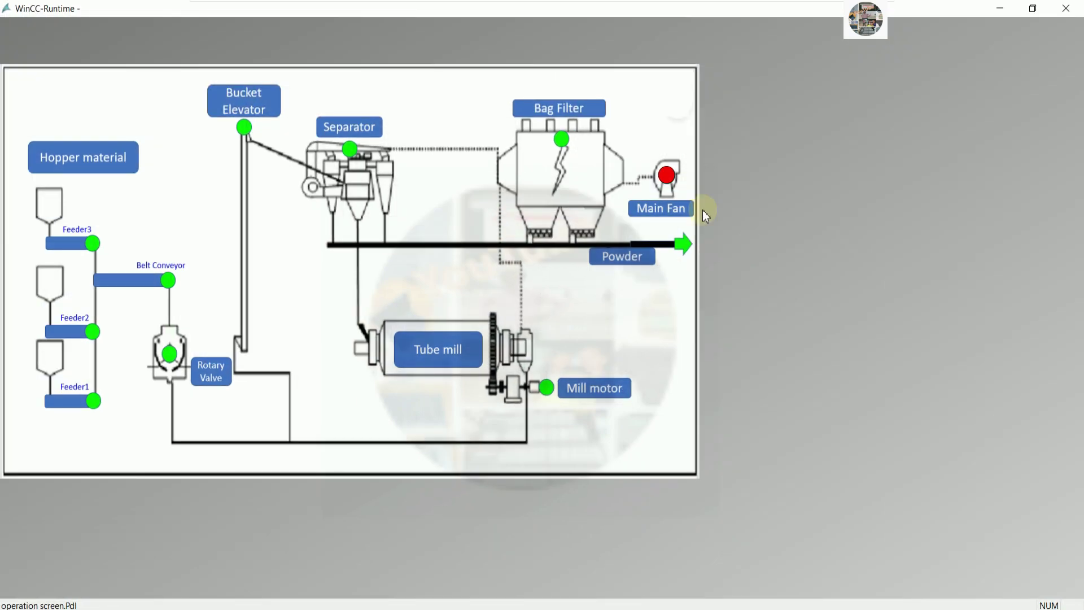
Step: Test the Main Fan circle by opening its faceplate, moving the faceplate window around the screen and closing it
click(672, 178)
drag(677, 293, 326, 127)
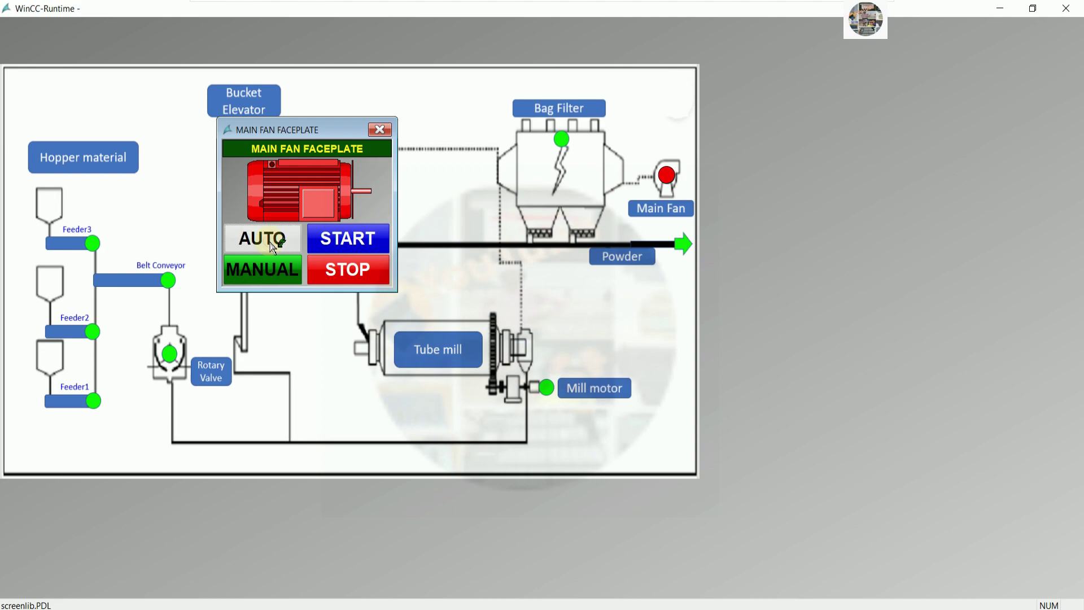
drag(325, 135, 531, 237)
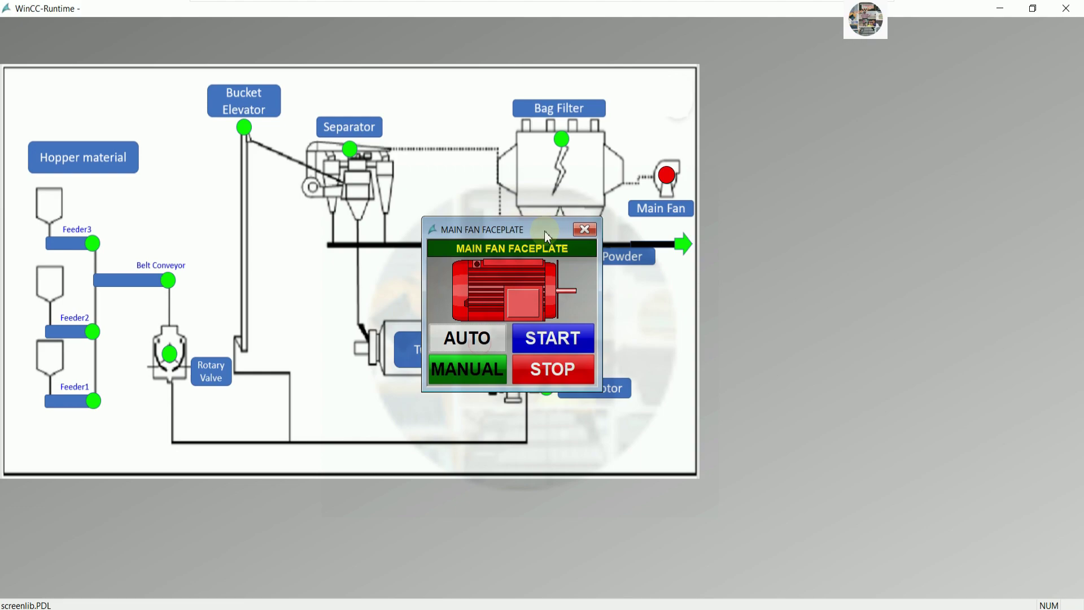
drag(548, 233, 458, 249)
click(494, 246)
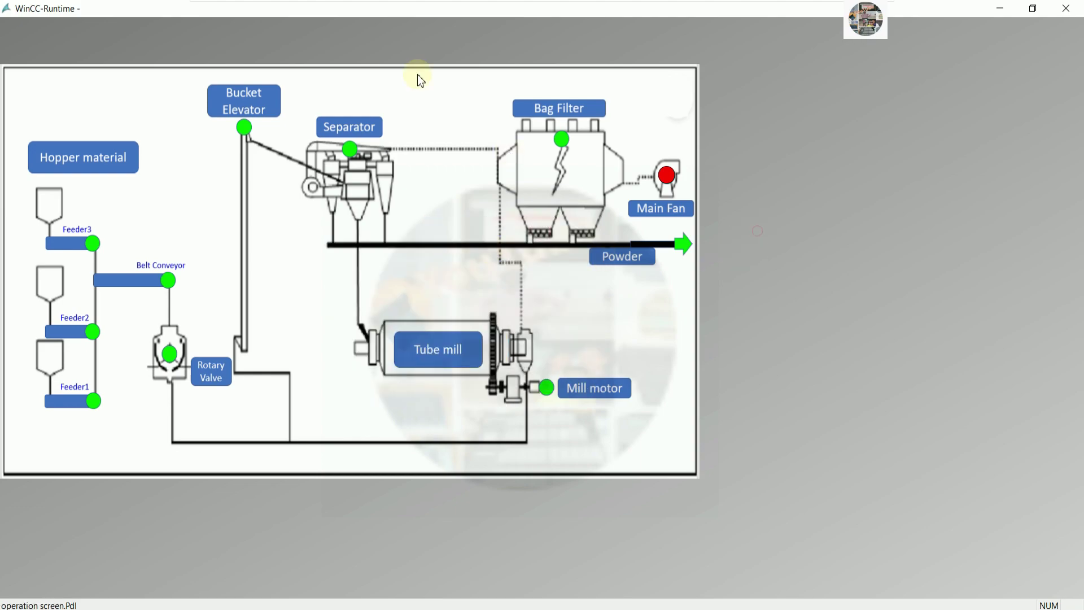
Step: Reopen and close the Main Fan faceplate once more, and exit the runtime to return to Graphics Designer
click(668, 175)
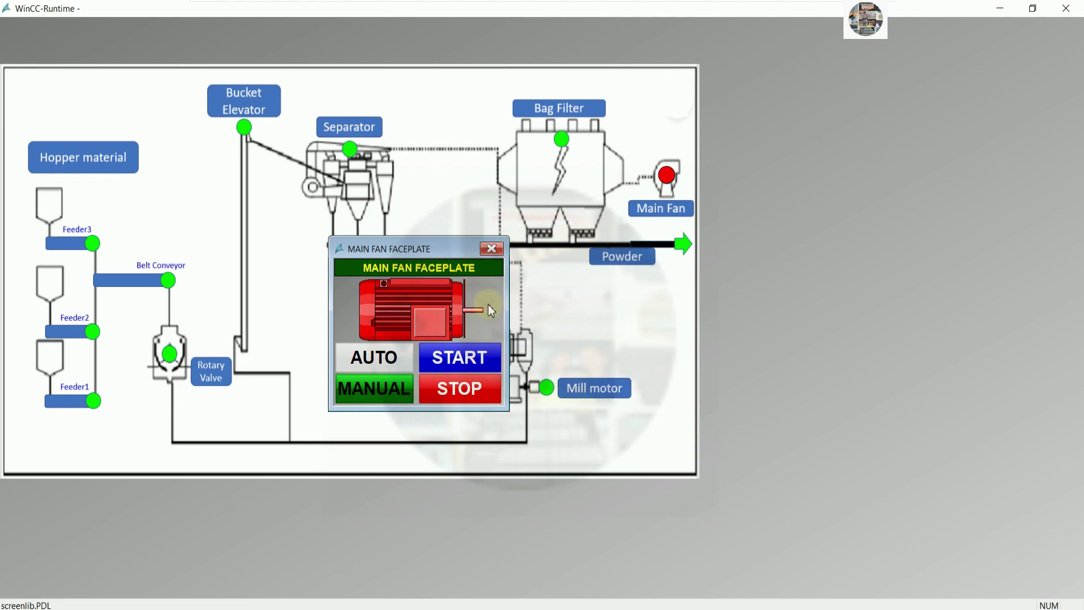
click(491, 249)
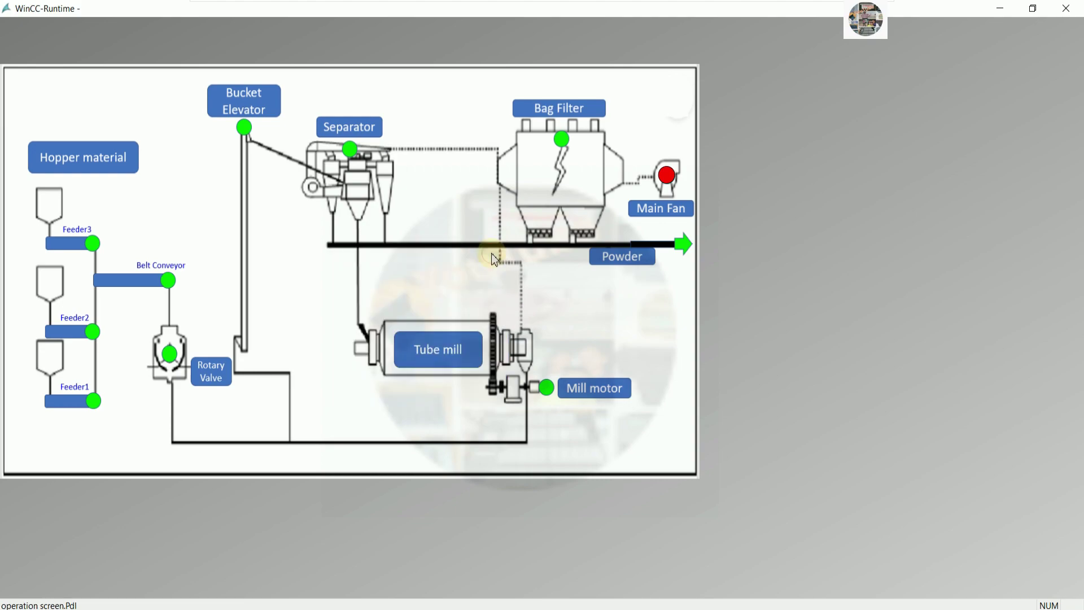
click(1066, 8)
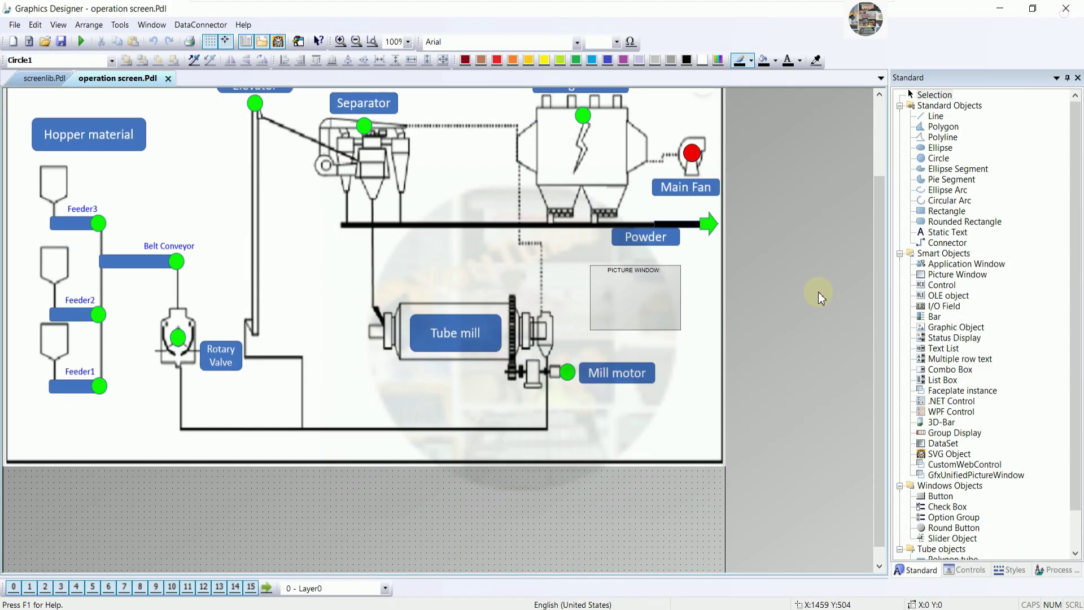
scroll(628, 484, up, 3)
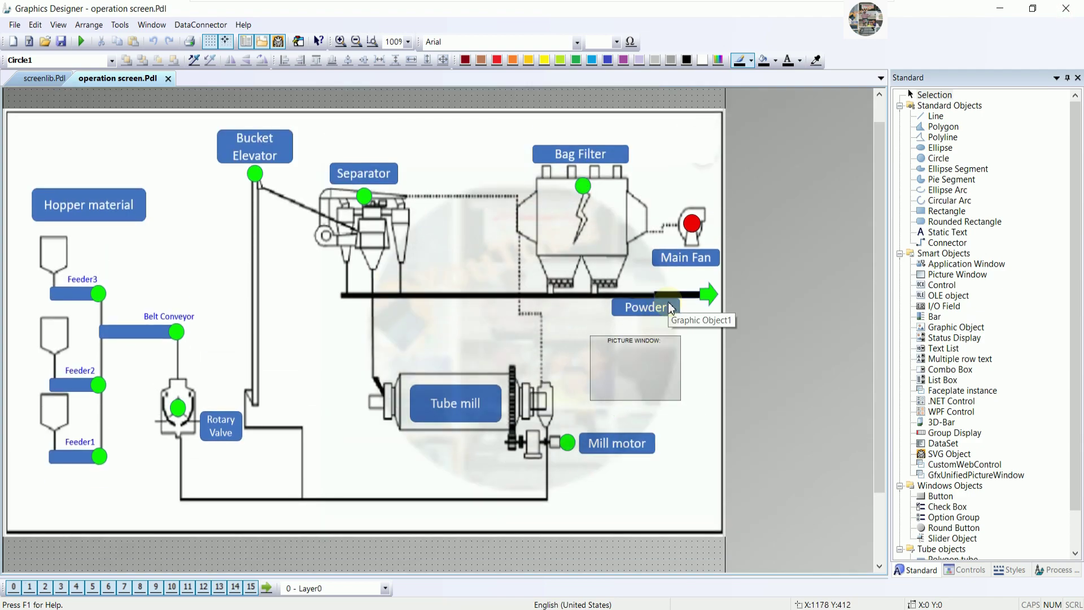
click(692, 224)
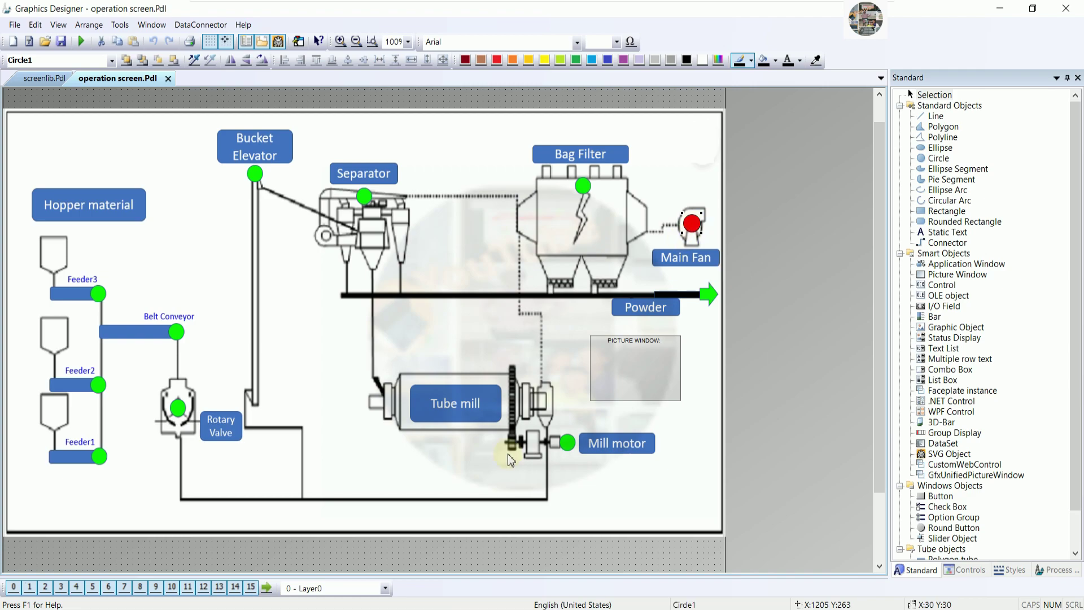
click(218, 539)
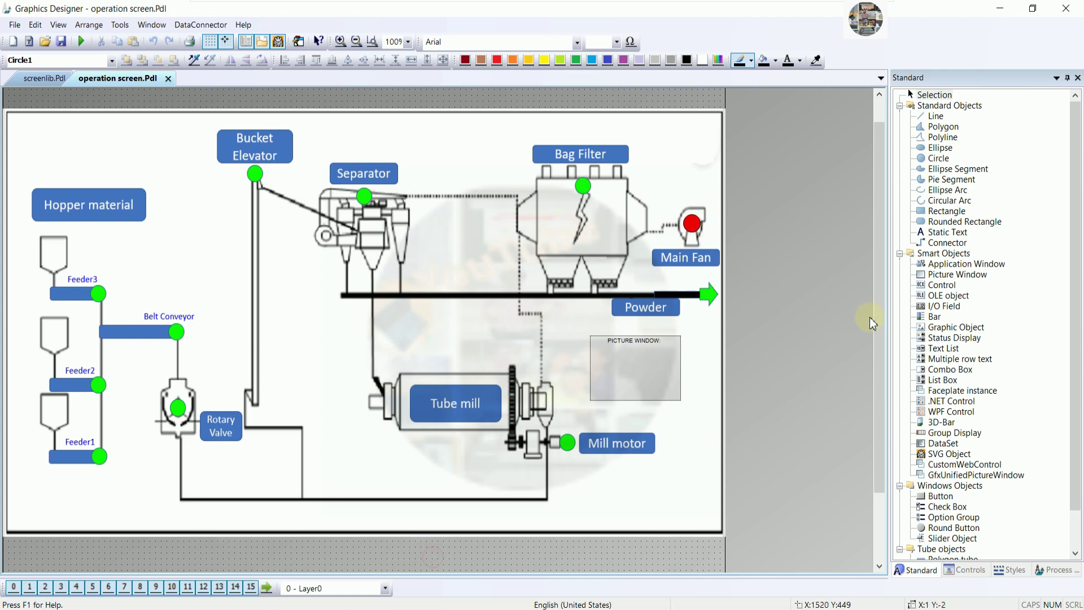
scroll(477, 544, down, 2)
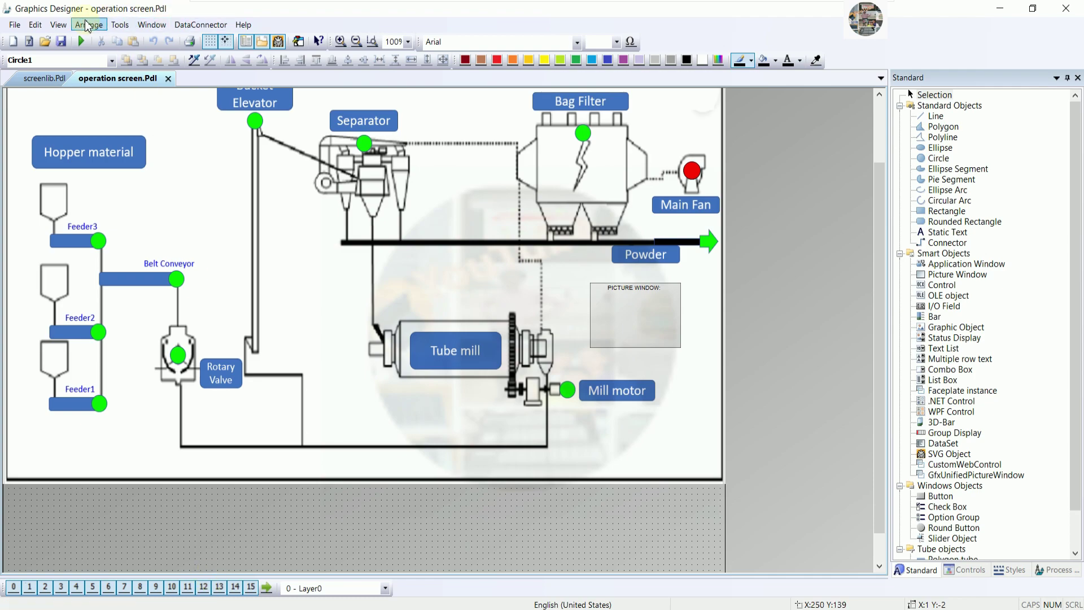
click(60, 26)
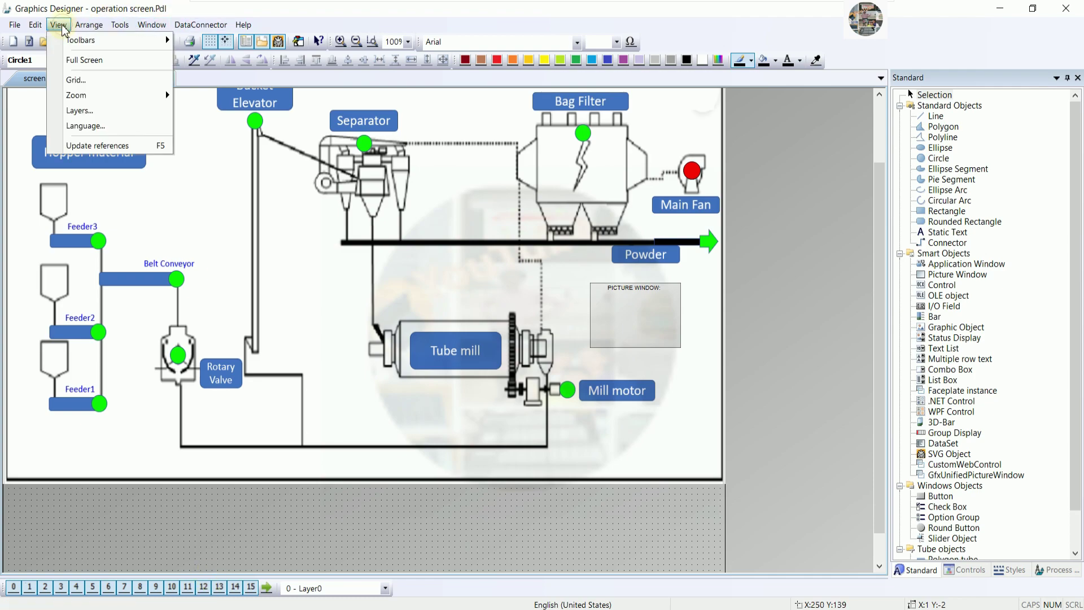
click(138, 40)
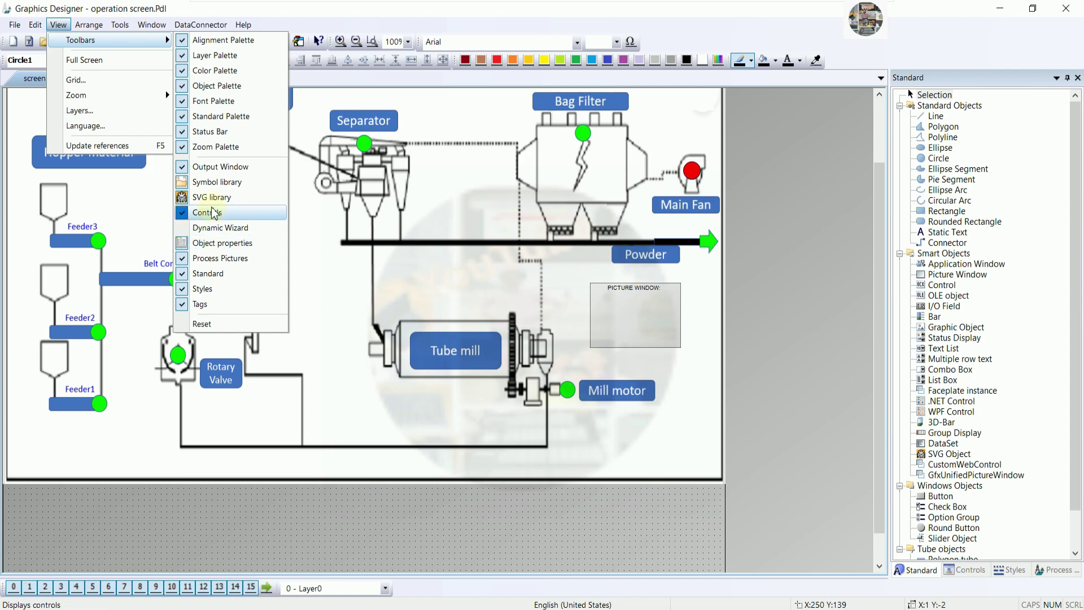
click(299, 556)
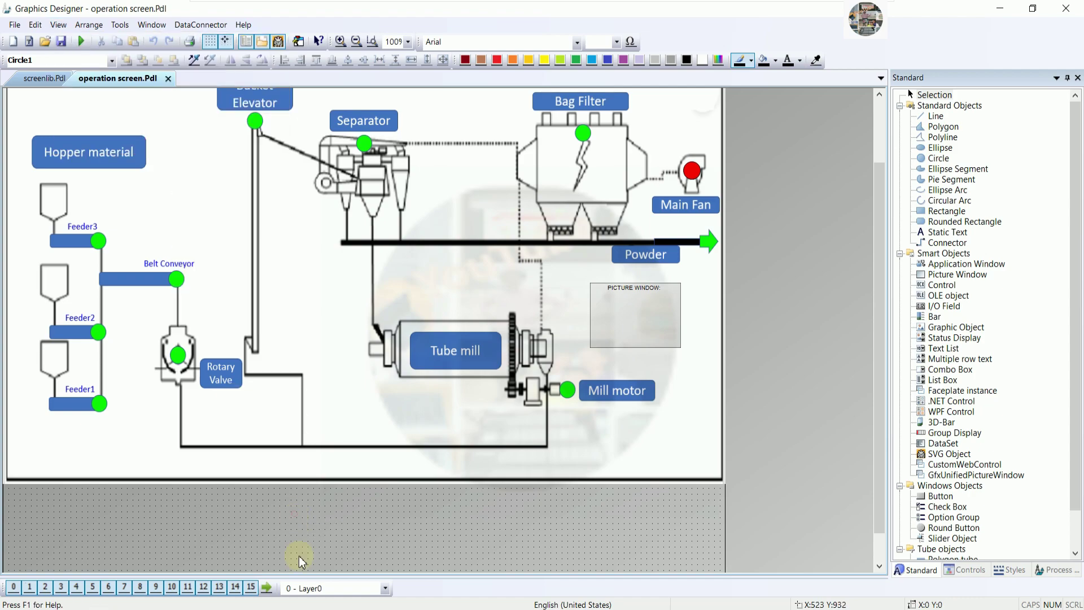
Step: Enlarge the docked Tags window and list the tags of the s71200 connection under the S7-1200/S7-1500 channel's OMS+ unit
drag(303, 575, 361, 441)
scroll(418, 367, down, 1)
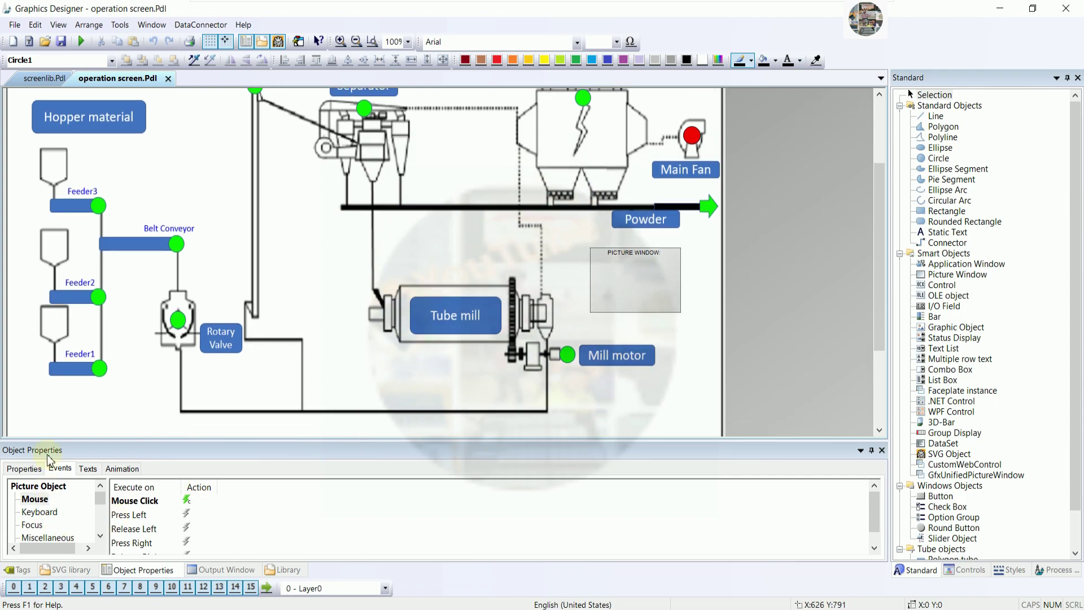
click(23, 468)
click(20, 569)
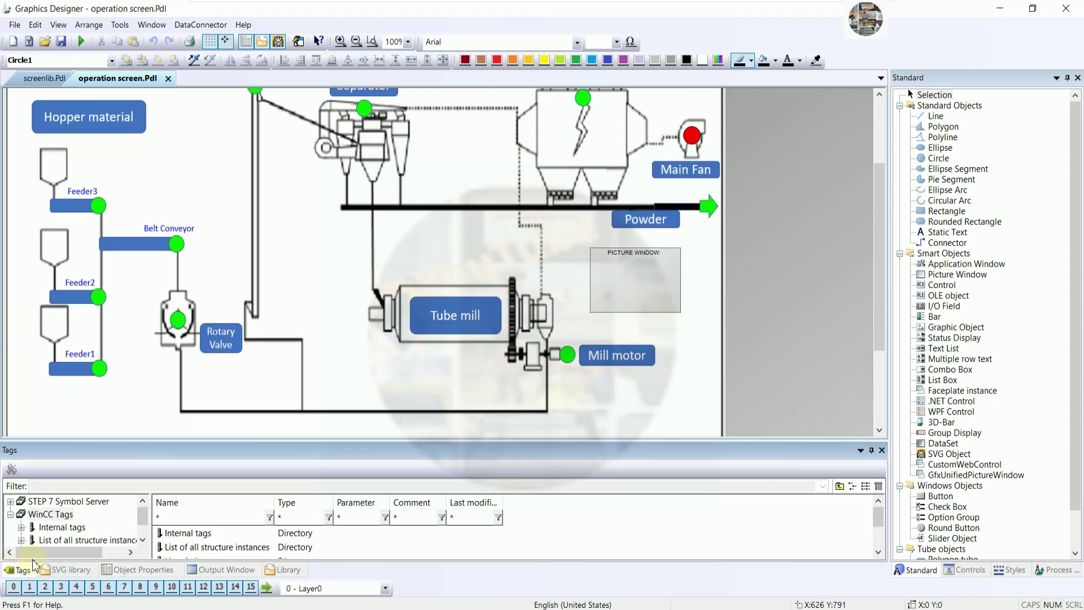
drag(140, 437, 212, 275)
click(21, 400)
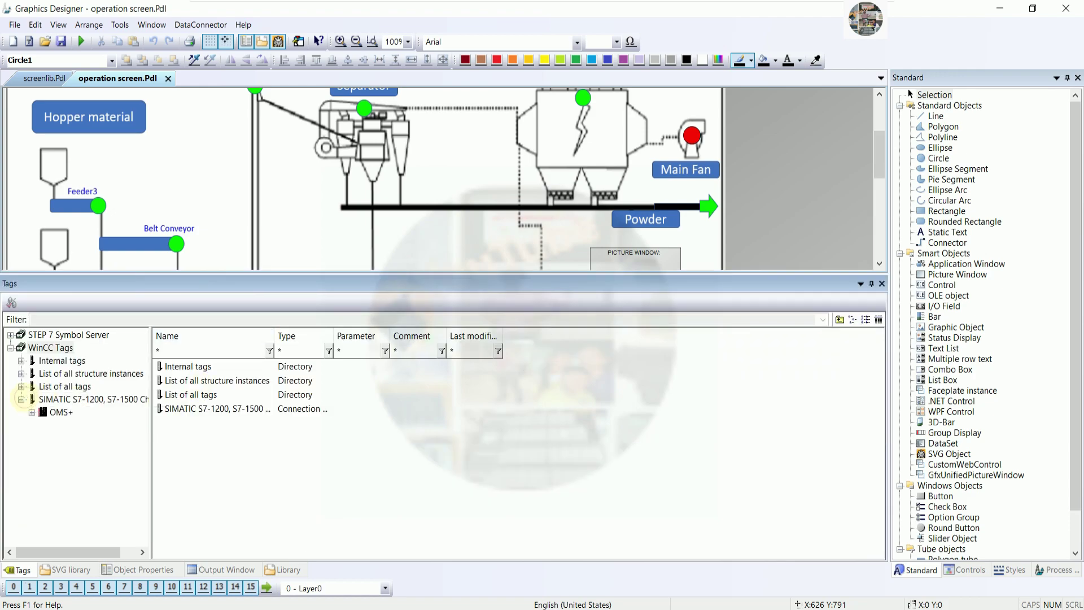
click(51, 417)
click(33, 412)
click(74, 425)
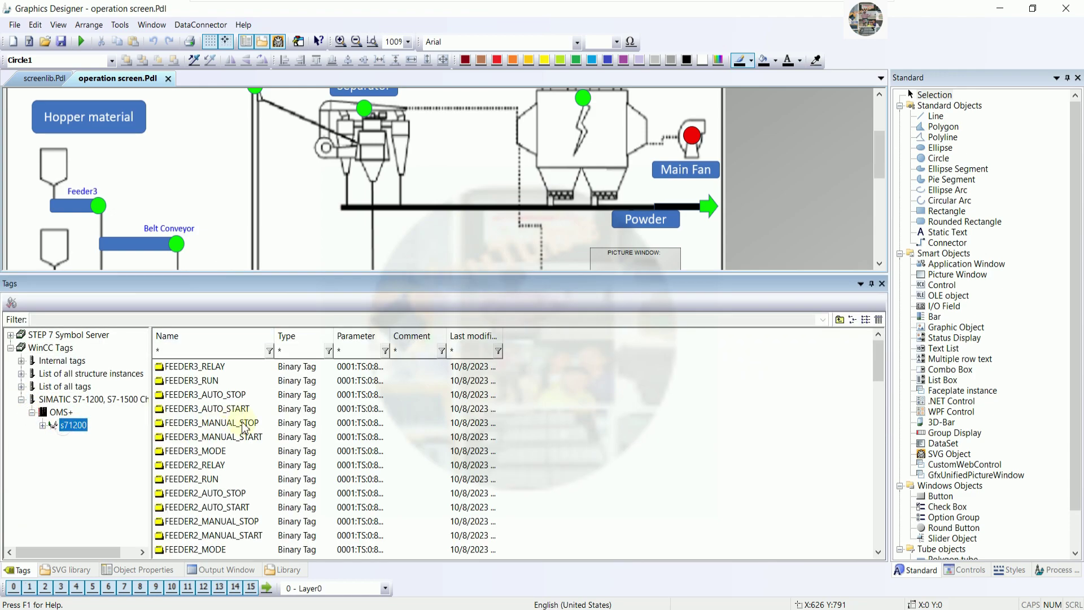
Step: Look through the tag names down to the MAIN_FAN tags to check their prefix, and shrink the Tags window again
scroll(250, 452, down, 7)
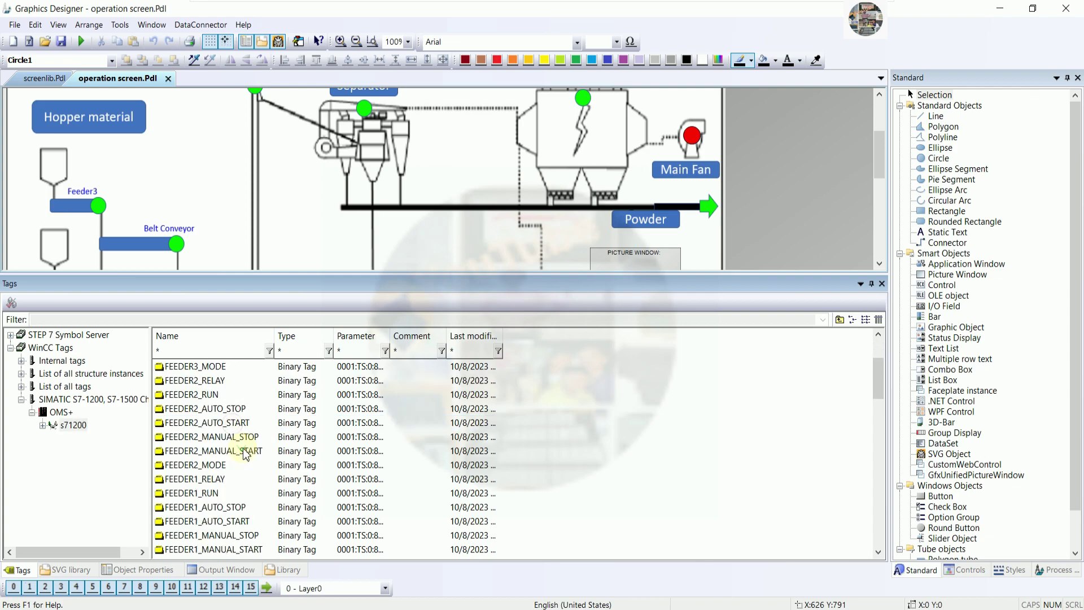
scroll(250, 454, down, 9)
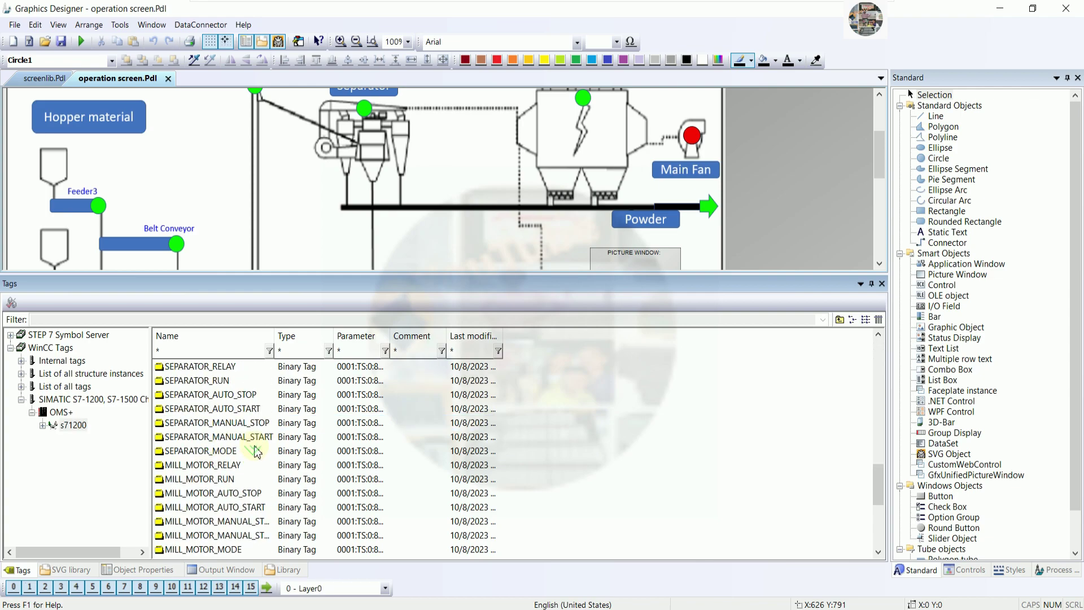
scroll(257, 451, down, 3)
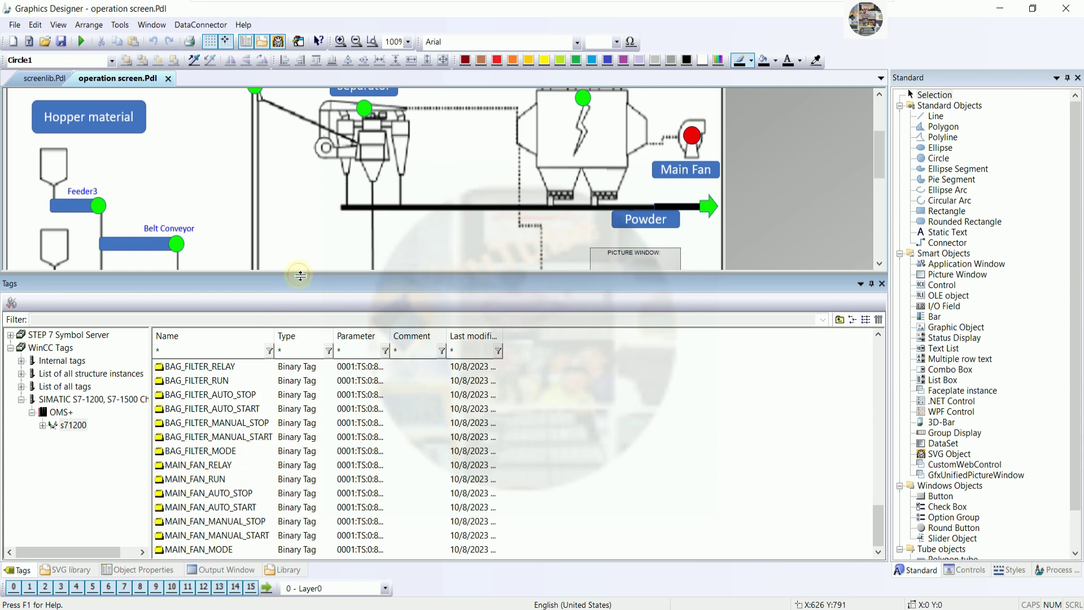
drag(300, 276, 300, 565)
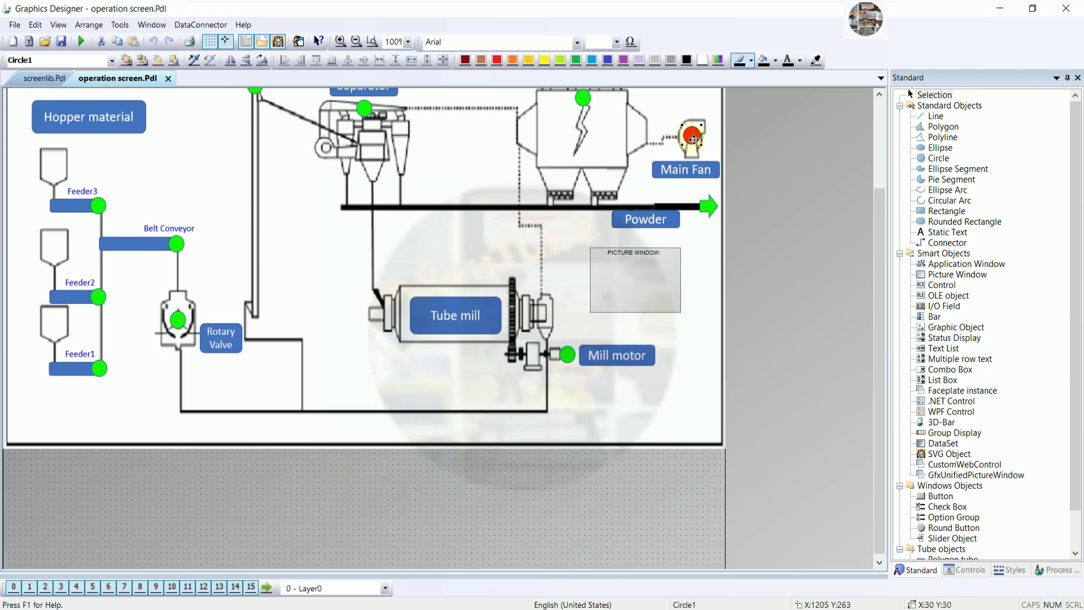
Step: Reopen the Main Fan circle's mouse click action, check that tagPreFix is "MAIN_FAN", recompile the action and accept it
right_click(692, 139)
click(734, 295)
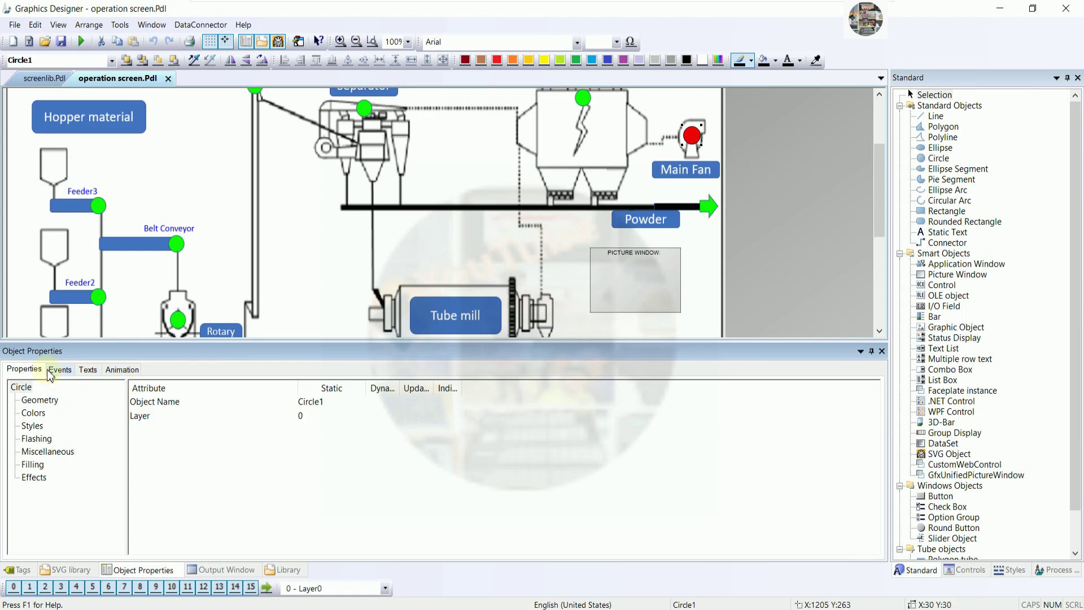
click(59, 371)
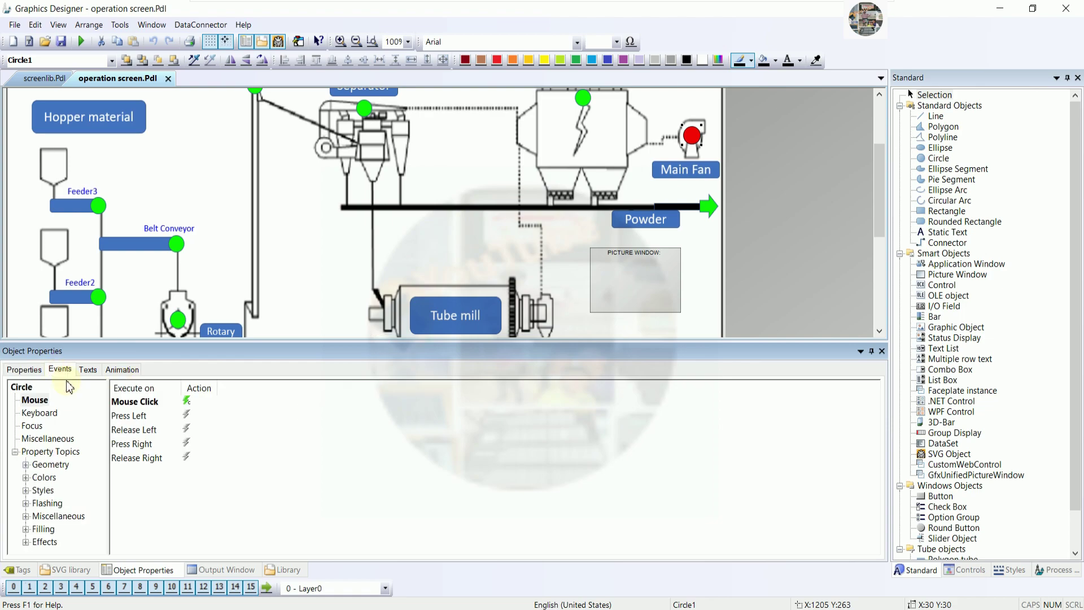
right_click(189, 403)
click(232, 407)
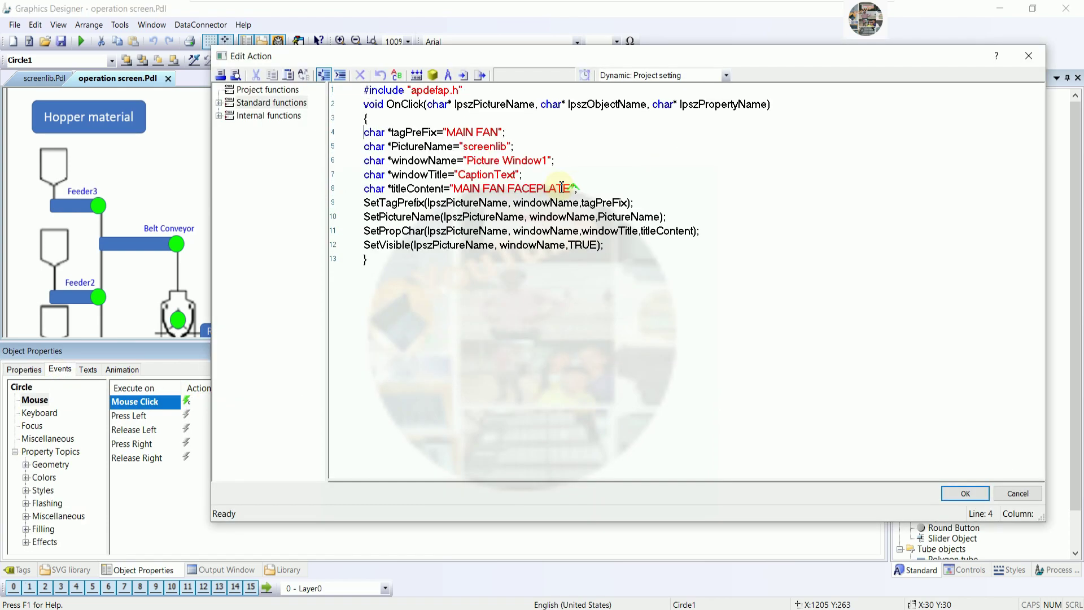
ctrl+scroll(562, 187, up, 2)
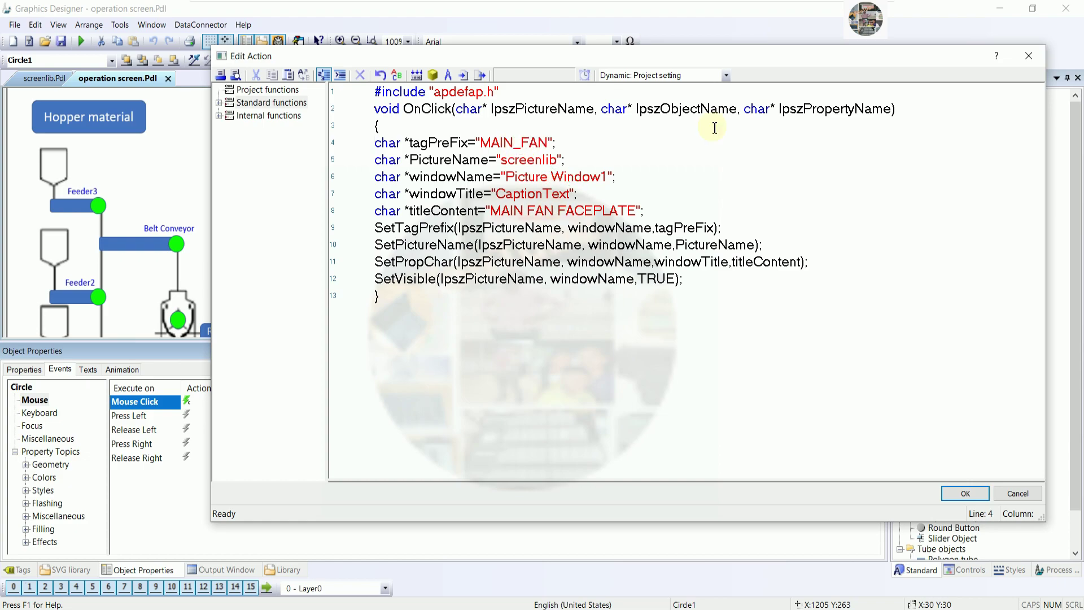
click(417, 76)
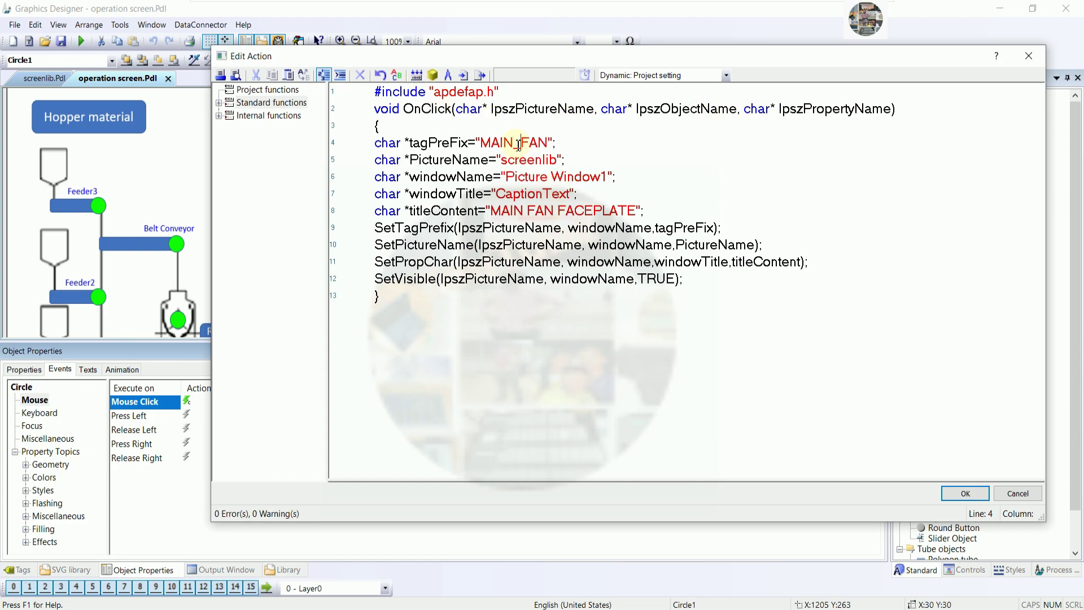
click(967, 494)
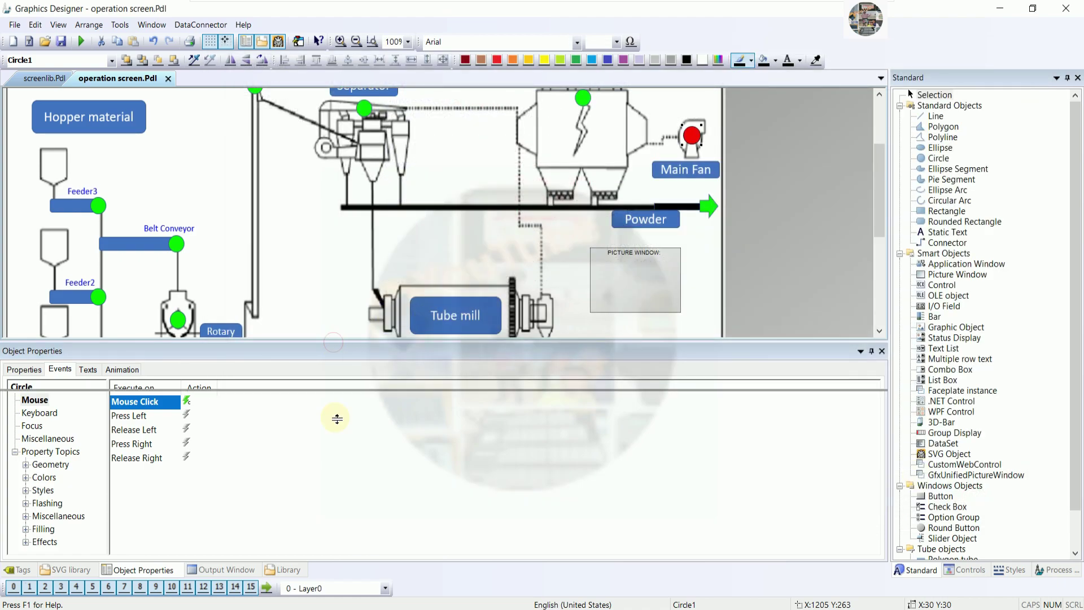
Step: Shrink the Object Properties window, start the operation screen in WinCC Runtime and open the Main Fan faceplate
drag(337, 419, 409, 510)
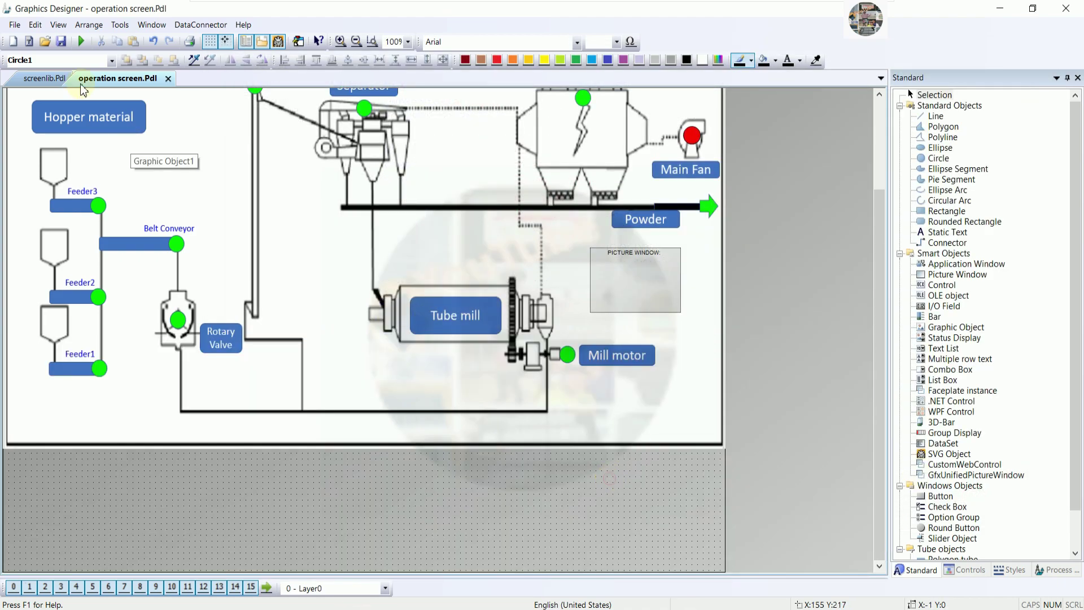
click(81, 40)
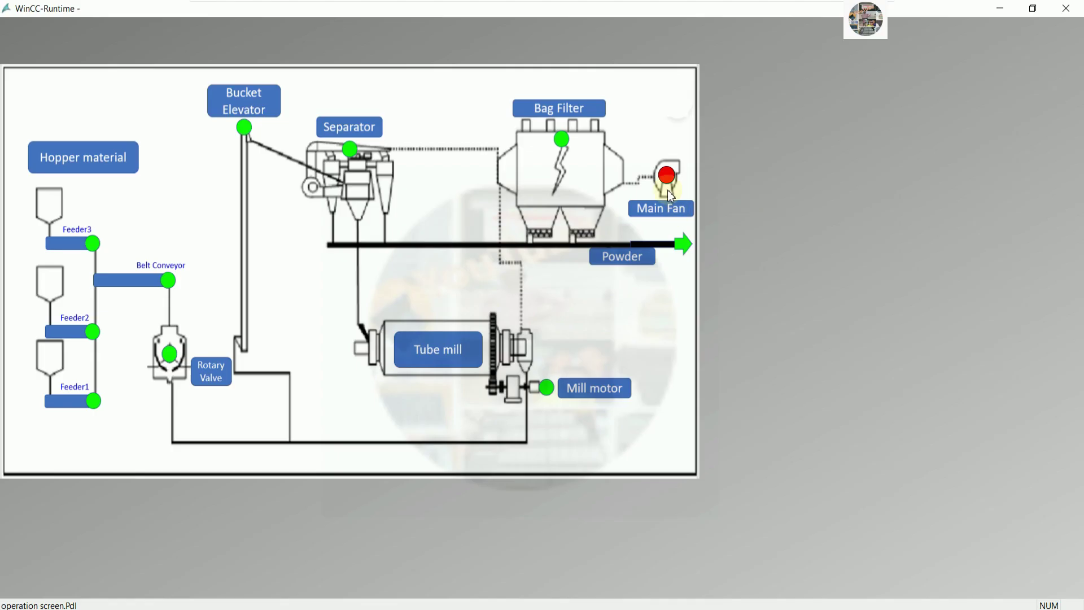
click(667, 177)
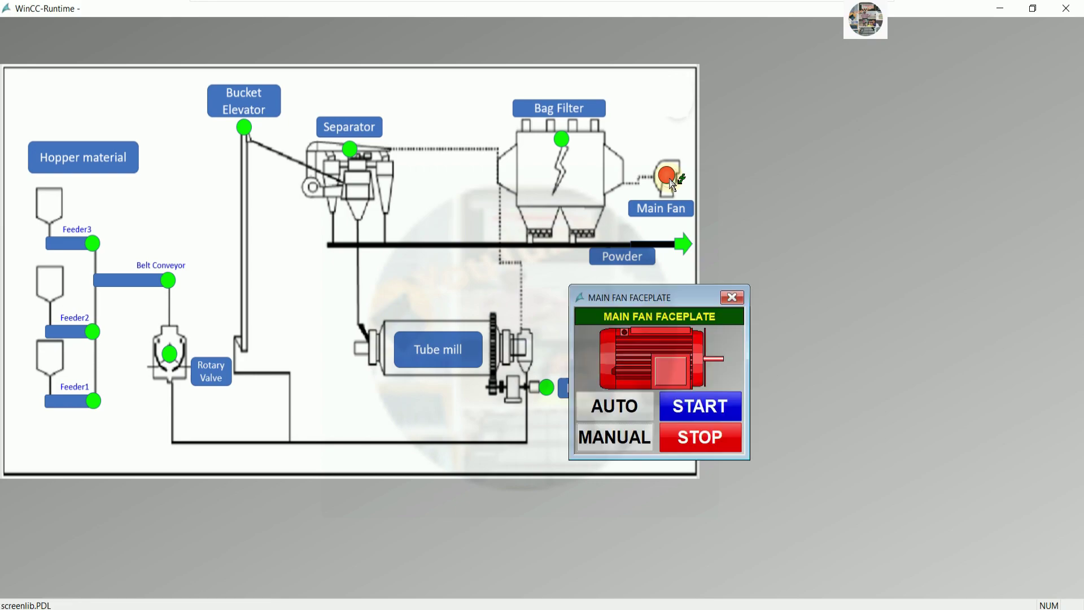
Step: Switch the Main Fan faceplate to AUTO mode and move the faceplate window next to the fan
drag(663, 287, 292, 118)
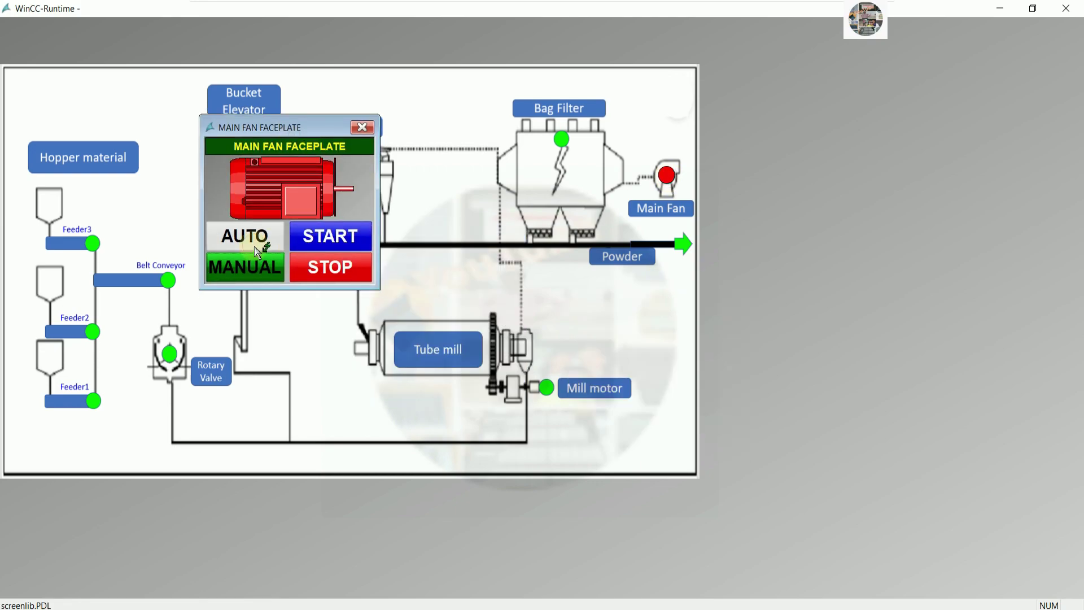
click(278, 244)
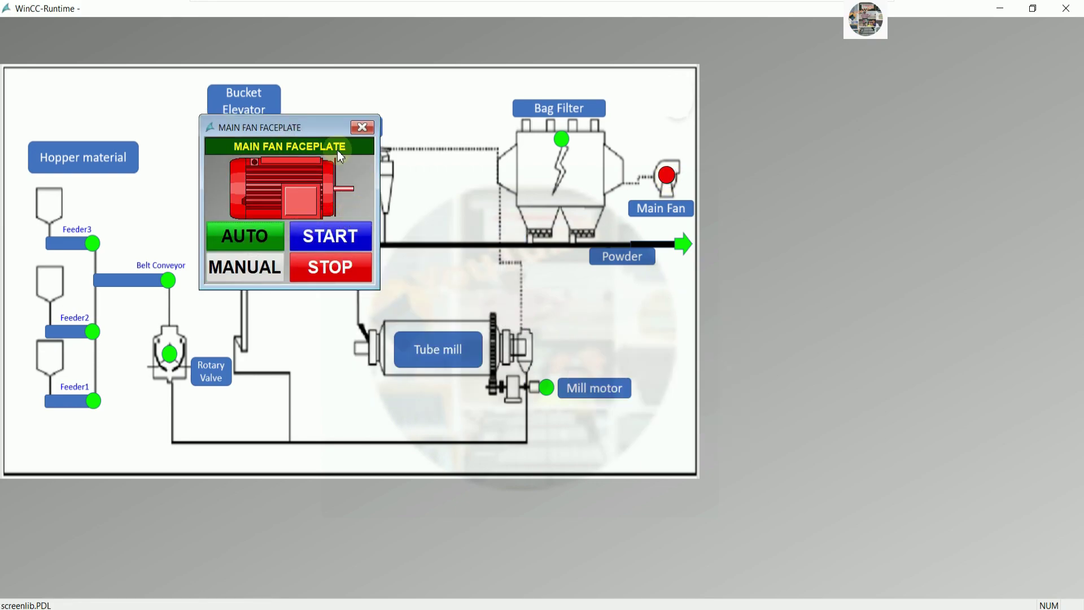
drag(334, 137, 671, 180)
Step: Switch to TIA Portal to view the whole MAIN FAN MOTORLOGIC block in Network 1 online, and return to WinCC Runtime
key(alt+Tab)
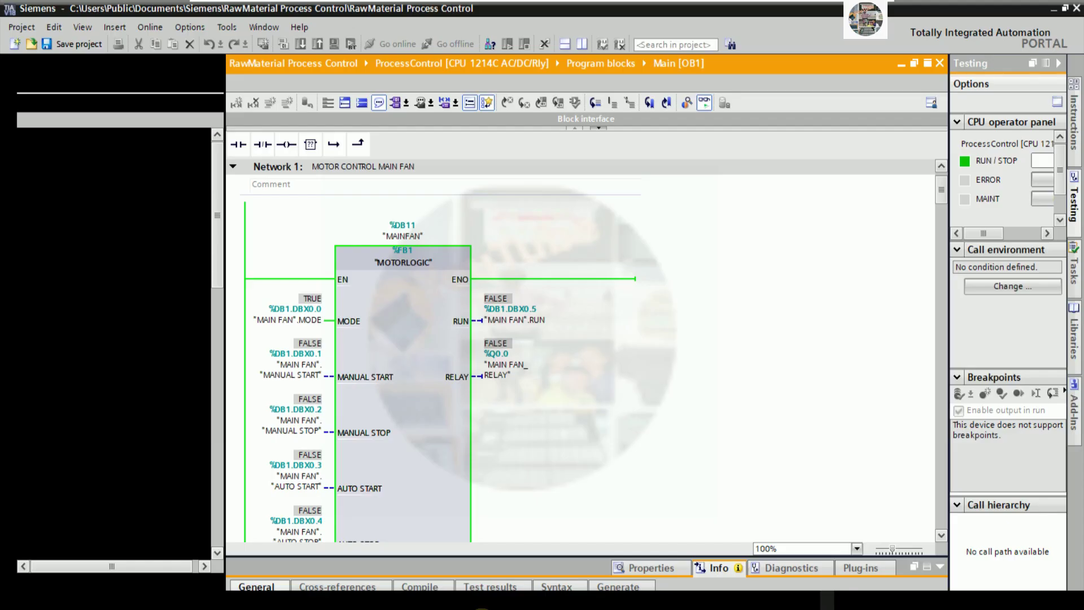
drag(944, 194, 945, 201)
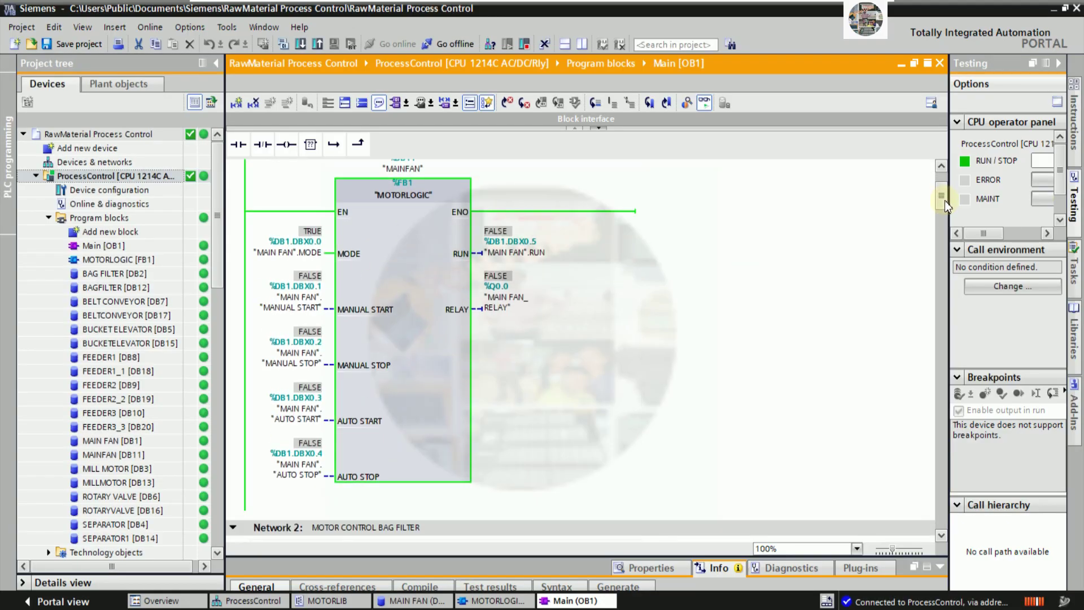
key(alt+Tab)
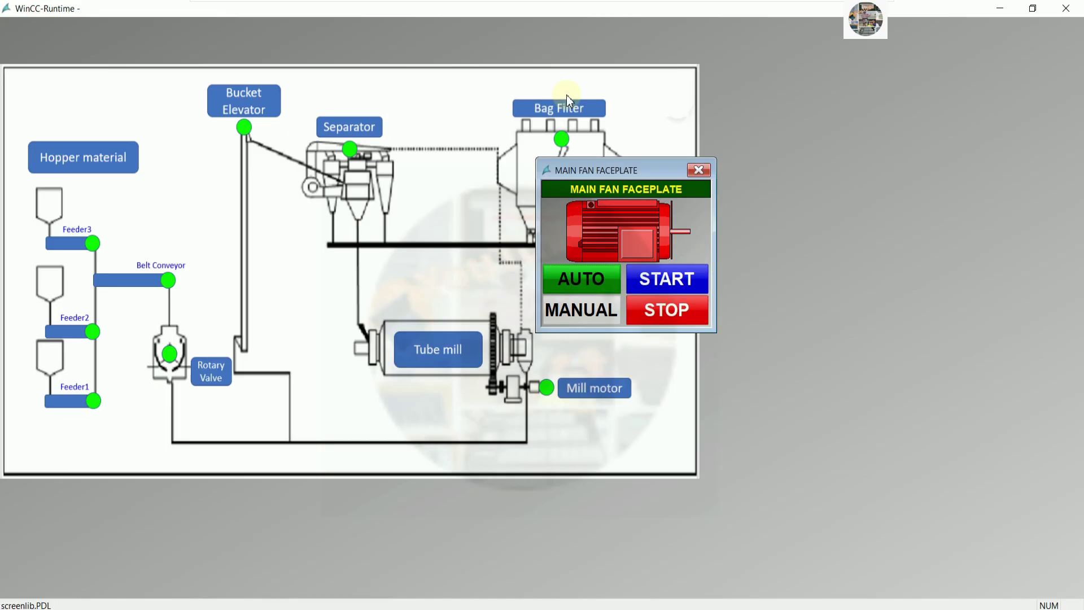
Step: Place the reduced WinCC Runtime window beside the MOTORLOGIC block in TIA Portal and enlarge the faceplate to expose all its buttons
click(1033, 8)
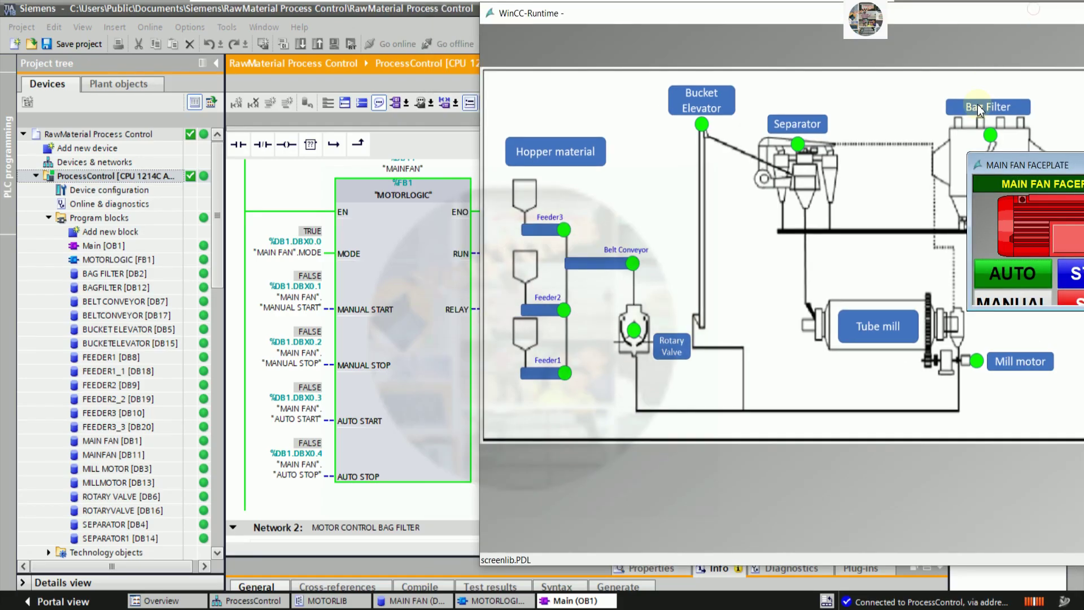
drag(1033, 168, 617, 197)
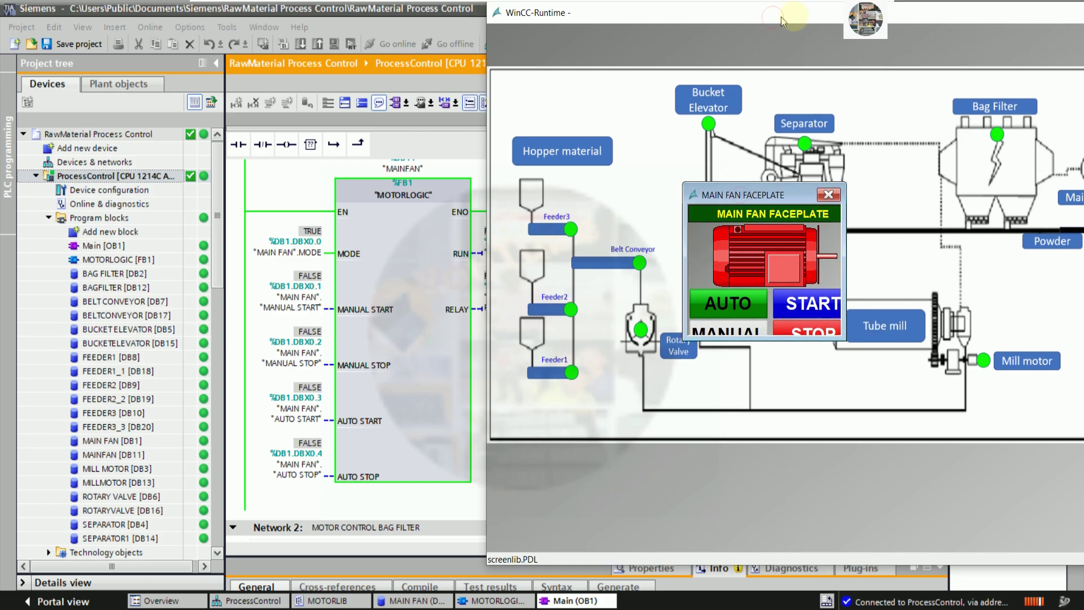
drag(637, 14, 773, 12)
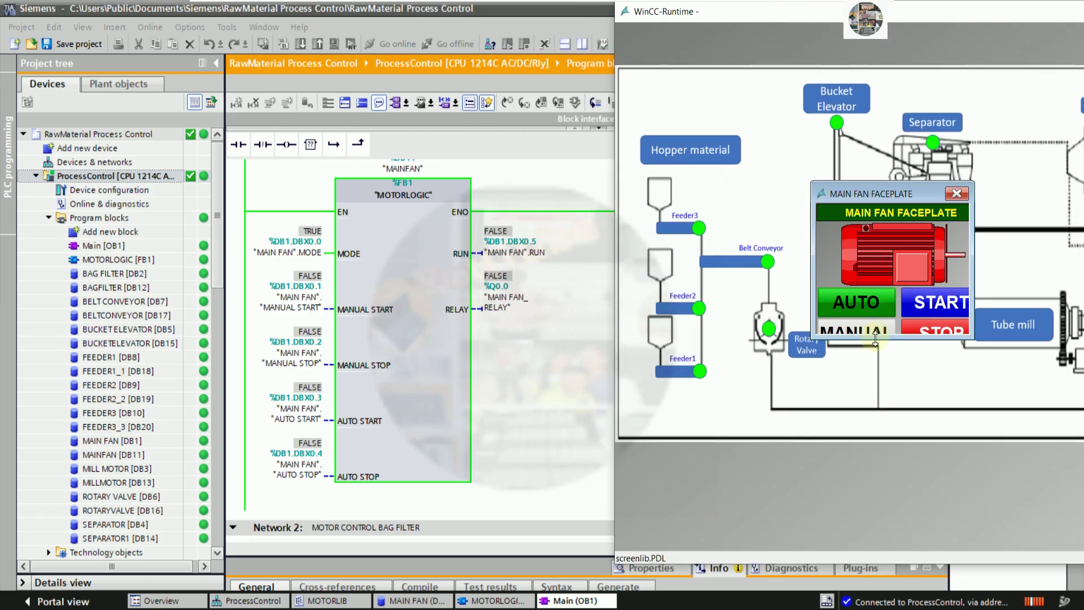
drag(871, 339, 873, 371)
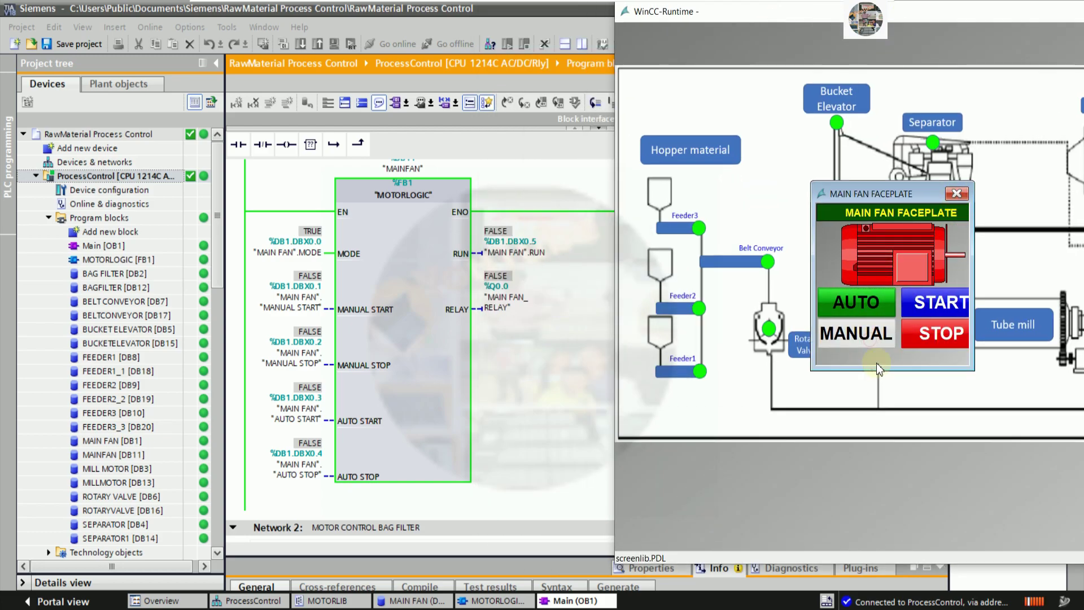
Step: Test the Main Fan mode by switching the faceplate to MANUAL and back to AUTO beside the block's MODE input
click(871, 339)
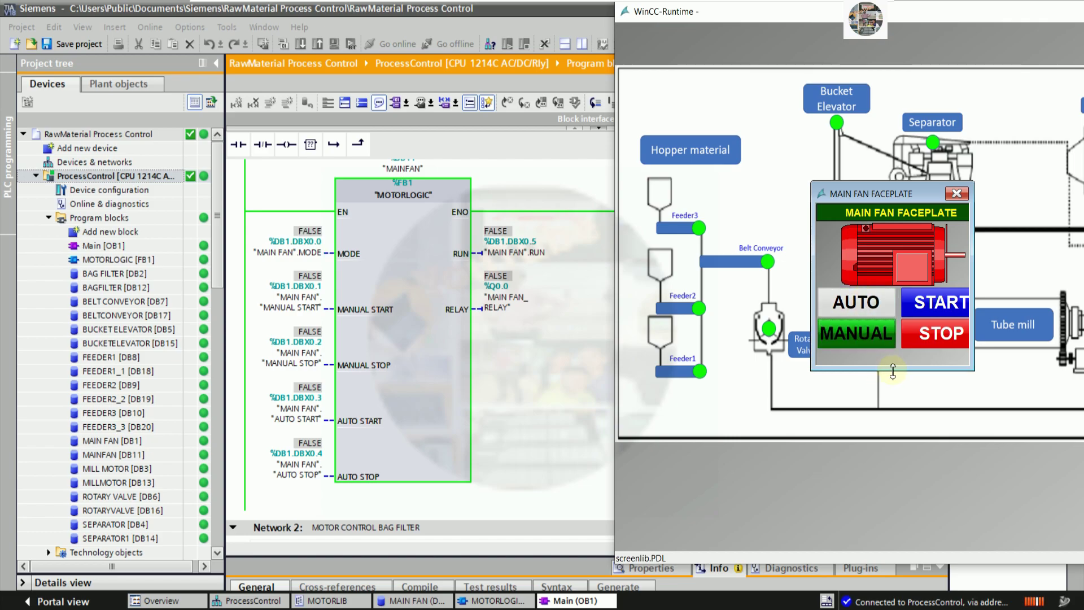
click(873, 312)
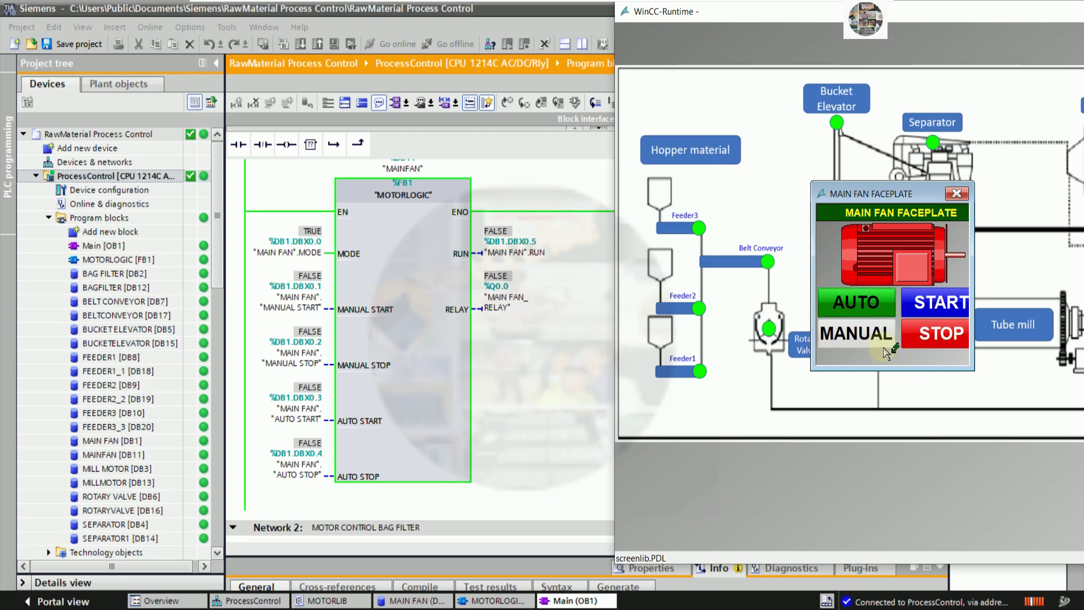
Step: Switch the Main Fan to MANUAL and start it from the faceplate, shifting the WinCC Runtime window to see the fan circle and back
click(856, 333)
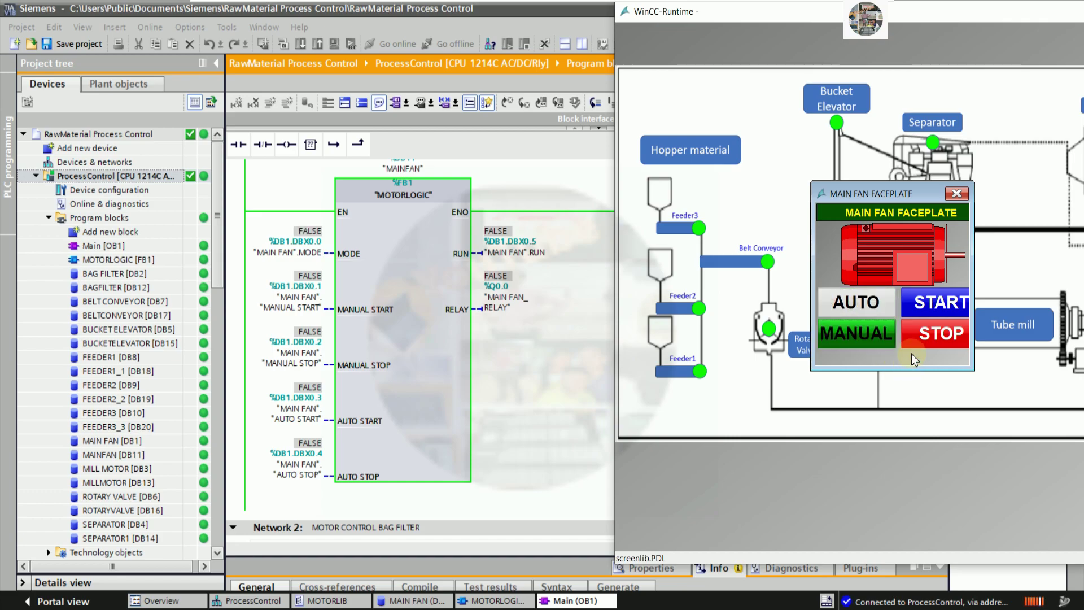
click(938, 308)
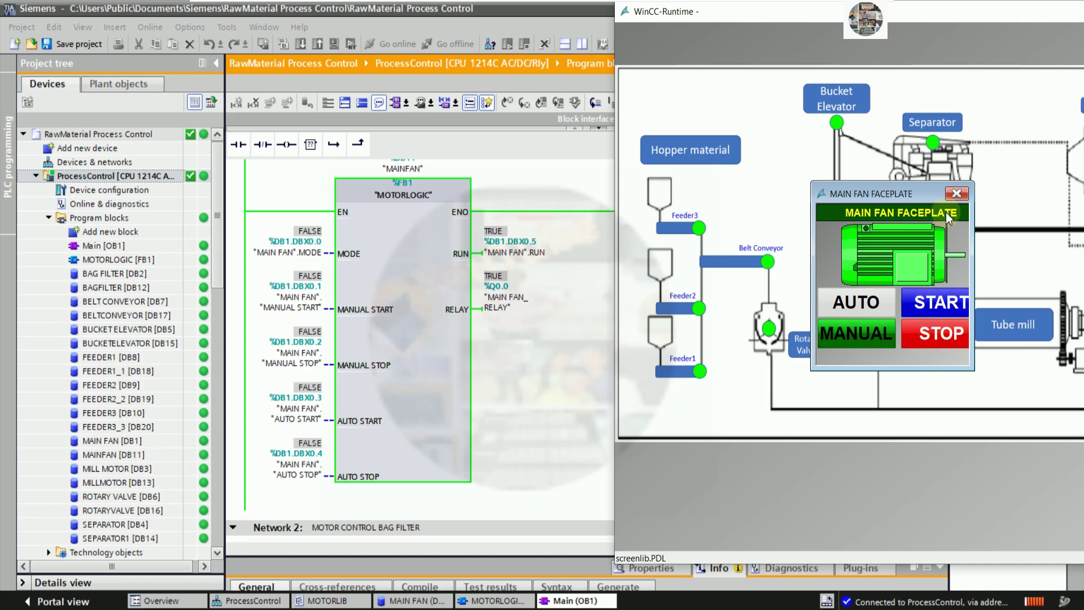
click(957, 193)
drag(932, 14, 665, 43)
click(955, 199)
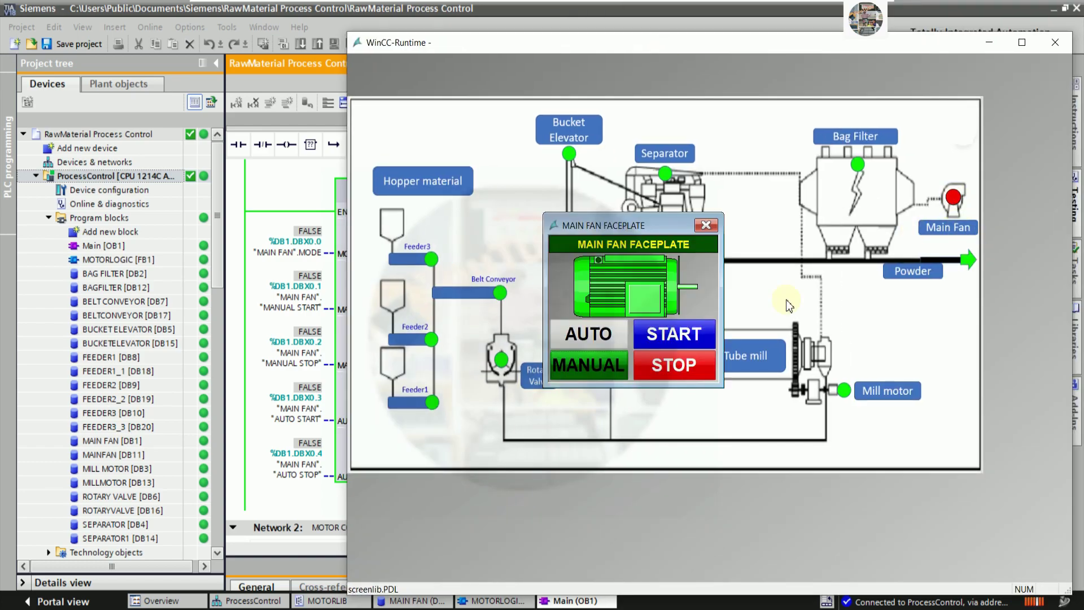
drag(685, 45, 933, 59)
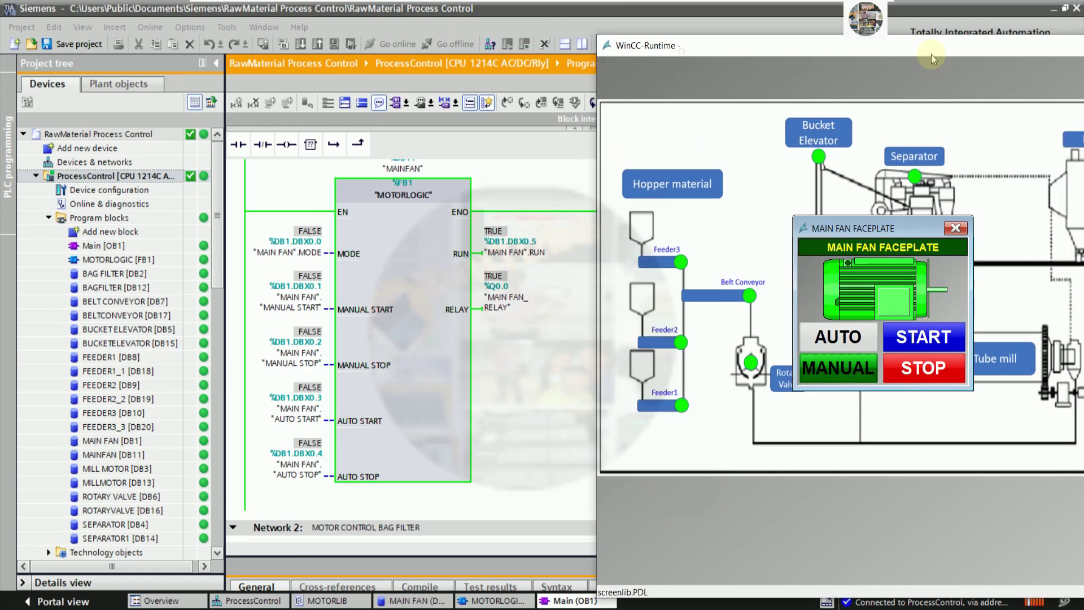
Step: Stop the Main Fan from the faceplate and try repeatedly to start it again beside the block's MANUAL STOP input
click(915, 373)
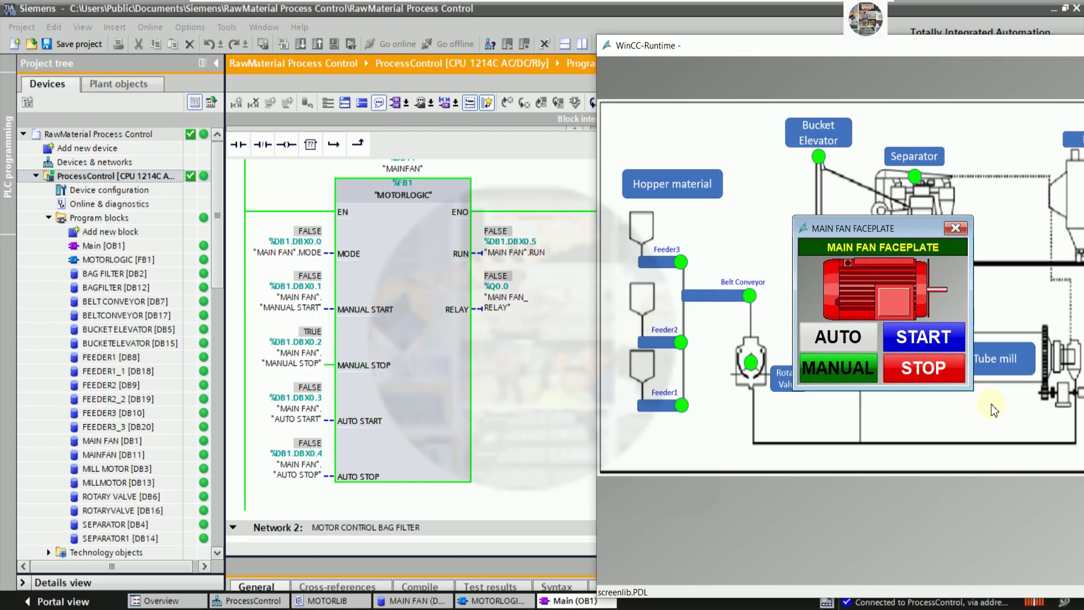
click(906, 339)
click(935, 339)
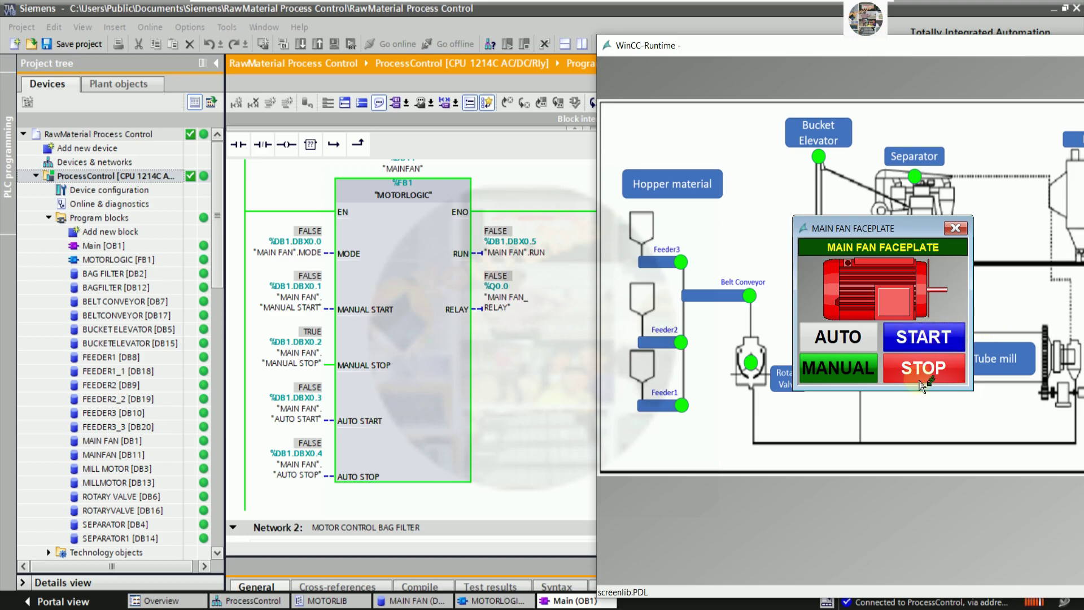
click(923, 385)
click(932, 343)
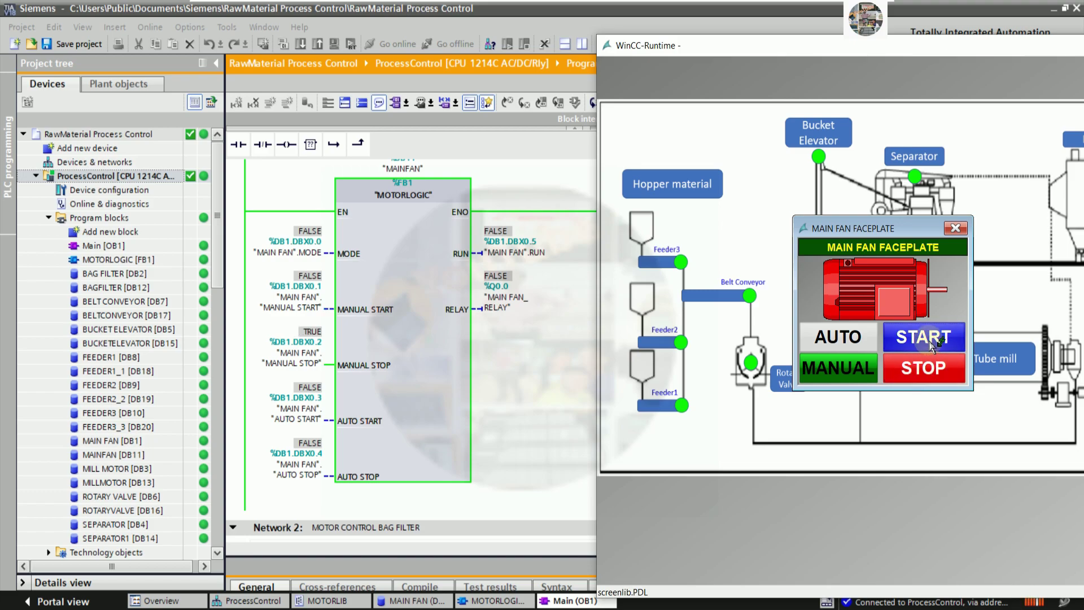
click(932, 344)
click(932, 343)
click(932, 343)
click(920, 370)
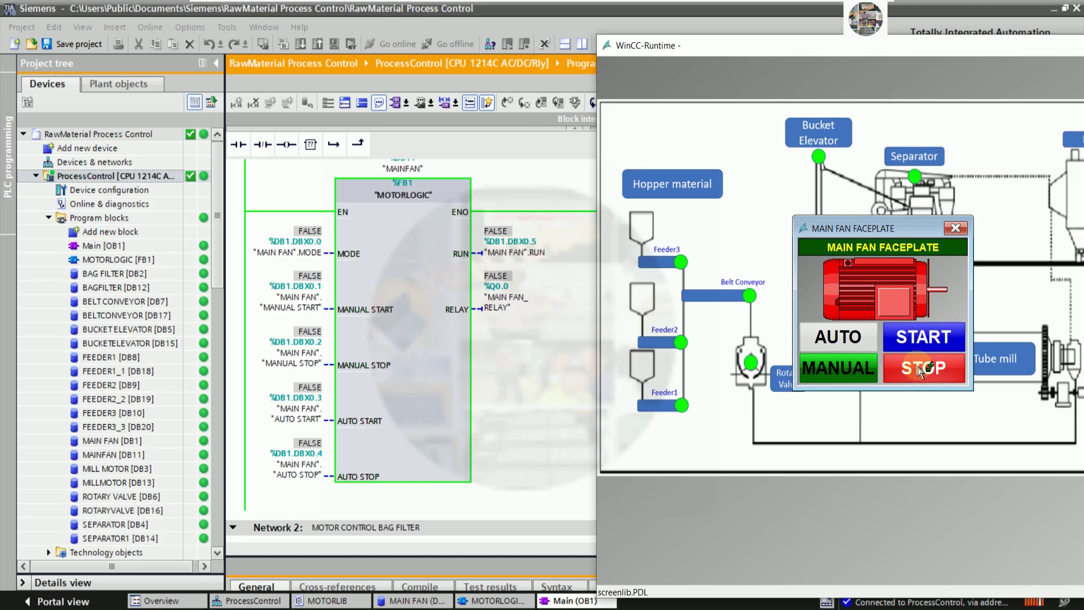
Step: Toggle the Main Fan to AUTO and back to MANUAL, and retry START on the faceplate
click(850, 370)
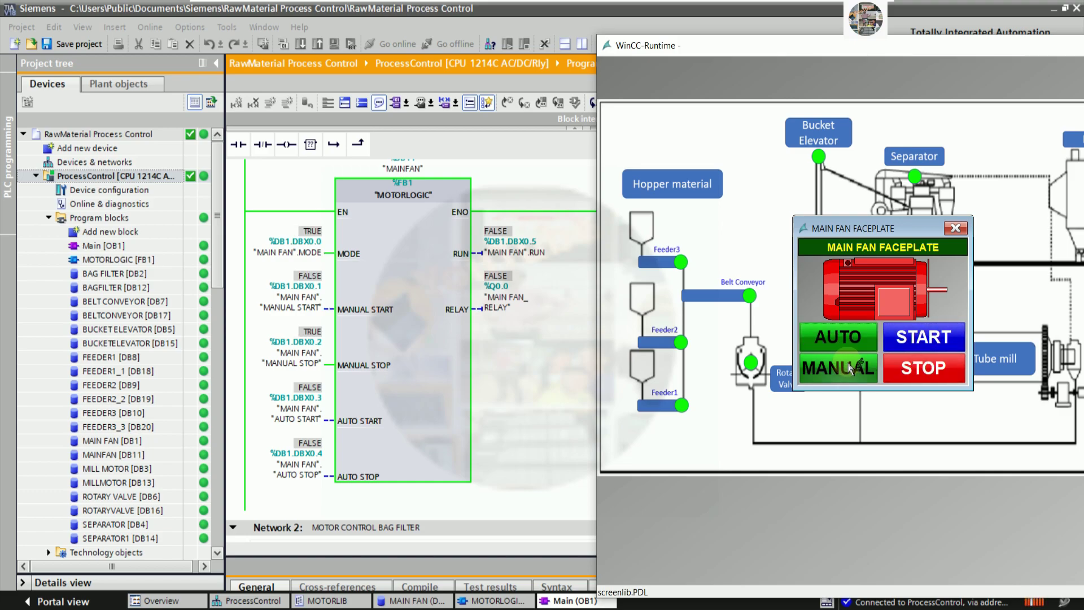
click(852, 368)
click(930, 339)
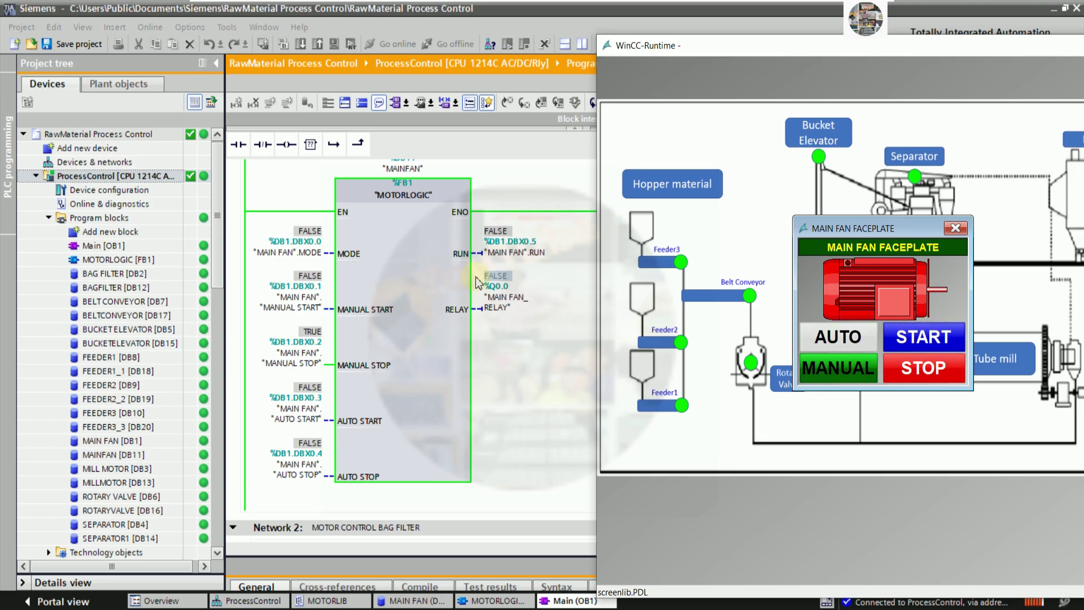
Step: Open the MOTORLOGIC [FB1] logic in TIA Portal with monitoring on, and retry STOP and START on the Main Fan faceplate
double_click(403, 192)
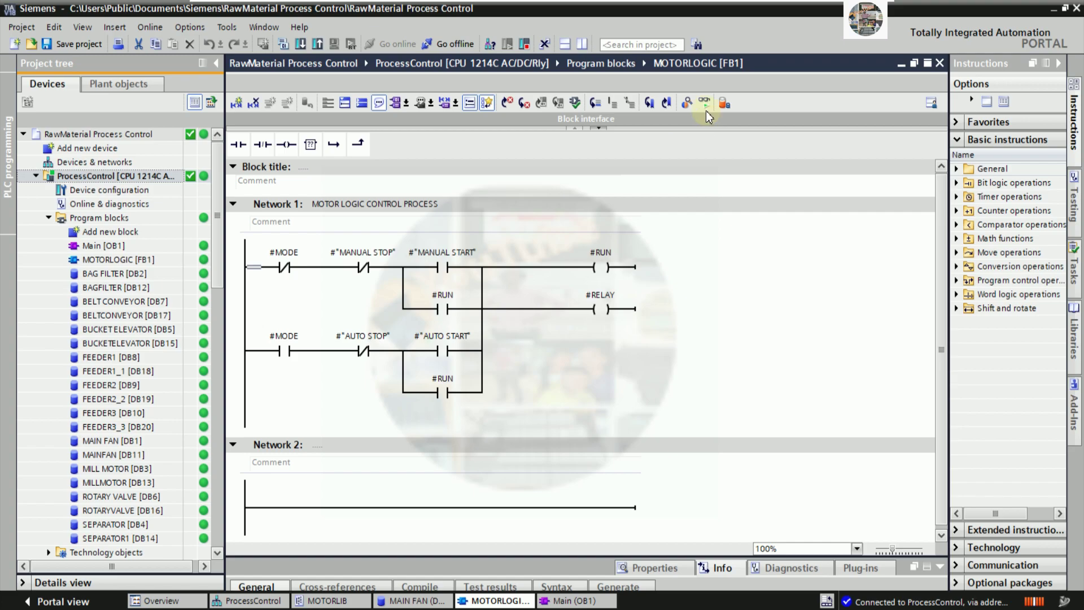
click(705, 102)
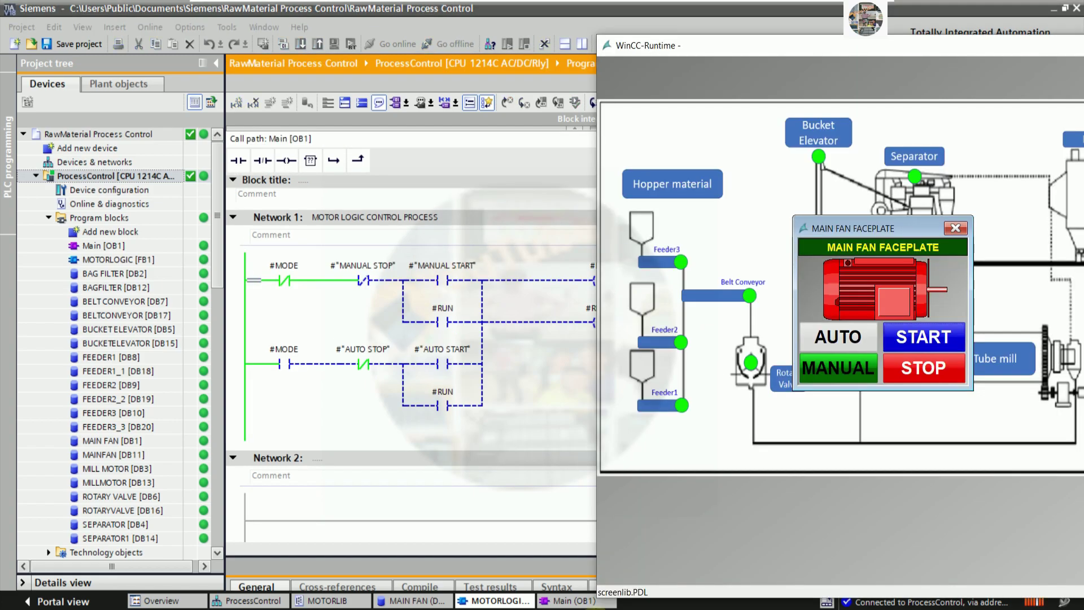
key(alt+Tab)
click(913, 370)
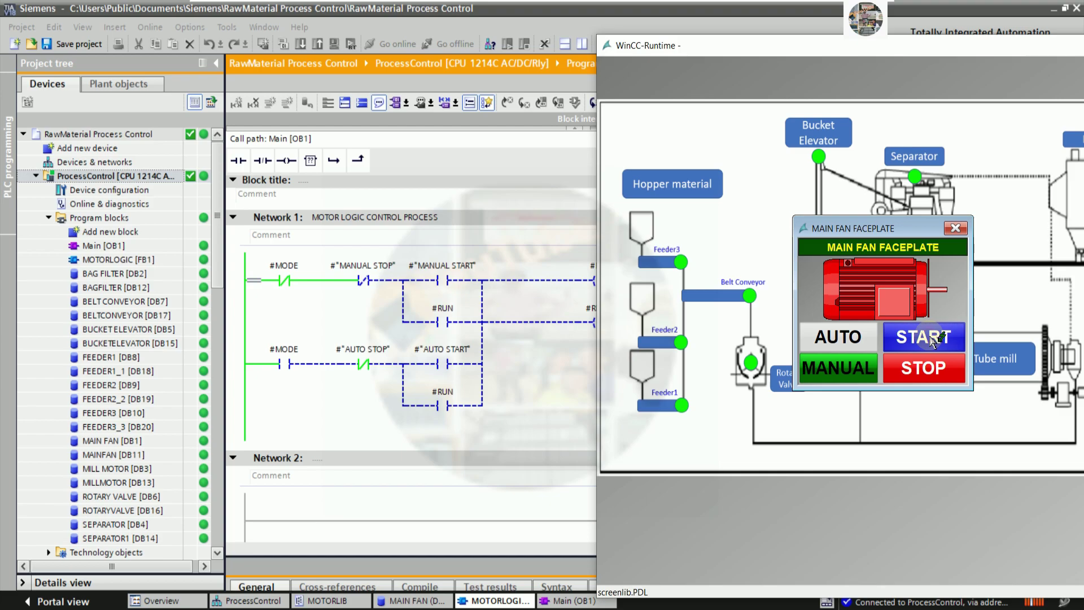
click(932, 341)
Step: Close the Main Fan faceplate, leave the runtime view, and switch to the operation screen in Graphics Designer
click(955, 228)
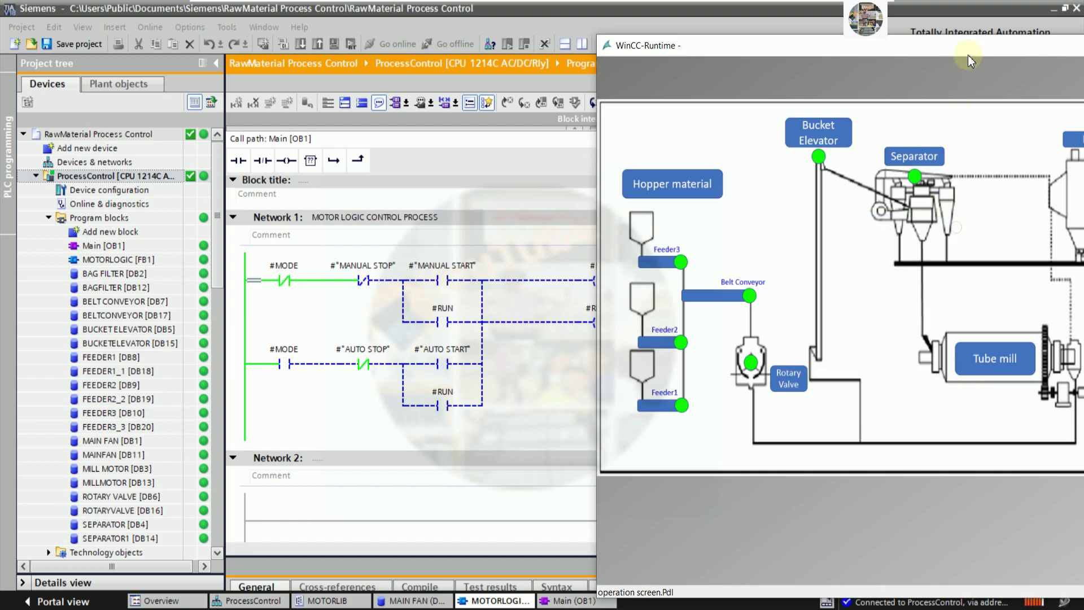
drag(969, 61, 567, 145)
click(758, 118)
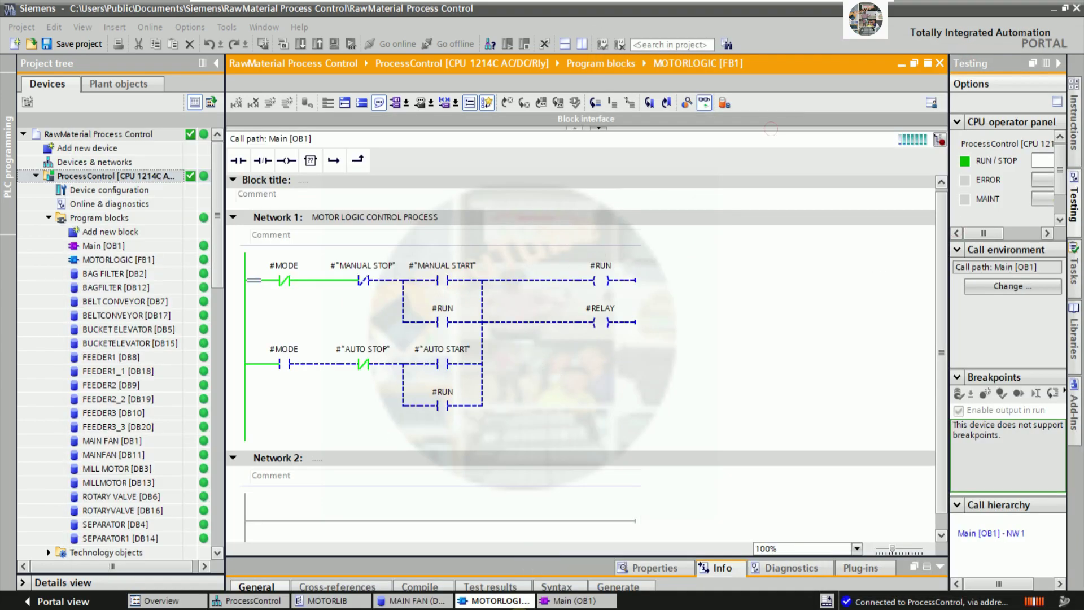
click(329, 602)
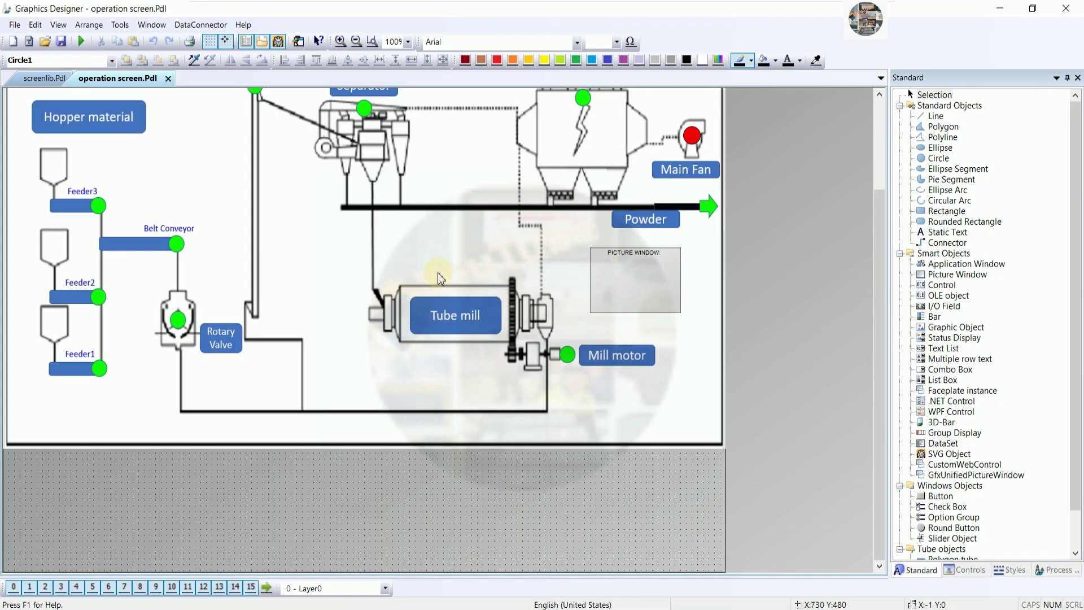
scroll(584, 344, up, 5)
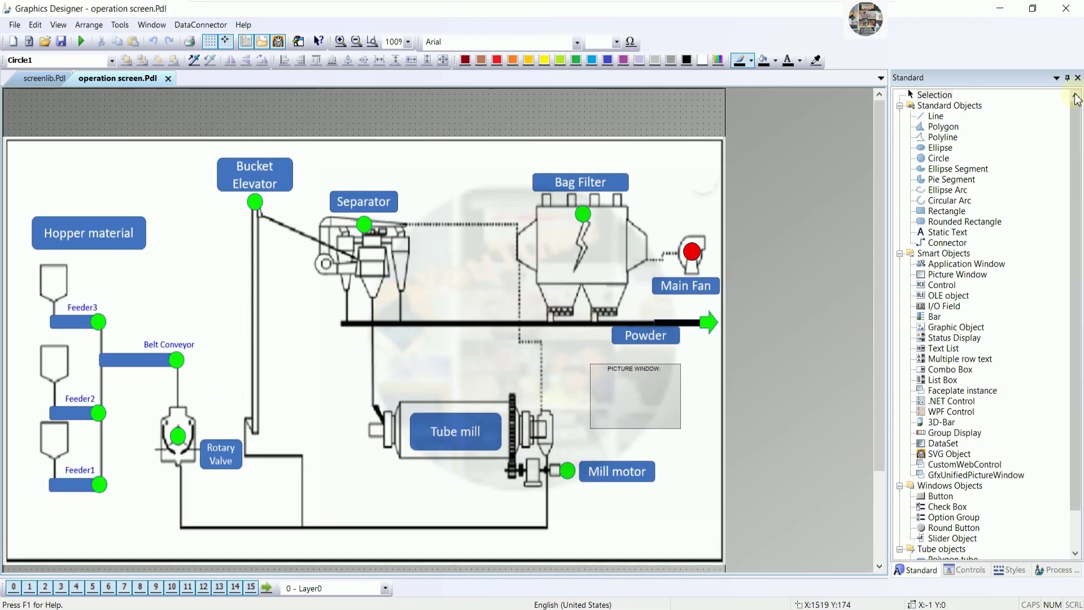
click(842, 215)
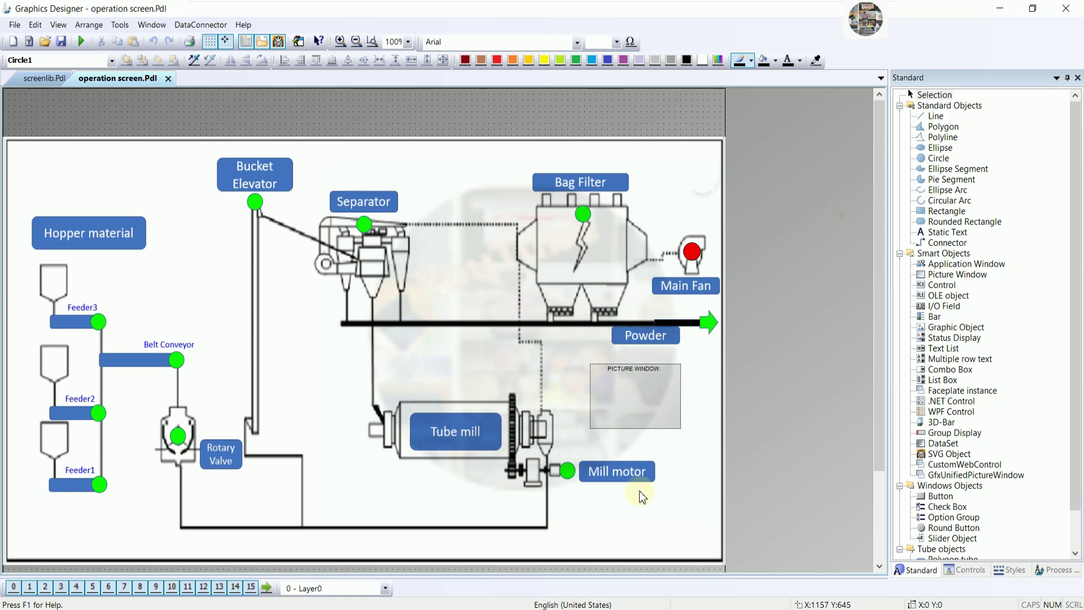
Step: Show the STOP button's mouse events in screenlib.Pdl and check the constant and target tag of its Press Left direct connection
click(44, 78)
click(144, 220)
right_click(146, 221)
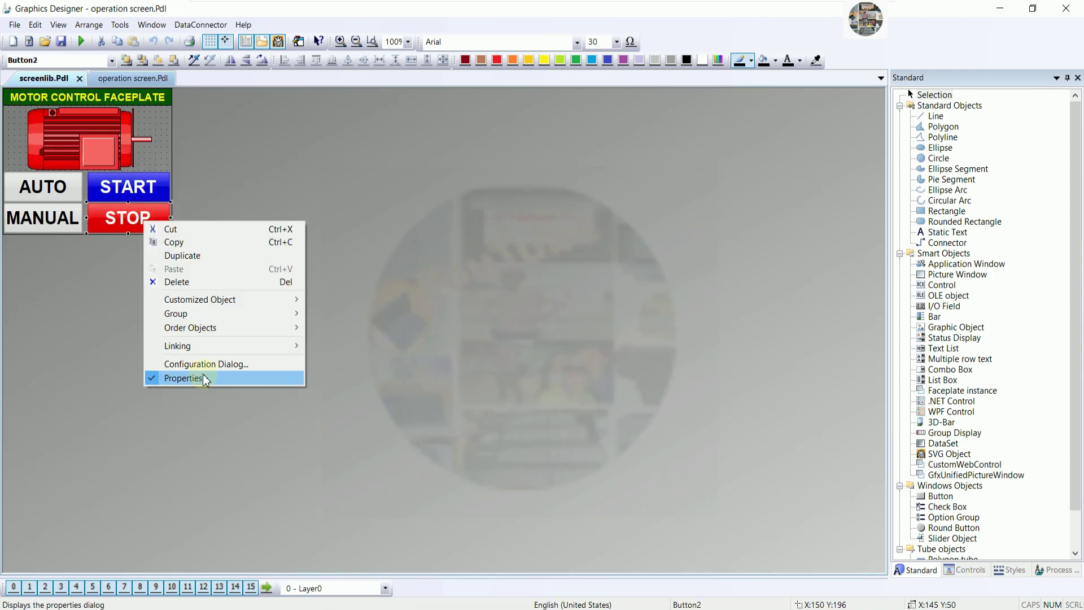
click(183, 378)
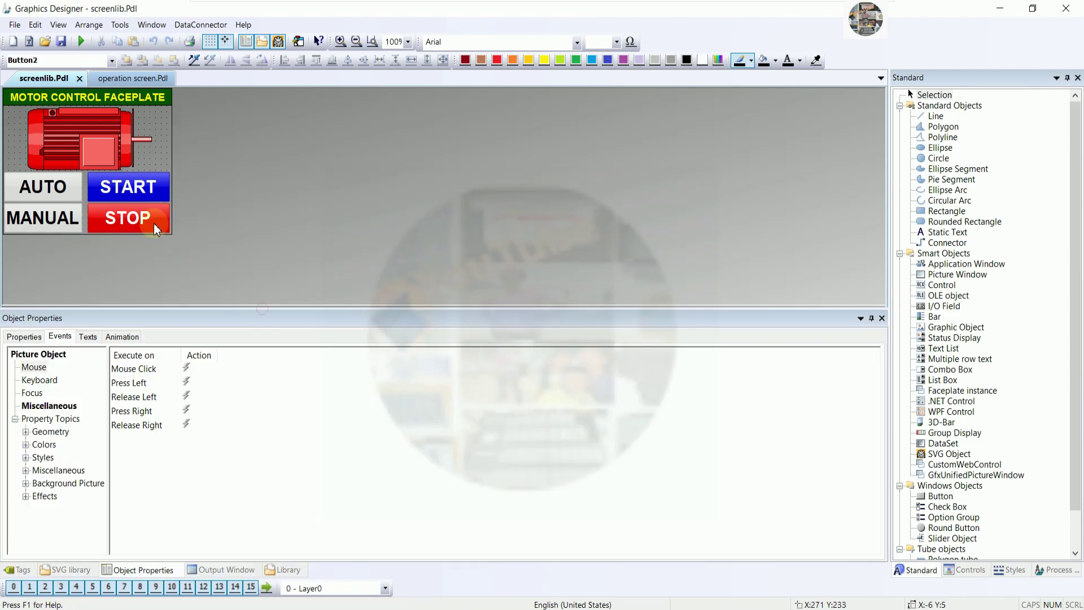
click(153, 221)
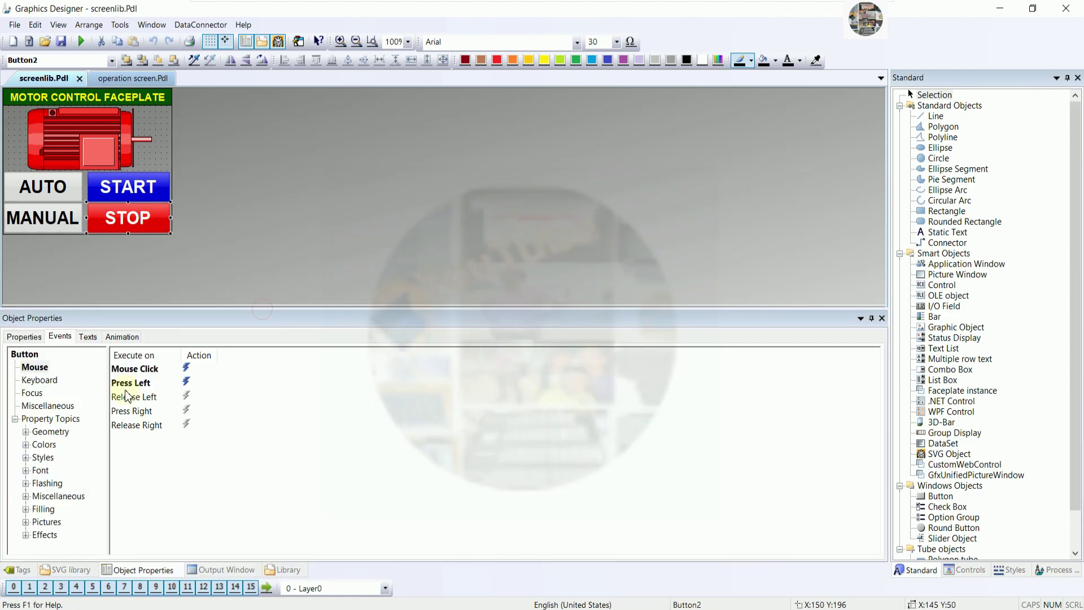
right_click(190, 389)
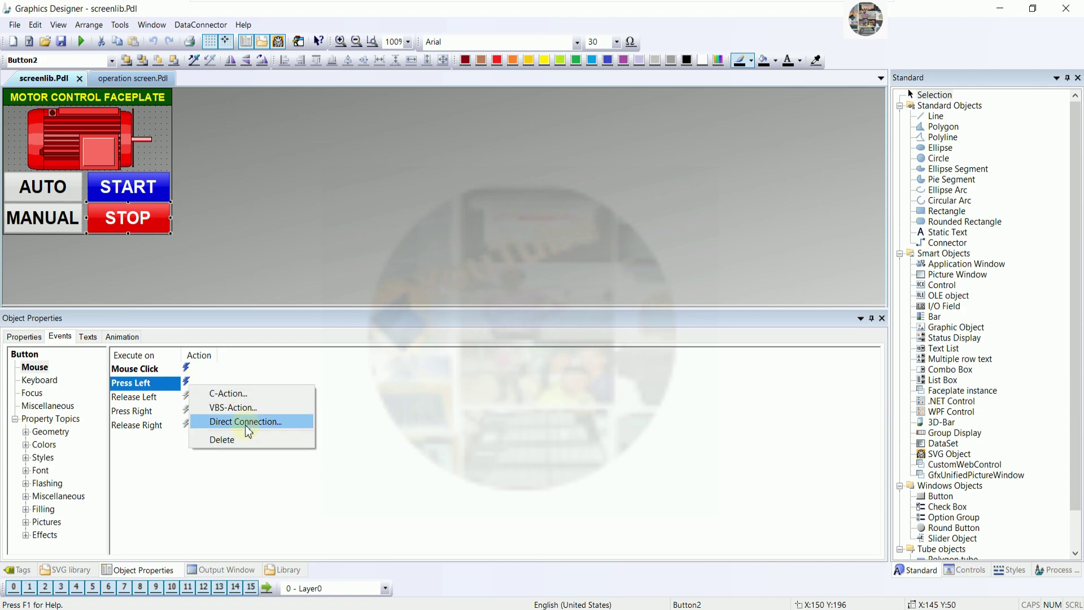
click(246, 424)
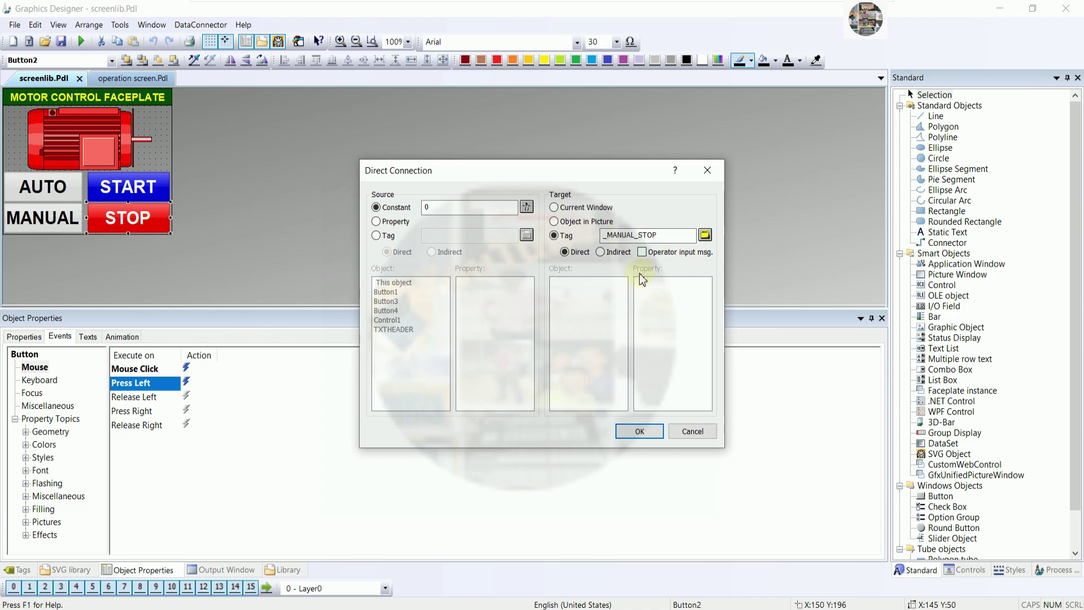
double_click(632, 236)
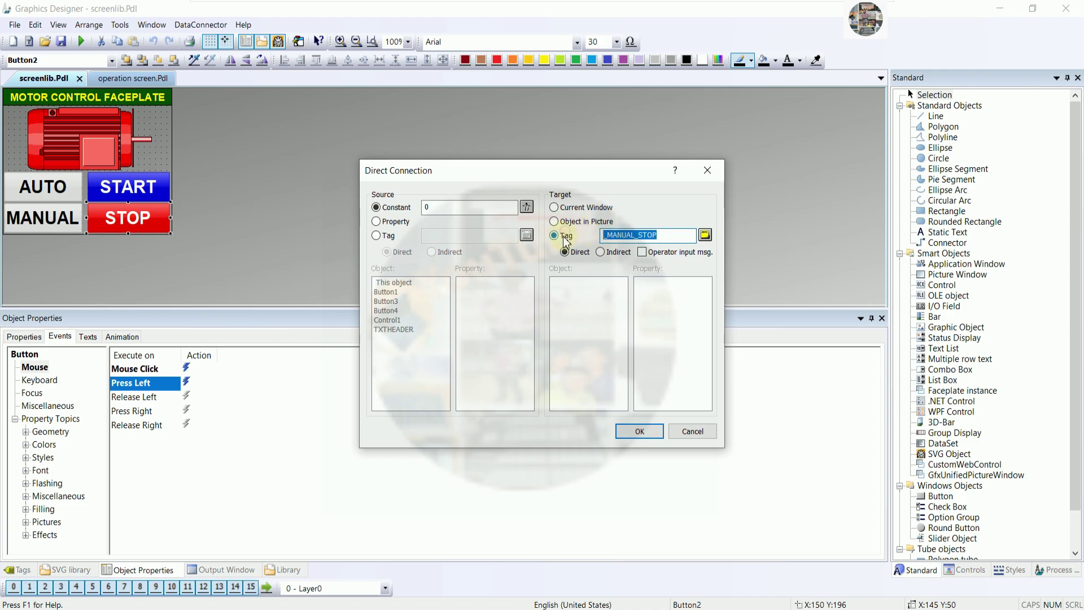
click(625, 431)
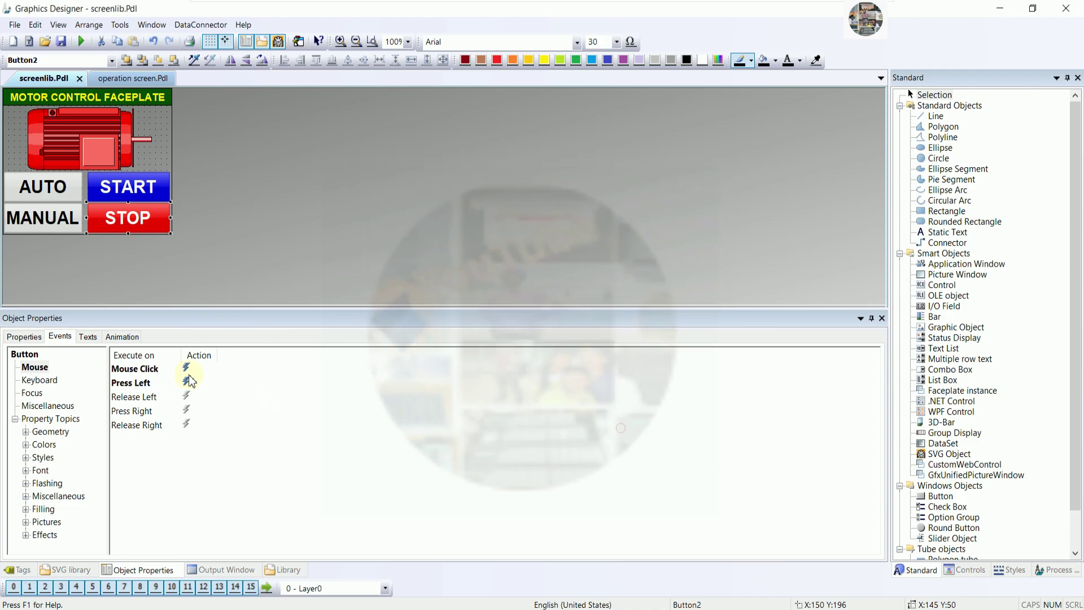
Step: Review the STOP button's Mouse Click direct connection and compare it with the Press Left one
right_click(187, 372)
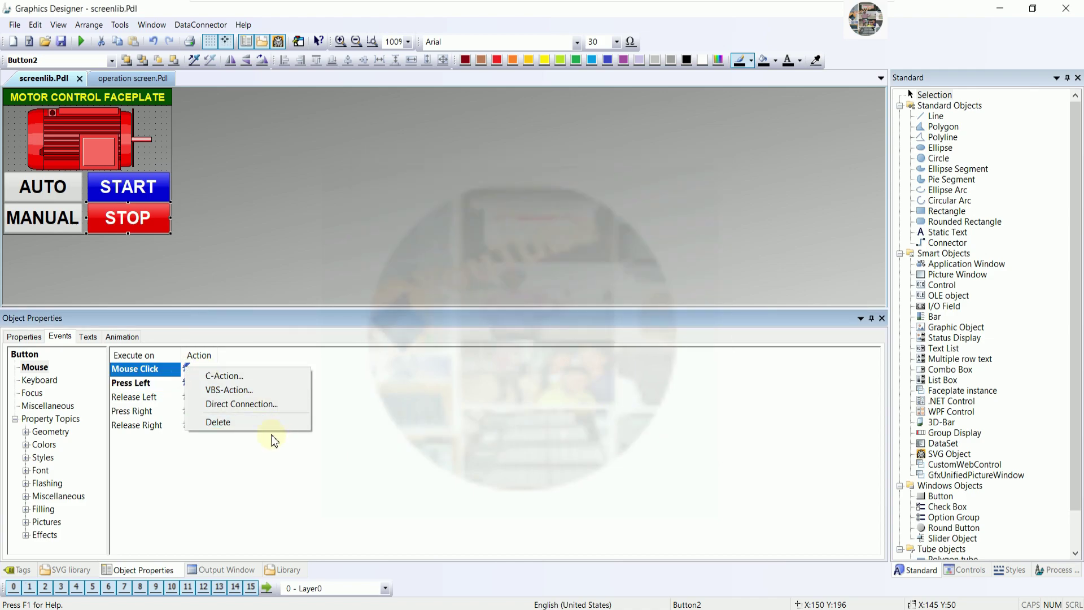
click(136, 384)
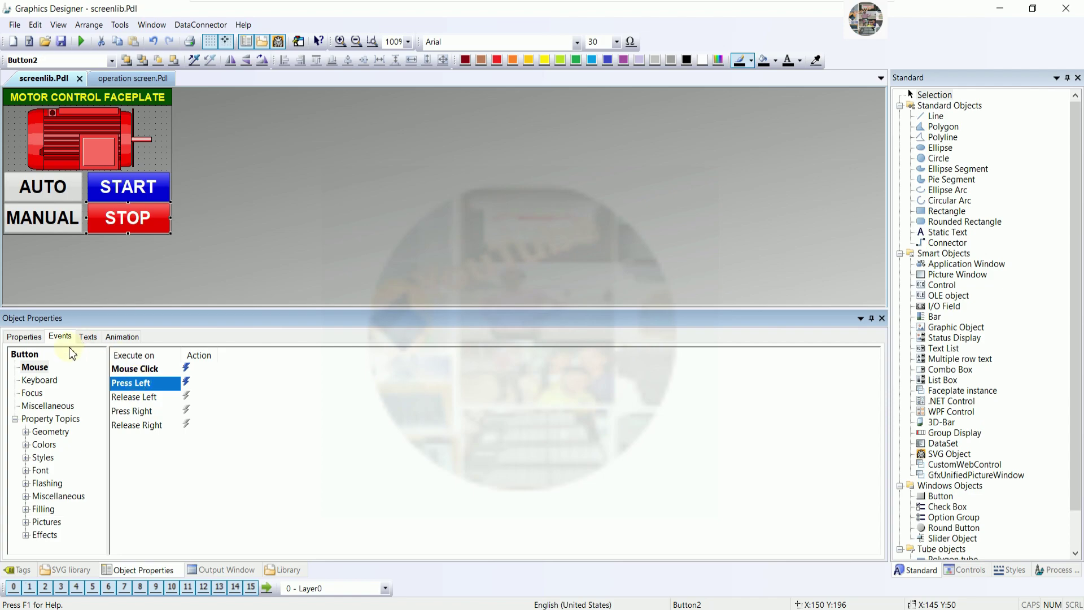
click(46, 370)
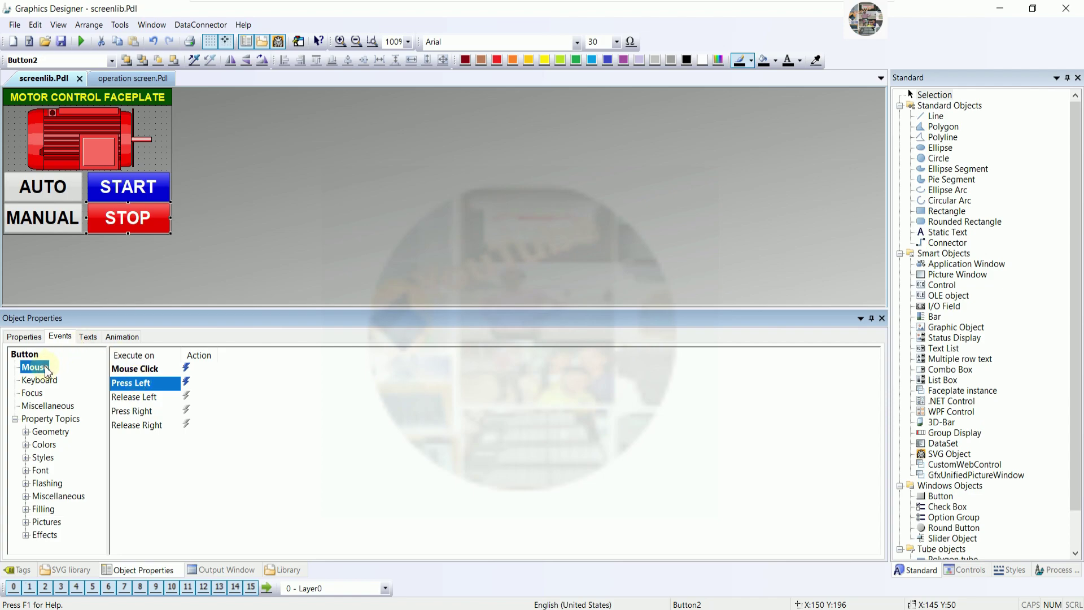
click(184, 370)
right_click(187, 371)
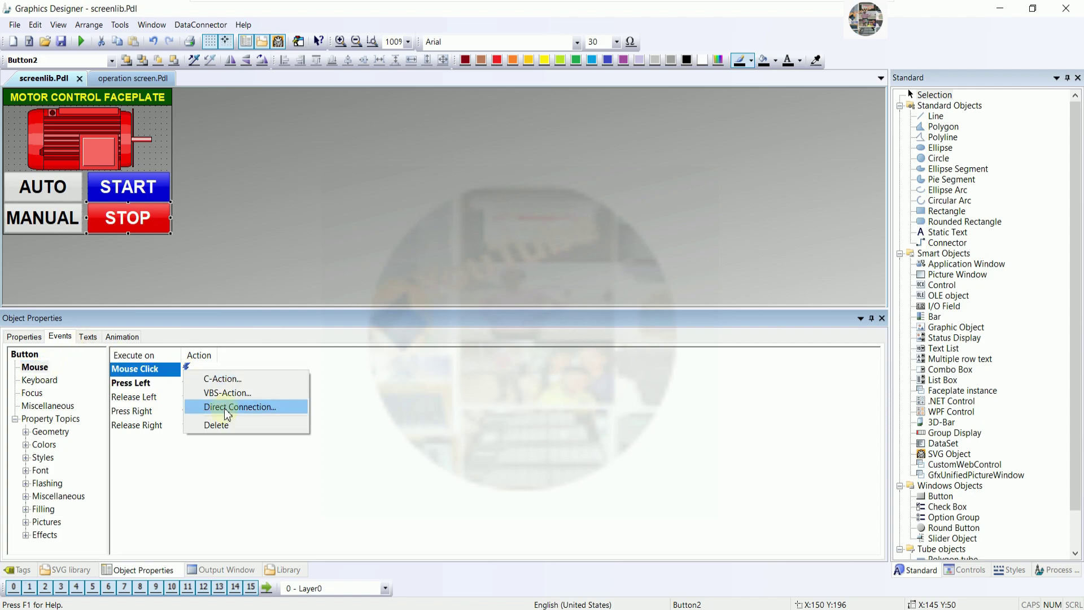
click(228, 408)
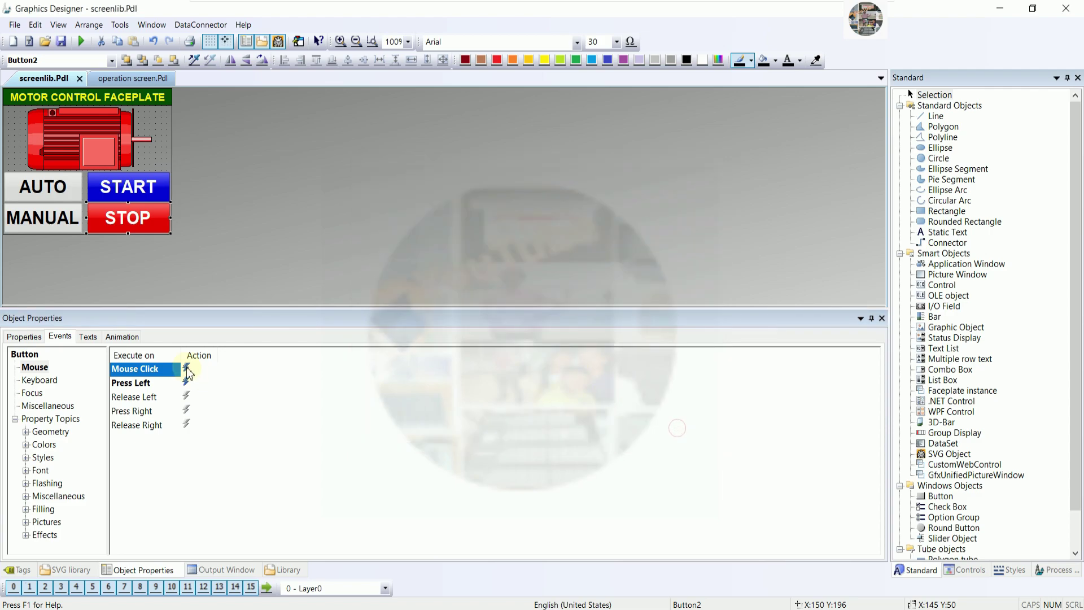
right_click(186, 389)
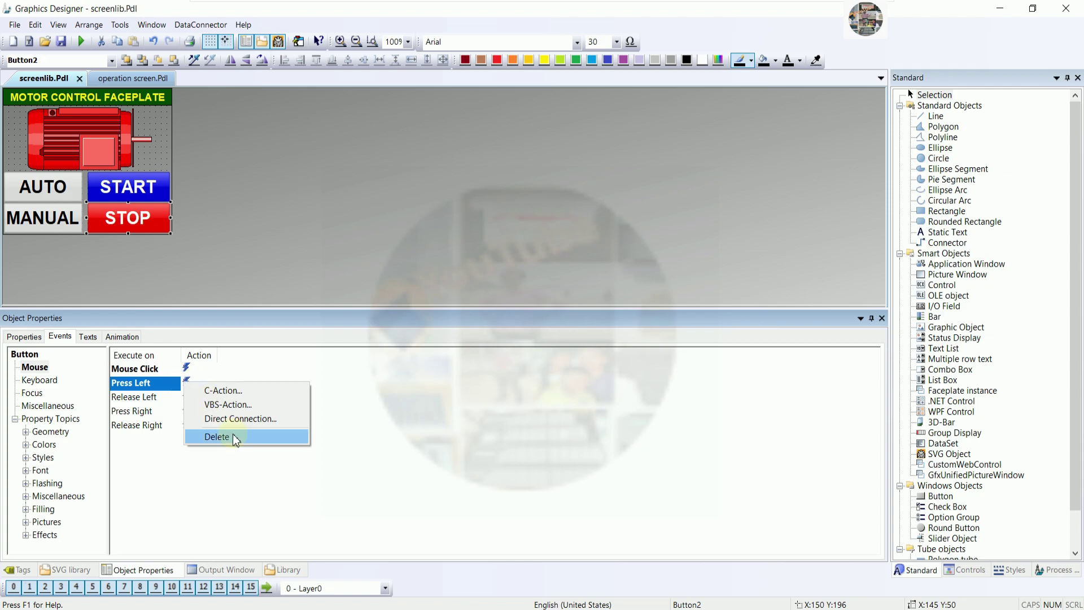
click(241, 420)
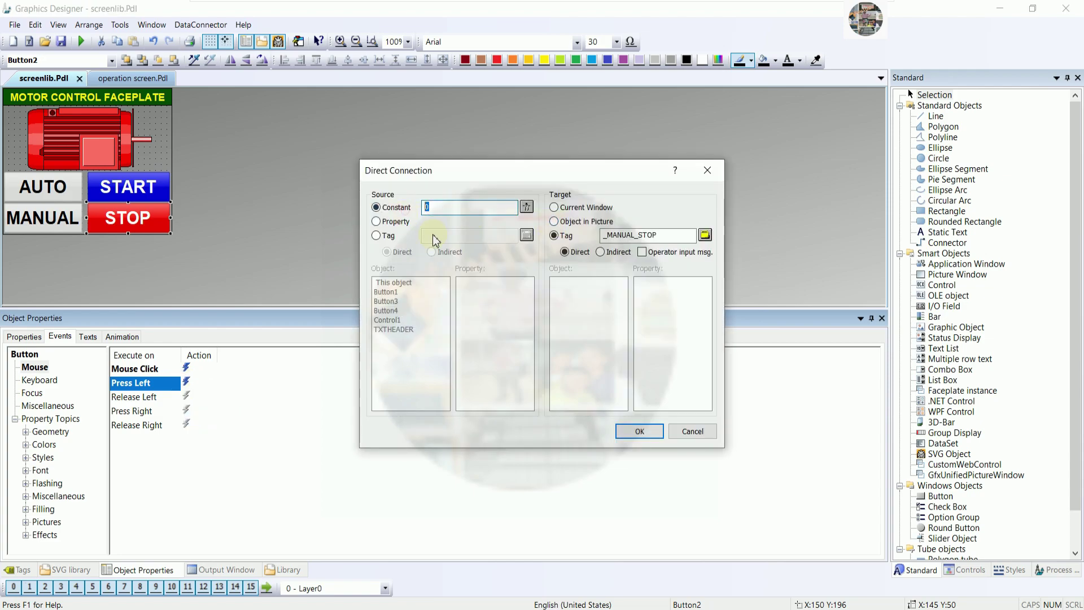
click(633, 430)
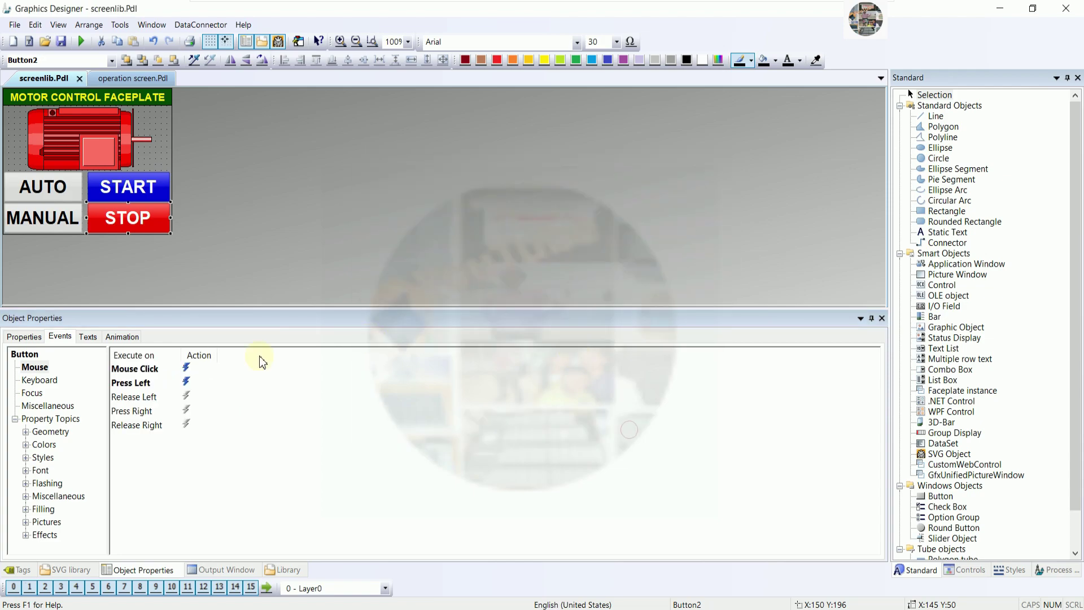
Step: Add a direct connection to the STOP button's Release Left event that writes constant 0 to the tag _MANUAL_STOP
right_click(187, 396)
click(260, 431)
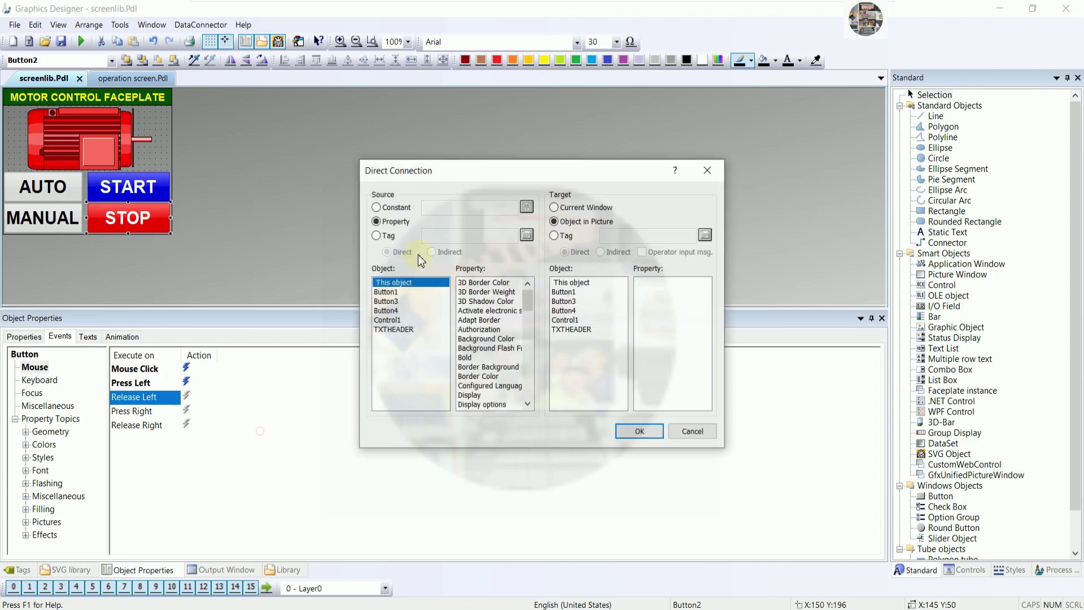
click(400, 209)
click(460, 213)
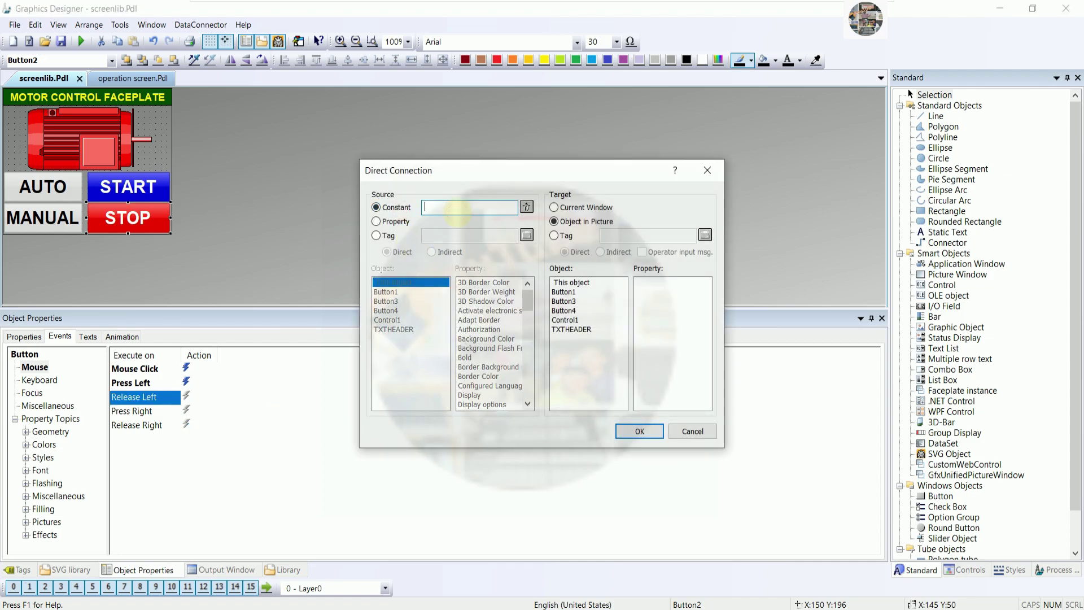
click(555, 236)
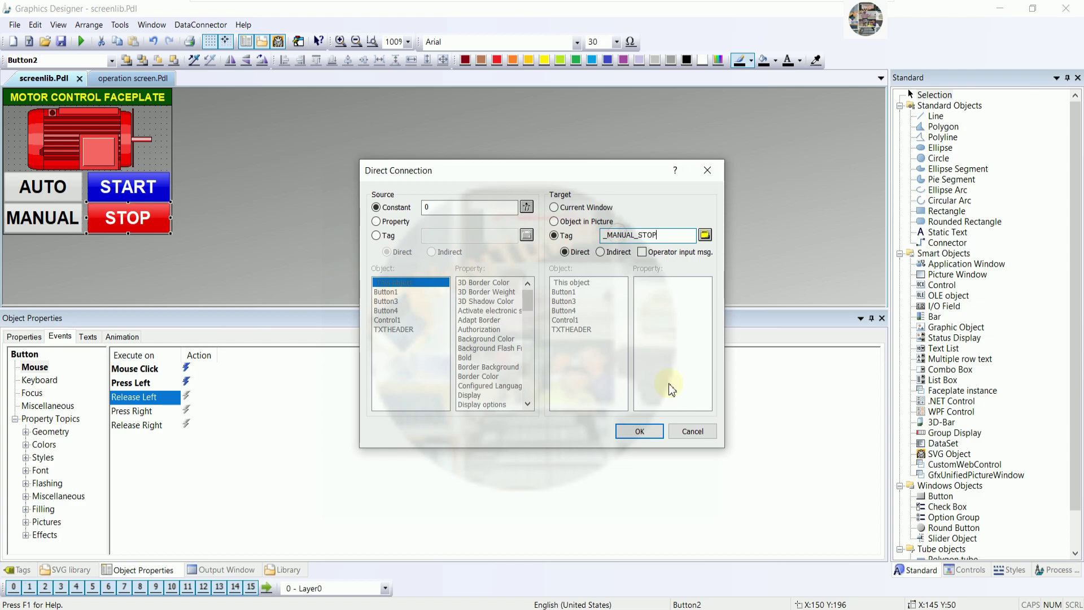
click(629, 427)
Step: Check the STOP button's Press Left direct connection and delete its Mouse Click action
click(195, 388)
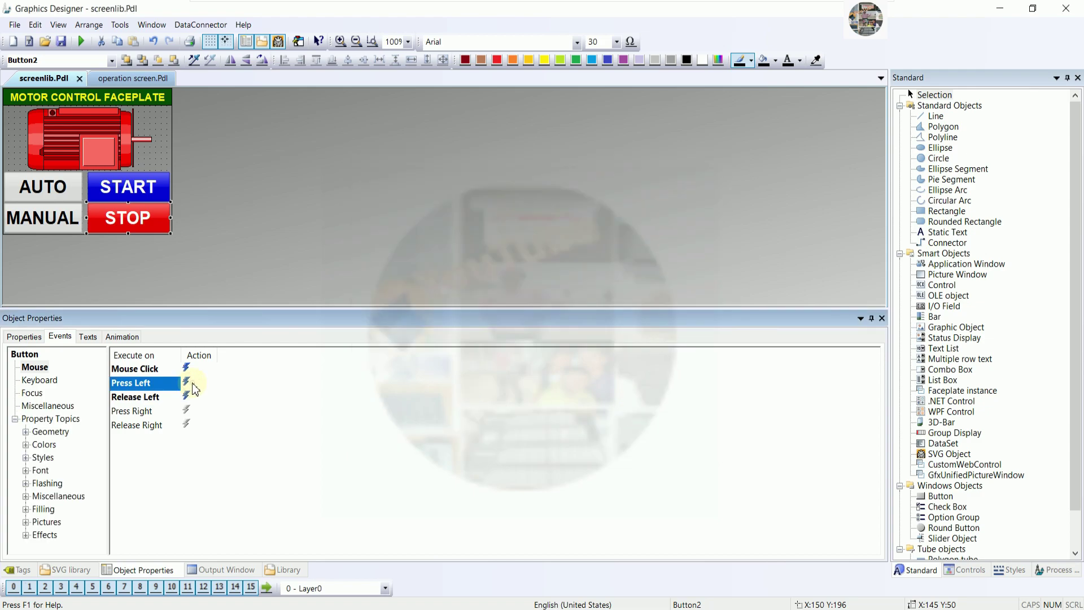
right_click(192, 383)
click(257, 420)
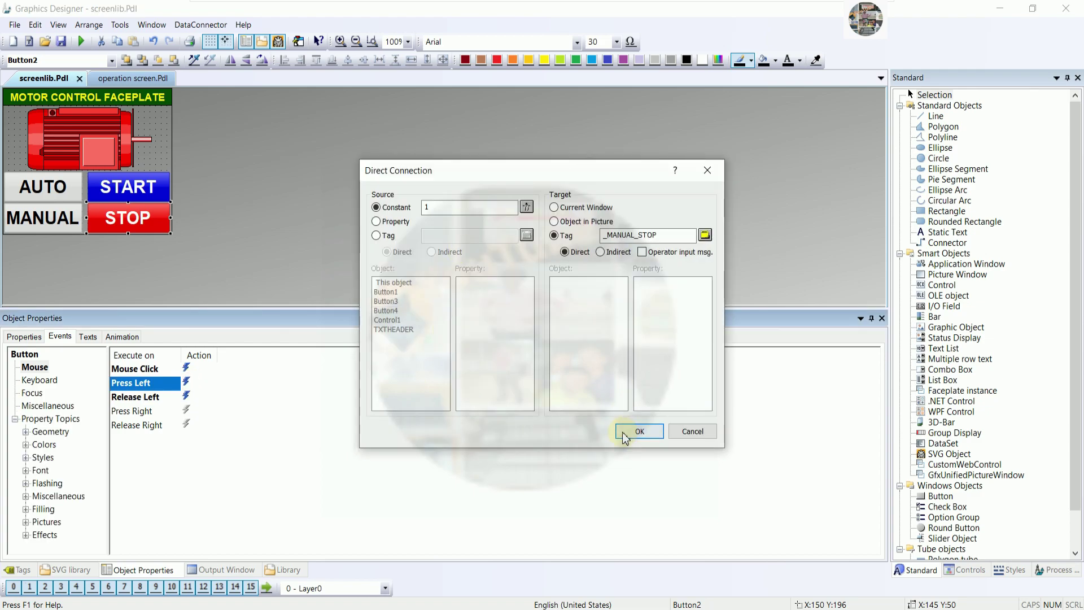
click(626, 434)
right_click(188, 370)
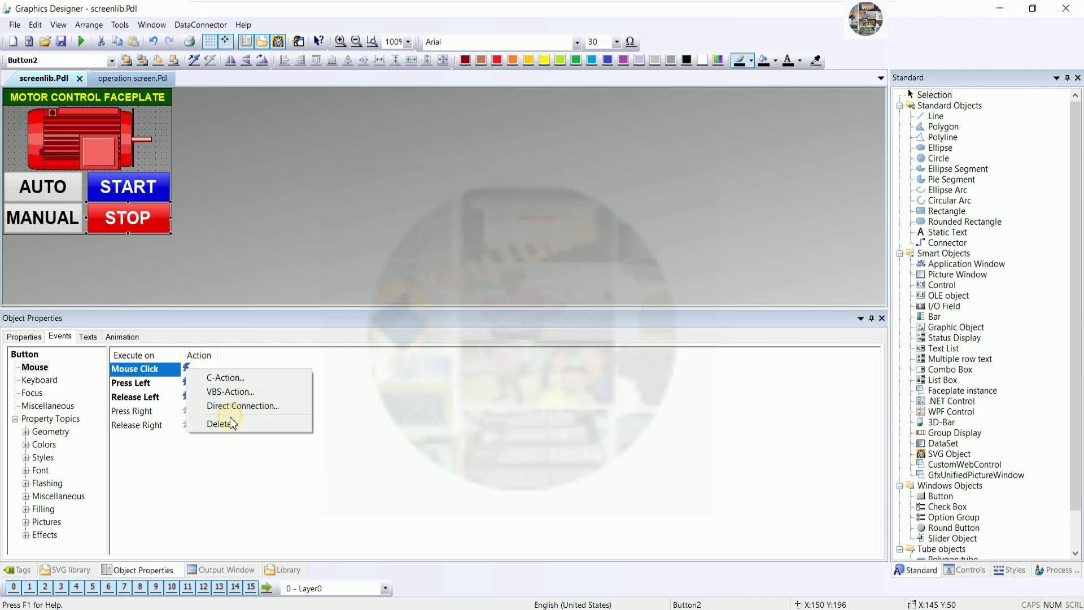
click(231, 424)
click(535, 345)
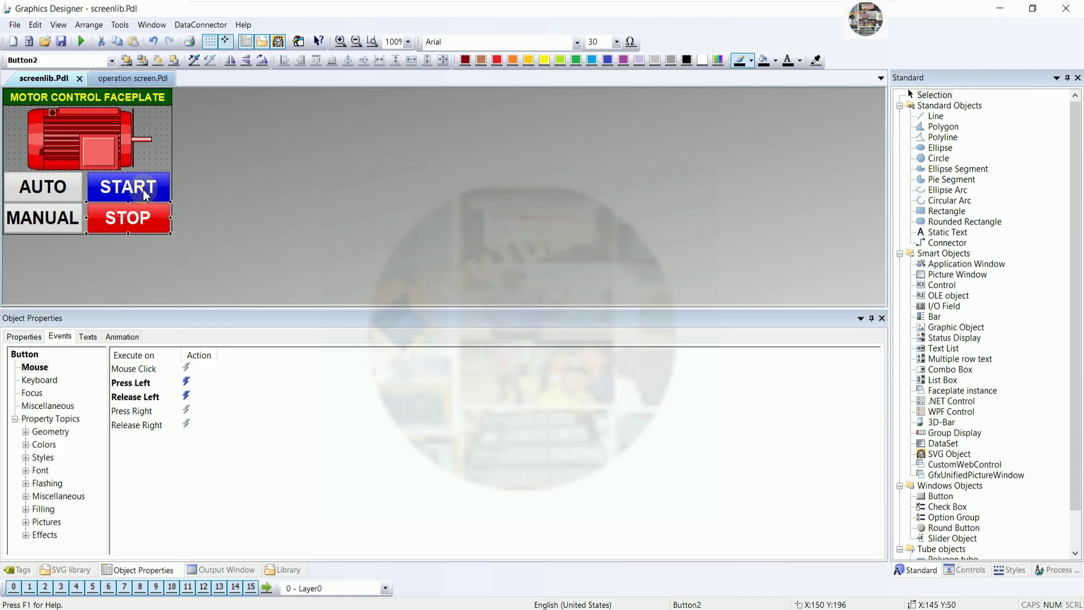
Step: Show the color properties of the MANUAL button
click(52, 194)
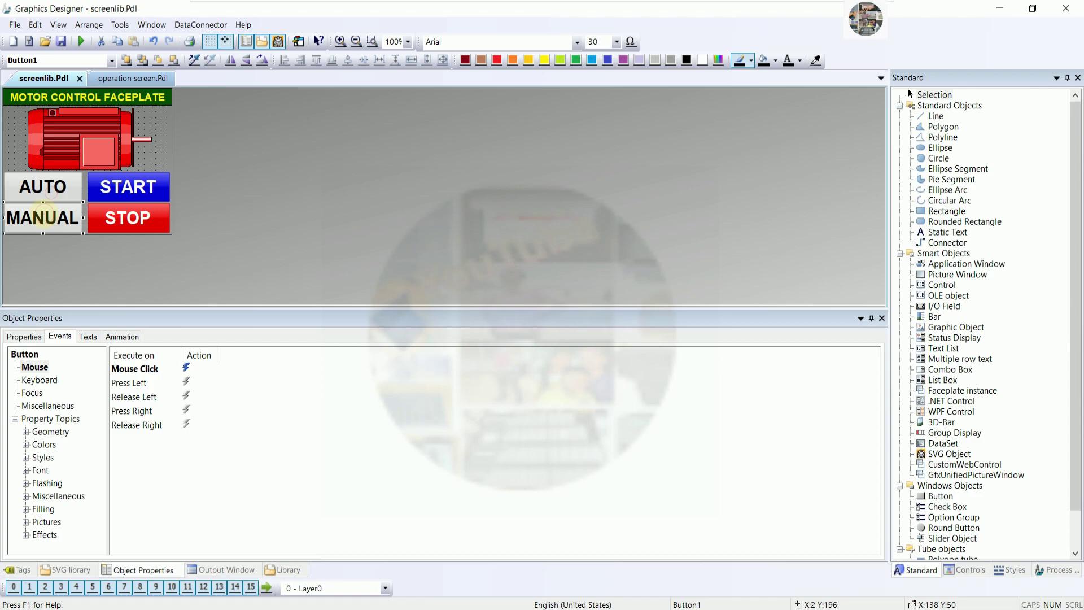
right_click(234, 198)
click(117, 281)
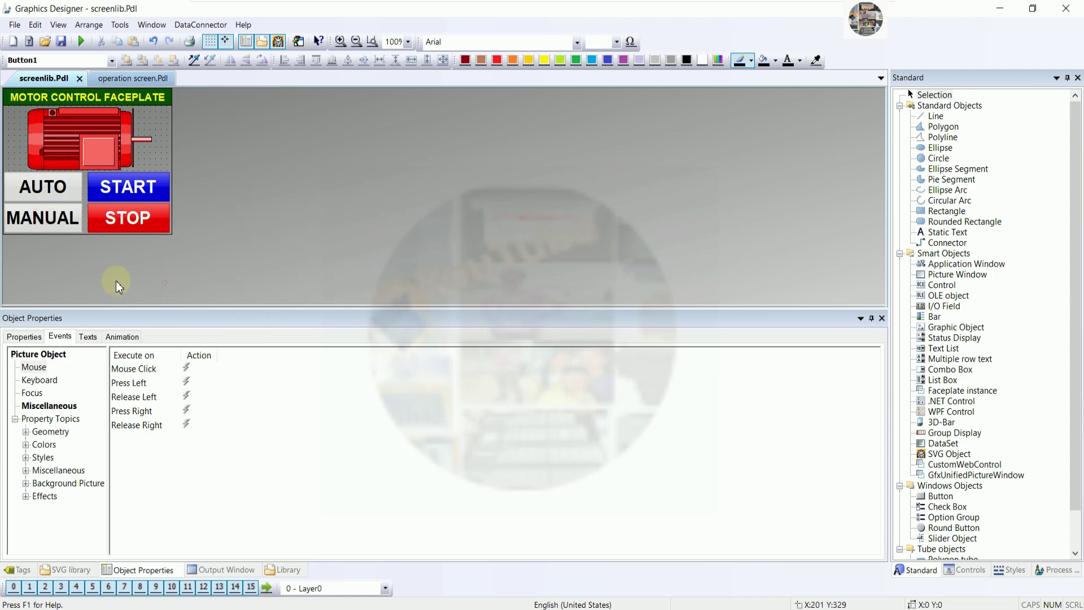
click(23, 220)
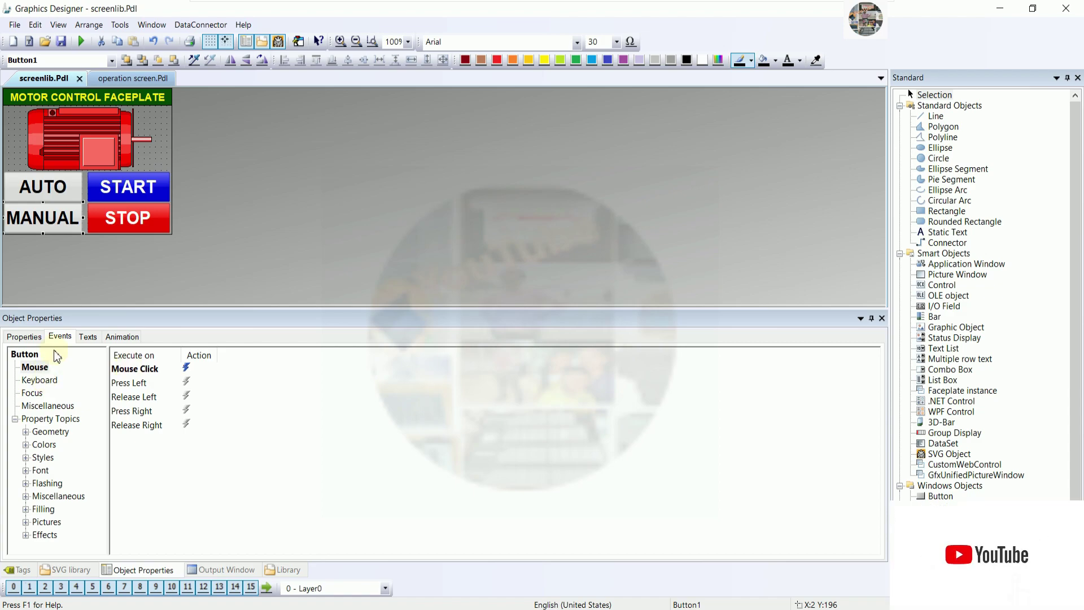
click(24, 337)
click(33, 380)
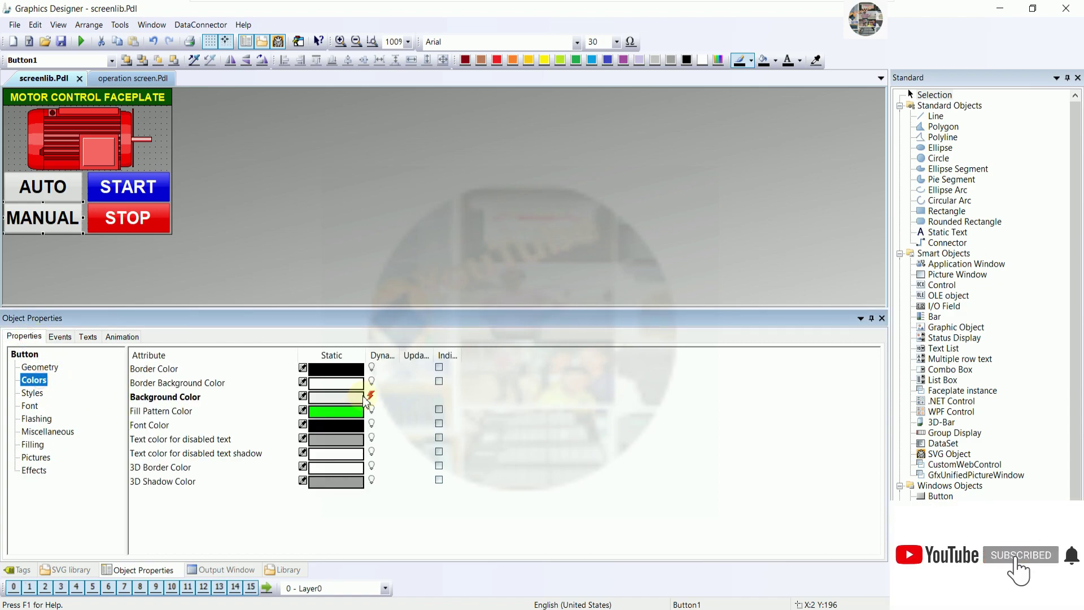
right_click(370, 397)
click(412, 459)
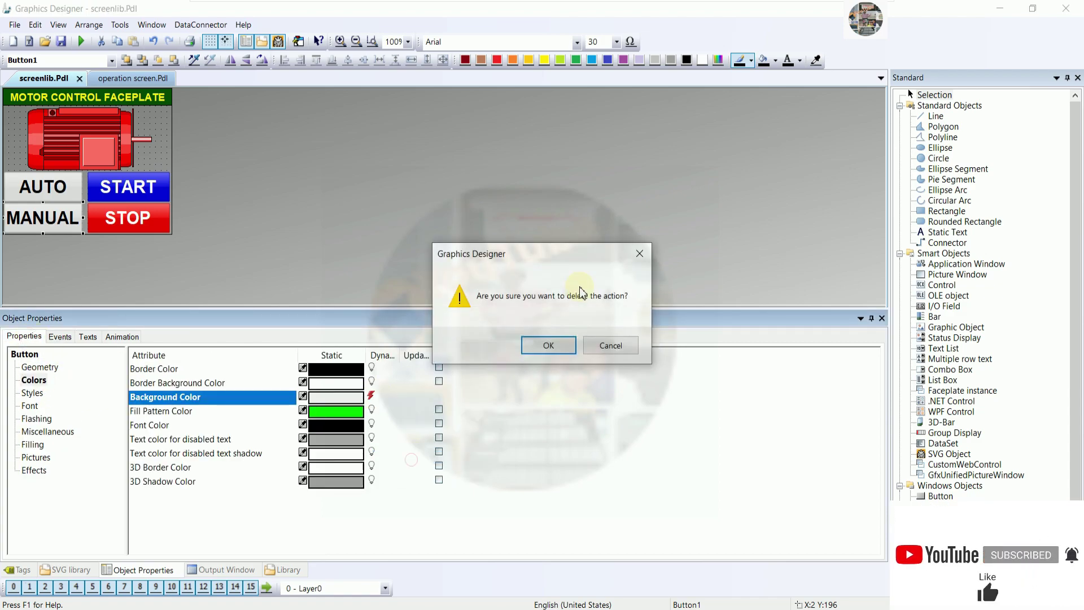
click(610, 346)
Step: Set the trigger cycle of the MANUAL button's Background Color dynamic to 250 ms
right_click(371, 396)
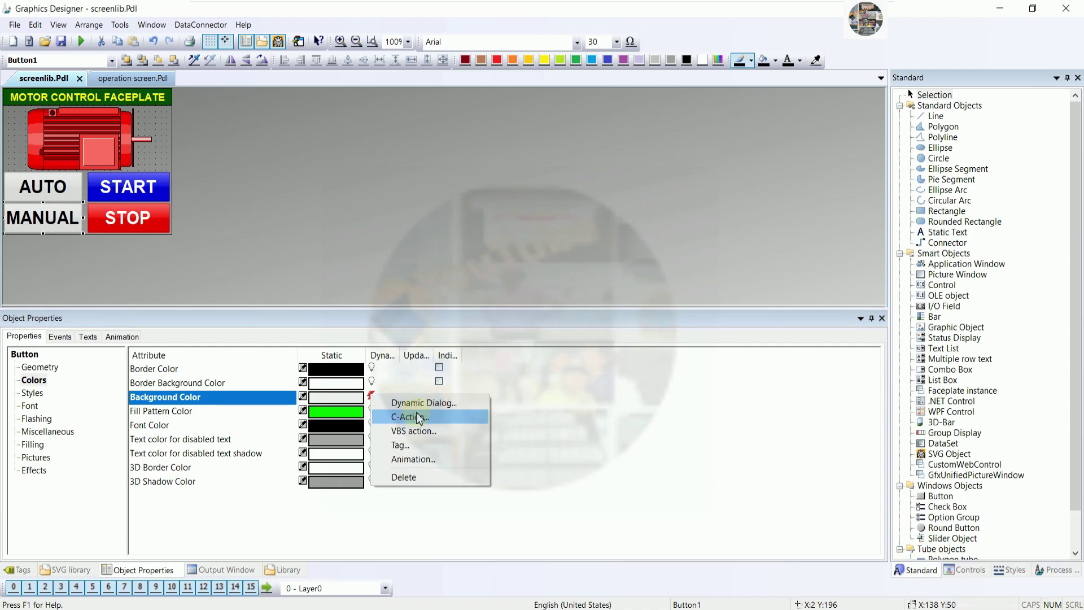
click(421, 403)
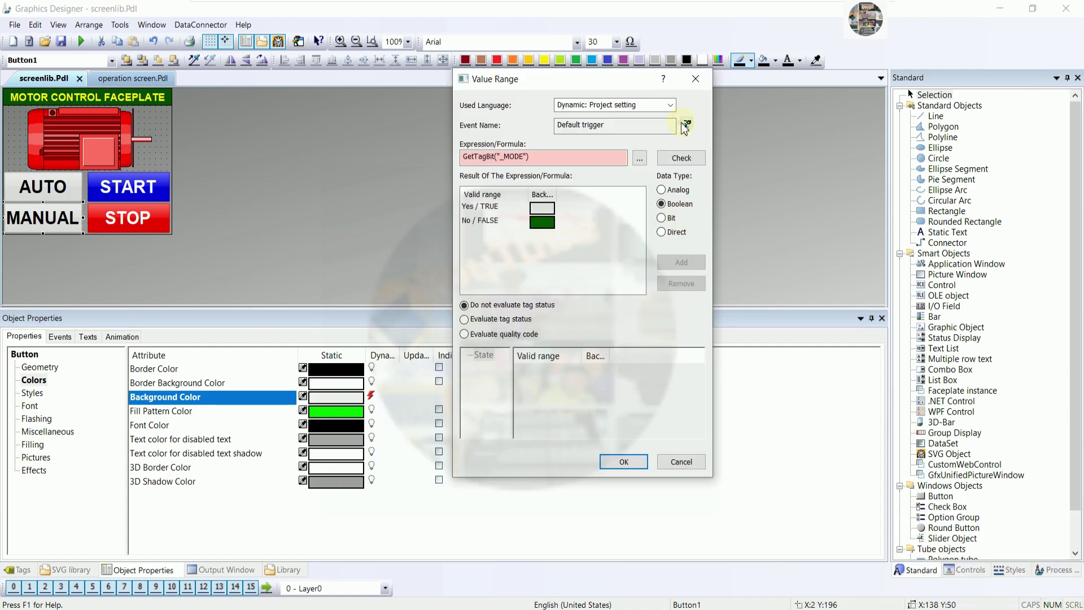
click(687, 124)
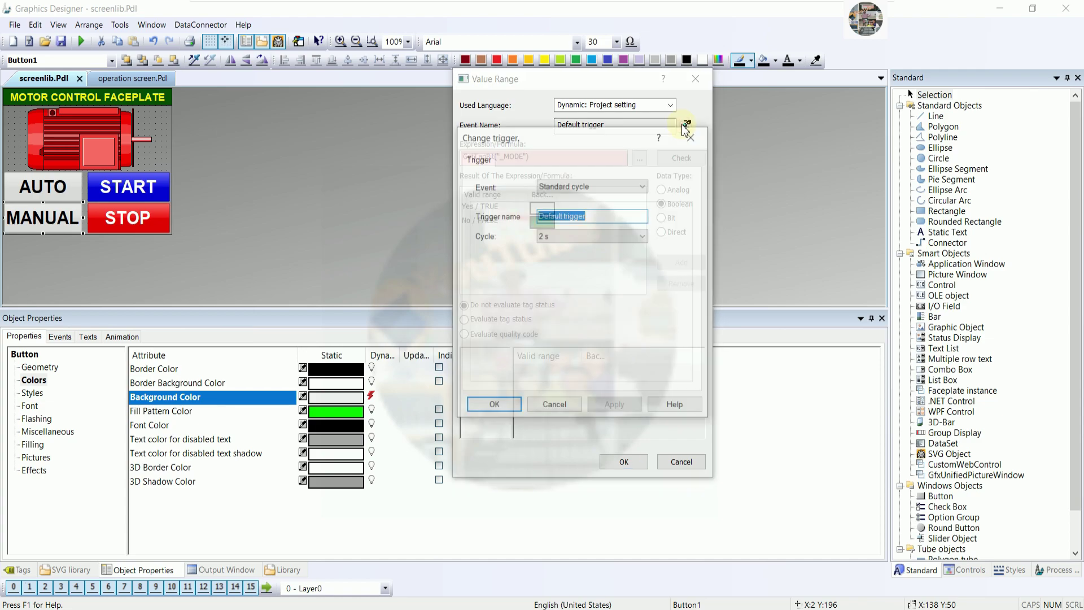
click(634, 235)
click(569, 248)
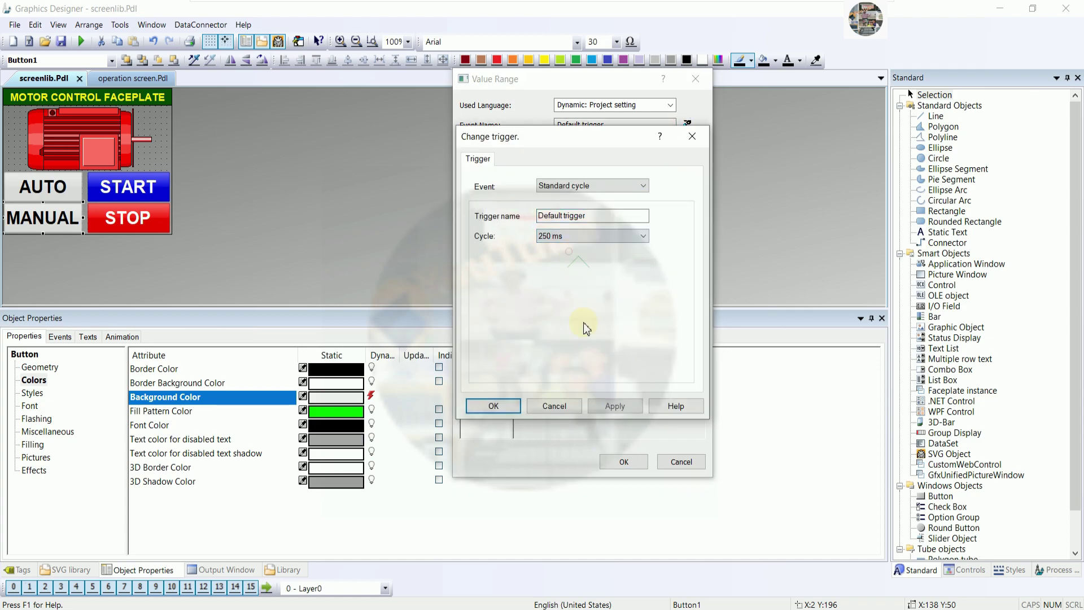
click(510, 410)
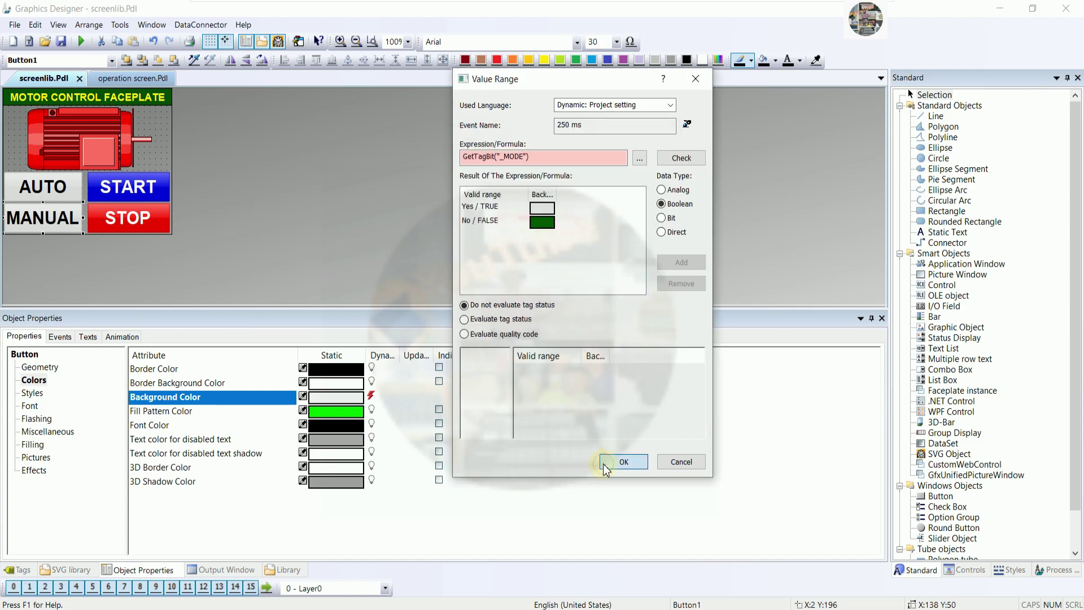
click(624, 462)
Step: Check the trigger cycle of the AUTO button's Background Color dynamic
click(61, 192)
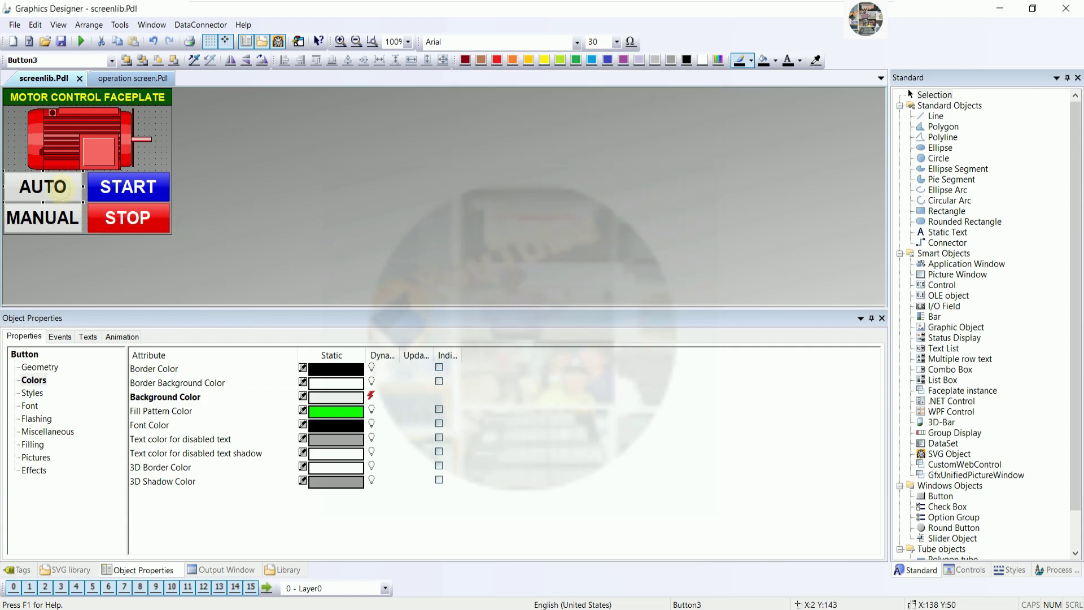
right_click(372, 397)
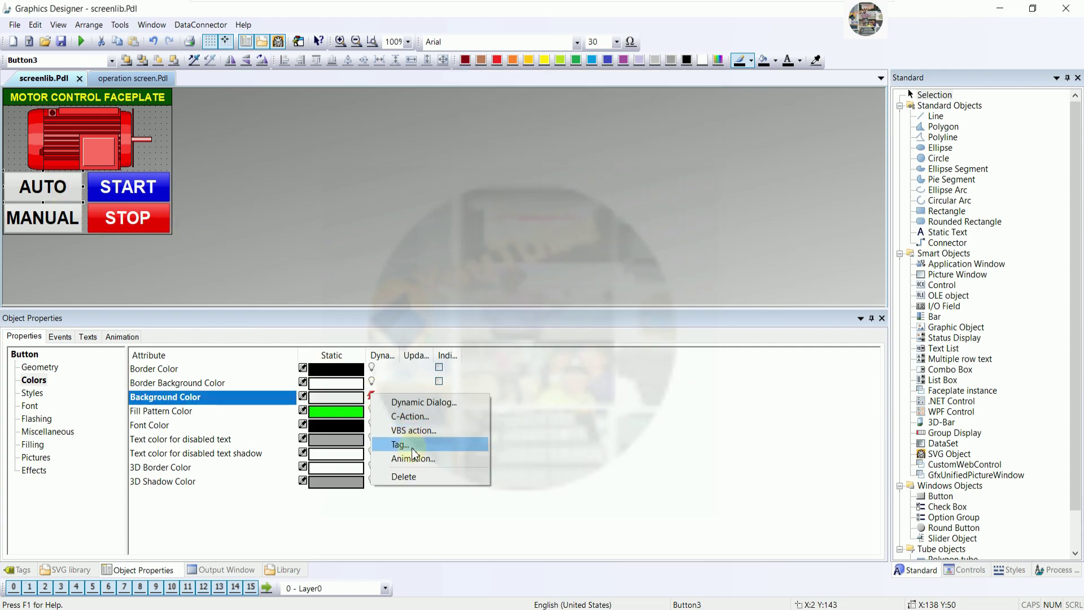
click(418, 403)
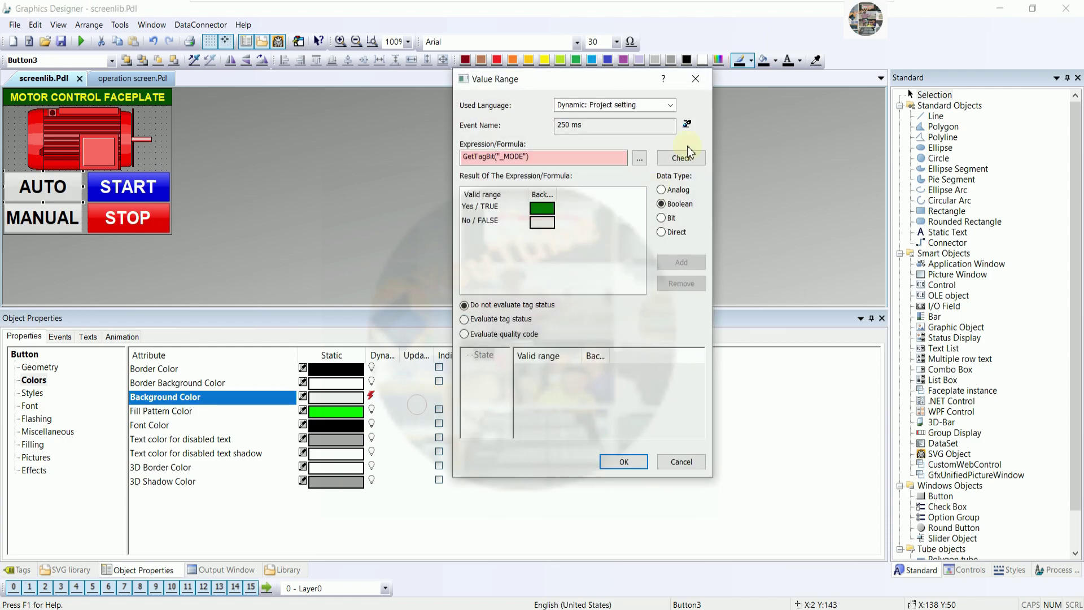
click(687, 125)
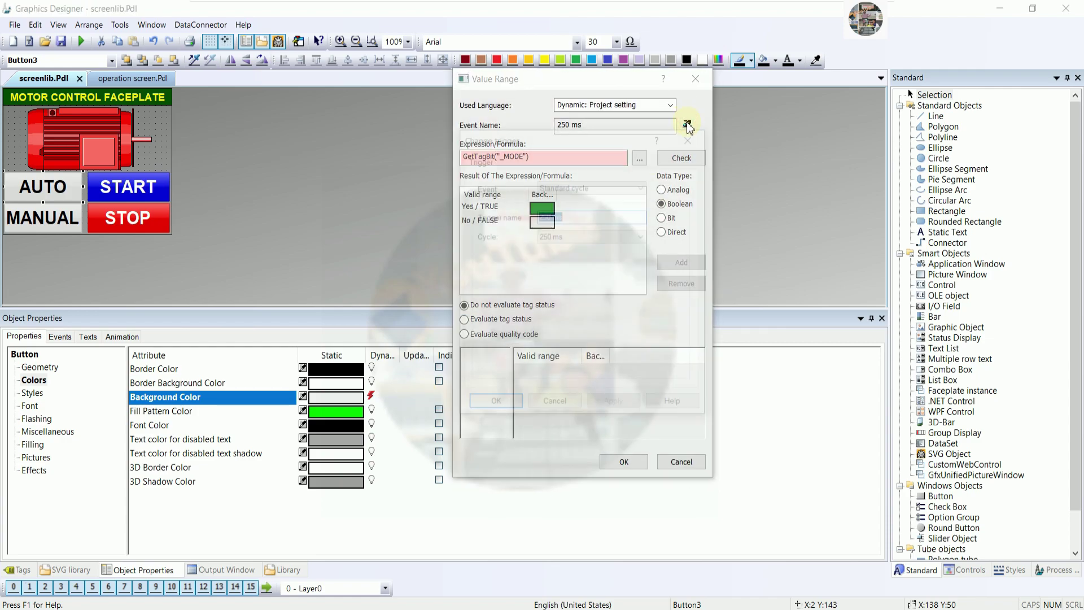
click(493, 405)
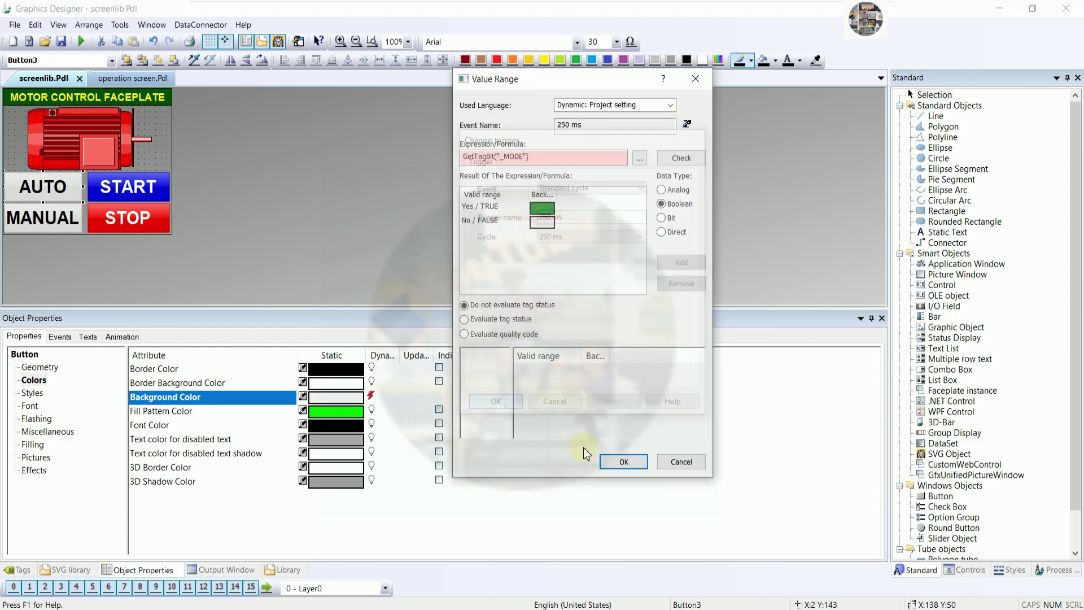
click(624, 461)
Step: Save screenlib.Pdl and operation screen.Pdl, and enlarge the drawing area to show the full operation screen
click(193, 163)
click(61, 41)
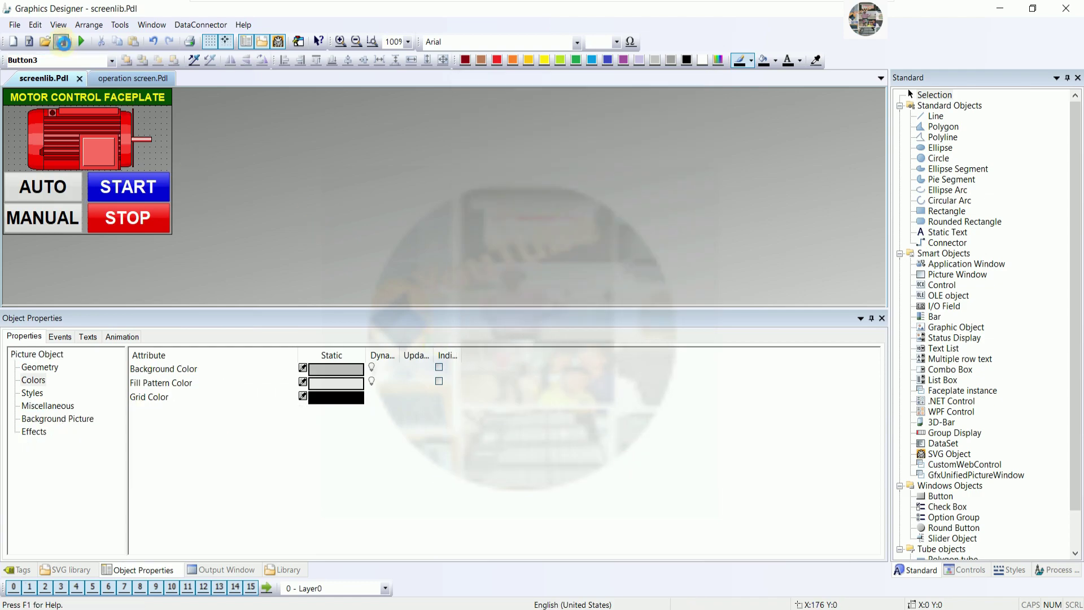
click(101, 77)
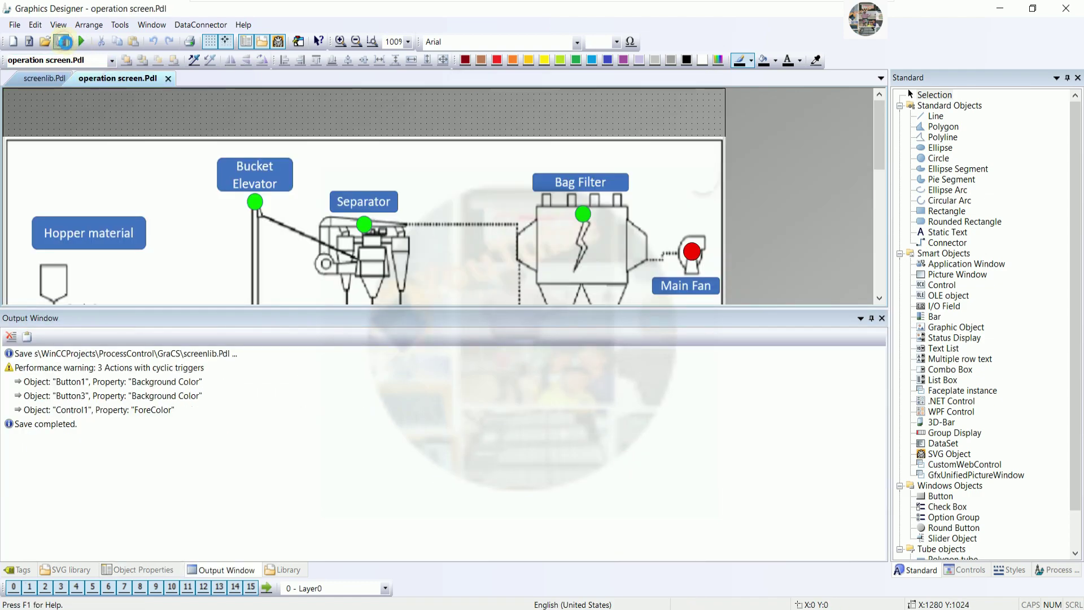
click(61, 41)
drag(210, 310, 210, 573)
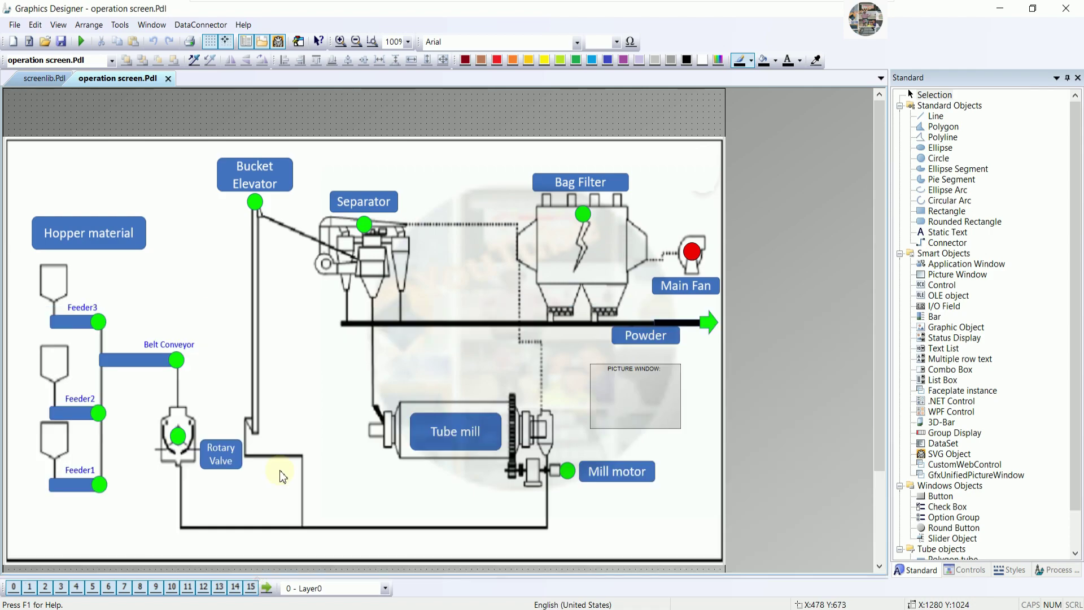
Step: Start the operation screen in a maximized WinCC Runtime window and place the Main Fan faceplate beside the process diagram
click(80, 41)
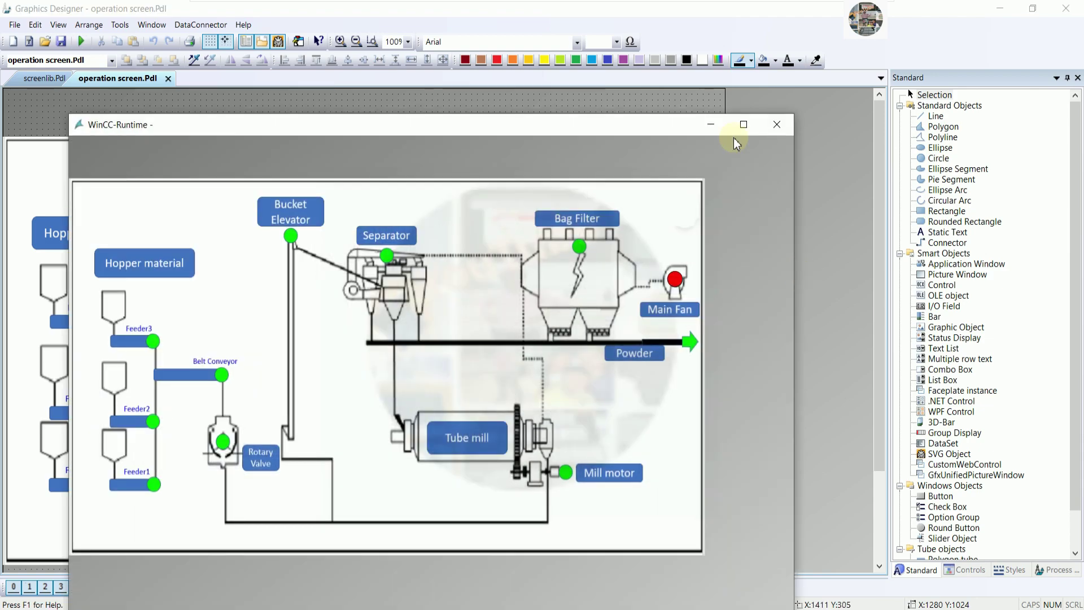
click(736, 120)
click(892, 284)
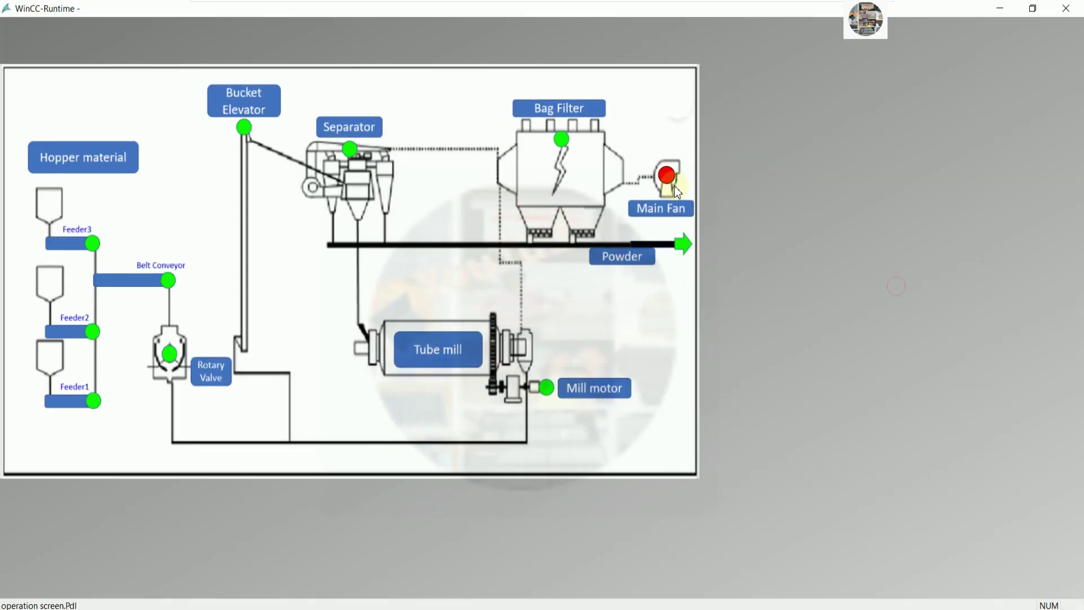
drag(694, 298, 955, 121)
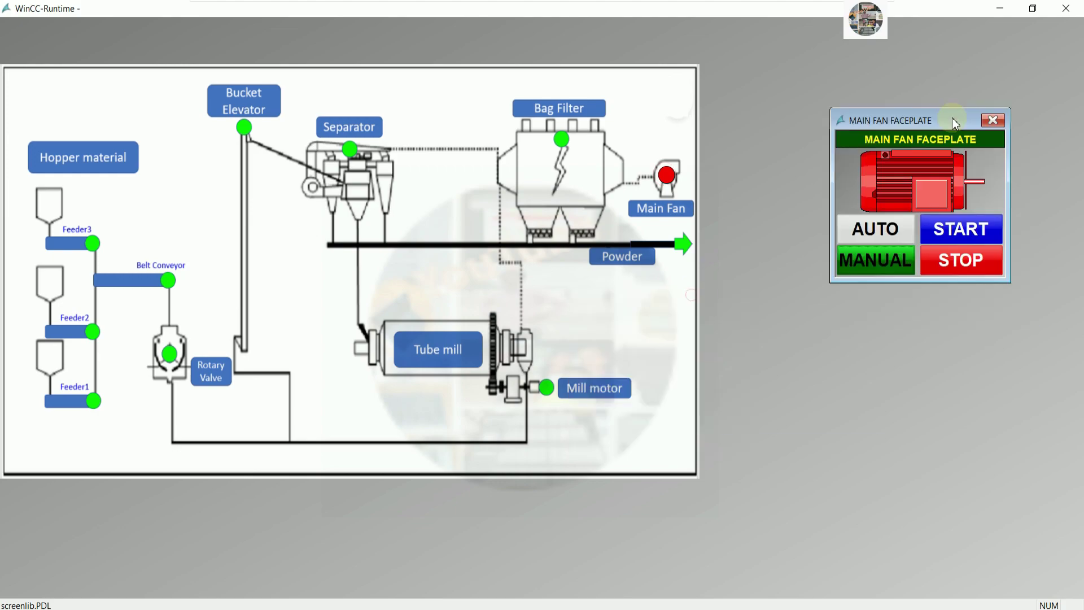
Step: Operate STOP and START on the Main Fan faceplate, and check the fan's signals in Main [OB1] in TIA Portal
click(892, 229)
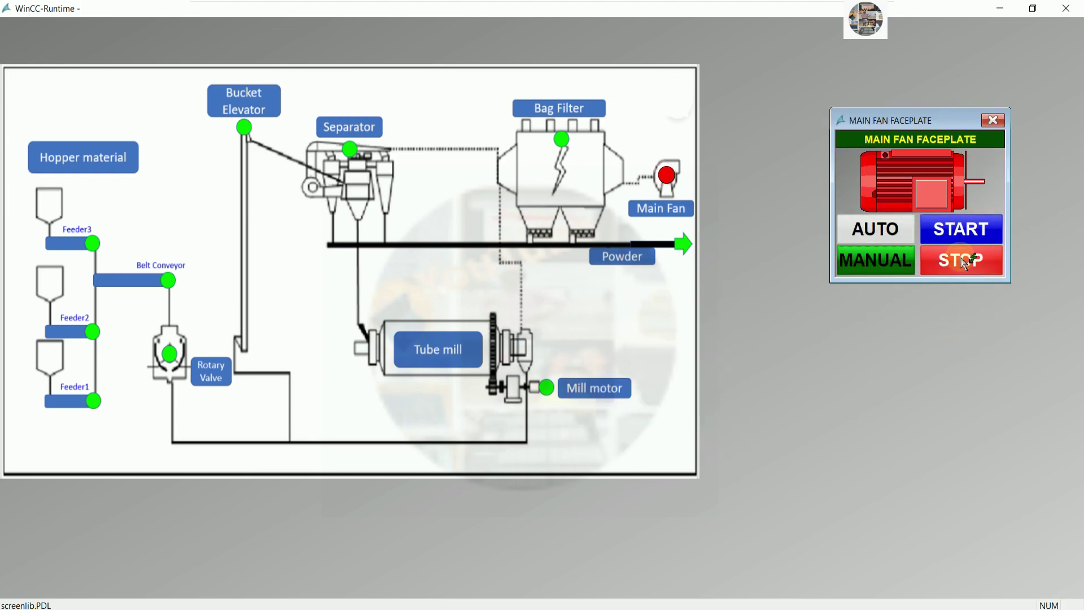
click(972, 230)
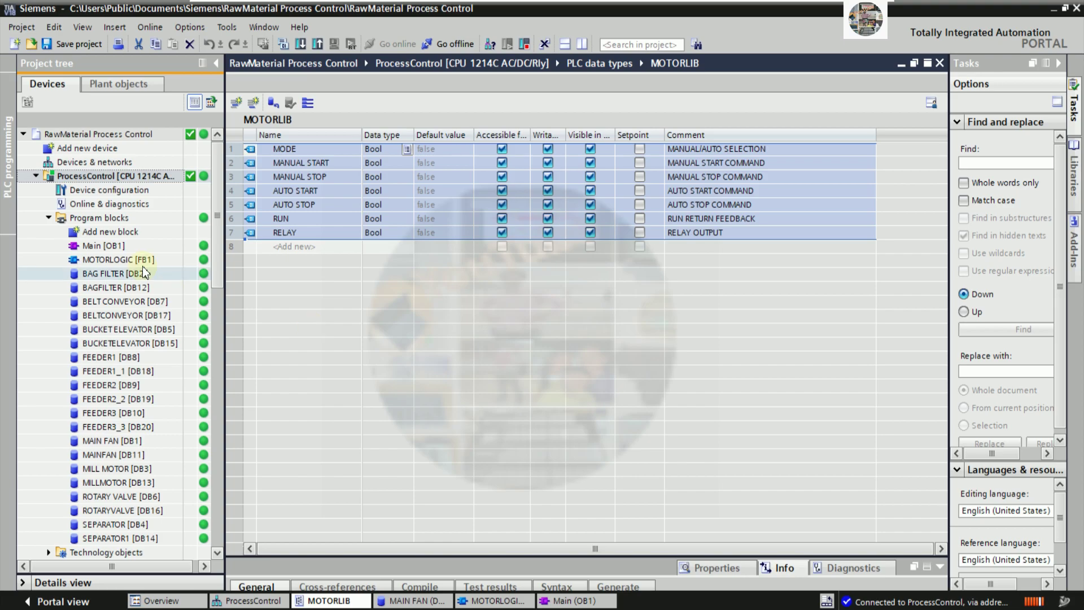
double_click(103, 246)
scroll(726, 255, up, 3)
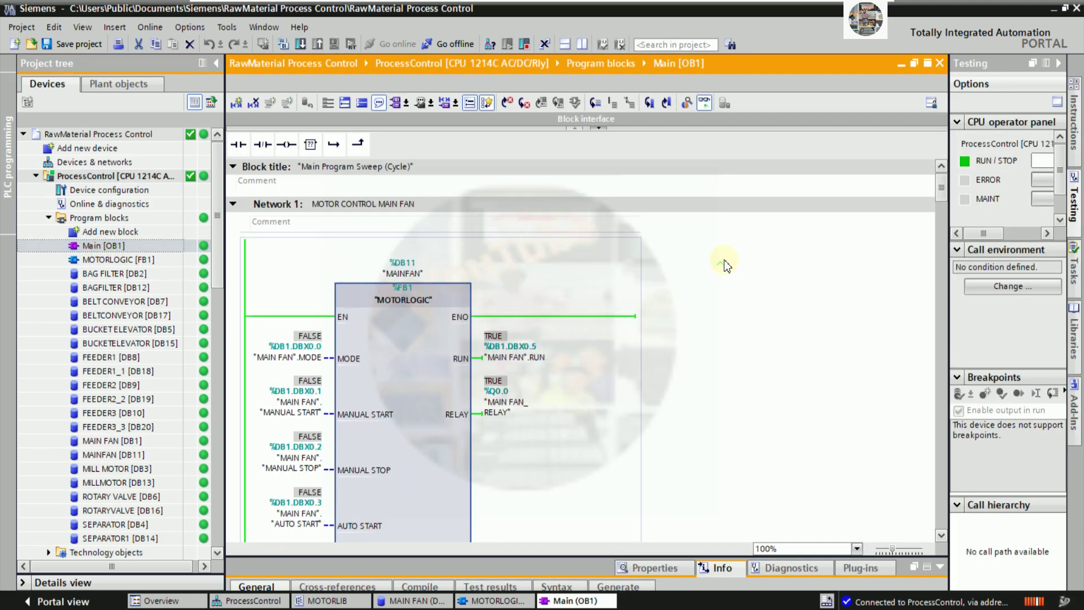
scroll(726, 256, down, 3)
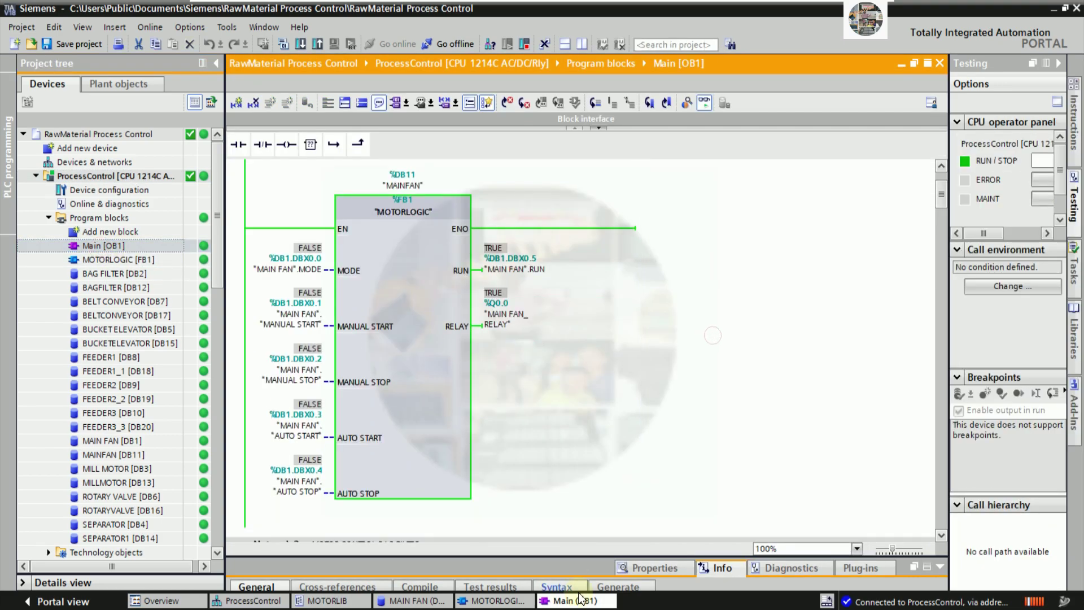
Step: Switch back to WinCC Runtime, close the Main Fan faceplate, and place the runtime as a smaller window over TIA Portal
key(alt+Tab)
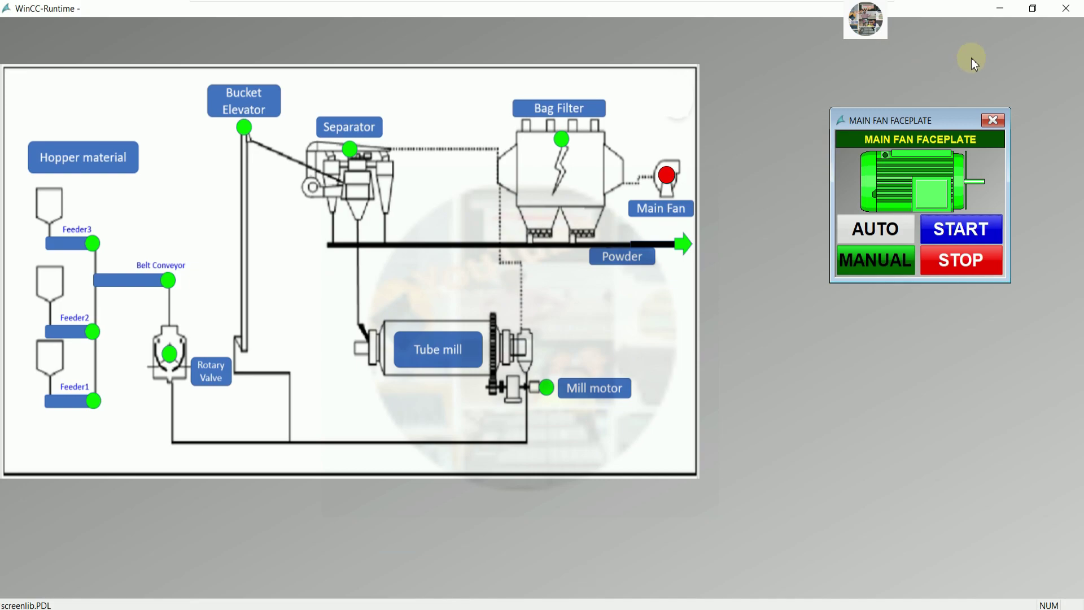
click(993, 121)
click(1026, 15)
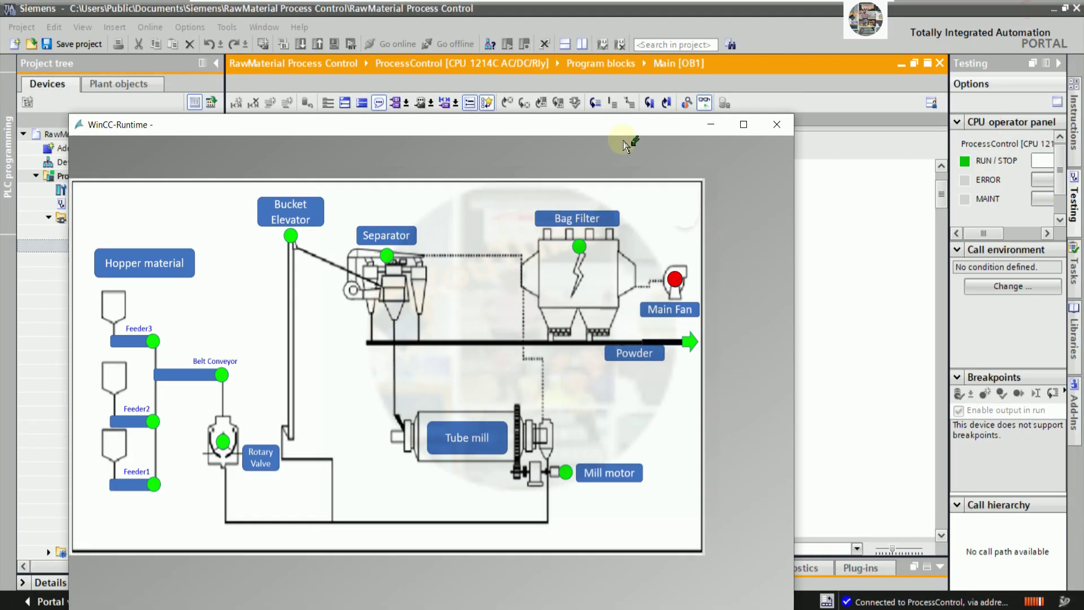
drag(735, 119, 851, 96)
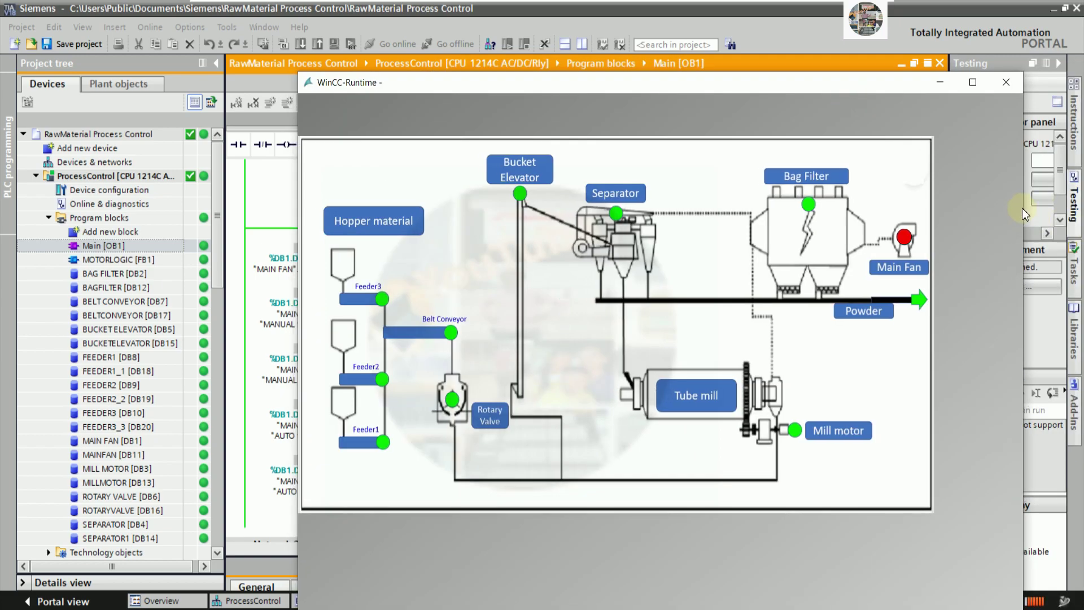
Step: Narrow the WinCC Runtime window, open the Main Fan faceplate, and place the runtime beside the MOTORLOGIC block in Main [OB1]
drag(1025, 204, 948, 205)
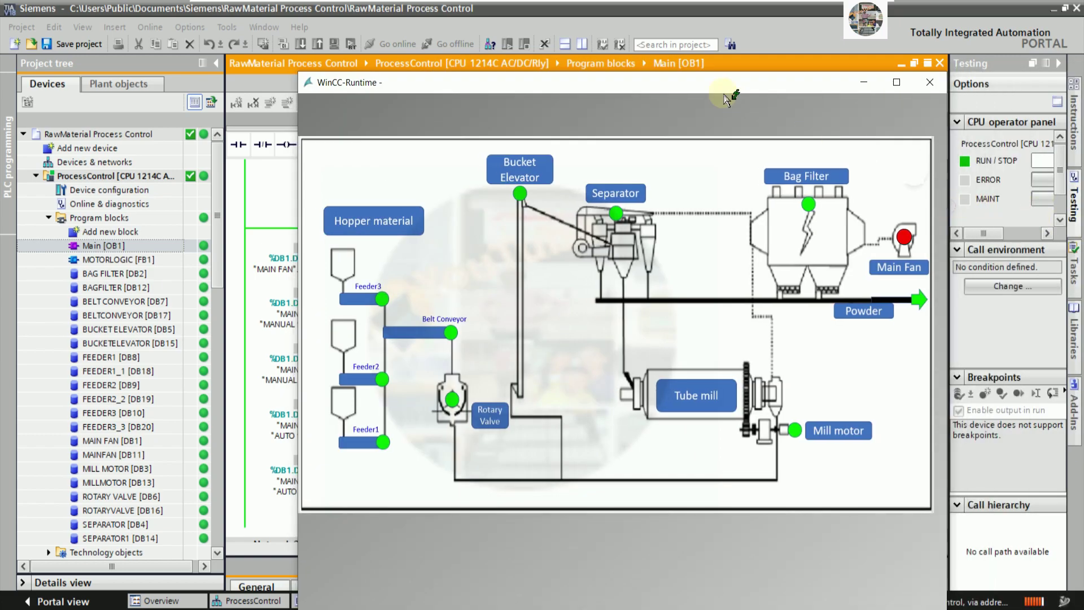
drag(723, 96, 862, 83)
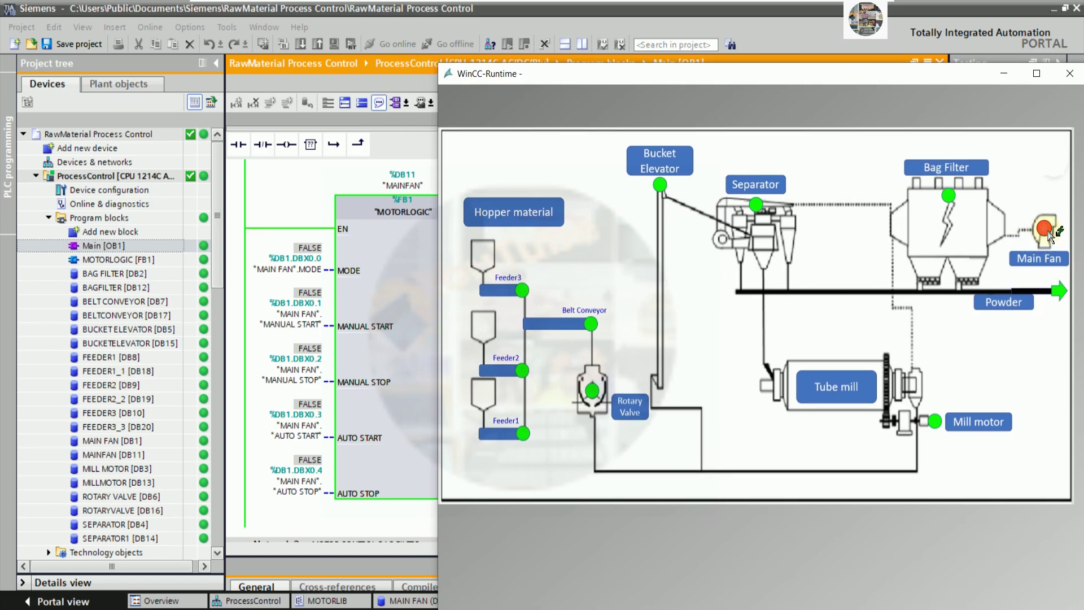
double_click(913, 78)
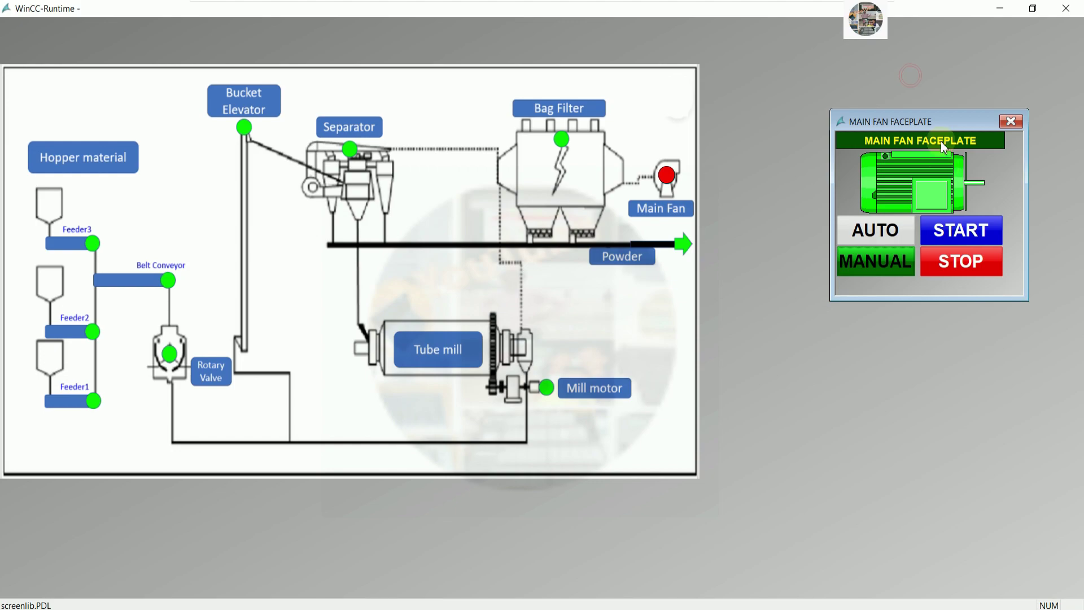
click(1033, 8)
click(849, 86)
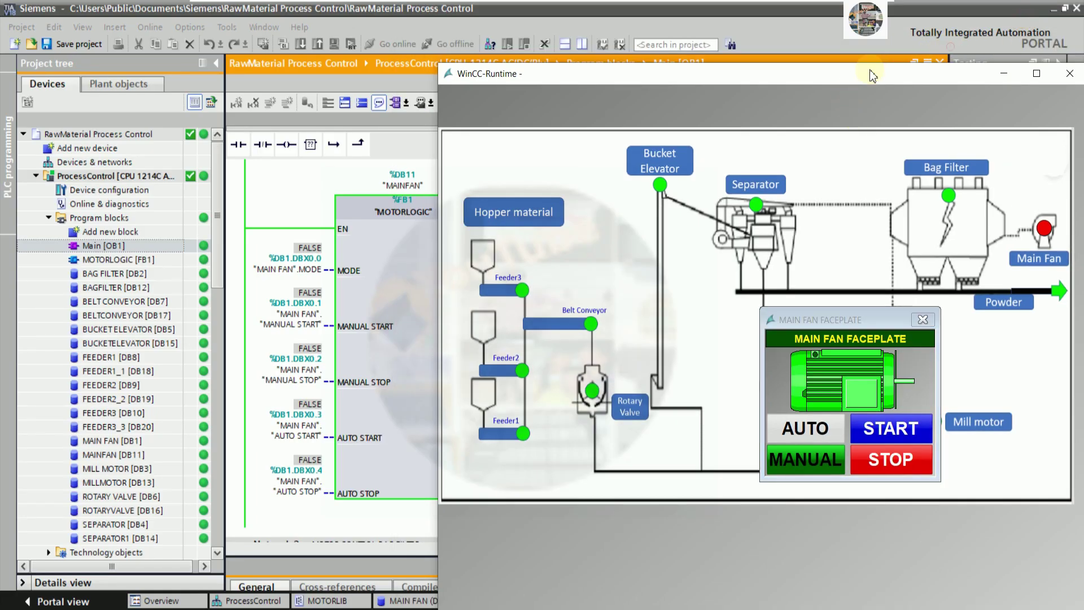
drag(873, 76, 884, 20)
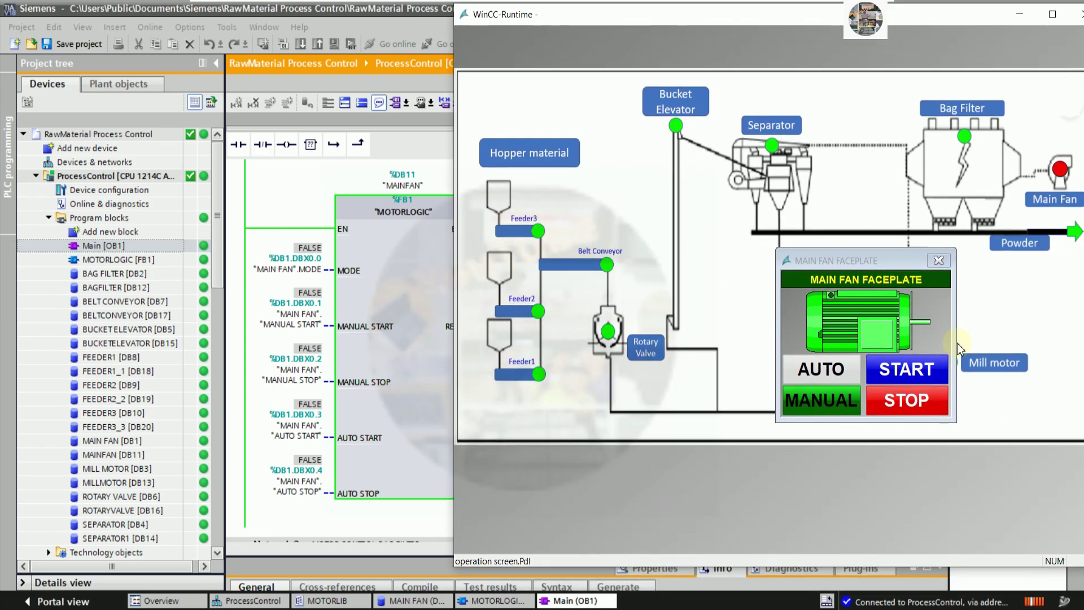
Step: Test AUTO, MANUAL, STOP and START on the Main Fan faceplate, and check the mode, run and relay signals on the MOTORLOGIC block
click(834, 378)
click(824, 400)
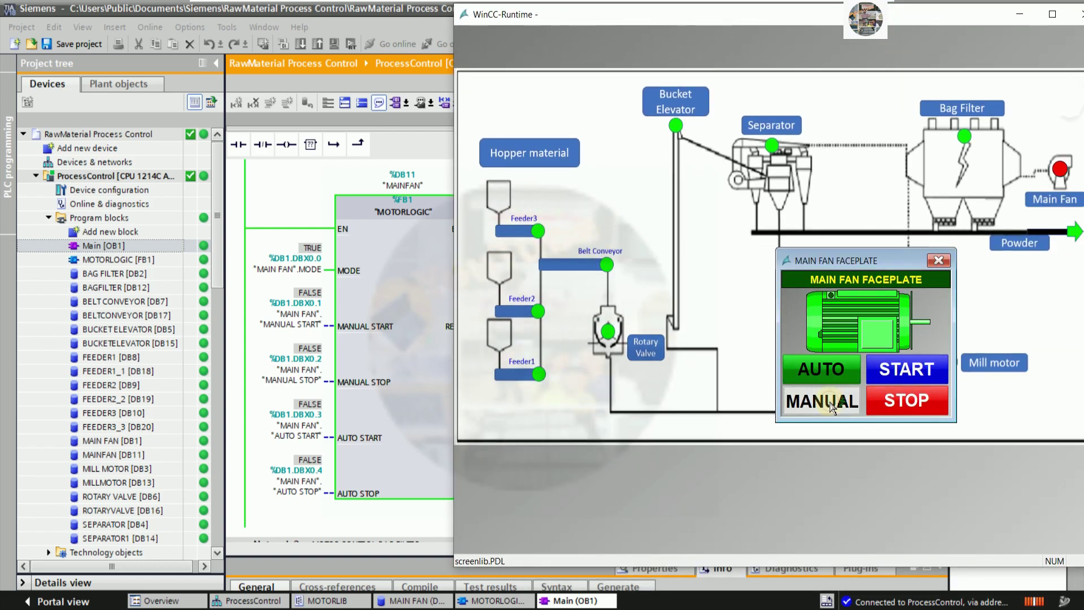
click(908, 402)
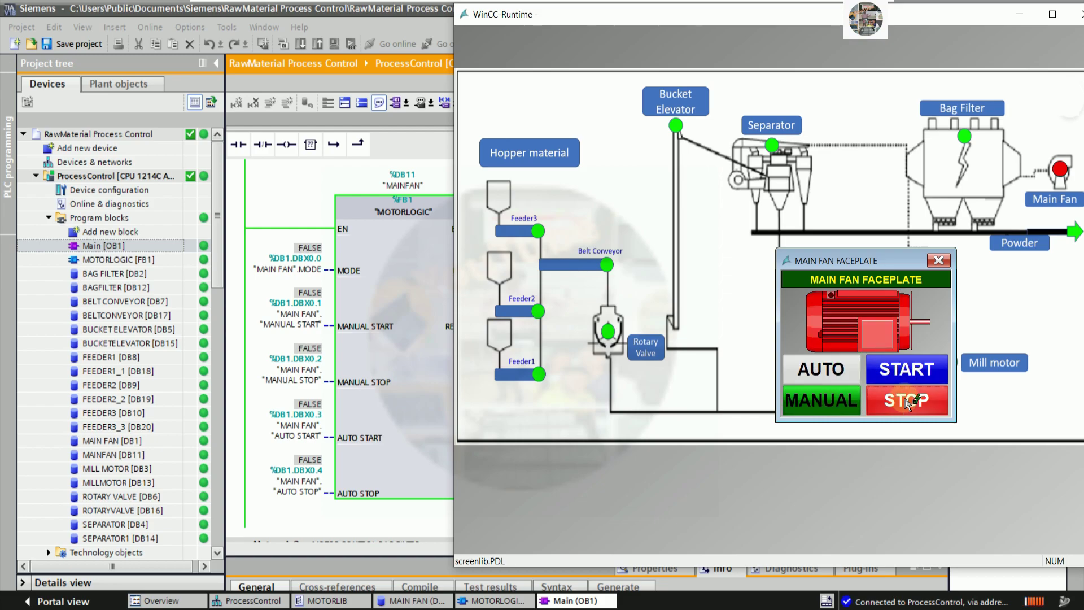
drag(798, 24, 896, 24)
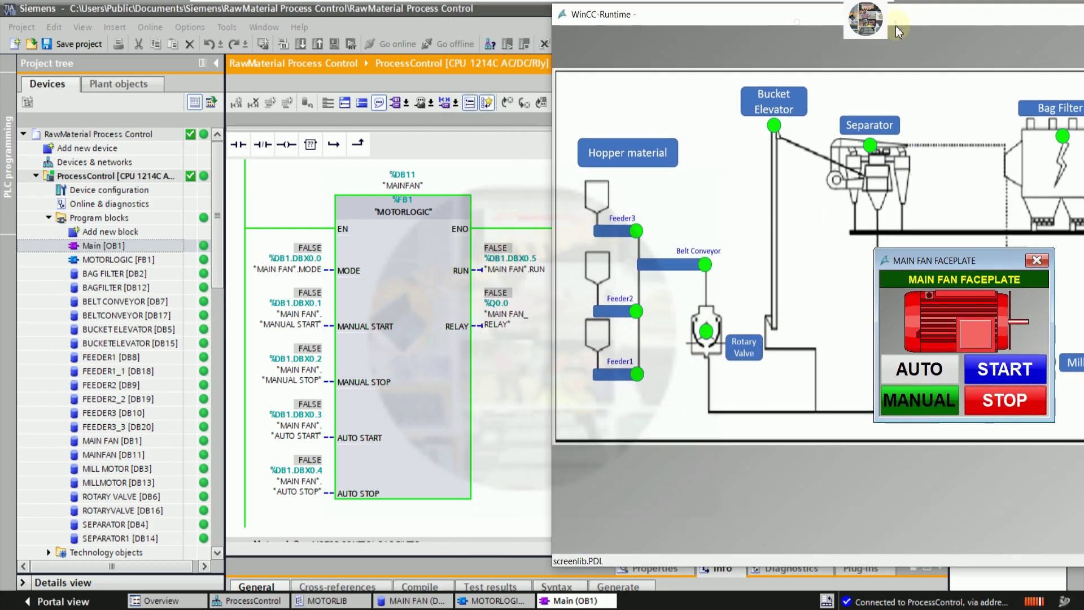
click(1014, 369)
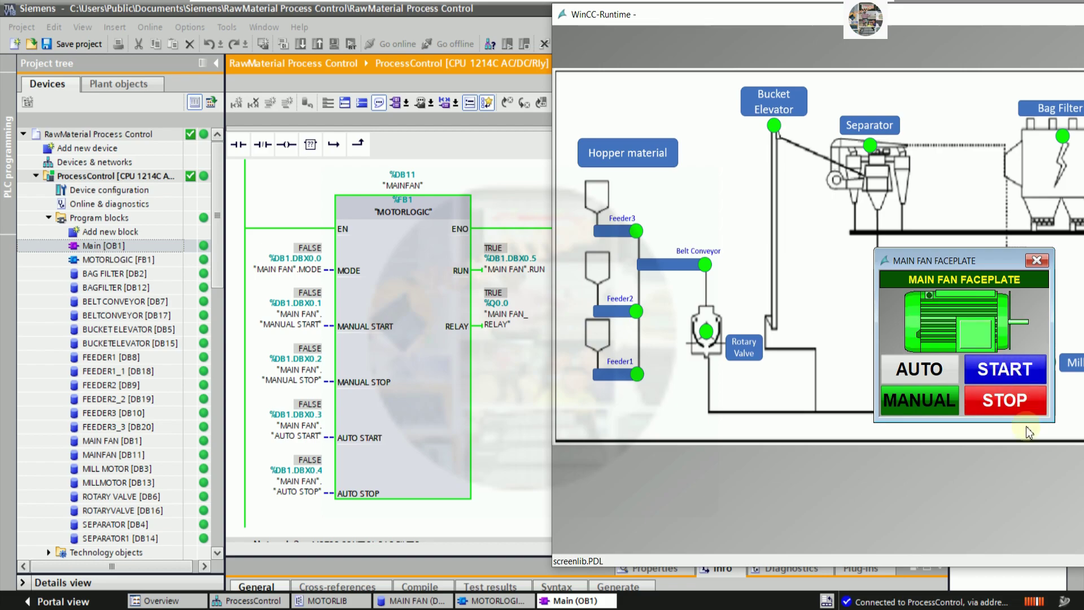
click(1015, 402)
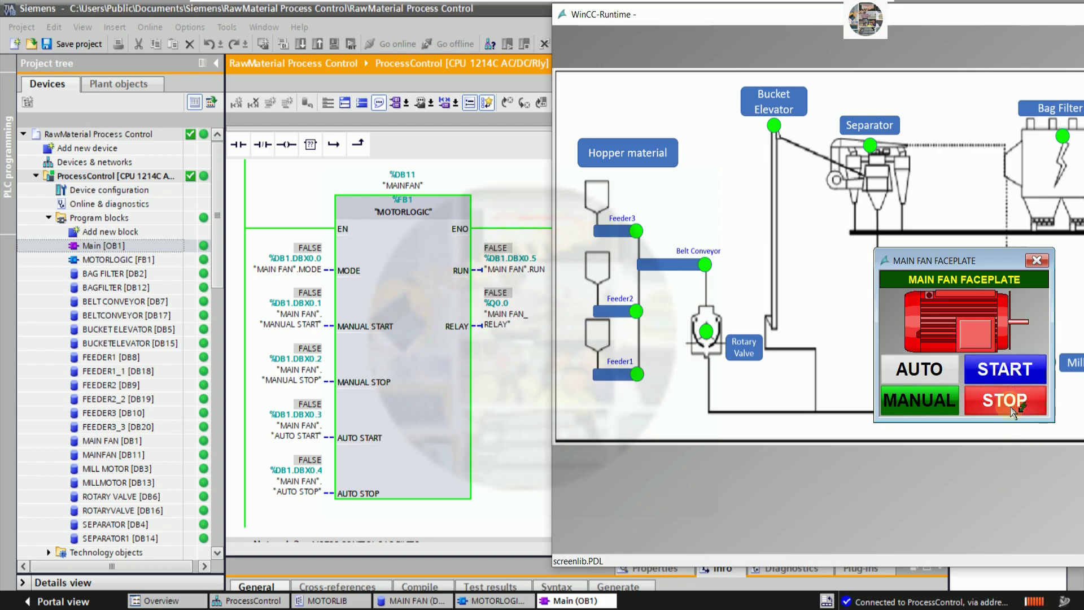
click(1005, 370)
drag(949, 17, 644, 24)
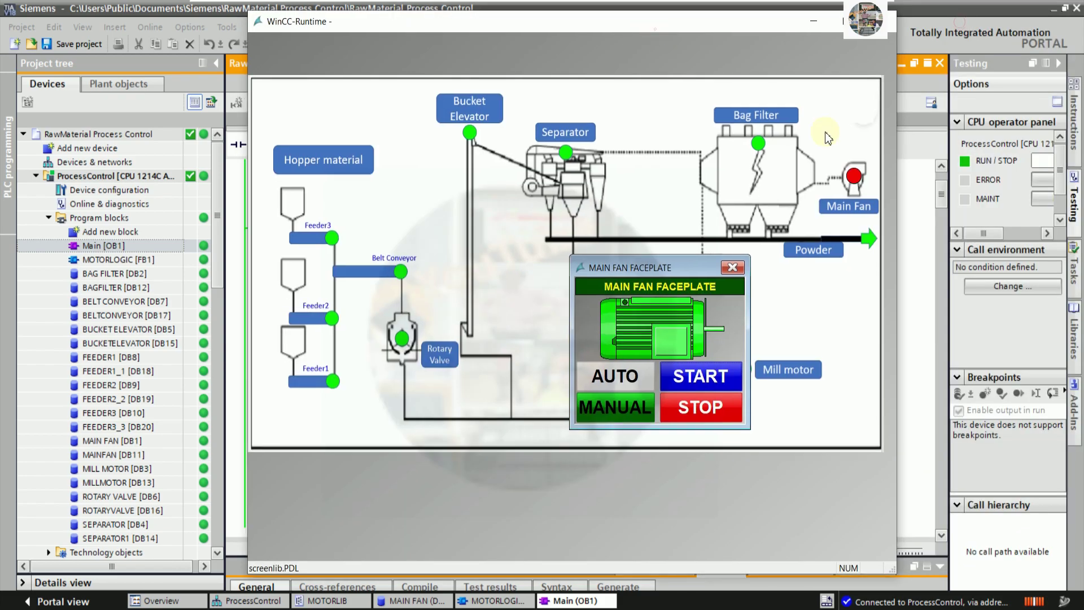
Step: Switch to WinCC Explorer and open operation screen.Pdl in Graphics Designer
click(881, 22)
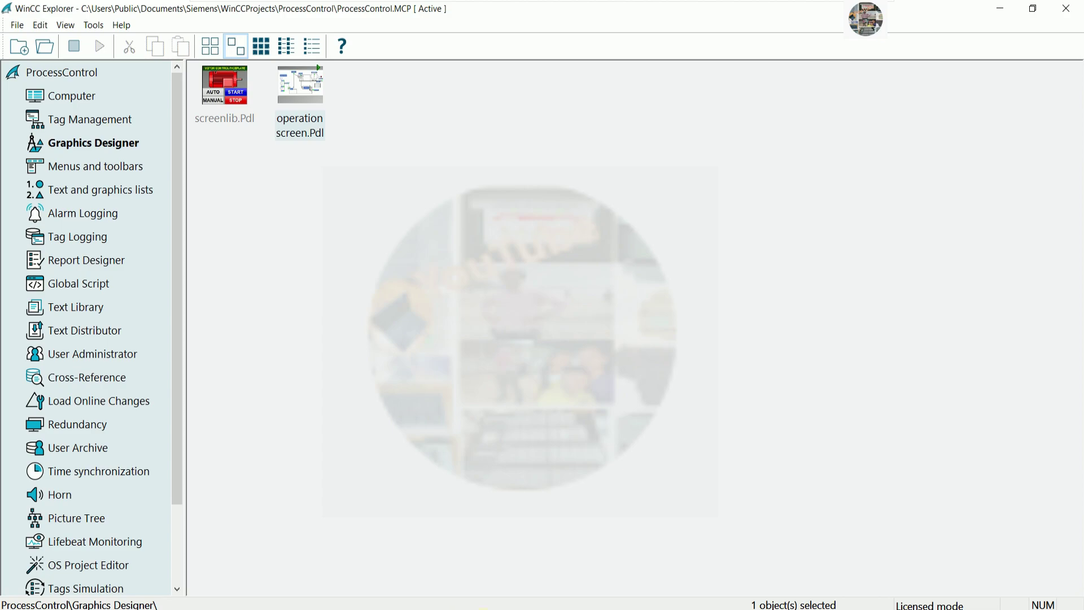
right_click(304, 130)
click(339, 132)
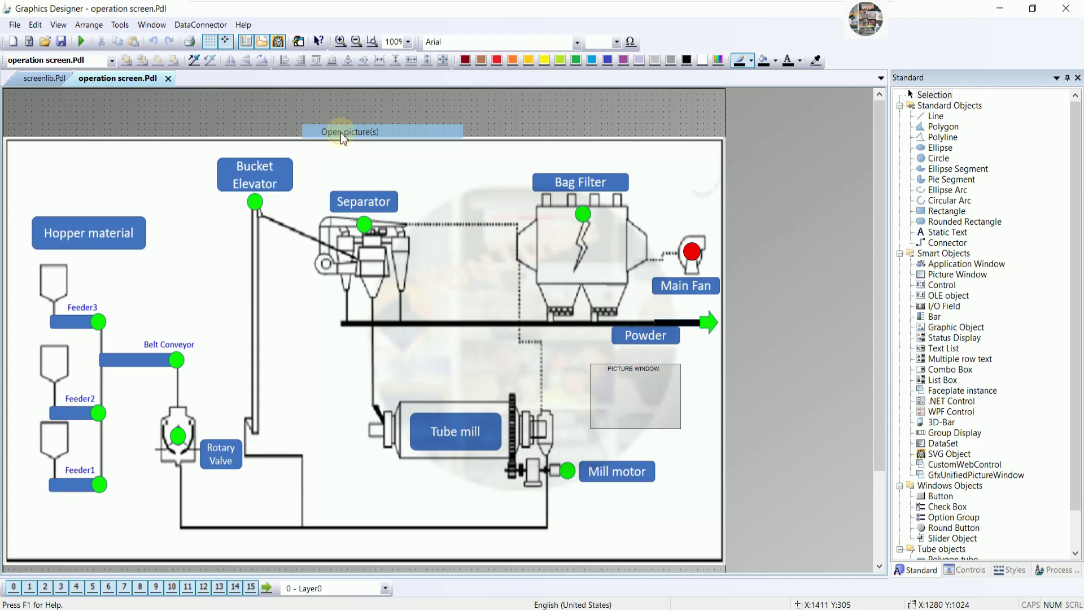
Step: Set the picture width of operation screen.Pdl to 1500 in the picture object's geometry properties
click(692, 252)
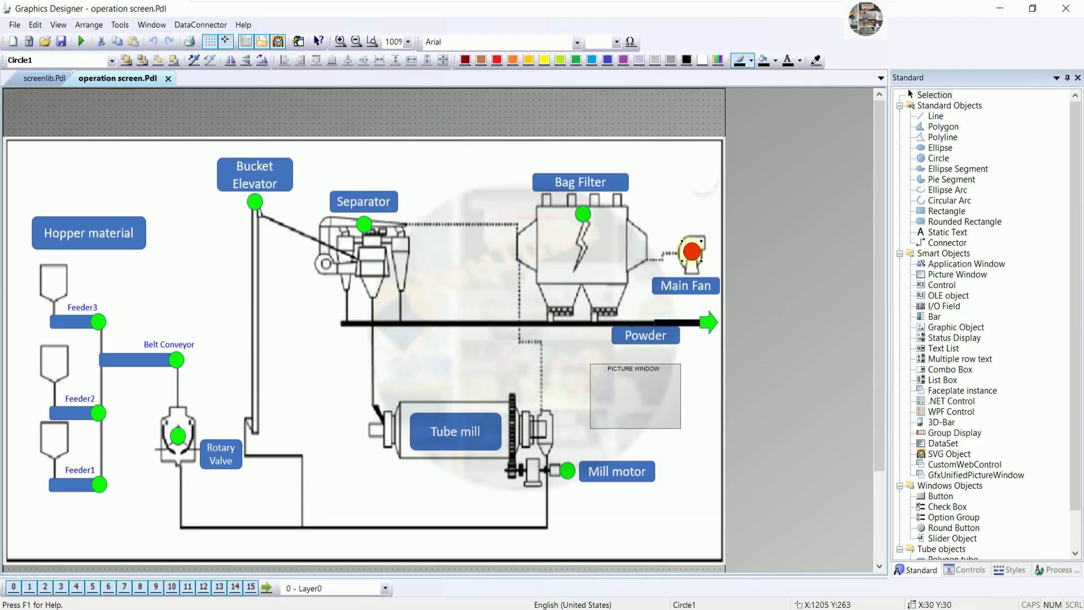
right_click(788, 222)
key(Escape)
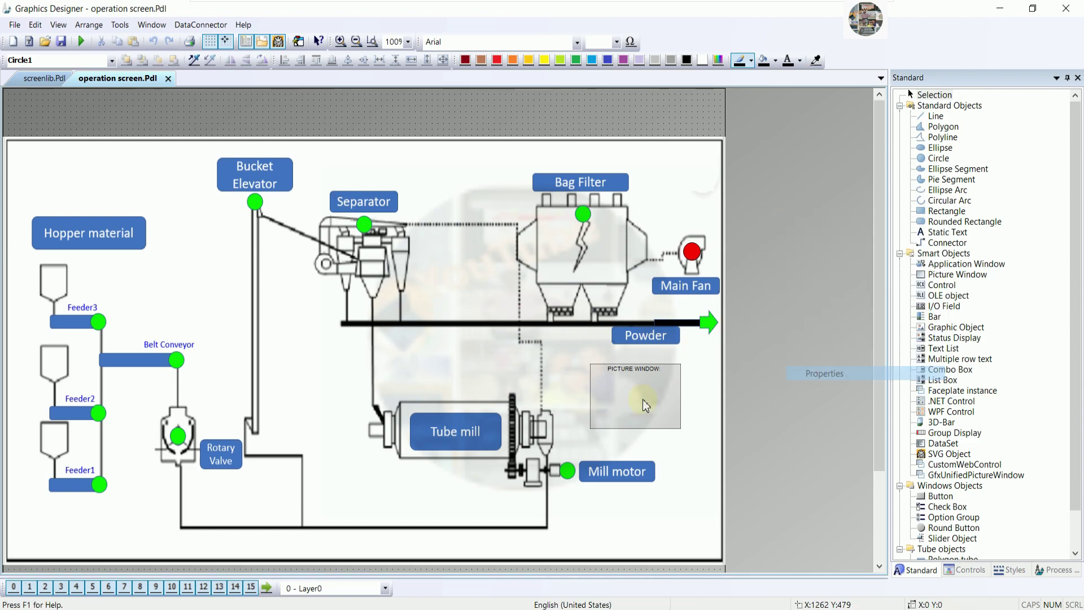
drag(402, 579, 405, 446)
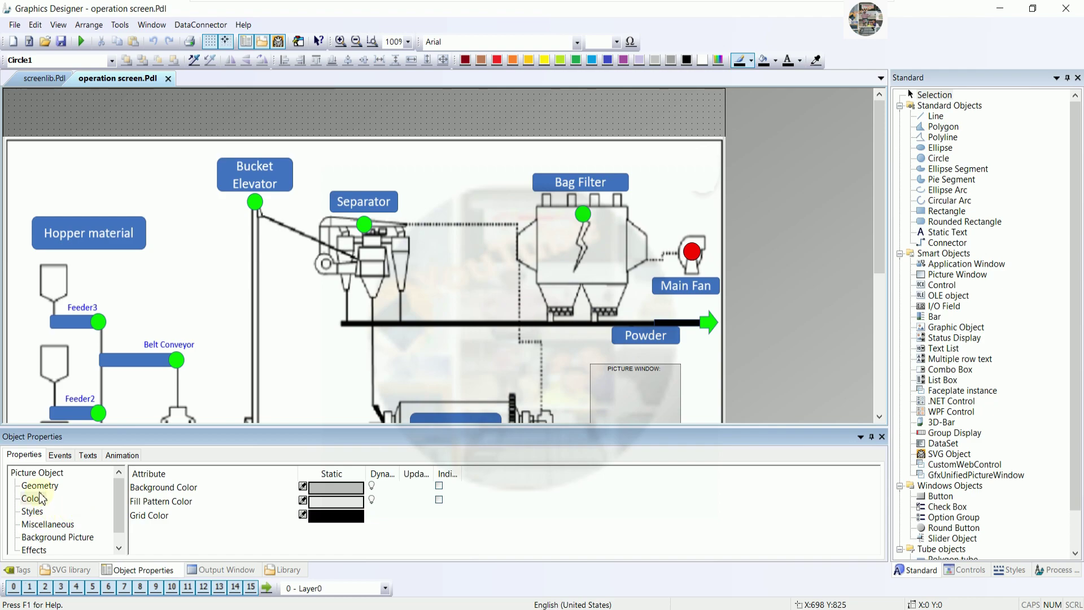
key(Up)
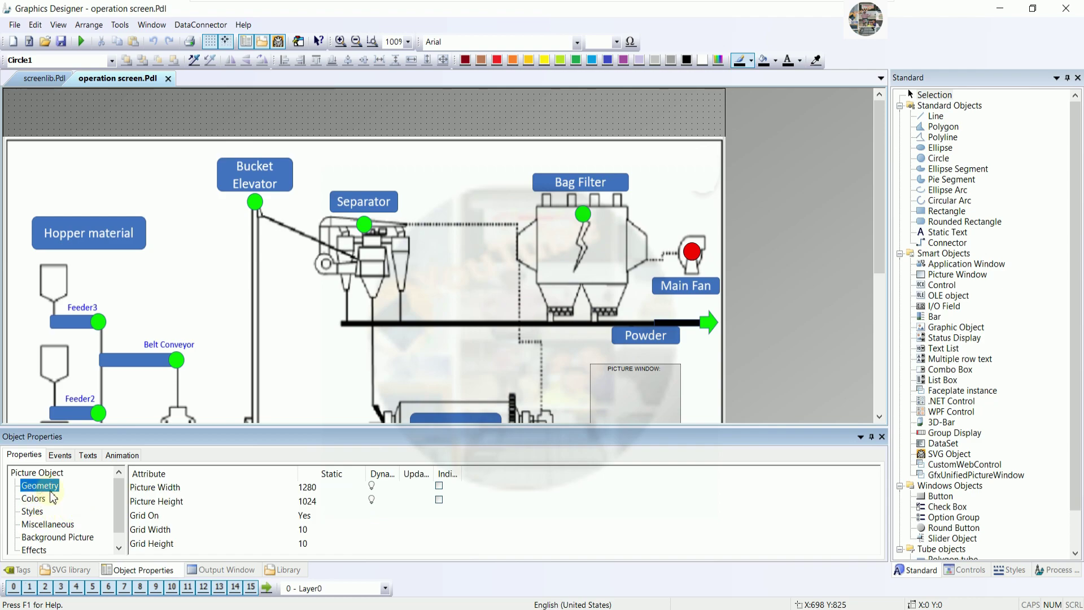
double_click(294, 489)
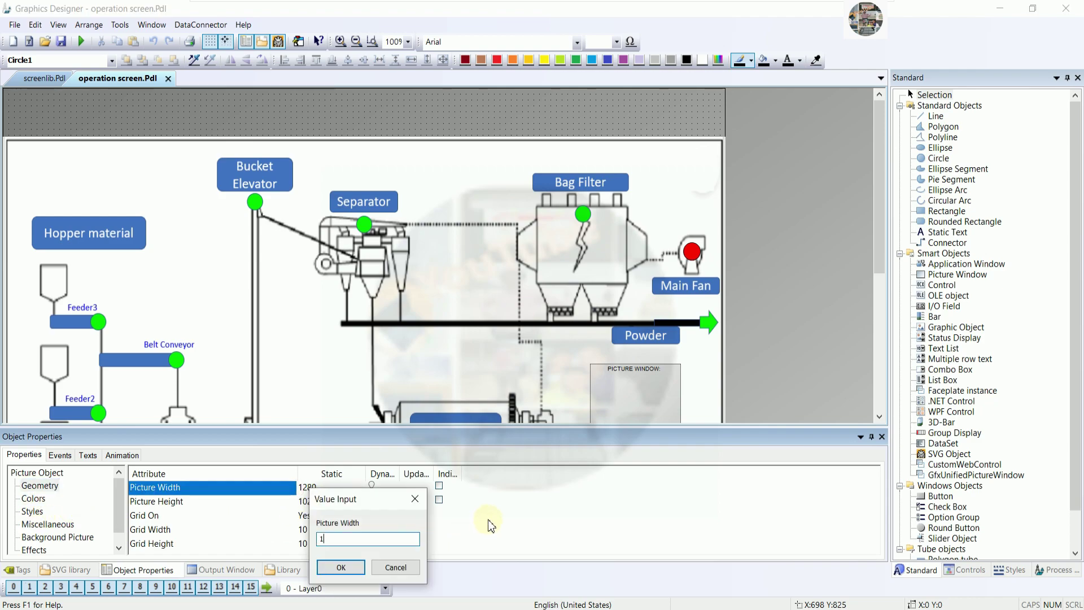
text(1300)
key(Return)
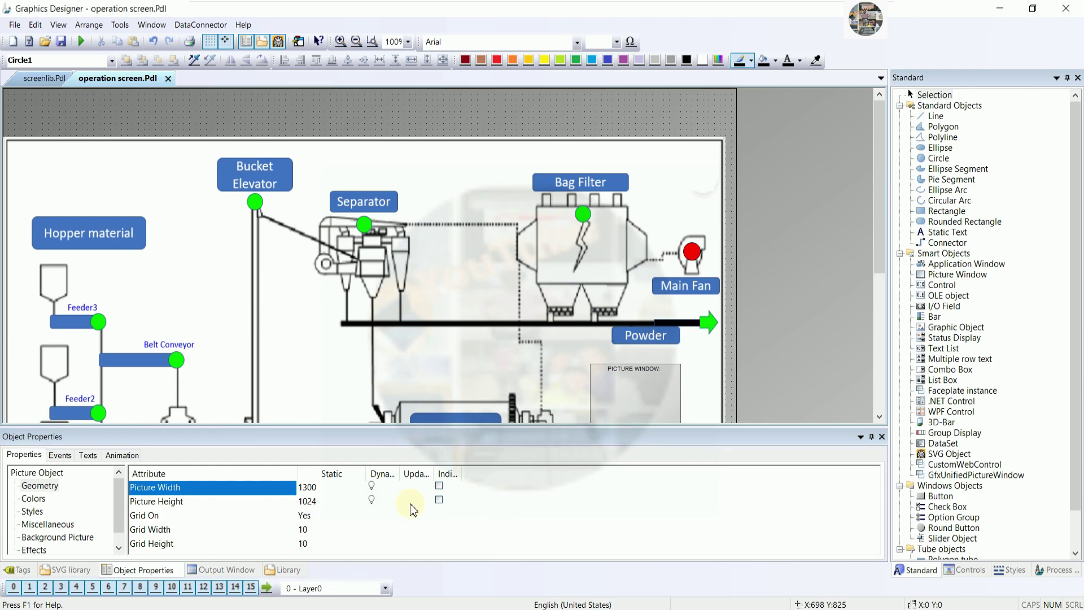
click(312, 490)
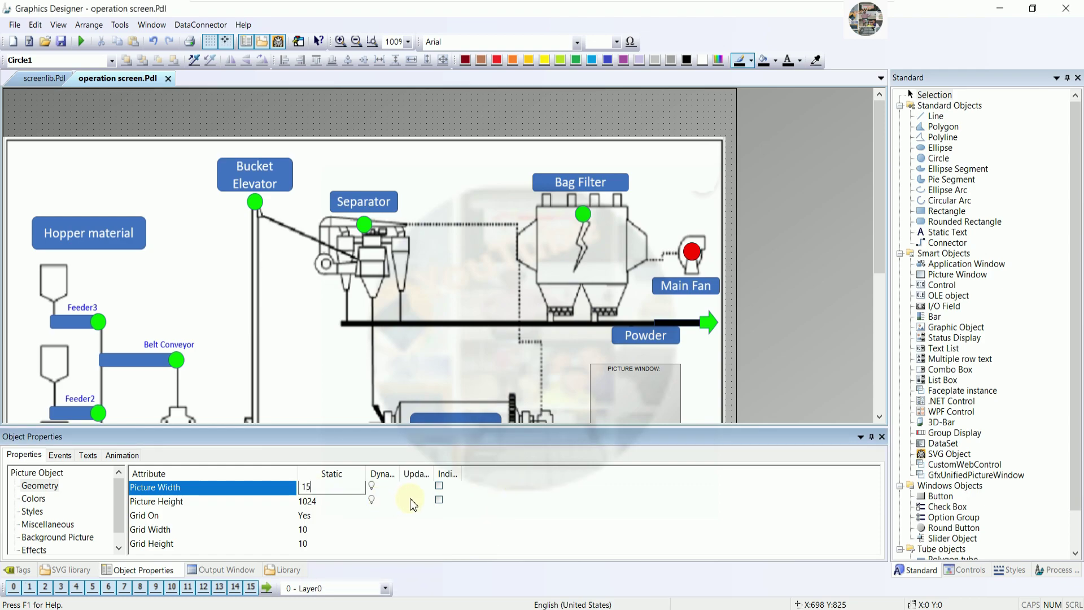
key(Return)
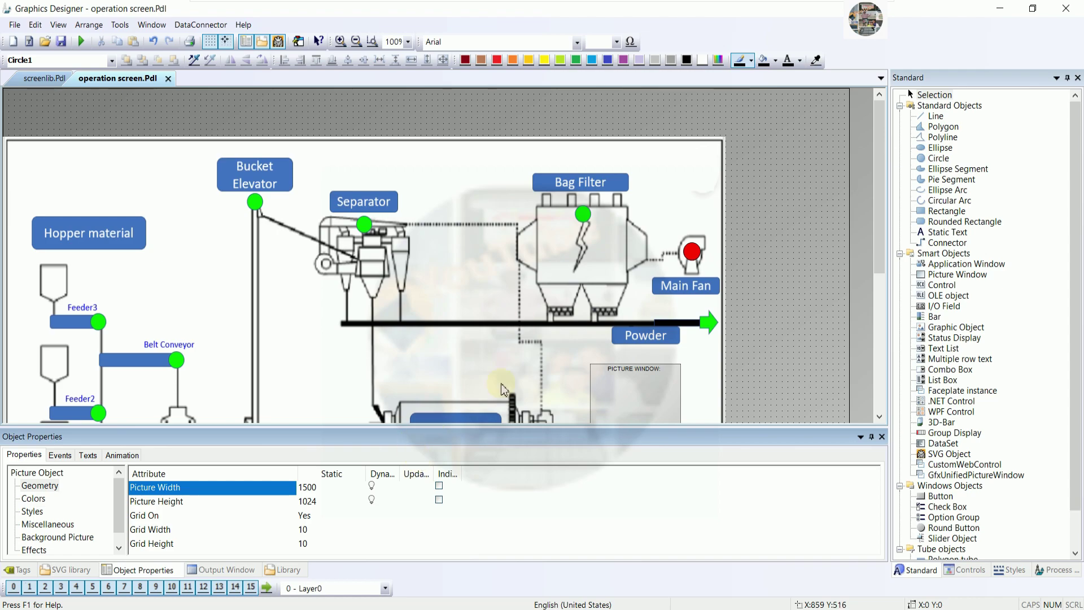
Step: Enlarge the process diagram graphic to about 1490 by 867 so it fills the wider picture
scroll(757, 275, down, 2)
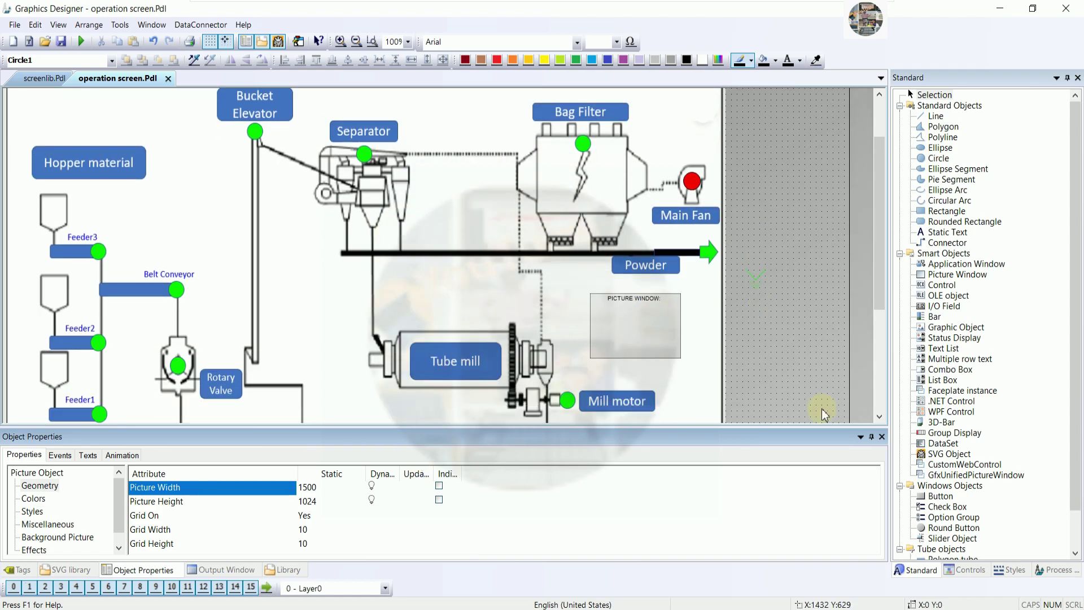
drag(726, 429, 703, 584)
scroll(766, 373, up, 2)
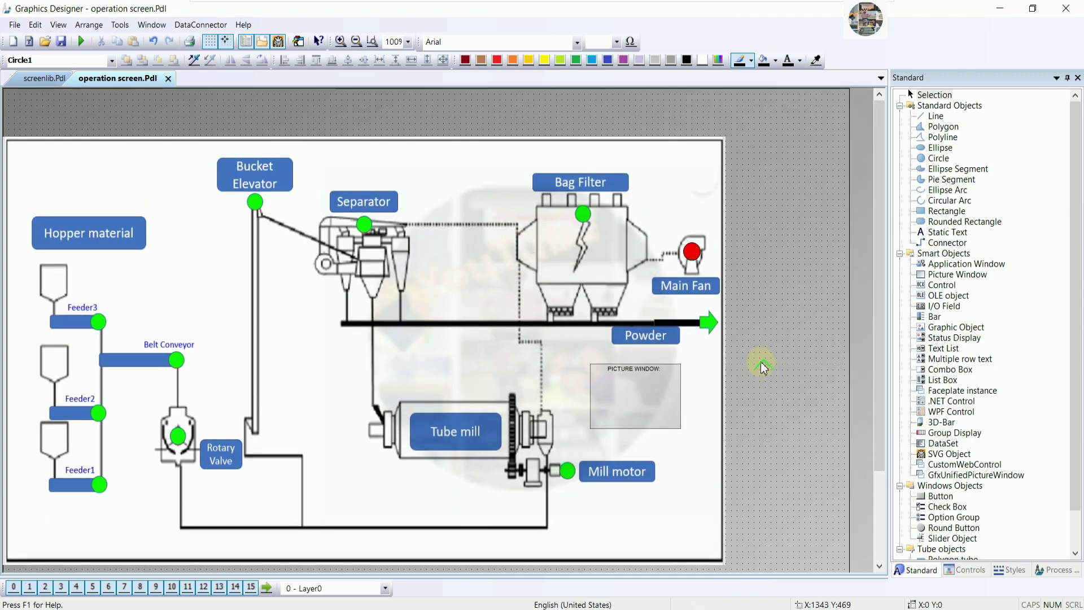
click(747, 353)
scroll(757, 358, down, 1)
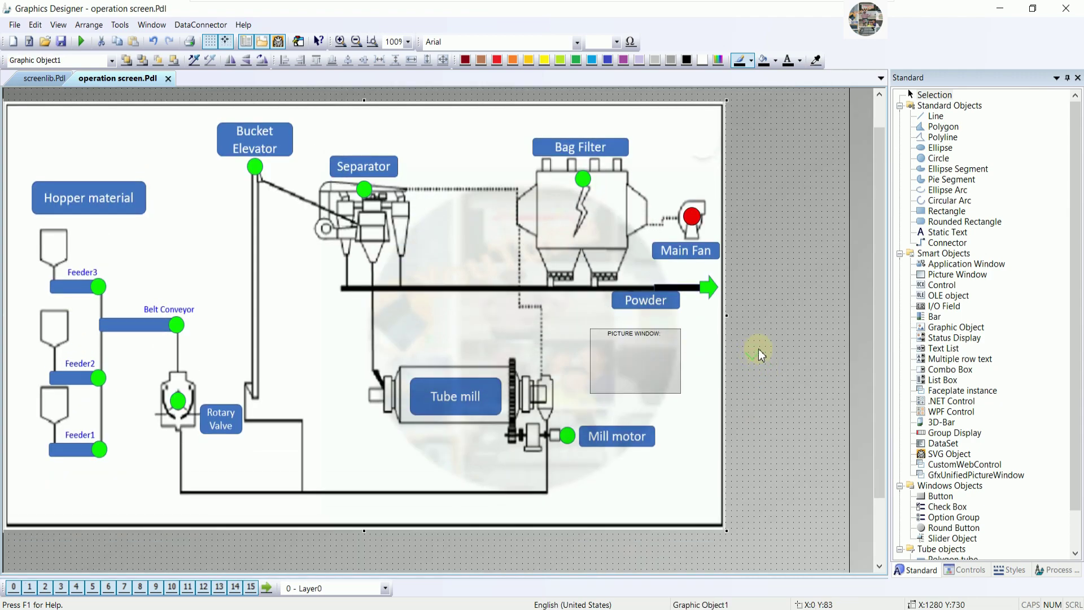
scroll(757, 358, down, 3)
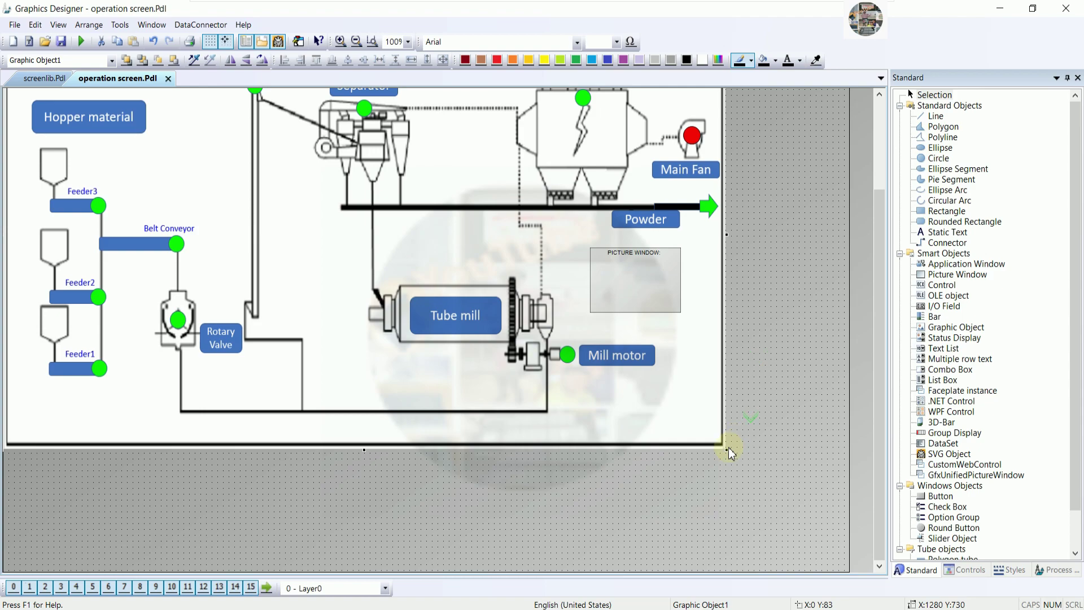
drag(730, 449, 844, 531)
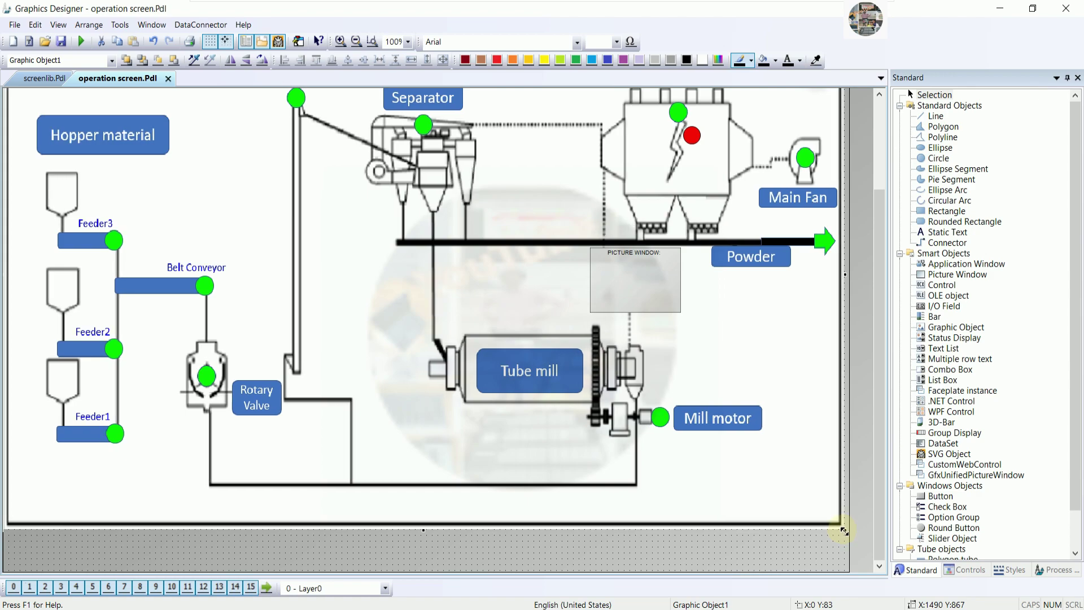
Step: Move the red status circle onto the Main Fan symbol and enlarge it to about 45 by 45
scroll(782, 373, up, 2)
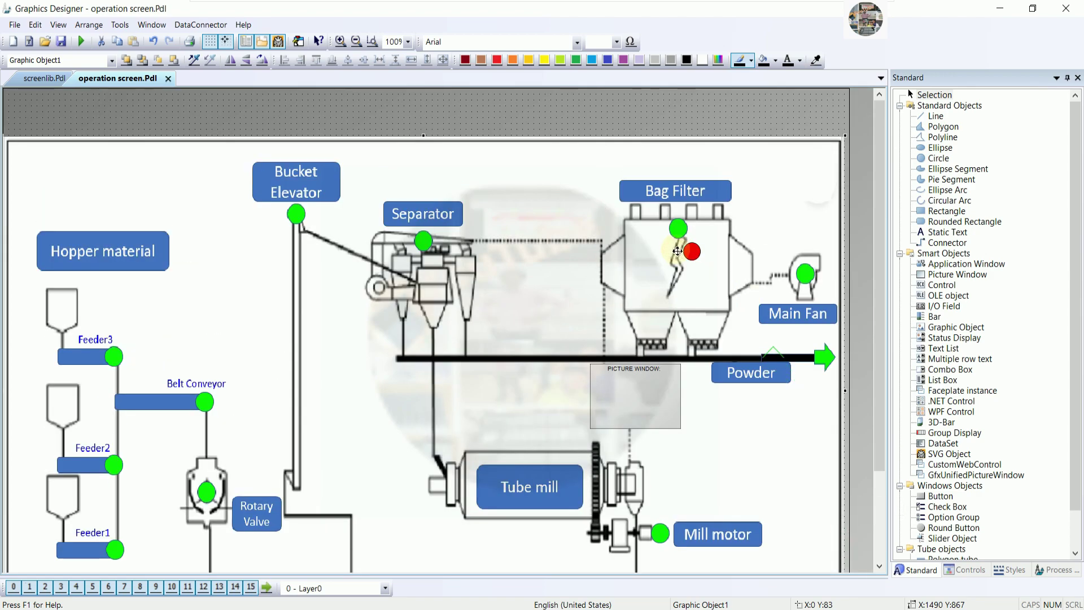
click(694, 252)
drag(702, 262, 811, 285)
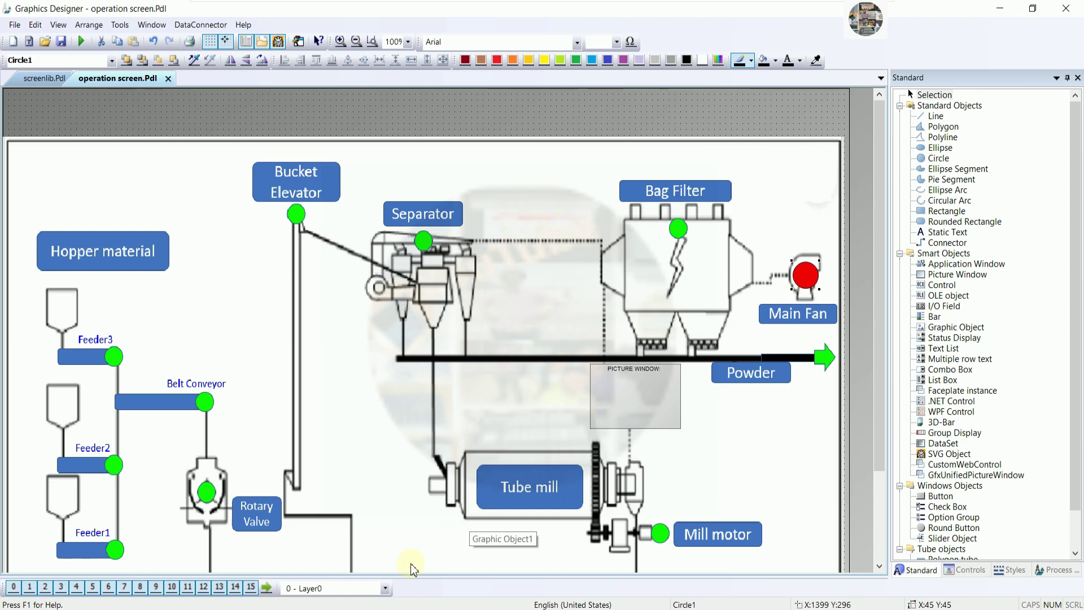
Step: Add a dynamic dialog with Boolean data type to the Main Fan circle's Background Color
right_click(808, 277)
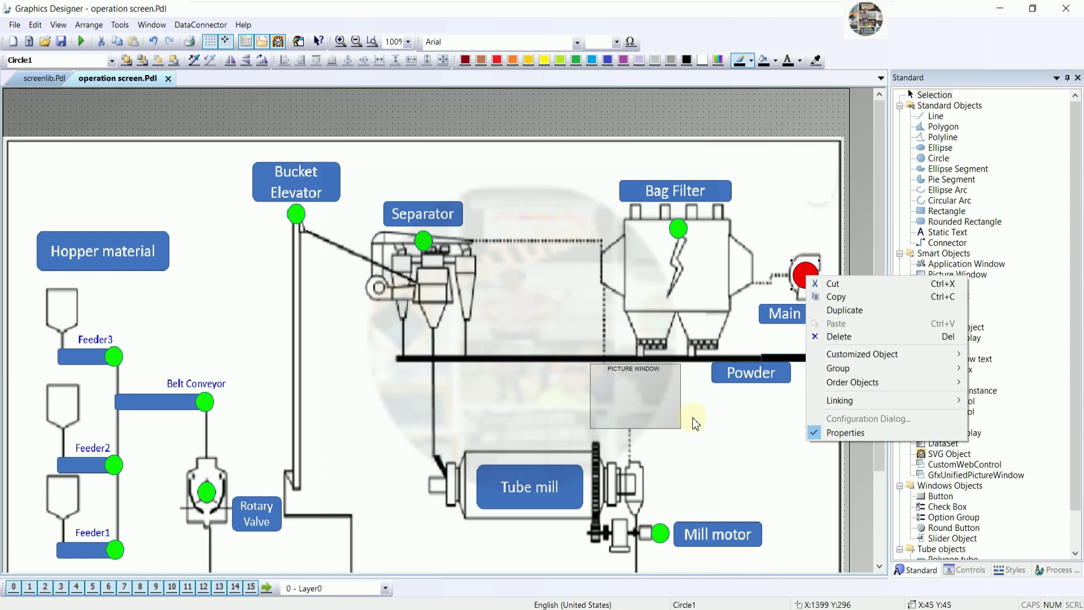
click(809, 286)
click(809, 286)
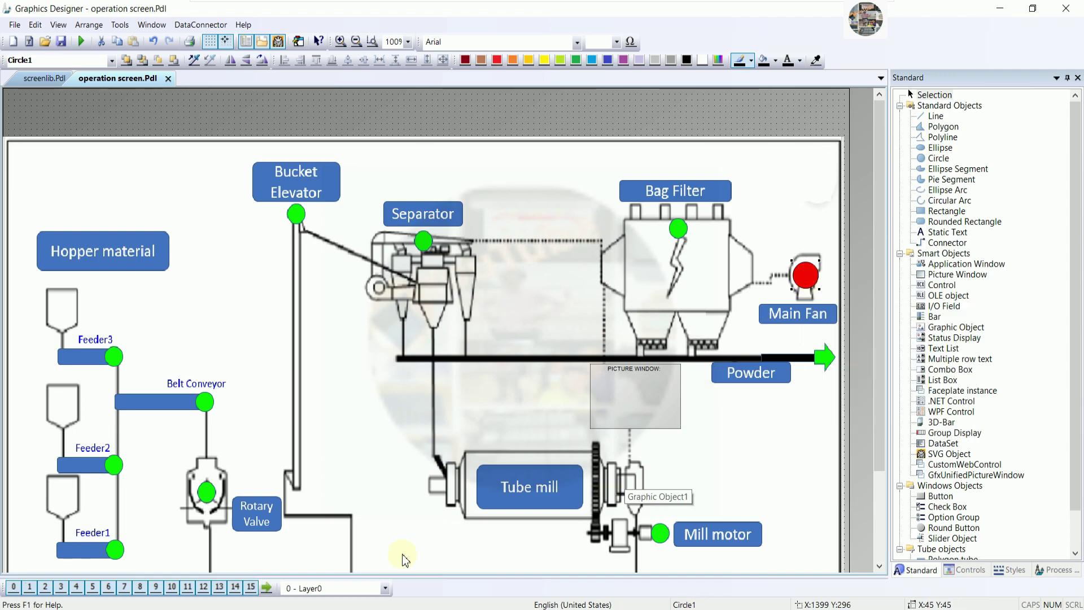
drag(407, 576, 449, 345)
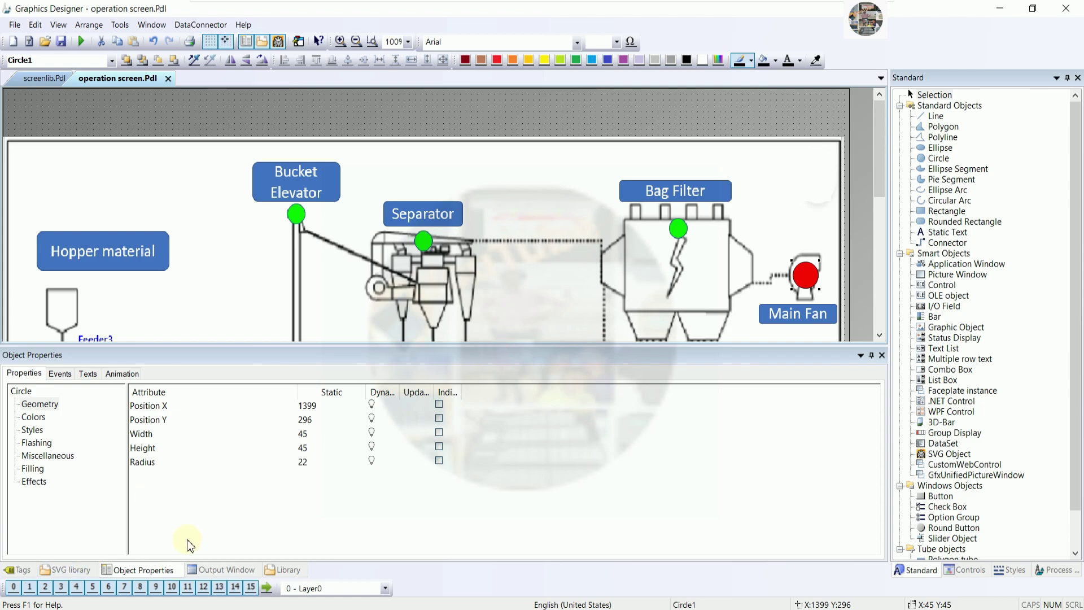
click(158, 572)
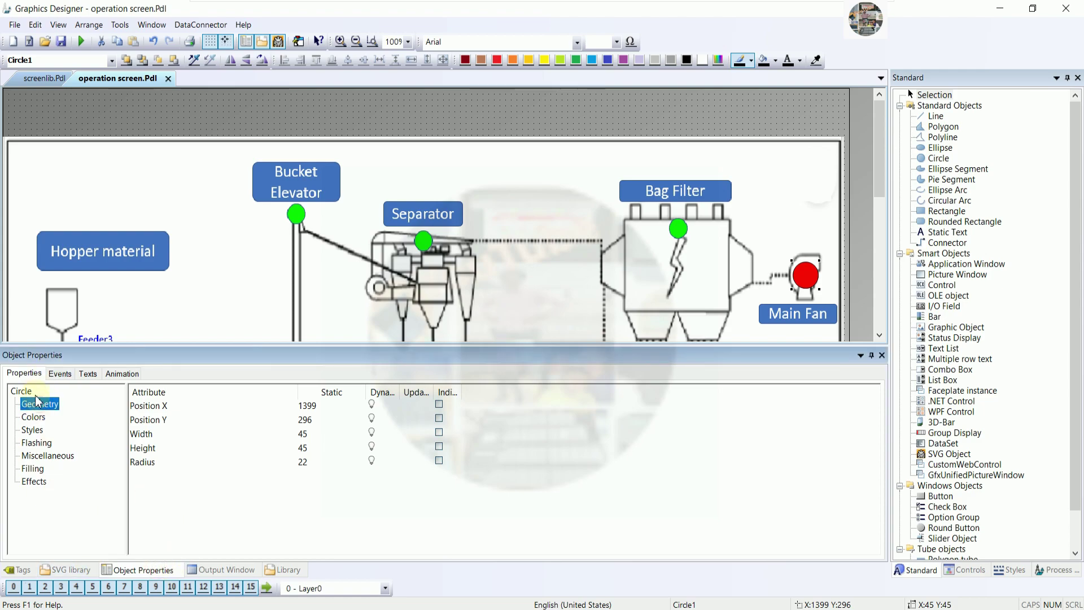
click(47, 456)
click(33, 417)
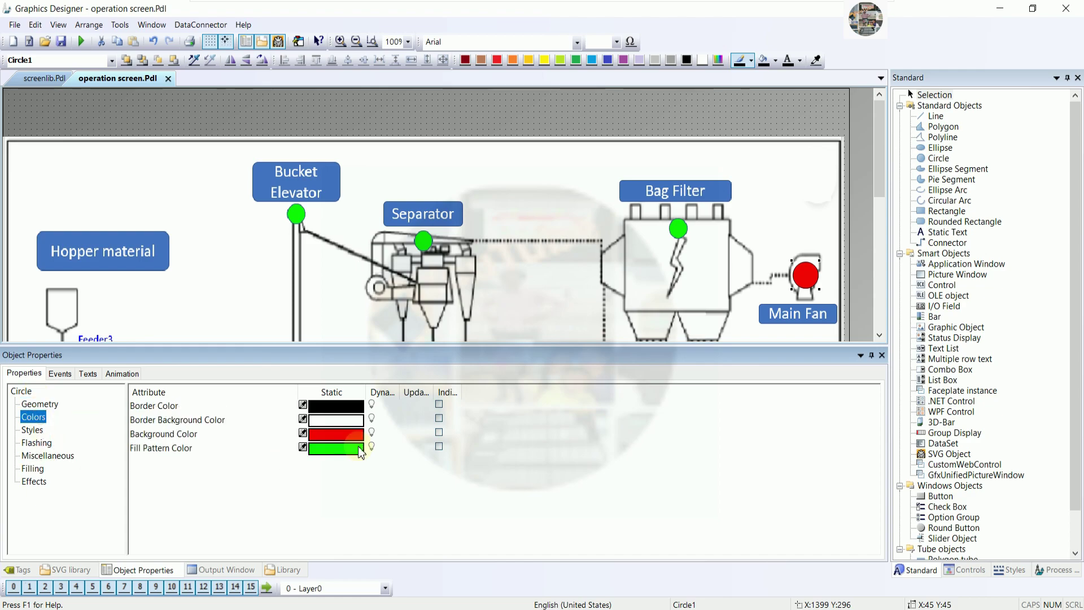
right_click(373, 434)
click(412, 441)
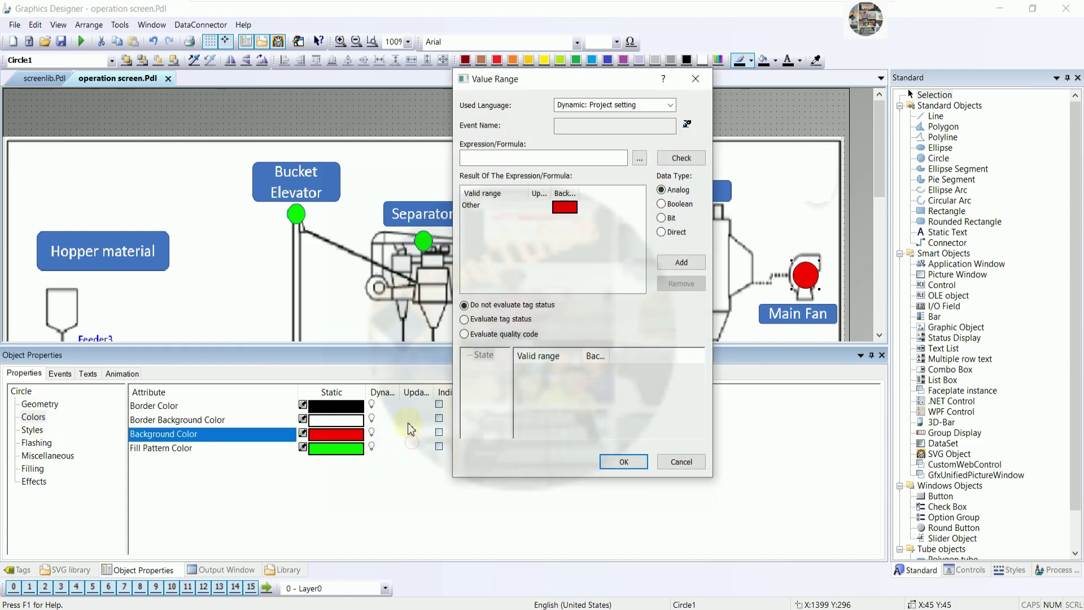
click(669, 205)
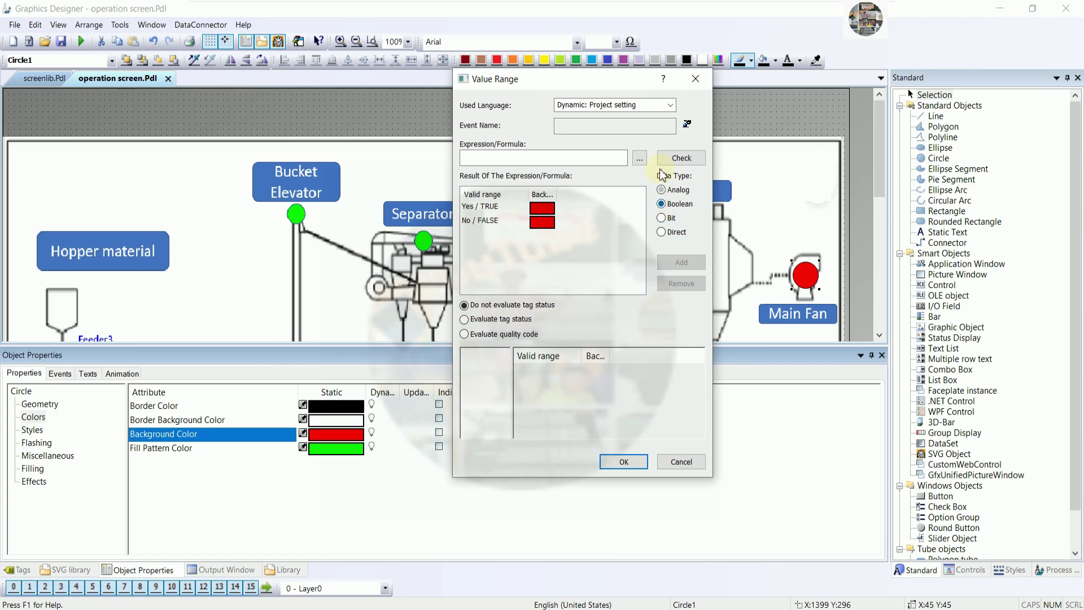
Step: Set the dynamic dialog's trigger to a standard cycle of 250 ms
click(687, 124)
click(588, 247)
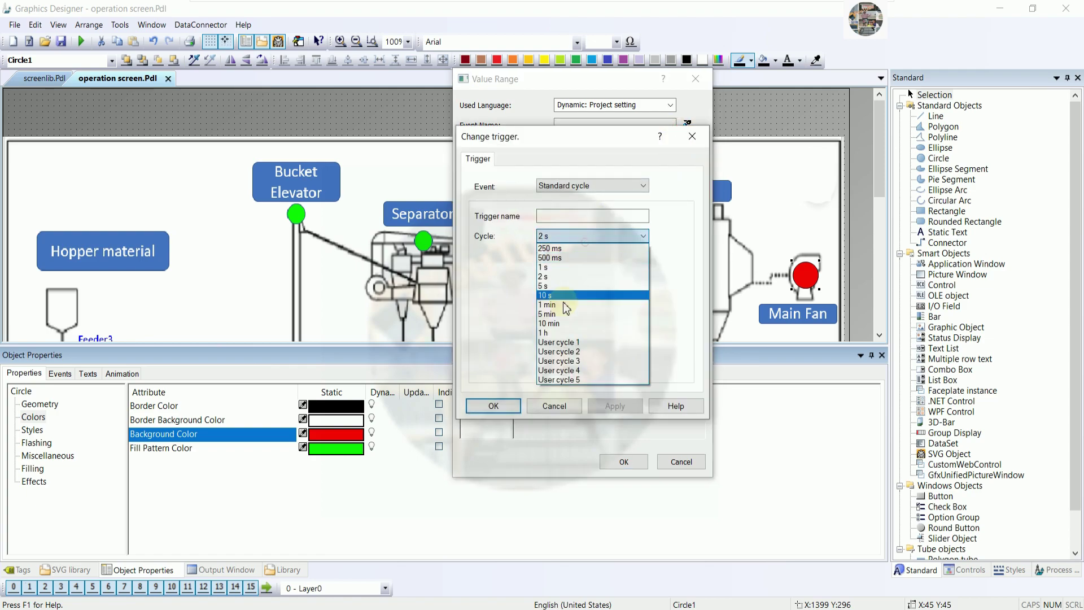
click(557, 247)
click(486, 405)
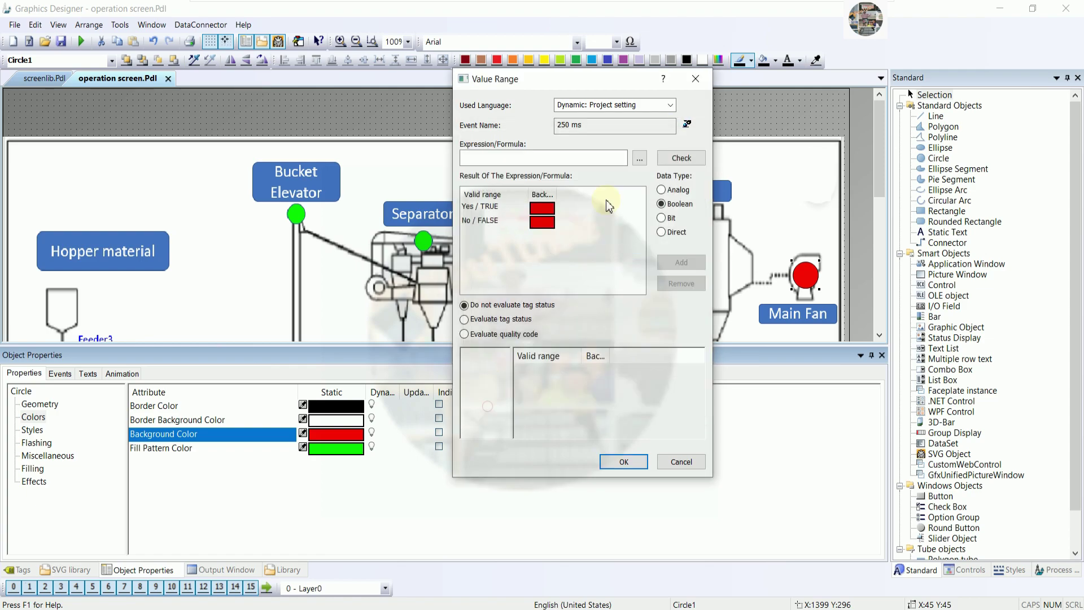
Step: Set the background color for the Yes / TRUE result to bright green
double_click(543, 207)
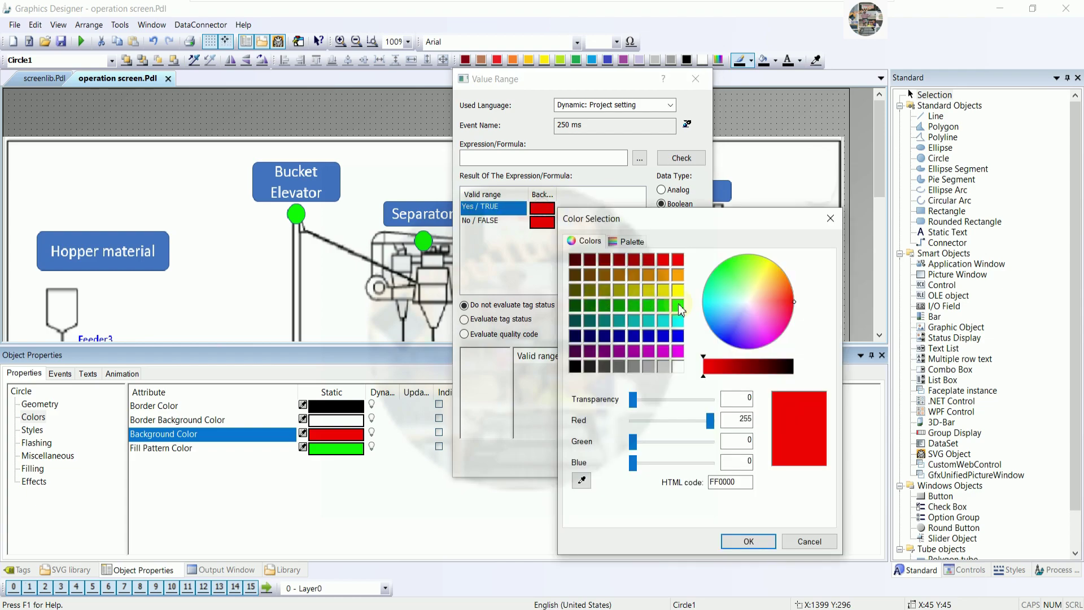
click(679, 306)
click(748, 541)
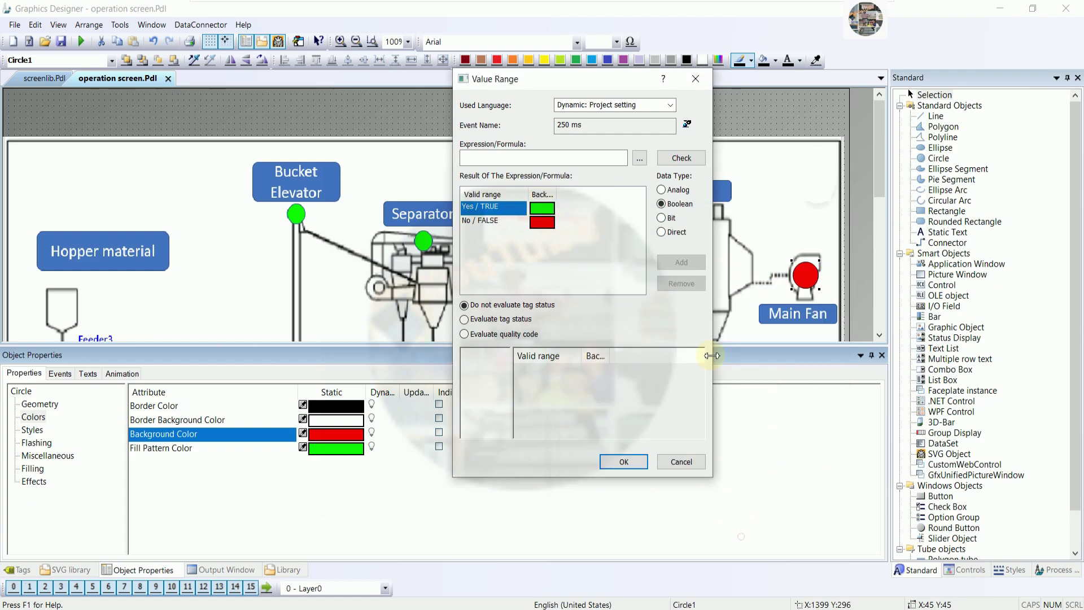
Step: Use the WinCC tag MAIN_FAN_RUN as the dialog's expression, apply the dynamic color and save operation screen.Pdl
click(640, 161)
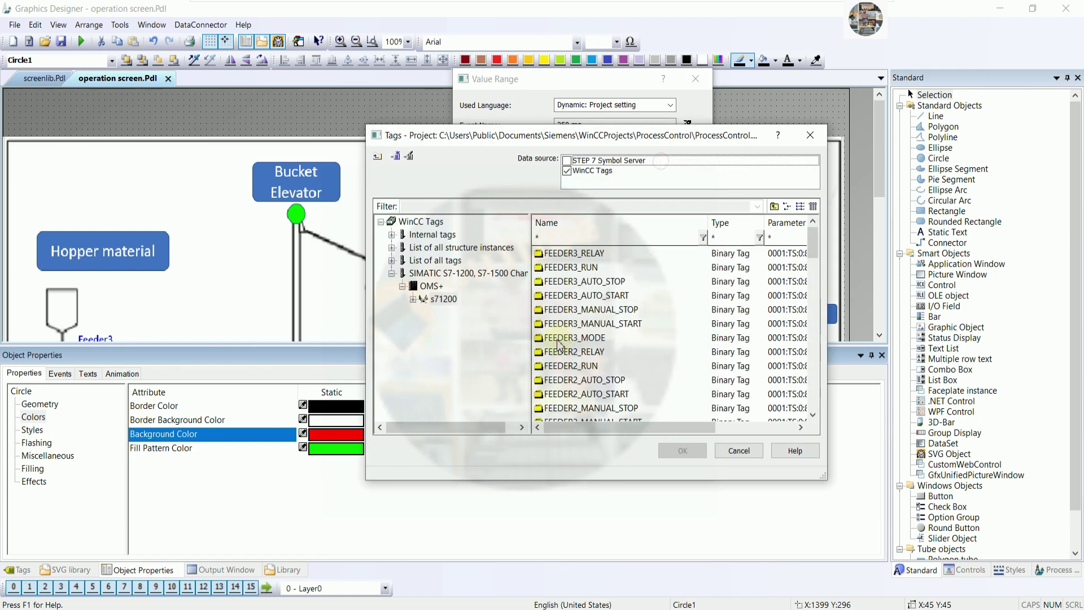
click(584, 312)
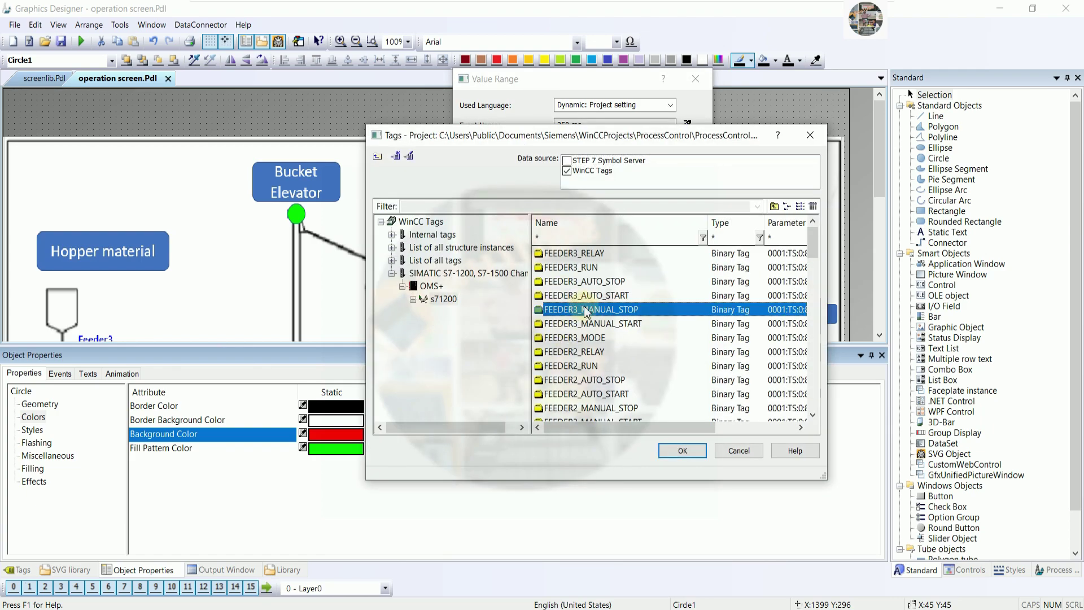
scroll(628, 388, down, 15)
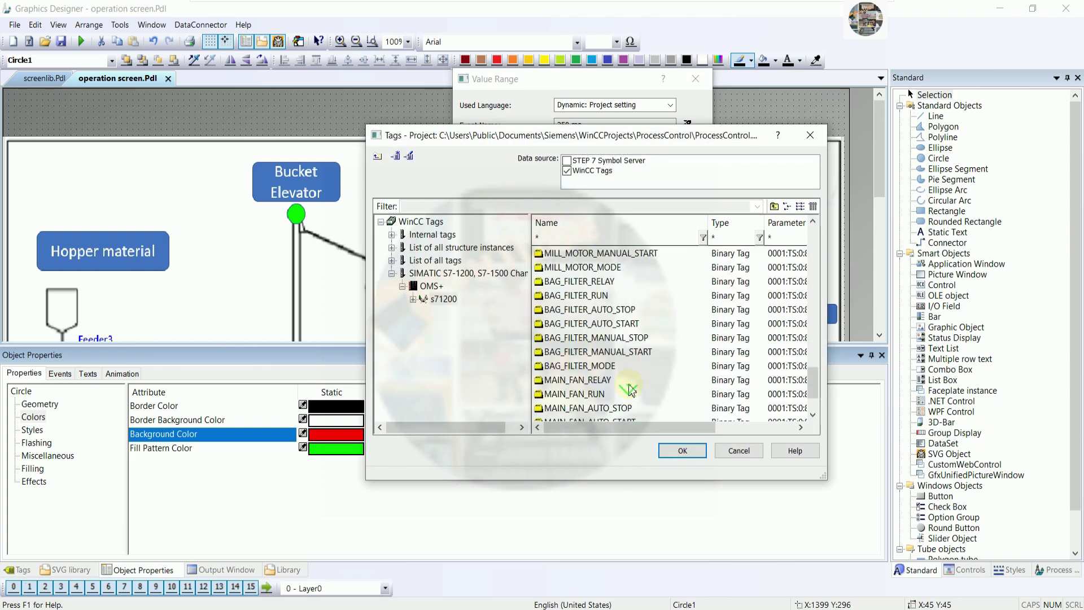
scroll(630, 389, down, 2)
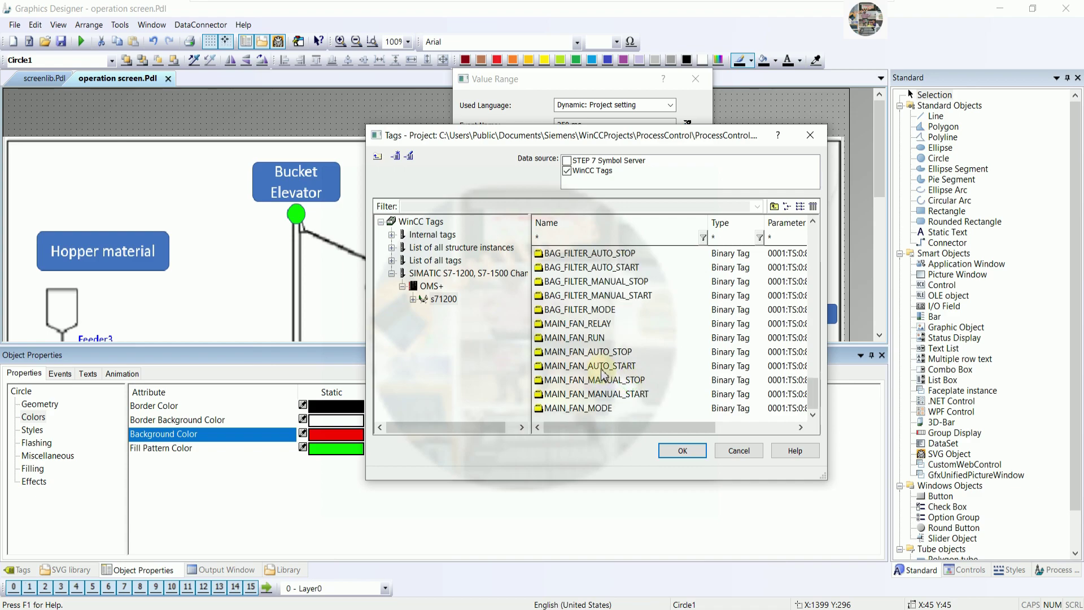
double_click(572, 339)
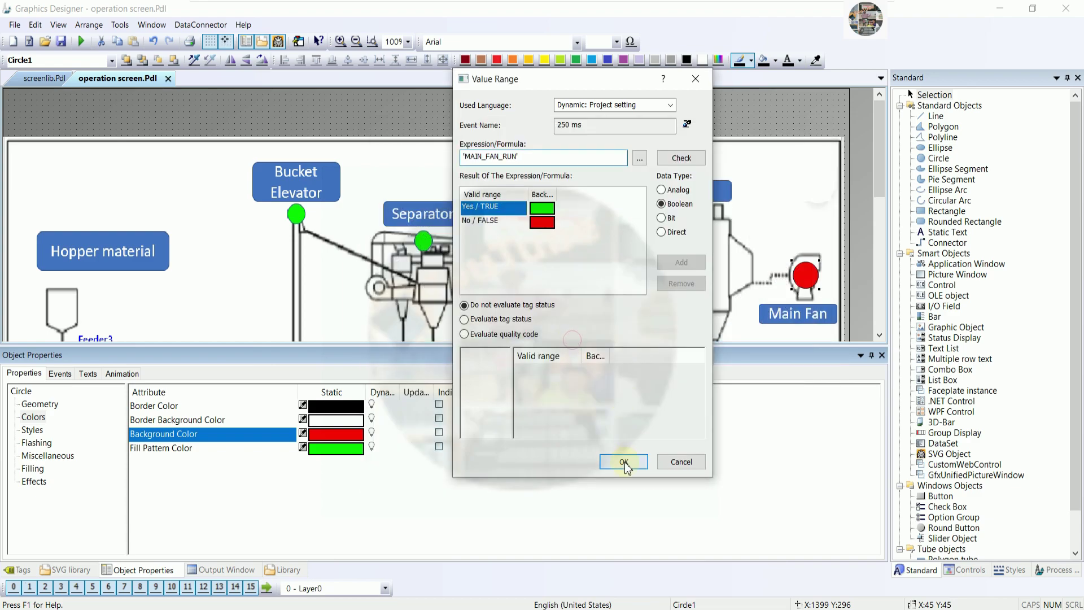
click(624, 462)
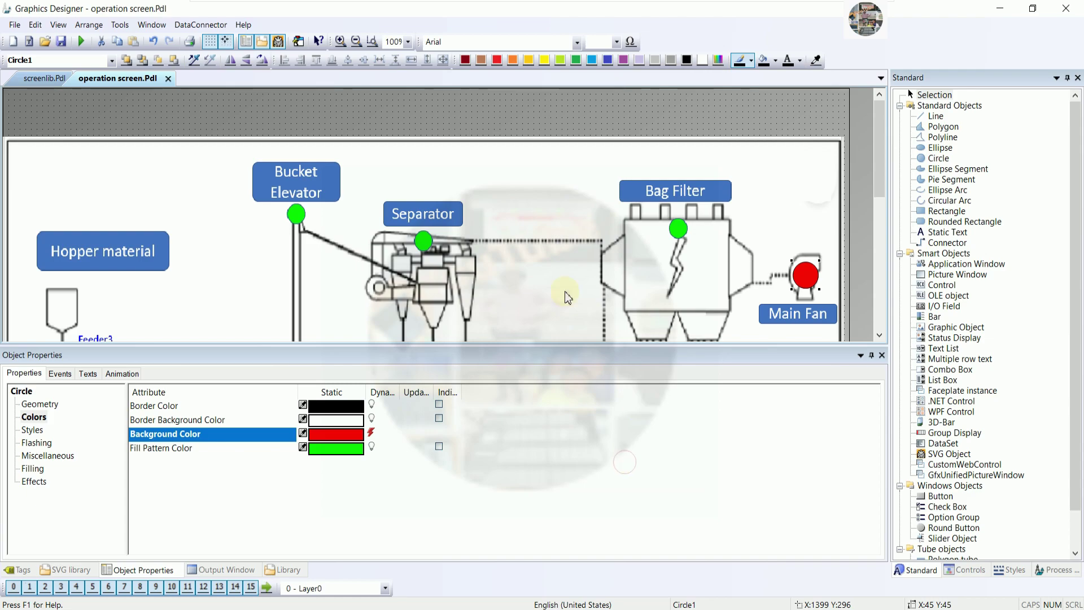
click(61, 41)
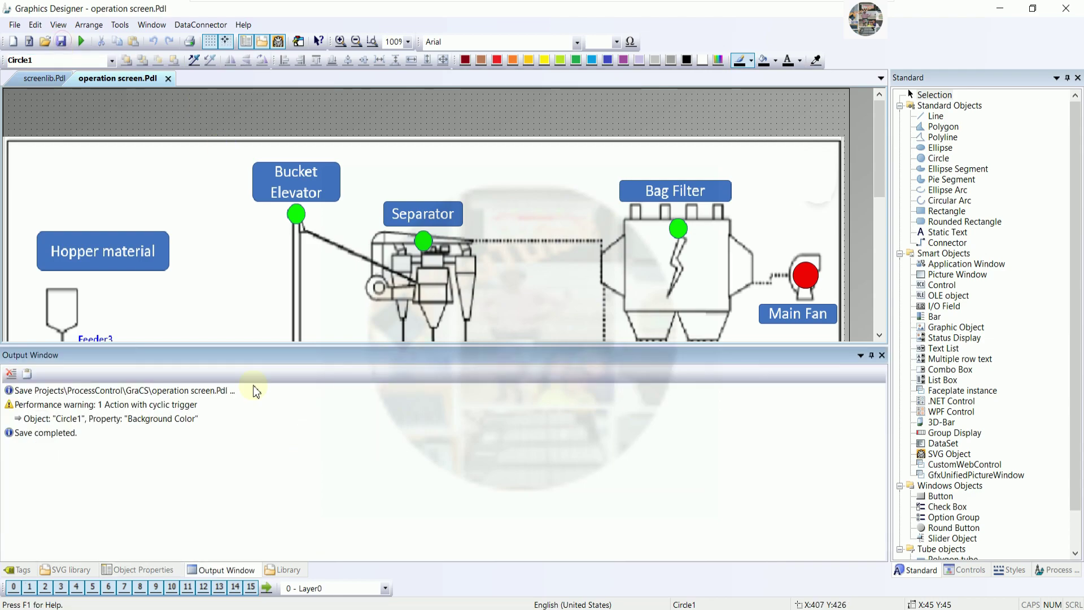
Step: Set the picture object's Update Cycle to Upon change in its miscellaneous properties and save operation screen.Pdl
right_click(237, 112)
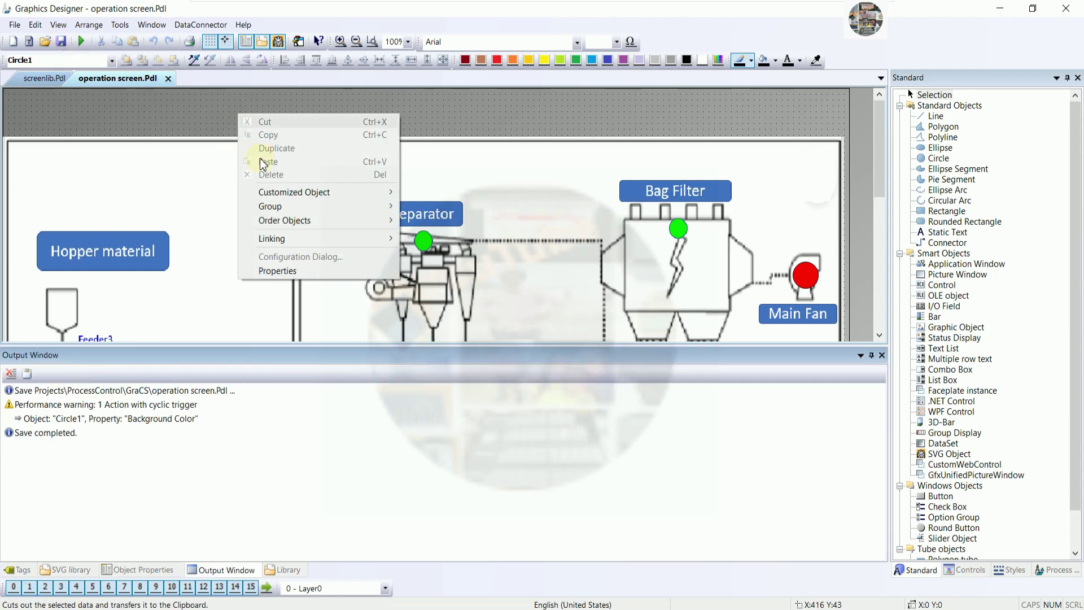
click(265, 269)
click(57, 456)
click(48, 442)
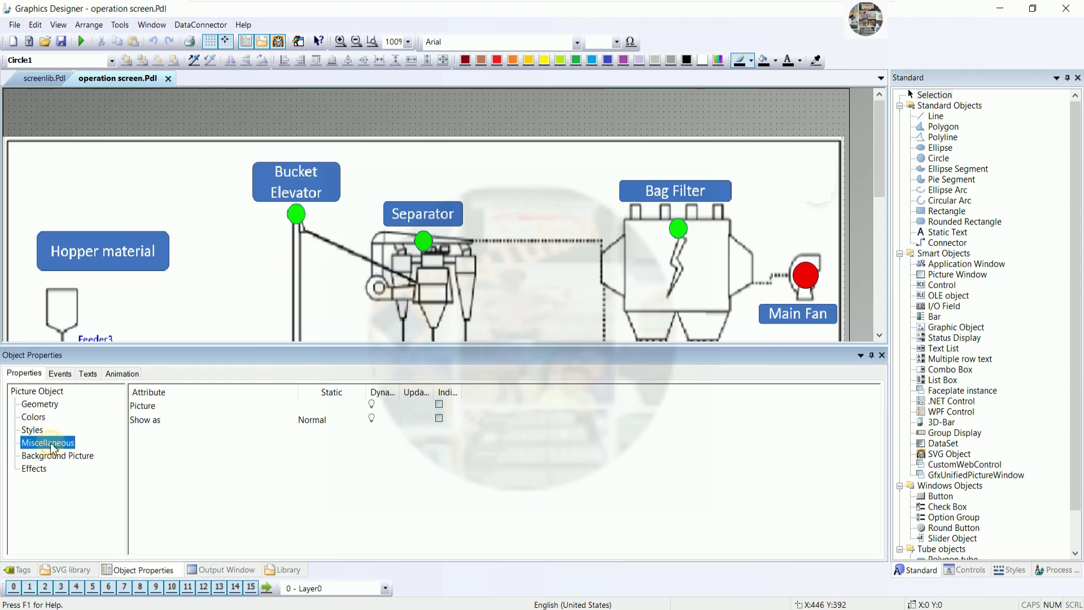
click(280, 463)
double_click(281, 463)
click(353, 511)
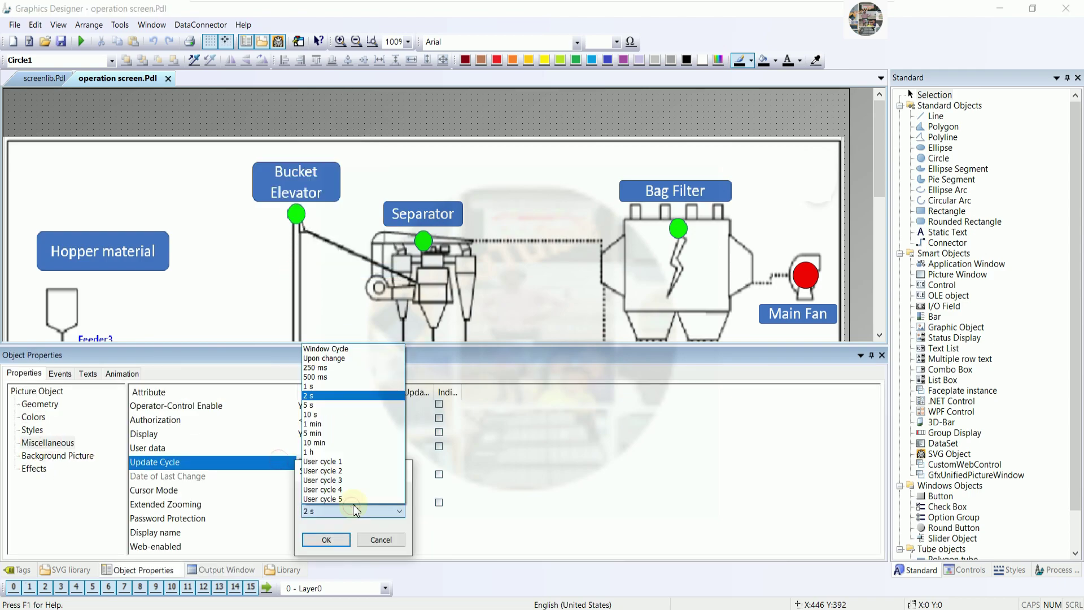
click(324, 360)
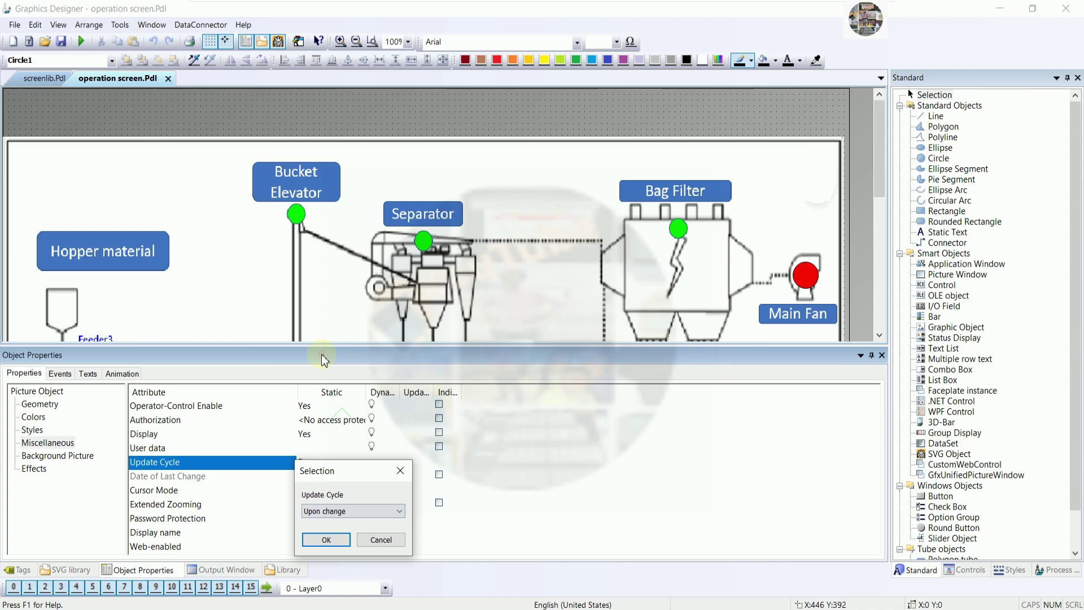
click(326, 540)
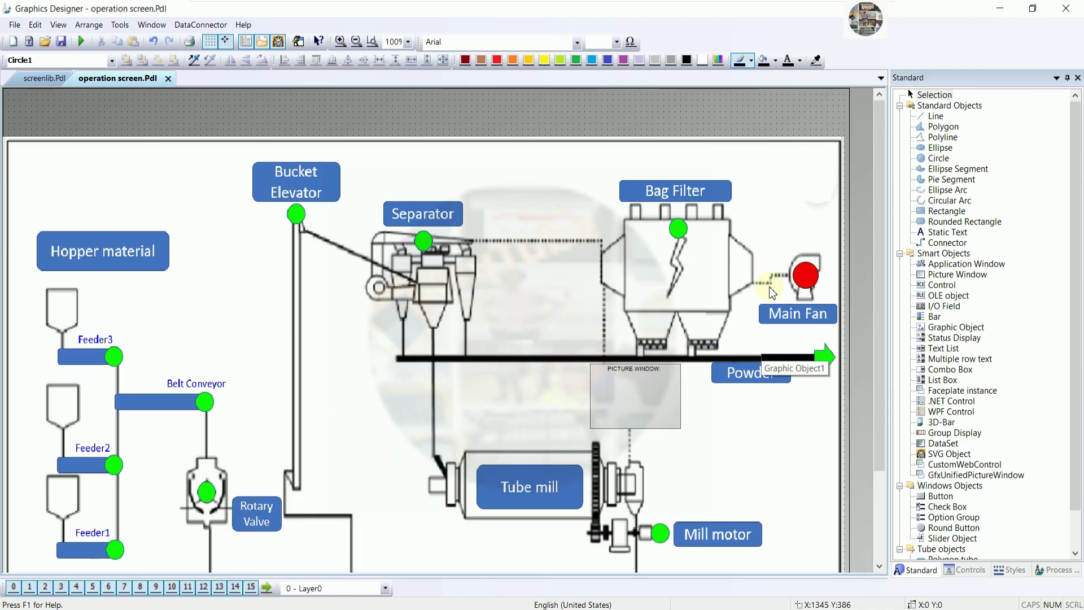
scroll(785, 365, down, 1)
click(62, 42)
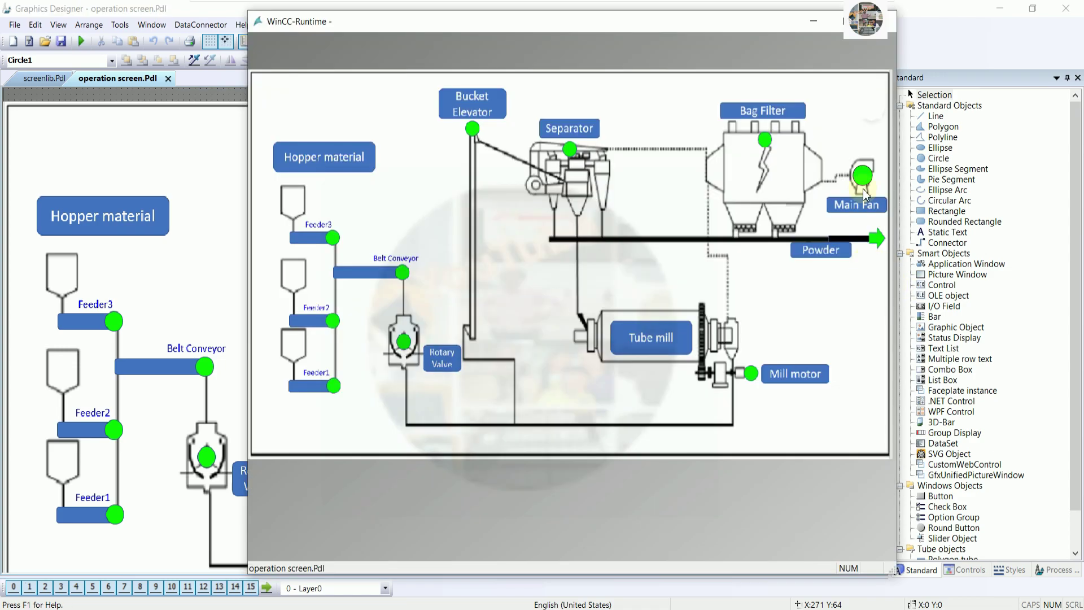
Step: Maximize the WinCC Runtime window, open the Main Fan faceplate and move it beside the fan symbol
click(842, 21)
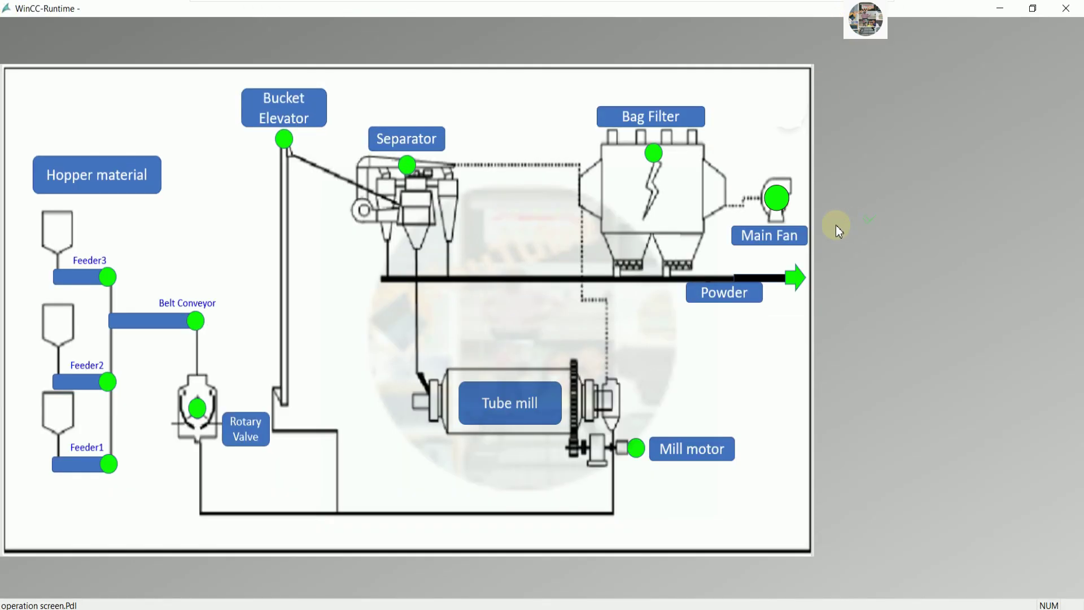
click(777, 199)
drag(677, 302, 622, 224)
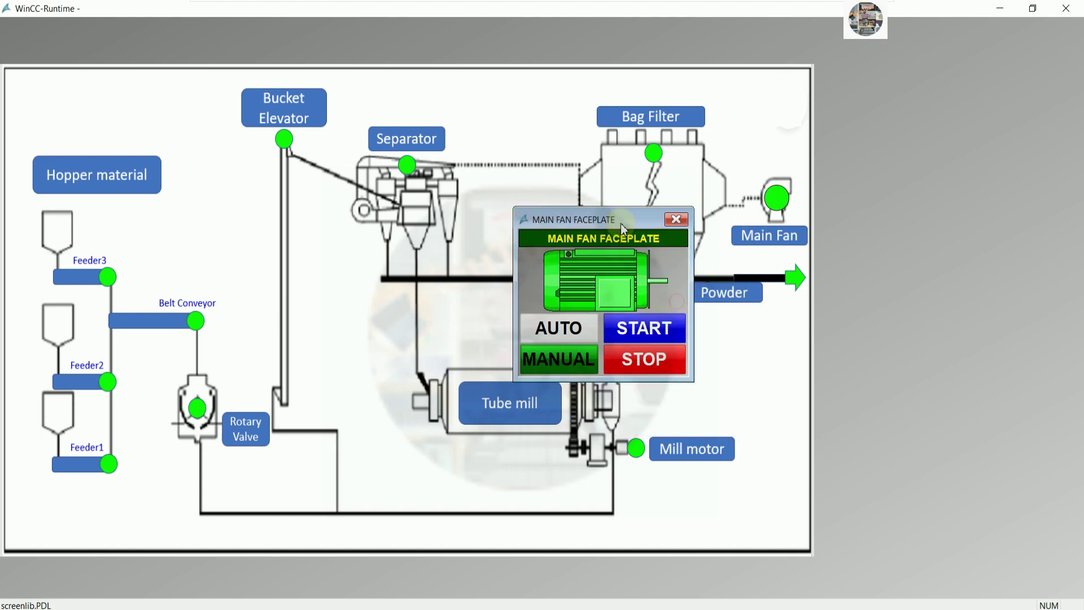
Step: Test the Main Fan by alternately stopping and starting it in manual mode, leave it stopped and switch the faceplate to AUTO
click(638, 359)
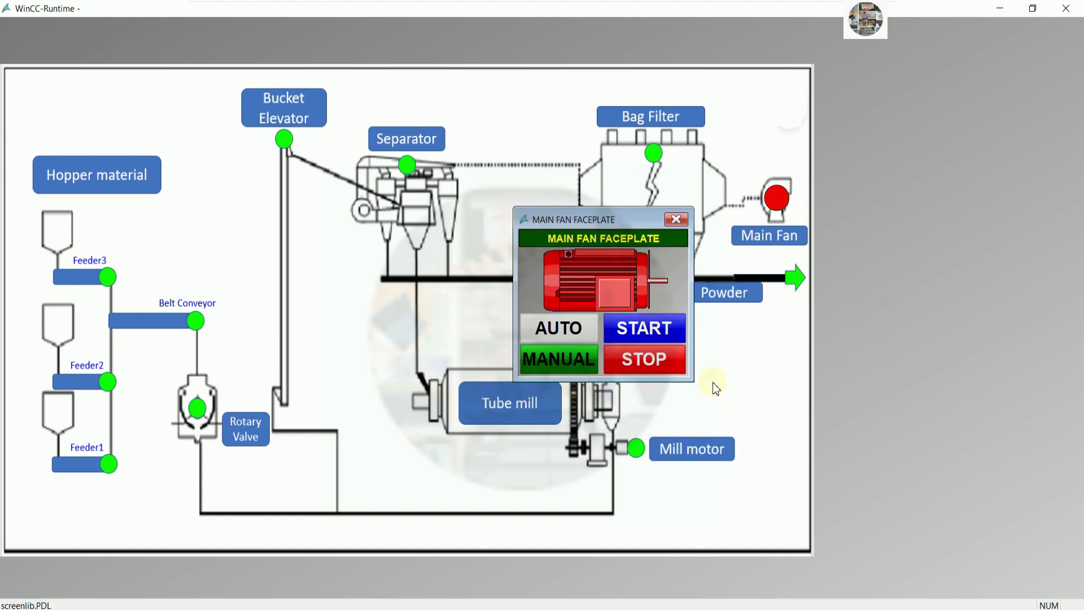
click(634, 328)
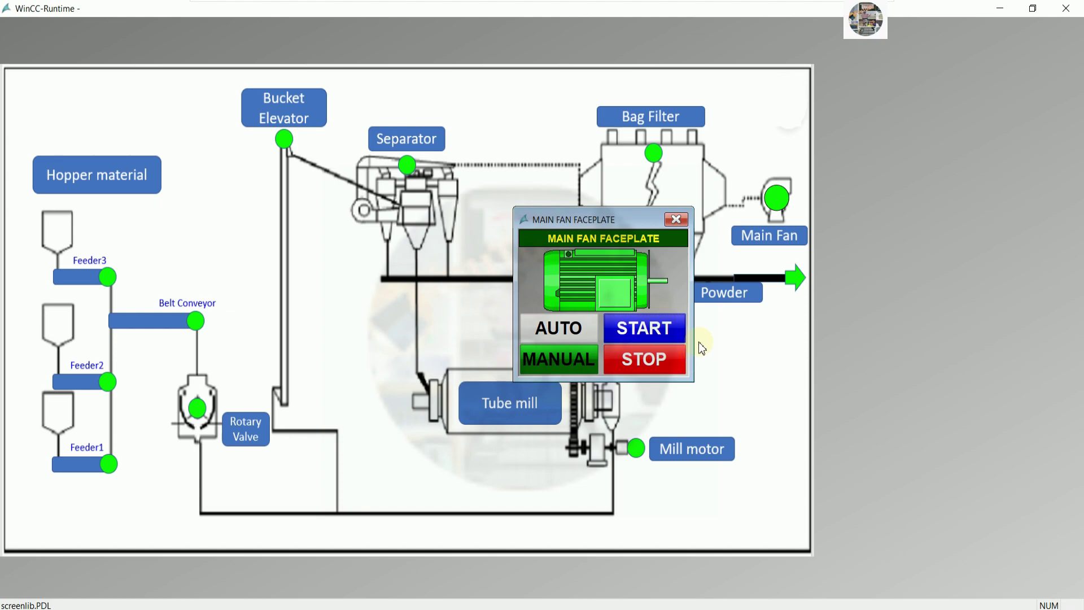
click(662, 365)
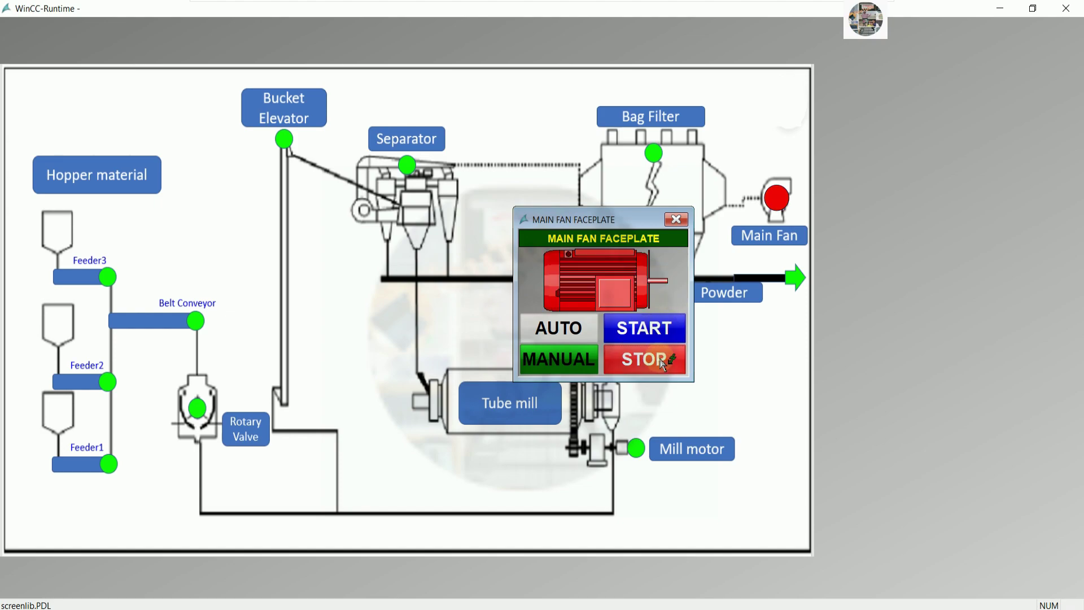
click(650, 329)
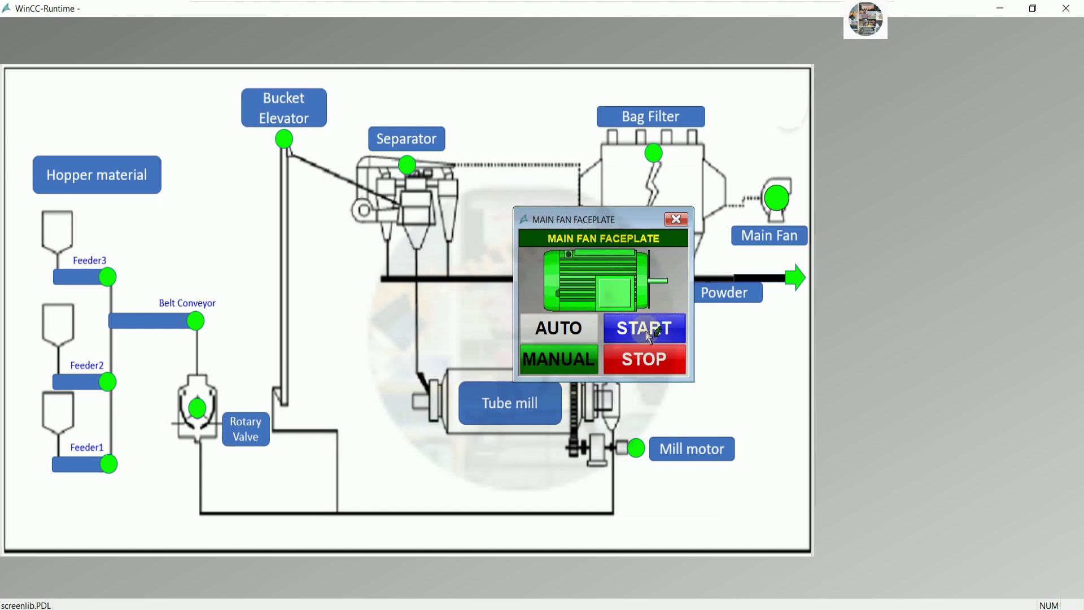
click(623, 365)
click(552, 329)
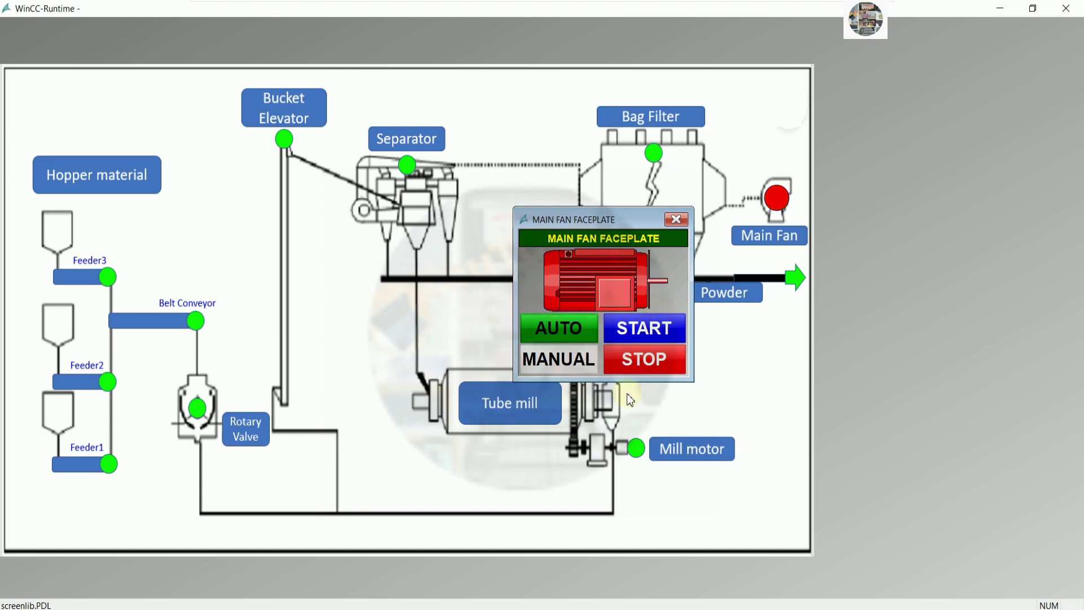